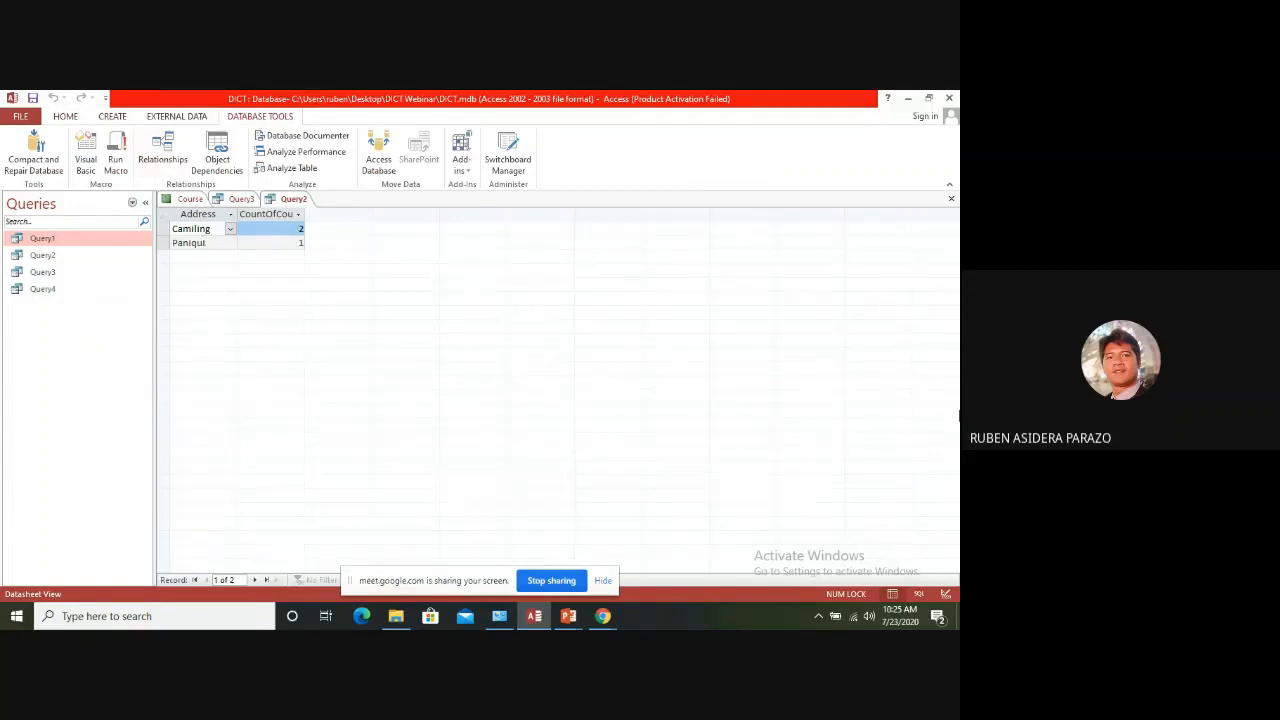
# Close the open Query2 and Query3 datasheets and the Course report
pyautogui.click(951, 198)
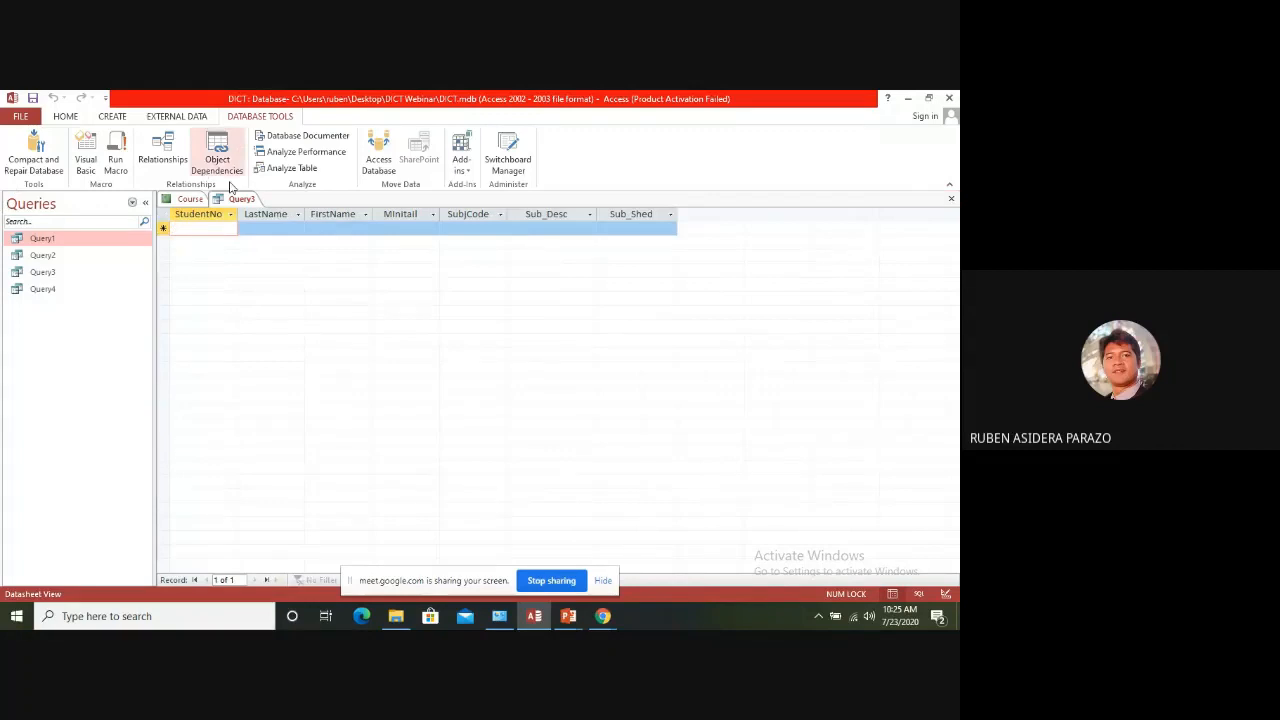
pyautogui.click(951, 199)
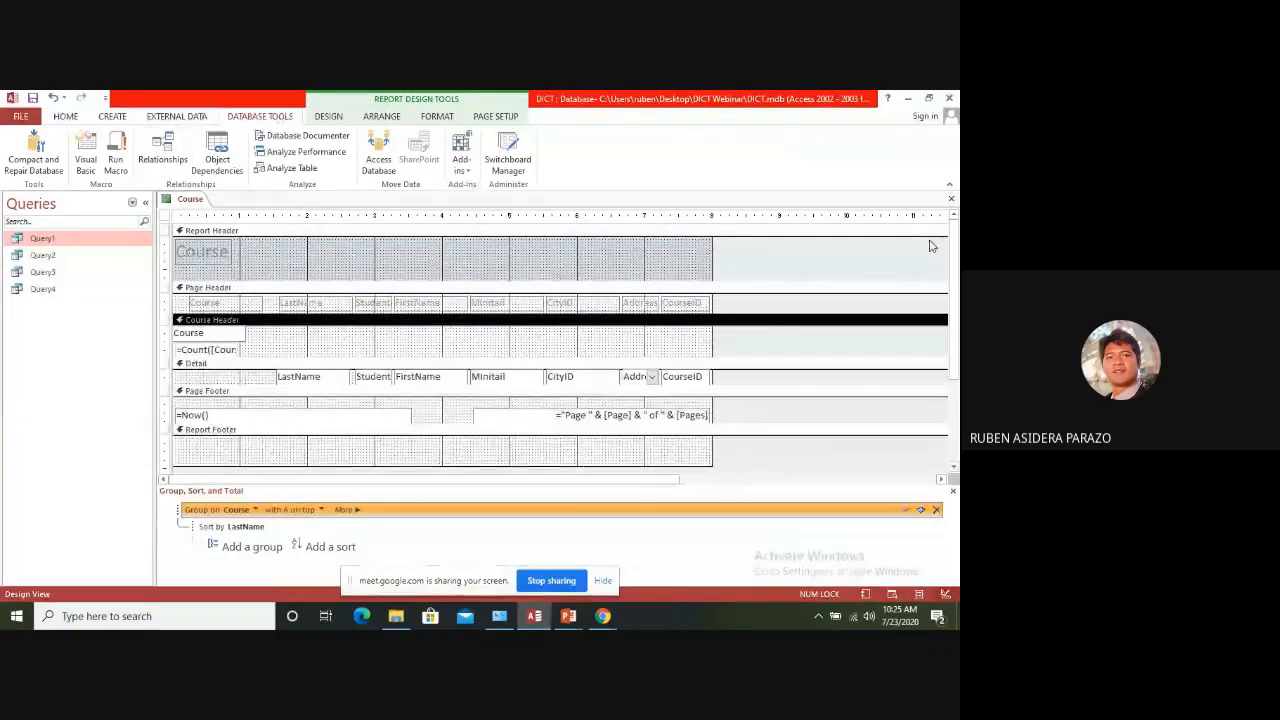
pyautogui.click(951, 199)
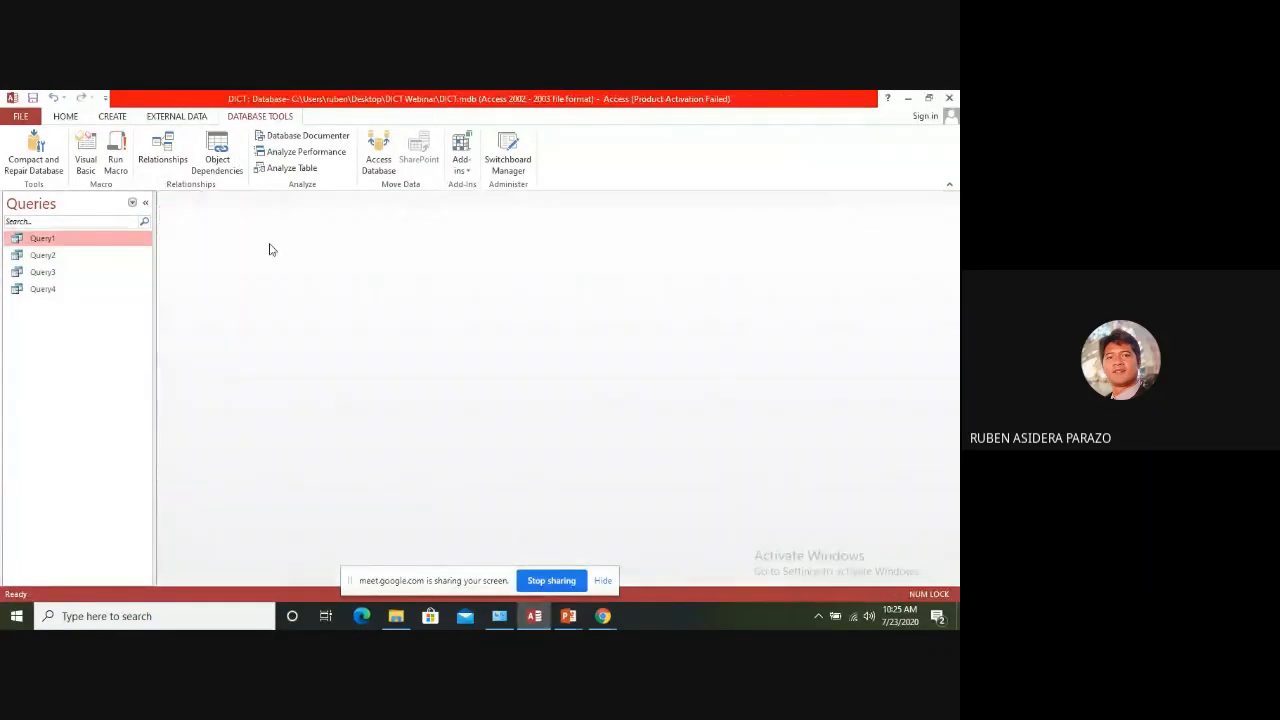
# Delete the relationships linking the City and Course tables to StudentInfo in the database's relationship layout
pyautogui.click(163, 150)
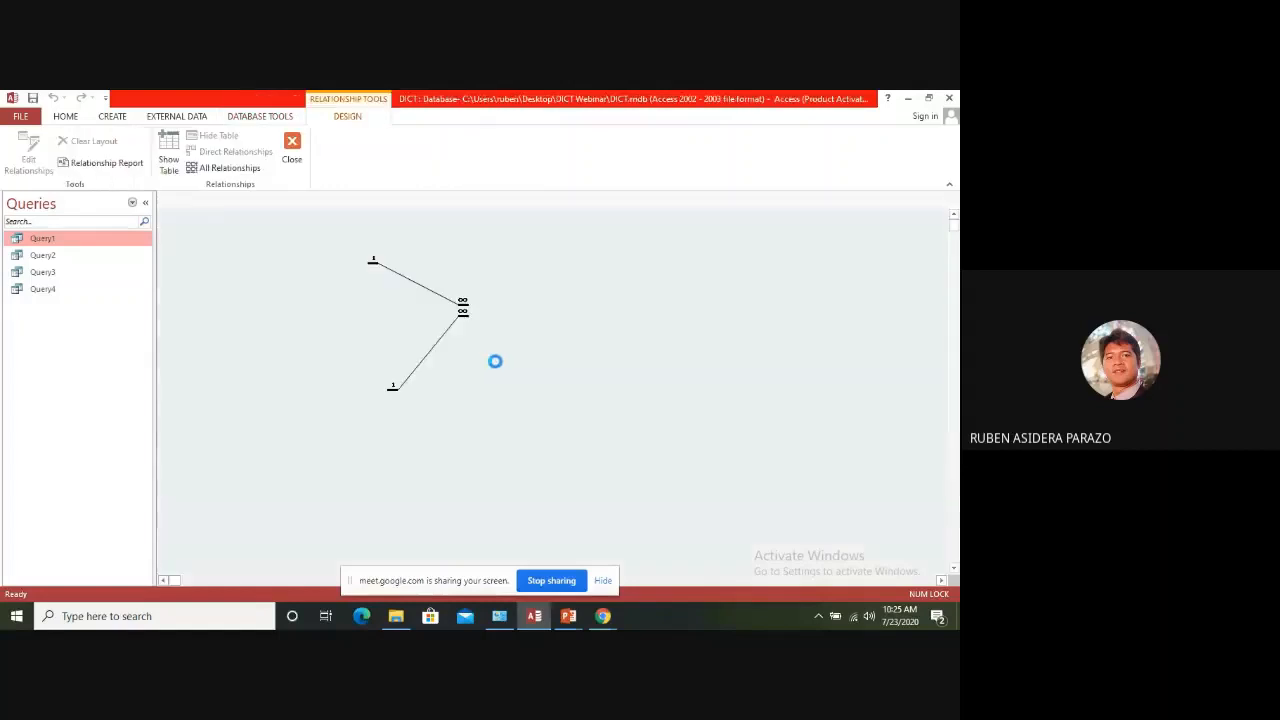
pyautogui.click(450, 301)
pyautogui.doubleClick(456, 330)
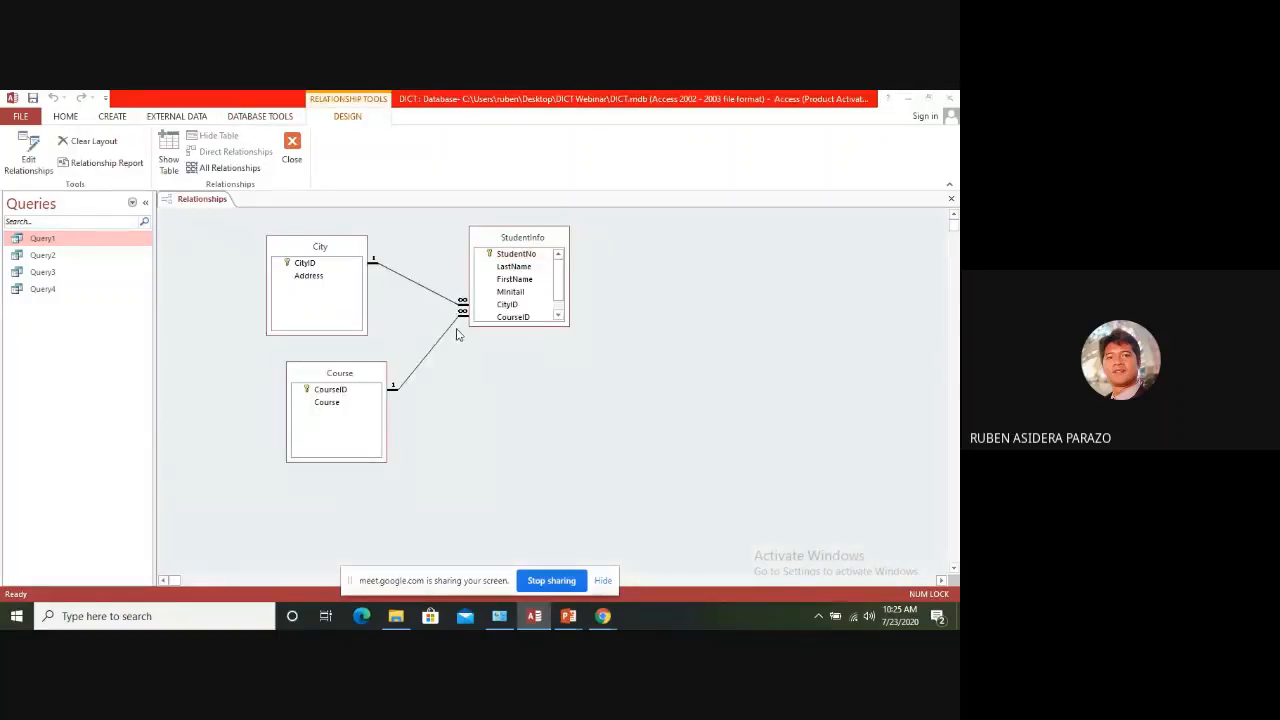
pyautogui.press('Delete')
pyautogui.click(450, 393)
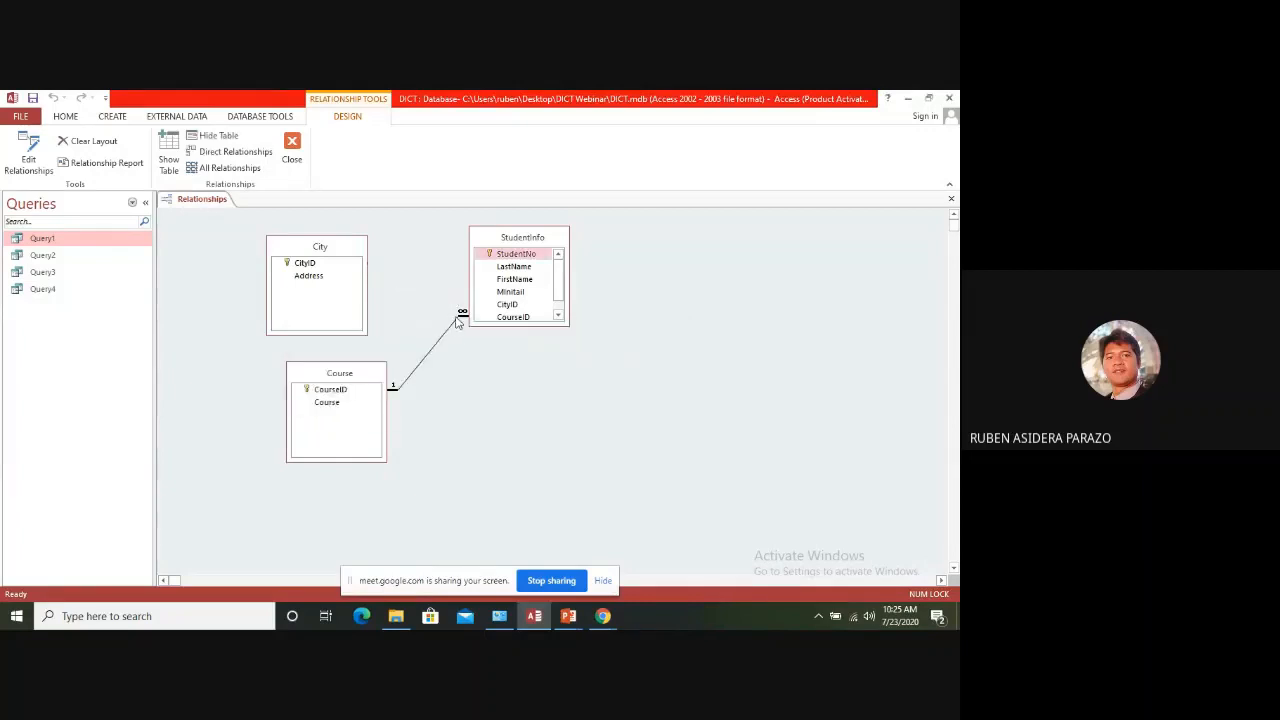
pyautogui.click(457, 322)
pyautogui.press('Delete')
pyautogui.click(450, 391)
# Remove the StudentInfo, City and Course tables from the relationship layout
pyautogui.press('Delete')
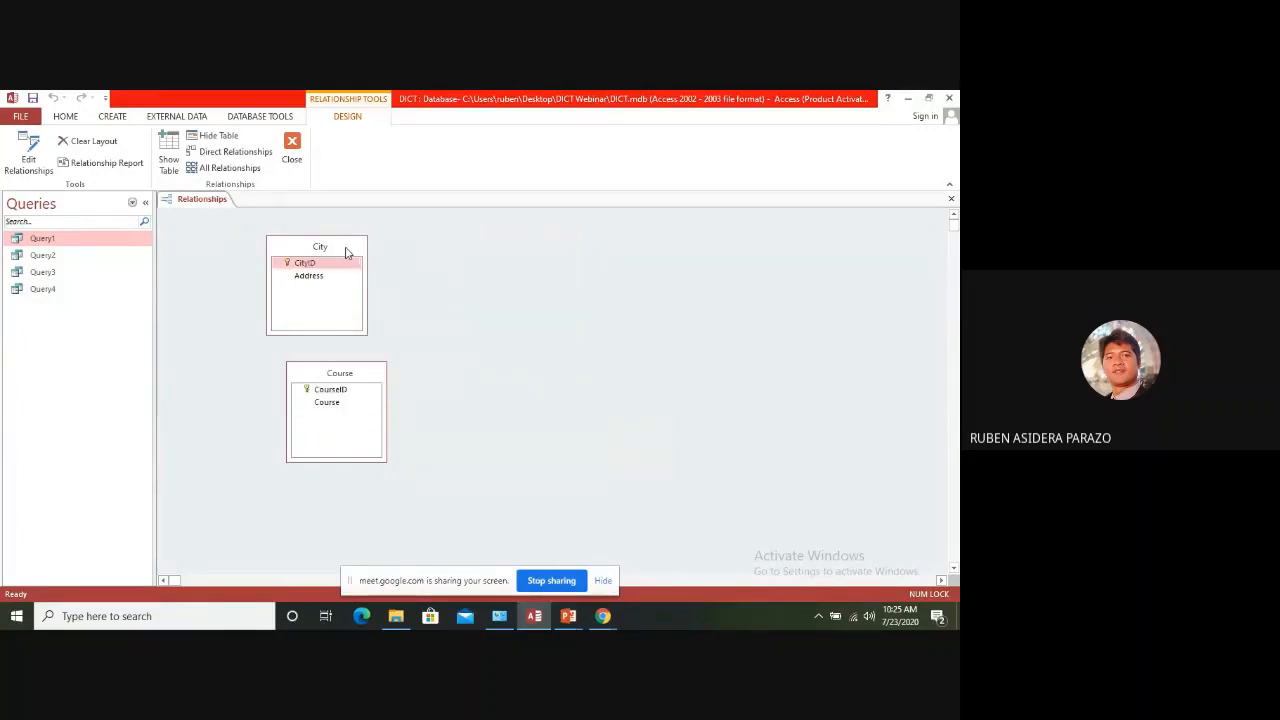
pyautogui.press('Delete')
pyautogui.press('Delete')
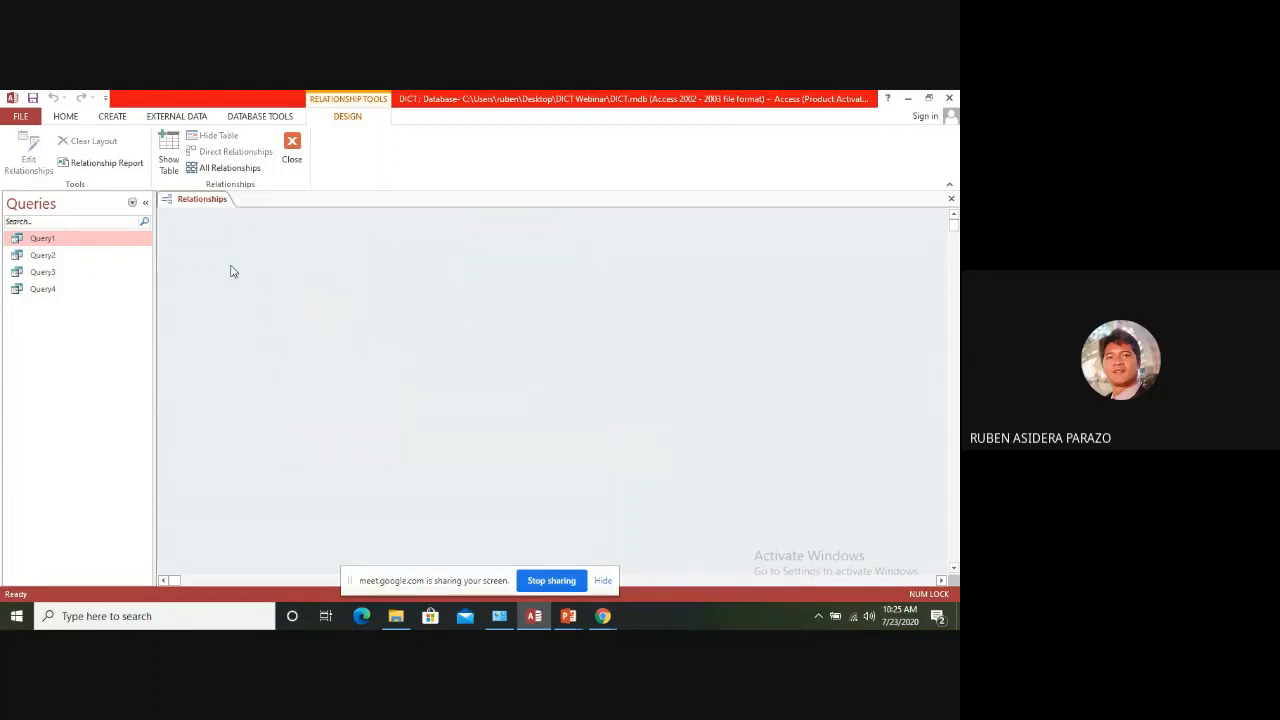
# Add the StudentInfo and StudGuardian tables to the empty relationship layout
pyautogui.click(172, 148)
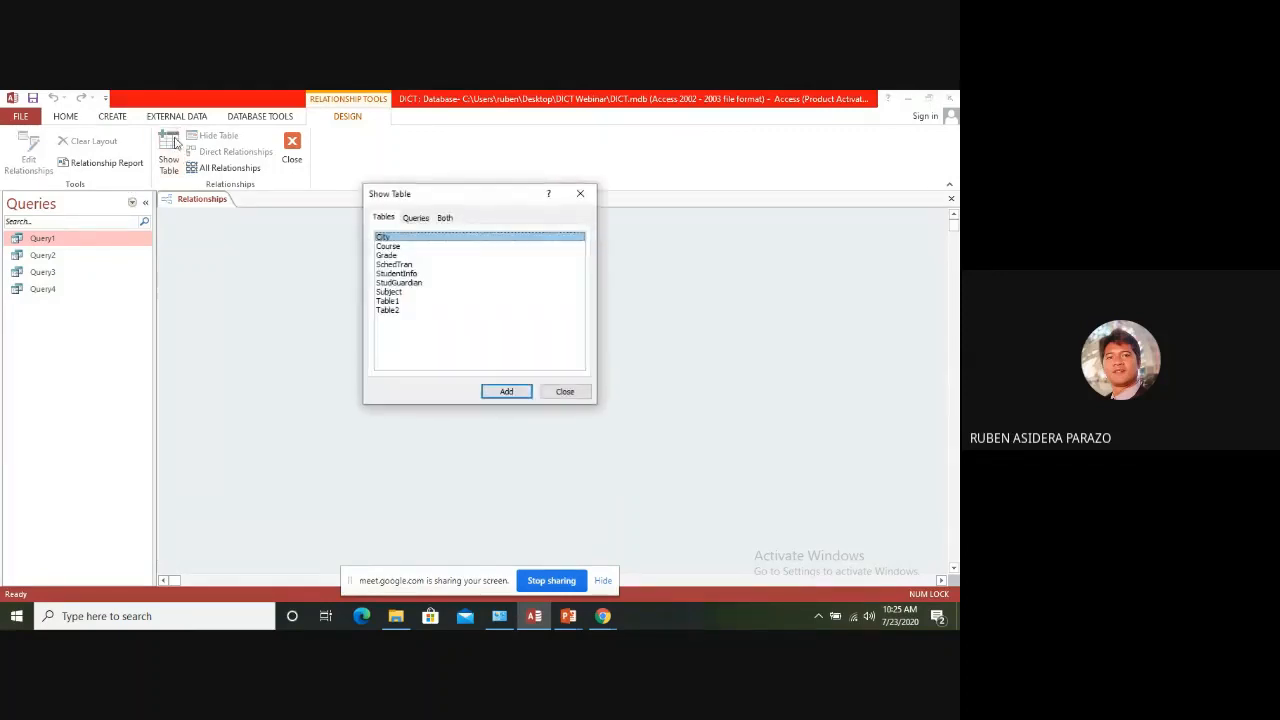
pyautogui.click(414, 273)
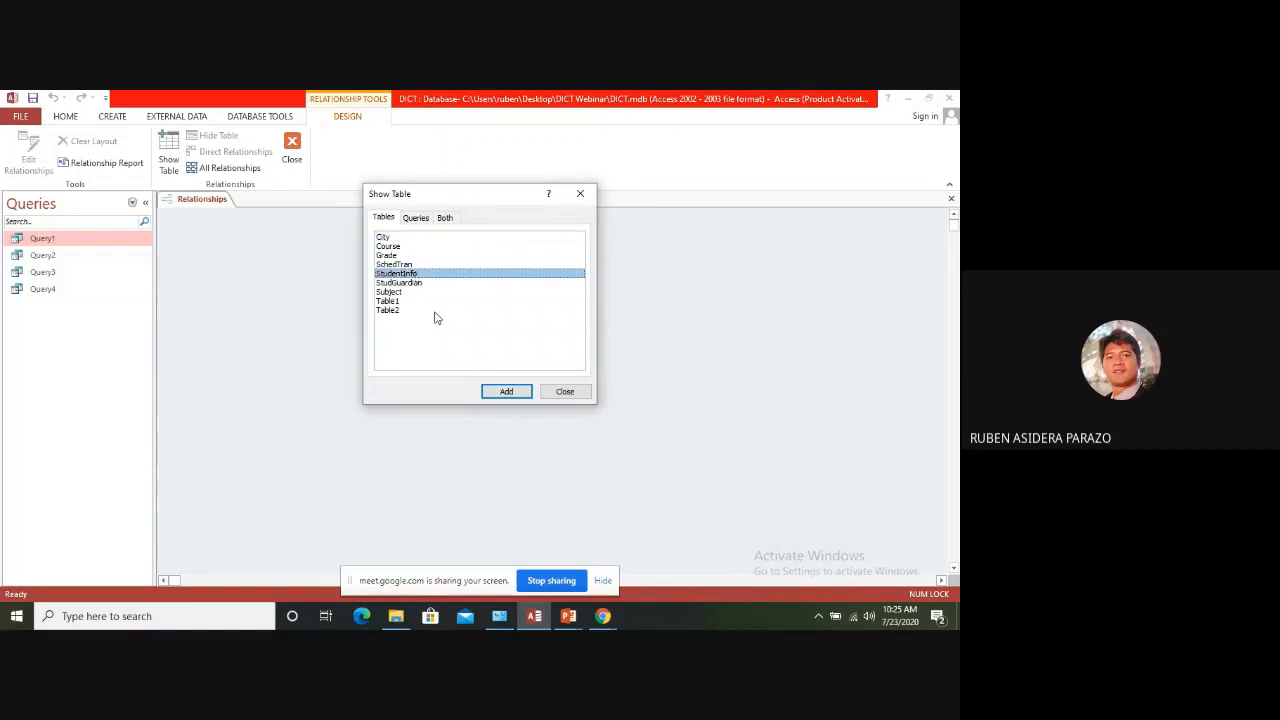
pyautogui.click(512, 393)
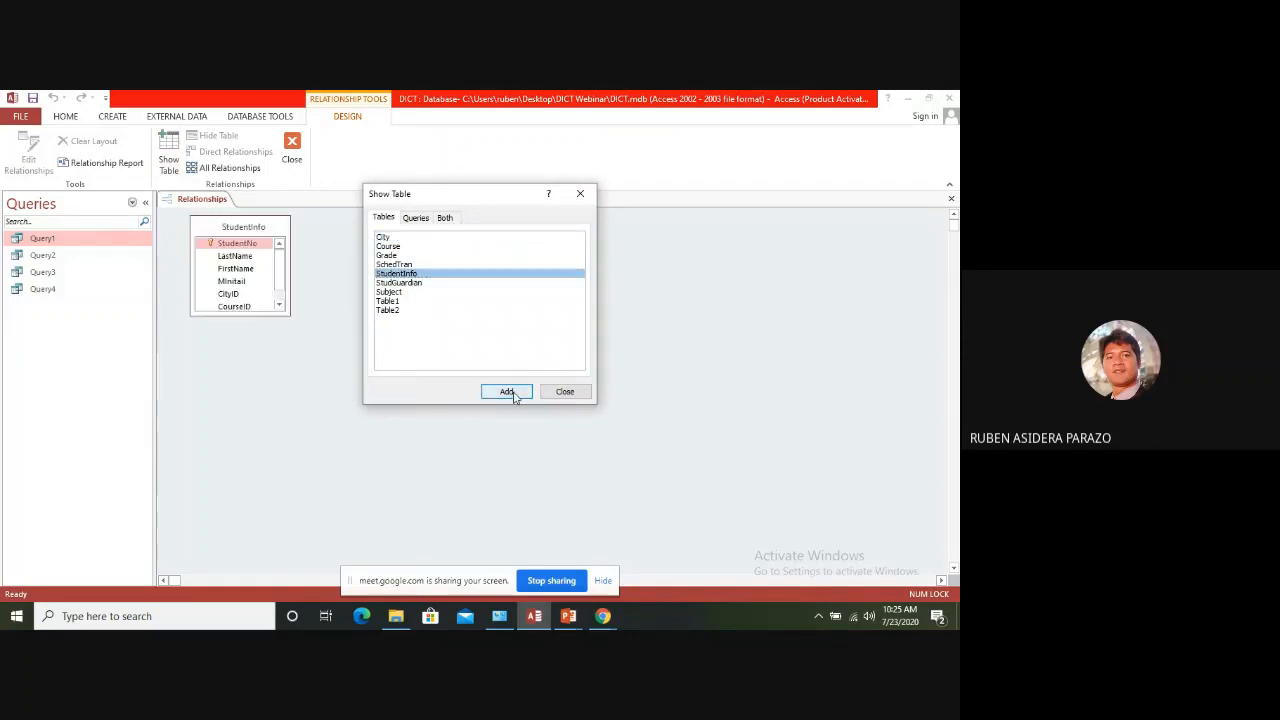
pyautogui.click(410, 283)
pyautogui.click(506, 391)
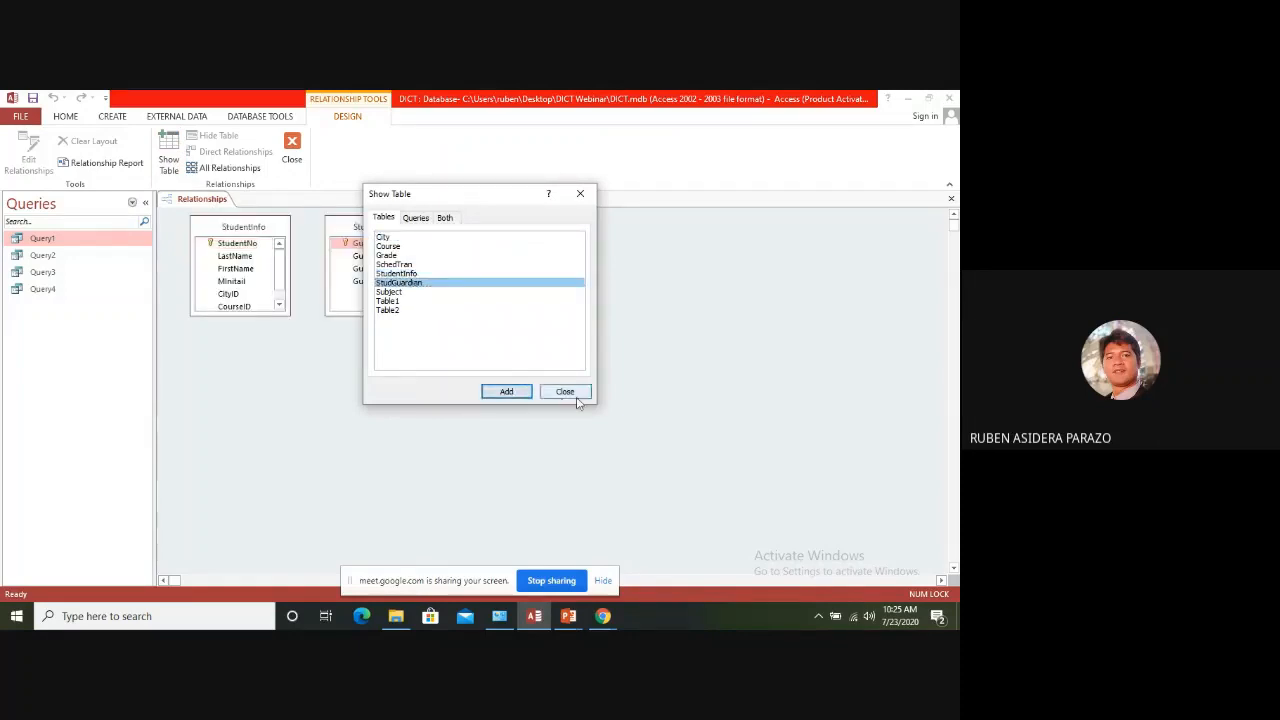
pyautogui.click(568, 393)
# Move StudGuardian away from StudentInfo and lengthen the StudentInfo table box to show all its fields
pyautogui.moveTo(397, 227); pyautogui.dragTo(472, 250)
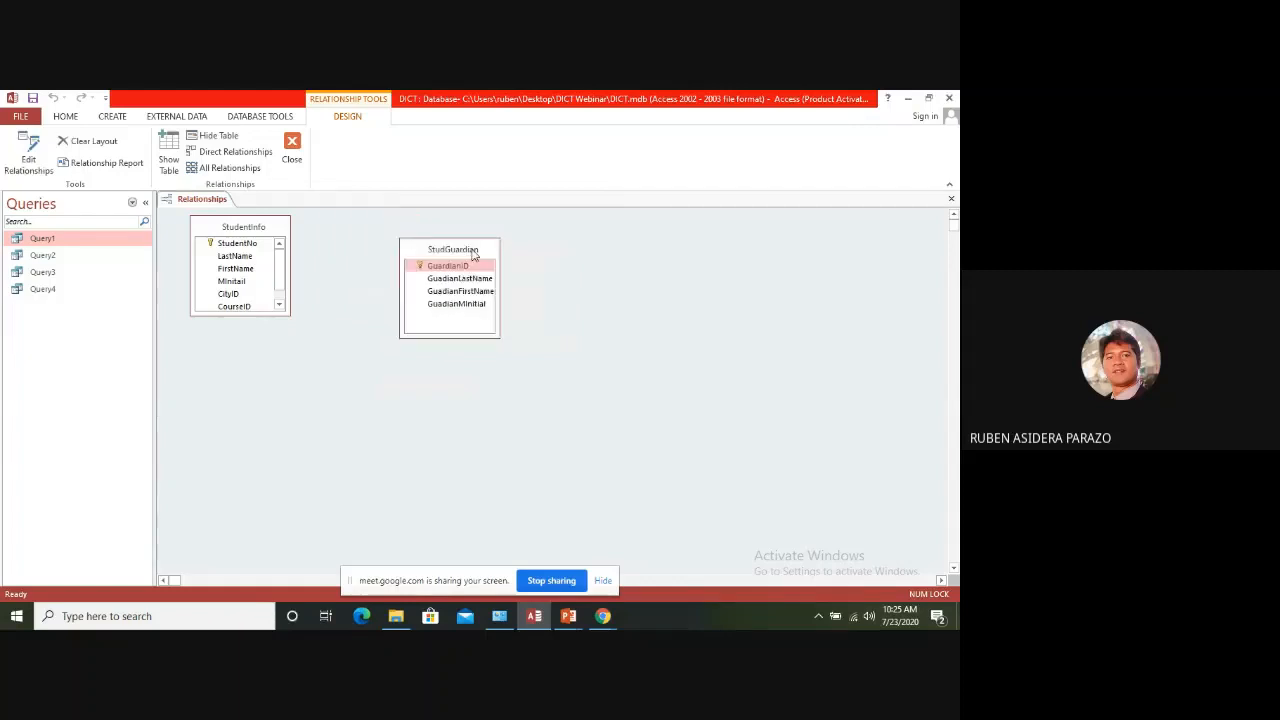
pyautogui.click(279, 305)
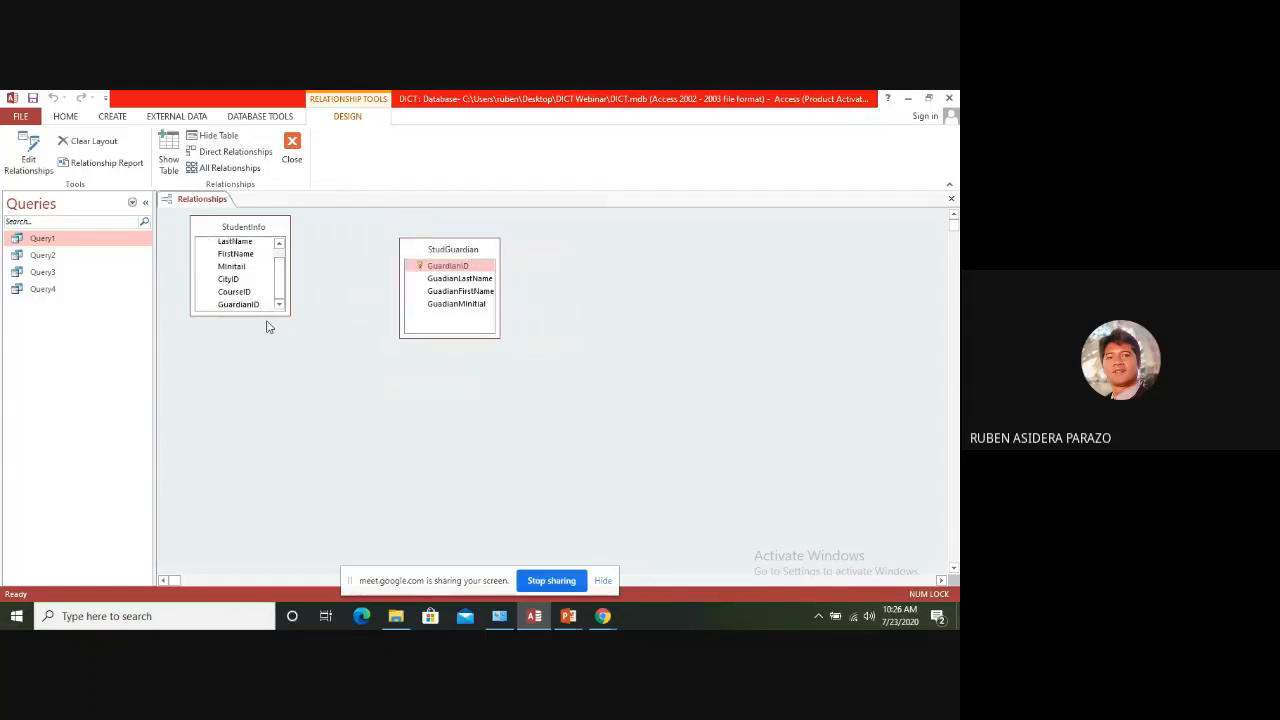
pyautogui.moveTo(269, 317); pyautogui.dragTo(266, 396)
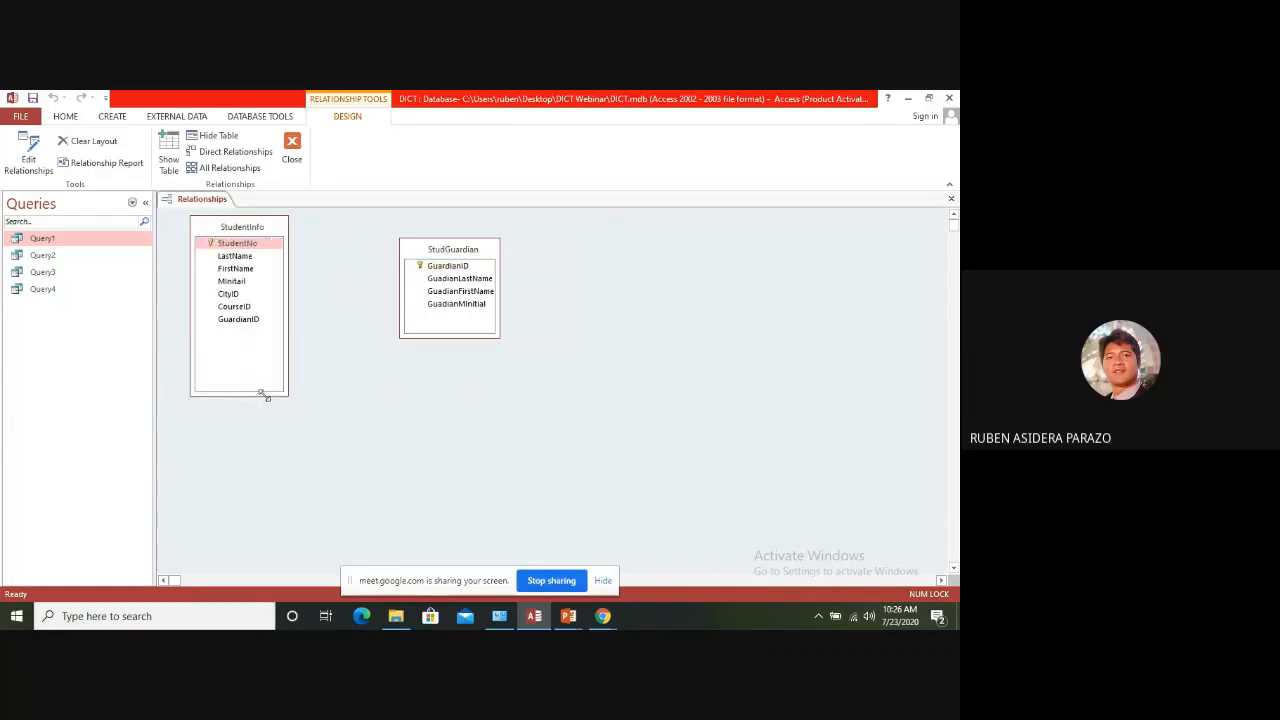
# Create a one-to-one relationship from StudentInfo's GuardianID to StudGuardian's GuardianID with referential integrity enforced
pyautogui.moveTo(243, 322); pyautogui.dragTo(447, 271)
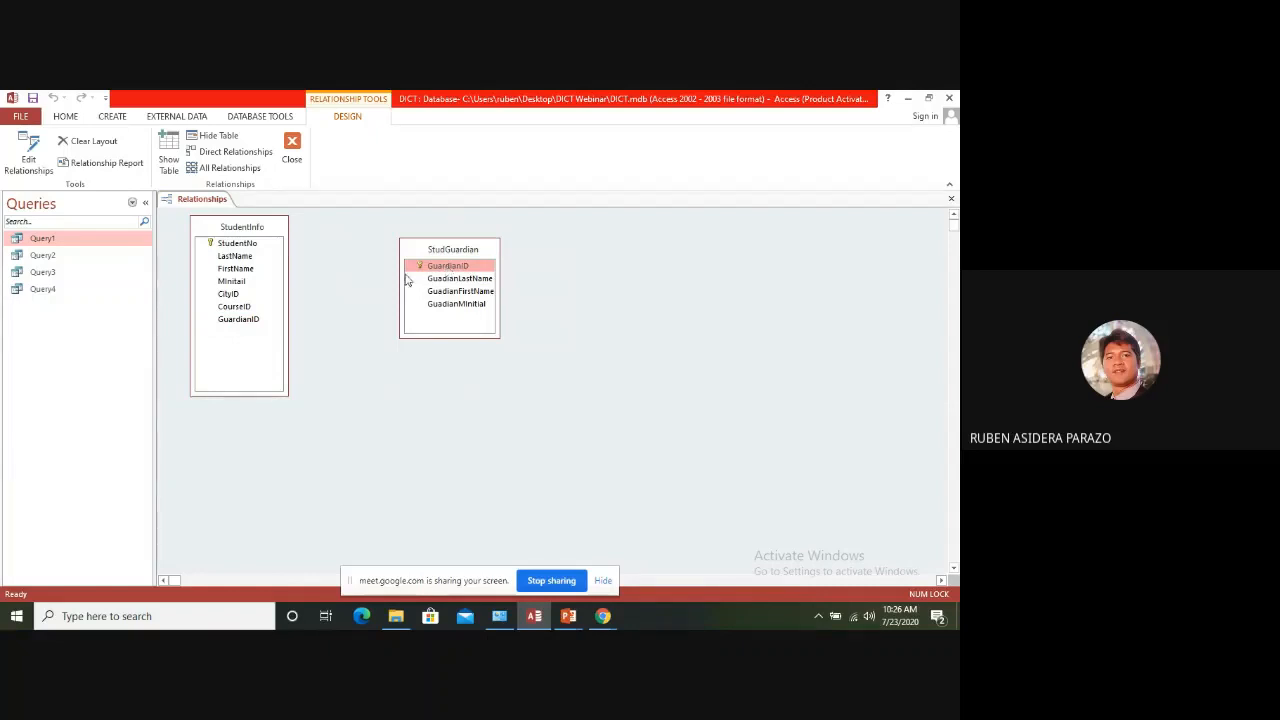
pyautogui.moveTo(245, 322); pyautogui.dragTo(430, 276)
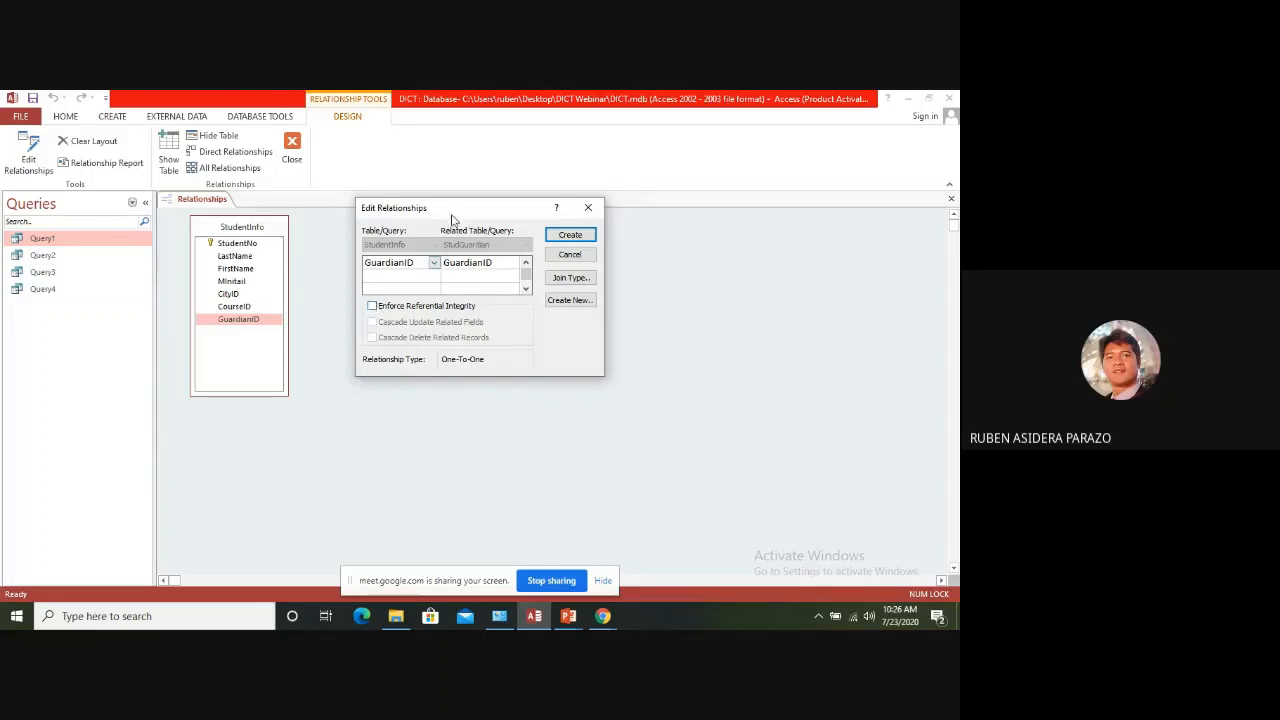
pyautogui.moveTo(455, 209); pyautogui.dragTo(635, 263)
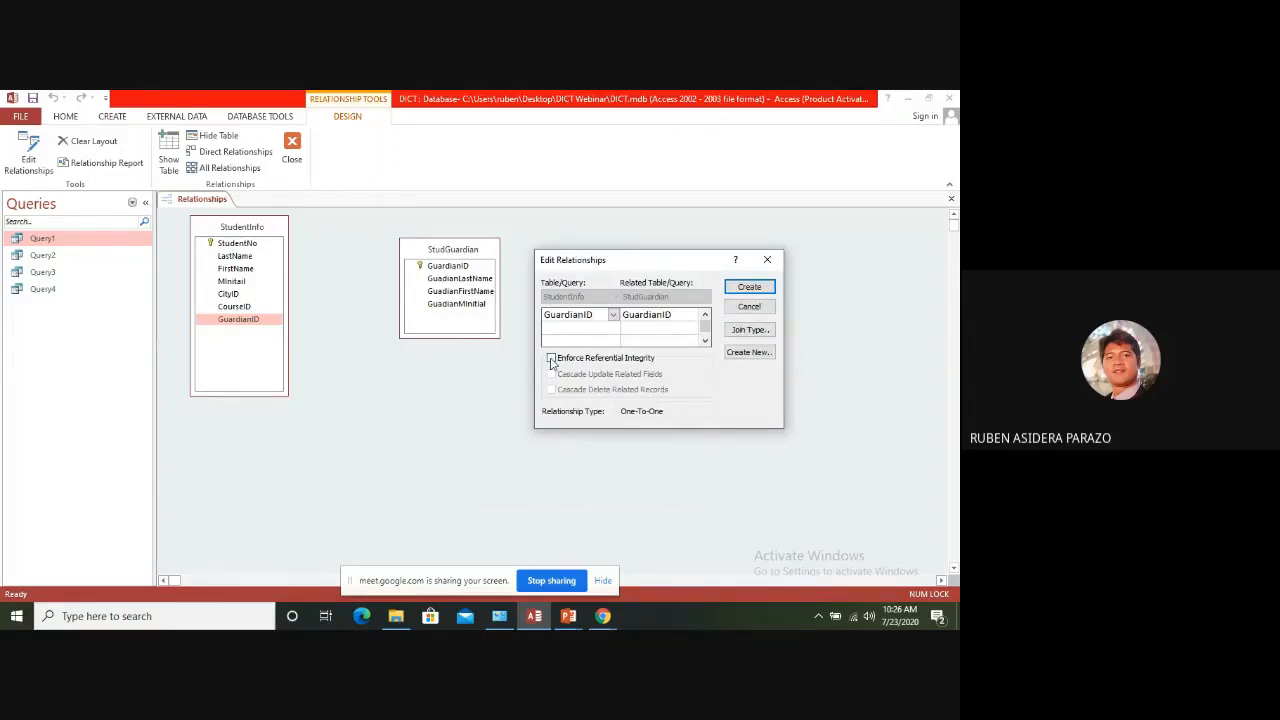
pyautogui.click(551, 358)
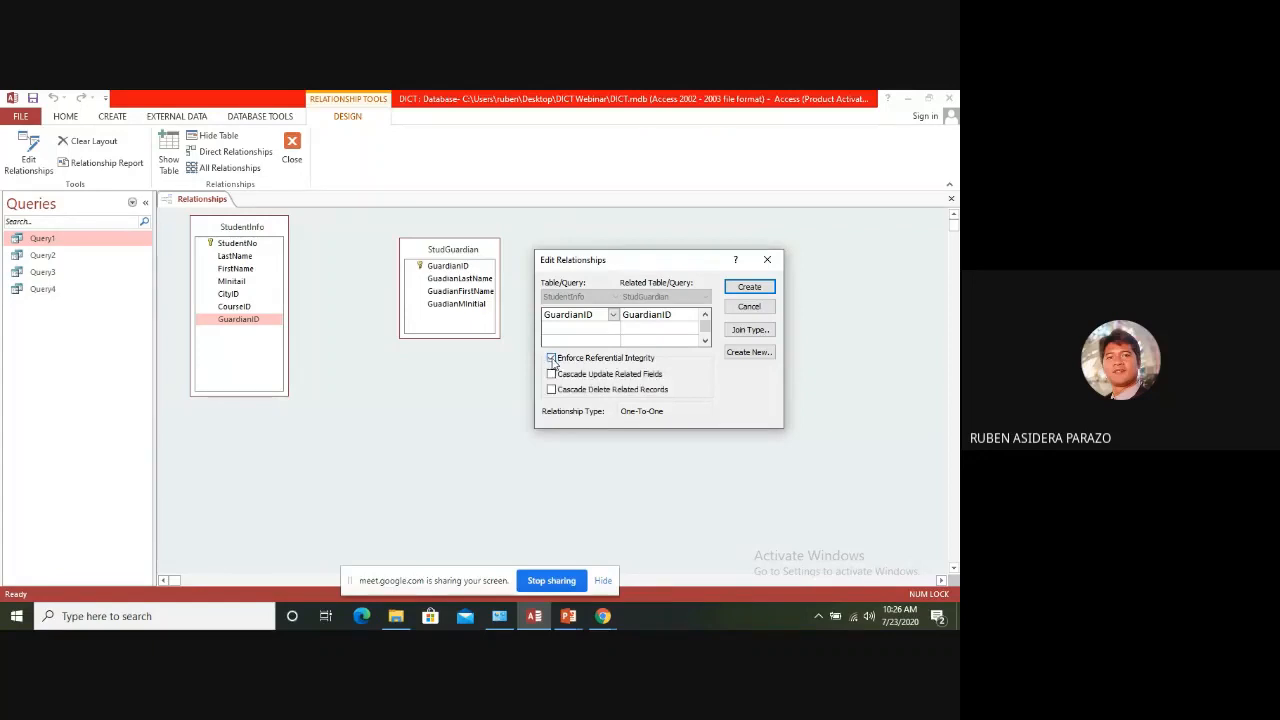
pyautogui.moveTo(590, 264); pyautogui.dragTo(612, 263)
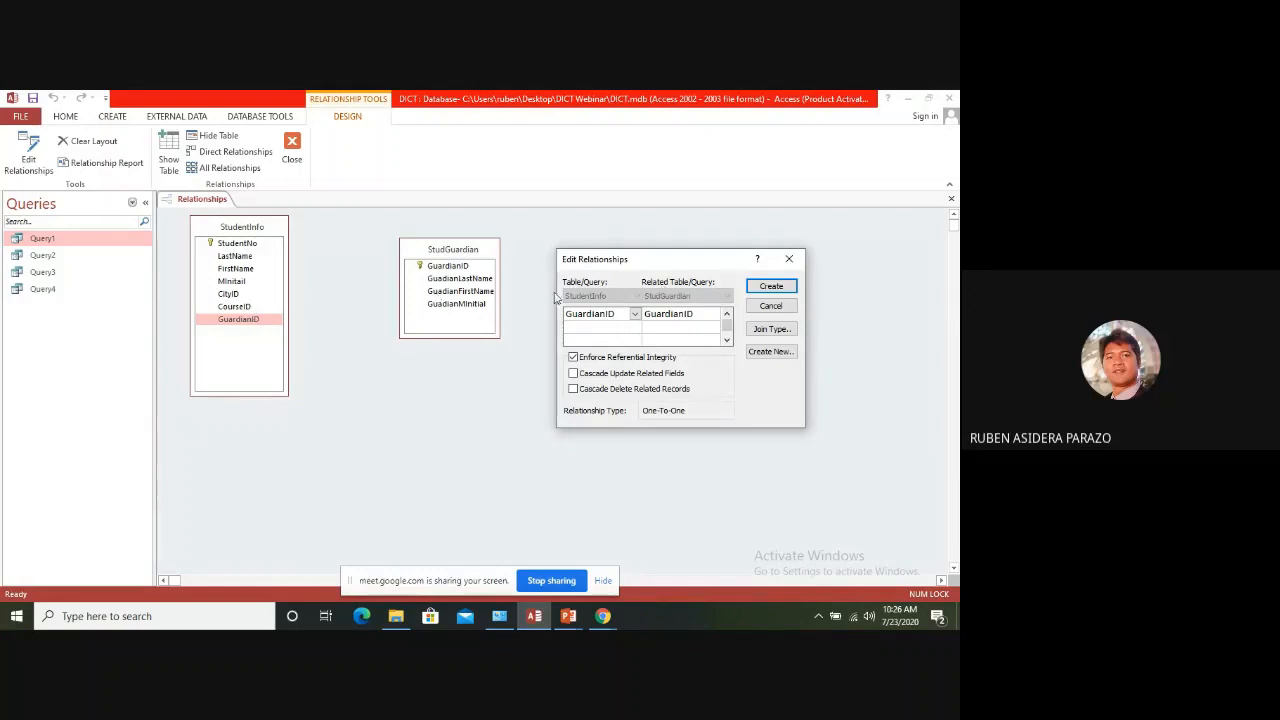
pyautogui.click(769, 289)
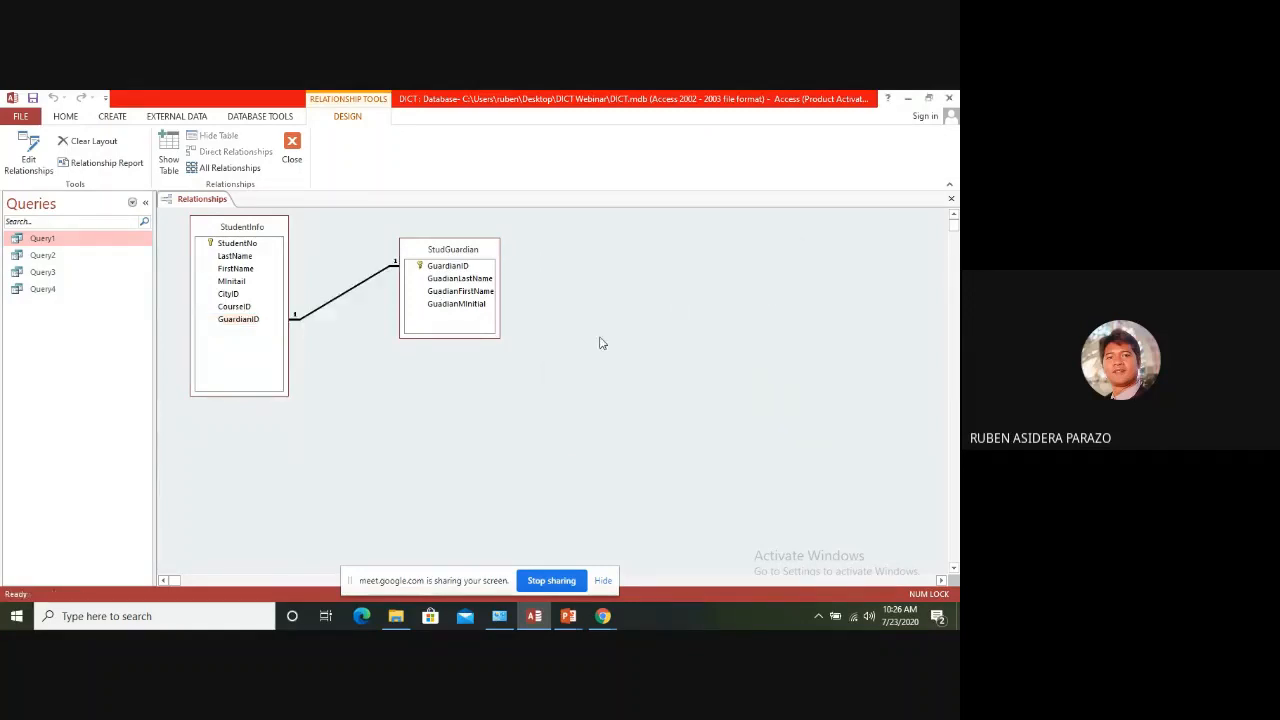
# Move StudGuardian farther from StudentInfo, and close the relationship layout with its changes saved
pyautogui.moveTo(478, 255); pyautogui.dragTo(547, 259)
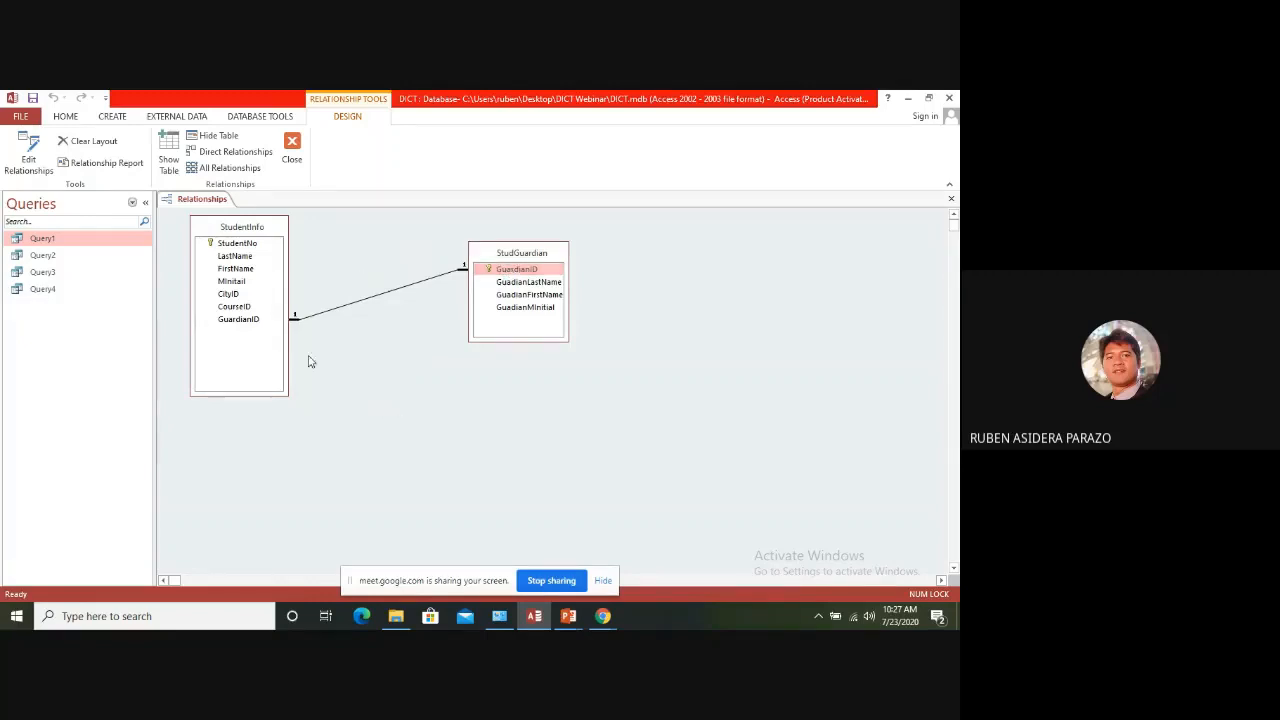
pyautogui.click(951, 199)
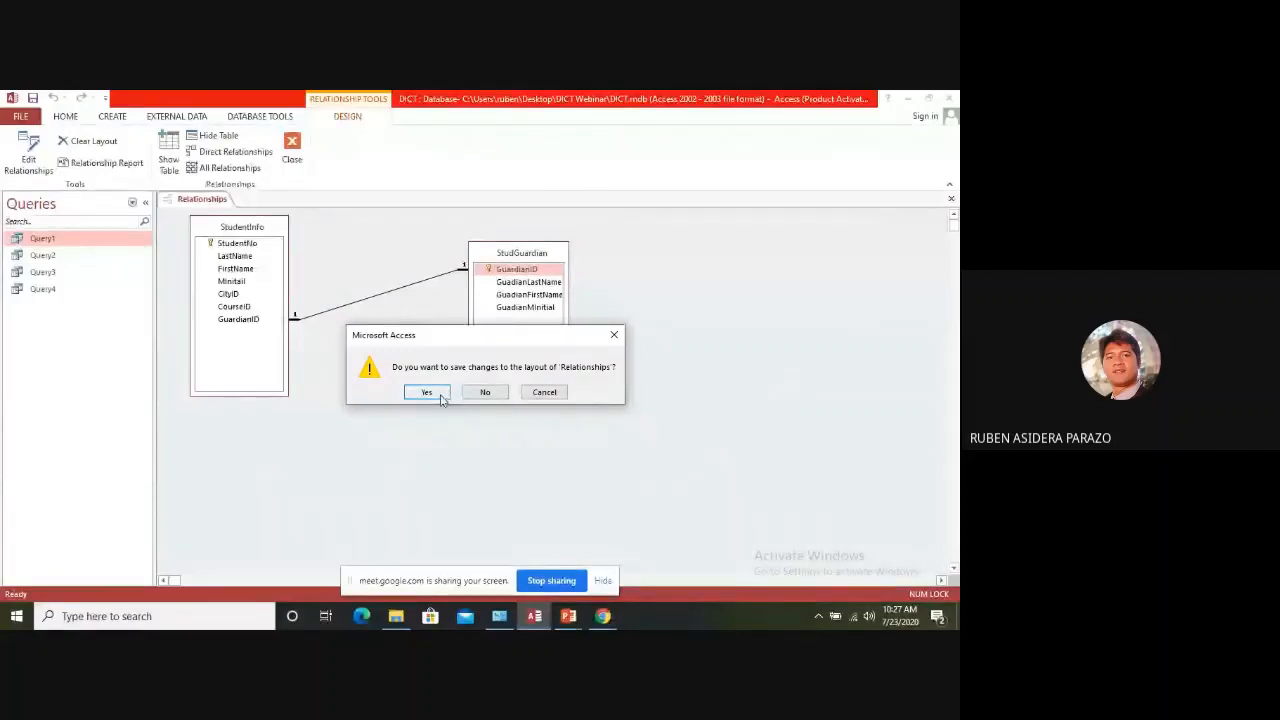
pyautogui.click(440, 398)
# List the database's tables and examine the records in StudentInfo and StudGuardian, closing each table after viewing
pyautogui.click(132, 203)
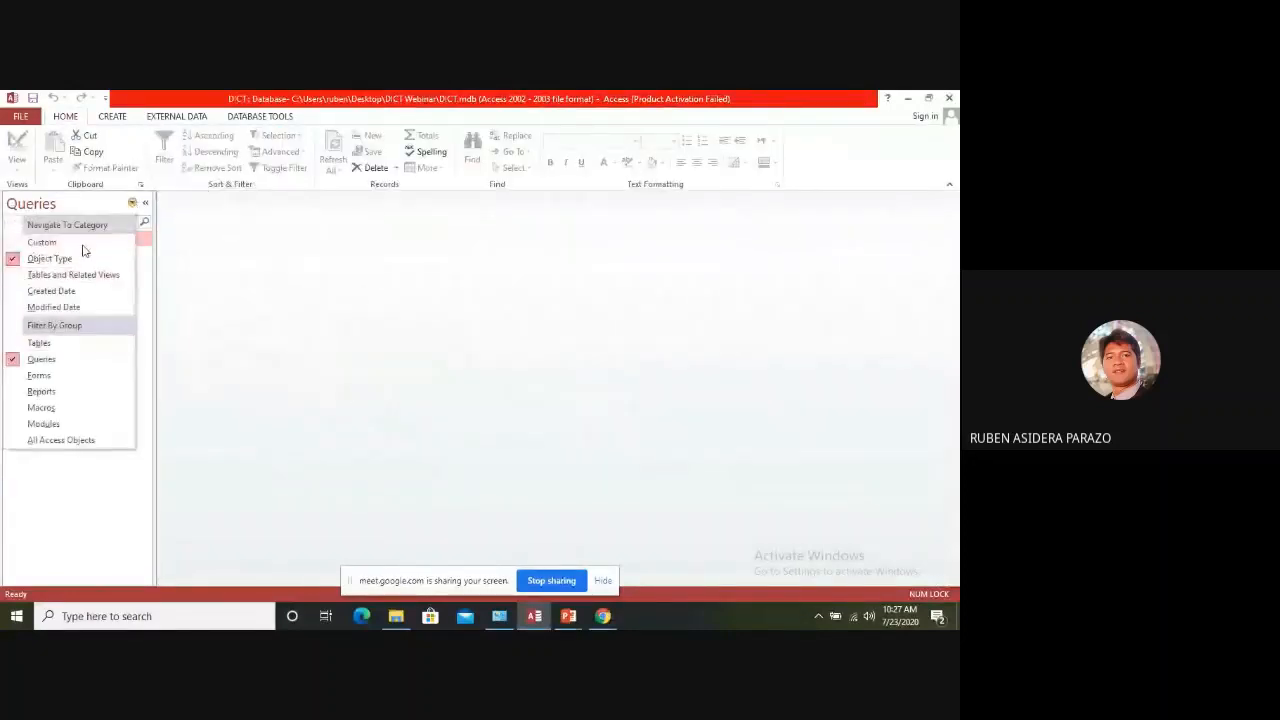
pyautogui.click(46, 350)
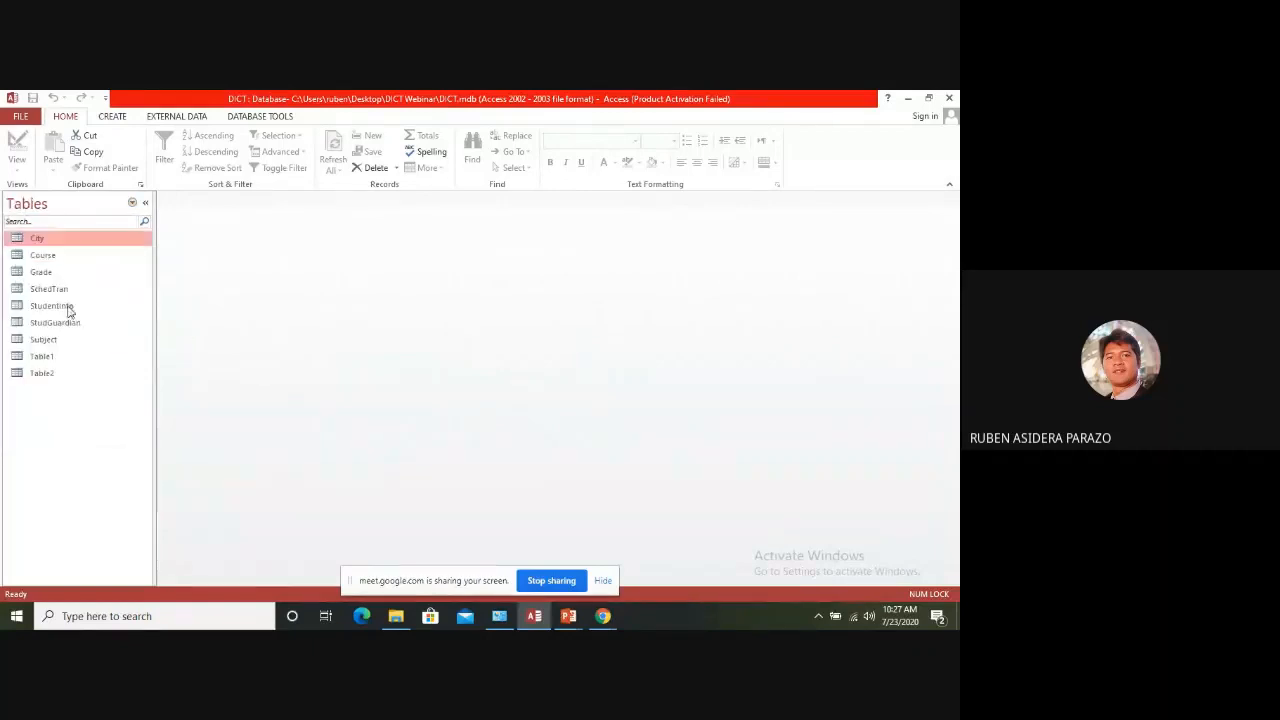
pyautogui.doubleClick(66, 305)
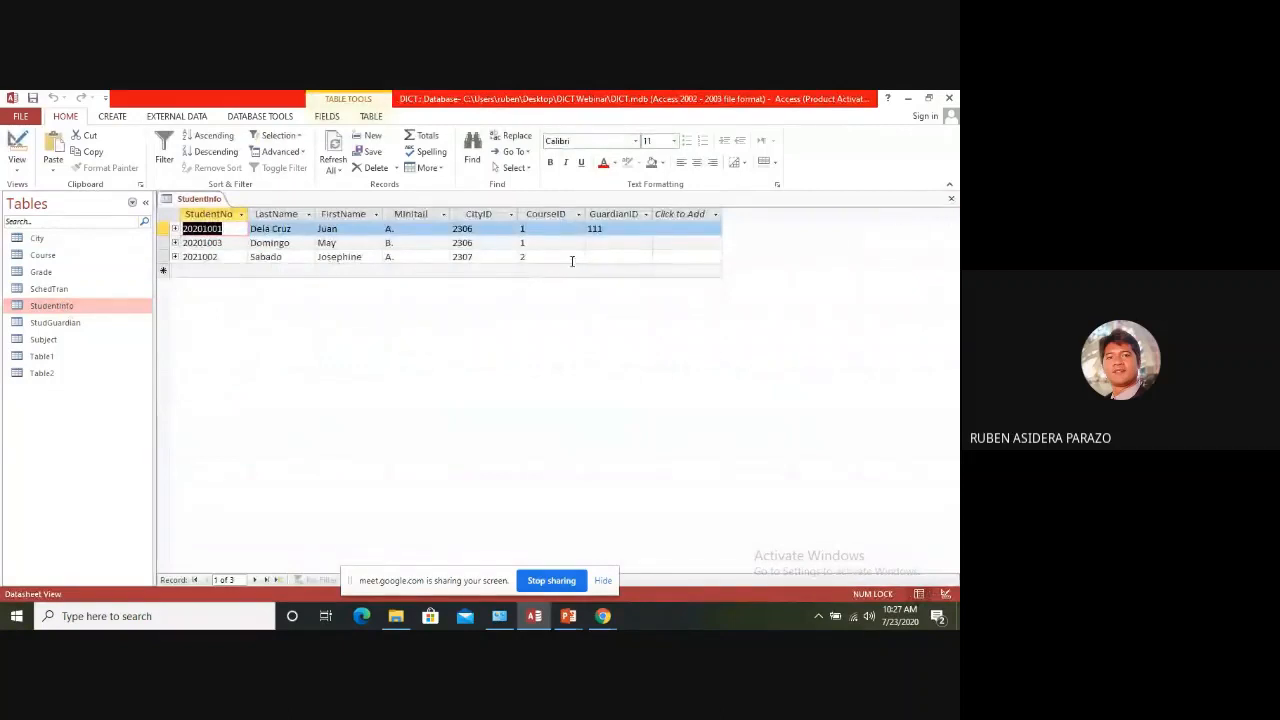
pyautogui.click(951, 200)
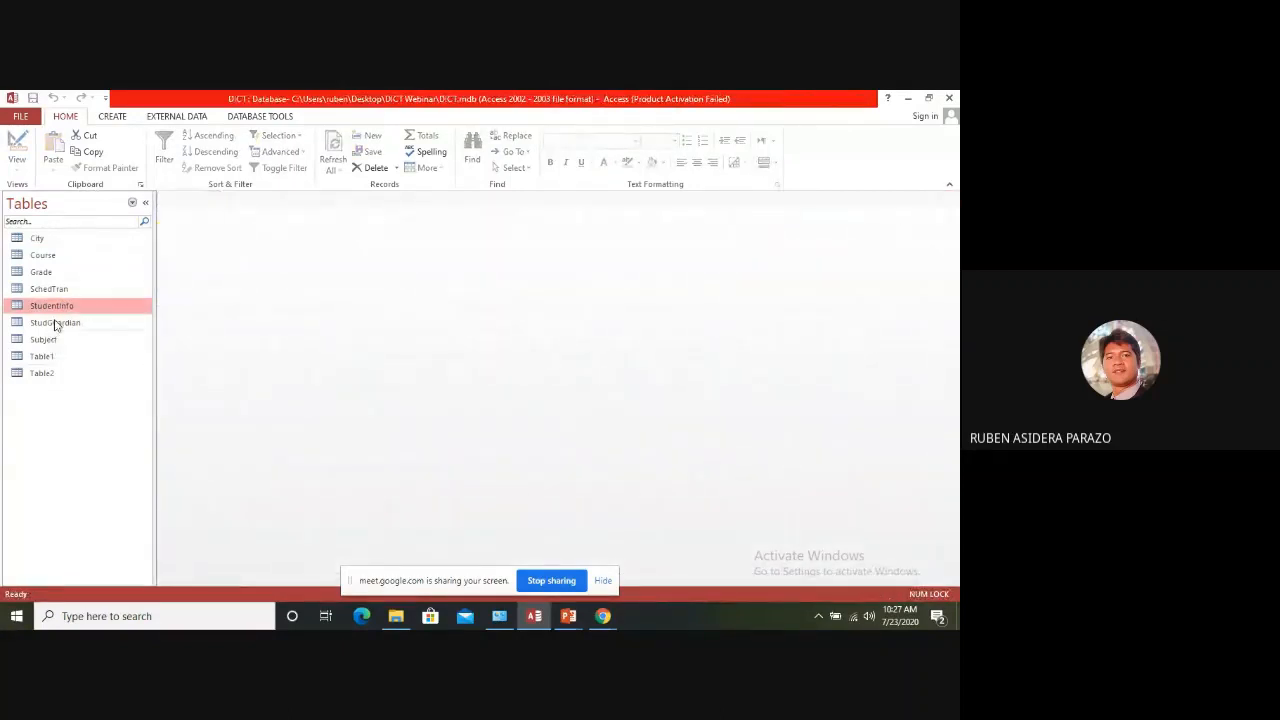
pyautogui.click(54, 322)
pyautogui.doubleClick(54, 322)
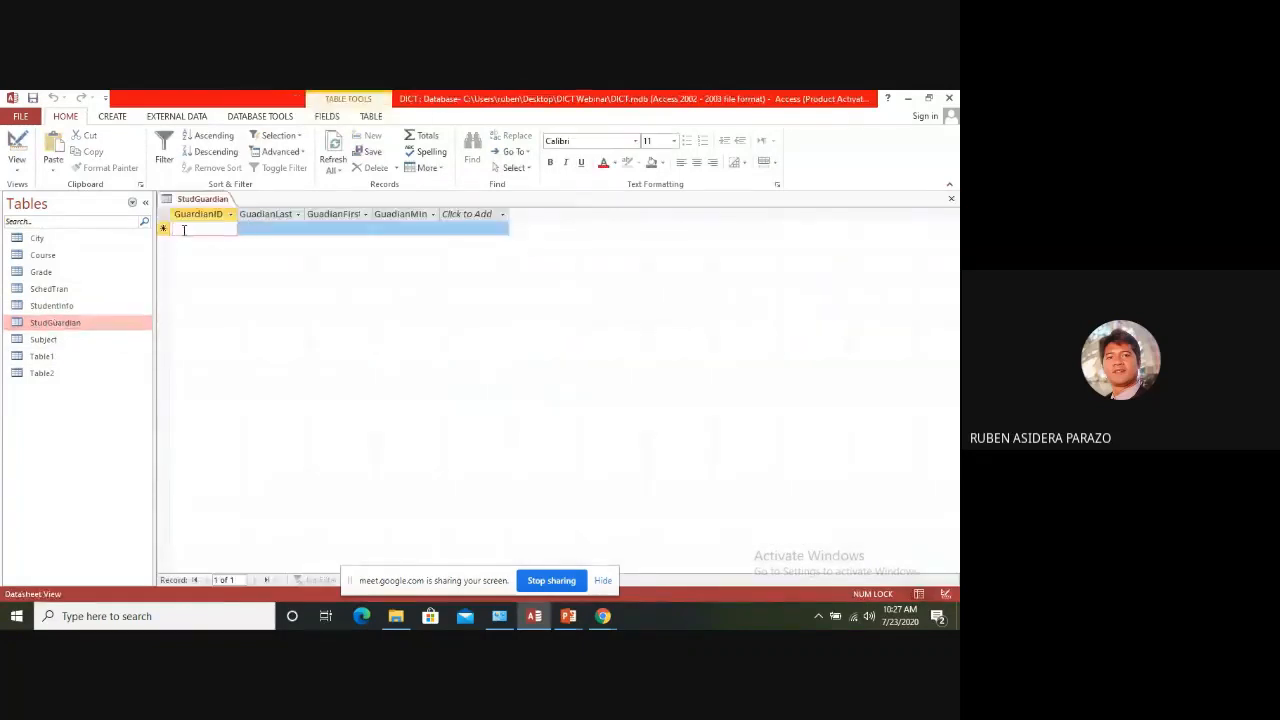
pyautogui.click(951, 202)
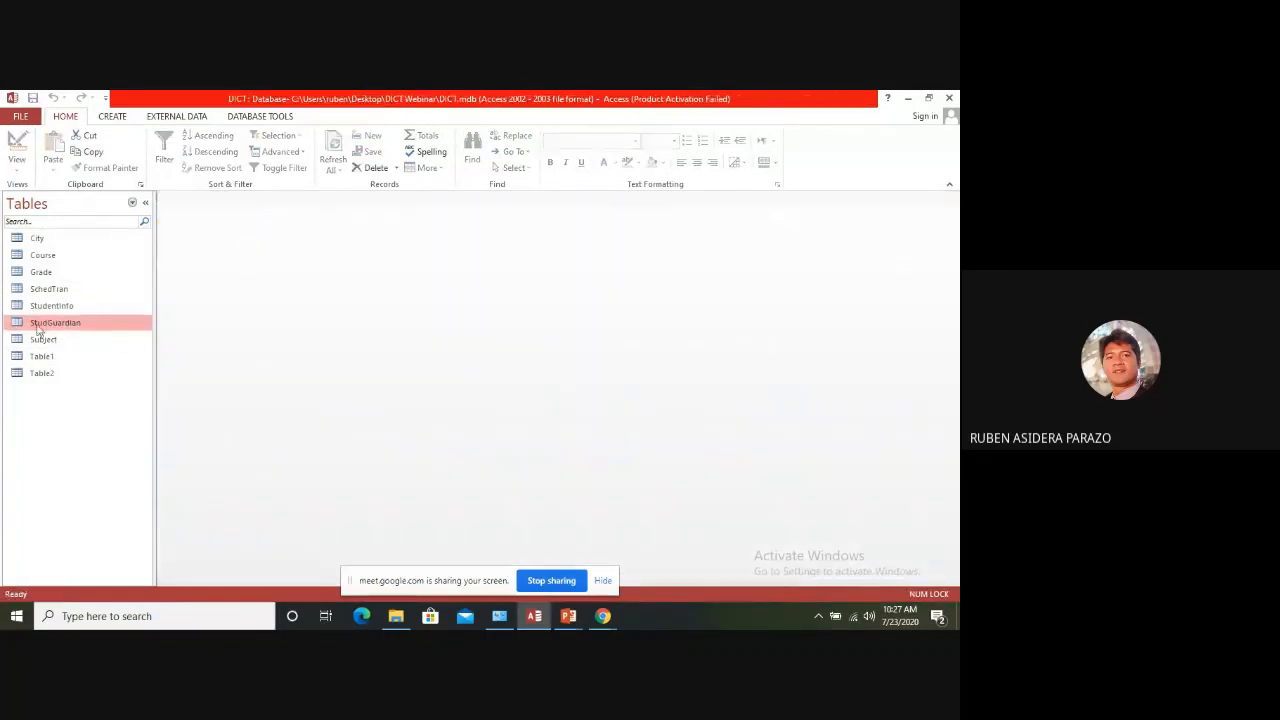
# Delete all existing records from the StudentInfo table
pyautogui.click(55, 305)
pyautogui.doubleClick(55, 305)
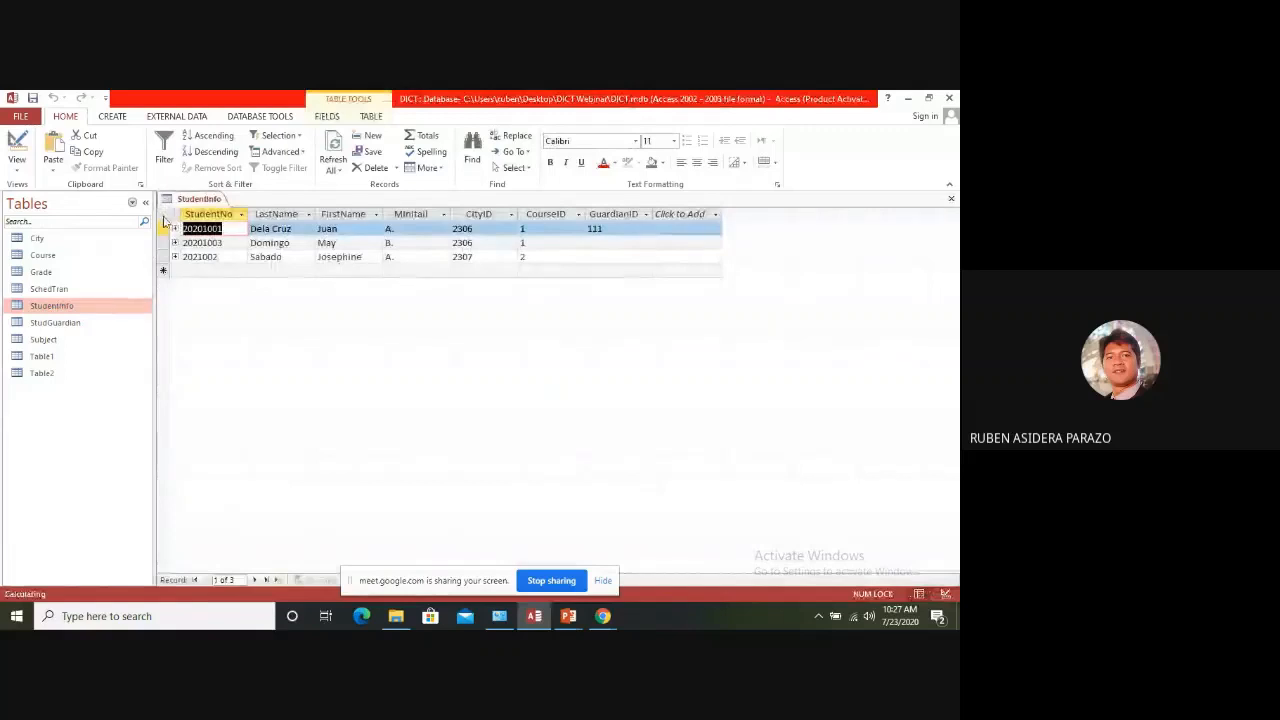
pyautogui.click(166, 216)
pyautogui.rightClick(166, 218)
pyautogui.click(200, 244)
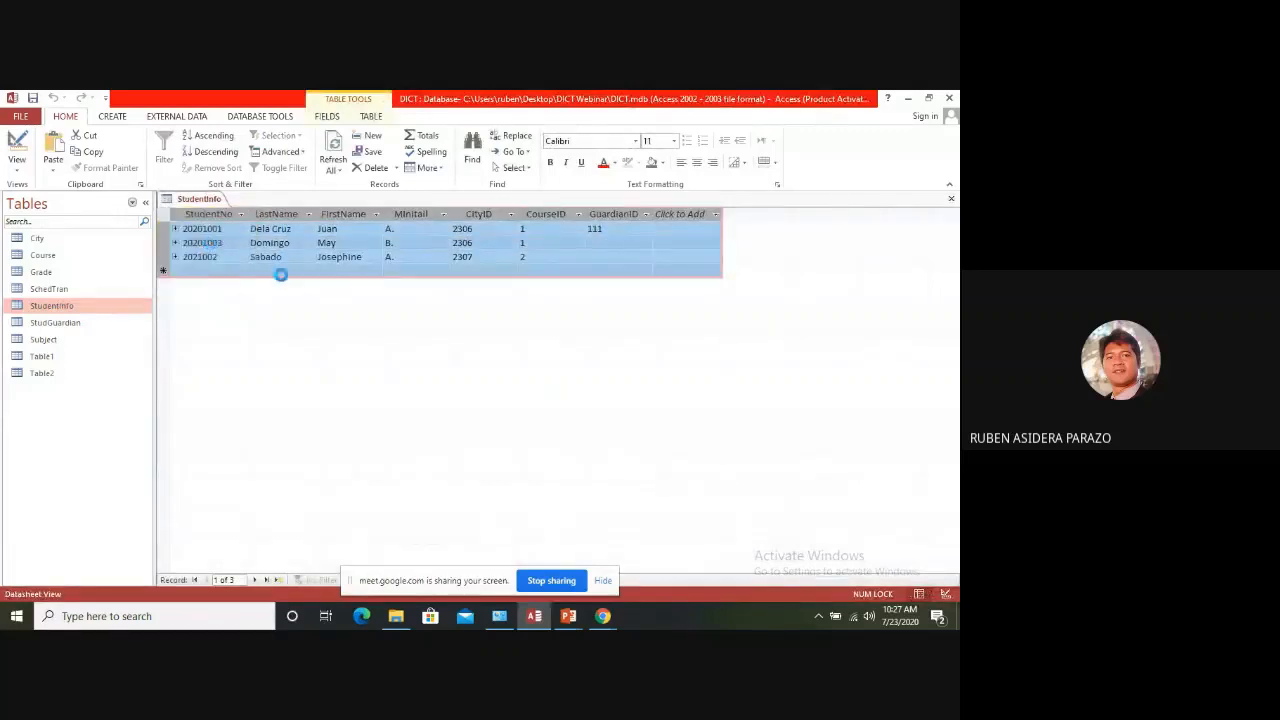
pyautogui.click(458, 400)
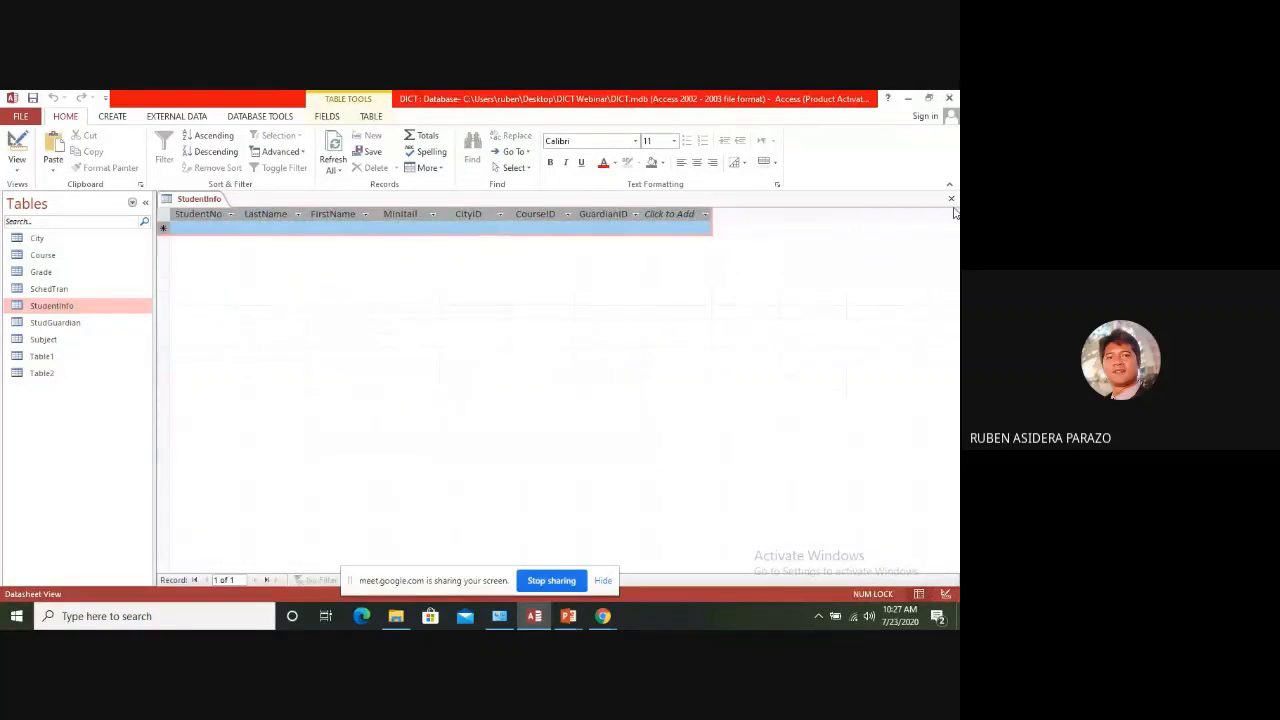
# Begin a new record in the StudentInfo table by entering the student number
pyautogui.click(200, 231)
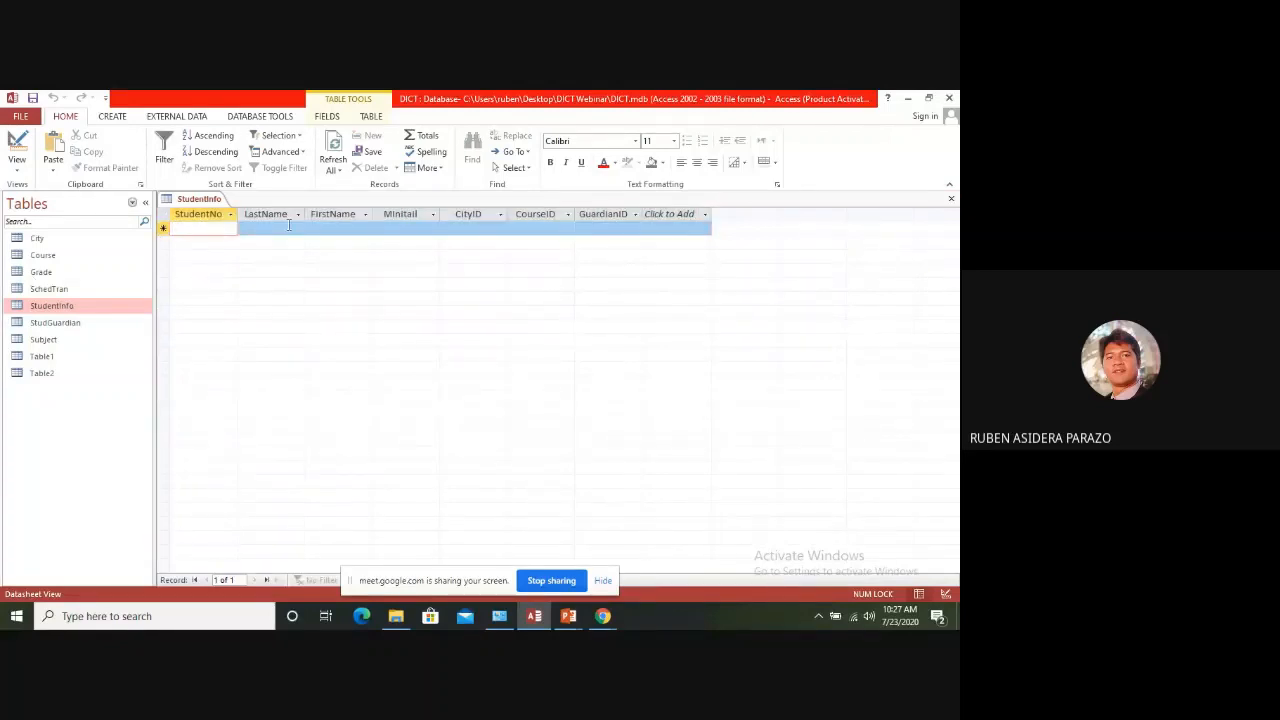
pyautogui.write('20201')
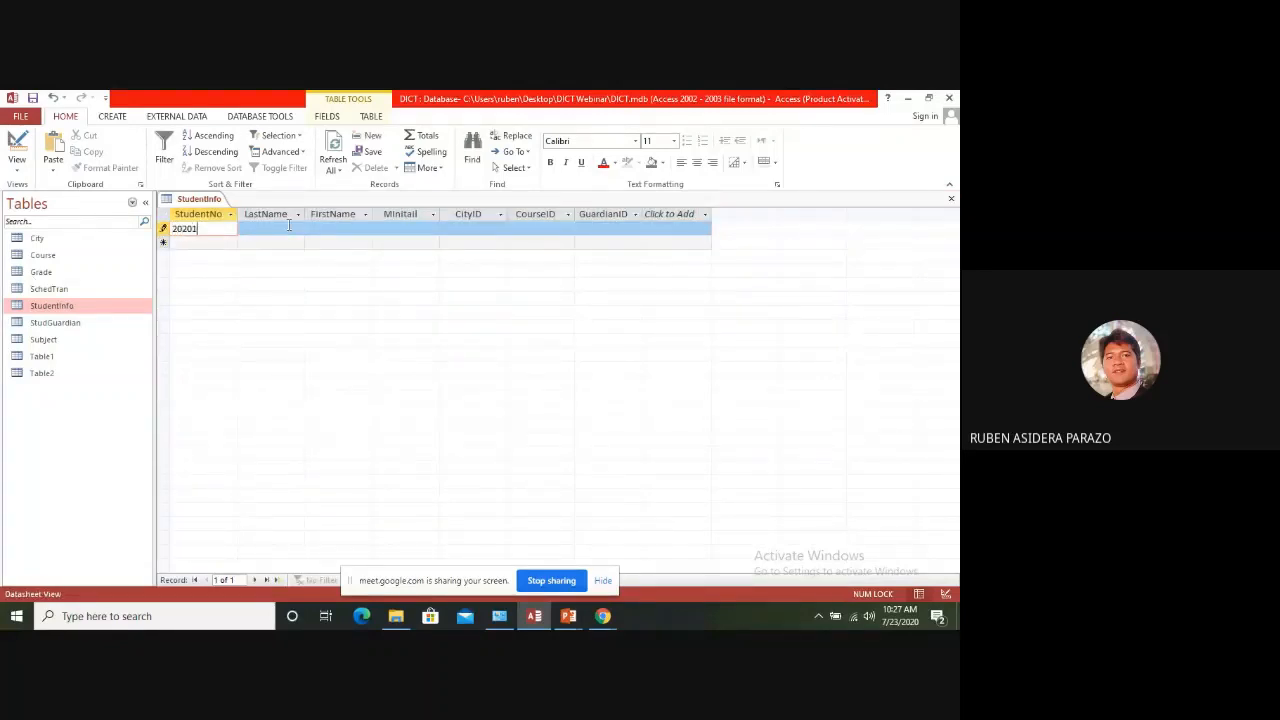
pyautogui.write('001')
pyautogui.press('Tab')
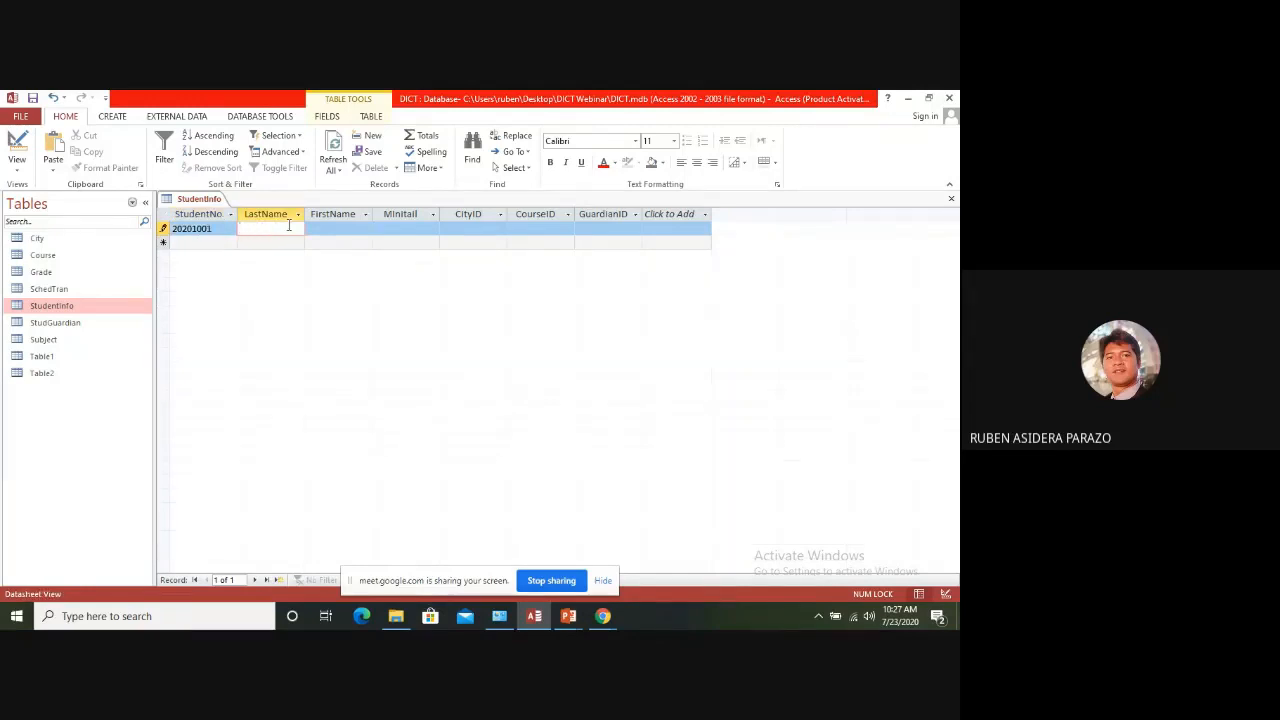
# Fill in the new StudentInfo record's last name, first name and middle initial
pyautogui.write('Dela')
pyautogui.write(' Curz')
pyautogui.press('BackSpace')
pyautogui.press('BackSpace')
pyautogui.press('BackSpace')
pyautogui.write('ruz')
pyautogui.press('Tab')
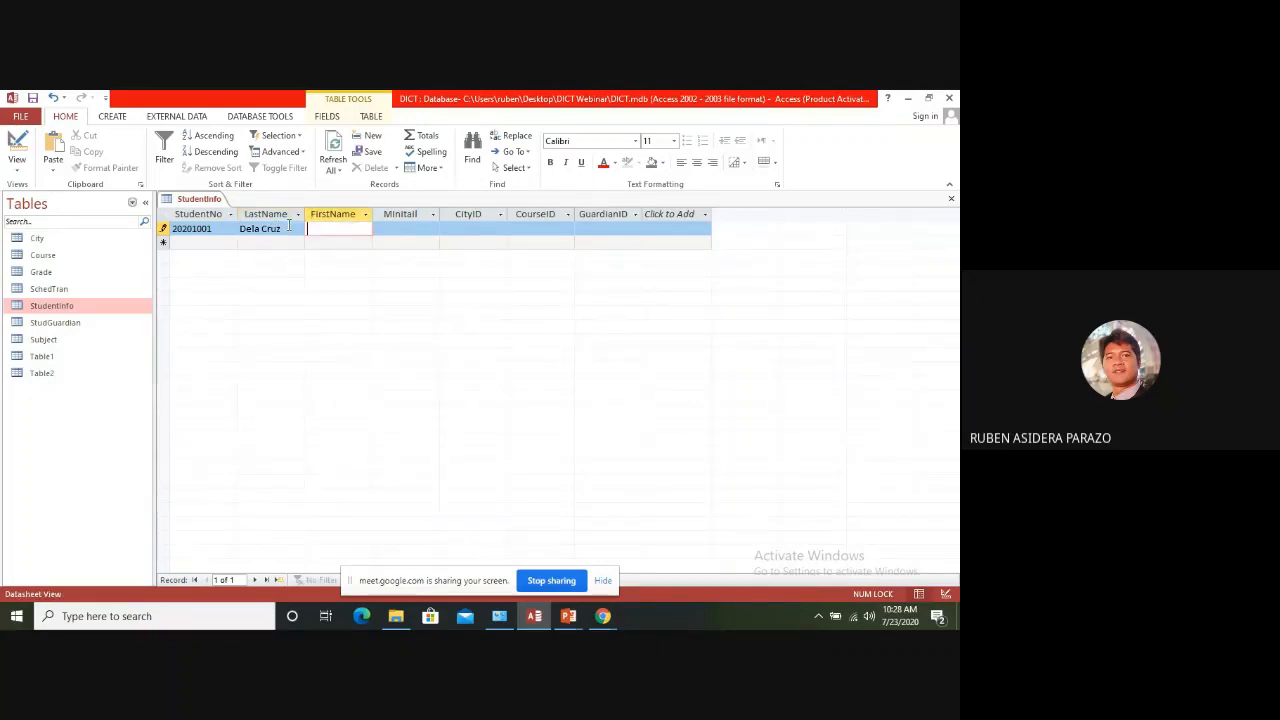
pyautogui.press('Tab')
pyautogui.write('A')
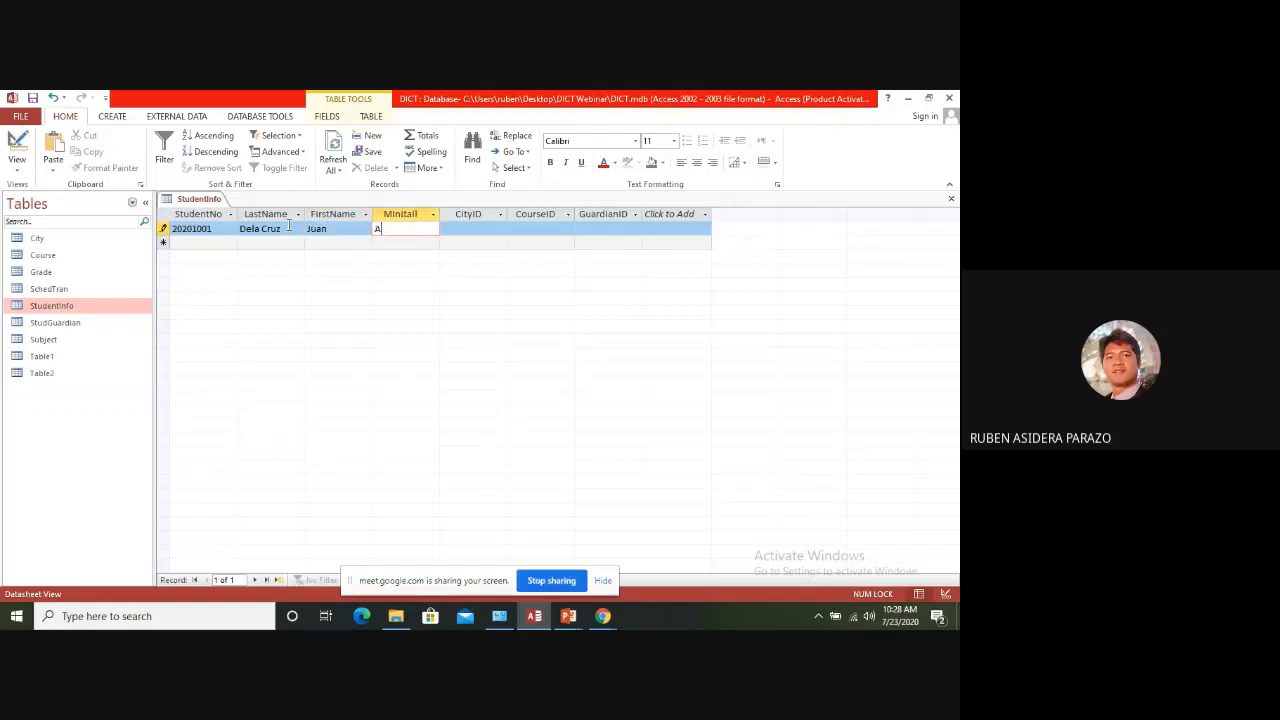
pyautogui.write('.')
pyautogui.press('Tab')
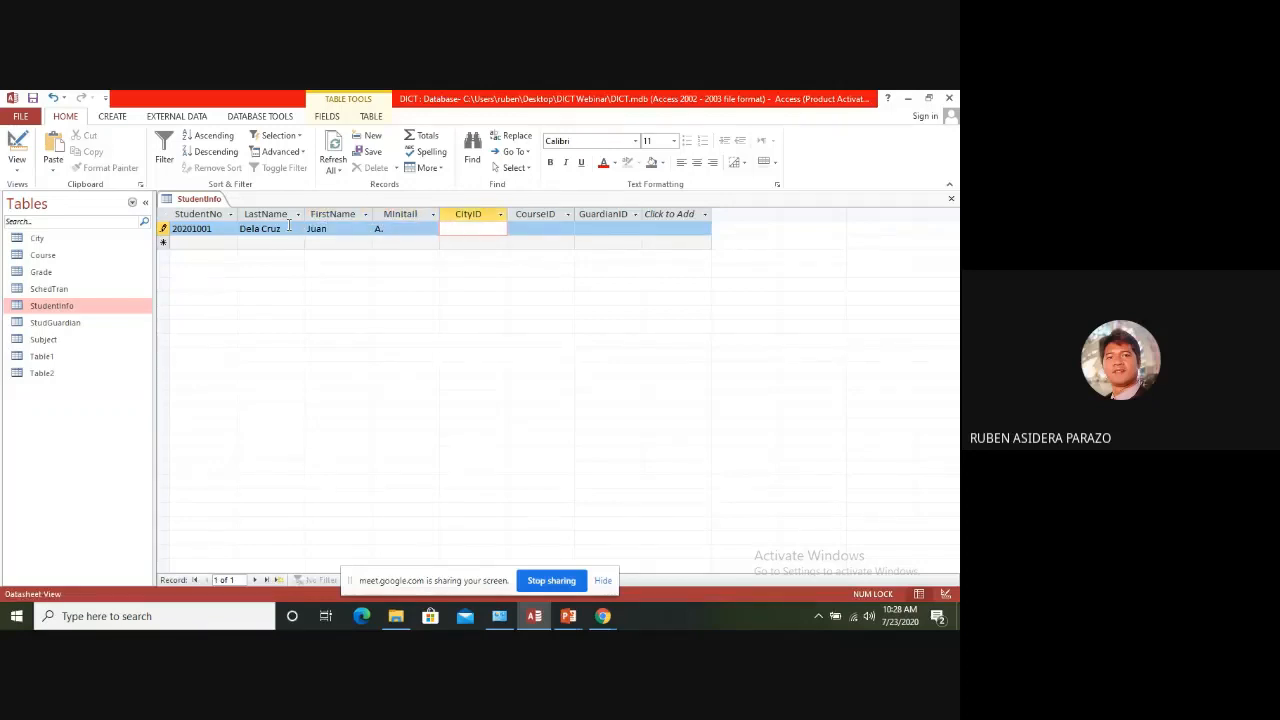
# Complete the student's record with CityID 2306, CourseID 1 and GuardianID 1, and close StudentInfo
pyautogui.press('Tab')
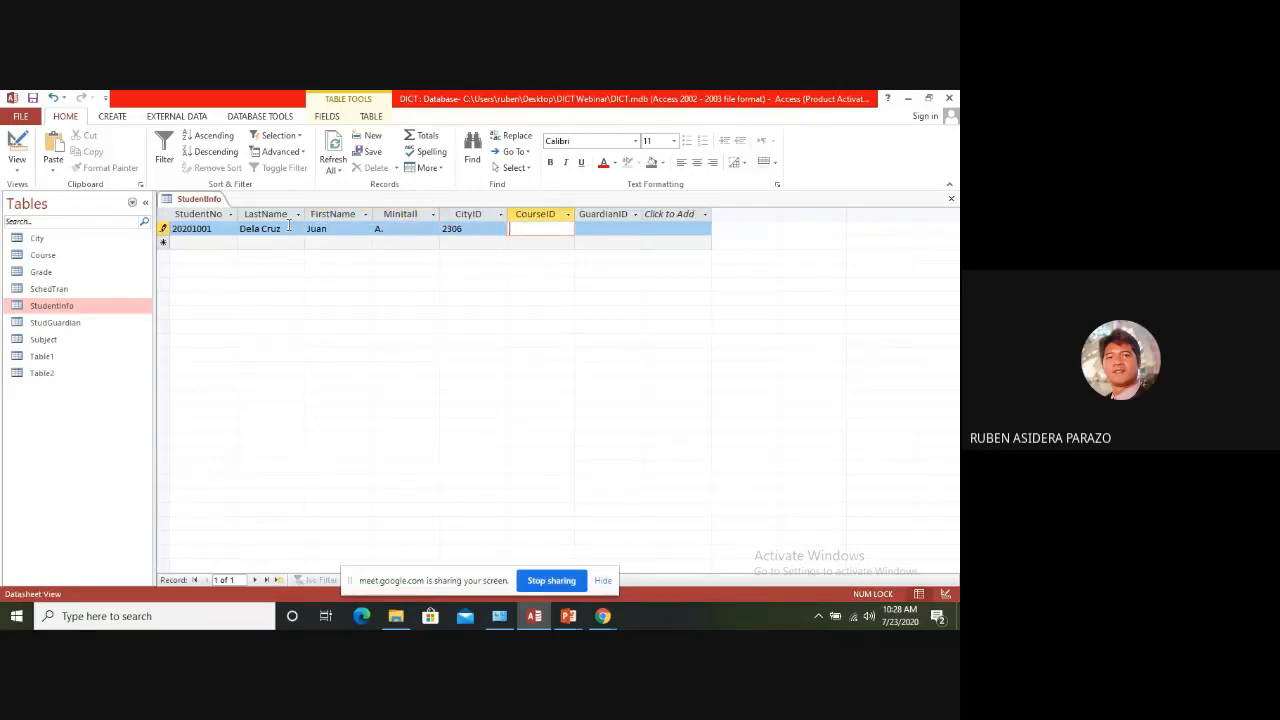
pyautogui.press('Tab')
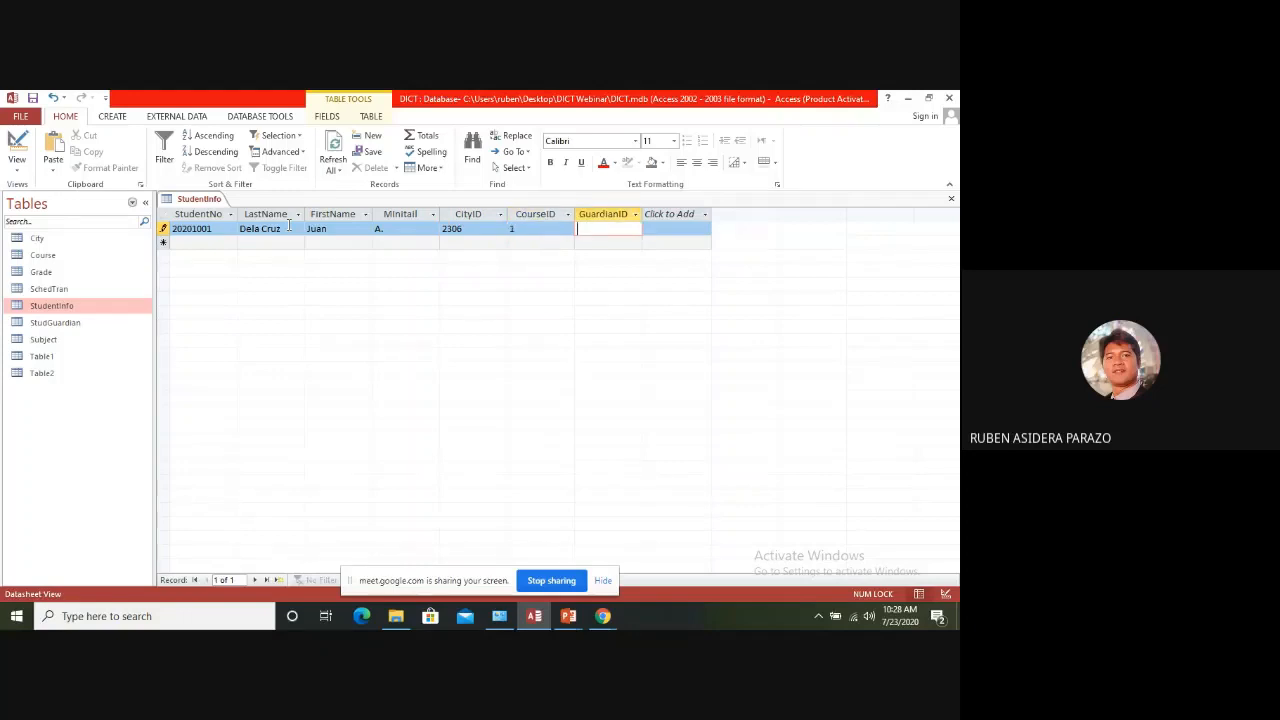
pyautogui.write('1')
pyautogui.press('Tab')
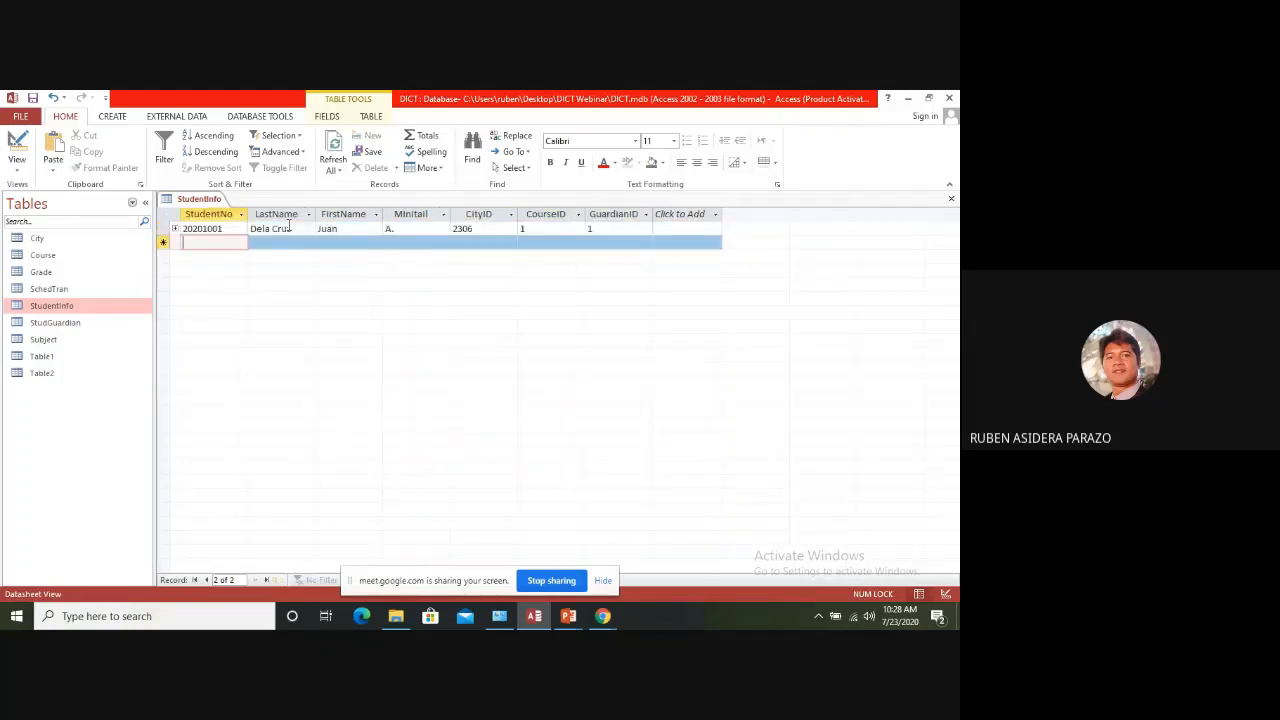
pyautogui.click(951, 198)
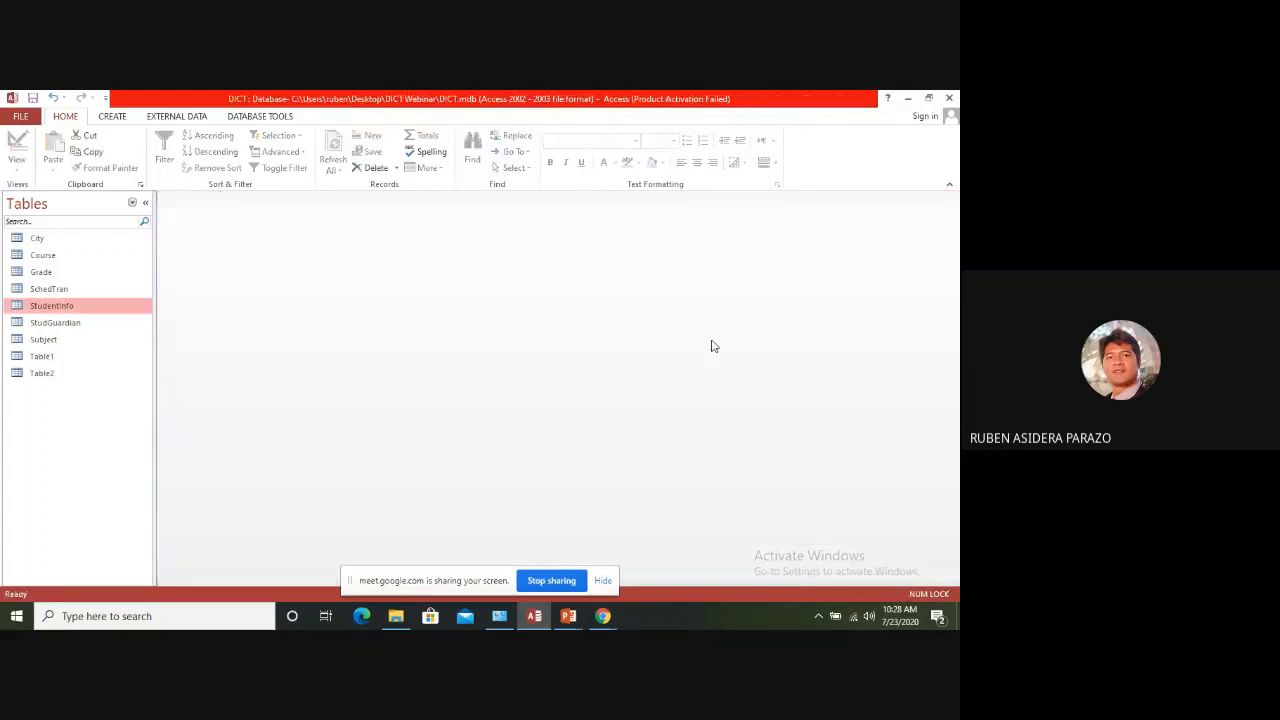
# Try to add a StudGuardian record with GuardianID 2 and "a" in the last name, first name and middle initial fields
pyautogui.doubleClick(60, 326)
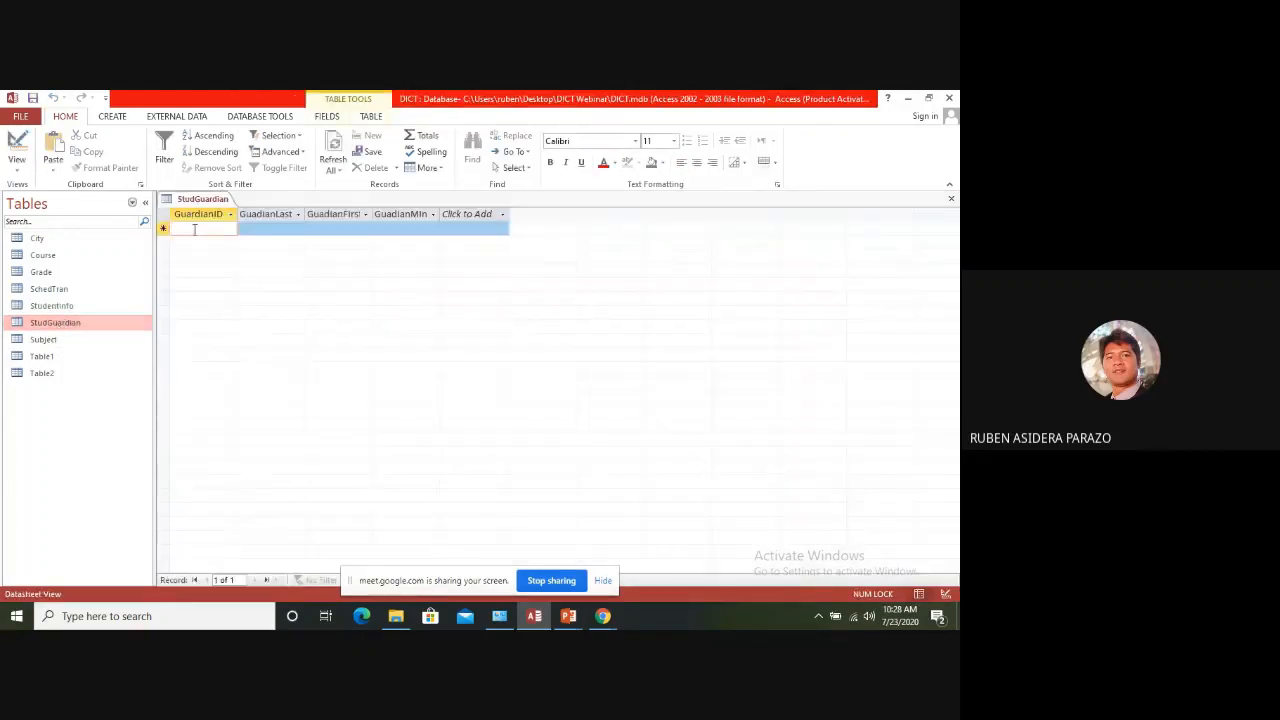
pyautogui.write('2')
pyautogui.press('Tab')
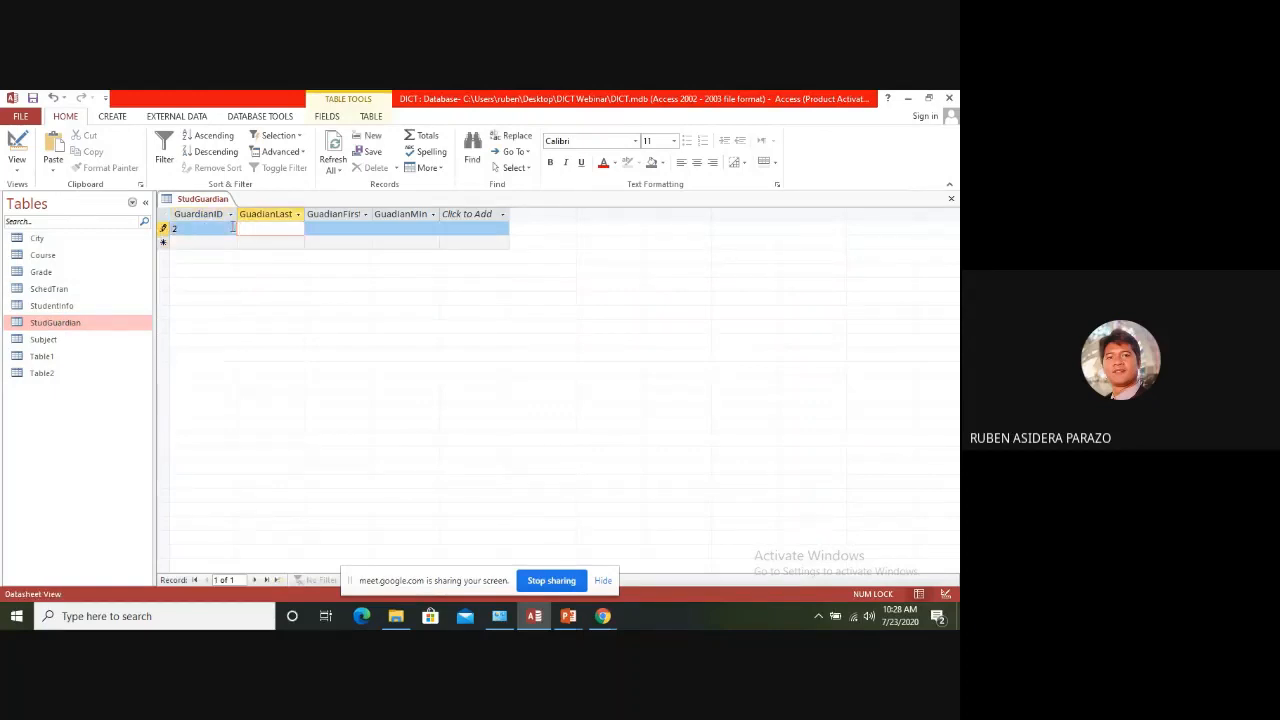
pyautogui.write('a')
pyautogui.press('Tab')
pyautogui.write('a')
pyautogui.press('Tab')
pyautogui.write('a')
pyautogui.press('Tab')
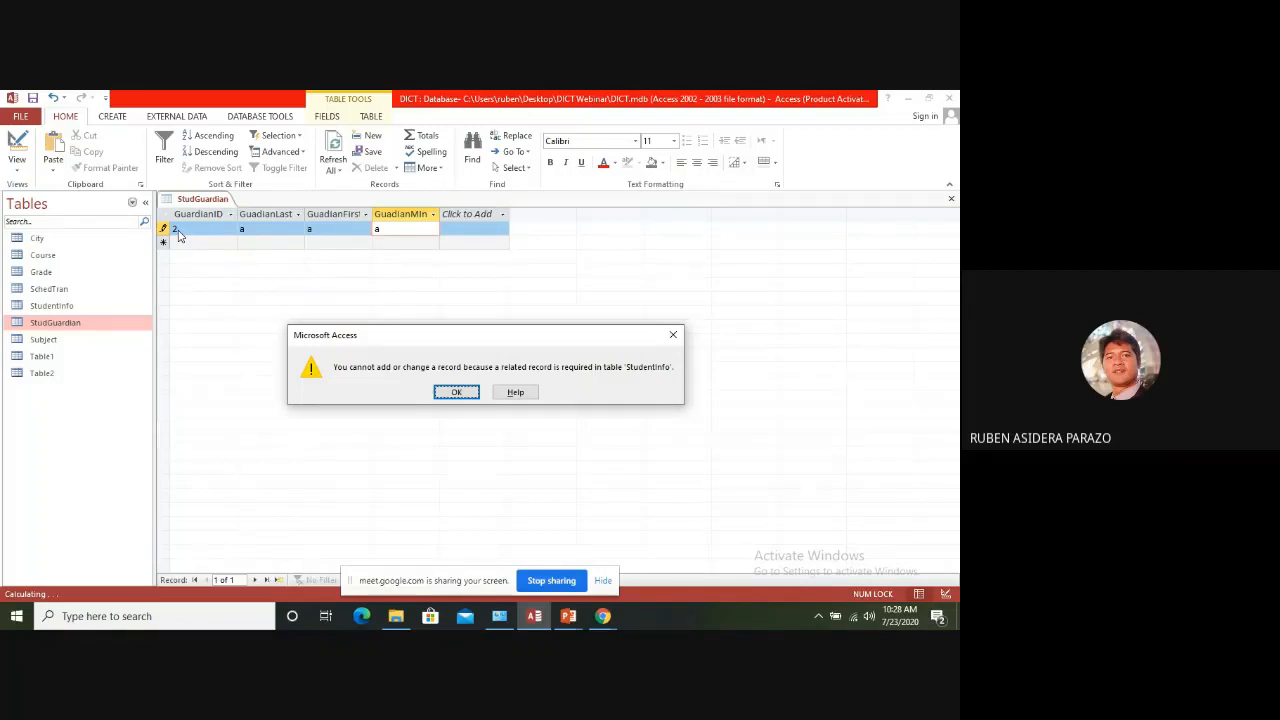
pyautogui.click(460, 392)
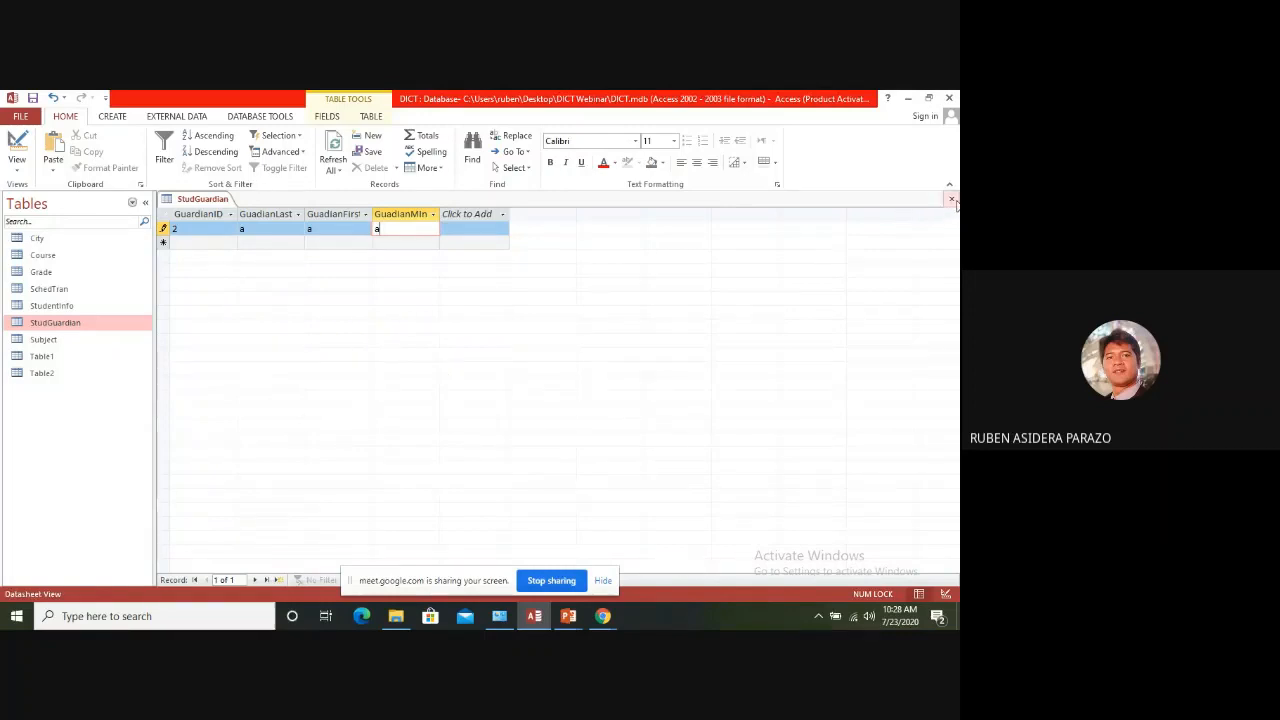
# Close StudGuardian and discard the unsaved guardian record
pyautogui.click(953, 201)
pyautogui.click(457, 391)
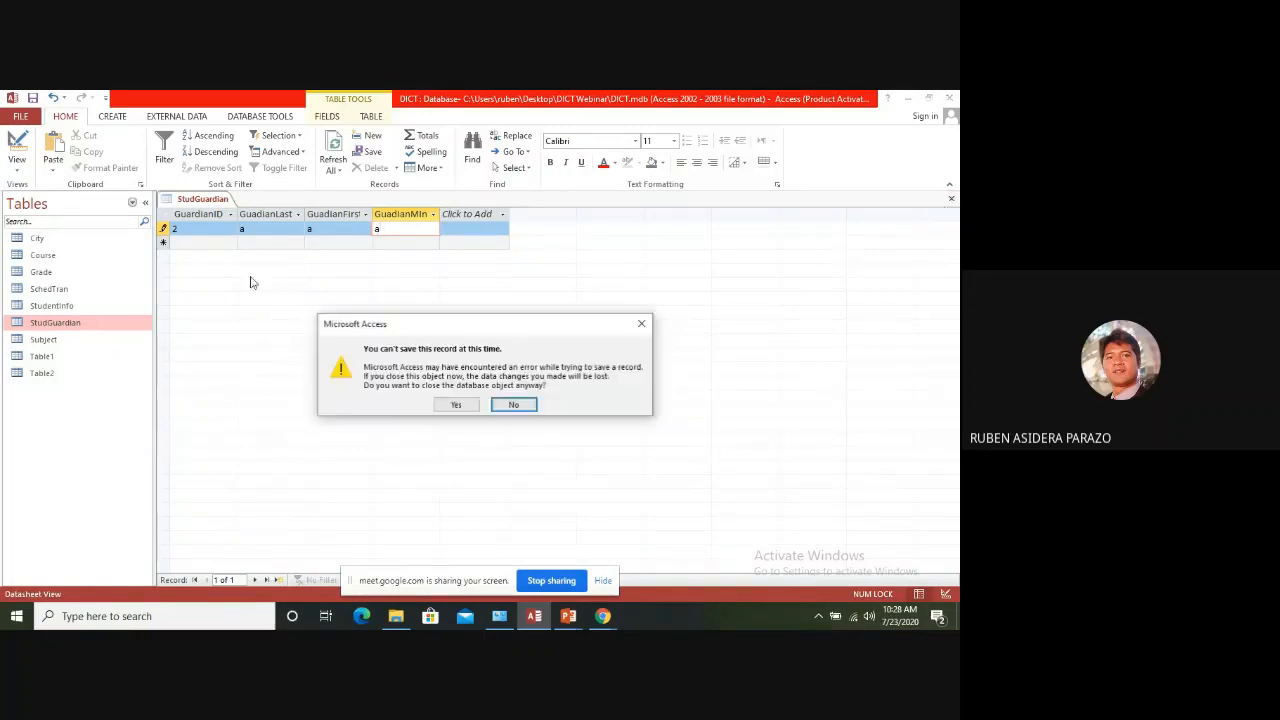
pyautogui.click(456, 405)
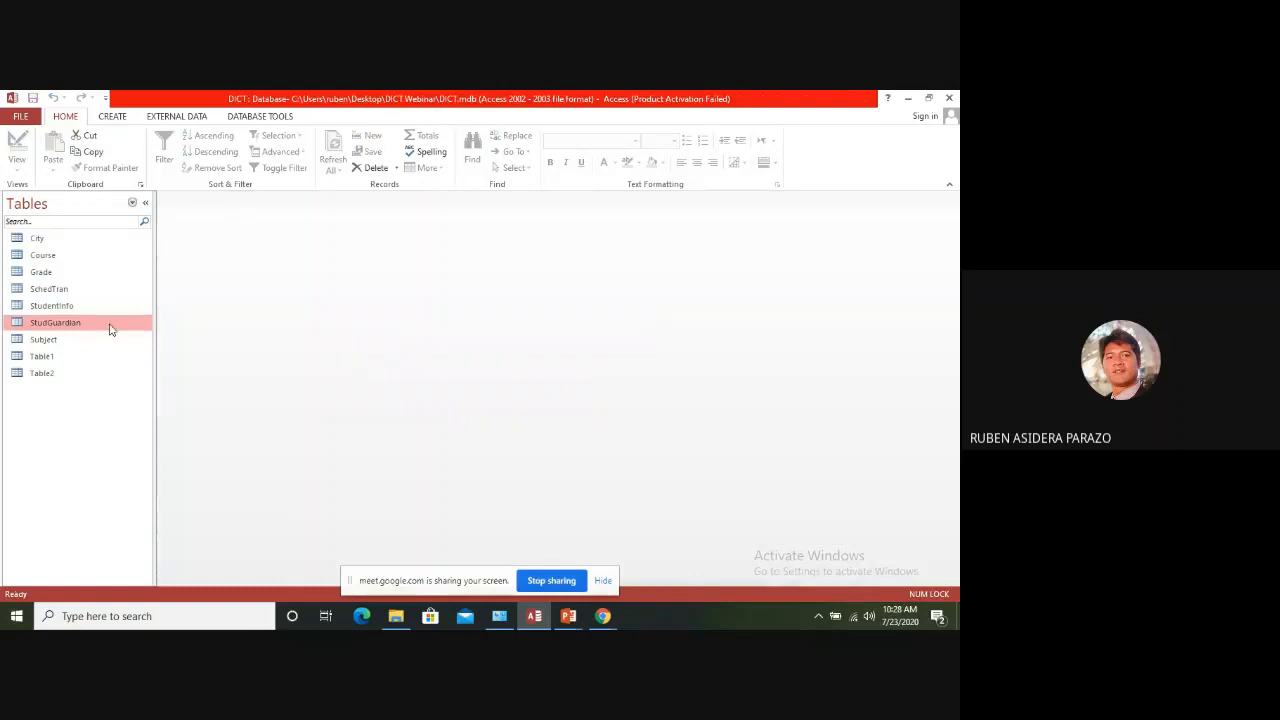
# With StudentInfo open, add a StudGuardian record with GuardianID 1, last name "aaa", first name "aa" and middle initial "aa"
pyautogui.doubleClick(55, 305)
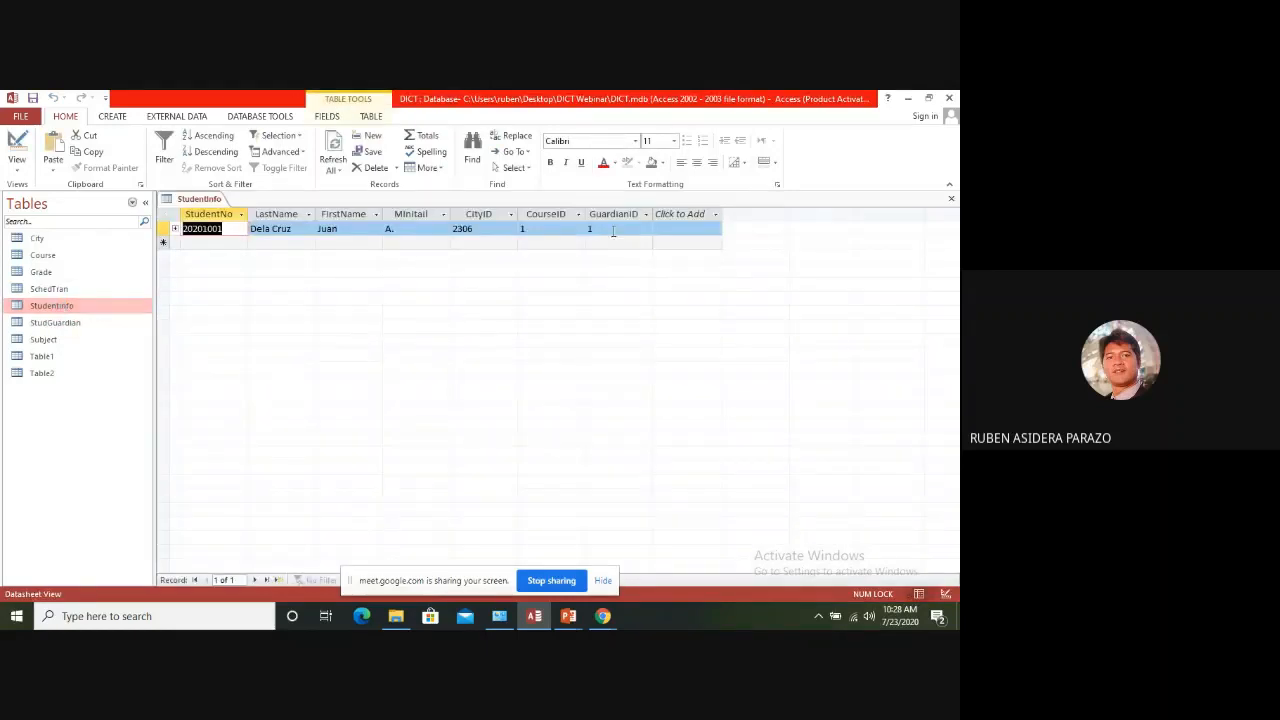
pyautogui.click(67, 323)
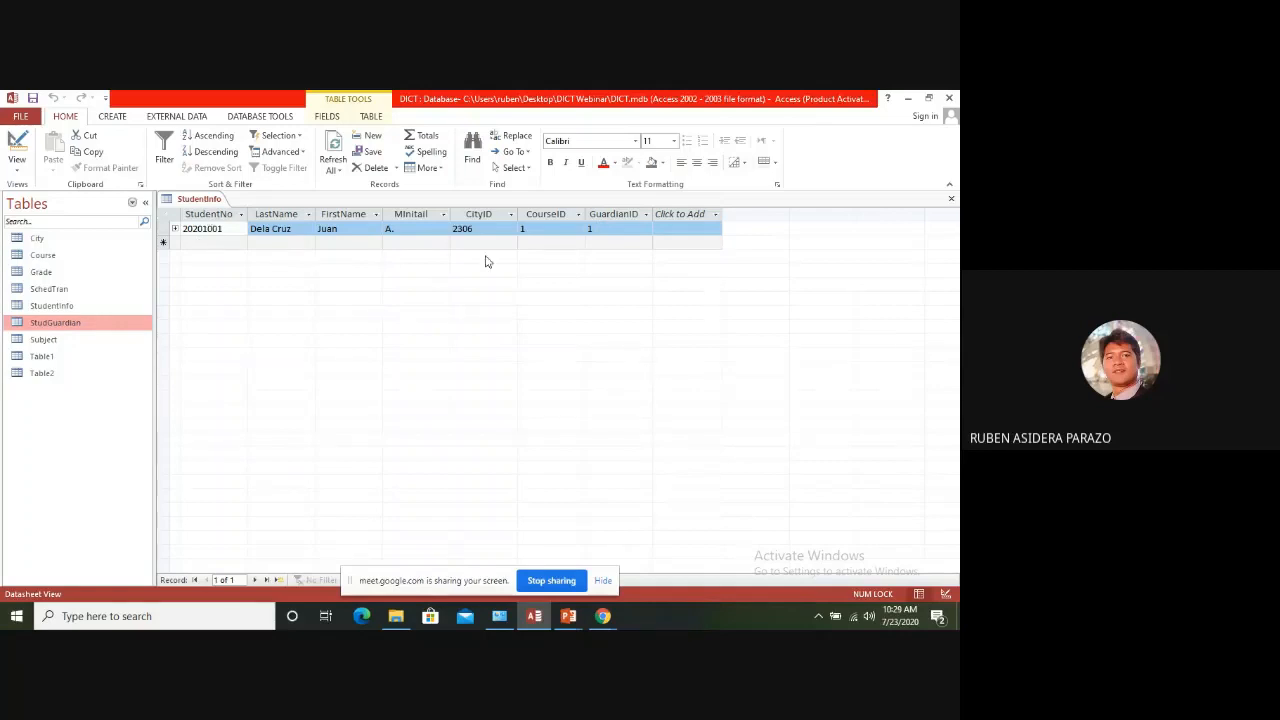
pyautogui.doubleClick(52, 325)
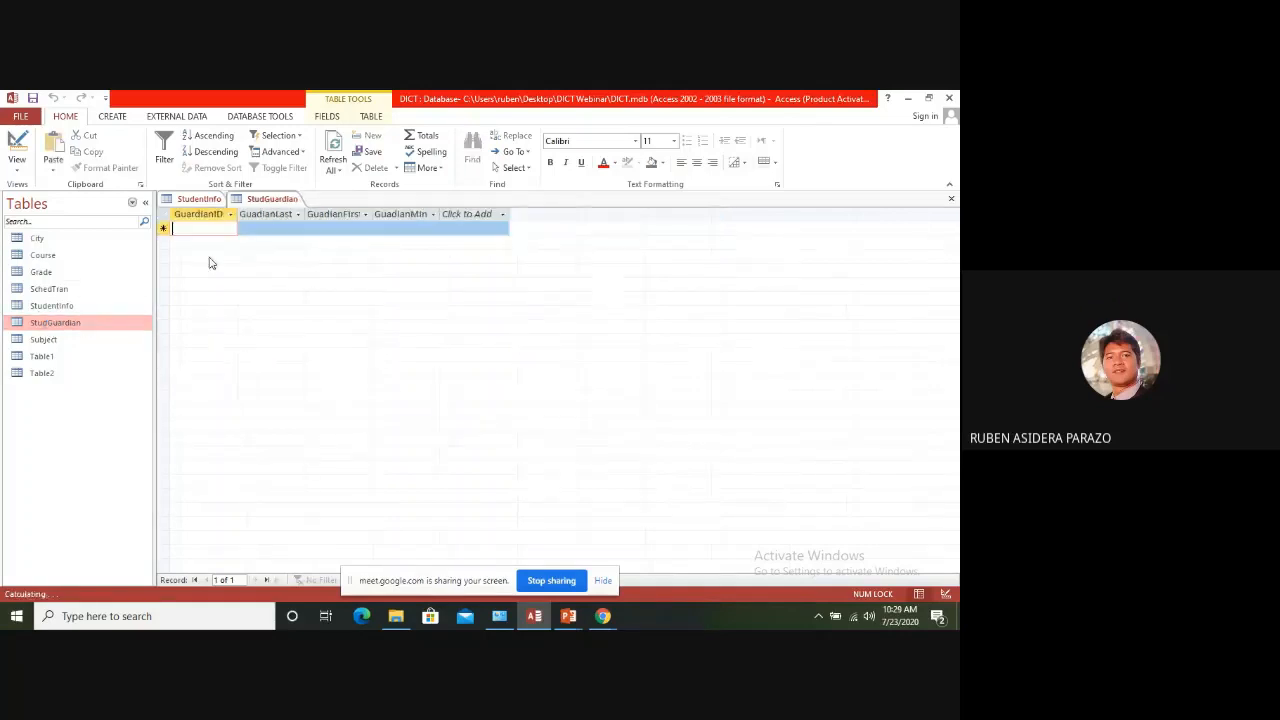
pyautogui.write('1')
pyautogui.press('Tab')
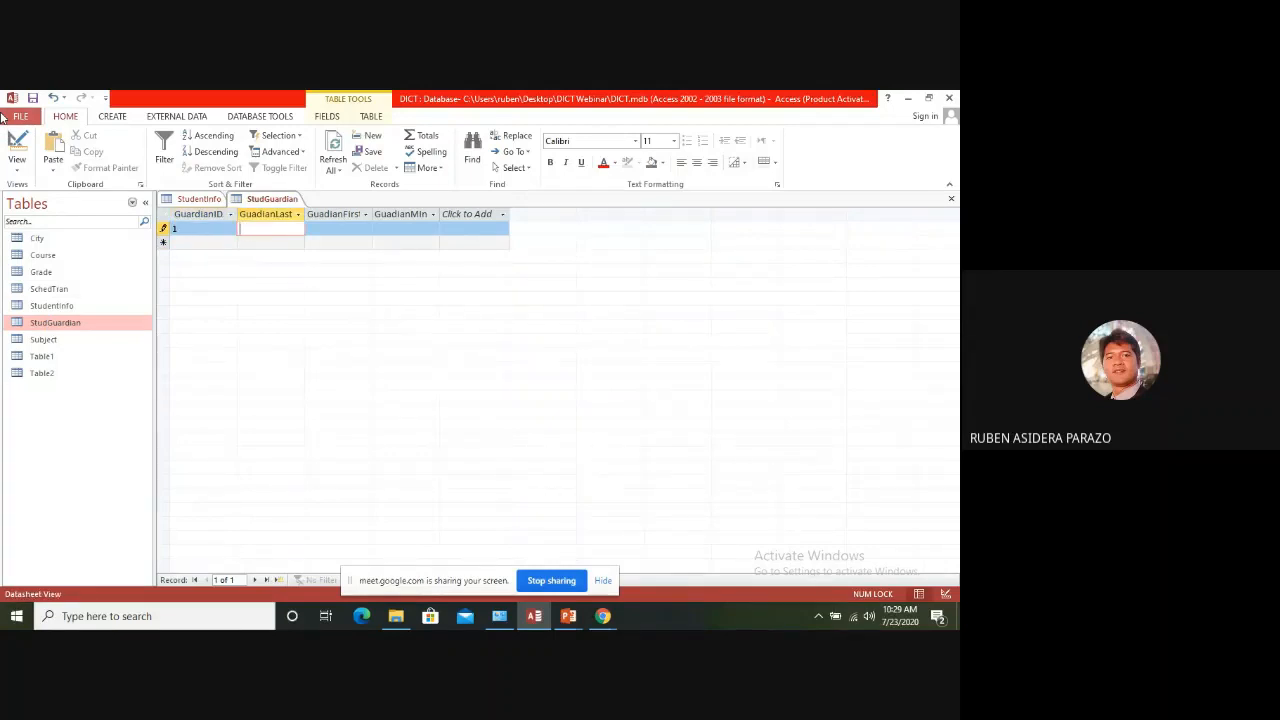
pyautogui.write('aaa')
pyautogui.press('Tab')
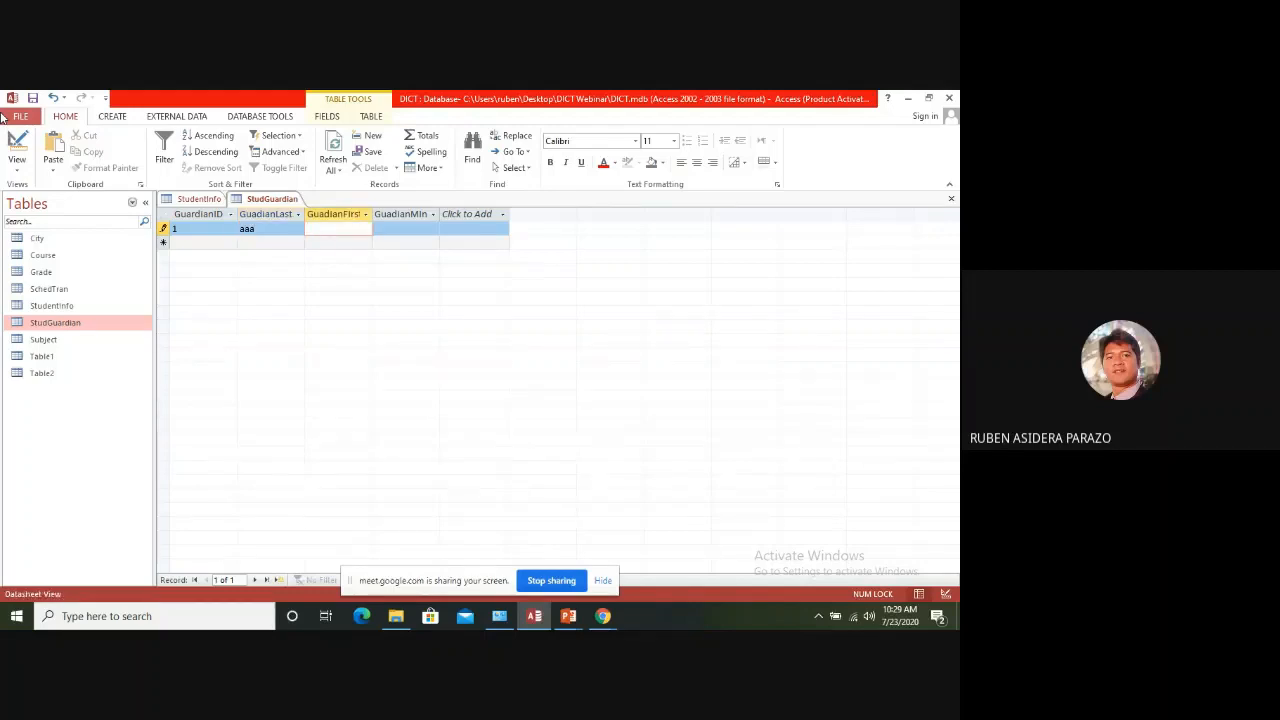
pyautogui.write('aa')
pyautogui.press('Tab')
pyautogui.write('aa')
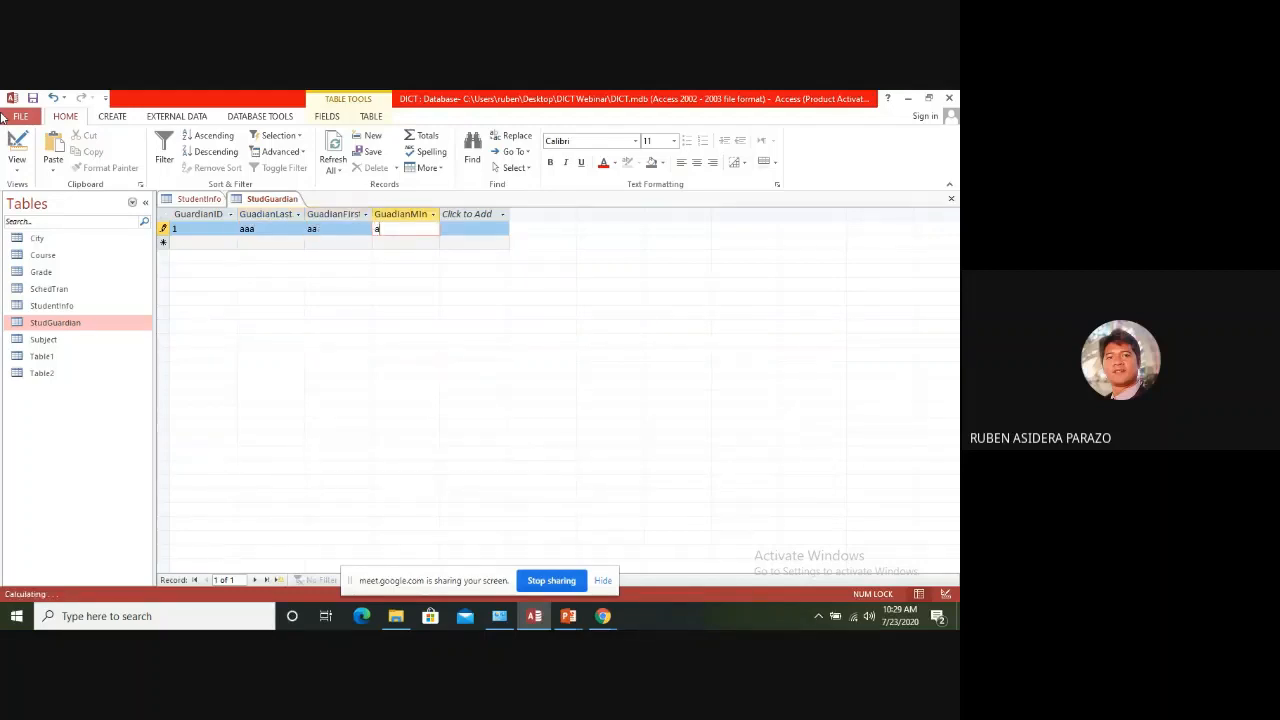
pyautogui.press('Tab')
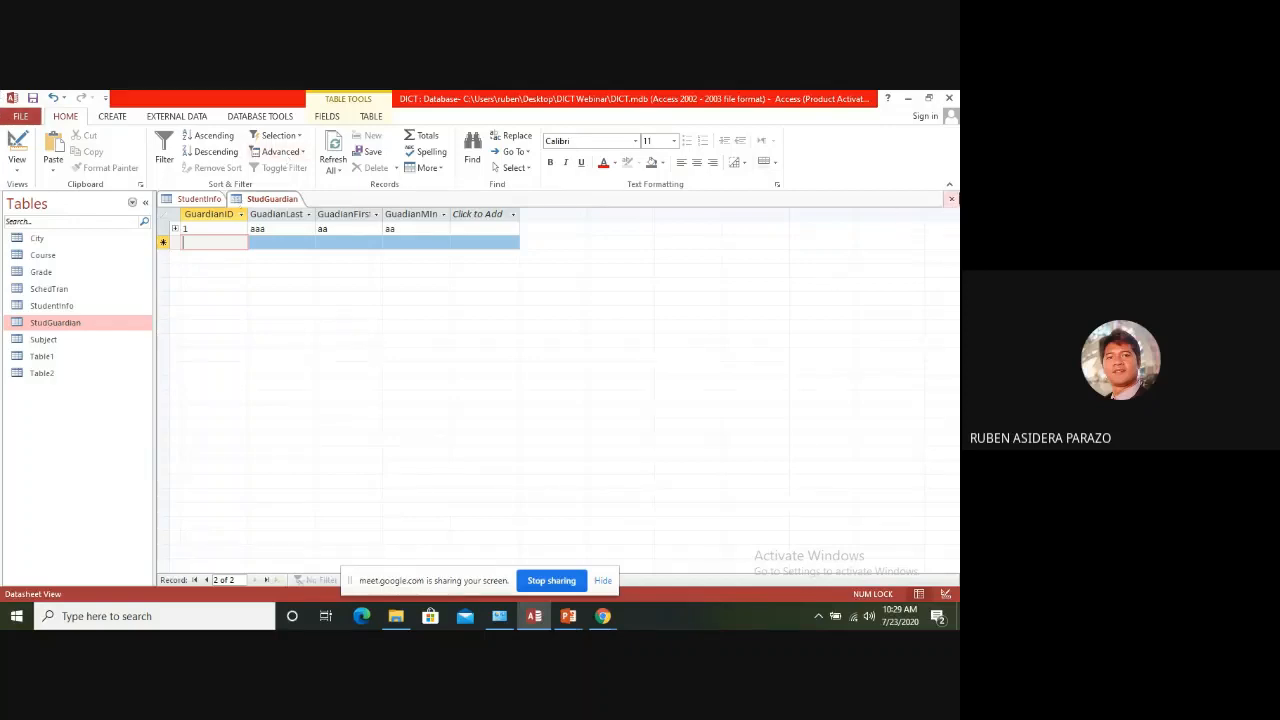
# Close StudGuardian, examine the guardian record linked to the student in StudentInfo, and close StudentInfo
pyautogui.click(951, 198)
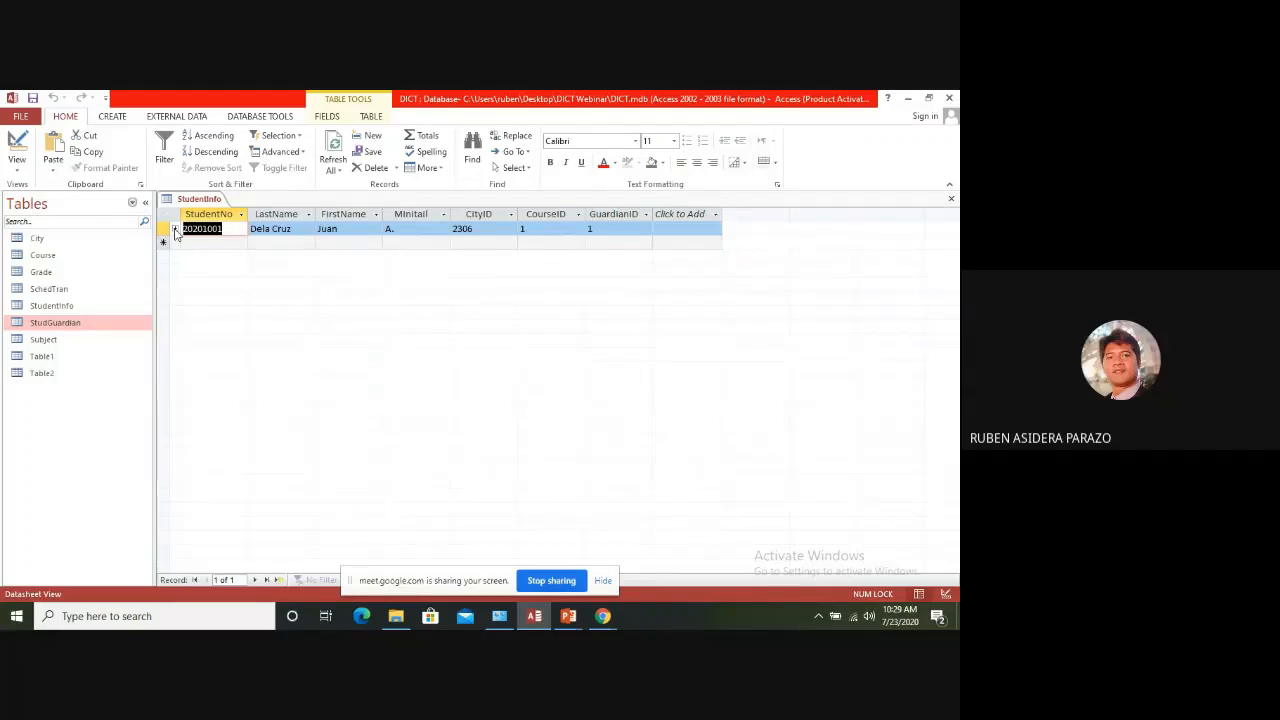
pyautogui.click(174, 229)
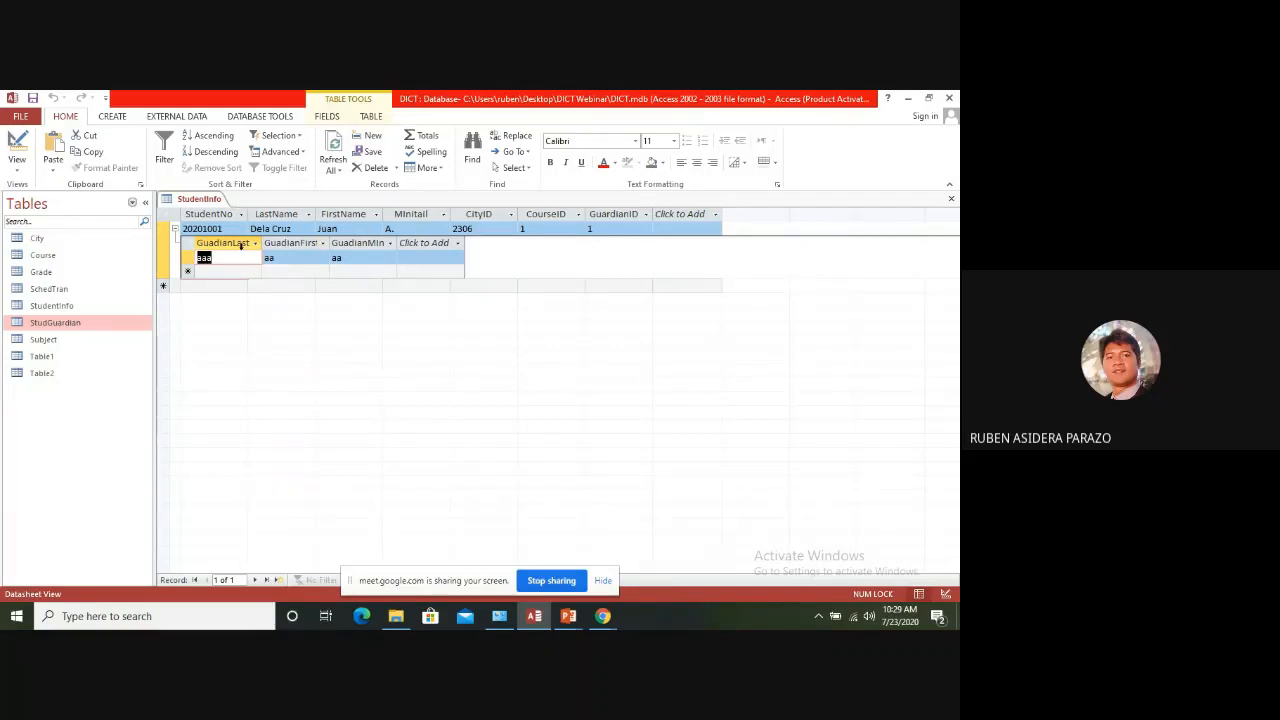
pyautogui.click(951, 198)
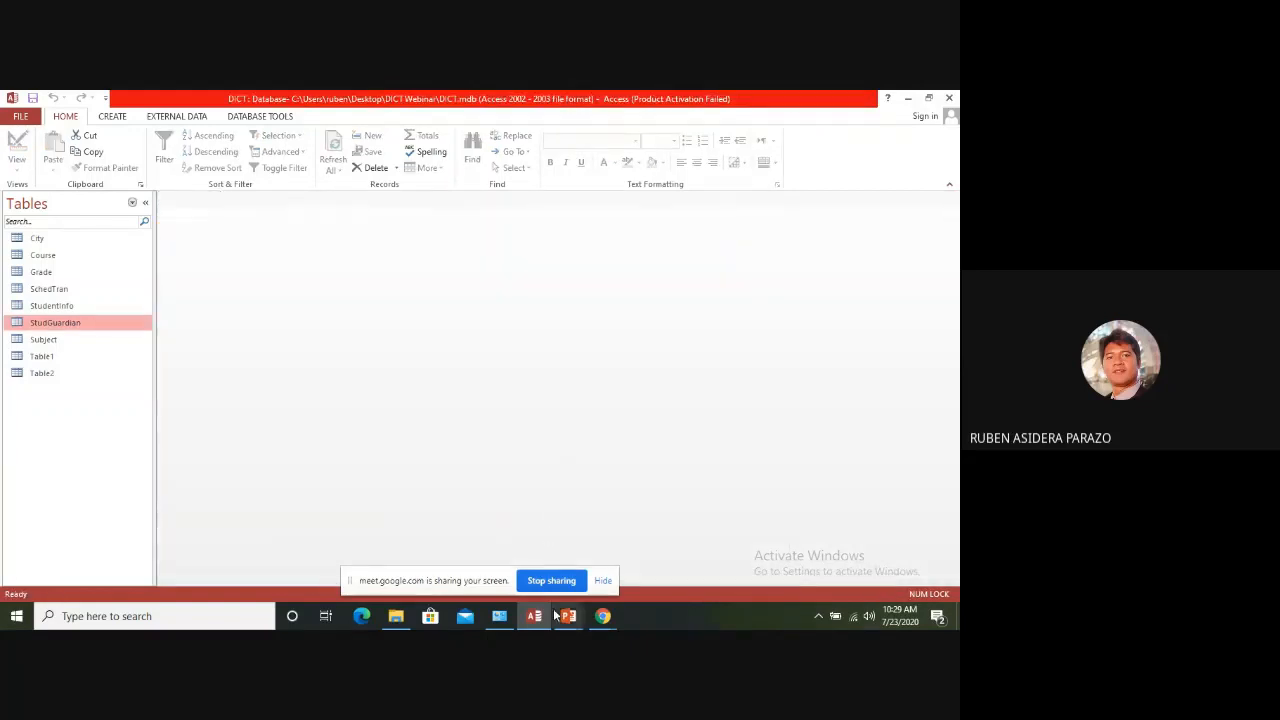
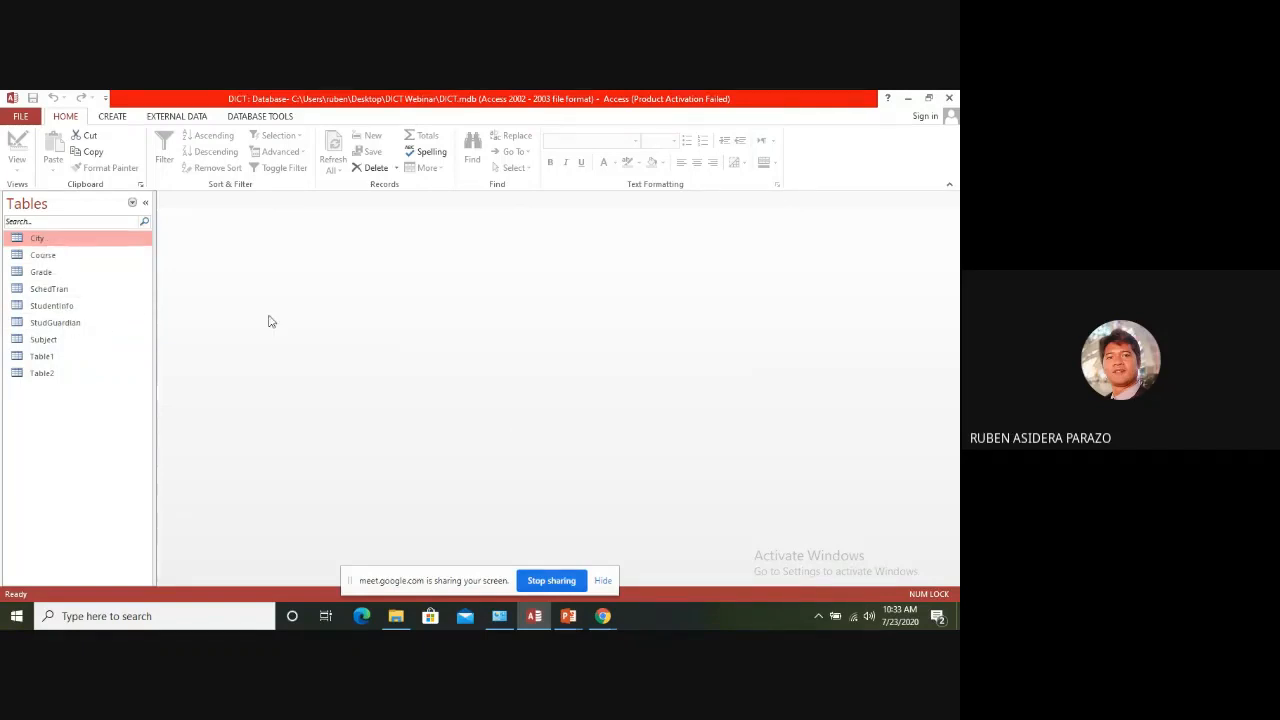
# Open the database relationships layout and reposition the StudGuardian and StudentInfo tables to free space beside StudentInfo
pyautogui.click(262, 117)
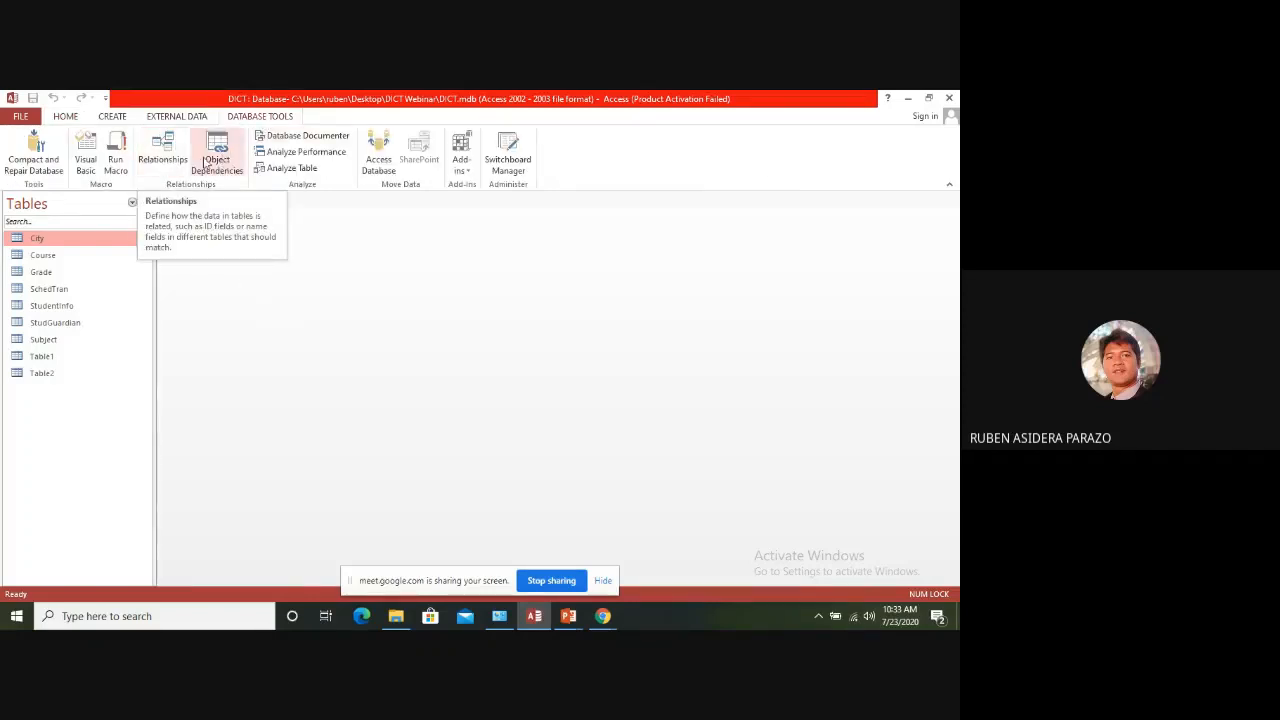
pyautogui.click(166, 150)
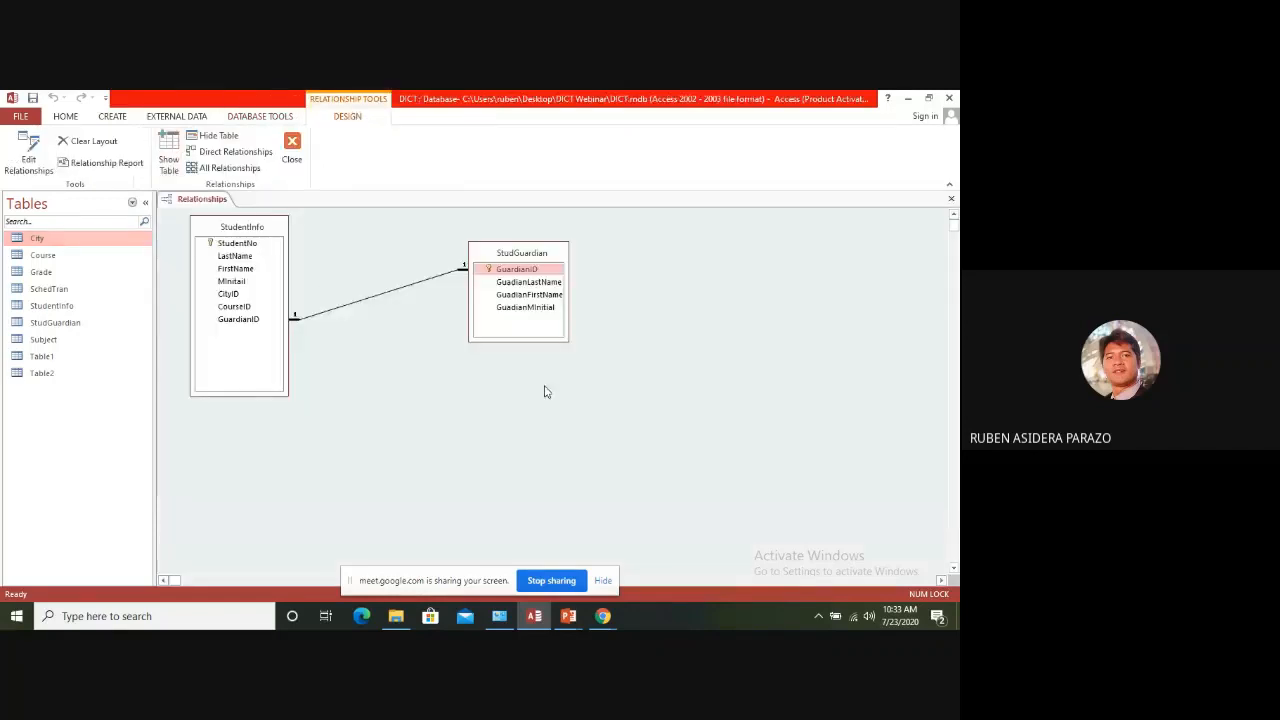
pyautogui.moveTo(524, 258)
pyautogui.mouseDown()
pyautogui.moveTo(409, 251)
pyautogui.moveTo(451, 267)
pyautogui.moveTo(542, 262)
pyautogui.mouseUp()
pyautogui.moveTo(272, 236); pyautogui.dragTo(379, 240)
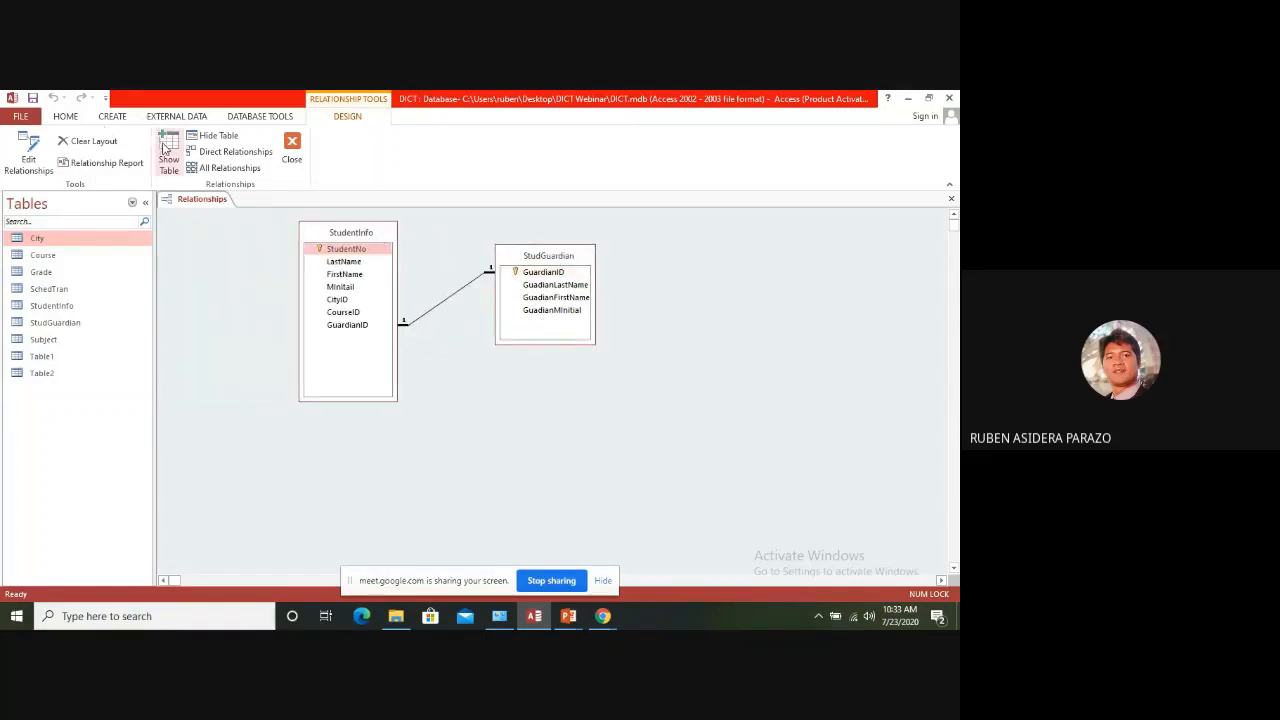
# Add the City table to the relationships layout and space StudGuardian and StudentInfo away from it
pyautogui.rightClick(702, 342)
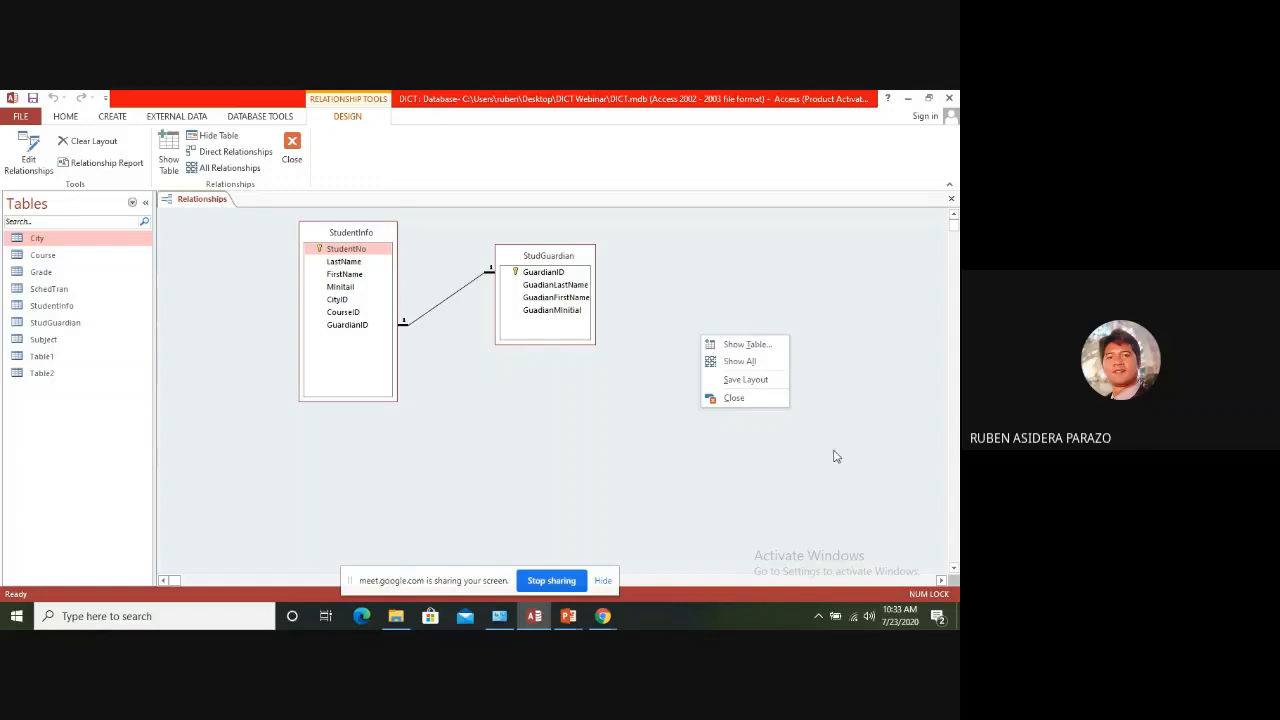
pyautogui.click(731, 344)
pyautogui.click(565, 391)
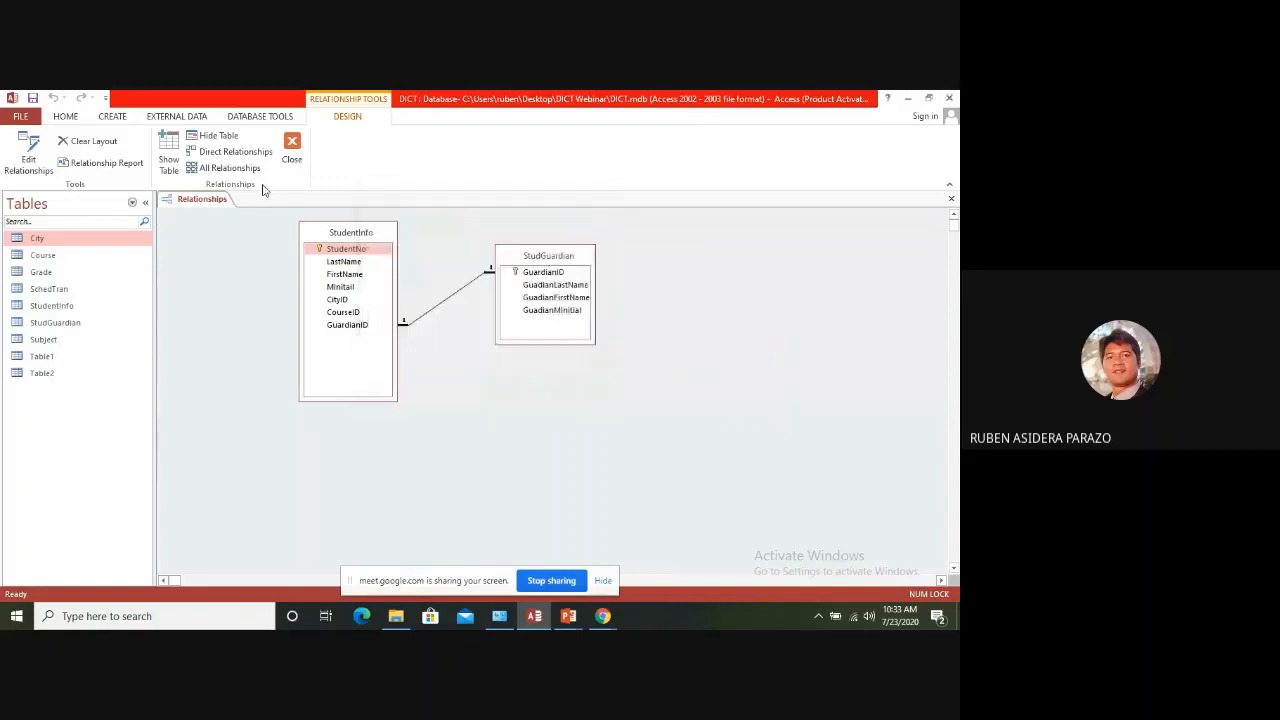
pyautogui.click(171, 145)
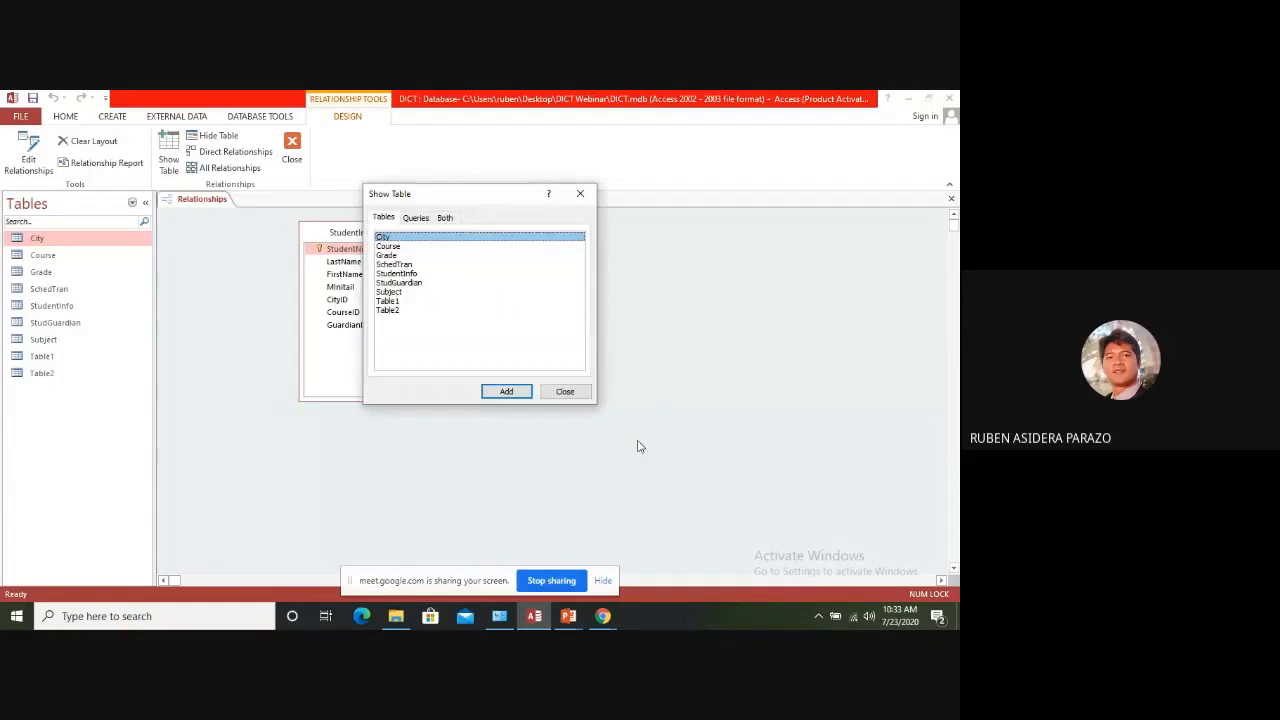
pyautogui.click(503, 394)
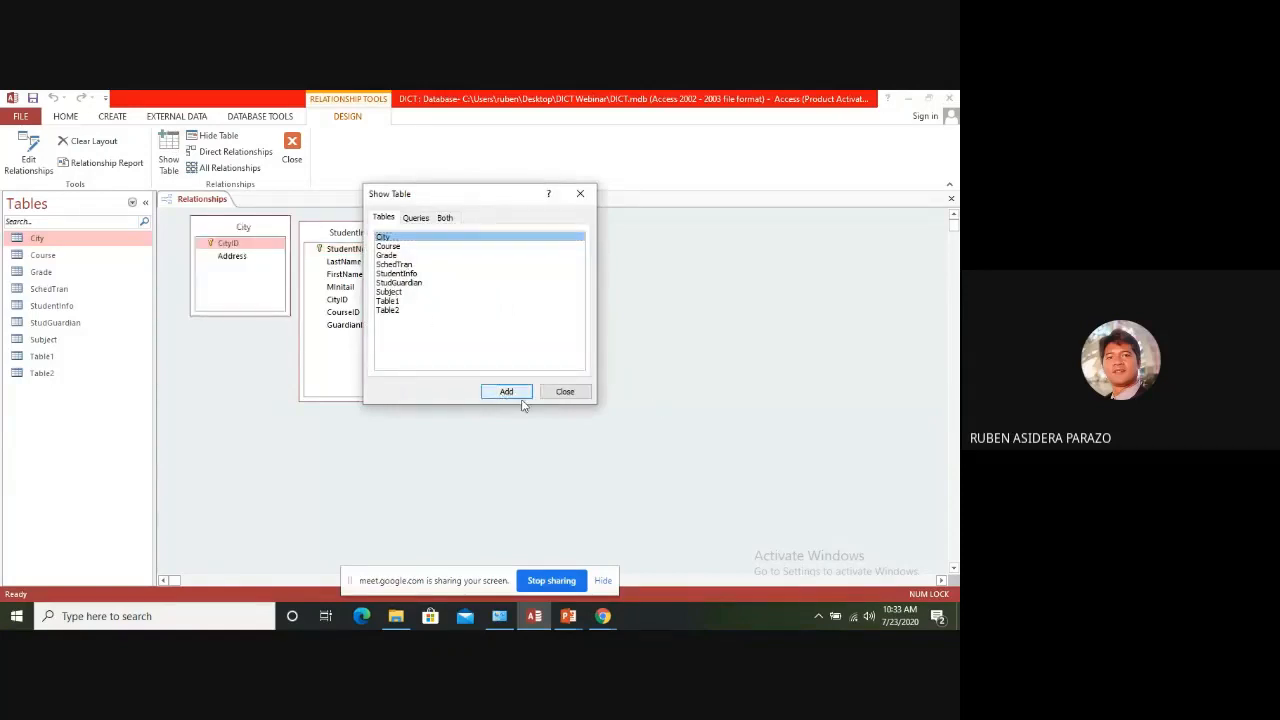
pyautogui.click(565, 392)
pyautogui.moveTo(558, 260); pyautogui.dragTo(646, 251)
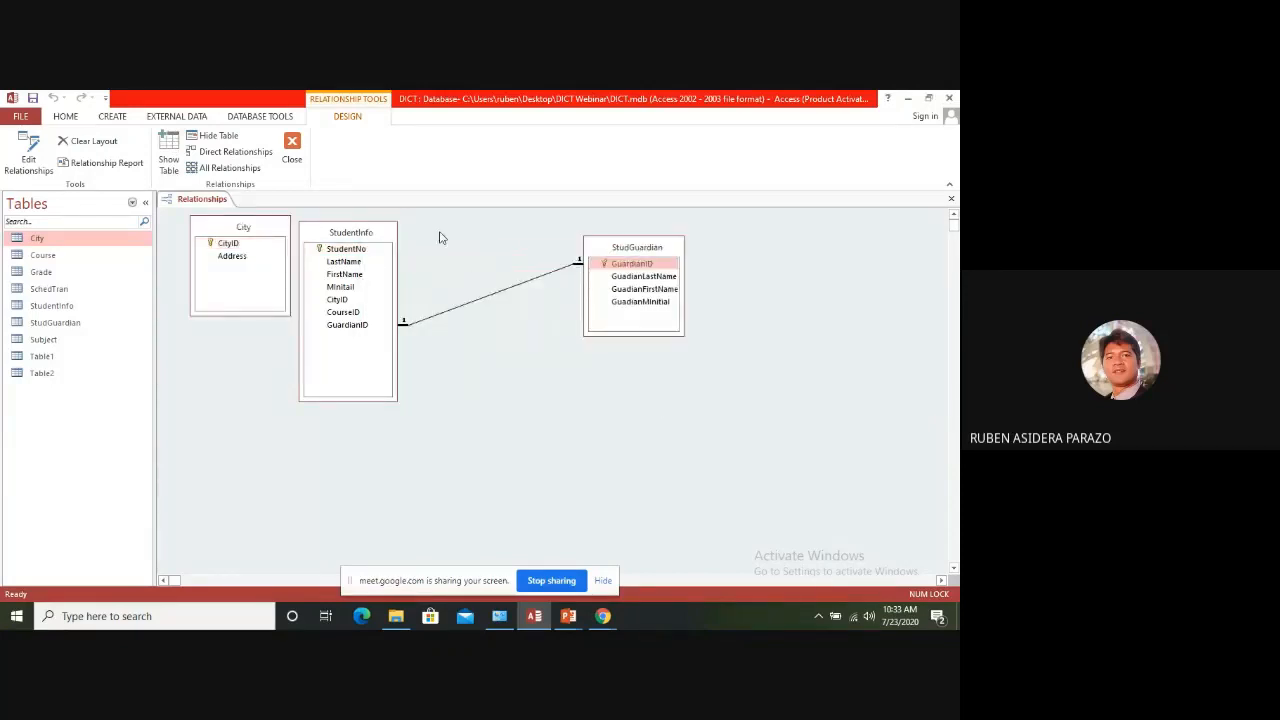
pyautogui.moveTo(385, 231); pyautogui.dragTo(429, 229)
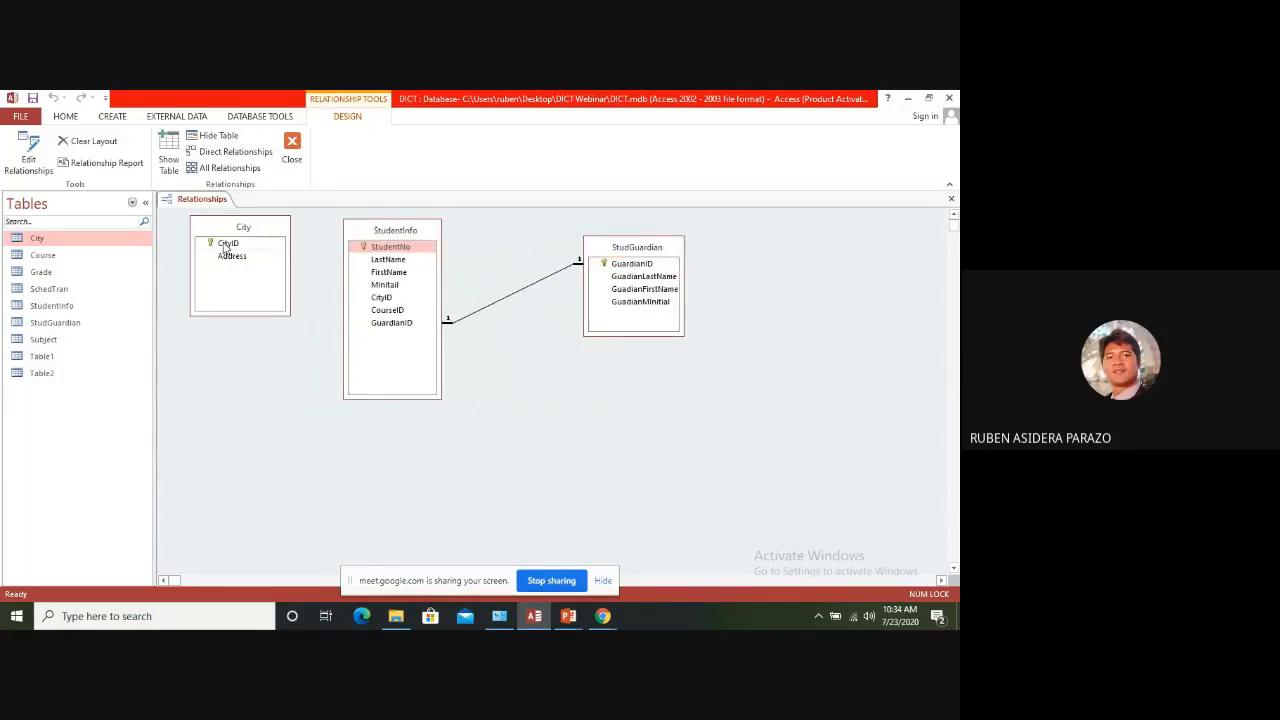
# Relate City's CityID to StudentInfo's CityID, enforcing referential integrity with cascade update of related fields and cascade delete of related records
pyautogui.moveTo(226, 248); pyautogui.dragTo(390, 310)
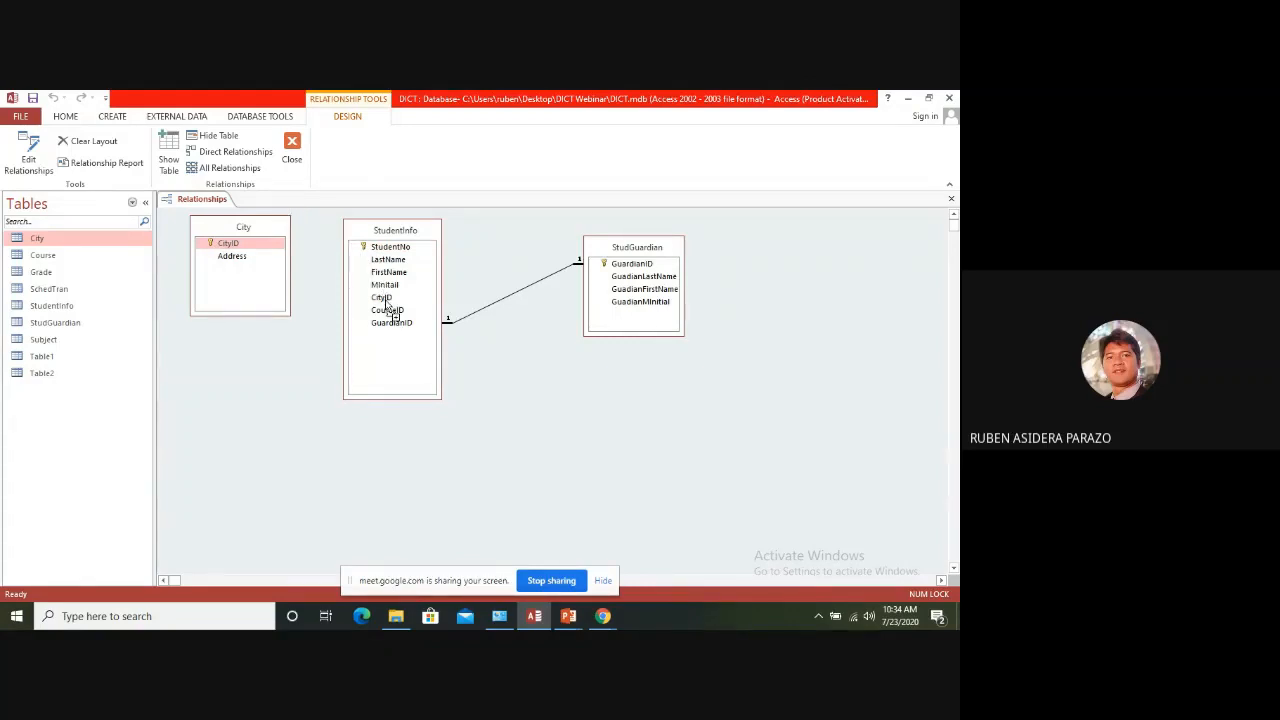
pyautogui.moveTo(388, 307); pyautogui.dragTo(386, 302)
pyautogui.moveTo(386, 303); pyautogui.dragTo(386, 303)
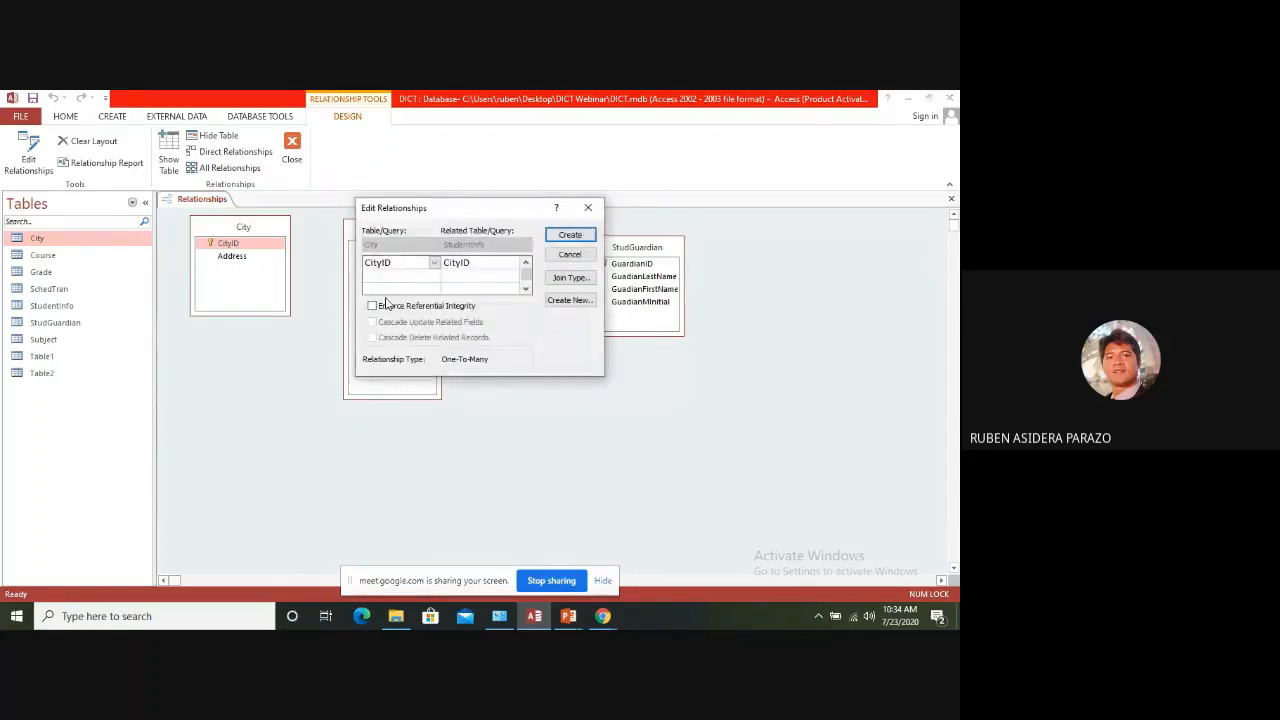
pyautogui.click(372, 307)
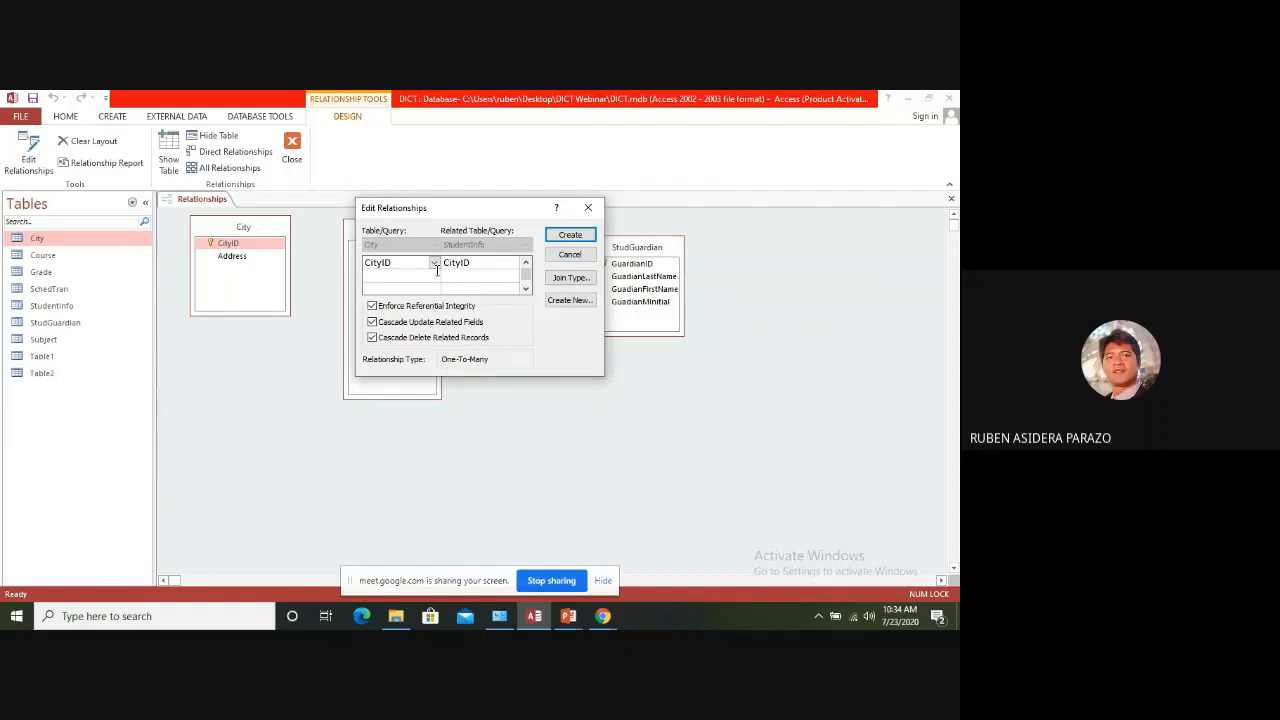
pyautogui.click(569, 234)
# Spread StudGuardian and StudentInfo farther apart, then close the relationships layout and save its changes
pyautogui.moveTo(645, 250); pyautogui.dragTo(683, 246)
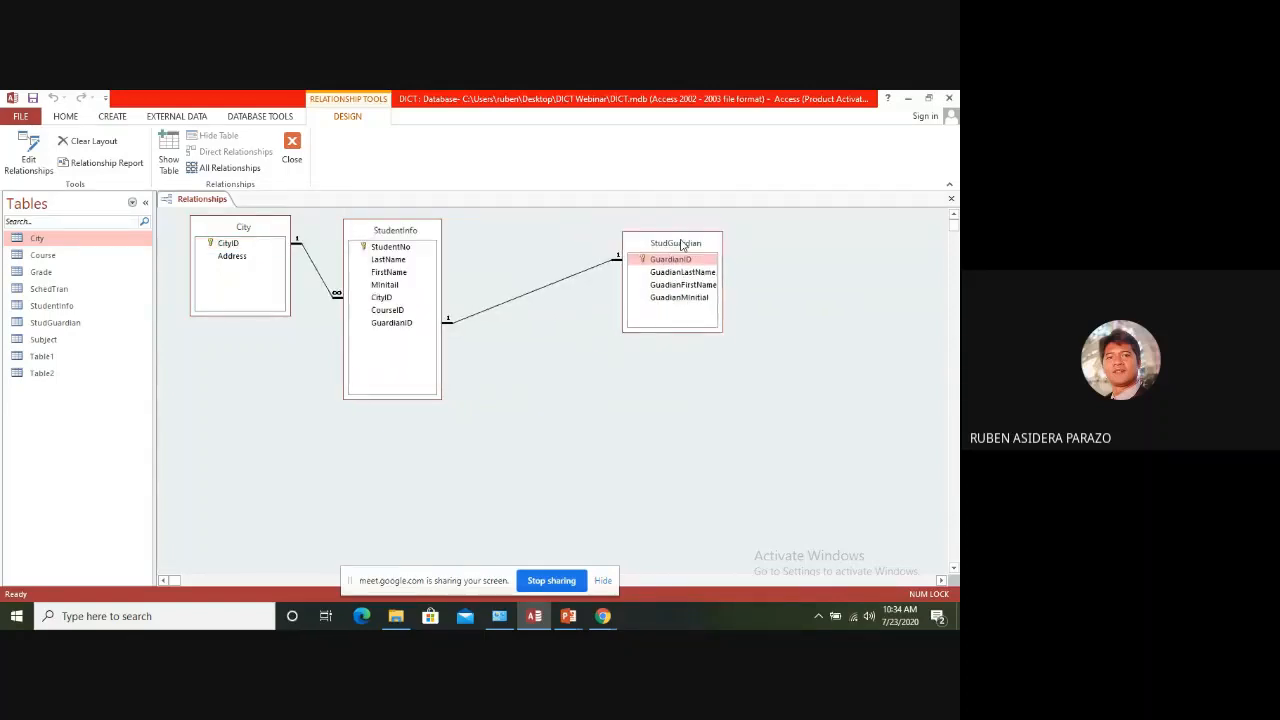
pyautogui.moveTo(390, 234); pyautogui.dragTo(446, 245)
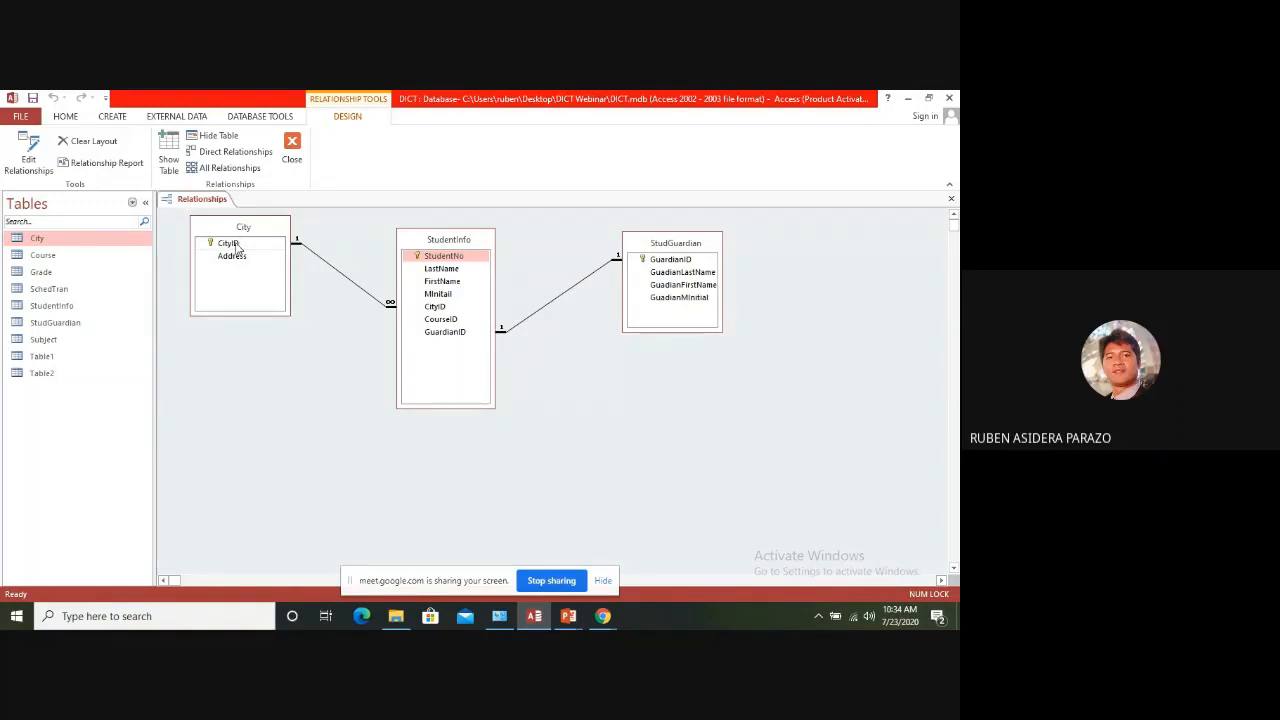
pyautogui.moveTo(236, 246); pyautogui.dragTo(447, 318)
pyautogui.click(952, 200)
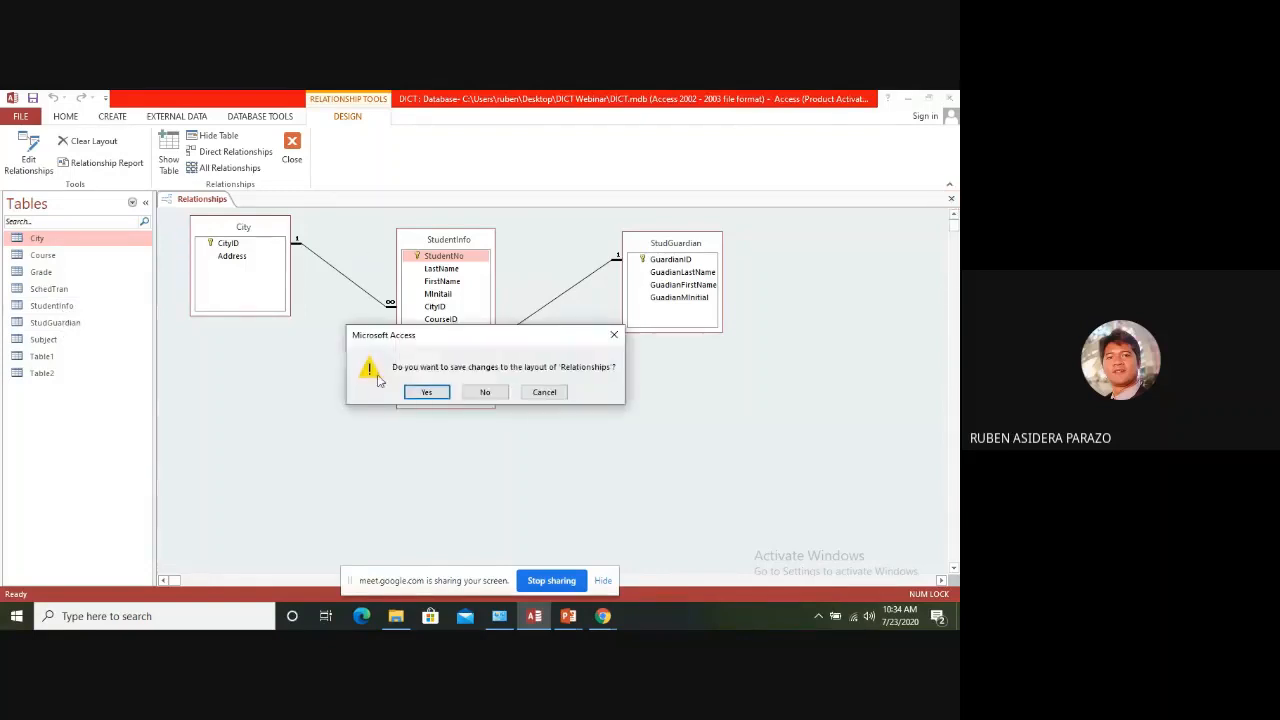
pyautogui.click(440, 393)
# Examine the guardian linked to the student in StudentInfo and the students linked to each city in City, and close both tables
pyautogui.doubleClick(60, 306)
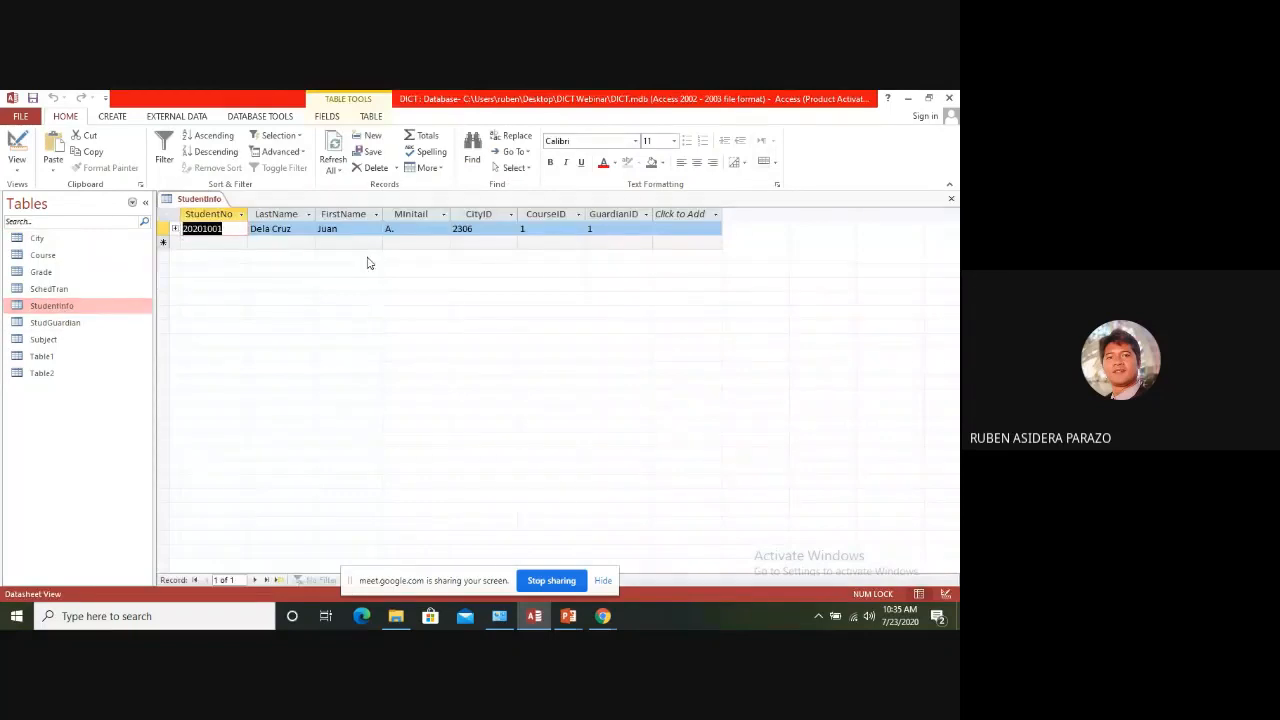
pyautogui.click(176, 229)
pyautogui.doubleClick(37, 239)
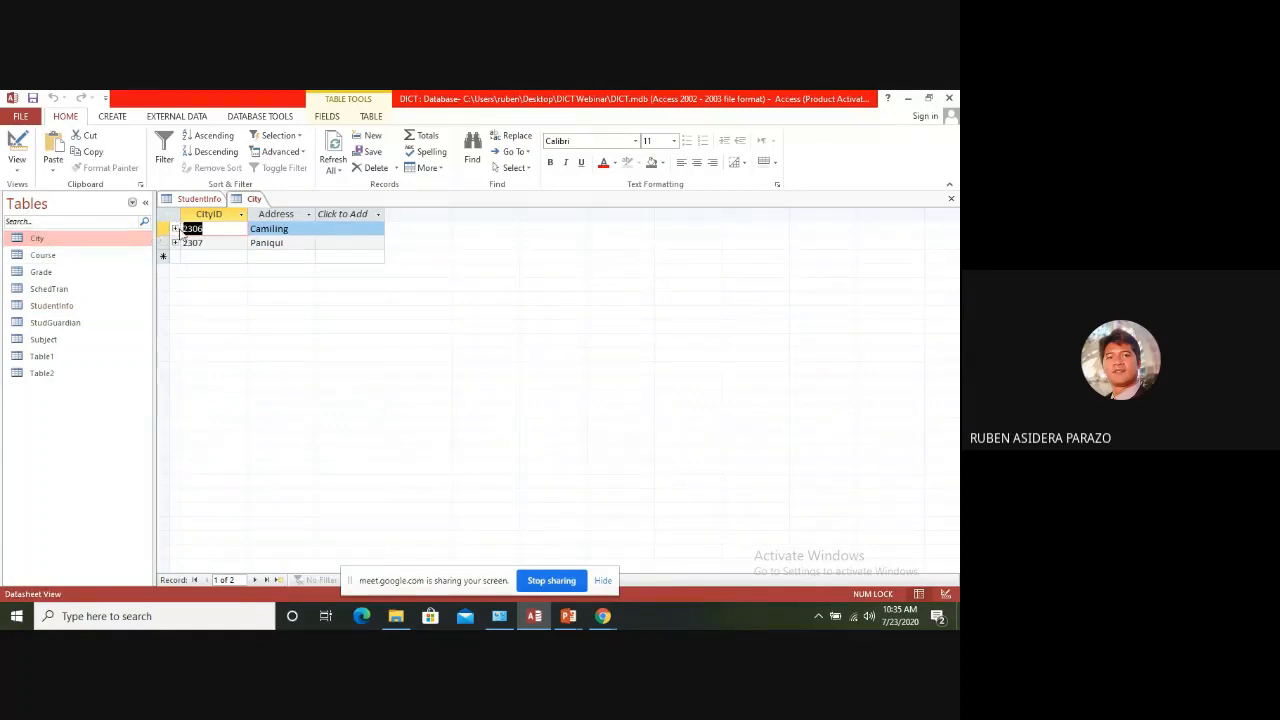
pyautogui.click(175, 229)
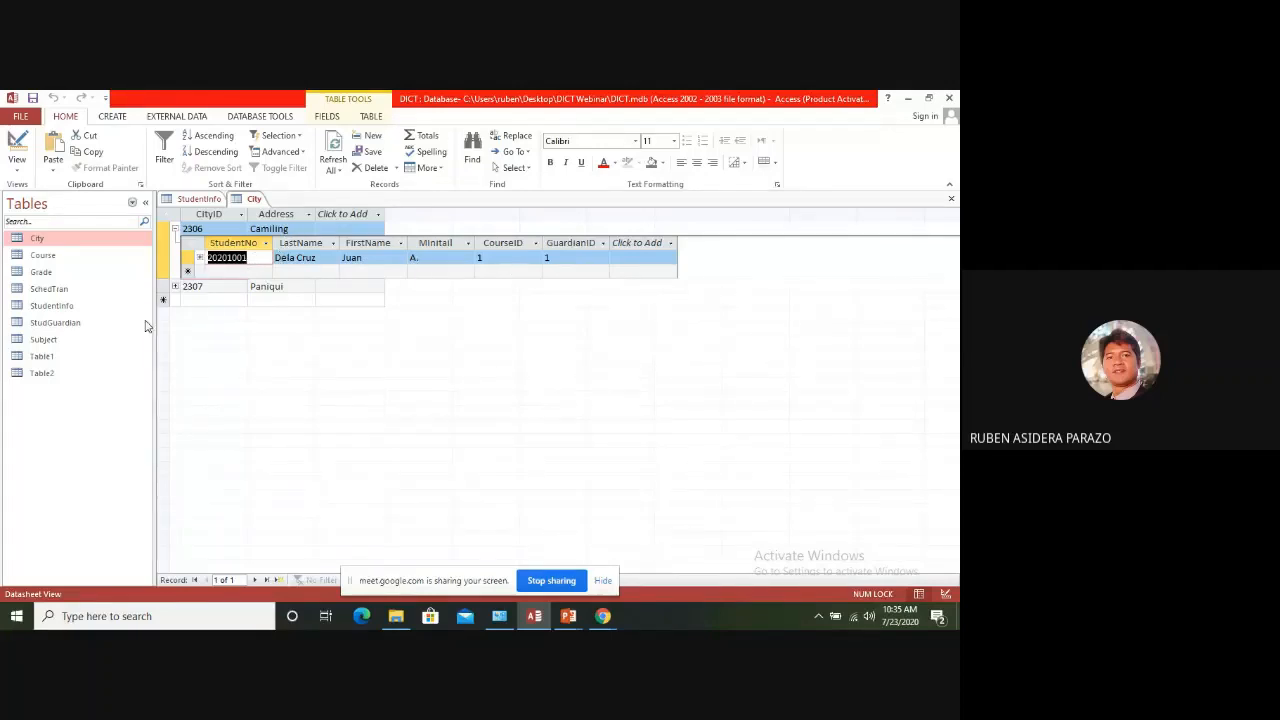
pyautogui.click(174, 286)
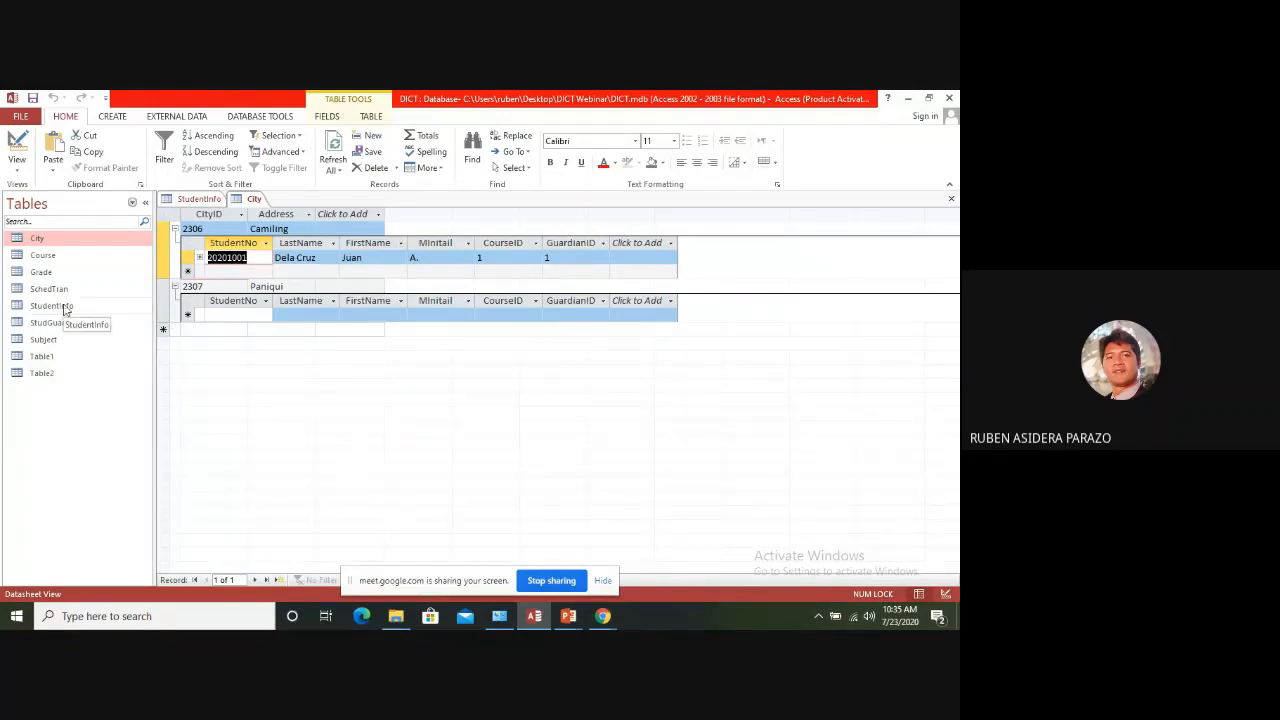
pyautogui.click(951, 198)
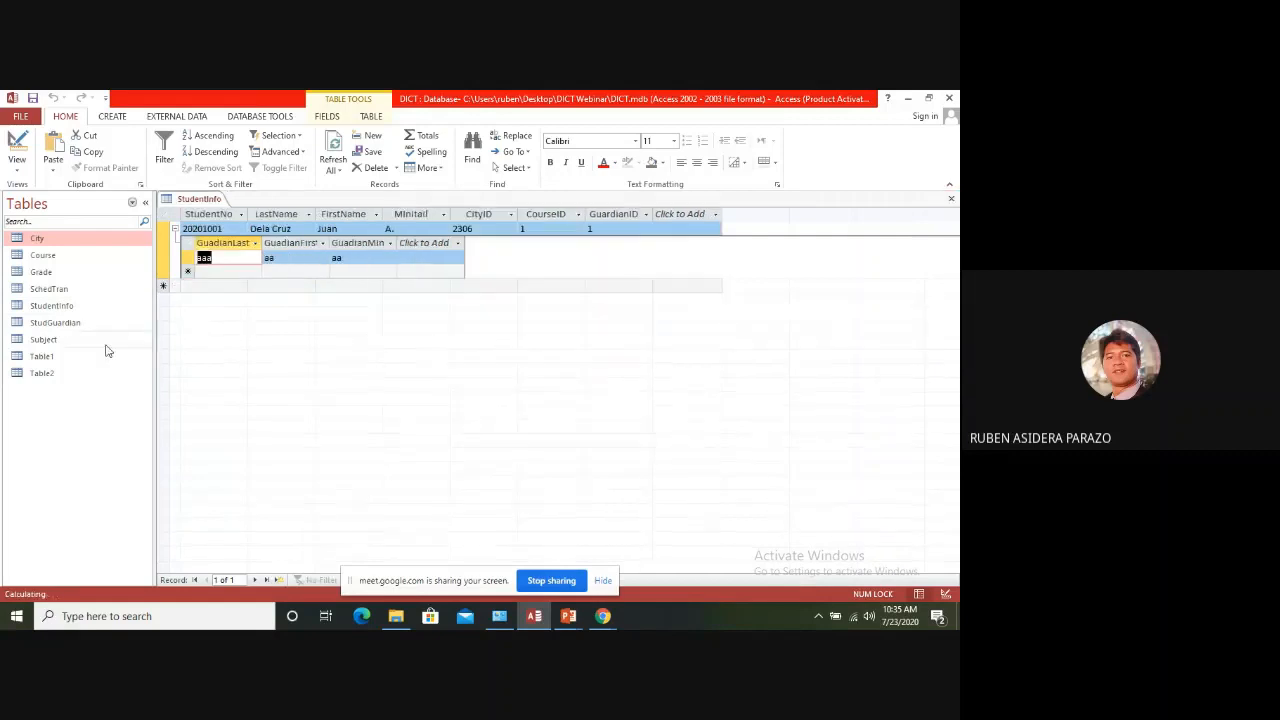
pyautogui.click(951, 198)
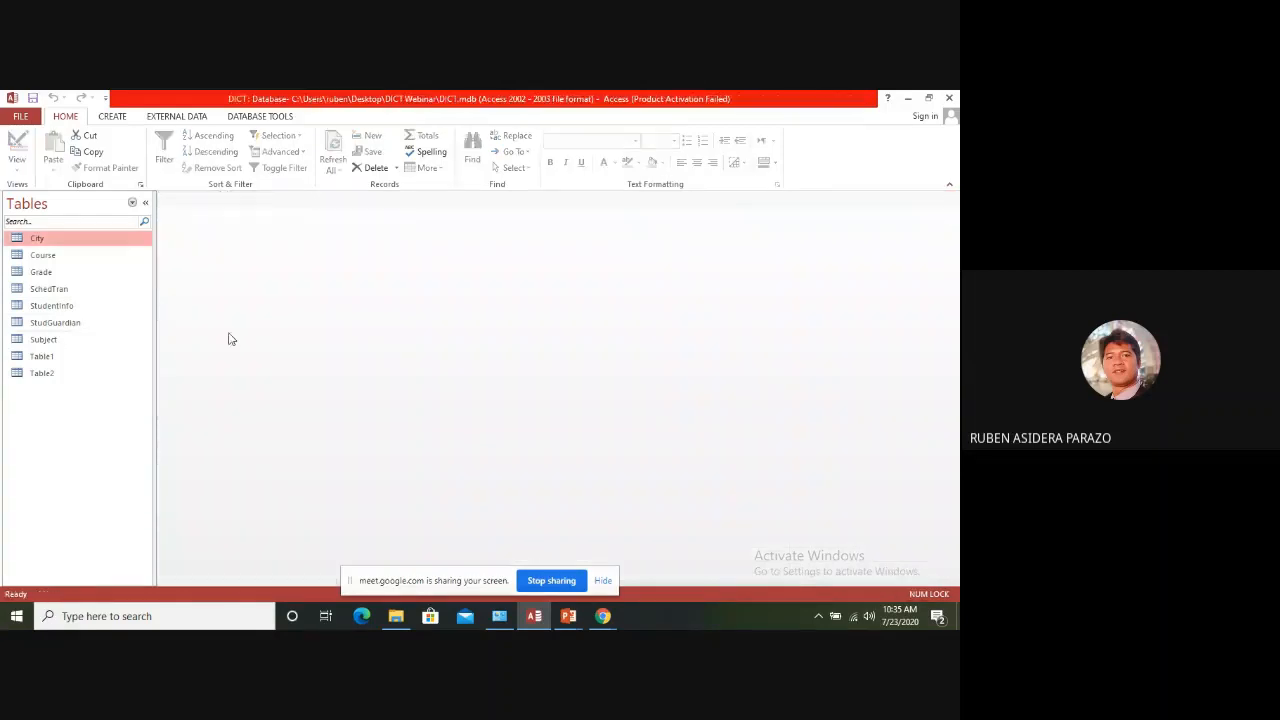
# Start a new StudentInfo record and enter the student's number, last name, first name and middle initial
pyautogui.click(64, 308)
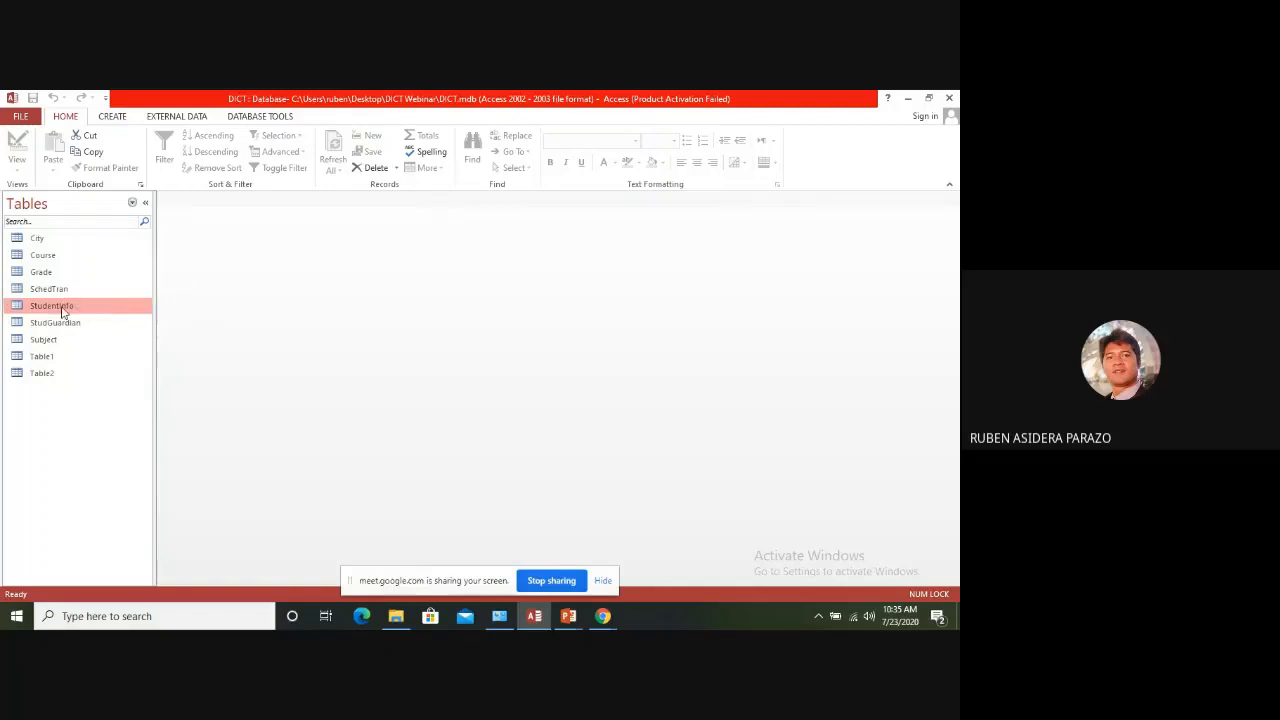
pyautogui.doubleClick(62, 310)
pyautogui.click(206, 243)
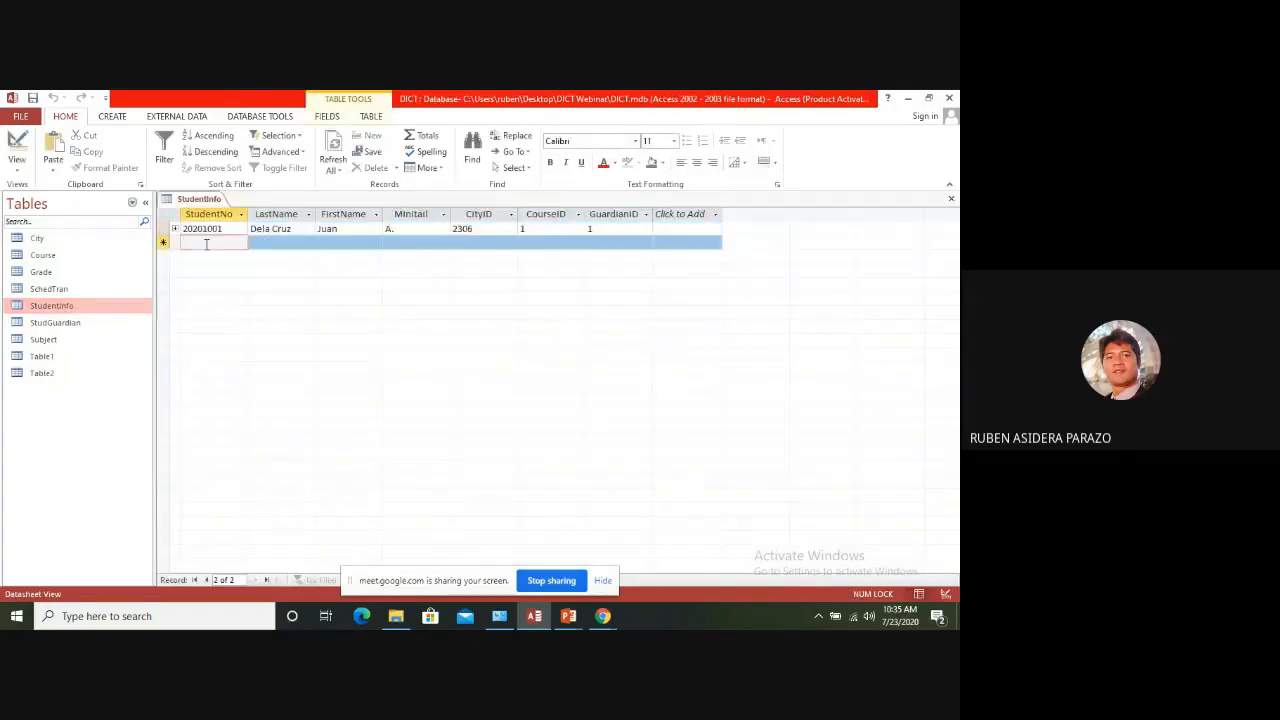
pyautogui.write('20201002')
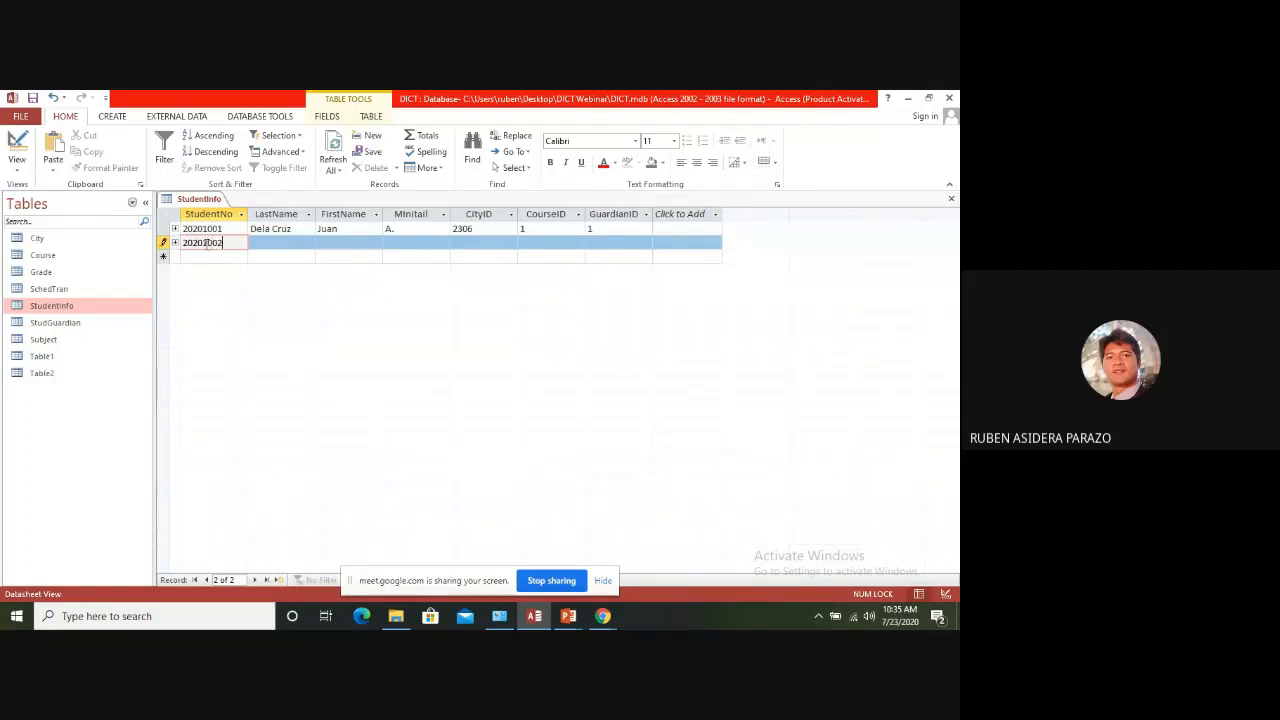
pyautogui.press('Tab')
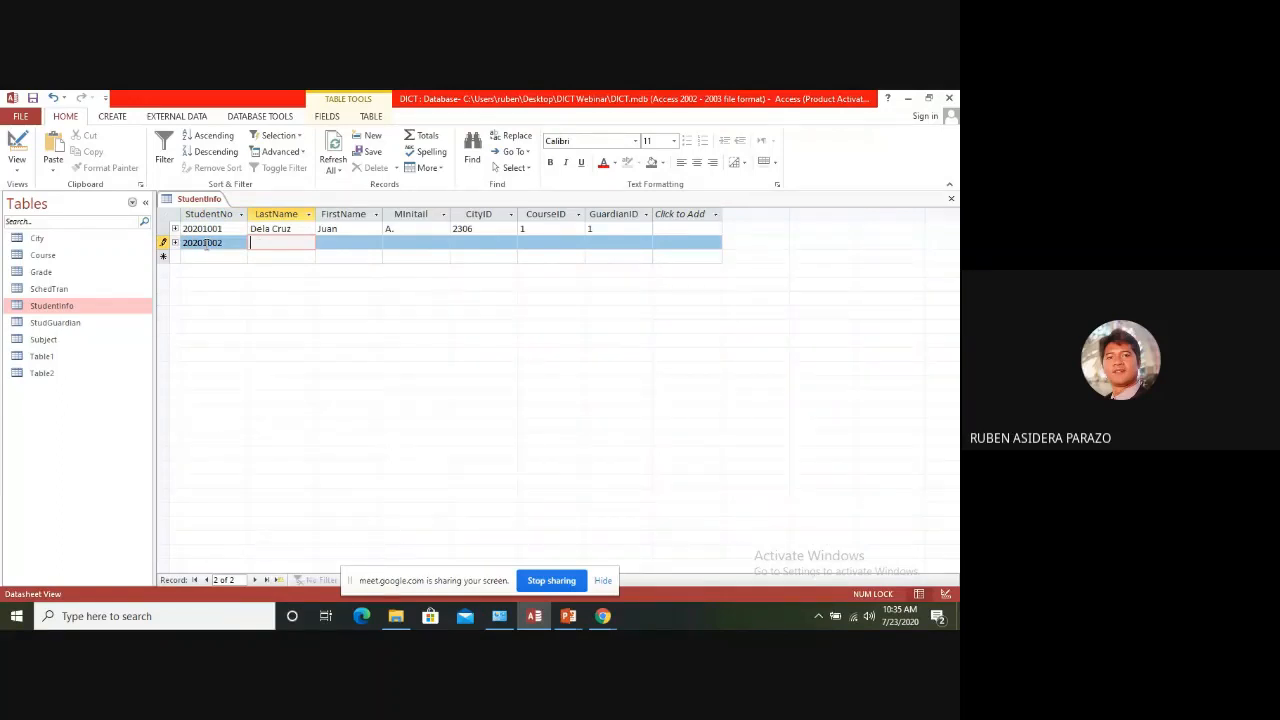
pyautogui.write('SANT')
pyautogui.press('BackSpace')
pyautogui.press('BackSpace')
pyautogui.press('BackSpace')
pyautogui.write('a')
pyautogui.press('Tab')
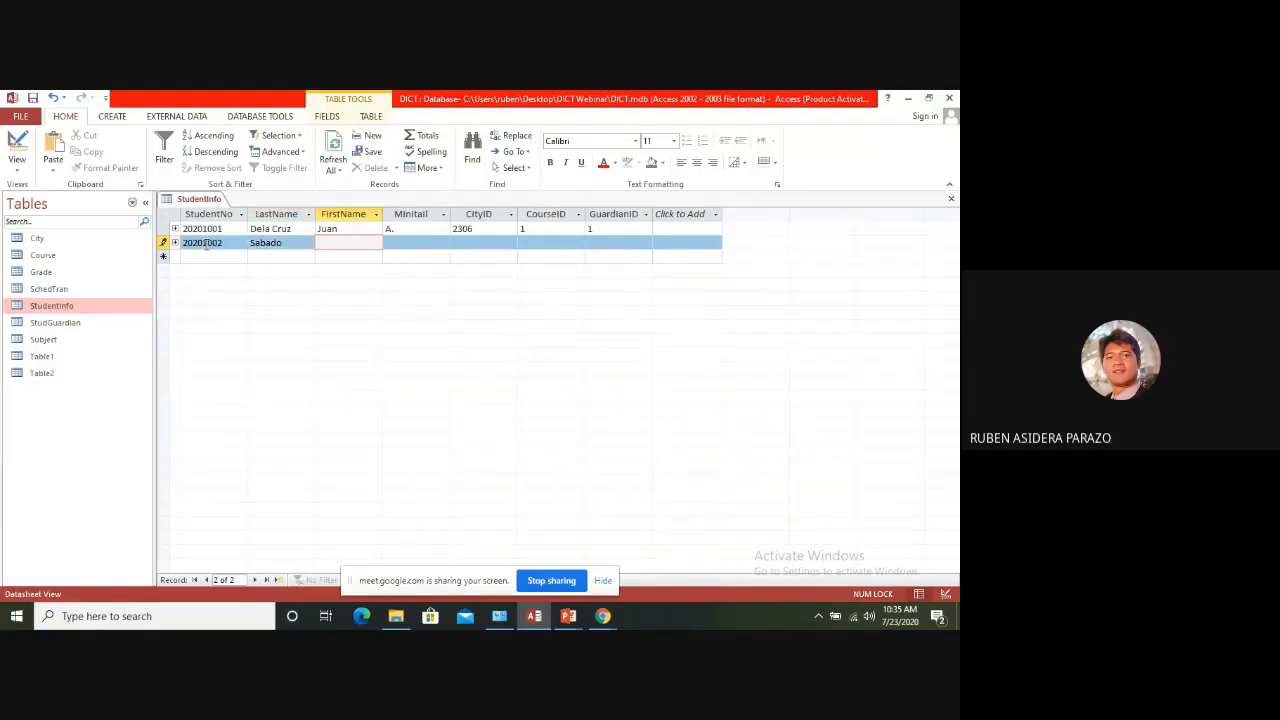
pyautogui.write('Rose')
pyautogui.press('Tab')
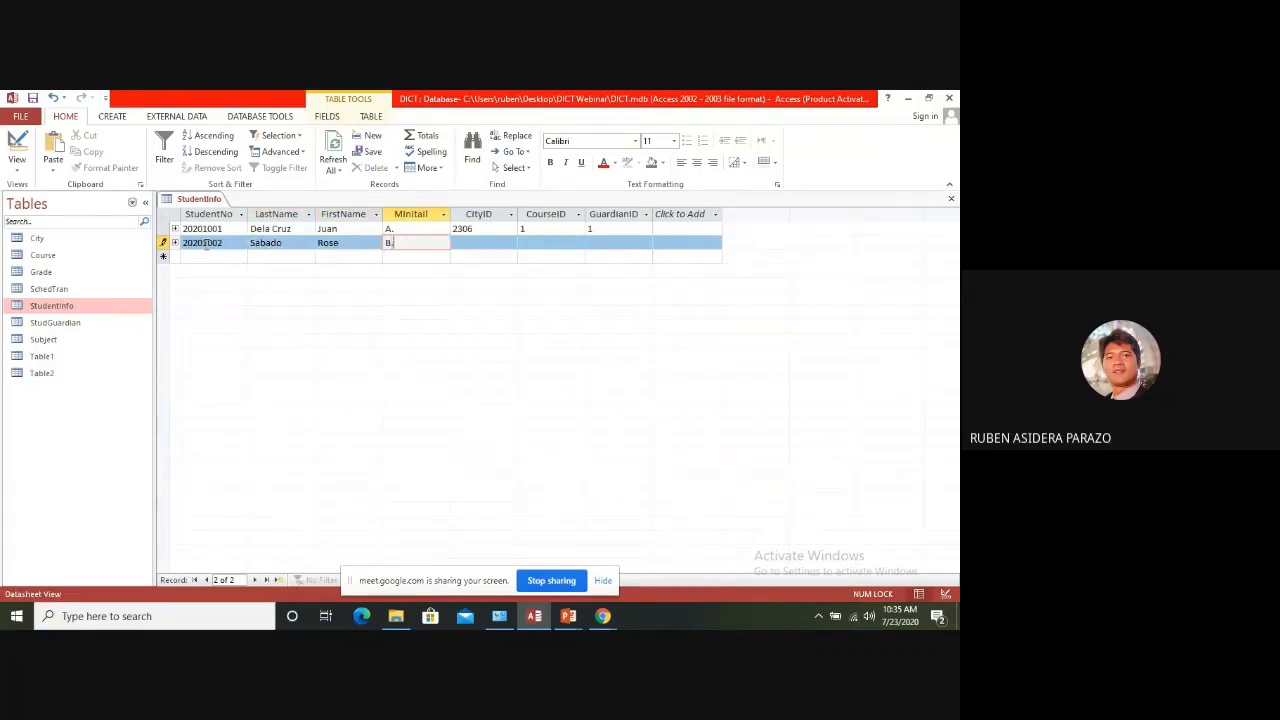
pyautogui.write('B.')
pyautogui.press('Tab')
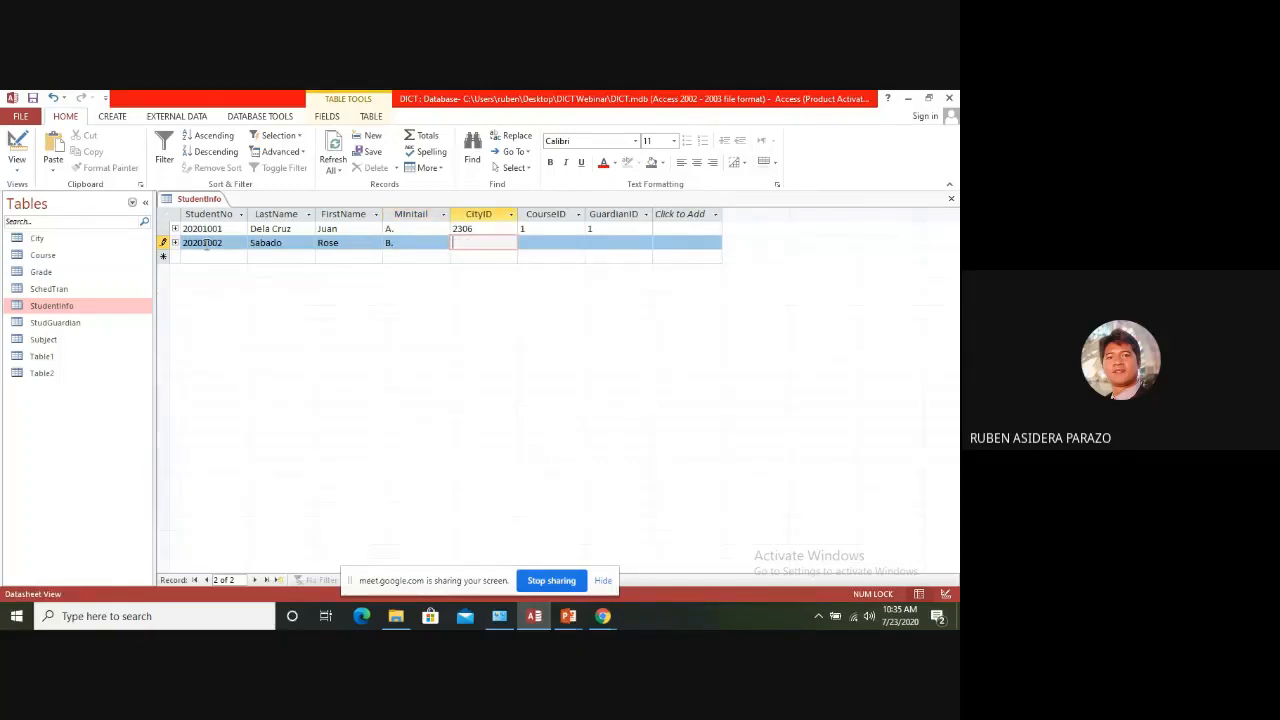
# Look up Paniqui's ID in the City table and enter CityID 2307 and CourseID 1 for the new student
pyautogui.doubleClick(30, 240)
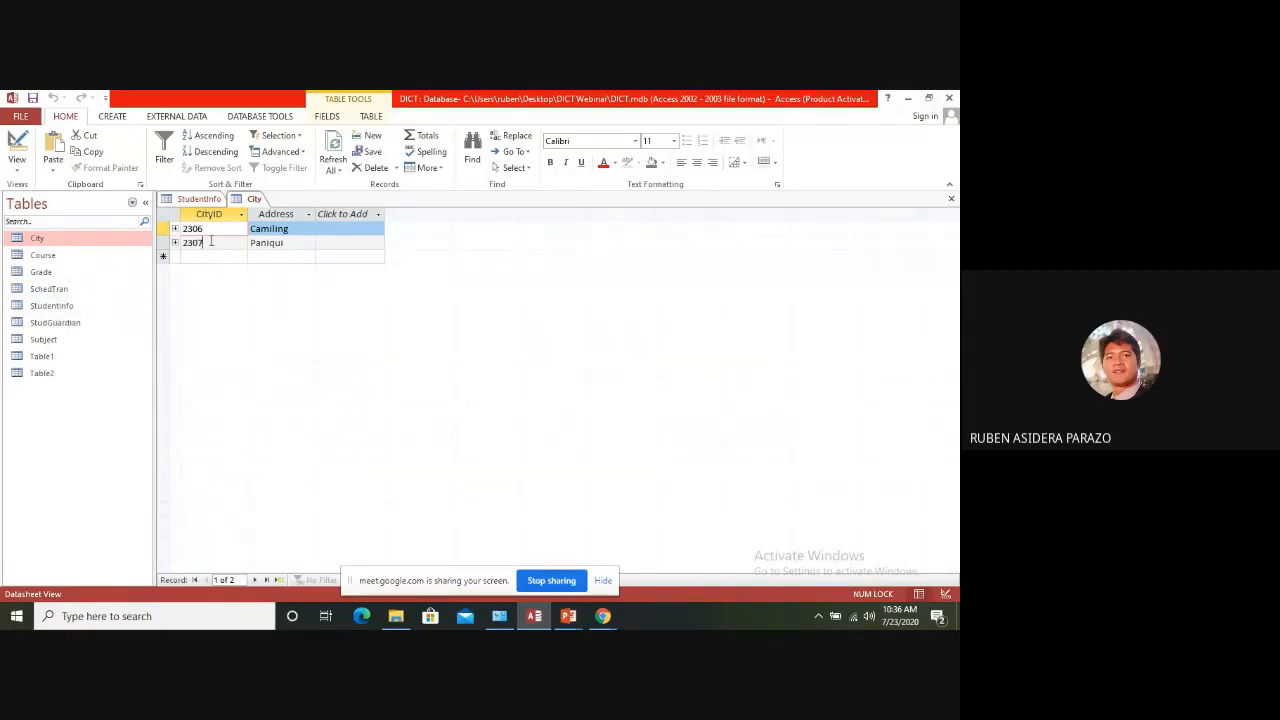
pyautogui.moveTo(211, 241); pyautogui.dragTo(187, 242)
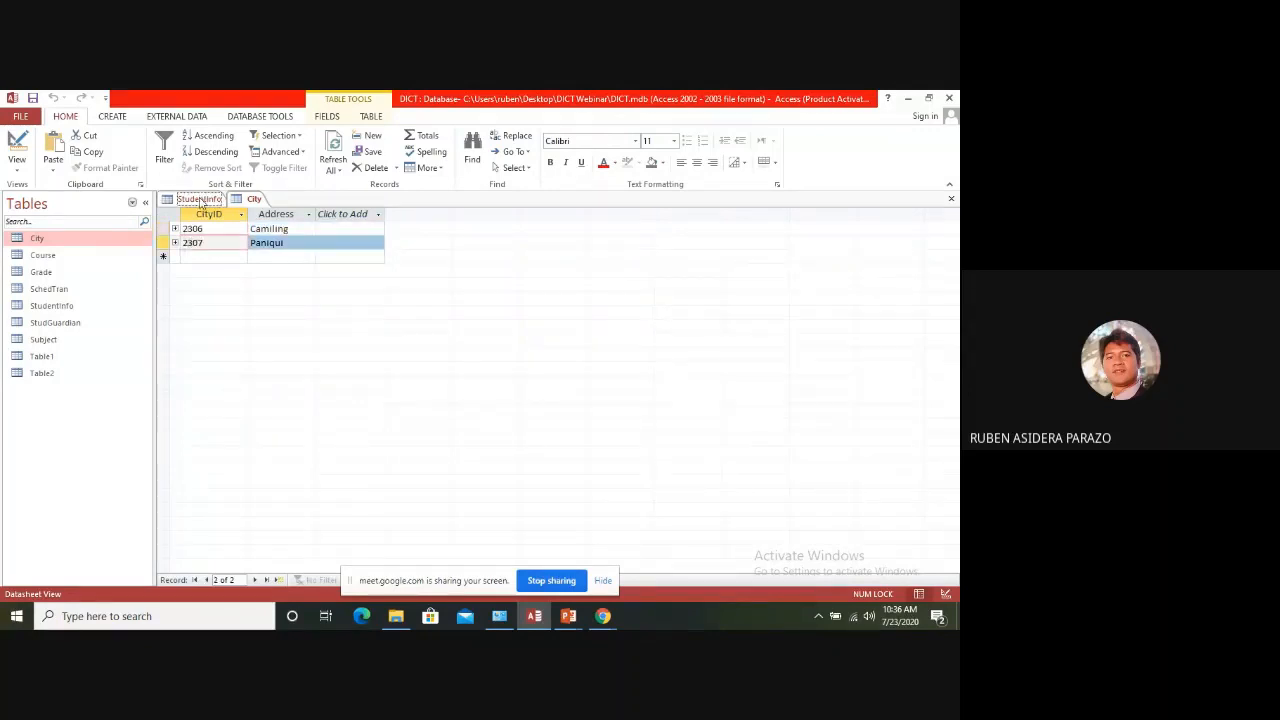
pyautogui.click(199, 198)
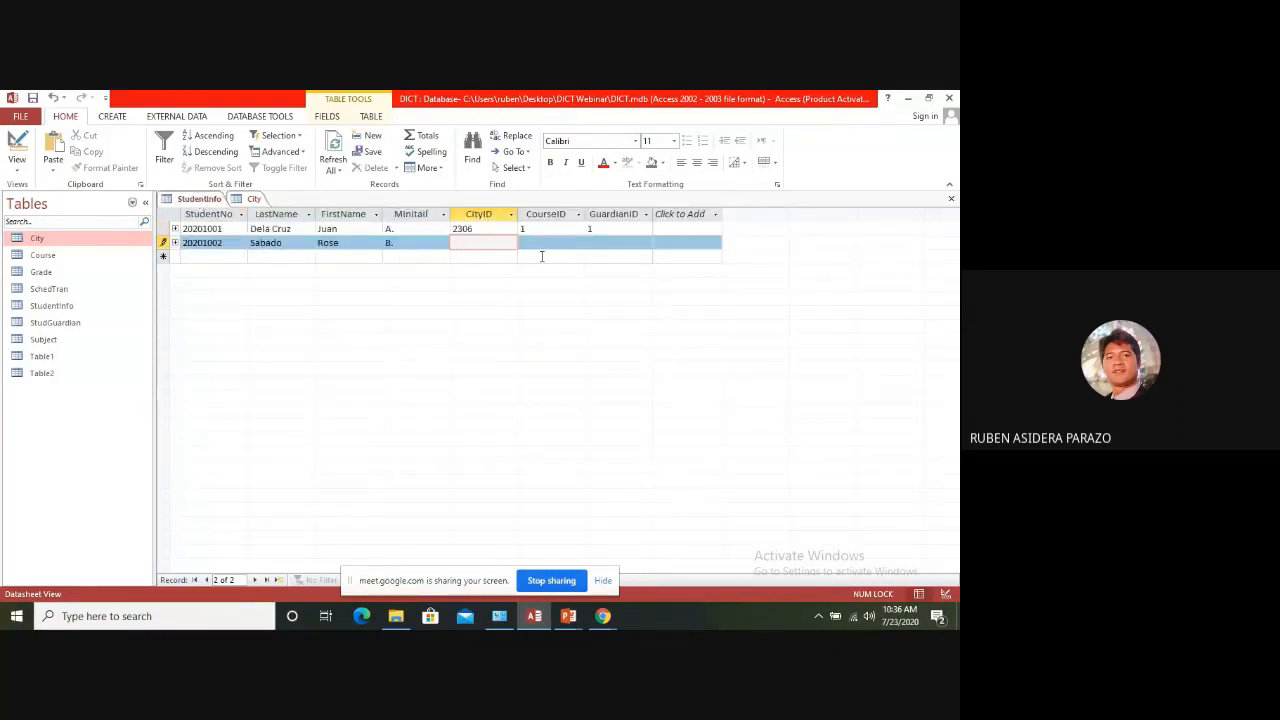
pyautogui.write('2307')
pyautogui.press('Tab')
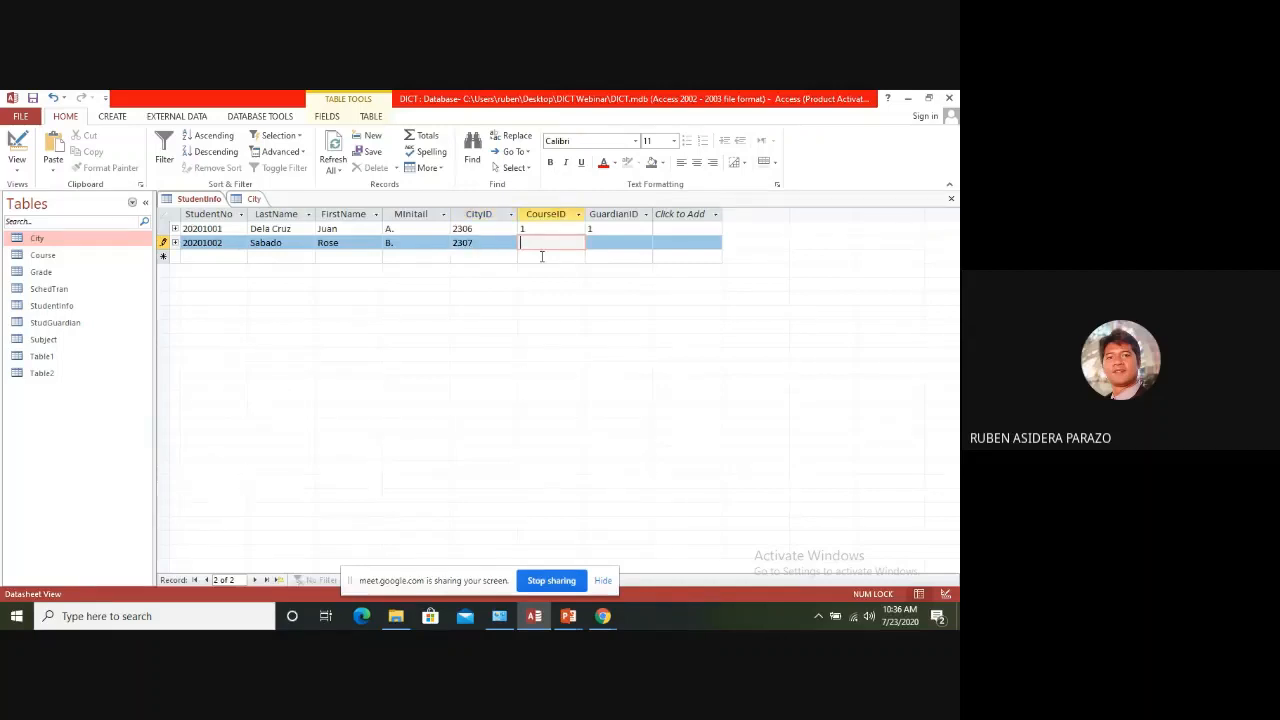
pyautogui.write('1')
pyautogui.press('Tab')
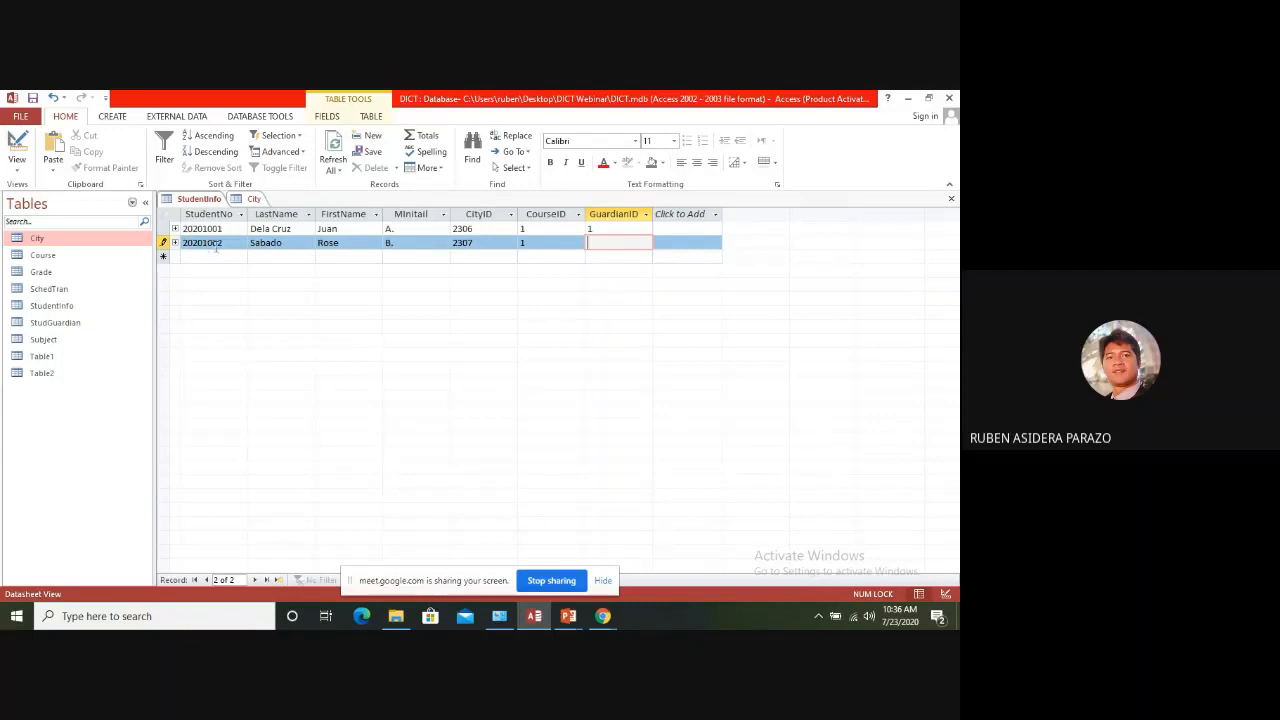
# Close StudentInfo and try to add a StudGuardian record with GuardianID 2, last name bbb, first name bb and middle initial bb
pyautogui.click(951, 200)
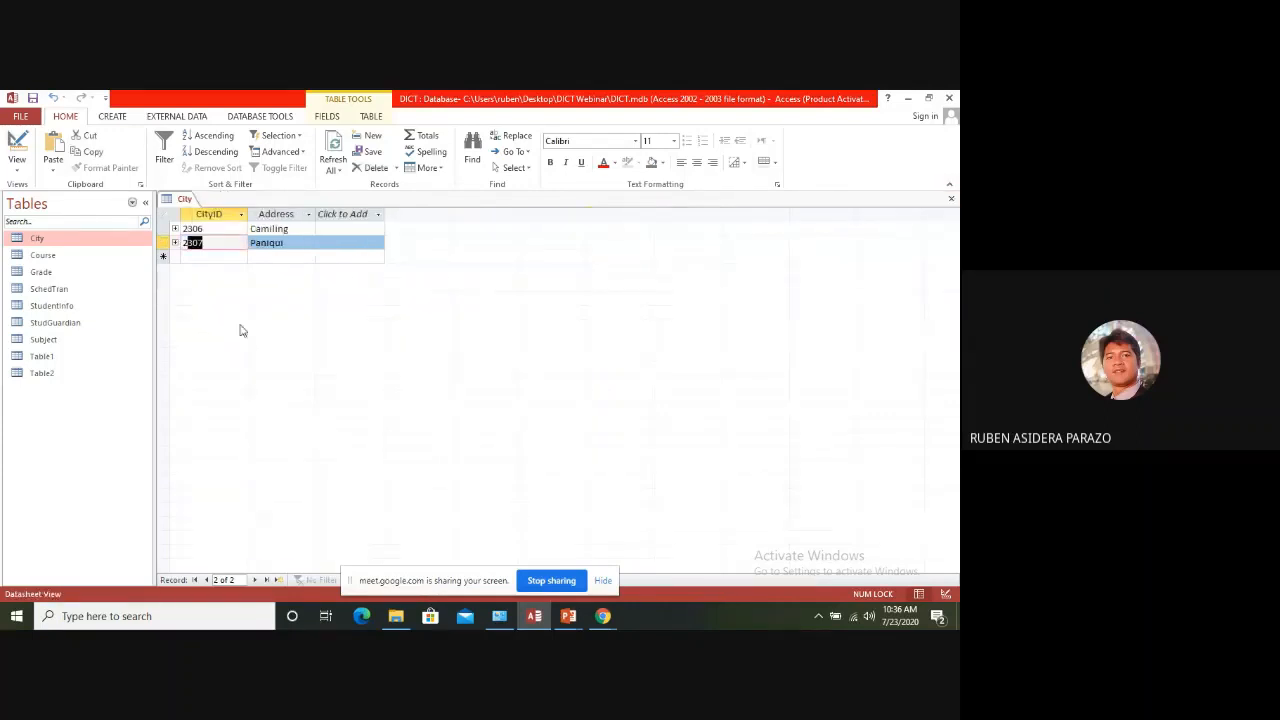
pyautogui.doubleClick(52, 323)
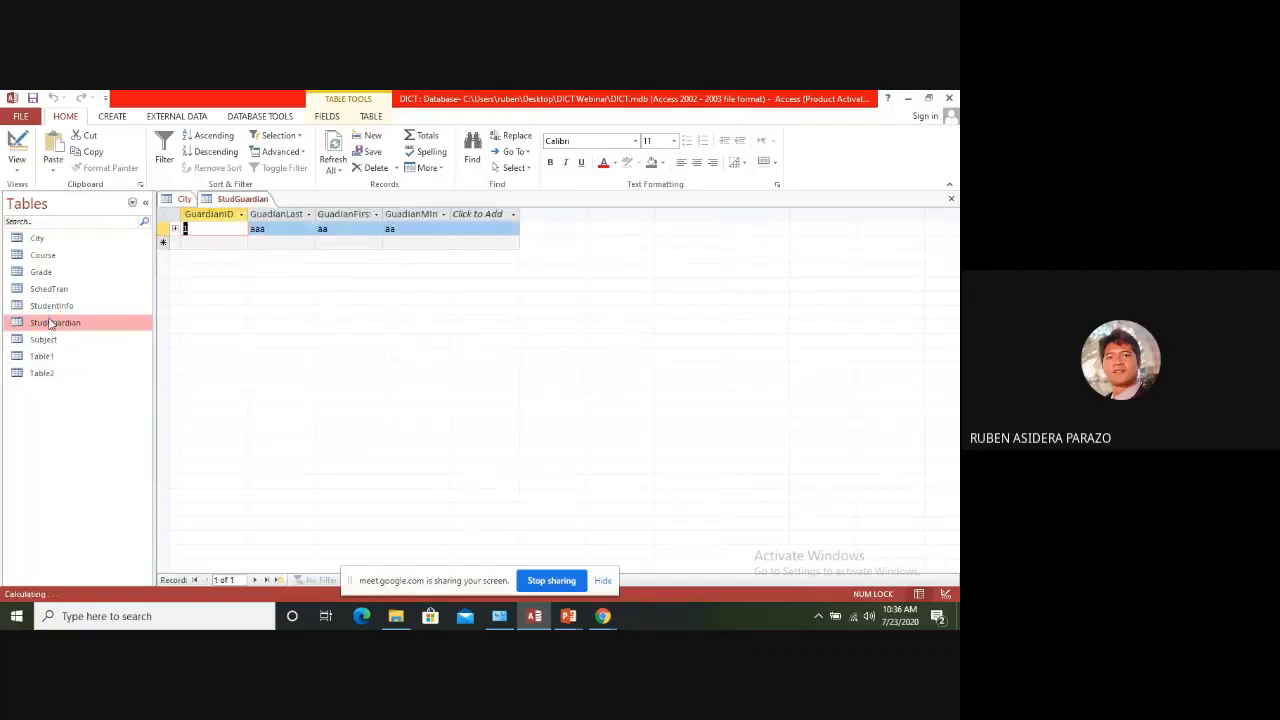
pyautogui.click(203, 247)
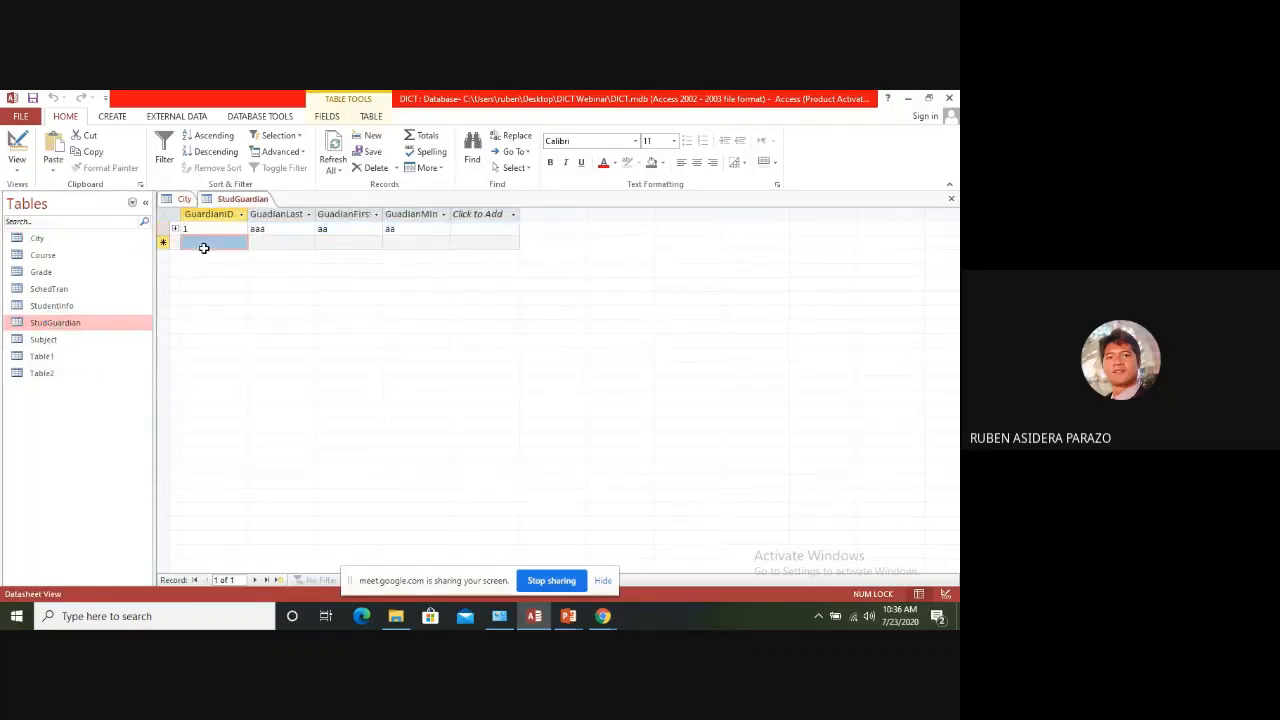
pyautogui.click(286, 236)
pyautogui.write('bbb')
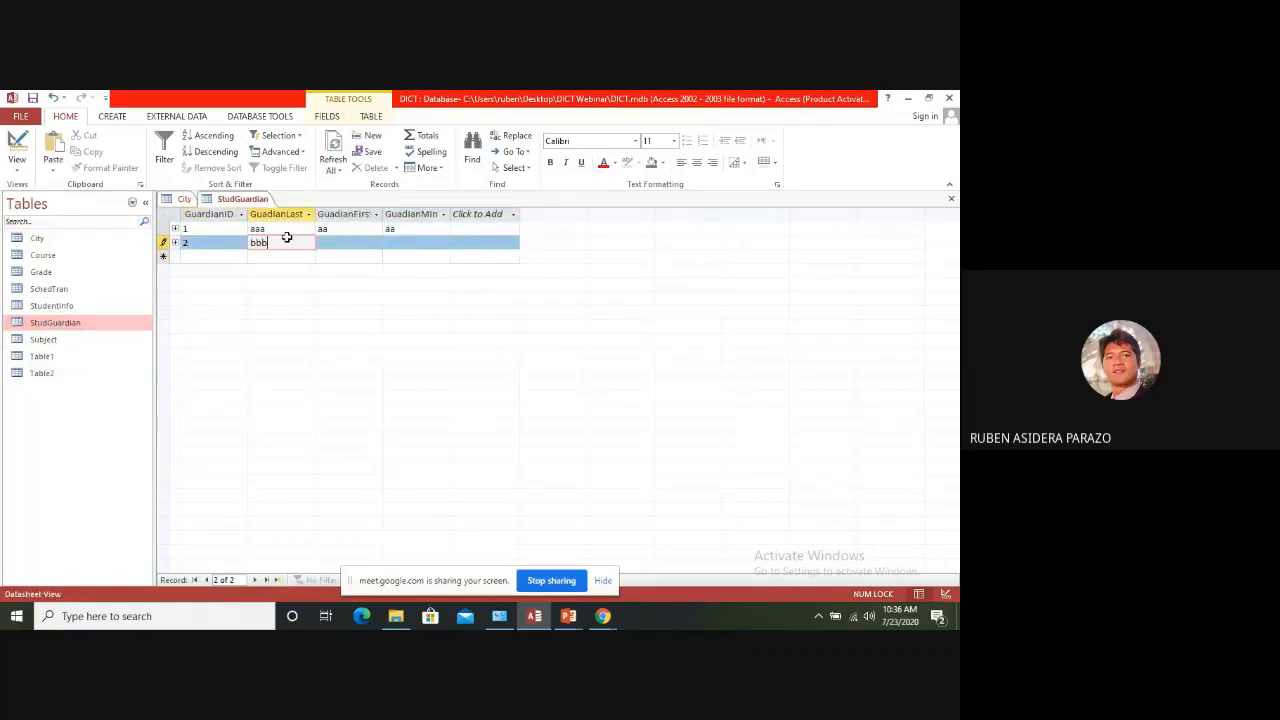
pyautogui.press('Tab')
pyautogui.write('bb')
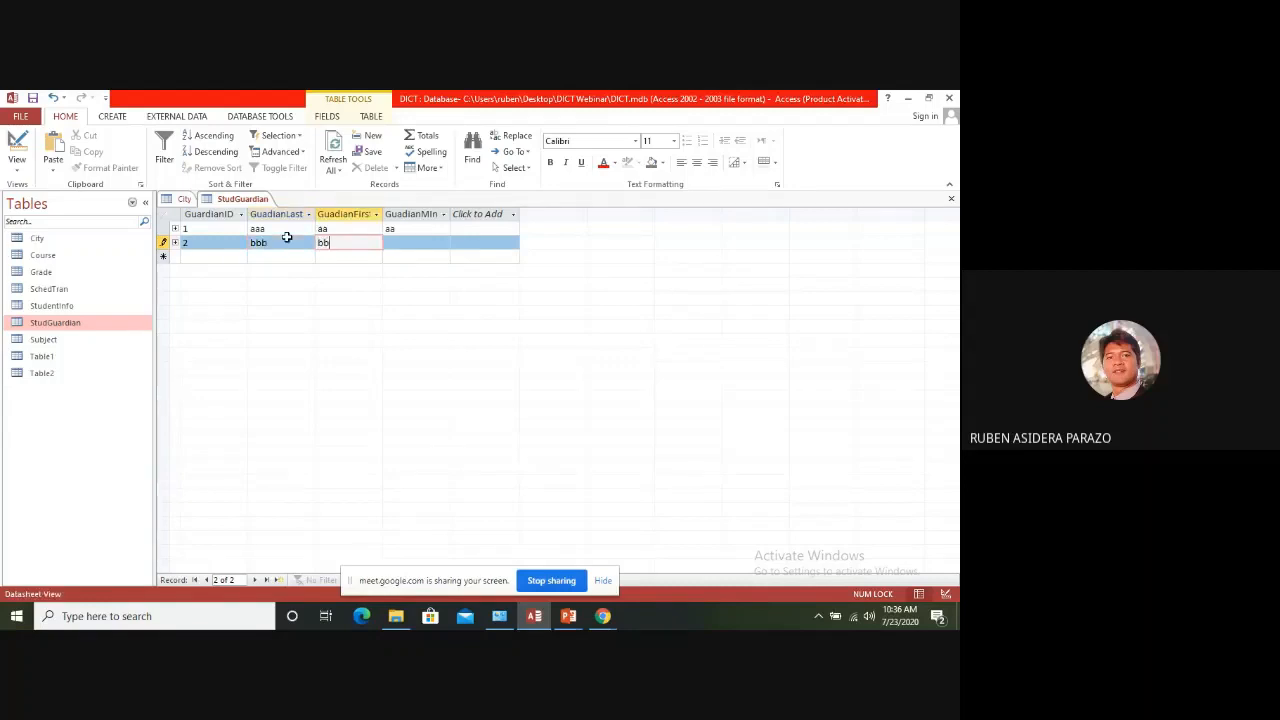
pyautogui.press('Tab')
pyautogui.write('bb')
pyautogui.press('Tab')
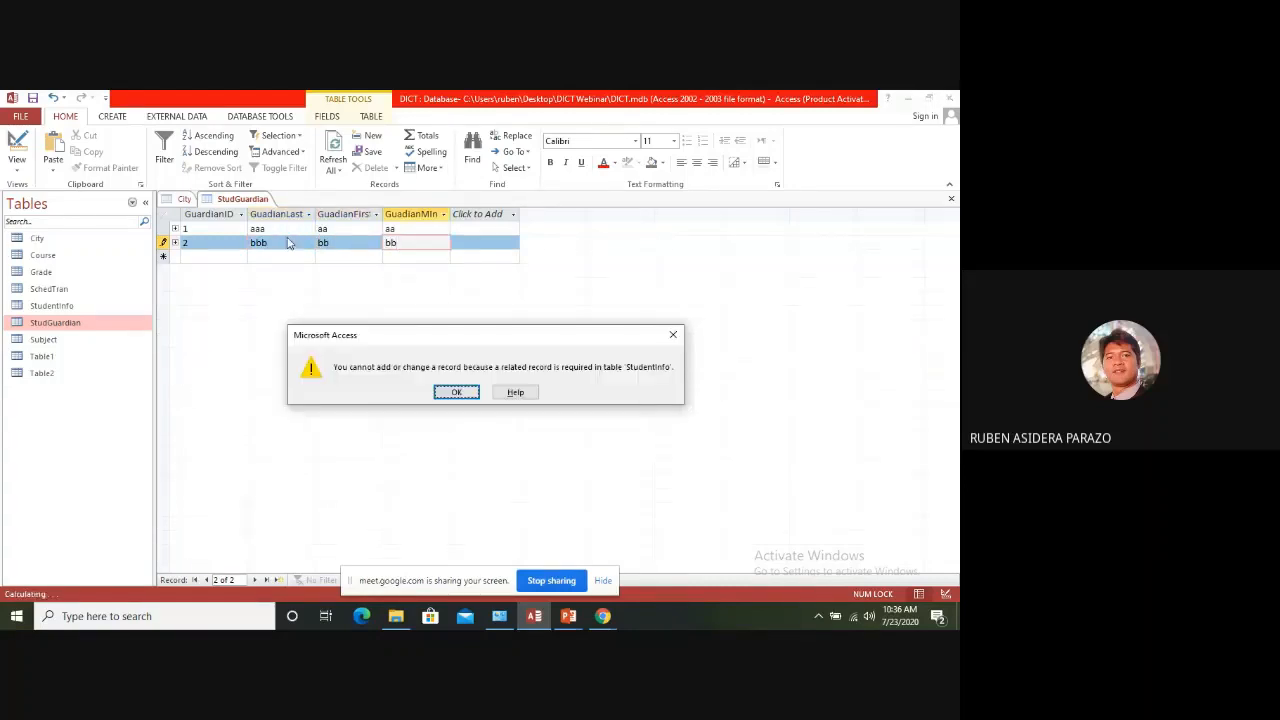
# Discard the unsaved guardian record and close StudGuardian without saving its data
pyautogui.click(456, 392)
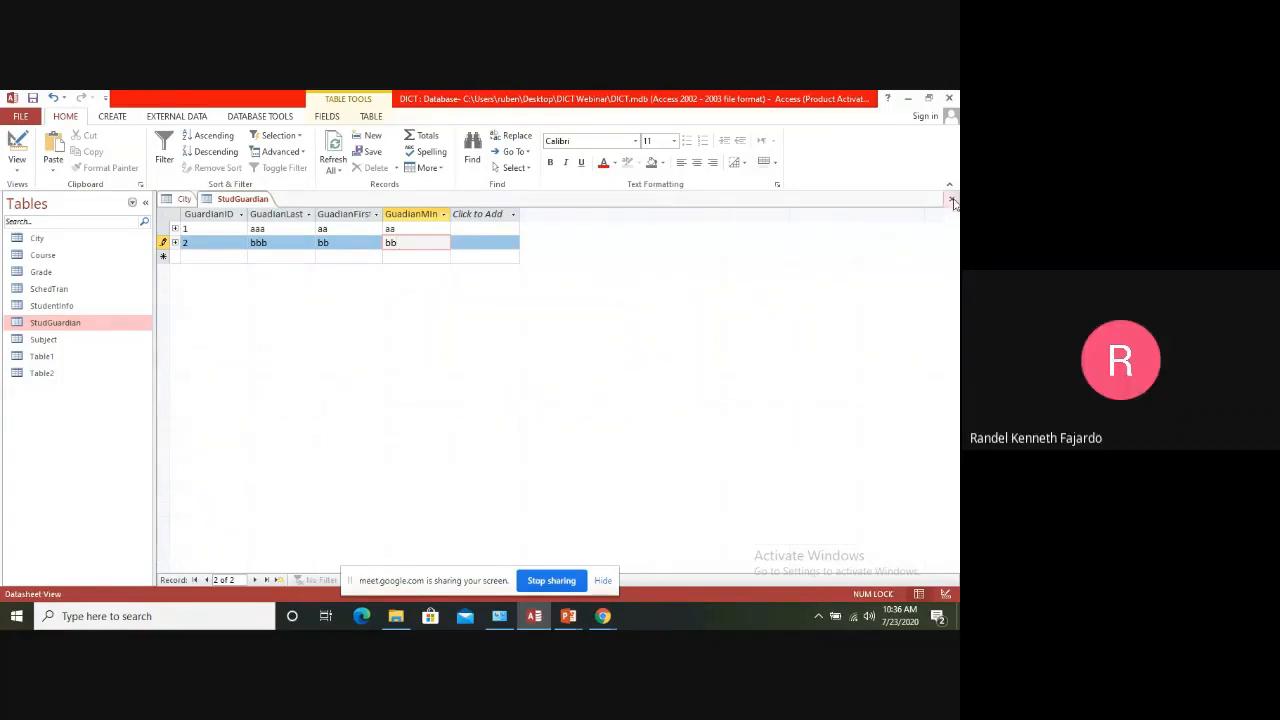
pyautogui.press('Tab')
pyautogui.click(456, 392)
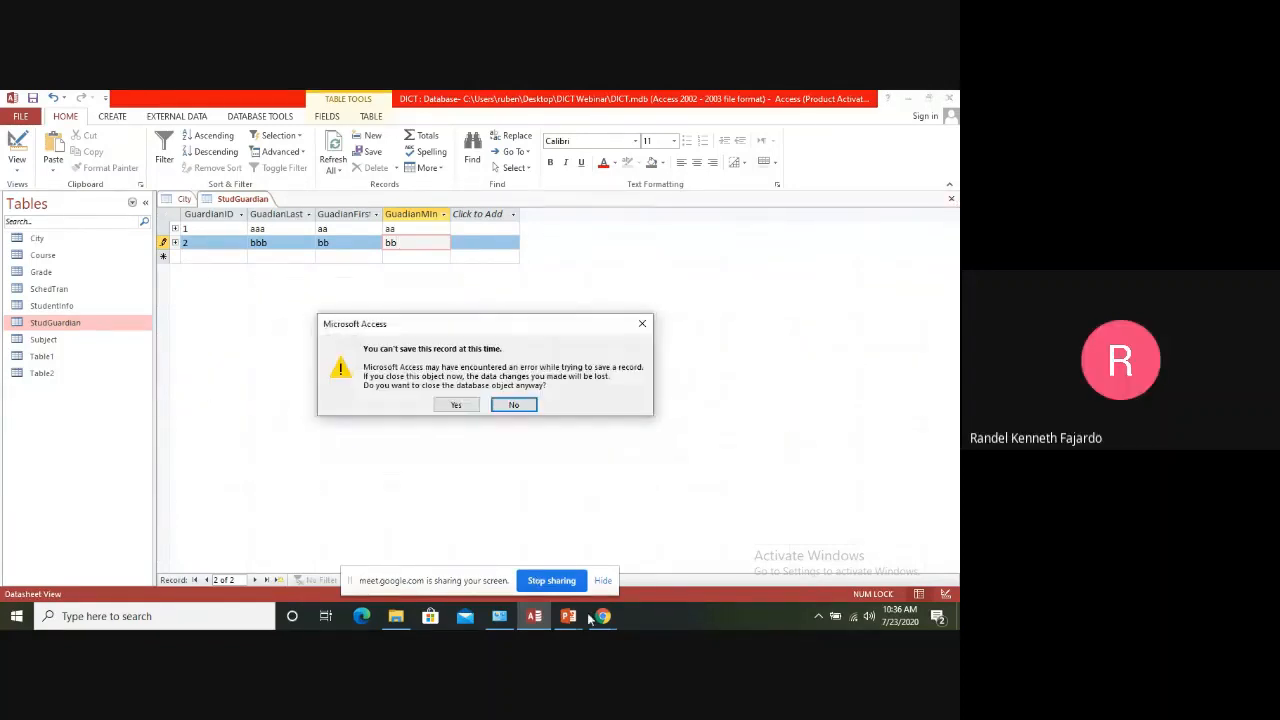
pyautogui.click(467, 407)
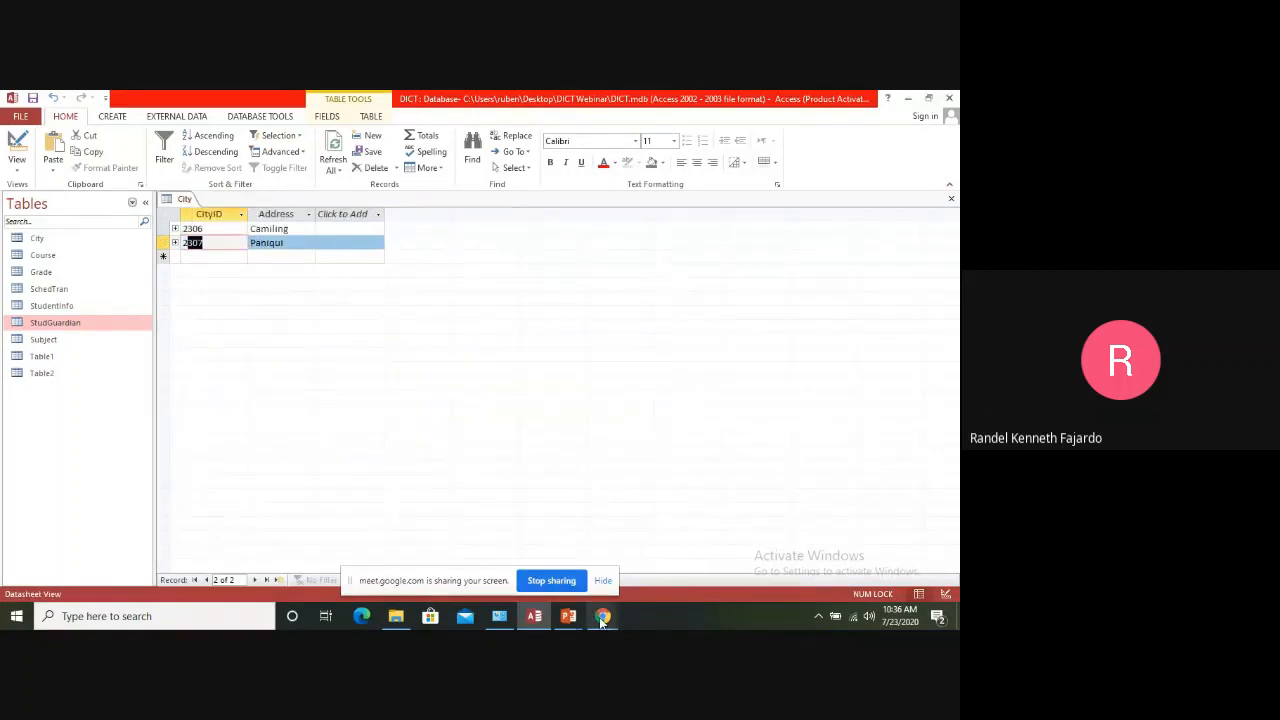
# Switch to the Google Meet call in Chrome, unmute the microphone and return to the Access database
pyautogui.moveTo(603, 613)
pyautogui.click(566, 560)
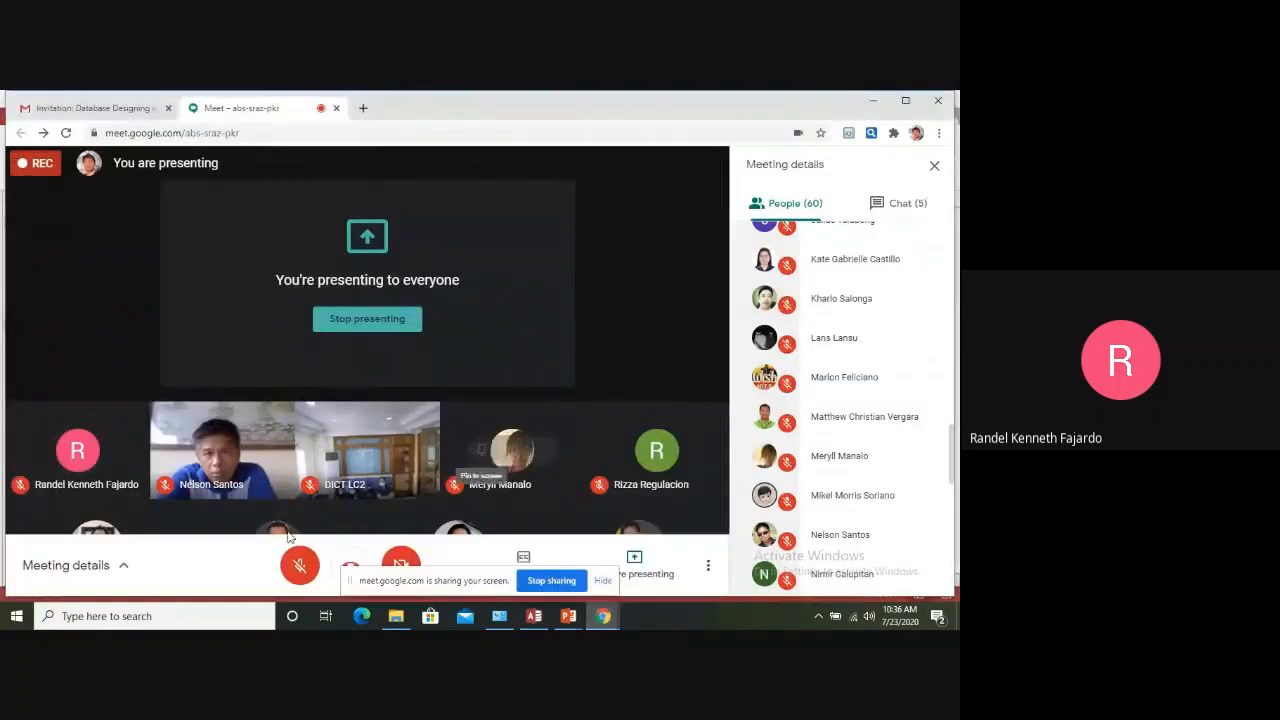
pyautogui.click(299, 566)
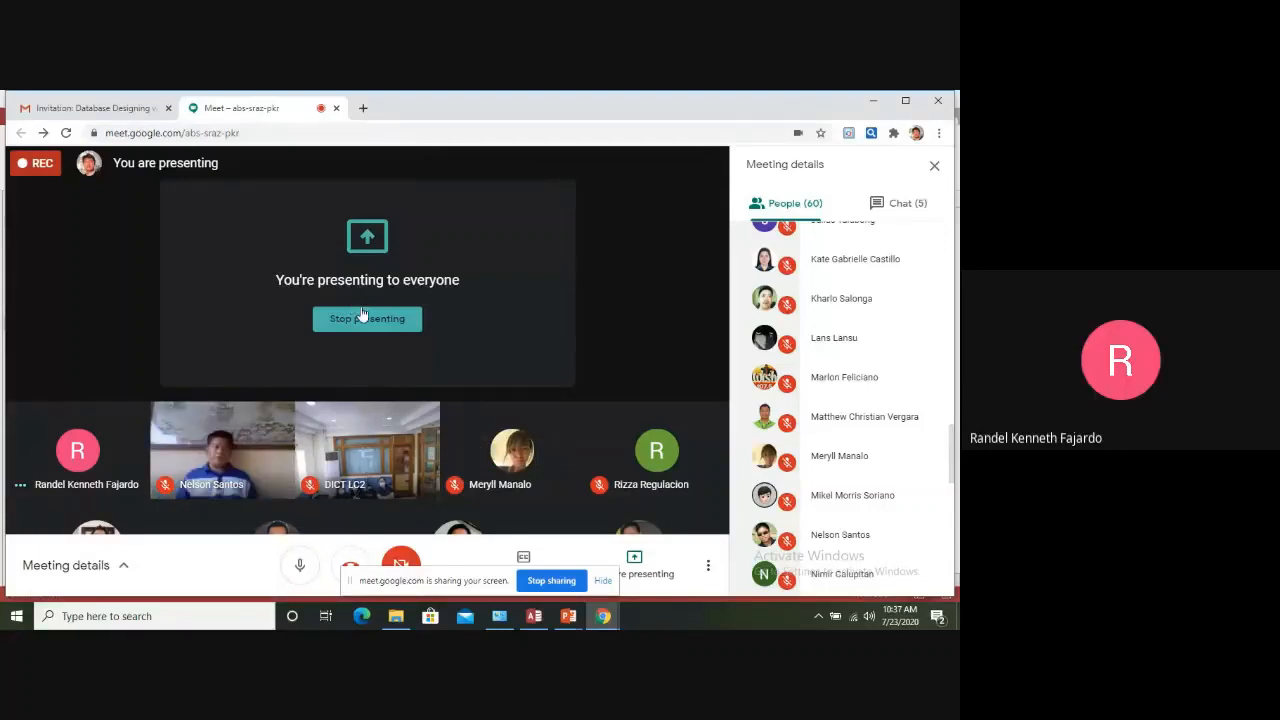
pyautogui.click(534, 616)
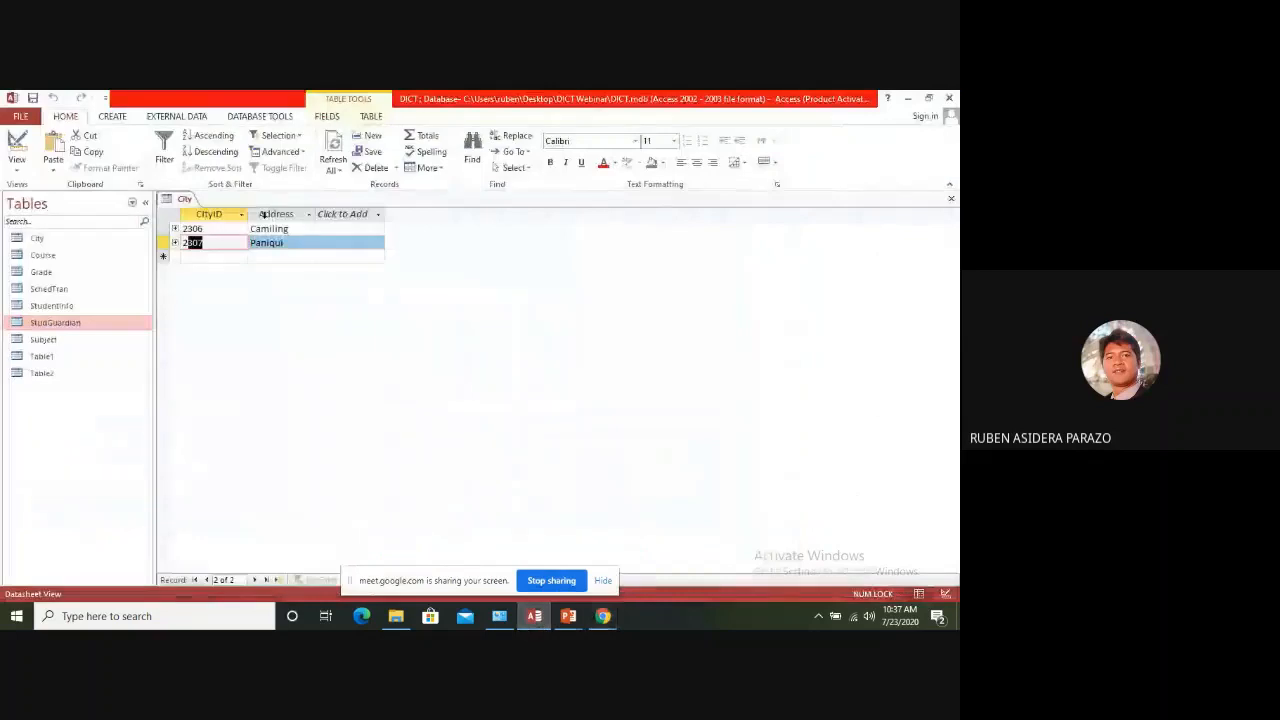
# Close the City table, check which guardian records StudGuardian holds and close it again
pyautogui.click(951, 198)
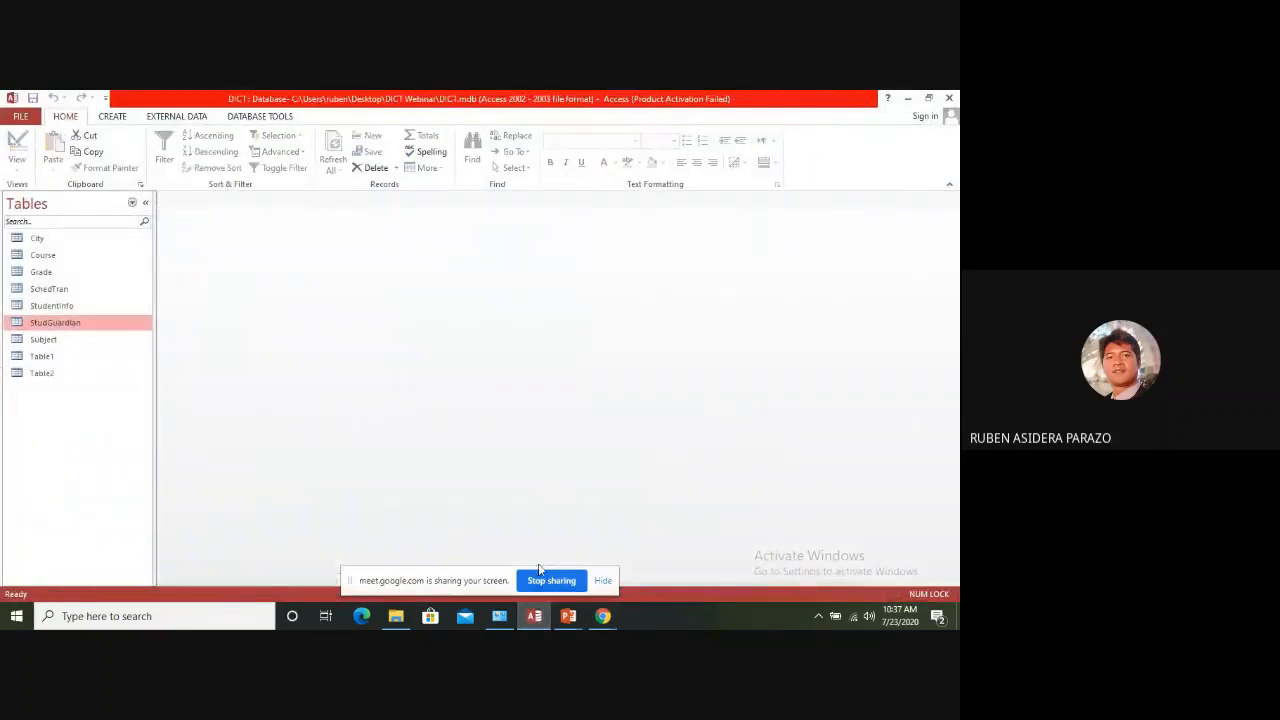
pyautogui.doubleClick(64, 326)
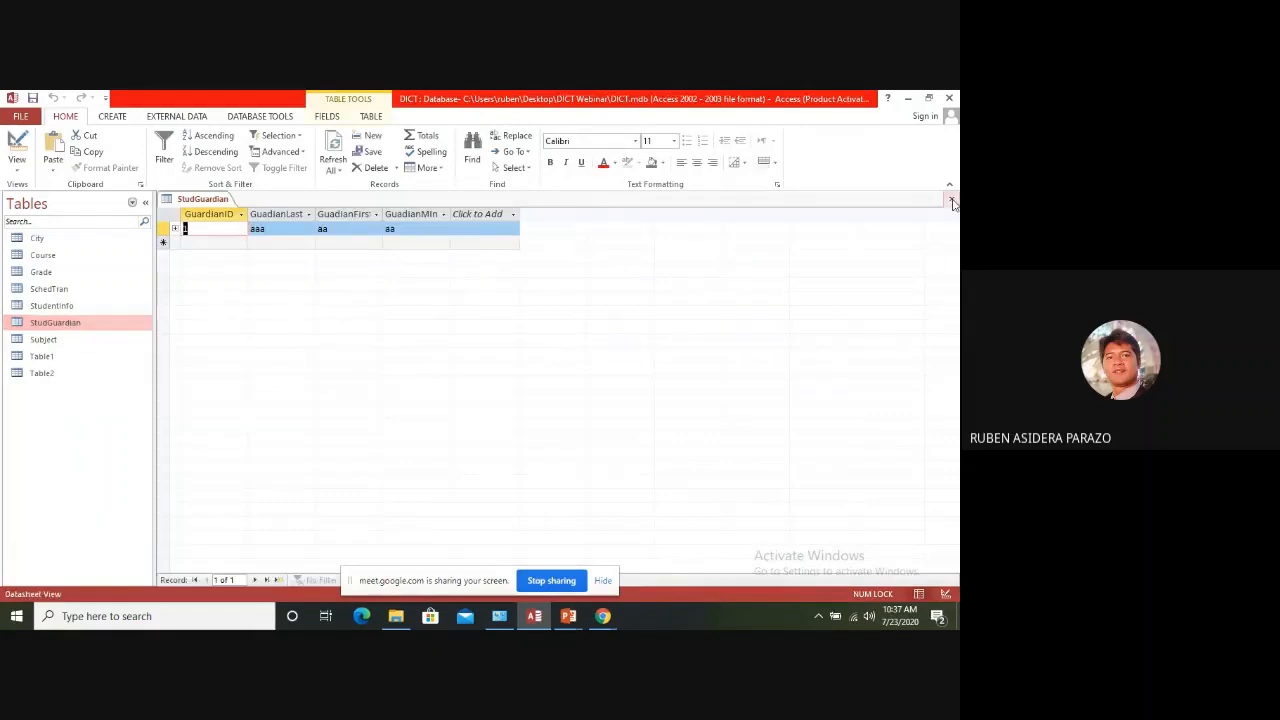
pyautogui.click(951, 199)
# Delete the second student's record from StudentInfo and confirm the deletion
pyautogui.doubleClick(50, 305)
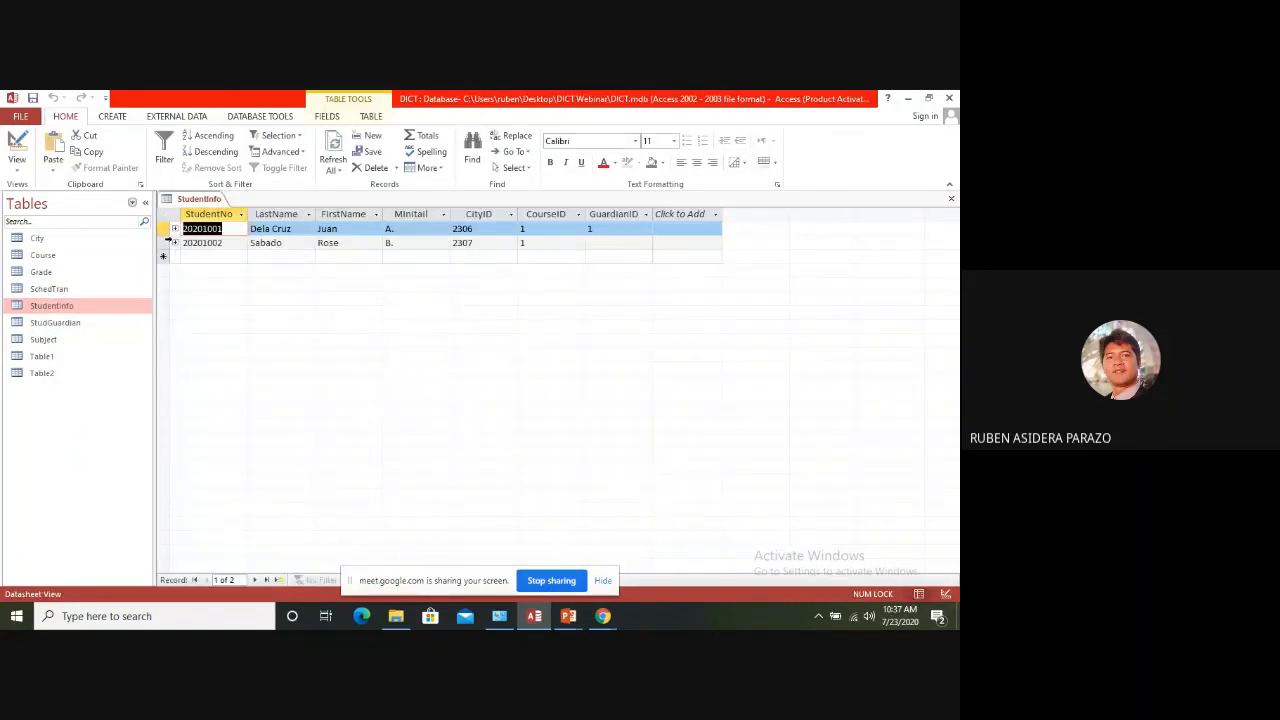
pyautogui.click(166, 242)
pyautogui.rightClick(166, 242)
pyautogui.click(205, 263)
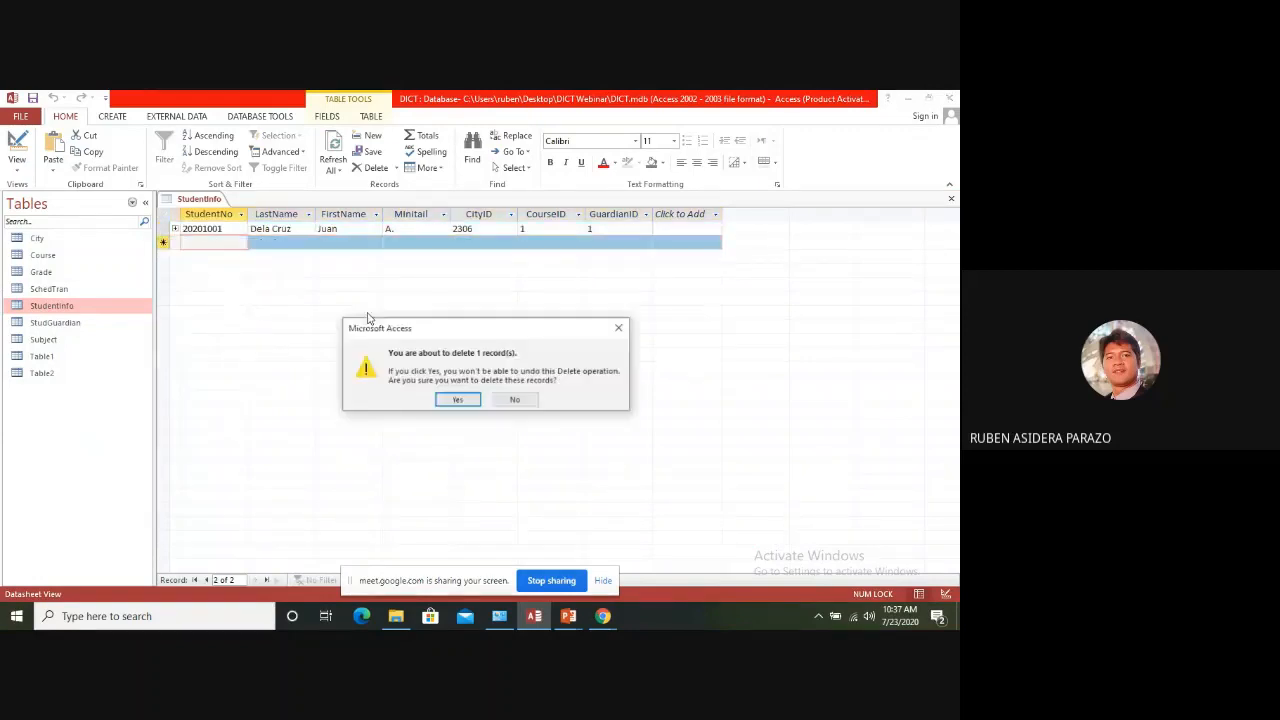
pyautogui.click(455, 399)
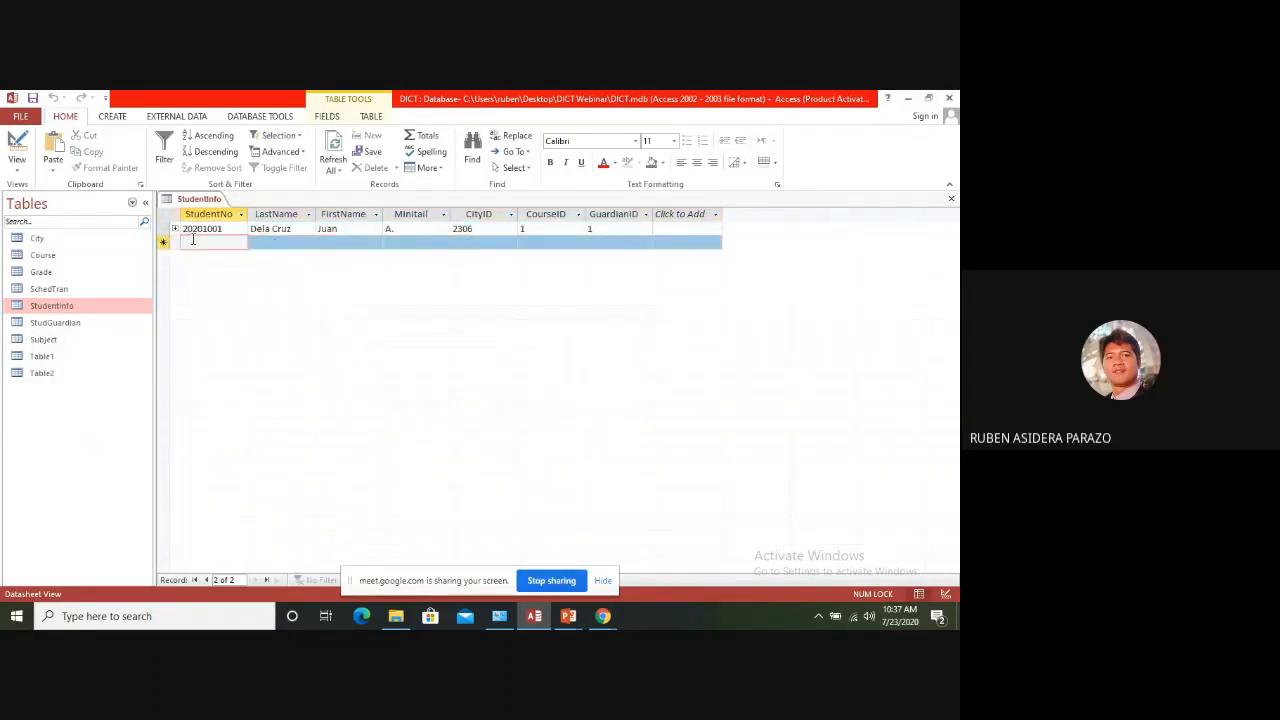
# Start a new StudentInfo record and re-enter the second student's number, last name, first name and middle initial
pyautogui.write('20201002')
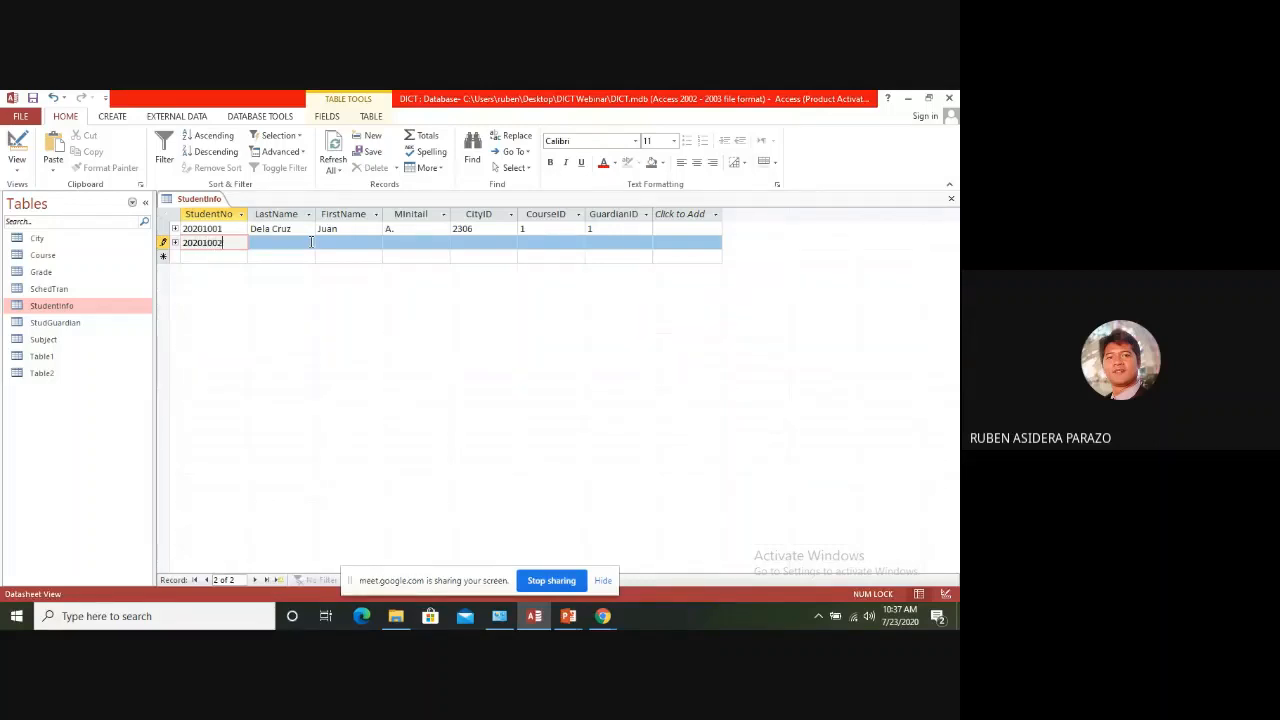
pyautogui.click(311, 242)
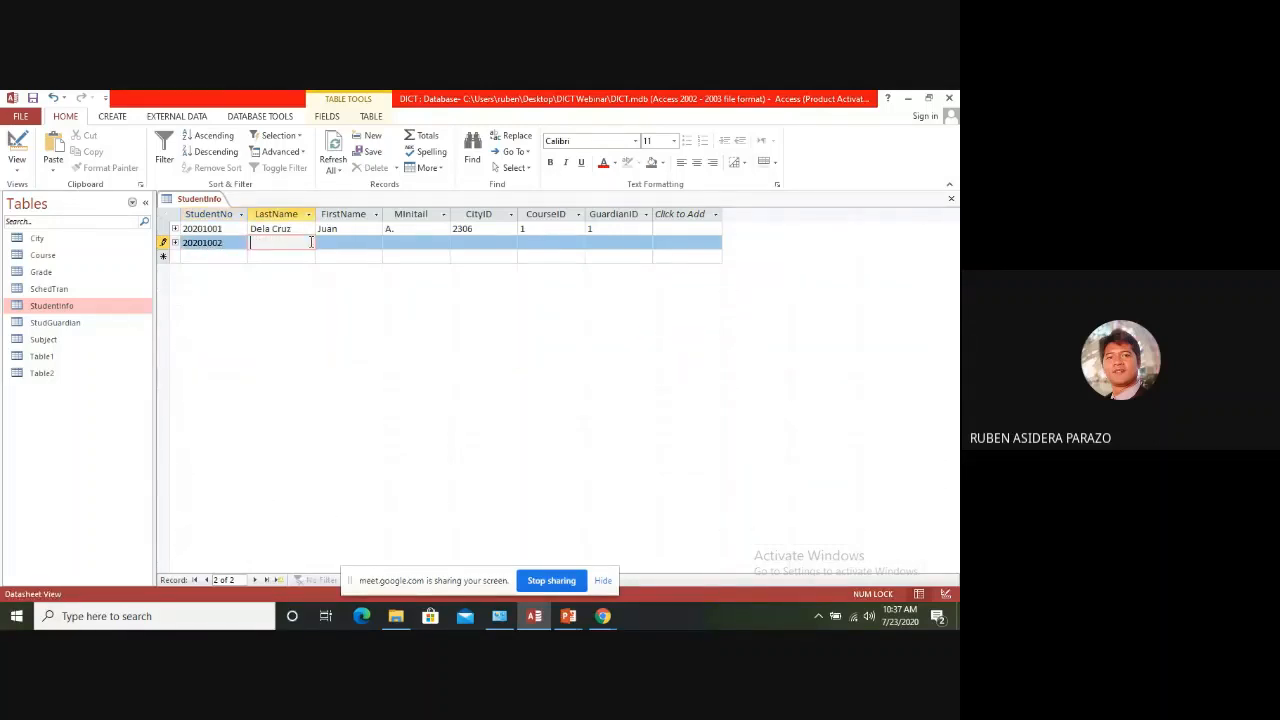
pyautogui.press('Tab')
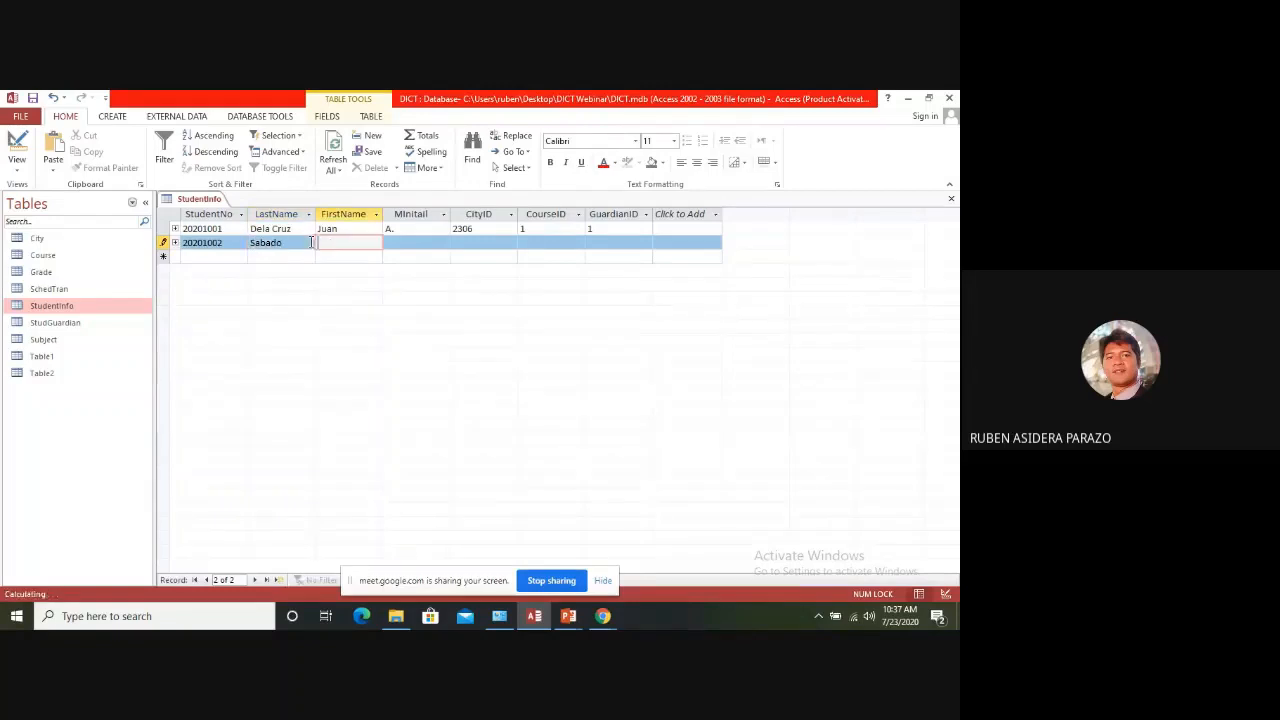
pyautogui.press('Tab')
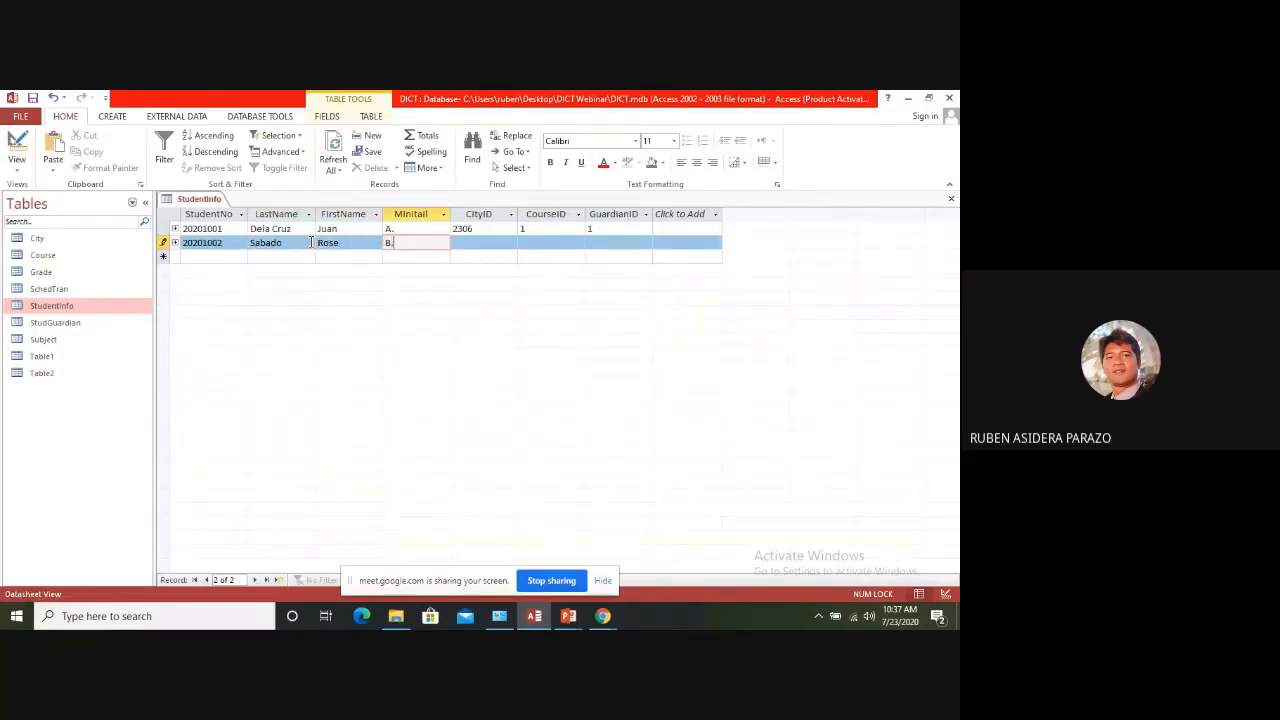
pyautogui.press('Tab')
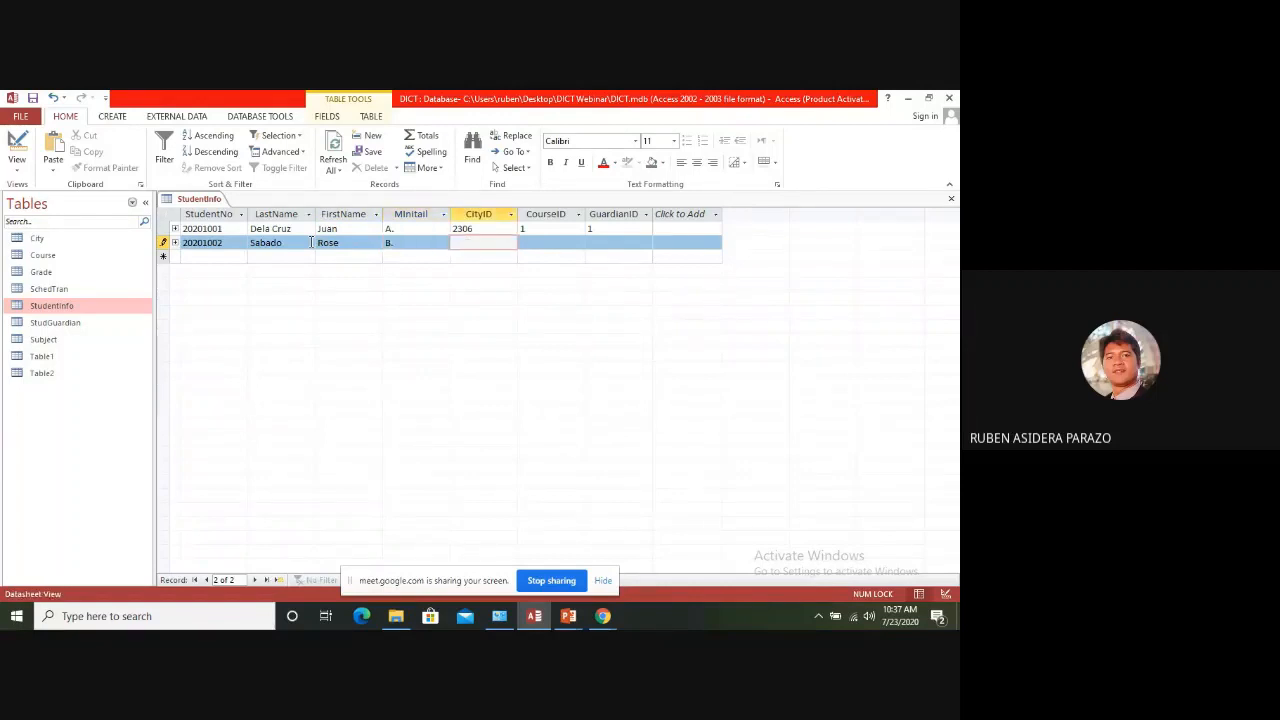
# Complete the new student's record with CityID 2307, CourseID 1 and GuardianID 2, and close StudentInfo
pyautogui.press('Tab')
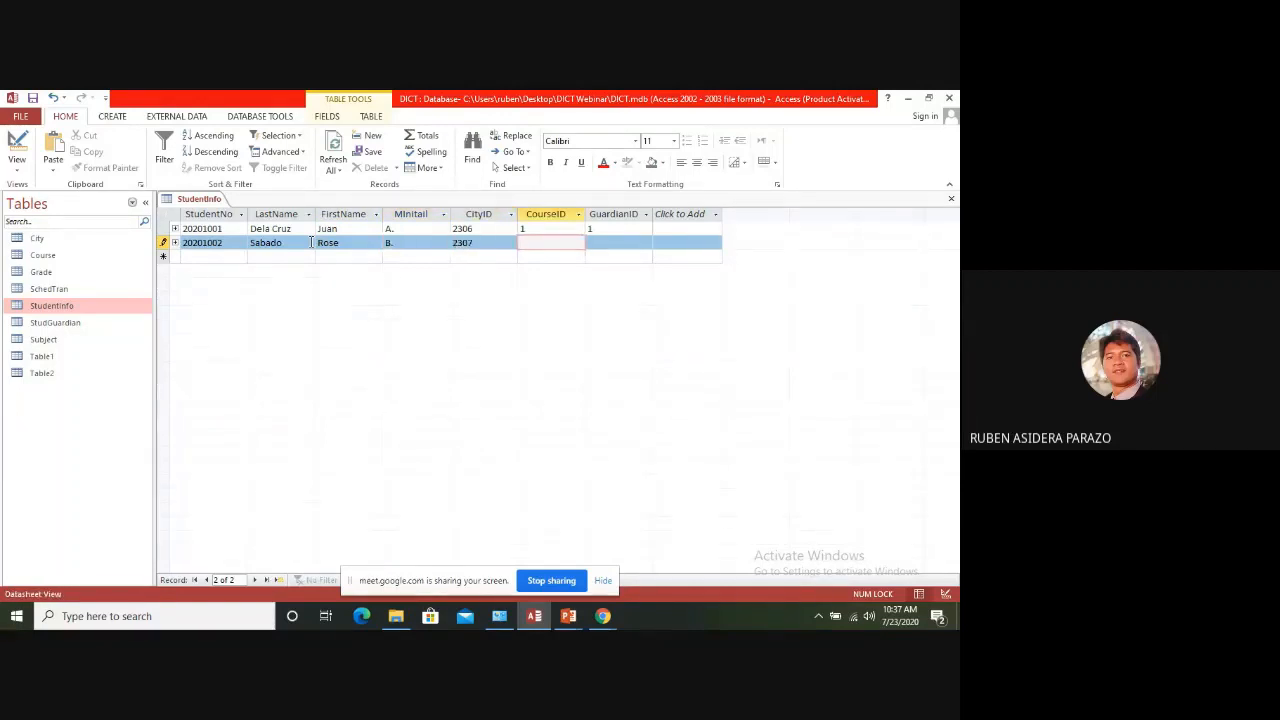
pyautogui.write('1')
pyautogui.press('Tab')
pyautogui.write('2')
pyautogui.press('Tab')
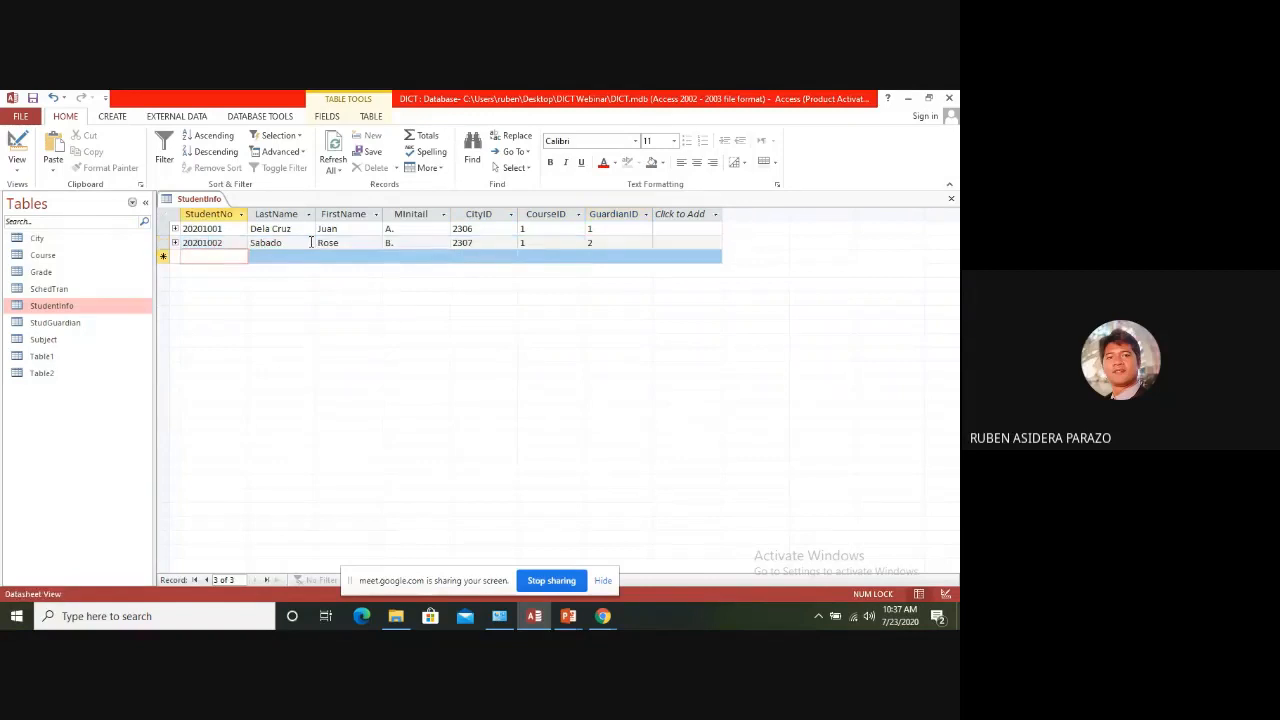
pyautogui.click(950, 198)
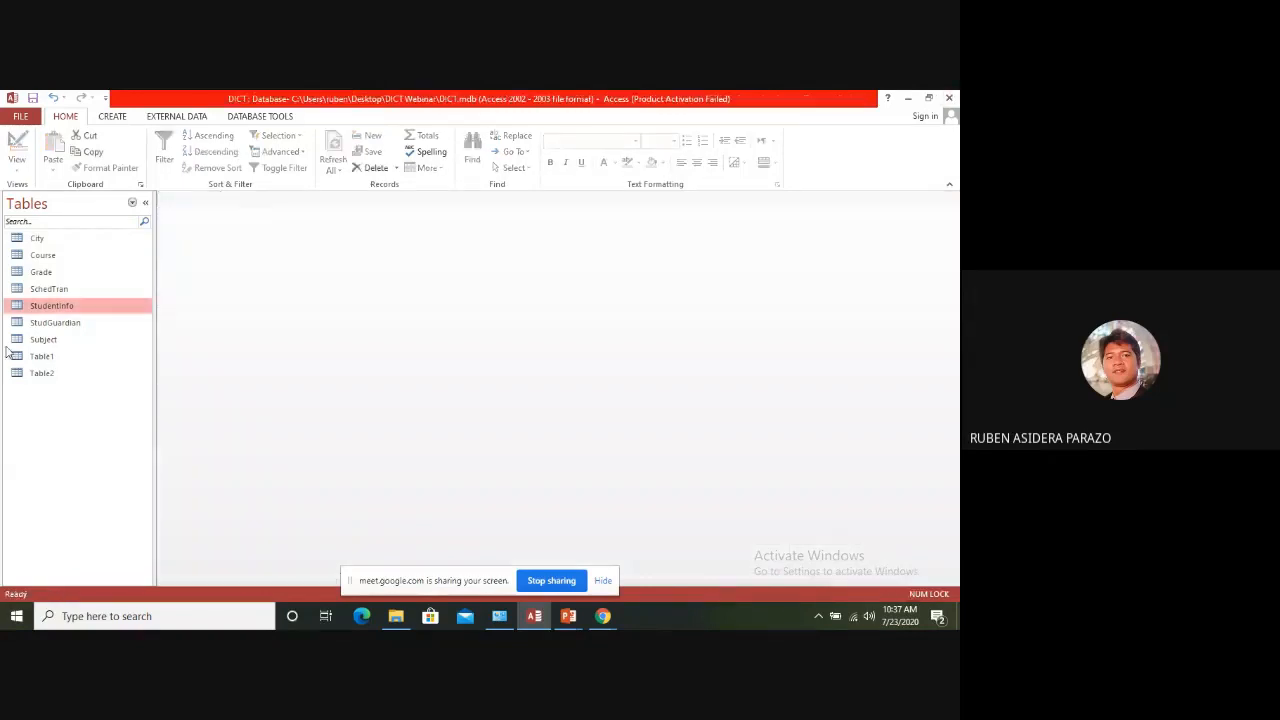
# Add guardian 2 to StudGuardian with bb as last name, first name and middle initial, and close the table
pyautogui.doubleClick(70, 321)
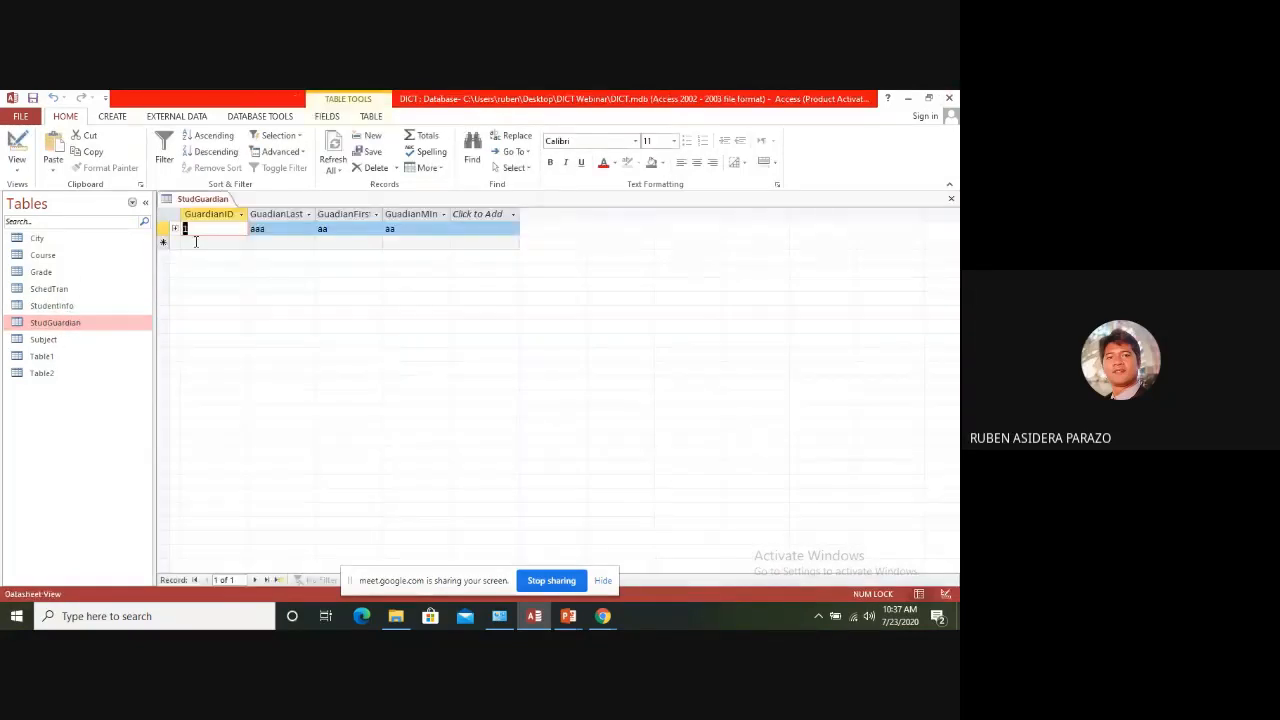
pyautogui.click(196, 242)
pyautogui.write('2')
pyautogui.press('Tab')
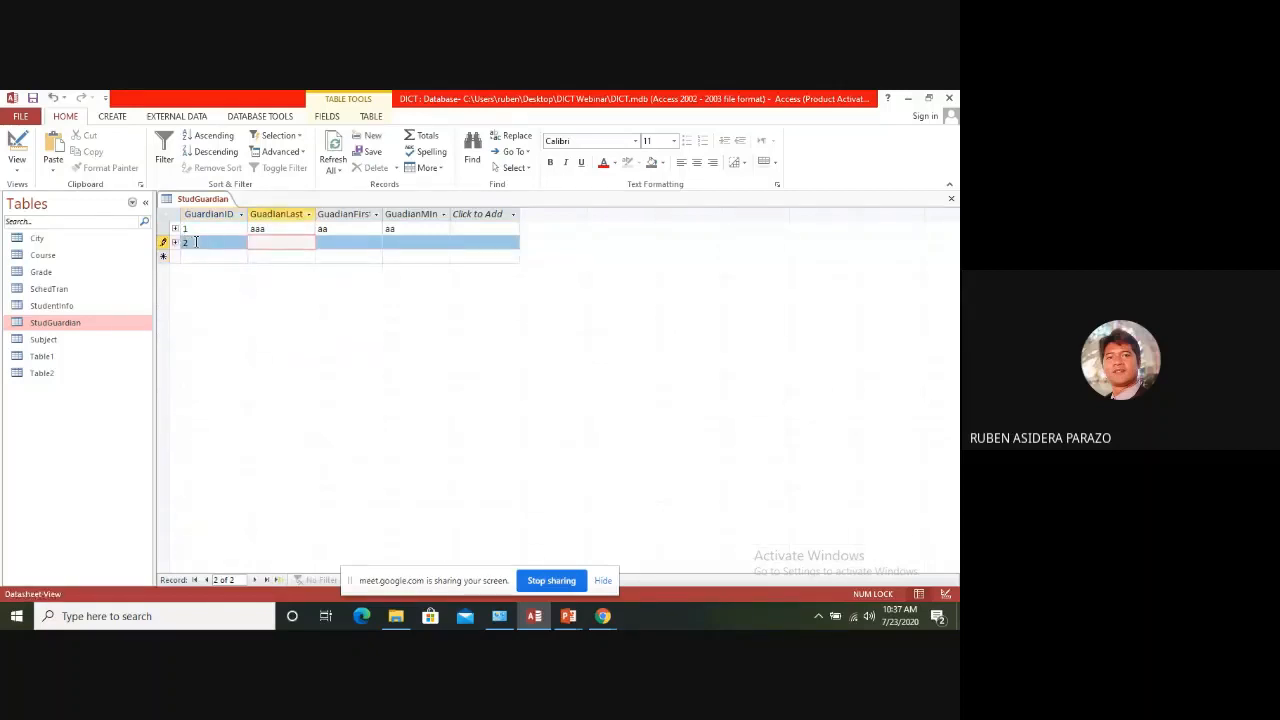
pyautogui.write('bb')
pyautogui.press('Tab')
pyautogui.write('bb')
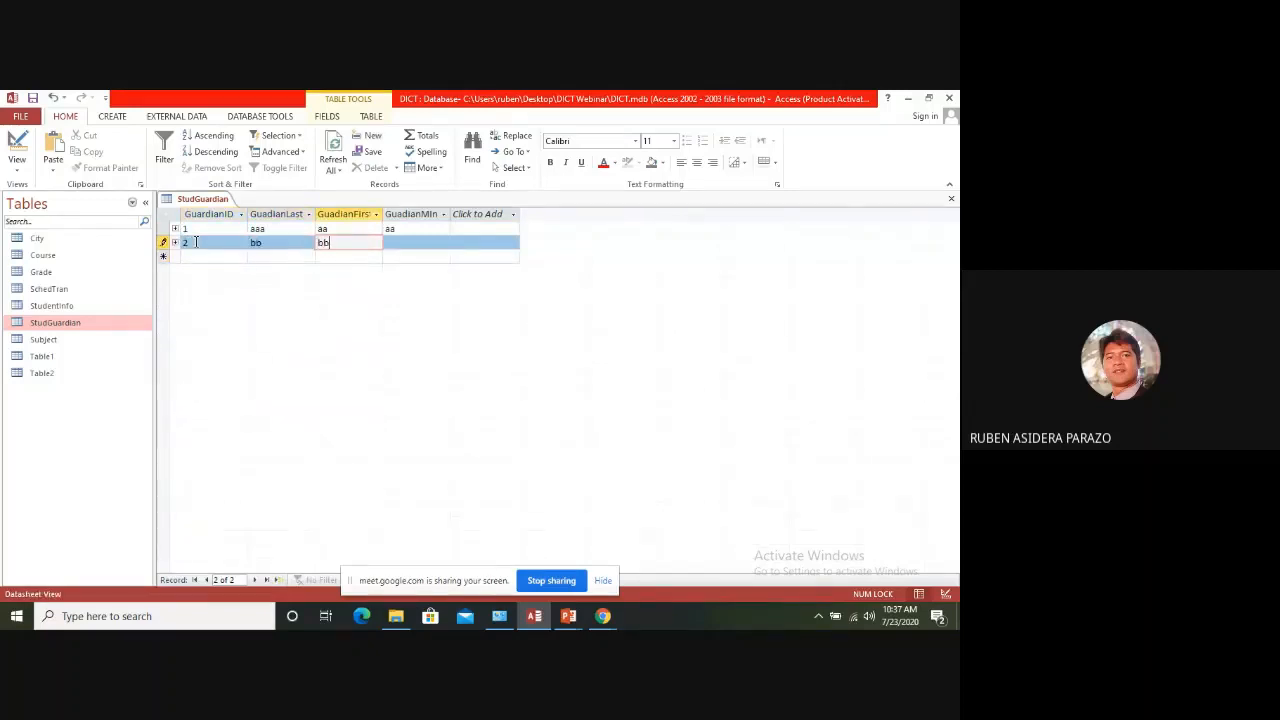
pyautogui.press('Tab')
pyautogui.write('bb')
pyautogui.press('Tab')
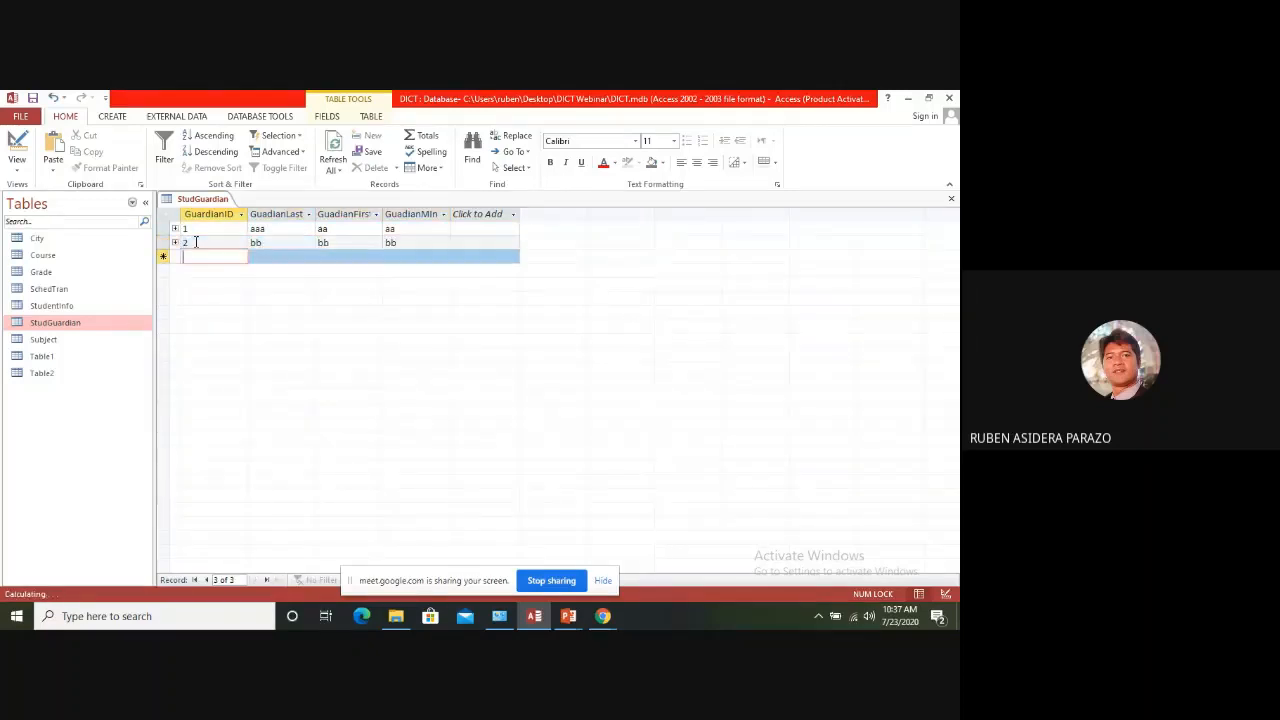
pyautogui.click(951, 199)
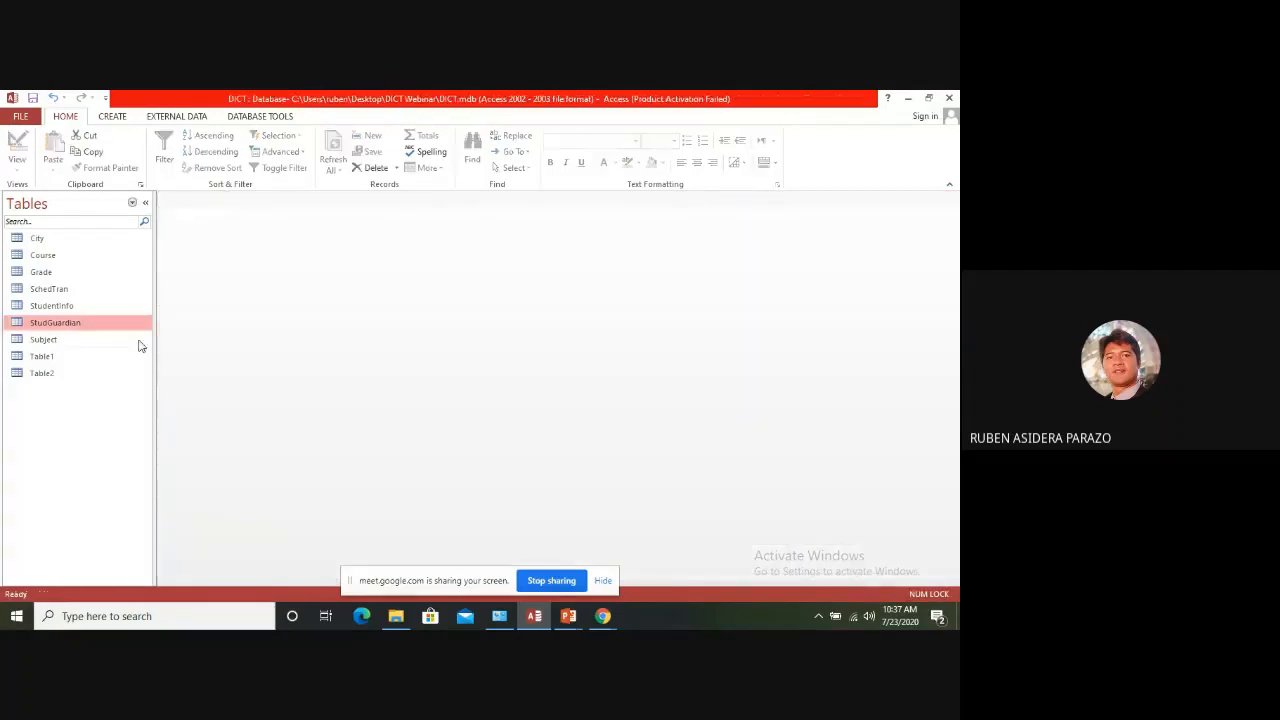
# Examine the students linked to Paniqui in the City table and close the table
pyautogui.doubleClick(40, 240)
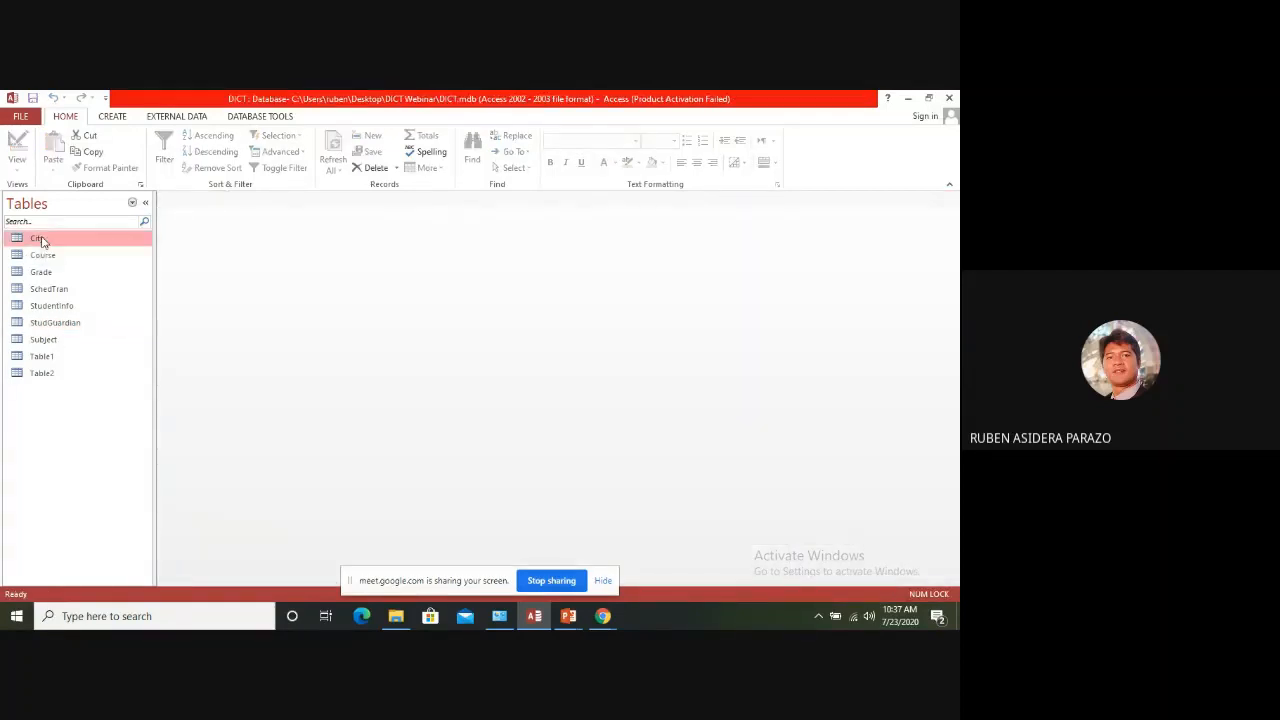
pyautogui.click(176, 244)
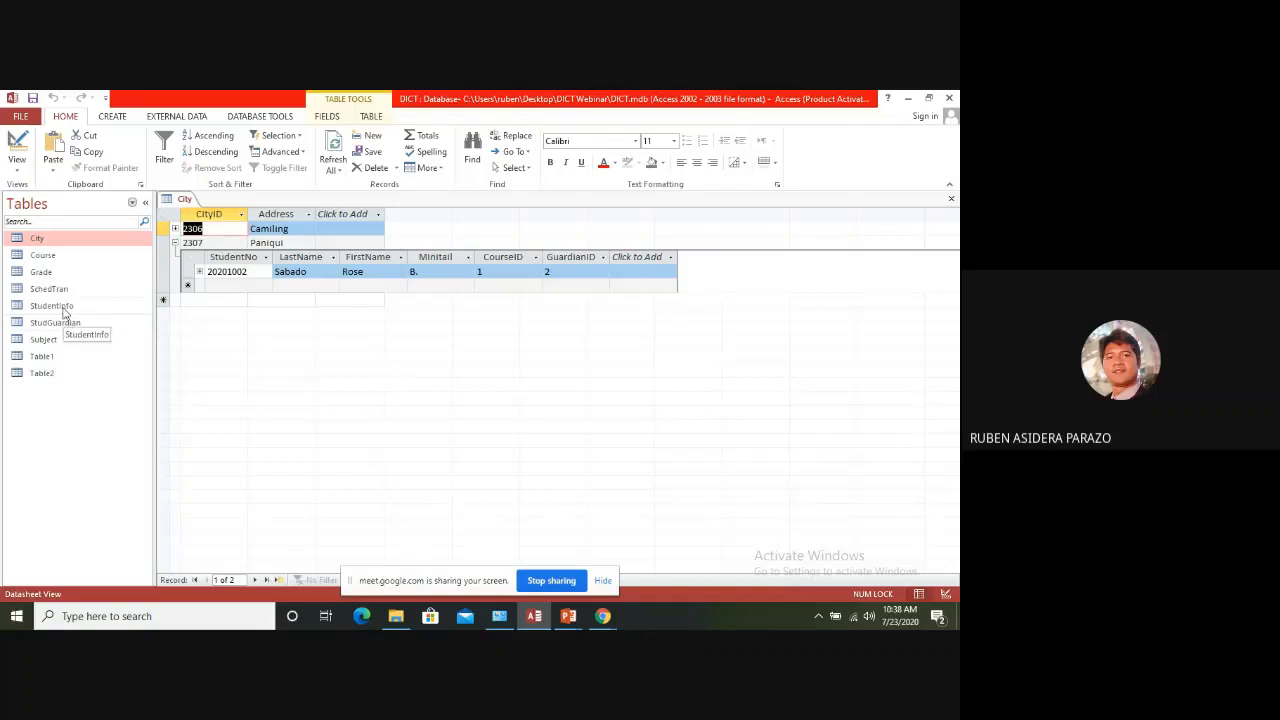
pyautogui.click(175, 243)
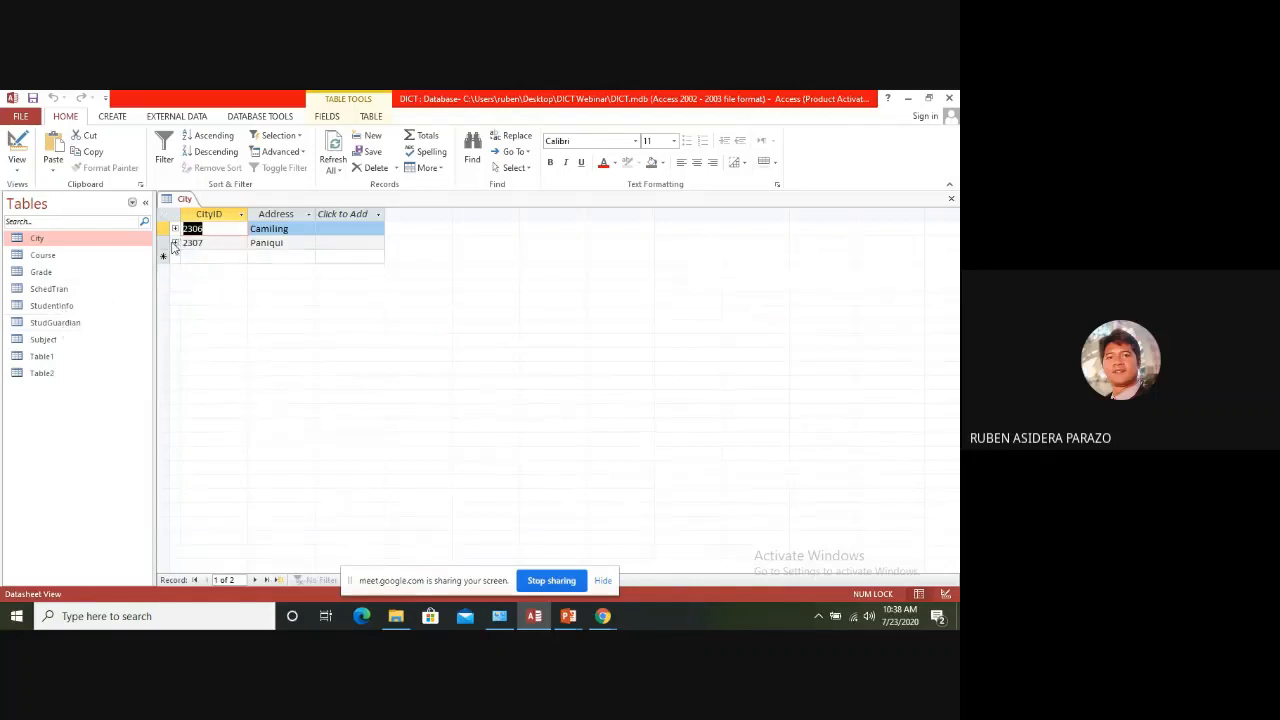
pyautogui.click(175, 243)
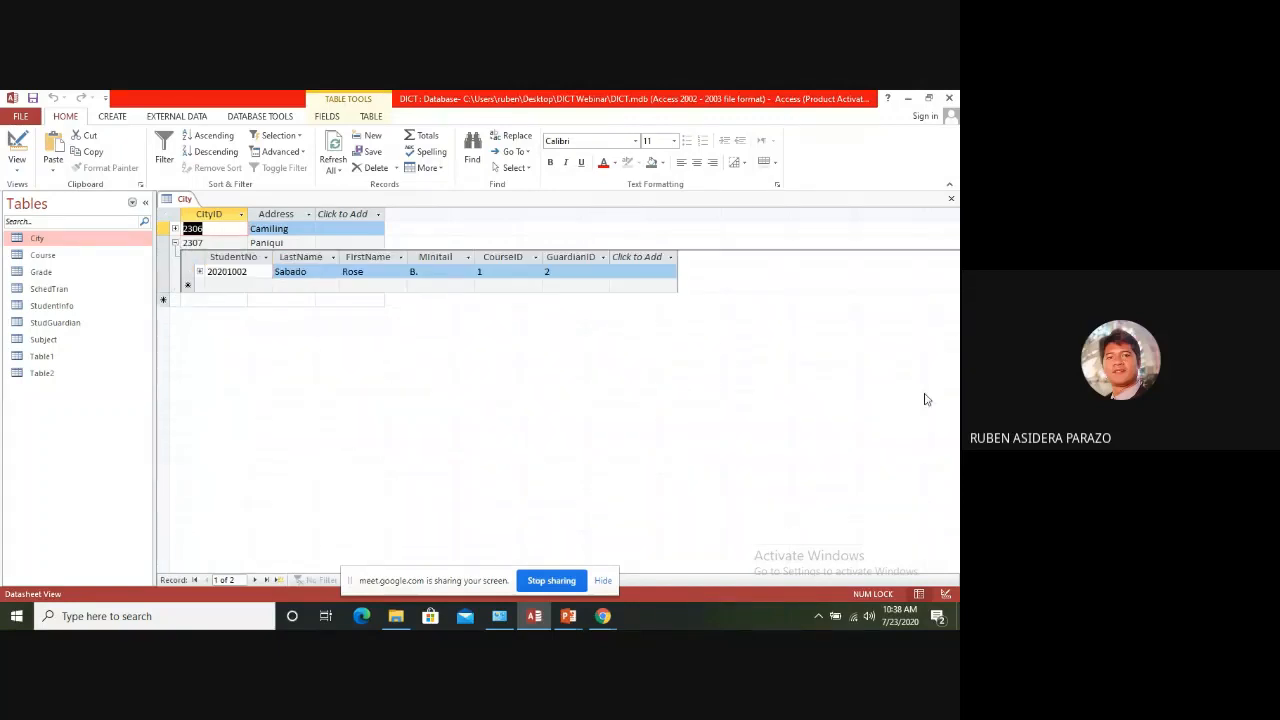
pyautogui.click(951, 198)
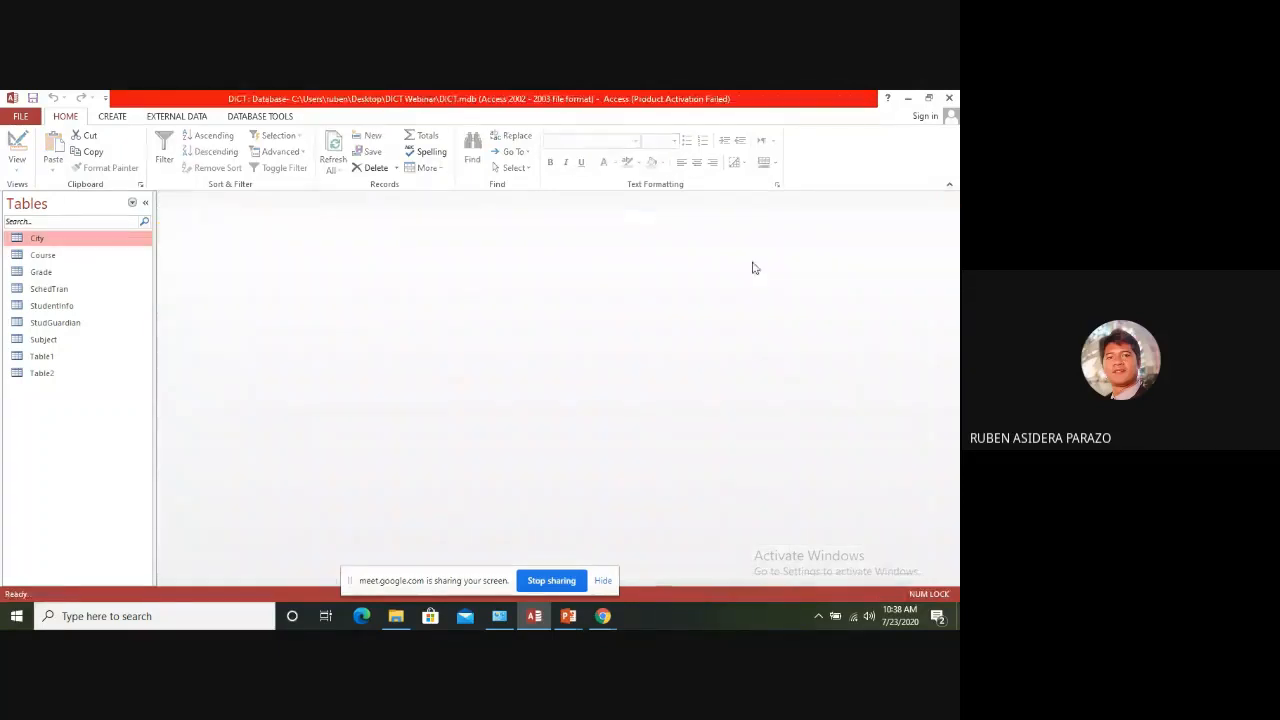
# Switch to the running PowerPoint slide show and advance to the Many to Many slide
pyautogui.moveTo(576, 598)
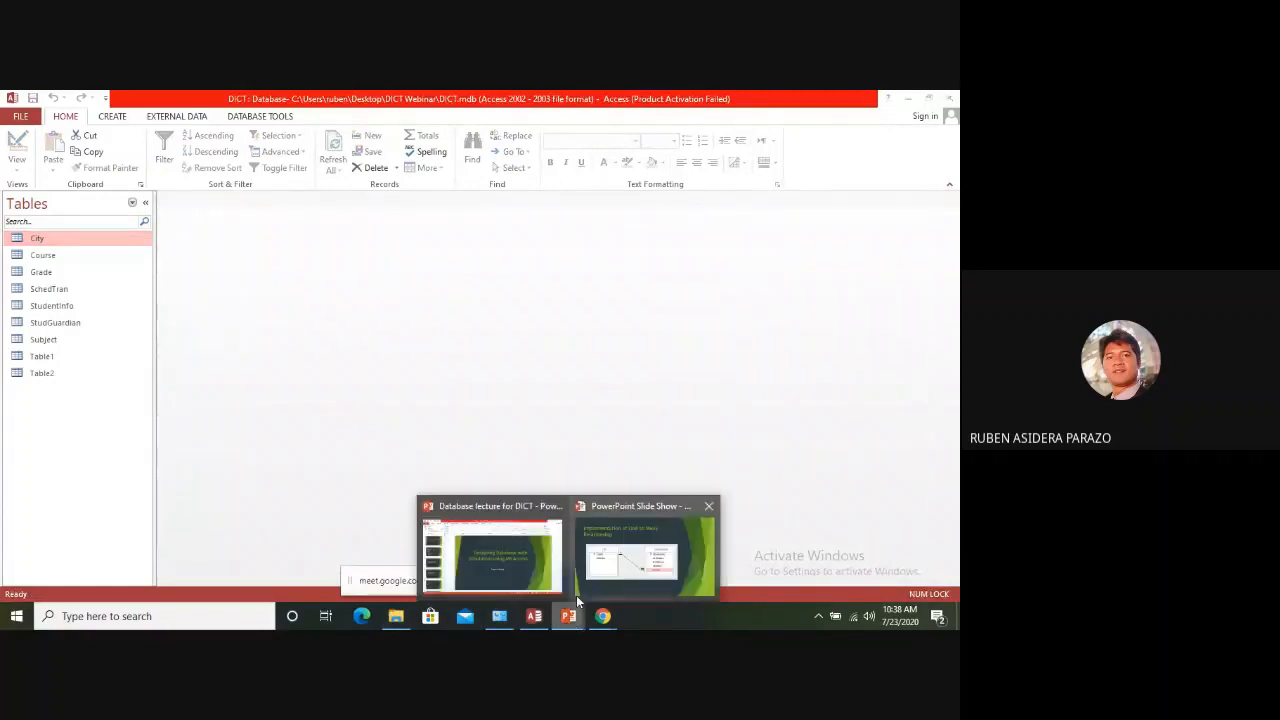
pyautogui.click(606, 560)
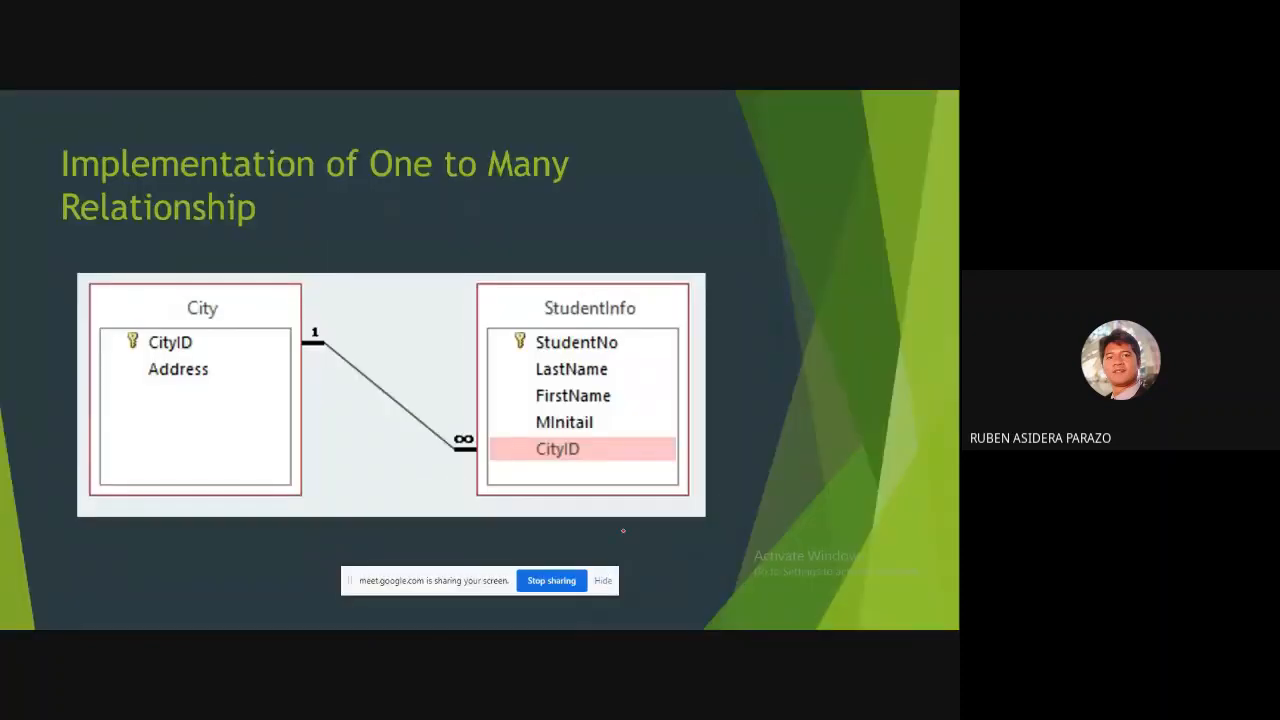
pyautogui.click(622, 531)
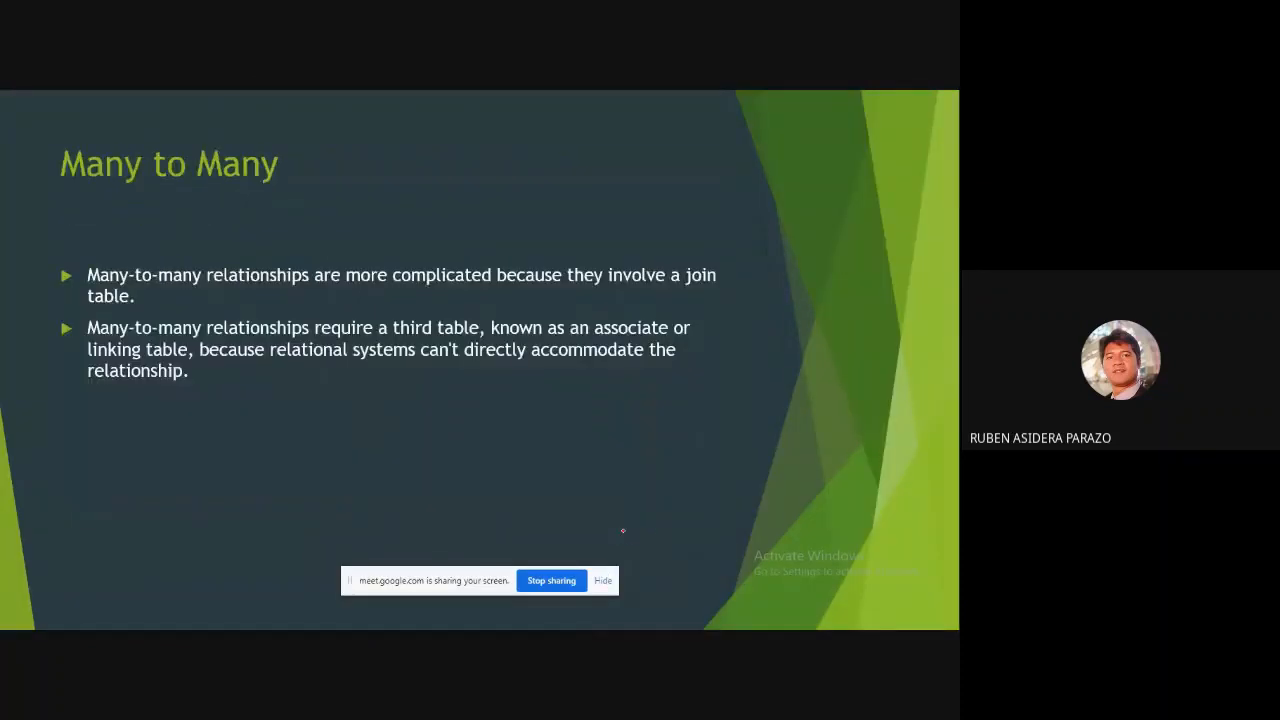
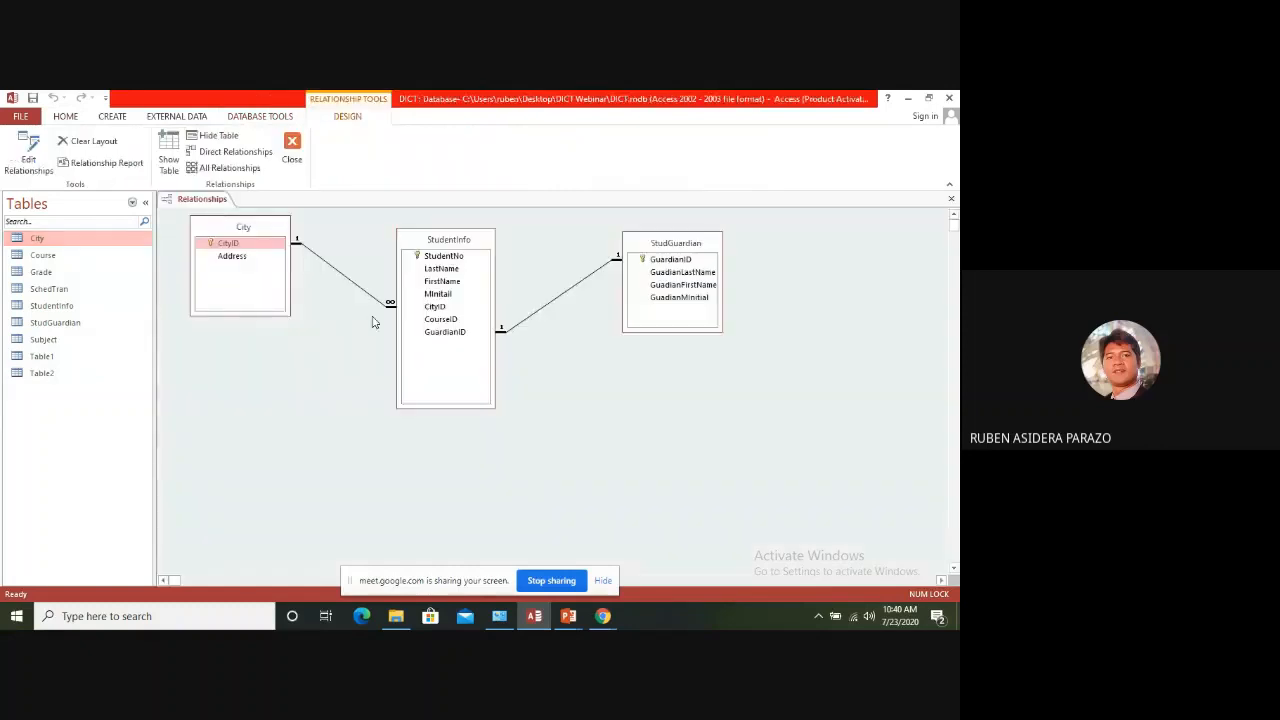
# Add the Subject and SchedTran tables to the Relationships layout
pyautogui.click(441, 241)
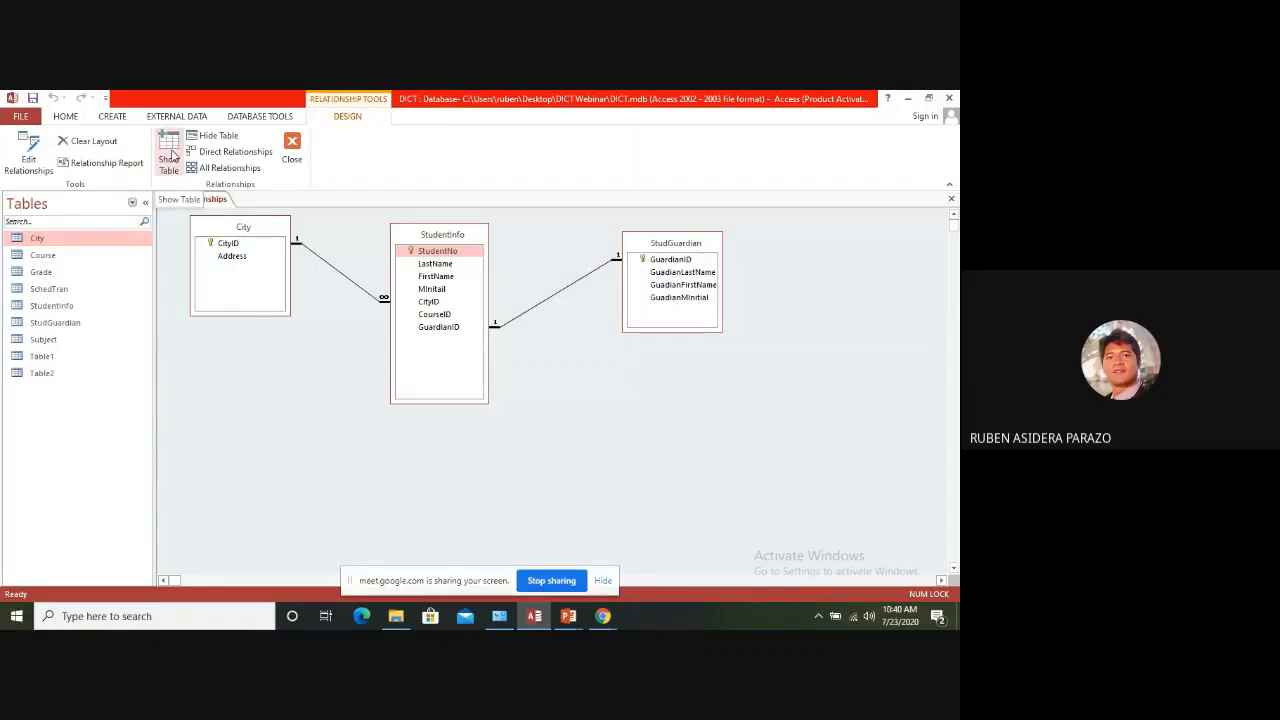
pyautogui.click(170, 155)
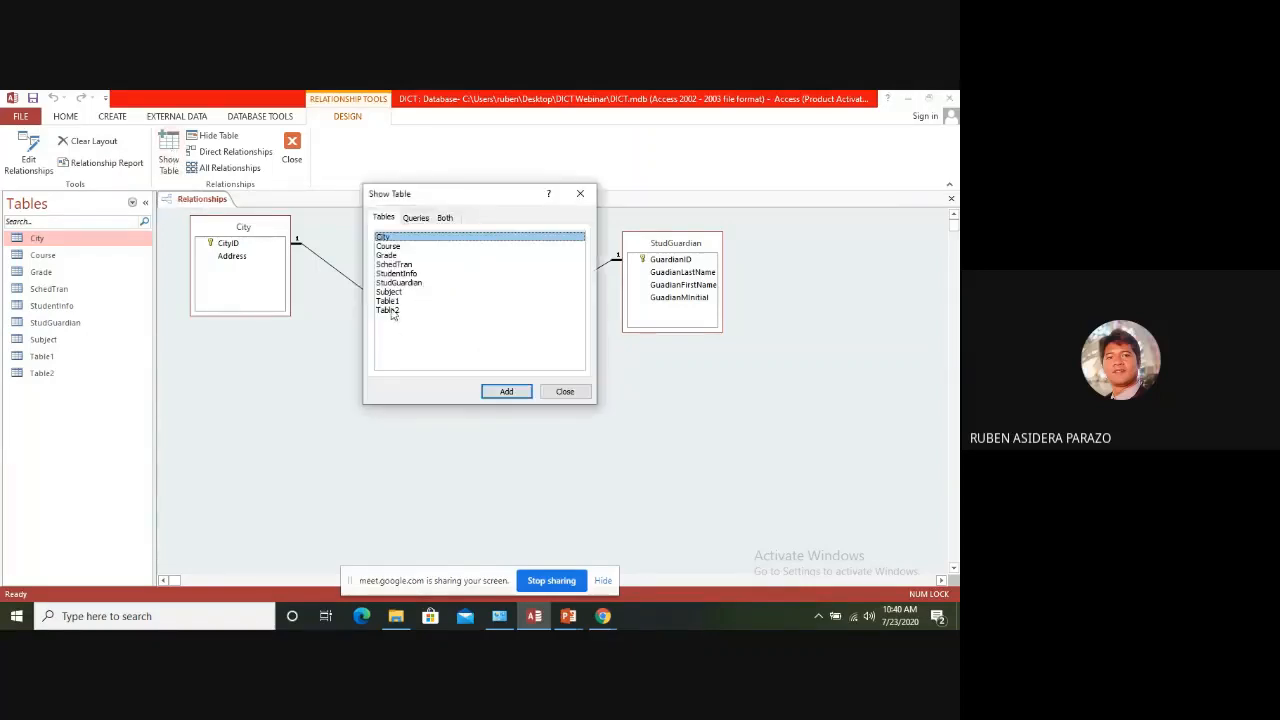
pyautogui.moveTo(446, 200); pyautogui.dragTo(576, 206)
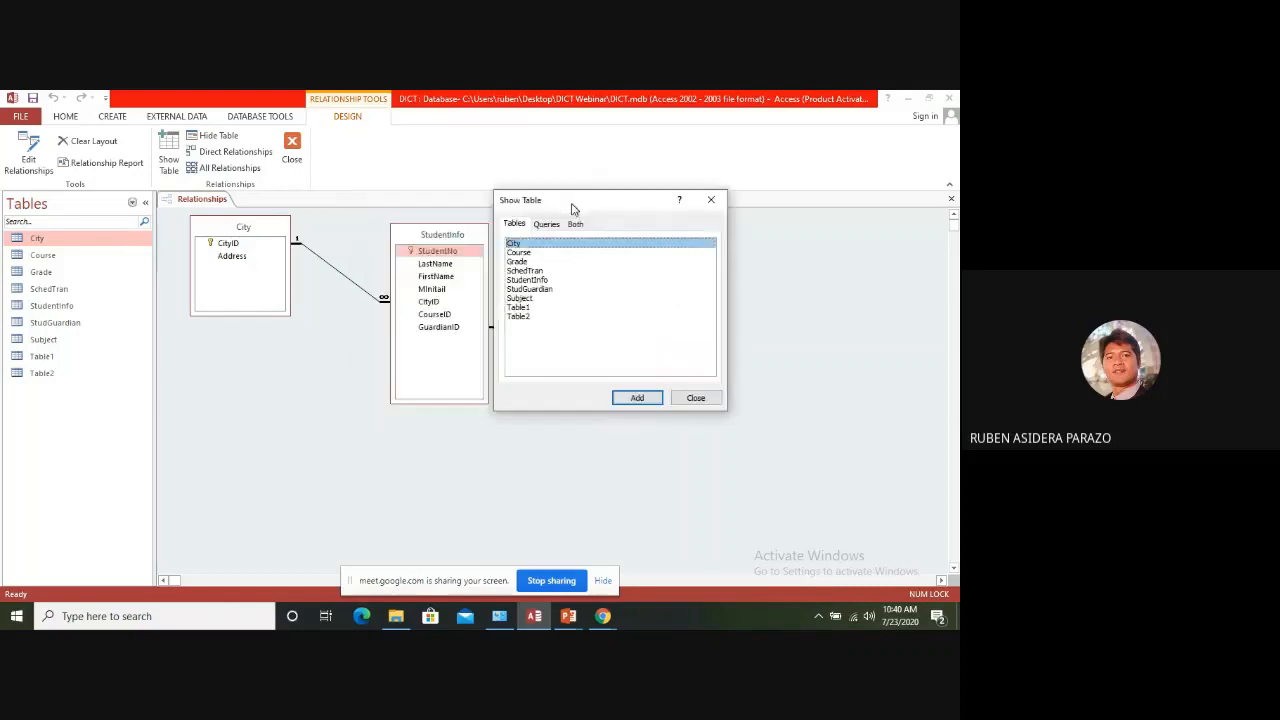
pyautogui.click(522, 298)
pyautogui.click(637, 398)
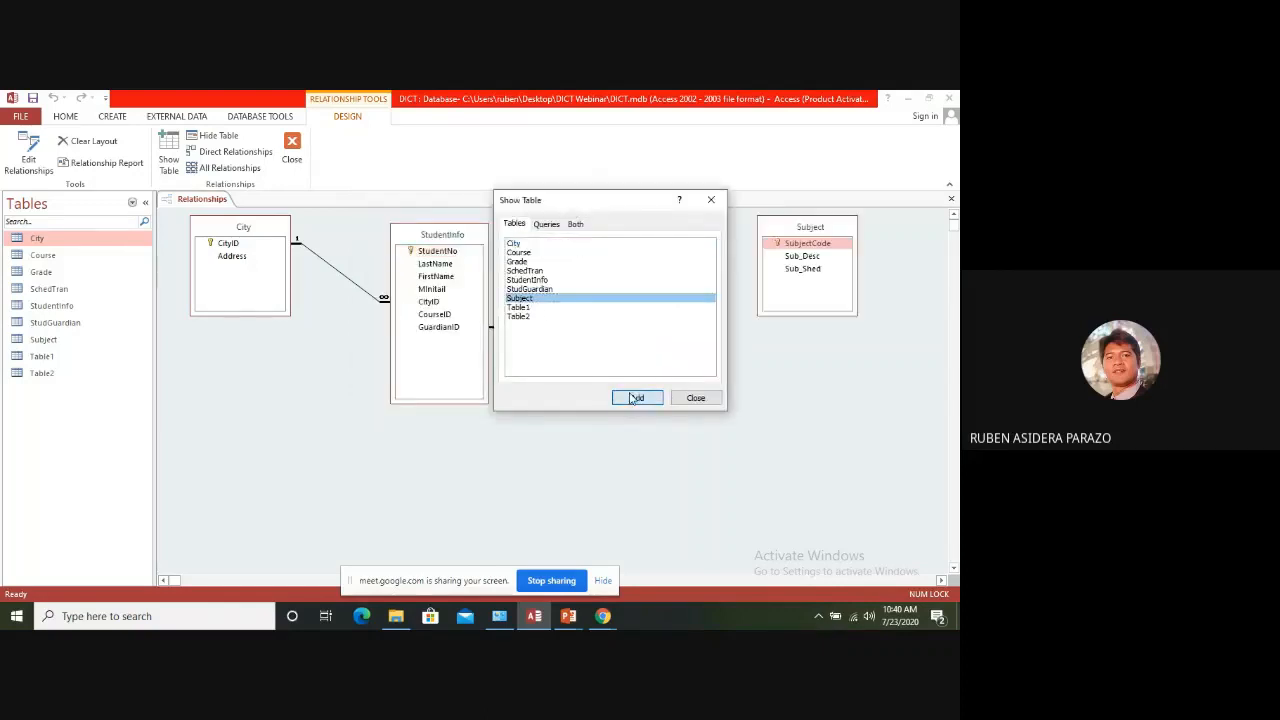
pyautogui.click(530, 271)
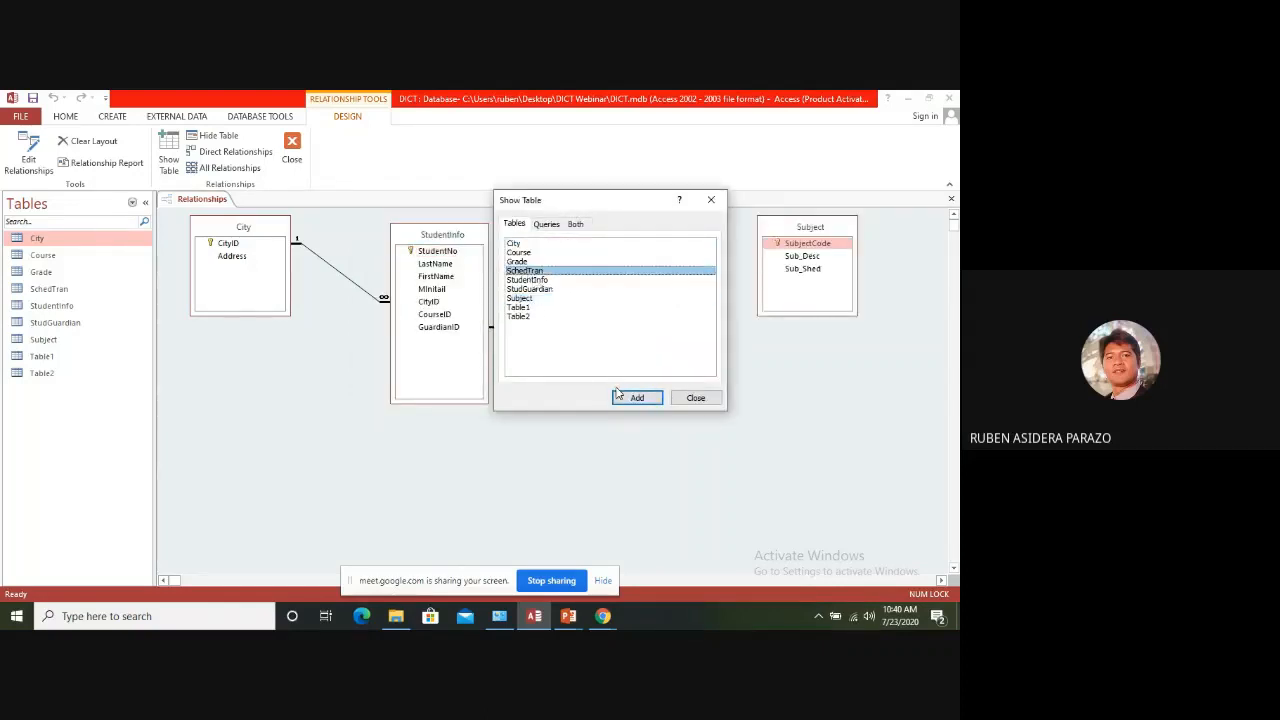
pyautogui.click(634, 398)
pyautogui.click(690, 398)
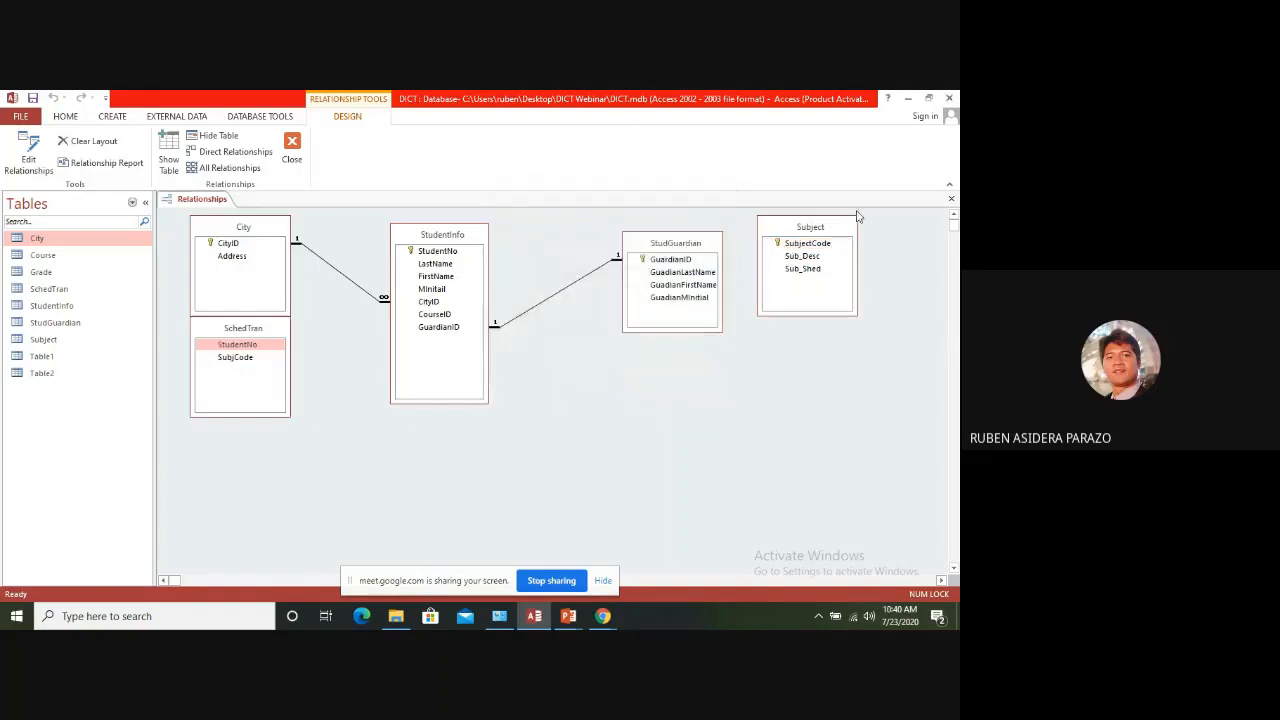
# Arrange the layout with StudGuardian in the upper corner, SchedTran below StudentInfo, and Subject between StudentInfo and StudGuardian, slightly lower
pyautogui.moveTo(843, 236); pyautogui.dragTo(762, 339)
pyautogui.moveTo(272, 329); pyautogui.dragTo(623, 425)
pyautogui.moveTo(749, 337); pyautogui.dragTo(777, 350)
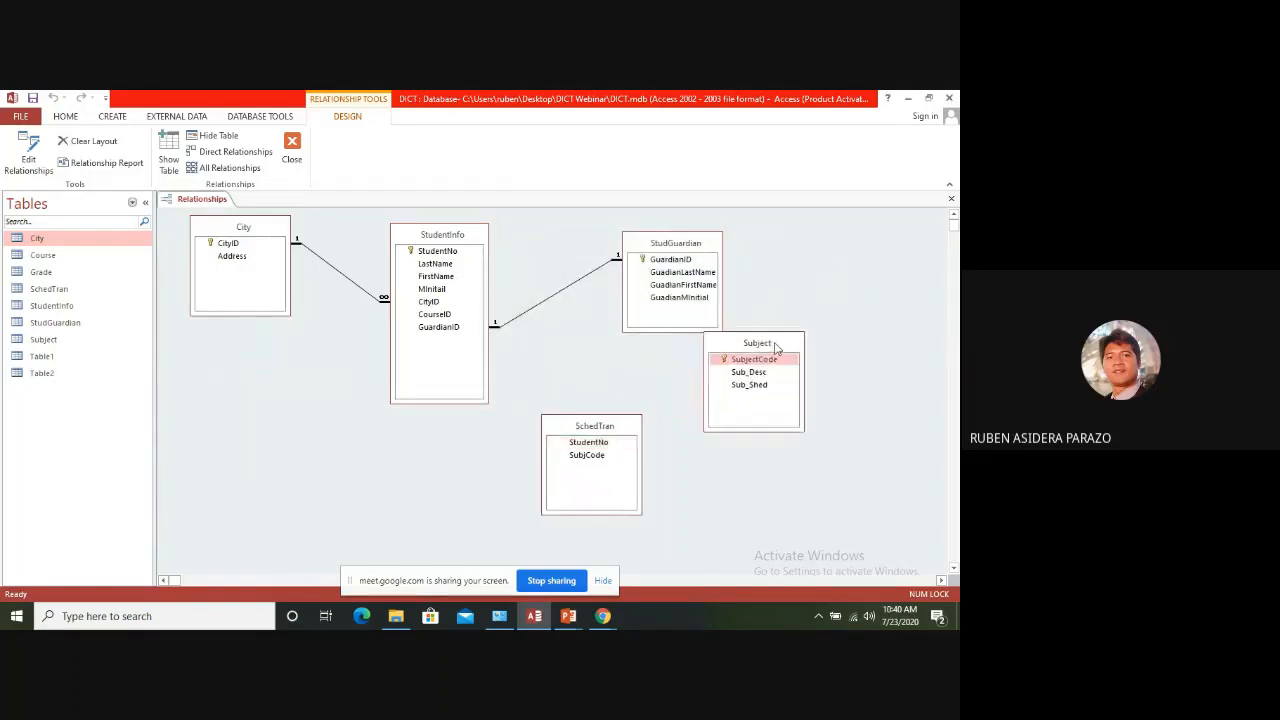
pyautogui.moveTo(684, 252); pyautogui.dragTo(768, 230)
pyautogui.moveTo(752, 358); pyautogui.dragTo(654, 336)
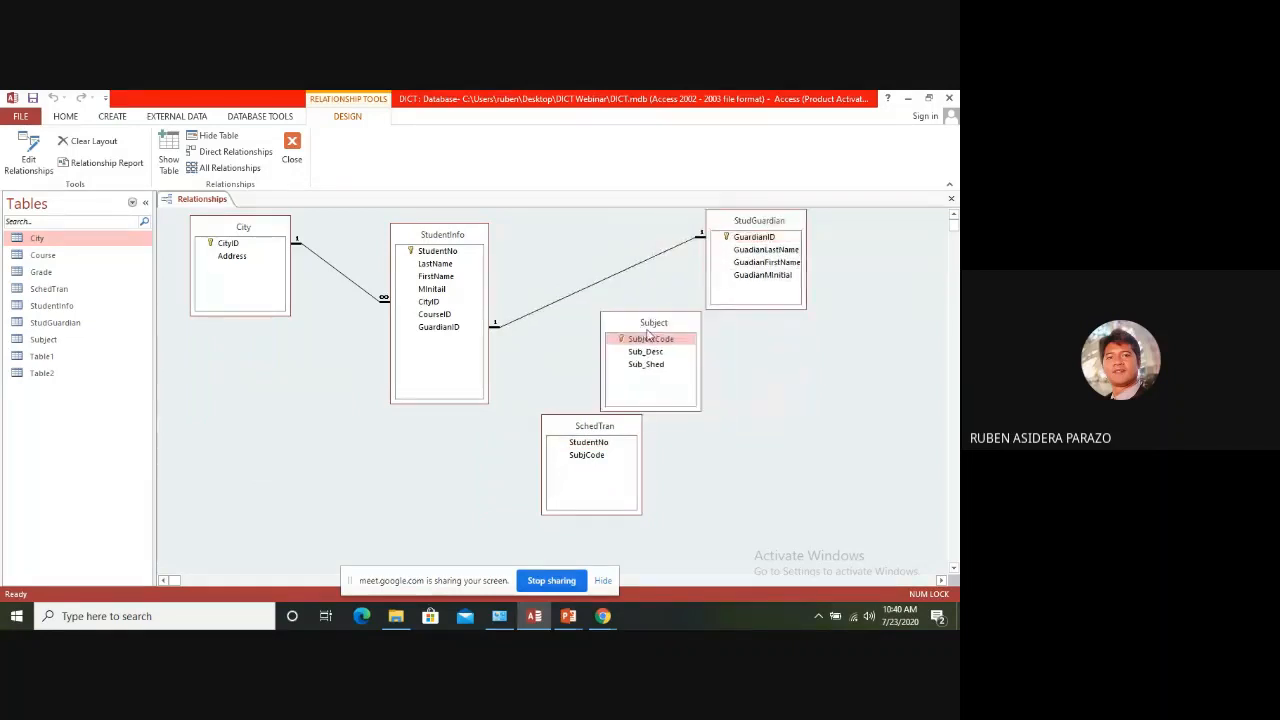
pyautogui.moveTo(578, 426); pyautogui.dragTo(590, 378)
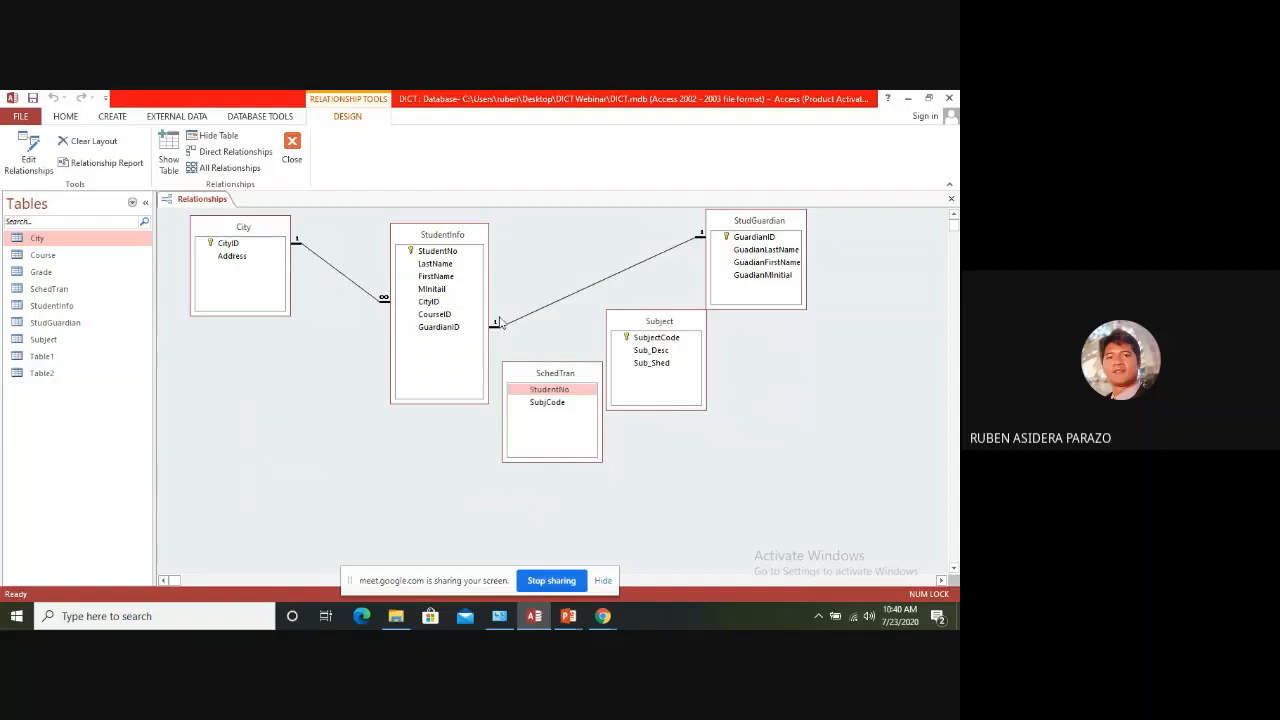
pyautogui.moveTo(674, 335); pyautogui.dragTo(705, 365)
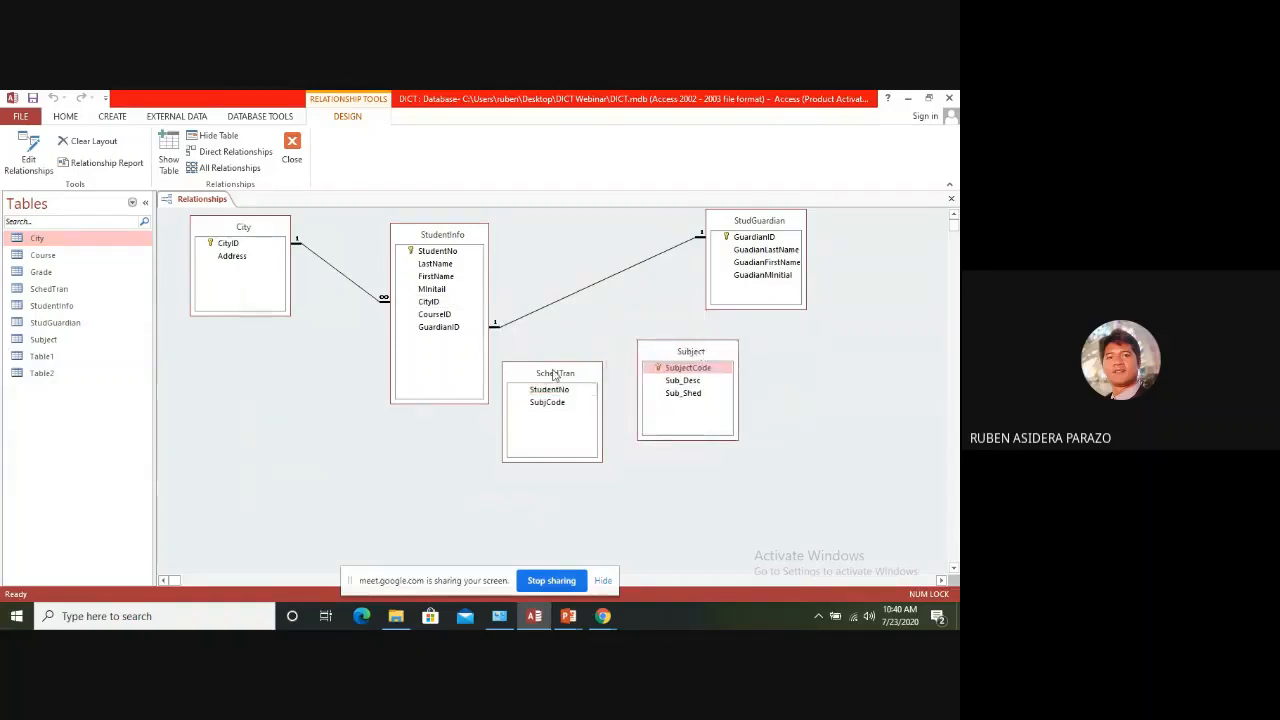
pyautogui.moveTo(550, 382); pyautogui.dragTo(471, 457)
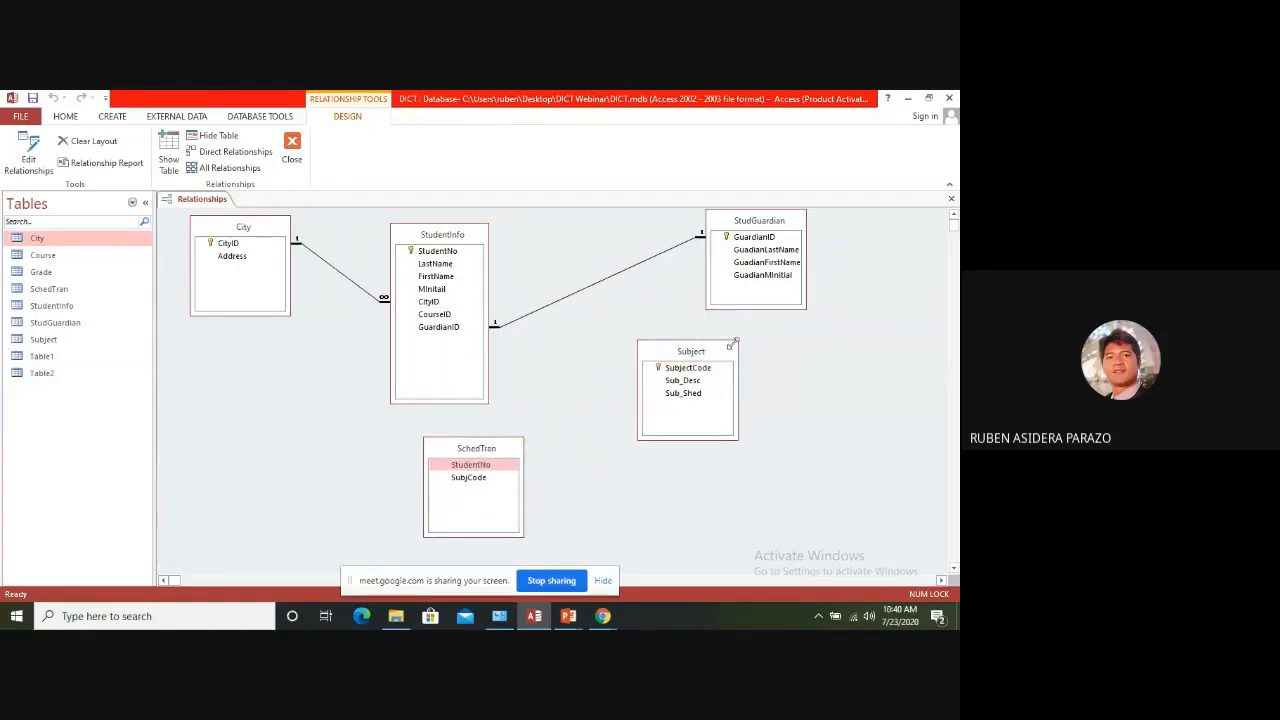
pyautogui.moveTo(714, 350); pyautogui.dragTo(669, 358)
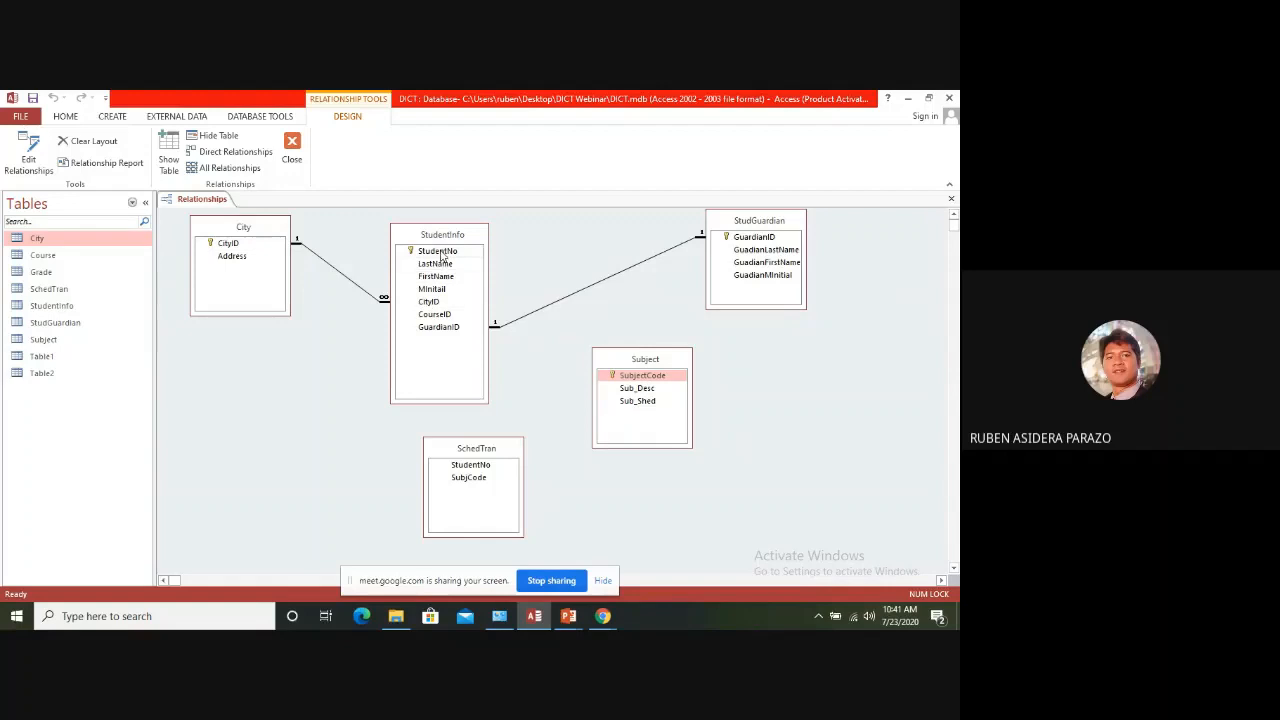
# Relate StudentNo in StudentInfo to StudentNo in SchedTran, enforcing referential integrity with cascade update of related fields
pyautogui.moveTo(440, 254); pyautogui.dragTo(458, 471)
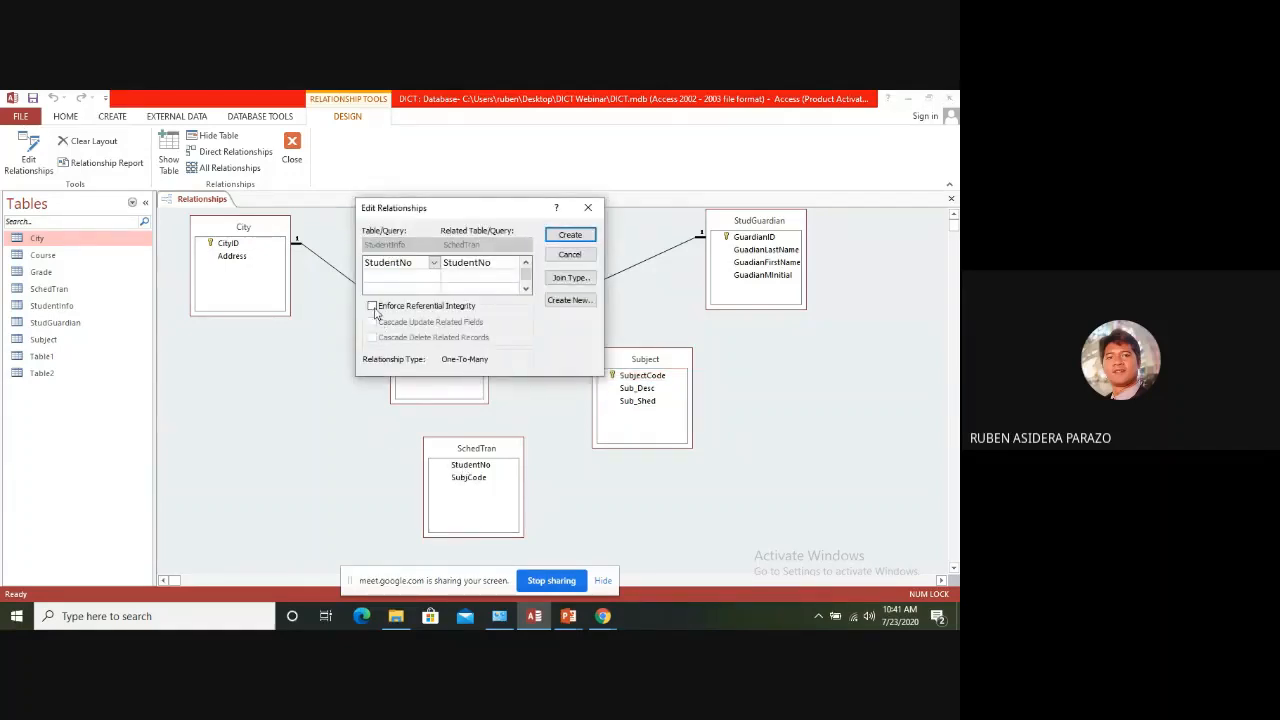
pyautogui.click(372, 307)
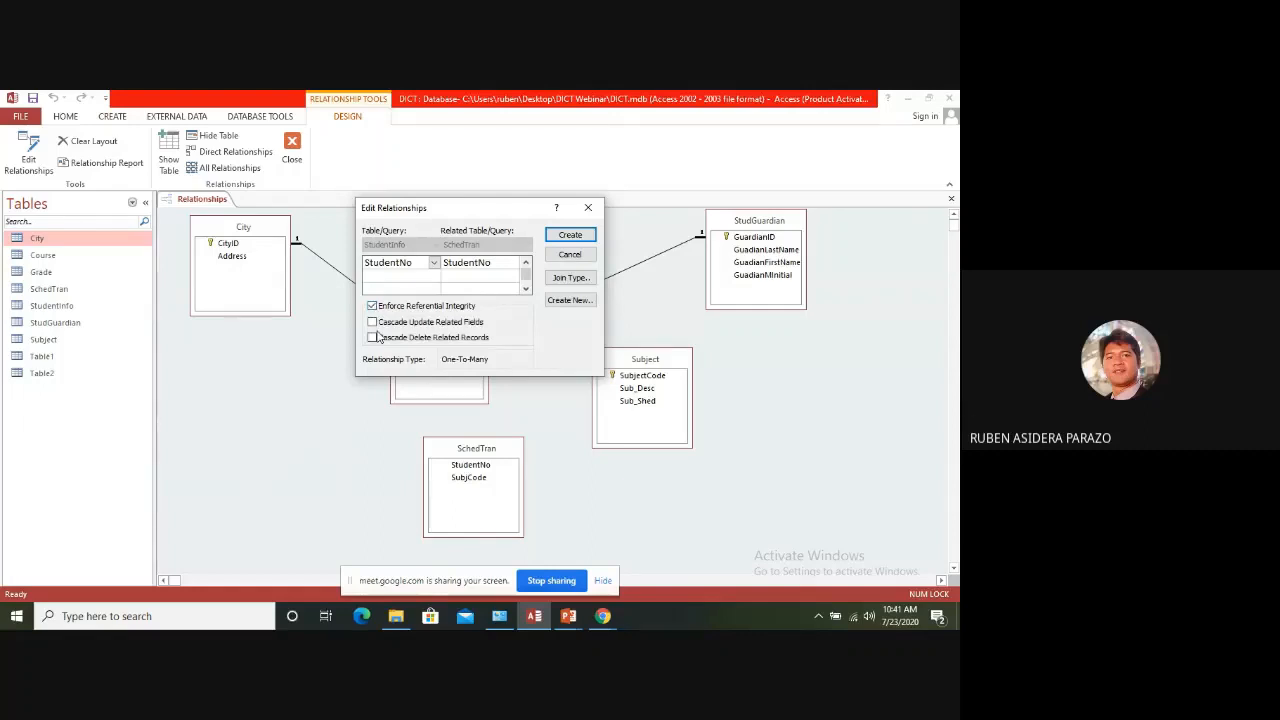
pyautogui.click(371, 322)
pyautogui.click(570, 234)
# Reposition Subject below StudGuardian and place SchedTran between StudentInfo and Subject
pyautogui.moveTo(514, 451); pyautogui.dragTo(555, 407)
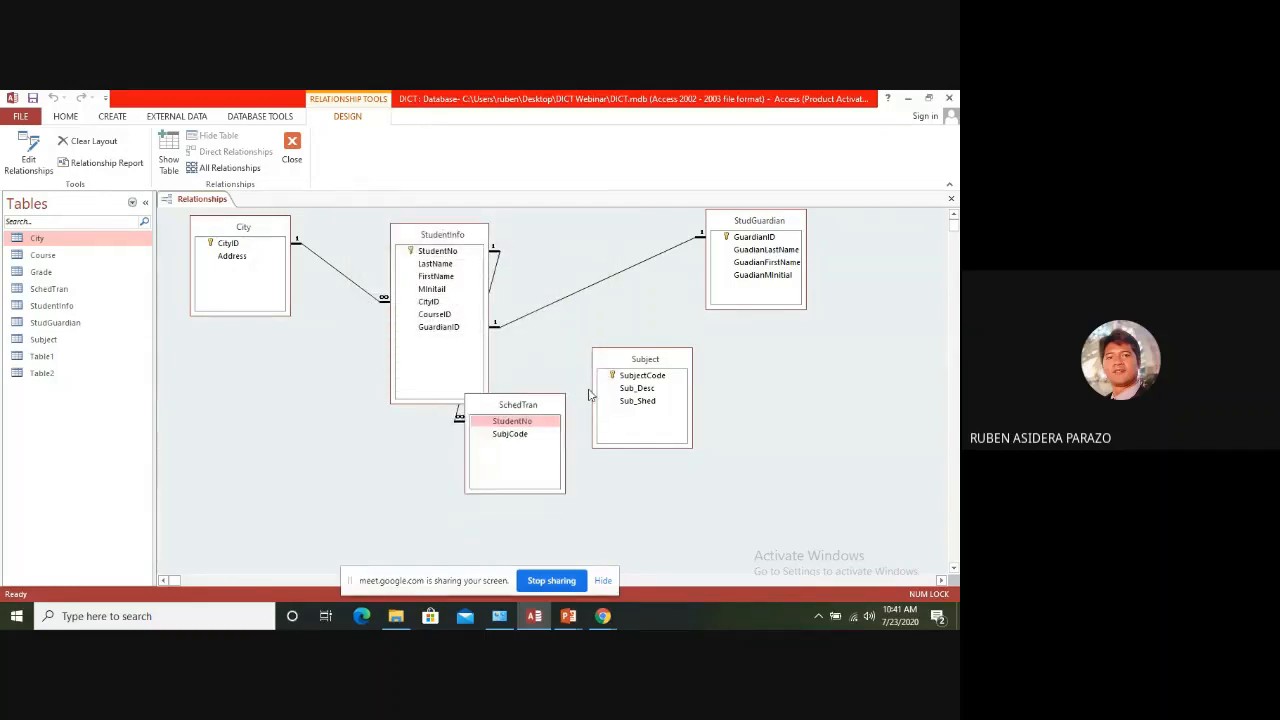
pyautogui.moveTo(628, 363); pyautogui.dragTo(734, 376)
pyautogui.moveTo(538, 410); pyautogui.dragTo(620, 383)
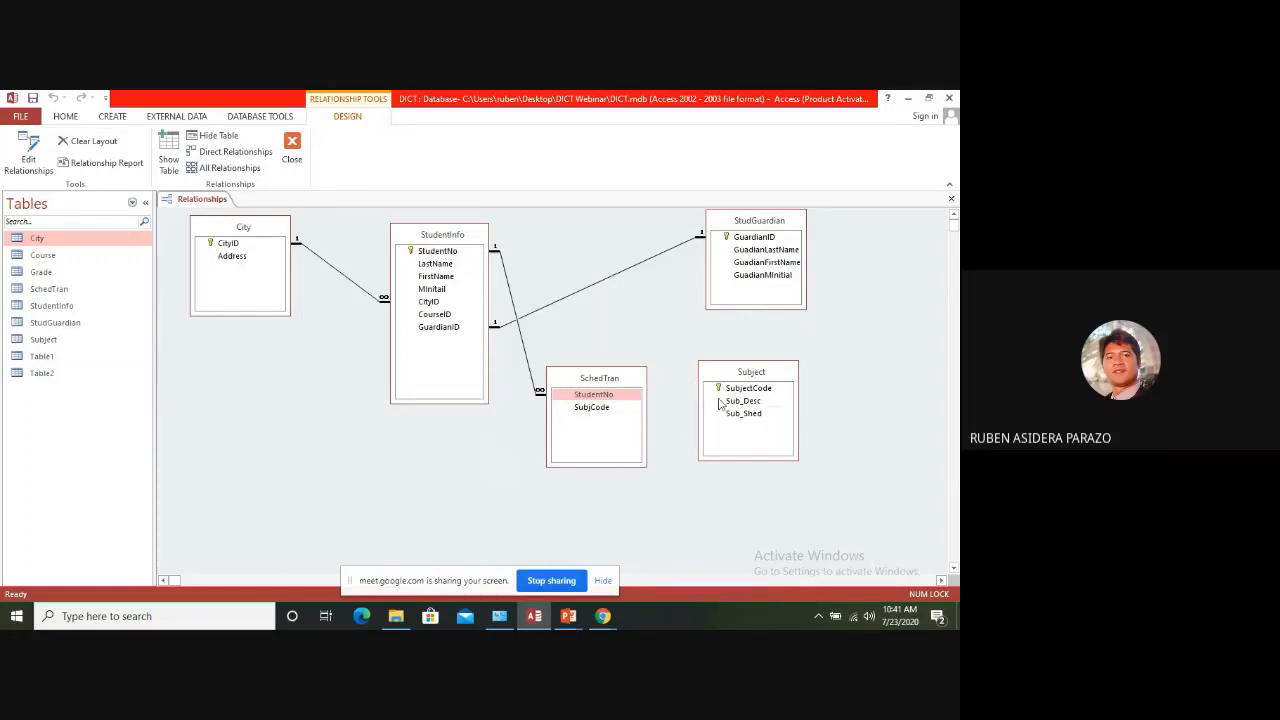
# Relate SubjectCode in Subject to SubjCode in SchedTran, enforcing referential integrity with cascade update and cascade delete
pyautogui.moveTo(728, 391); pyautogui.dragTo(600, 407)
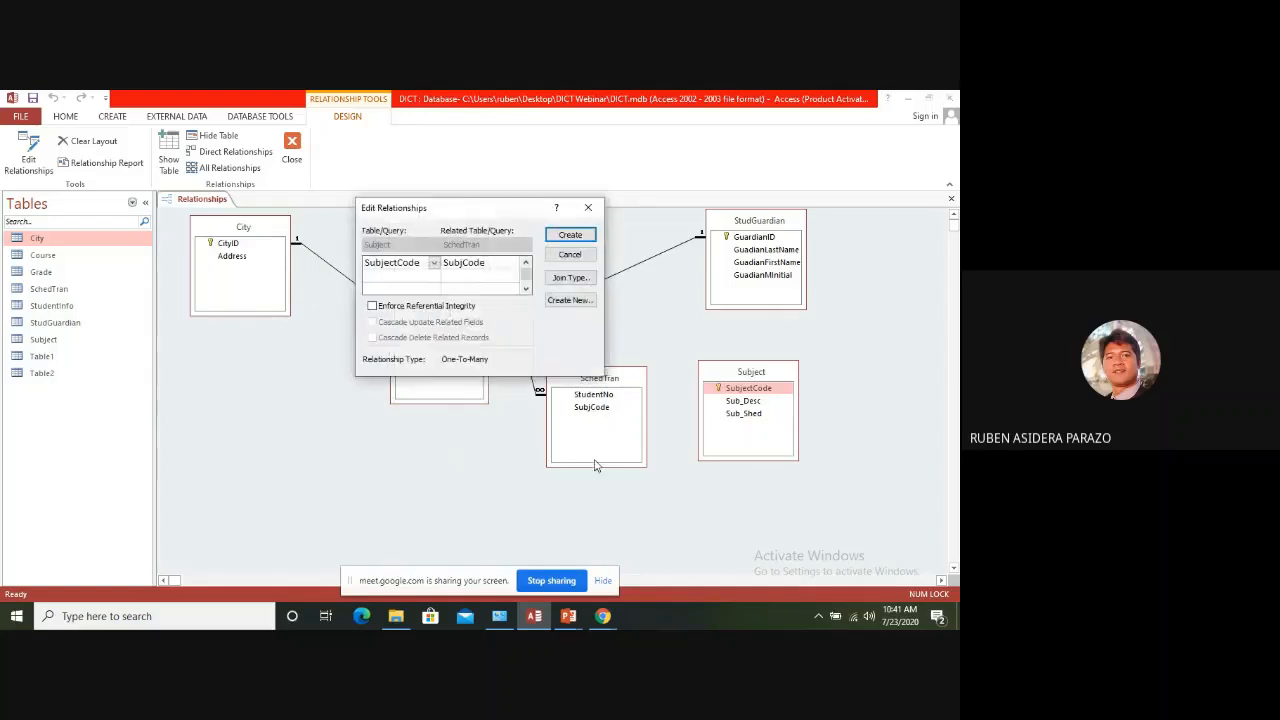
pyautogui.click(376, 307)
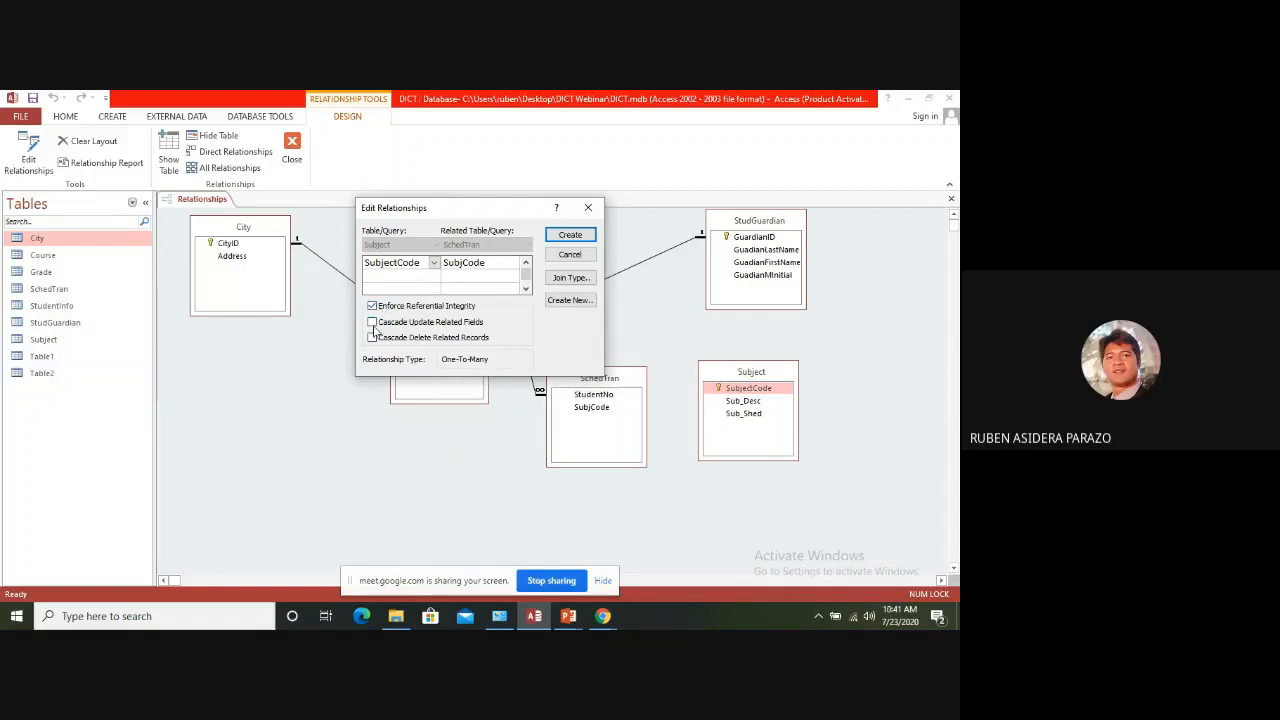
pyautogui.click(372, 322)
pyautogui.click(372, 338)
pyautogui.click(572, 235)
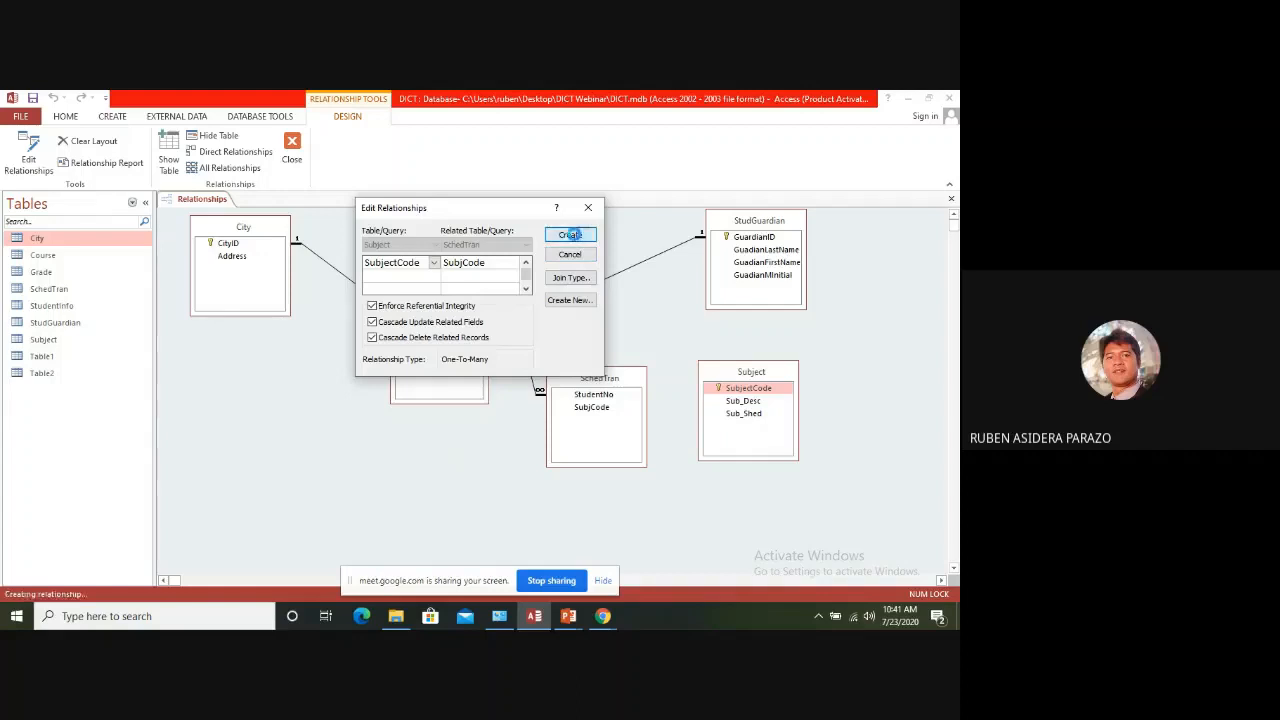
# Adjust the spacing of the SchedTran and Subject tables so their relationship line is clearly readable
pyautogui.moveTo(735, 380); pyautogui.dragTo(748, 376)
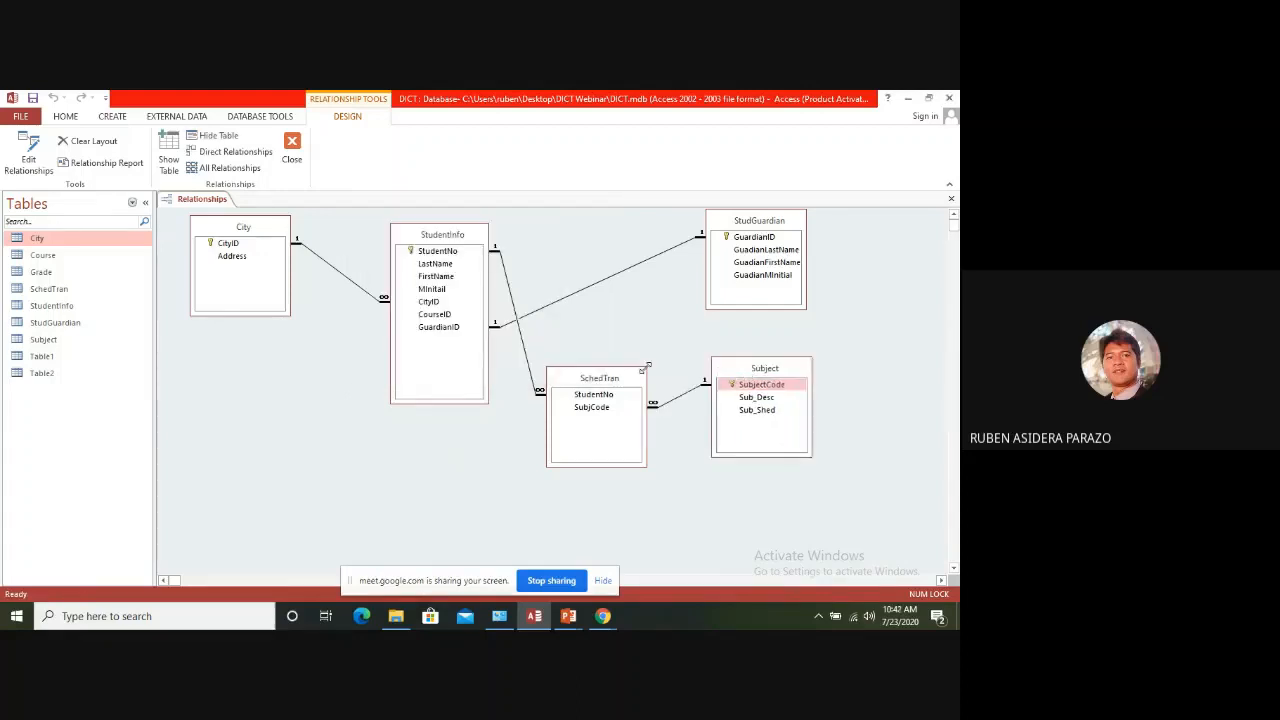
pyautogui.moveTo(630, 379); pyautogui.dragTo(644, 362)
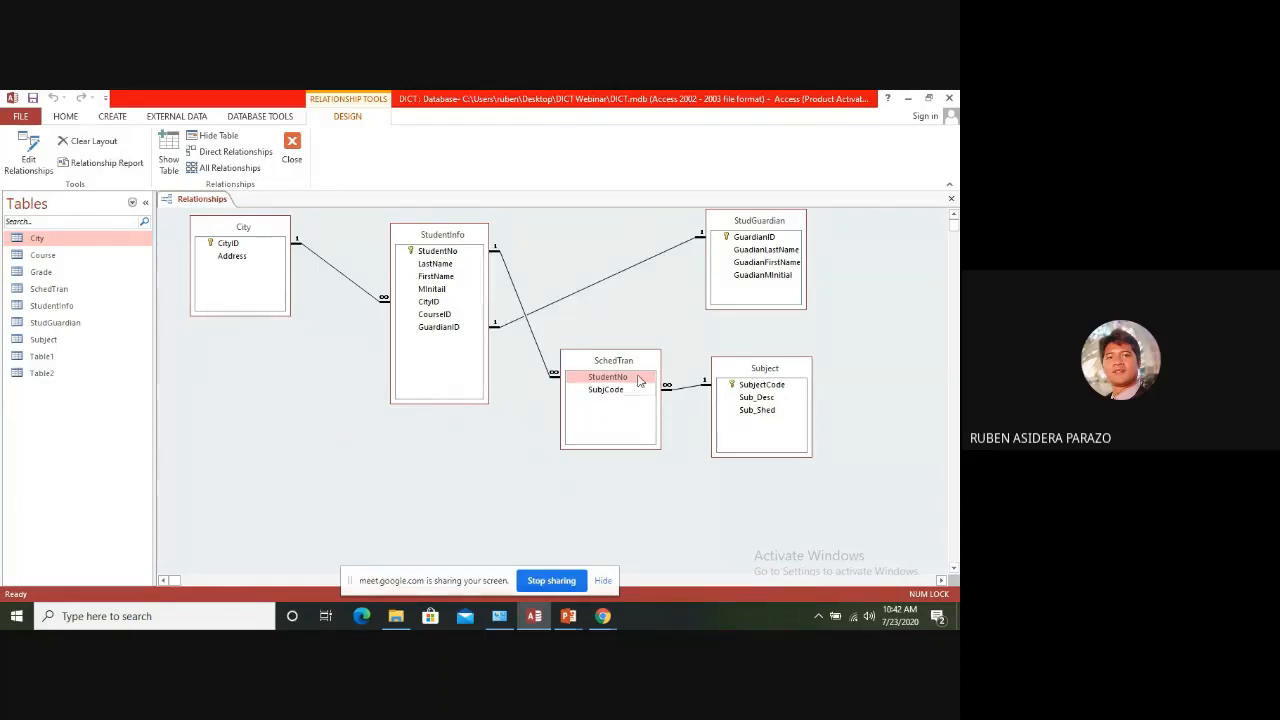
pyautogui.moveTo(638, 367)
pyautogui.mouseDown()
pyautogui.moveTo(600, 372)
pyautogui.moveTo(620, 372)
pyautogui.mouseUp()
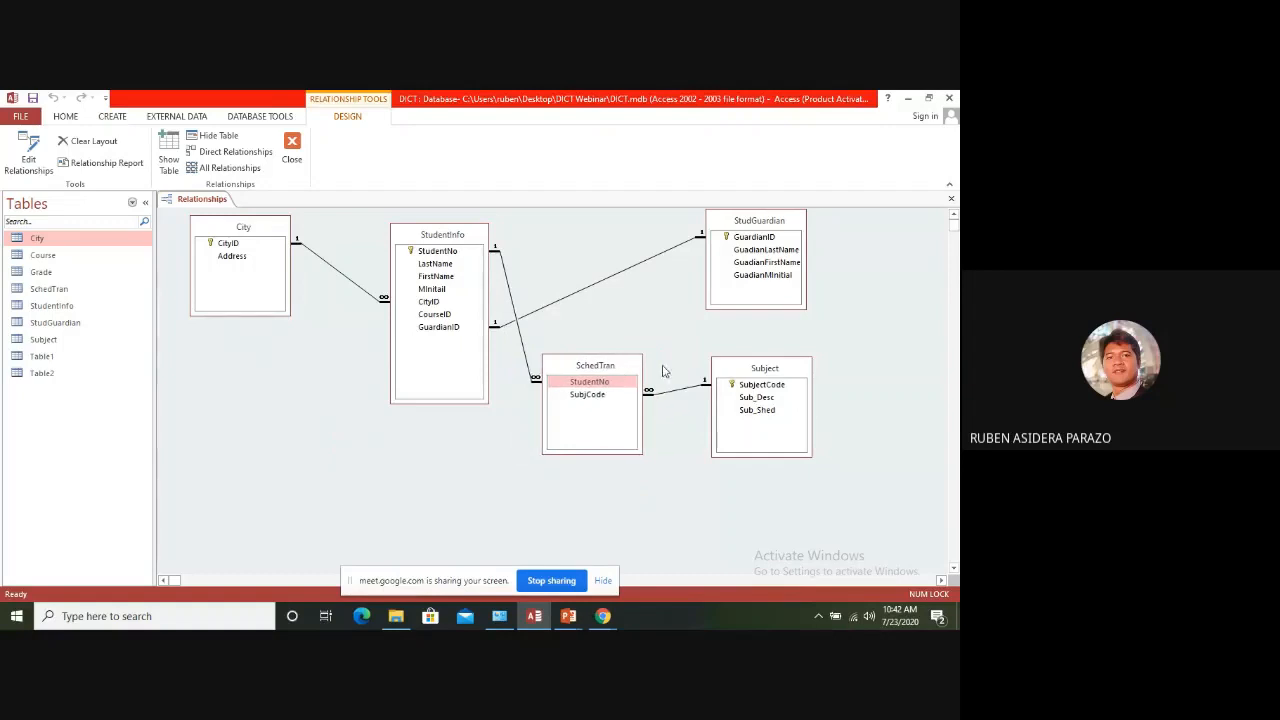
pyautogui.moveTo(741, 369); pyautogui.dragTo(725, 360)
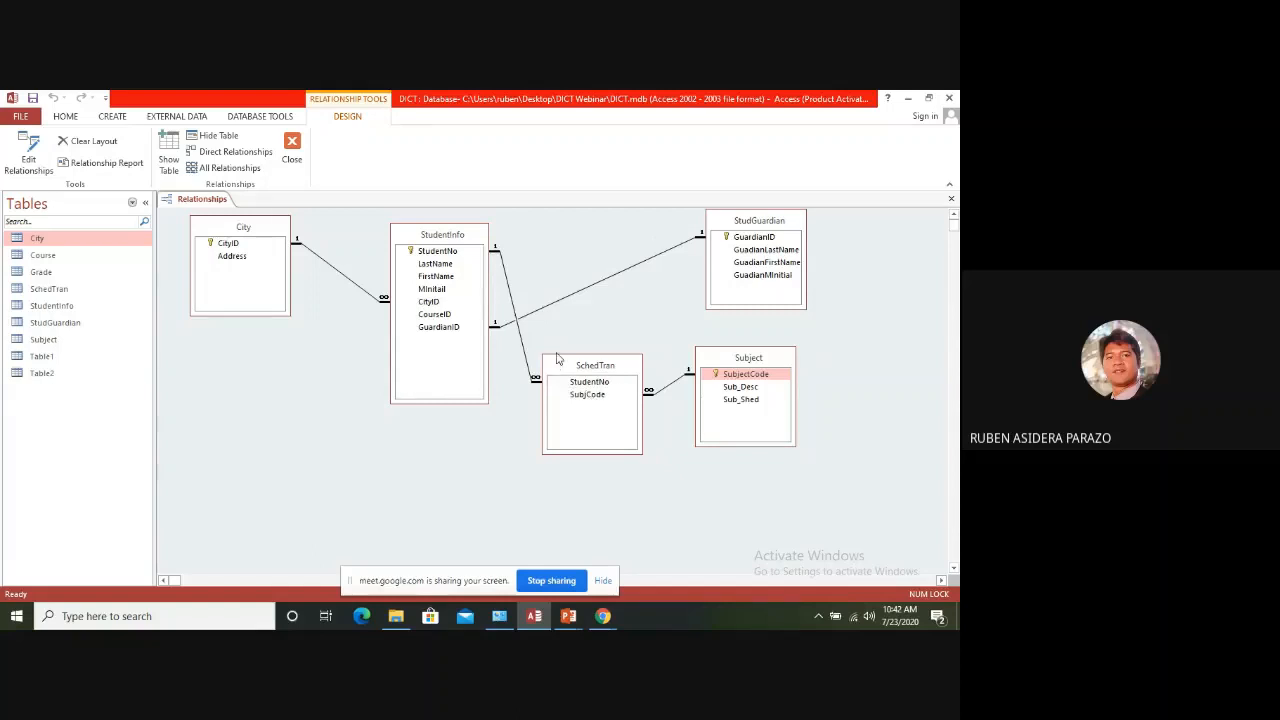
# Switch to the running PowerPoint slide show and advance to the Anomalies slide with the student and subject table
pyautogui.click(568, 616)
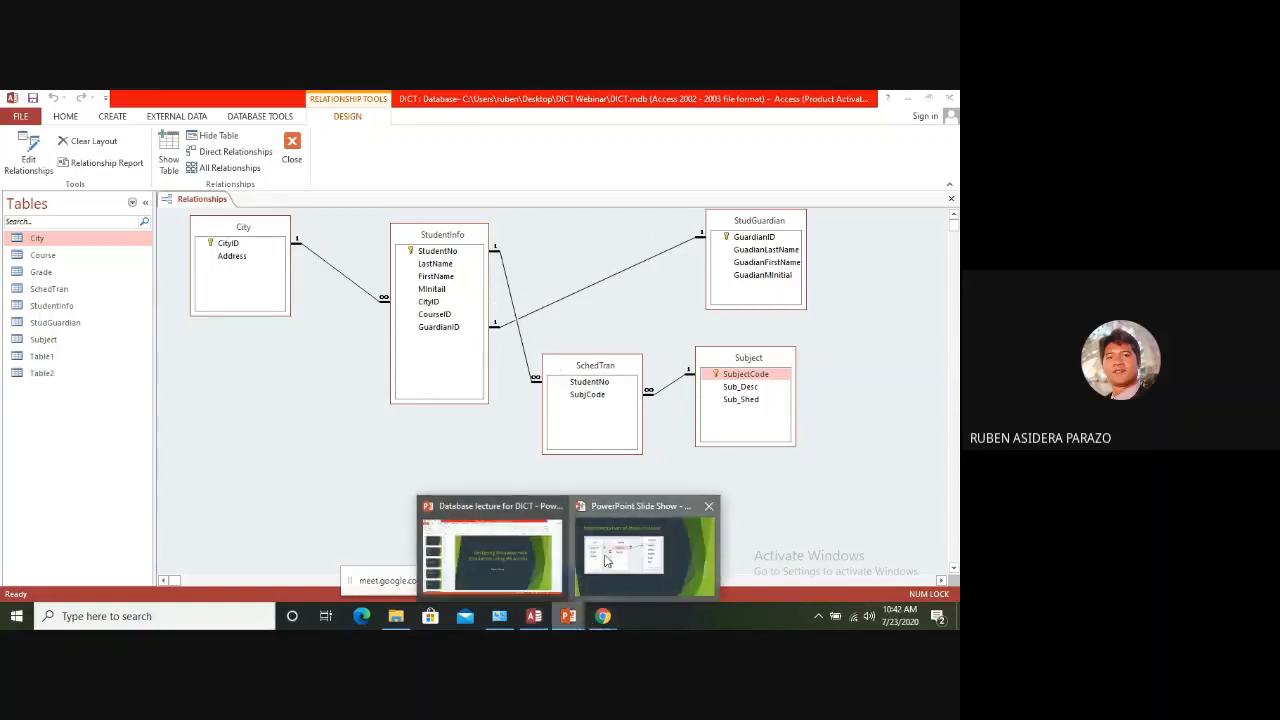
pyautogui.click(622, 555)
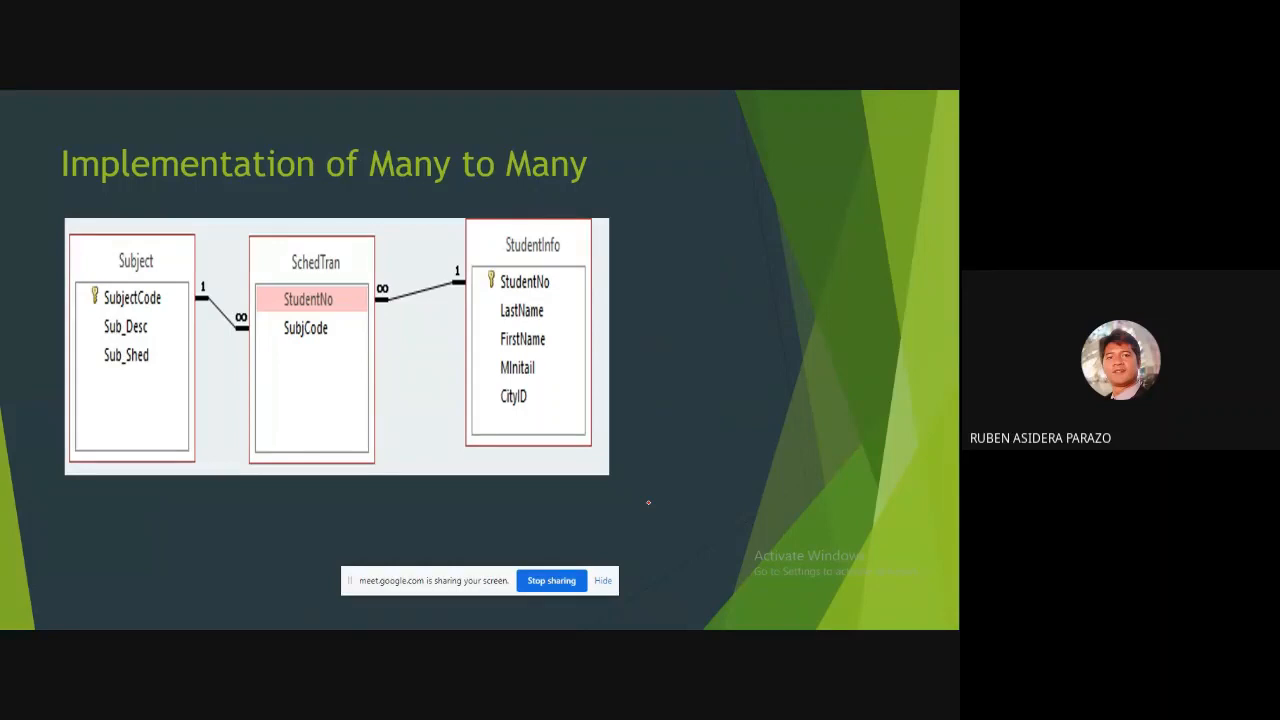
pyautogui.press('Right')
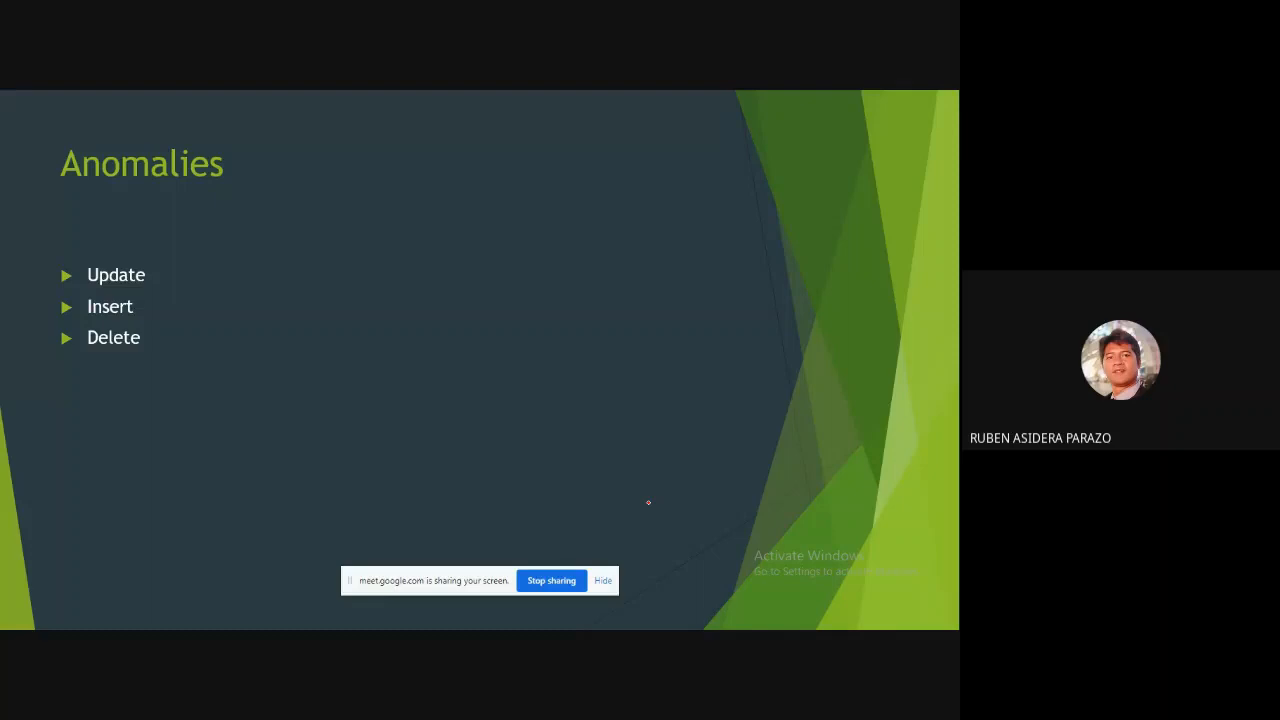
pyautogui.press('Right')
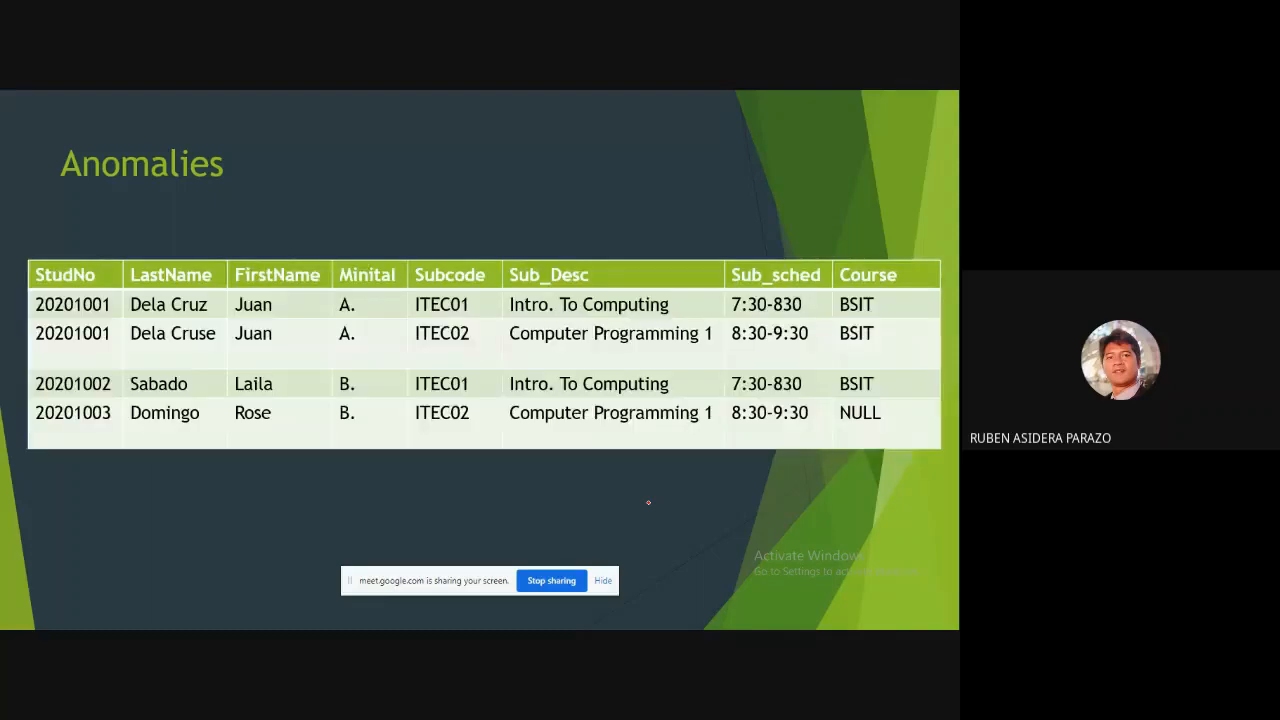
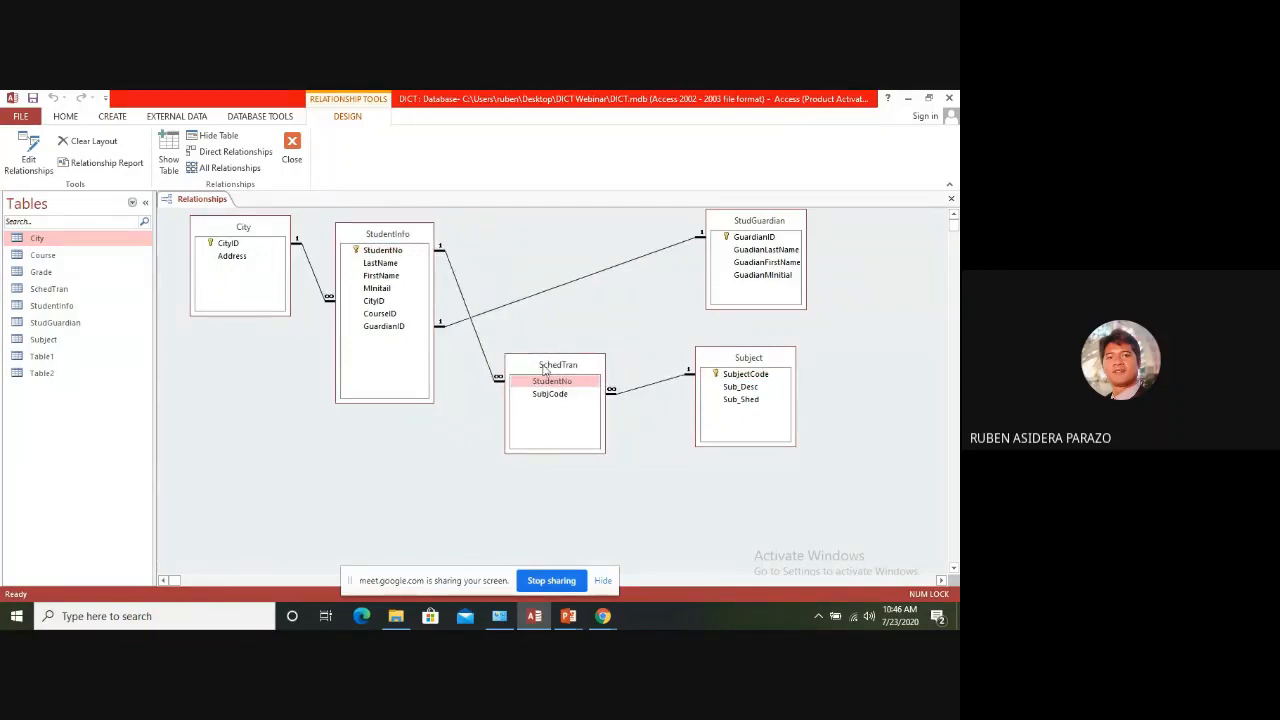
# Move the Subject table slightly closer to SchedTran and list the database's queries in the navigation pane
pyautogui.moveTo(740, 360); pyautogui.dragTo(712, 358)
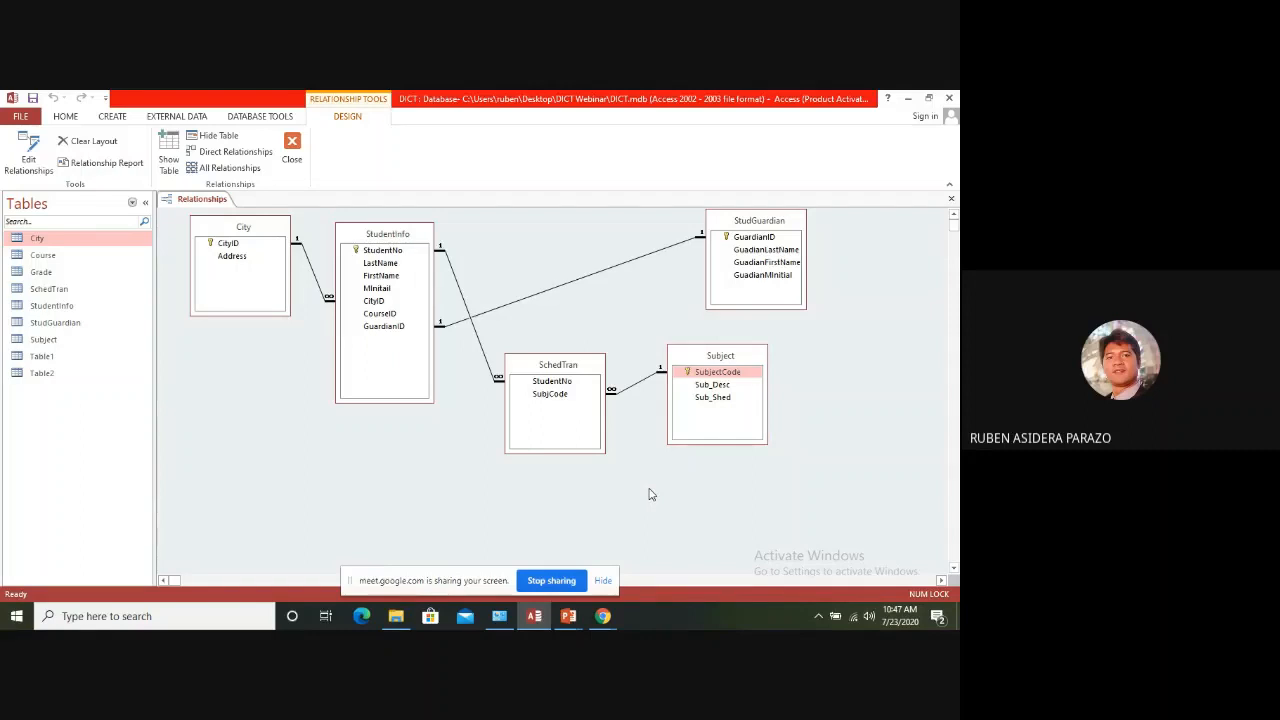
pyautogui.click(133, 206)
pyautogui.click(54, 359)
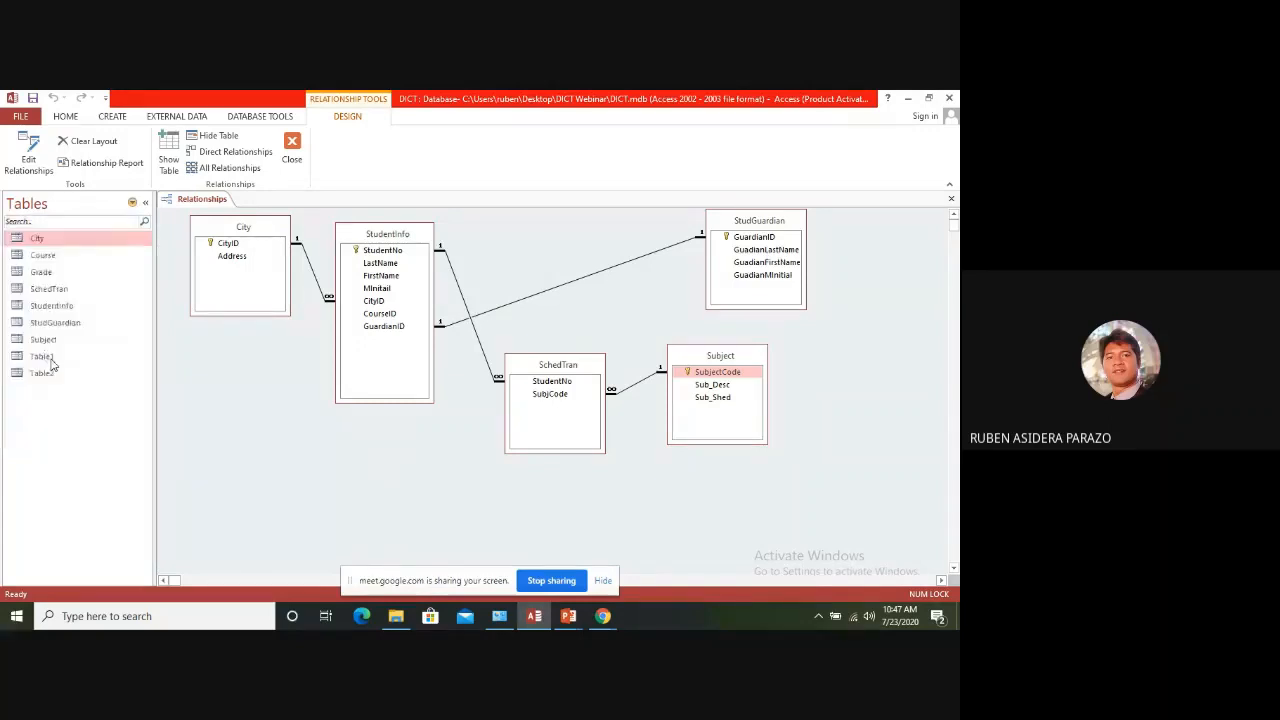
# Start a new query in Design view and reposition the table selection dialog so it is fully accessible
pyautogui.click(113, 117)
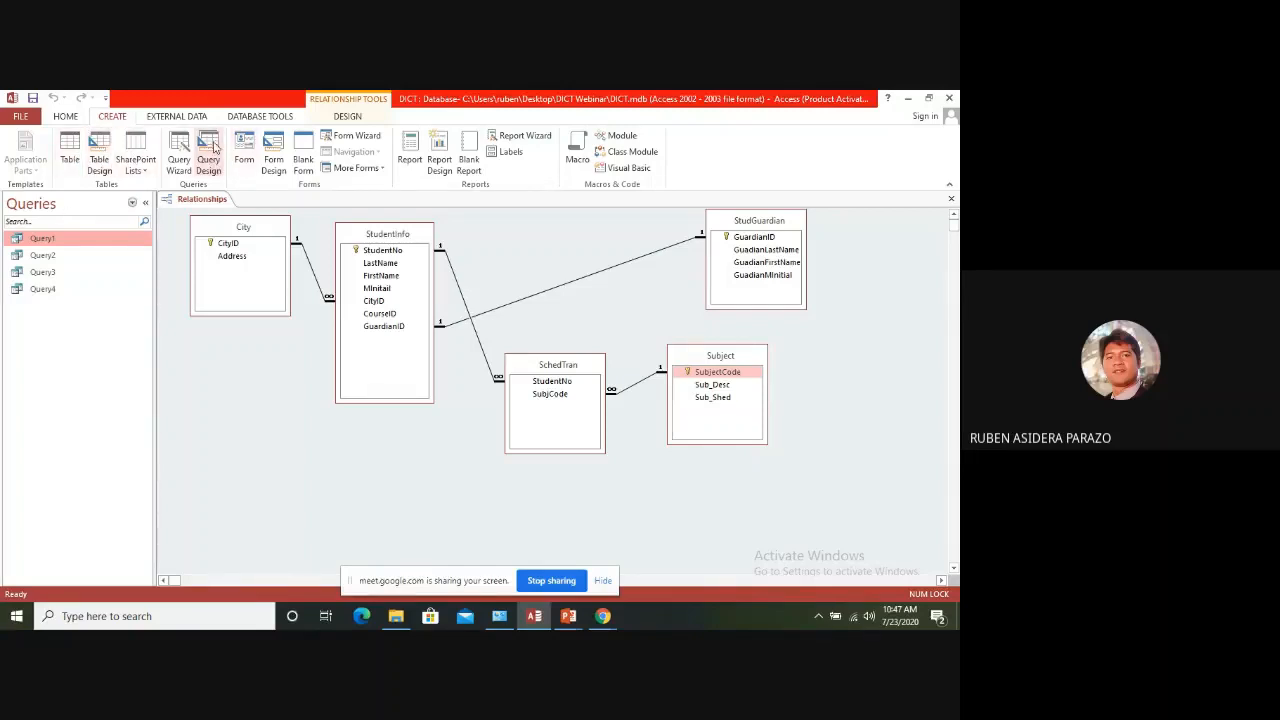
pyautogui.click(208, 158)
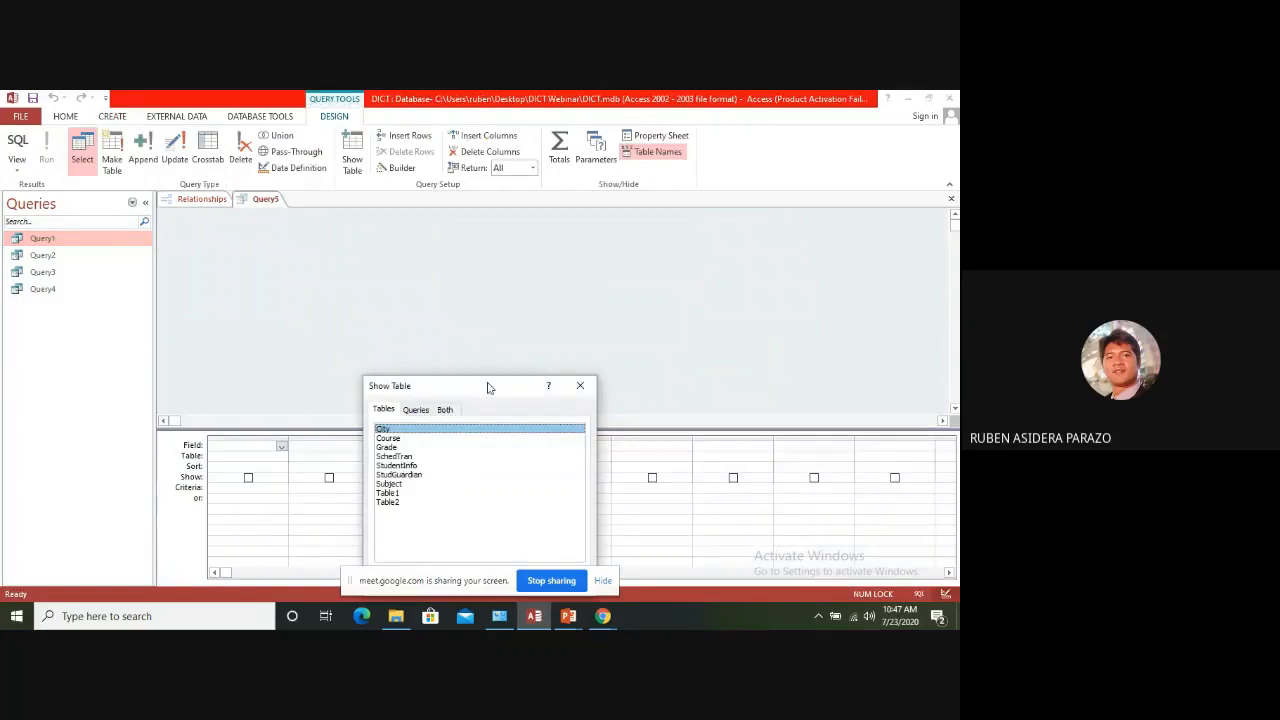
pyautogui.moveTo(490, 386); pyautogui.dragTo(655, 314)
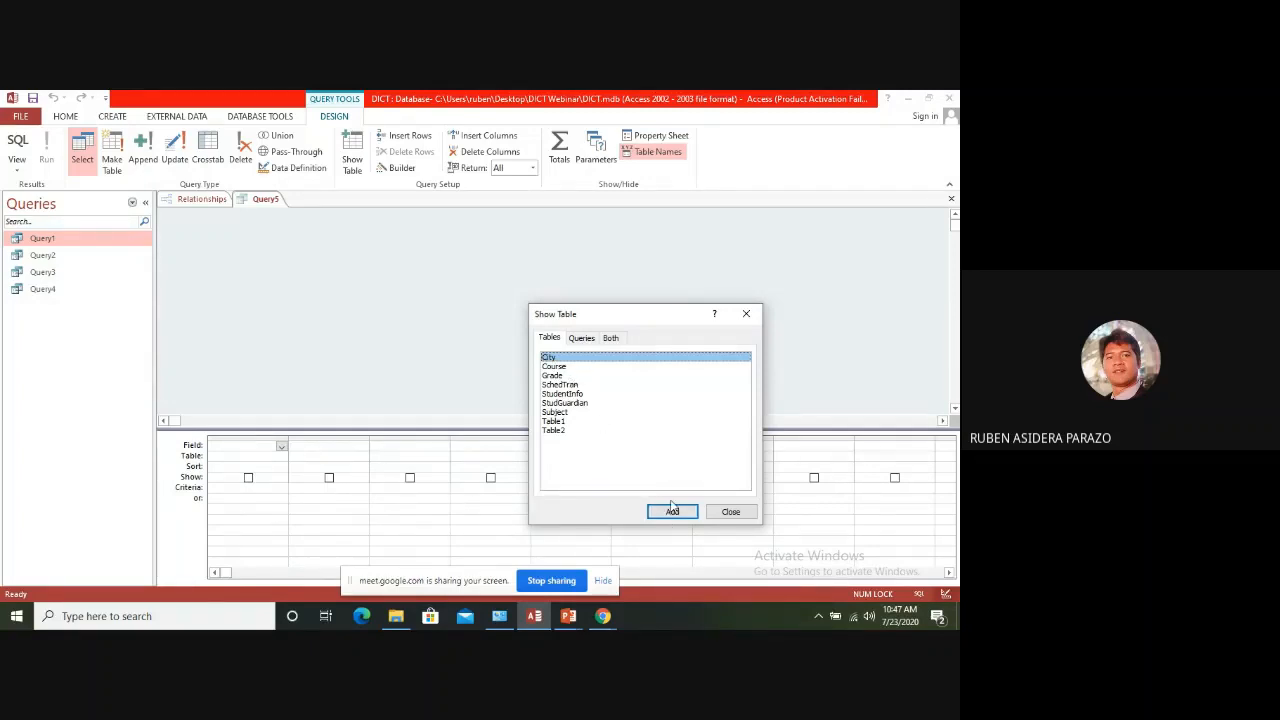
pyautogui.click(572, 385)
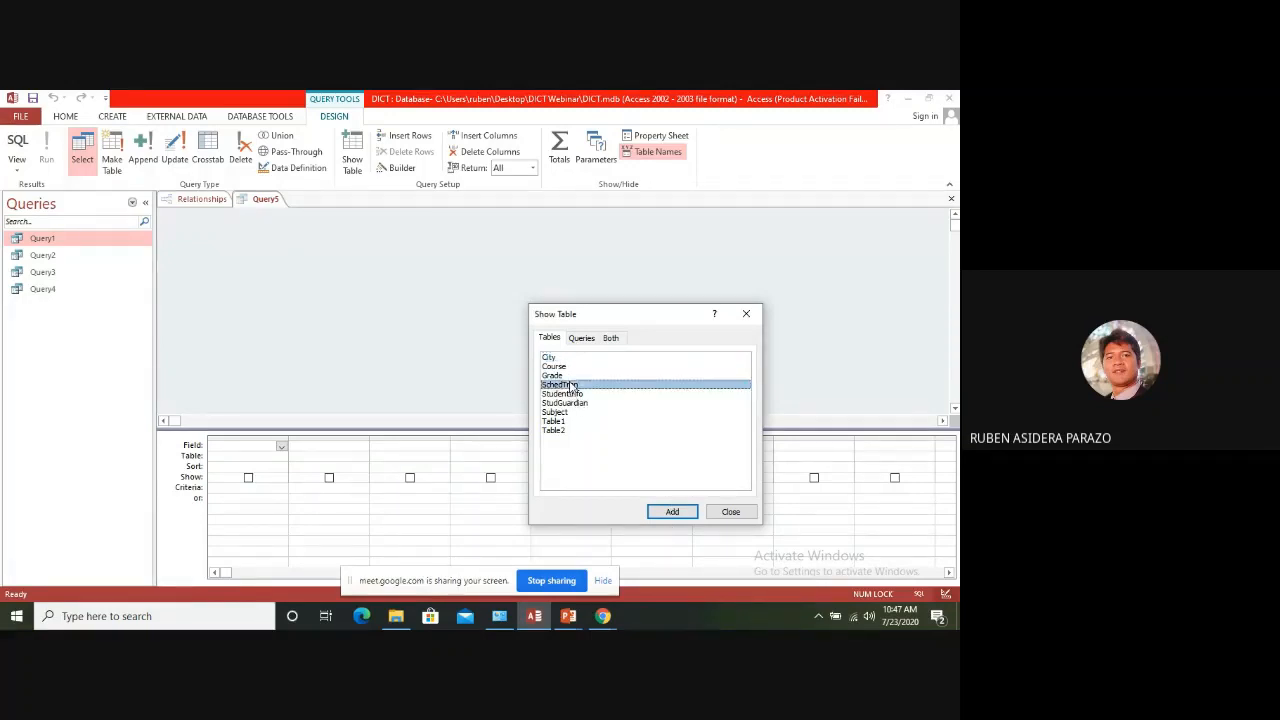
pyautogui.click(668, 512)
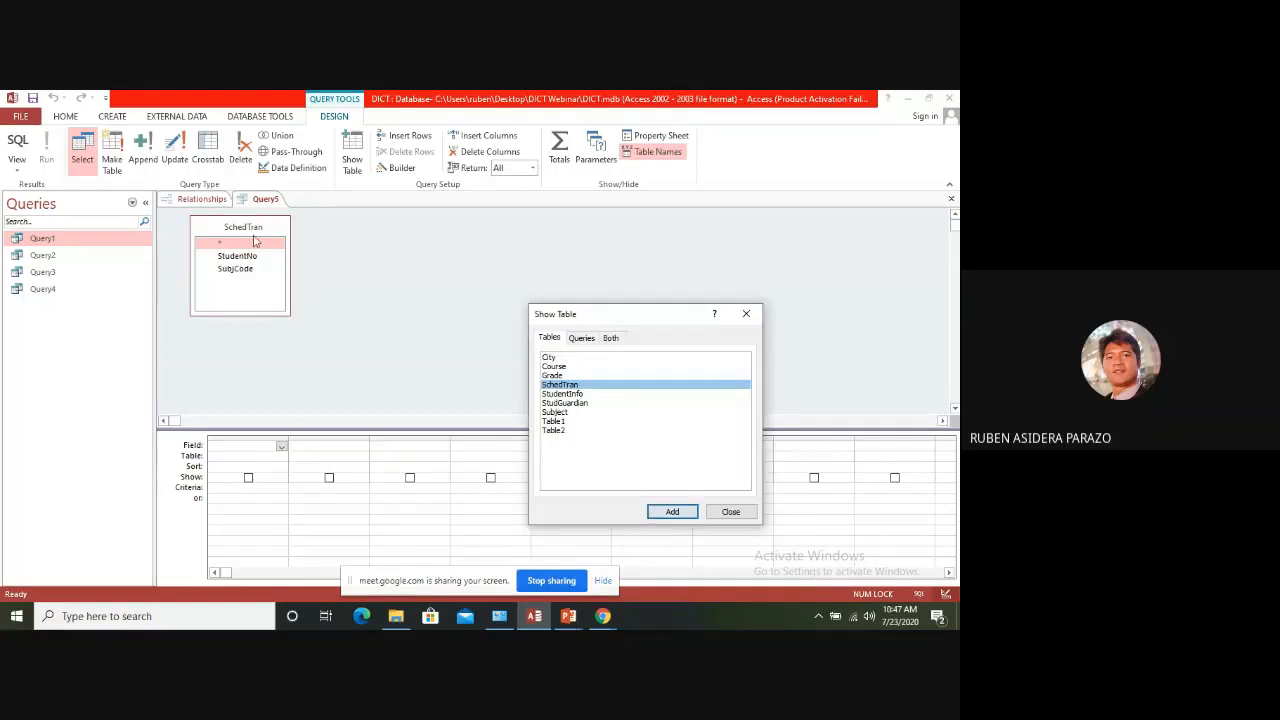
pyautogui.click(268, 229)
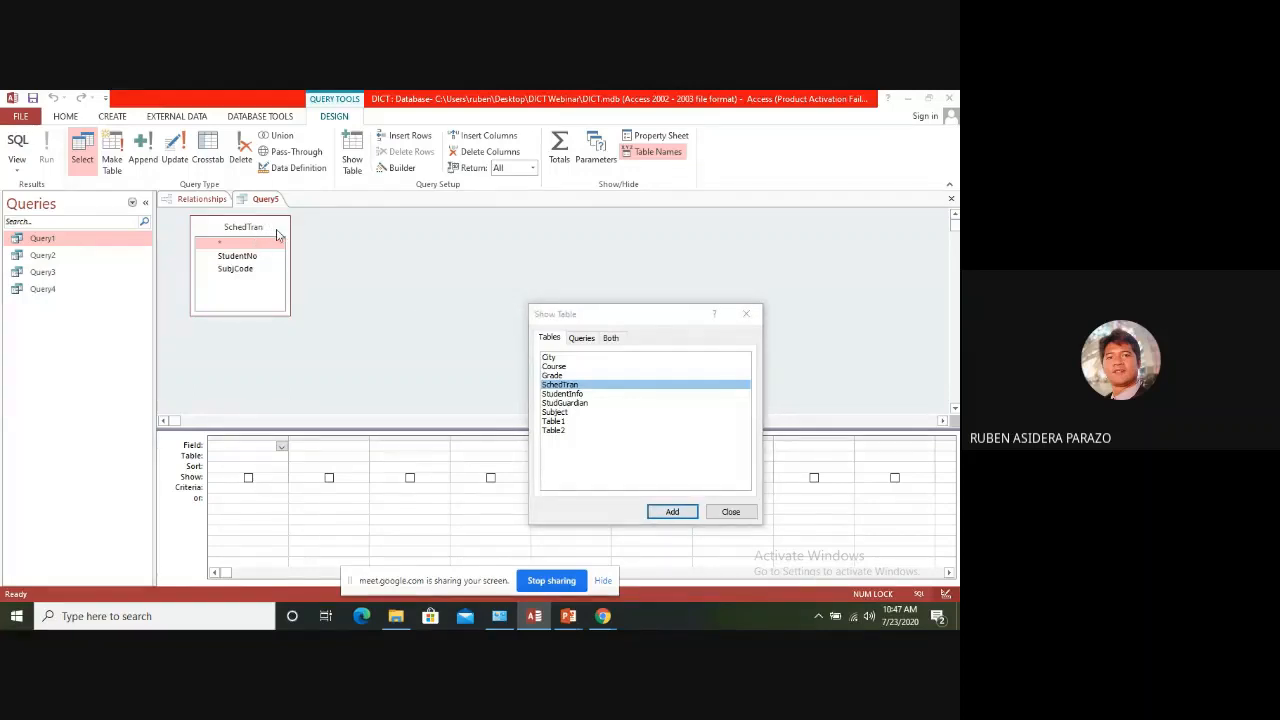
pyautogui.click(730, 512)
pyautogui.click(268, 229)
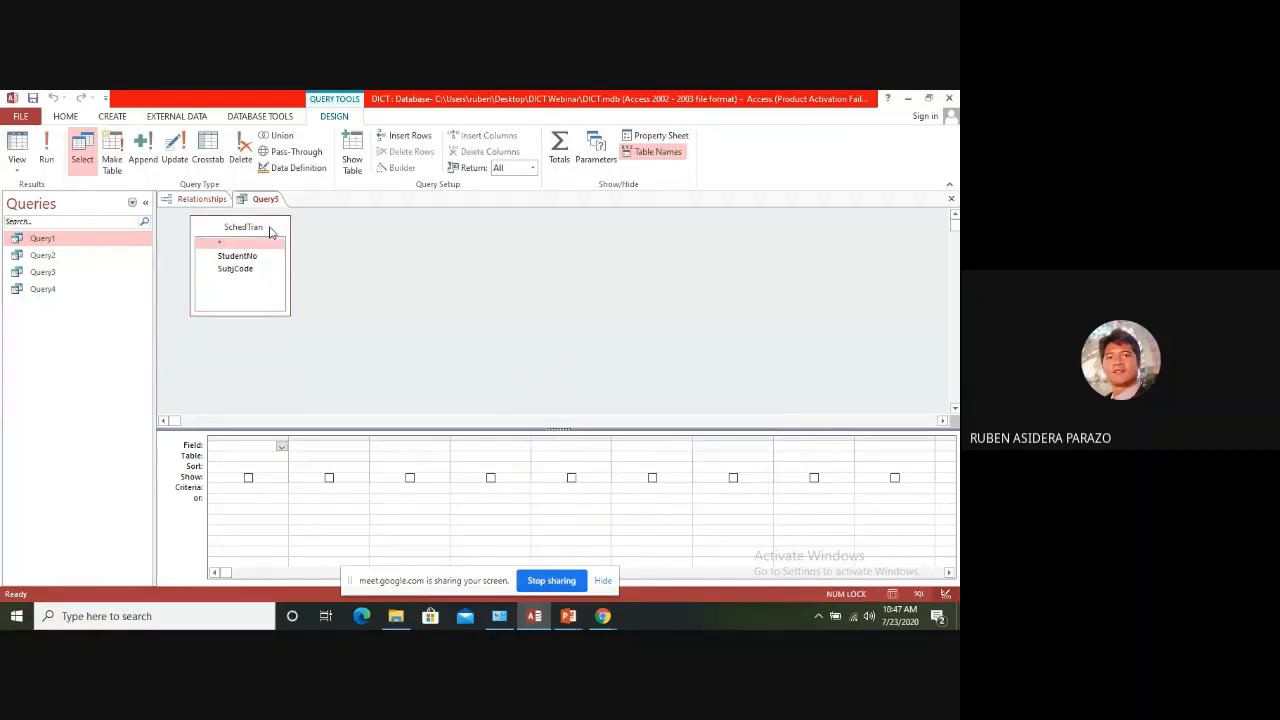
pyautogui.press('Delete')
pyautogui.rightClick(337, 261)
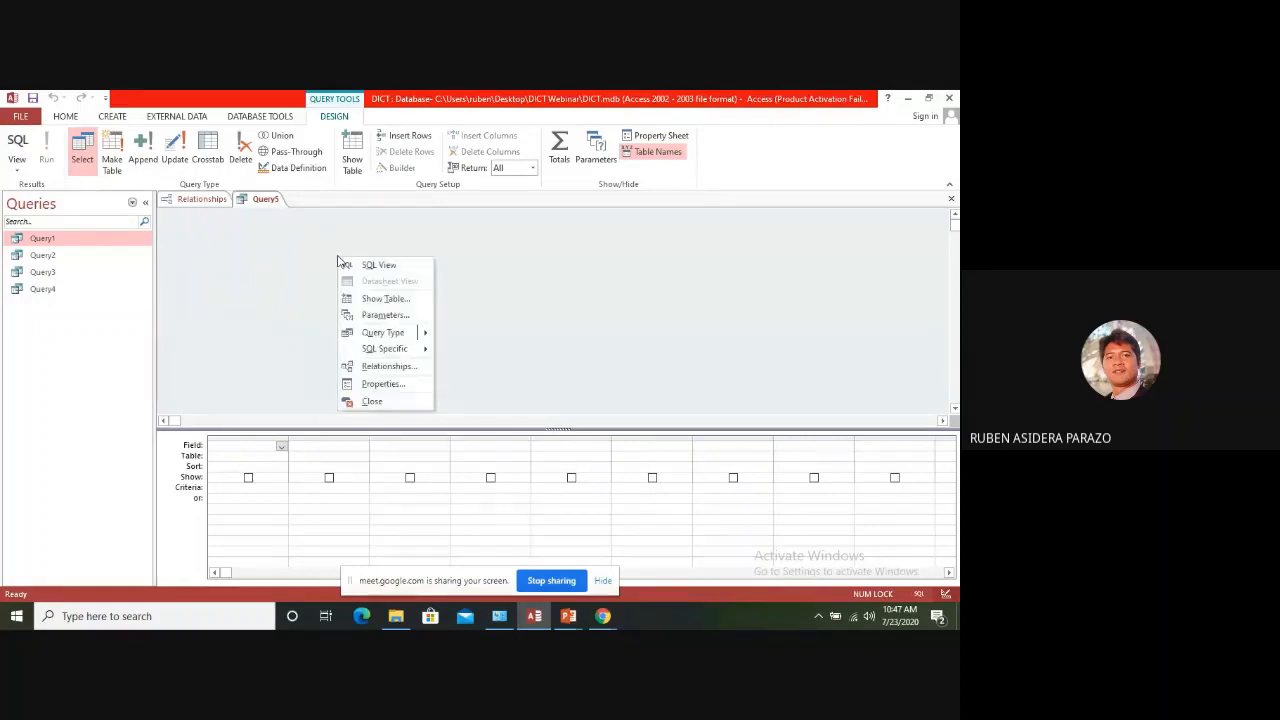
pyautogui.click(294, 264)
pyautogui.click(89, 170)
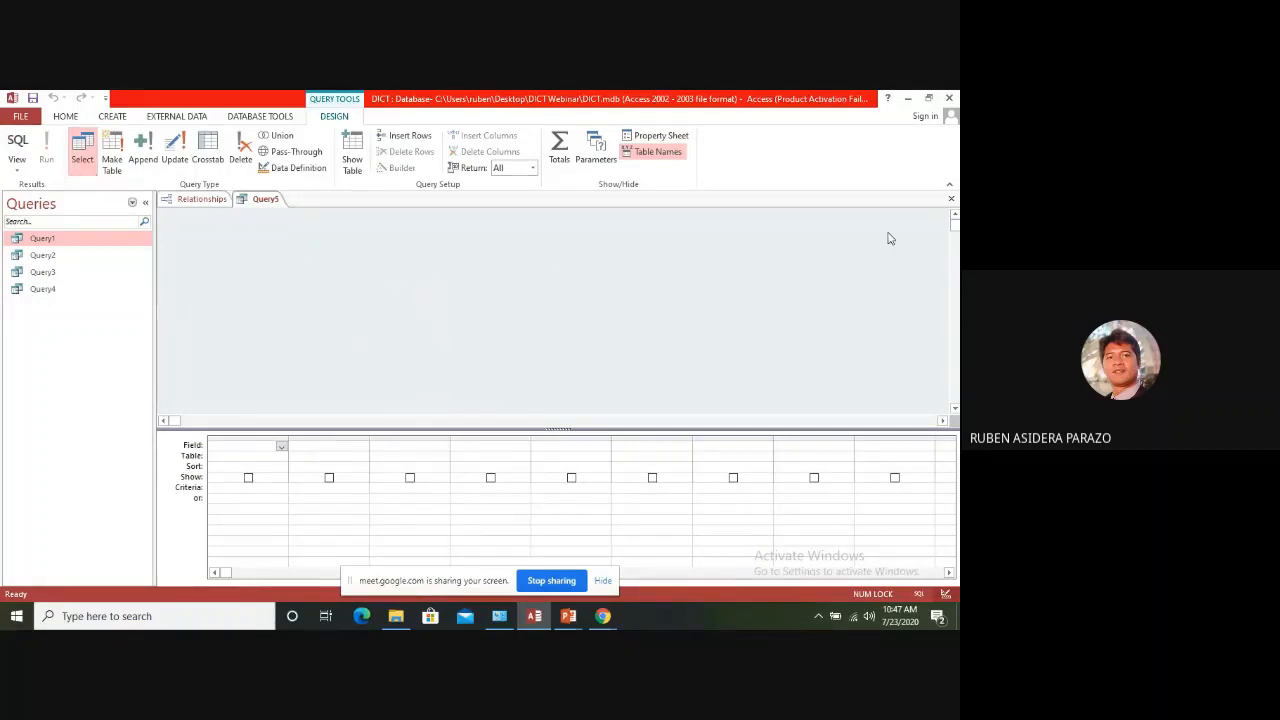
# Add the City and StudentInfo tables to the query and space them apart so their join line is readable
pyautogui.rightClick(561, 258)
pyautogui.click(595, 302)
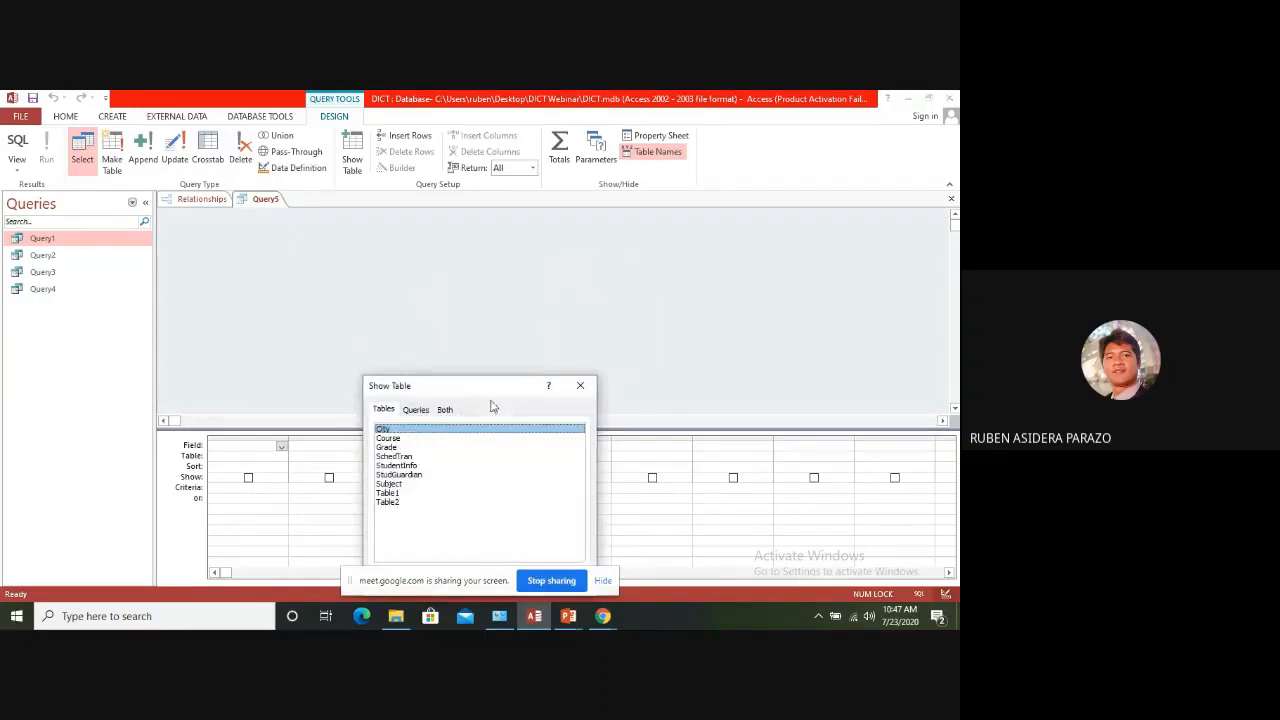
pyautogui.moveTo(497, 385); pyautogui.dragTo(622, 307)
pyautogui.click(636, 508)
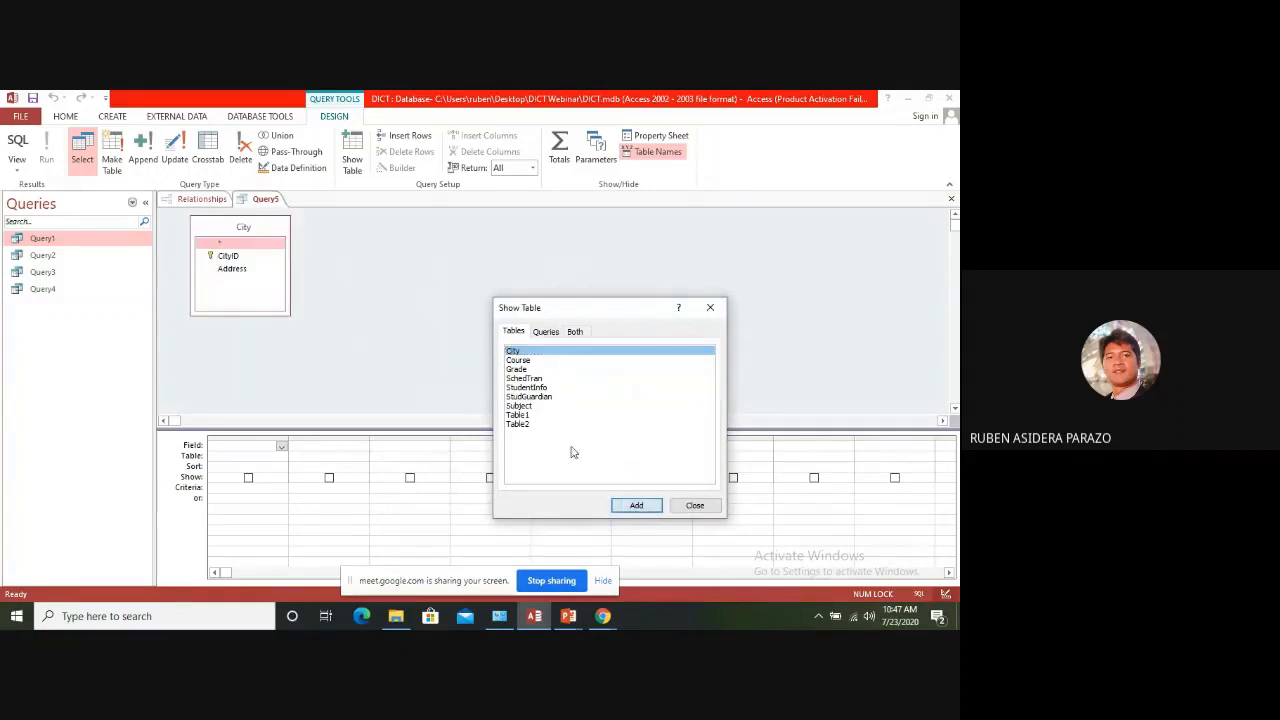
pyautogui.click(540, 388)
pyautogui.click(636, 505)
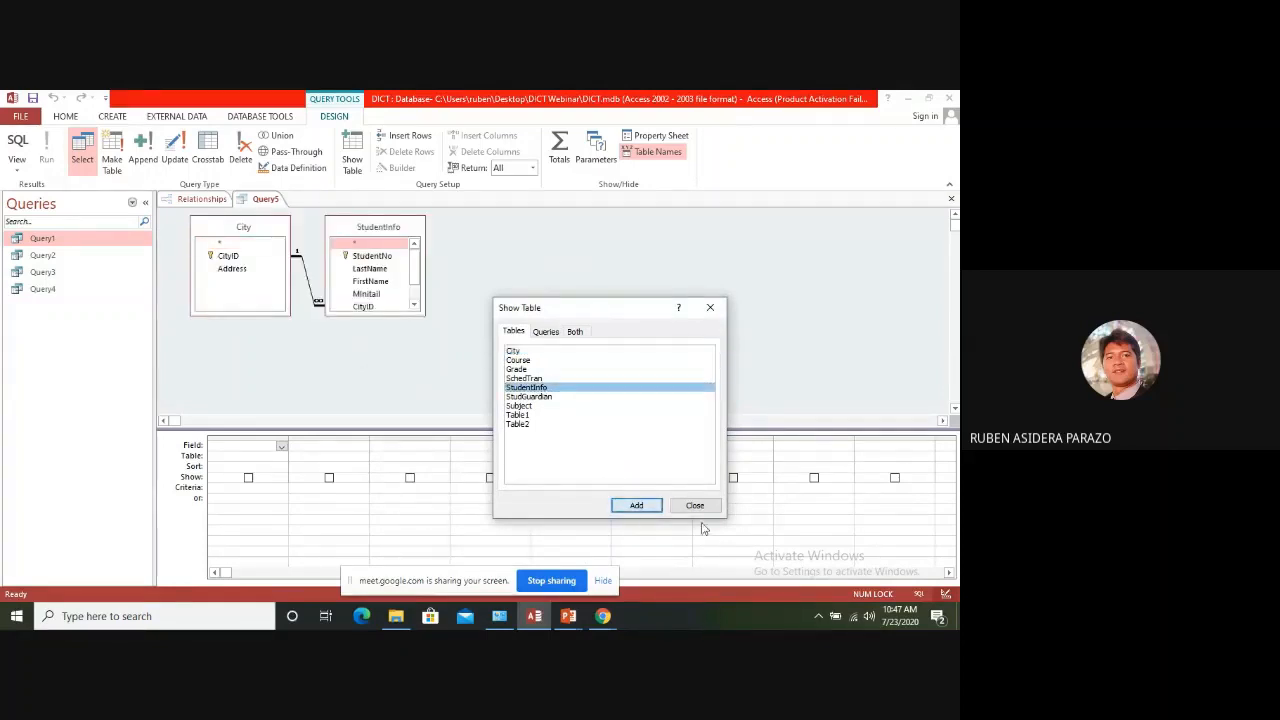
pyautogui.click(696, 505)
pyautogui.click(499, 295)
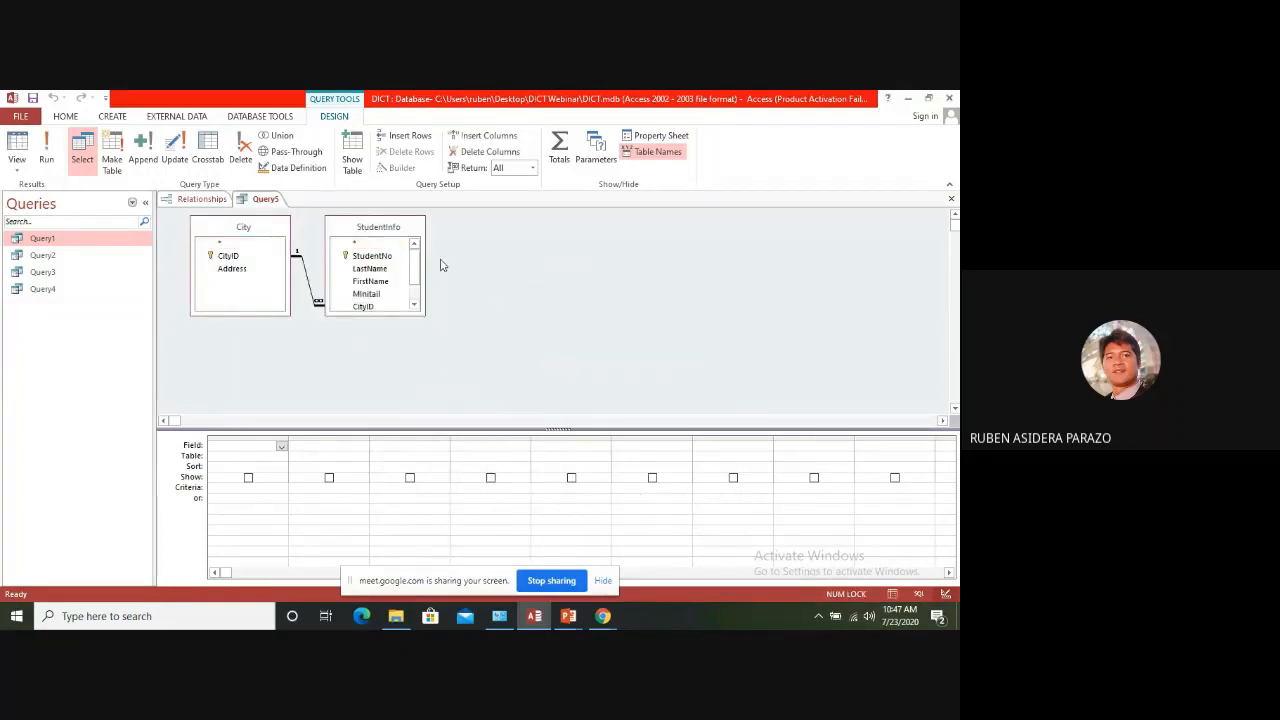
pyautogui.moveTo(415, 228); pyautogui.dragTo(471, 231)
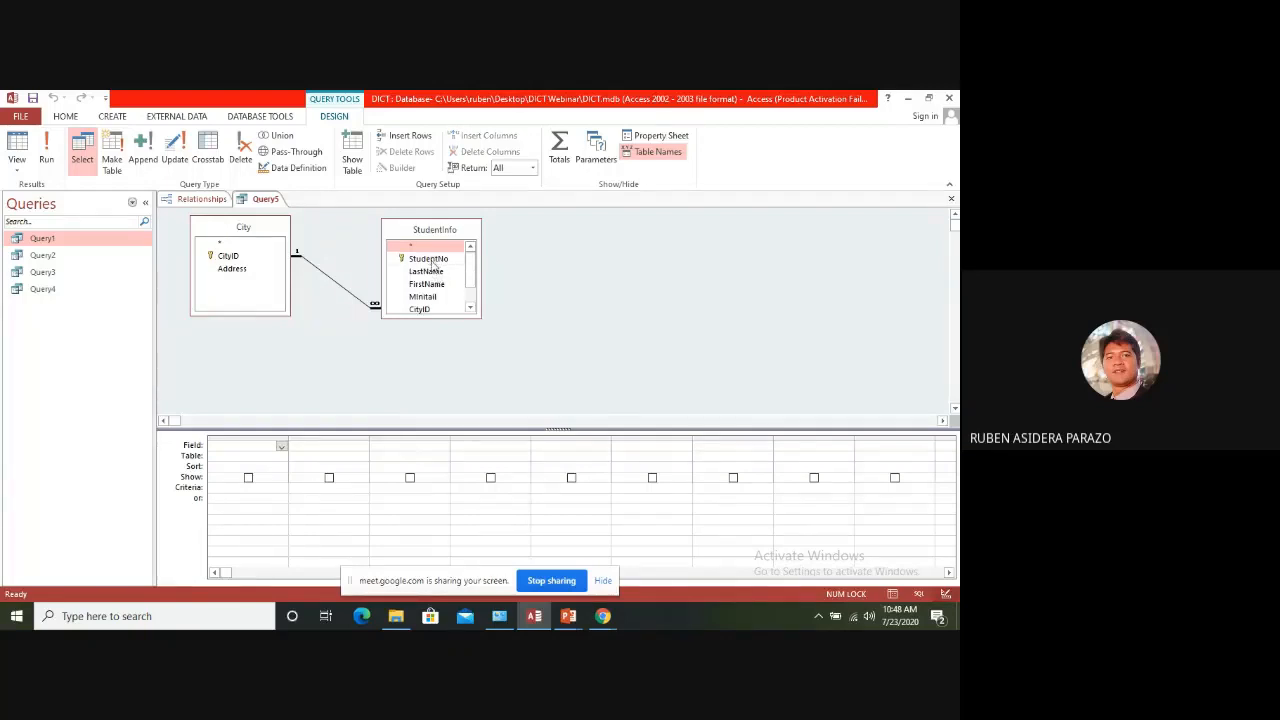
# Add StudentNo, LastName, FirstName, MInitail and CityID from StudentInfo as query fields
pyautogui.doubleClick(433, 259)
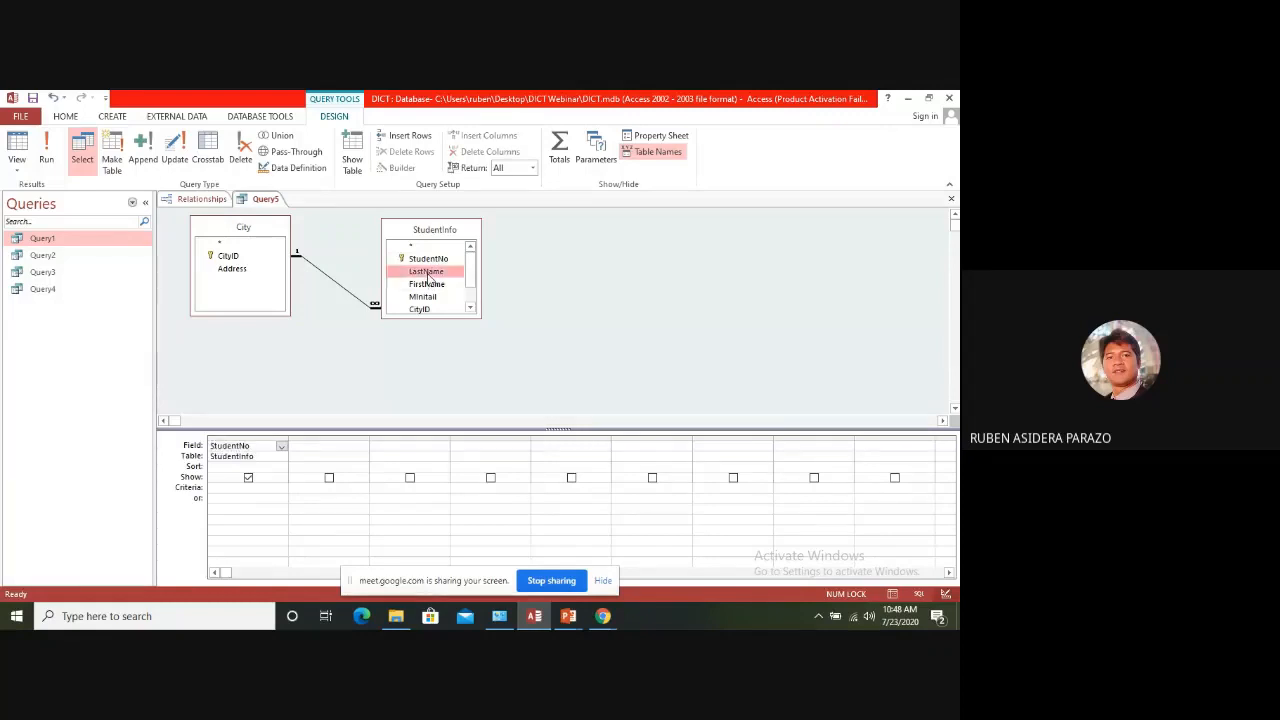
pyautogui.doubleClick(426, 271)
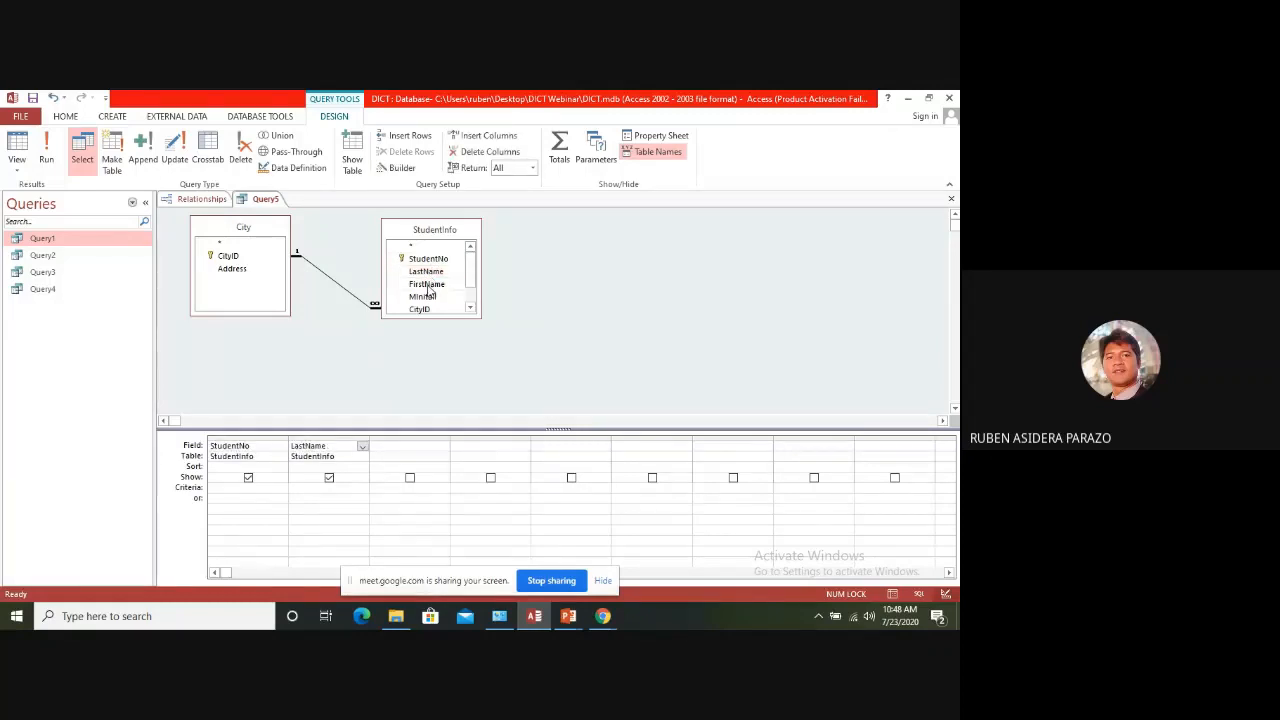
pyautogui.doubleClick(427, 285)
pyautogui.doubleClick(426, 297)
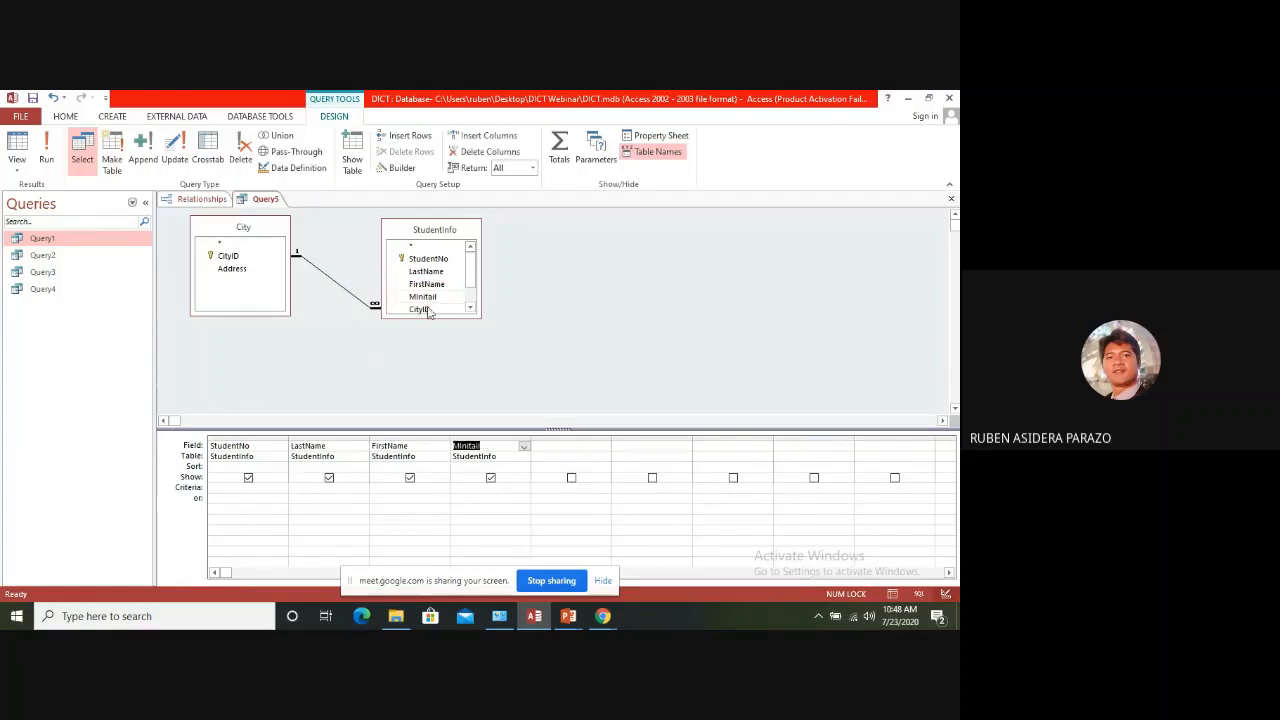
pyautogui.scroll(-1, 472, 286)
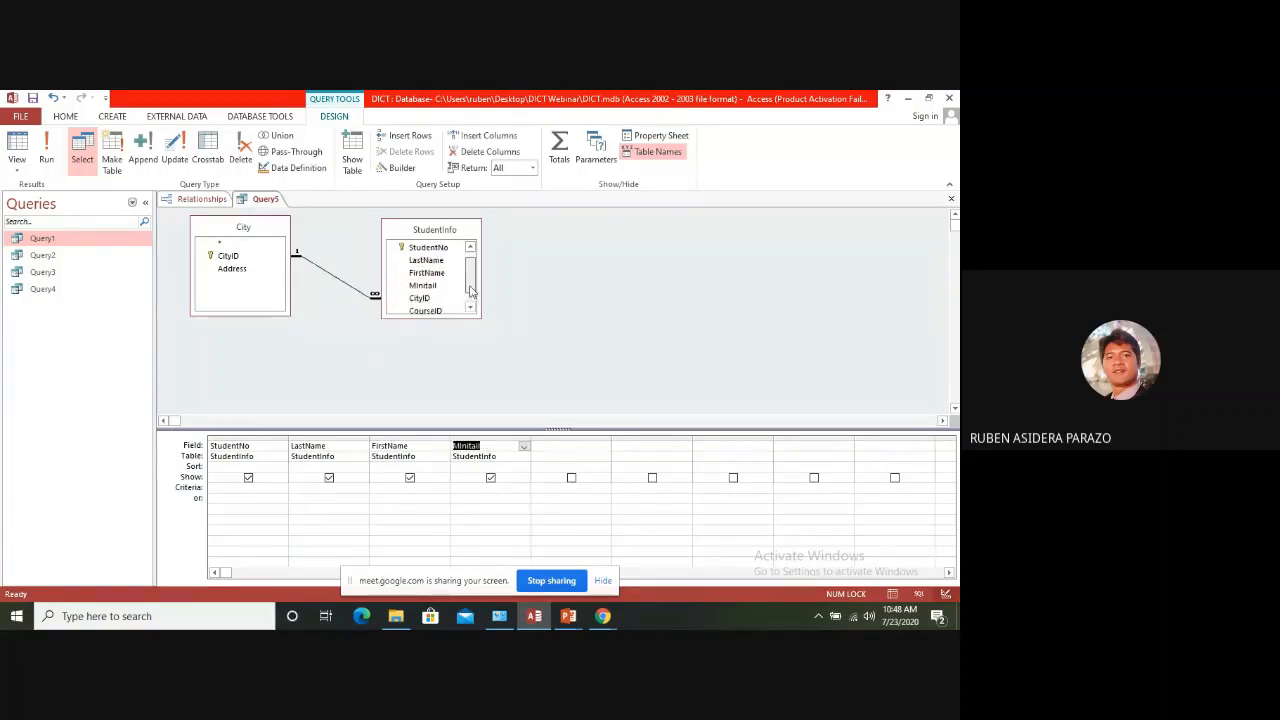
pyautogui.doubleClick(430, 300)
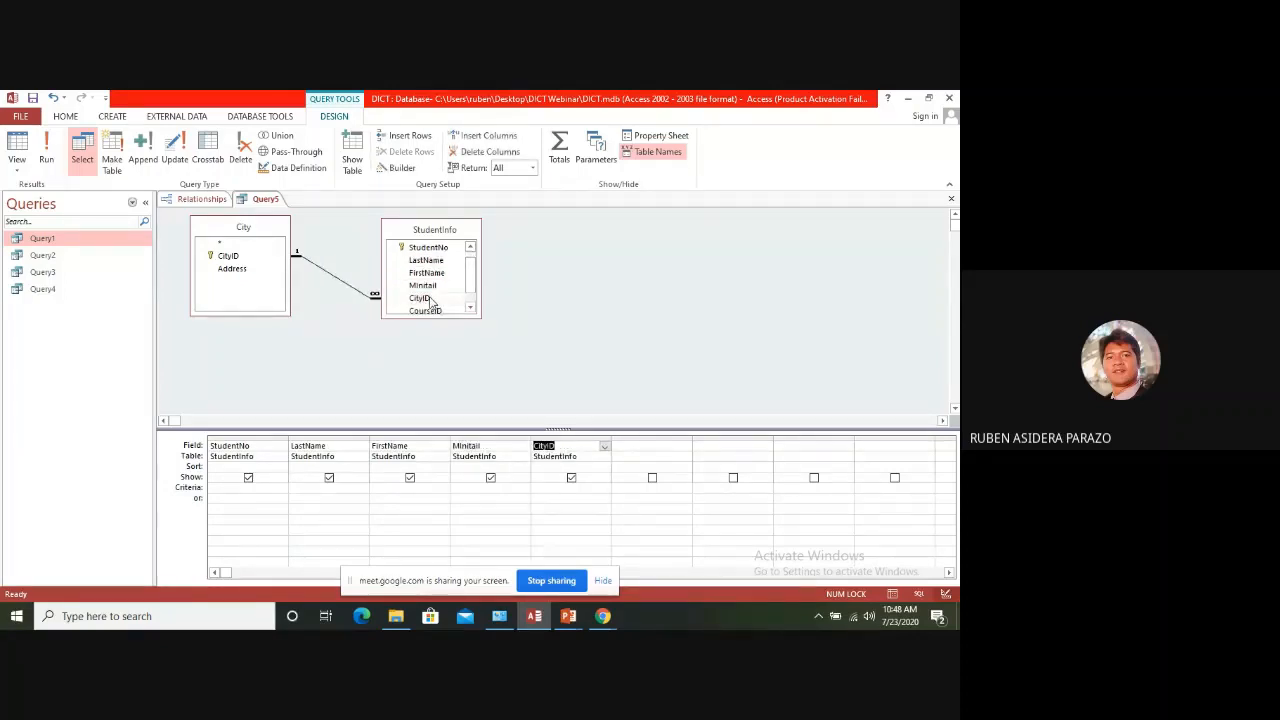
# Add Address from City plus CourseID and GuardianID from StudentInfo to the query, and run it
pyautogui.doubleClick(234, 274)
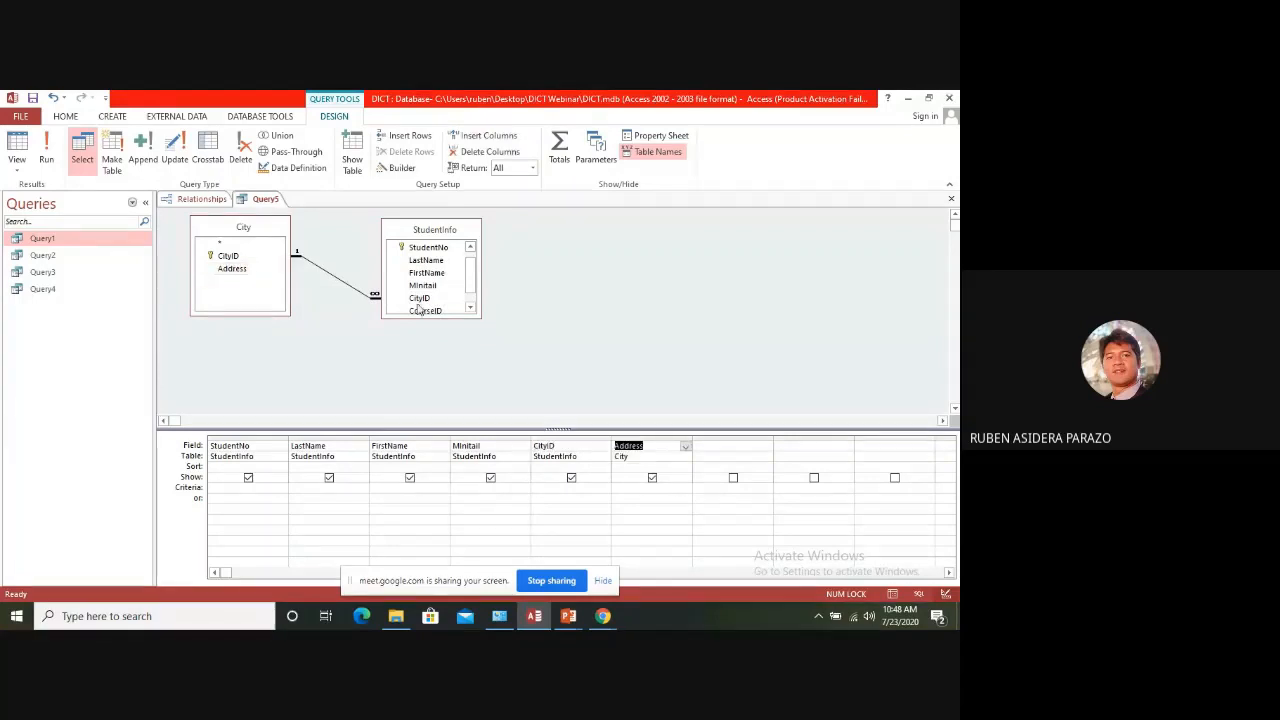
pyautogui.scroll(-1, 470, 310)
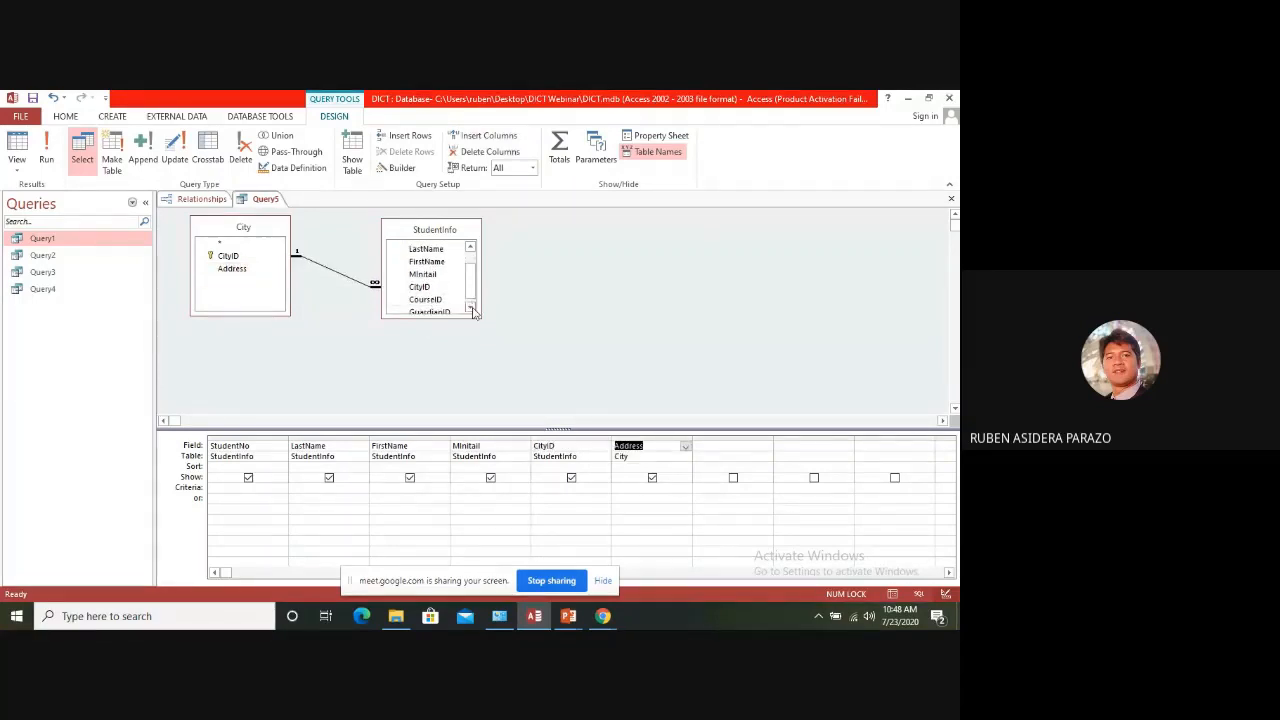
pyautogui.scroll(-1, 468, 300)
pyautogui.doubleClick(428, 295)
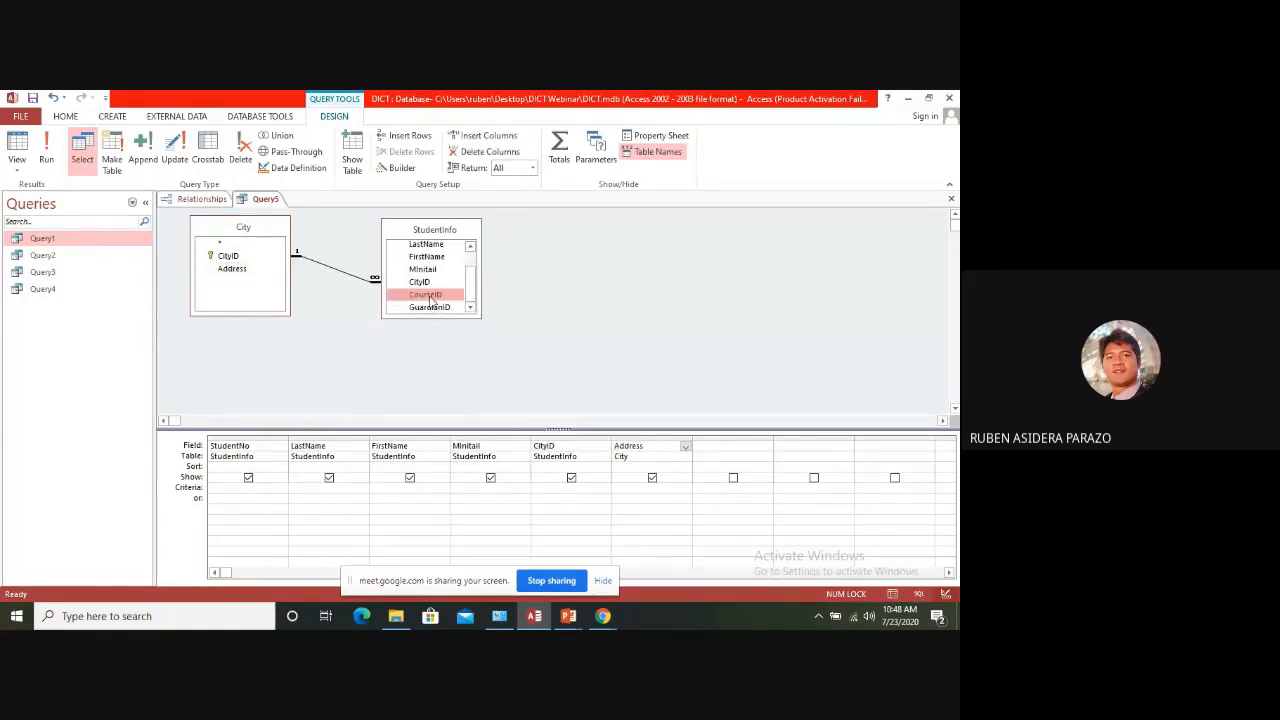
pyautogui.doubleClick(430, 307)
pyautogui.click(46, 150)
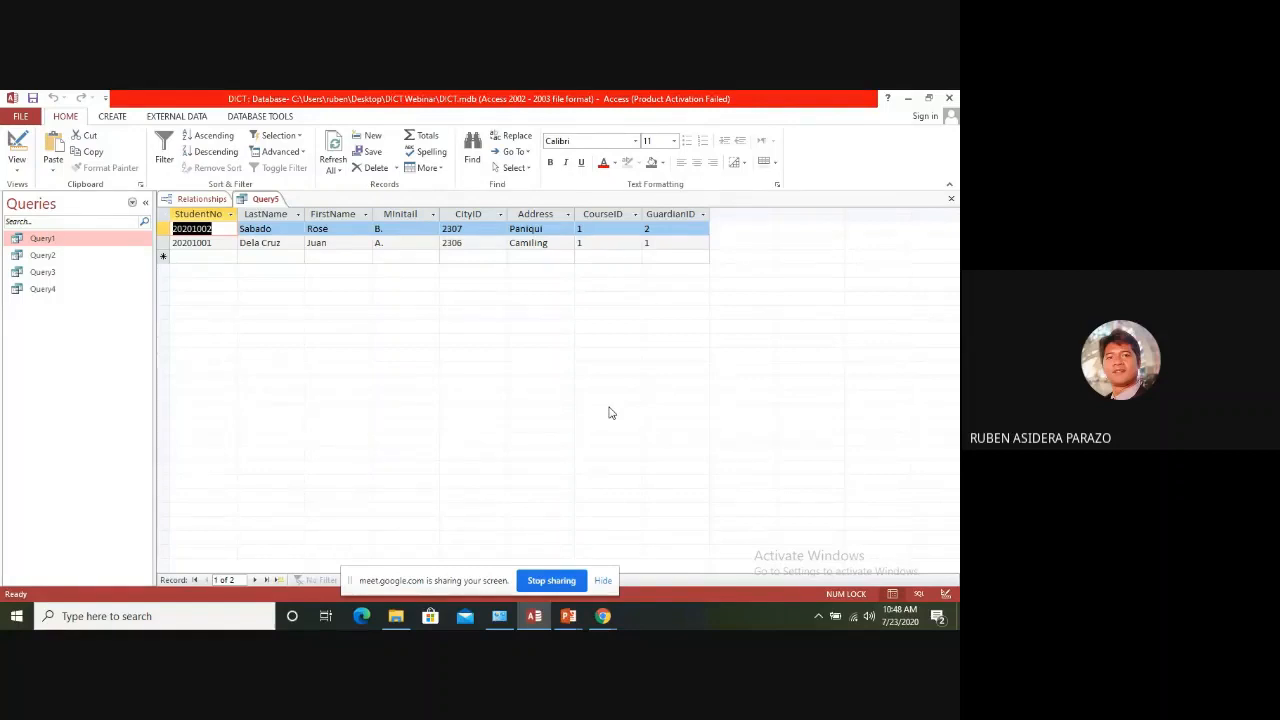
# Try to clear CityID 2307 from the first student record in the query results
pyautogui.click(203, 258)
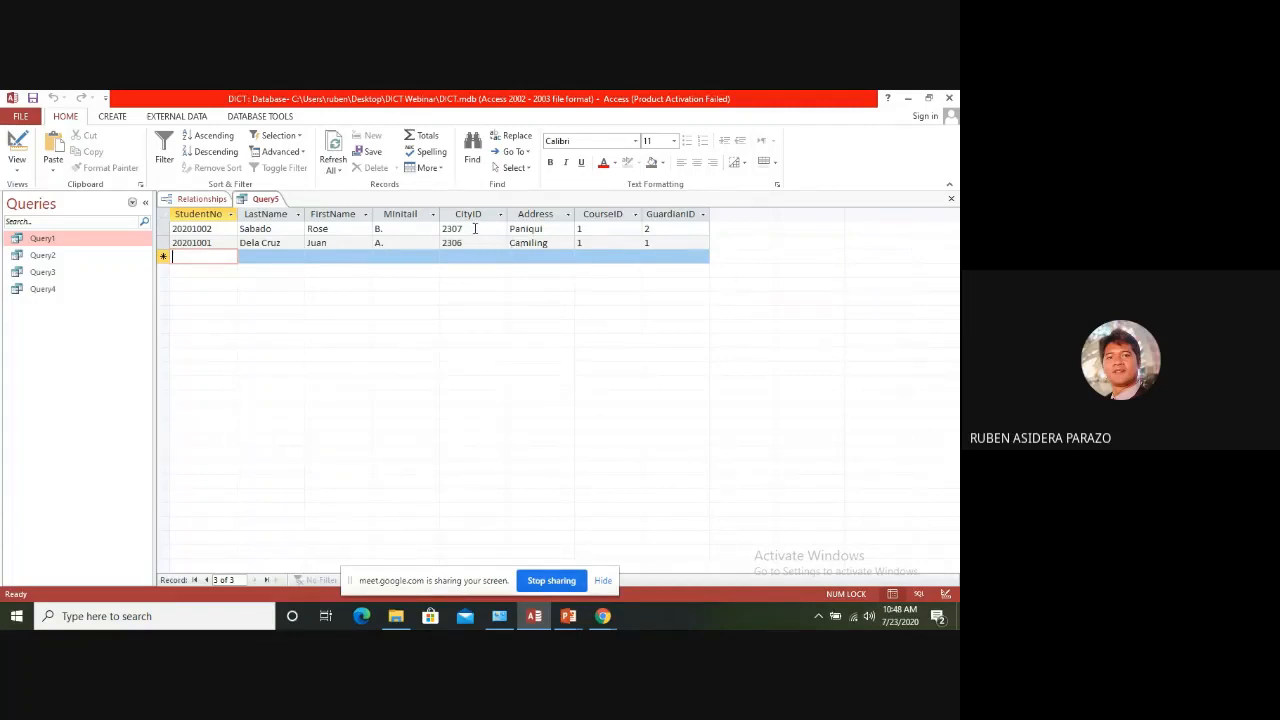
pyautogui.moveTo(475, 228); pyautogui.dragTo(442, 228)
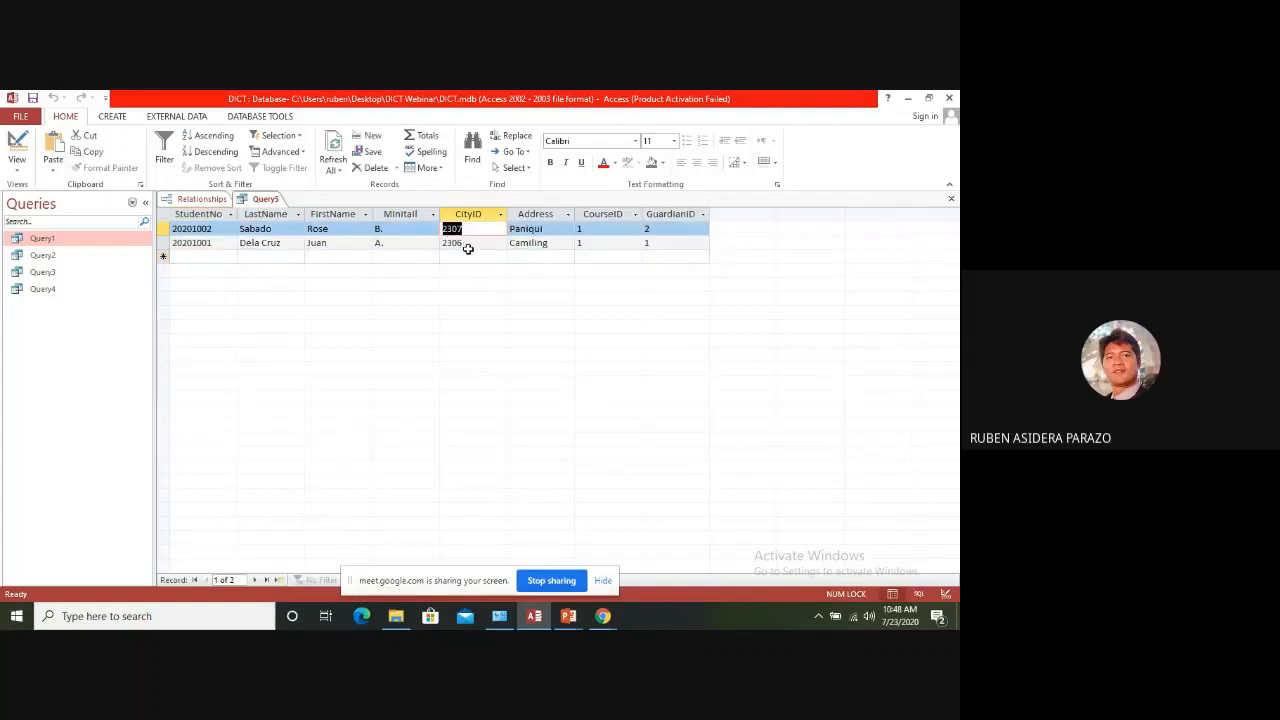
pyautogui.press('Delete')
pyautogui.press('Tab')
pyautogui.press('Tab')
pyautogui.press('Tab')
pyautogui.press('Tab')
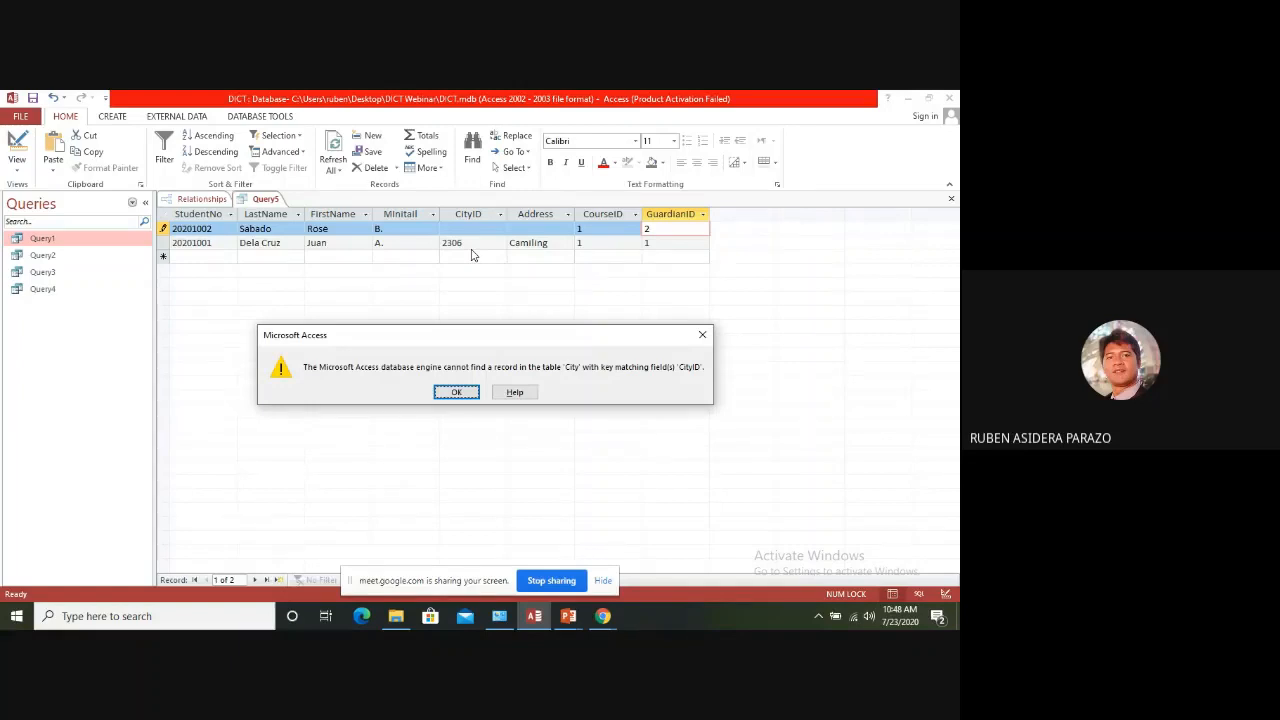
pyautogui.click(462, 392)
# Try to close the query while saving it as Query5, then cancel the save
pyautogui.click(951, 198)
pyautogui.click(427, 395)
pyautogui.click(456, 393)
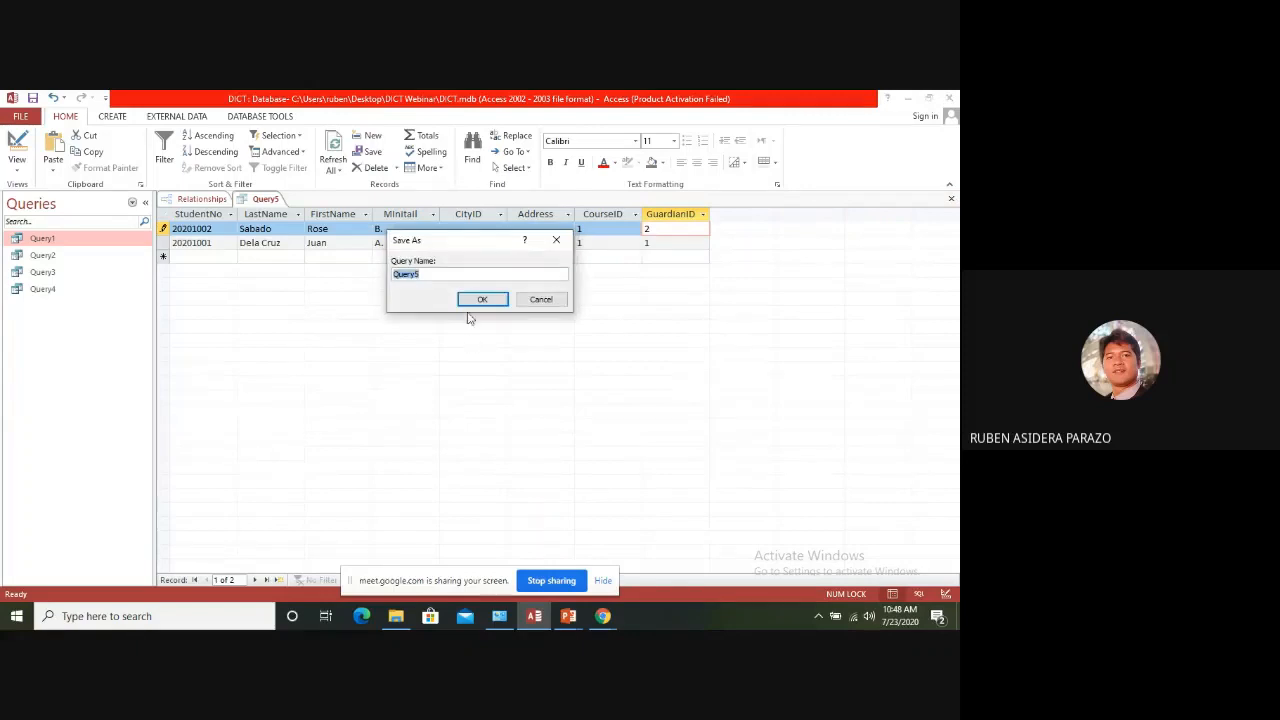
pyautogui.click(498, 298)
pyautogui.click(452, 392)
pyautogui.click(952, 199)
pyautogui.click(427, 393)
pyautogui.click(456, 392)
pyautogui.click(541, 299)
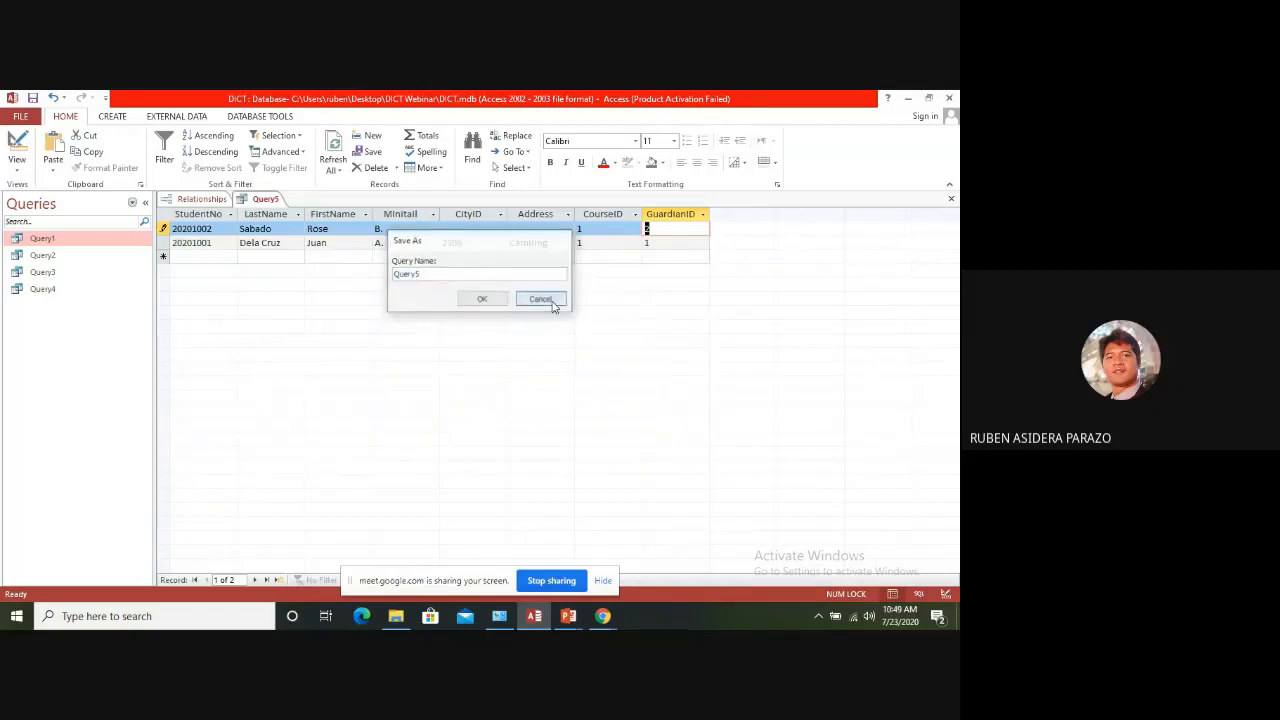
# Close the query without saving it, discarding the pending record edit
pyautogui.click(951, 199)
pyautogui.click(486, 393)
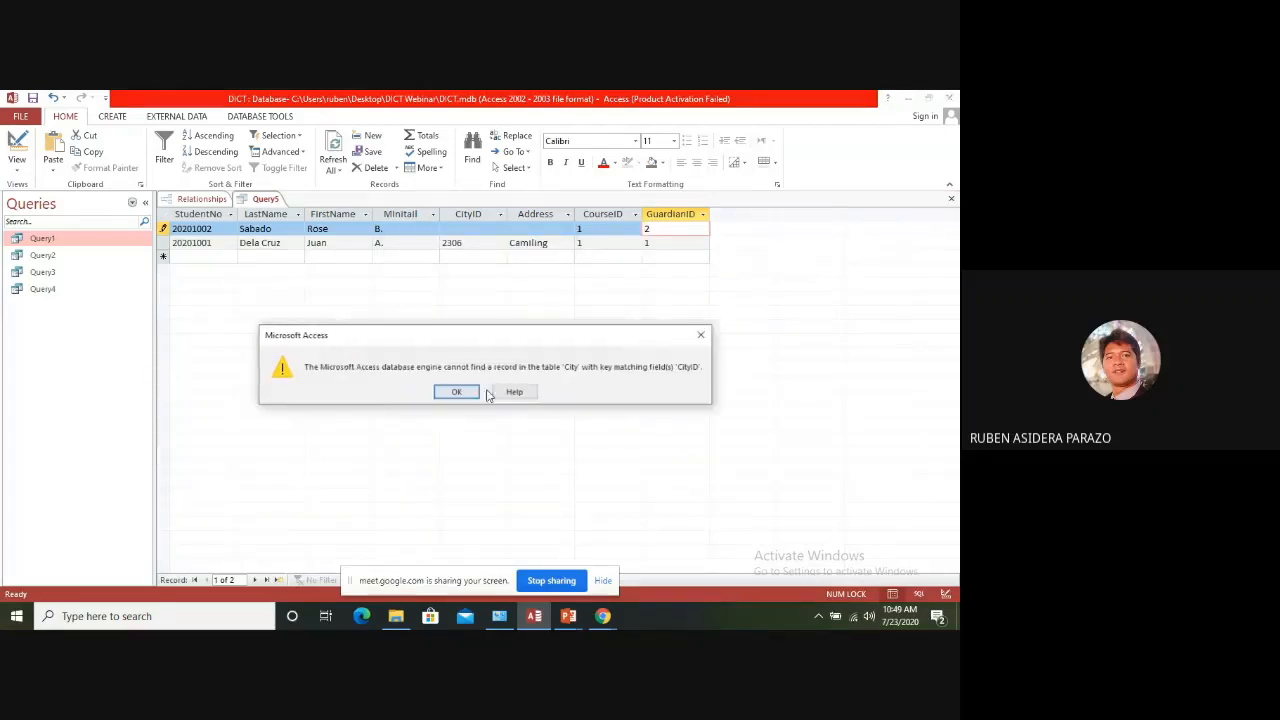
pyautogui.click(455, 392)
pyautogui.click(456, 405)
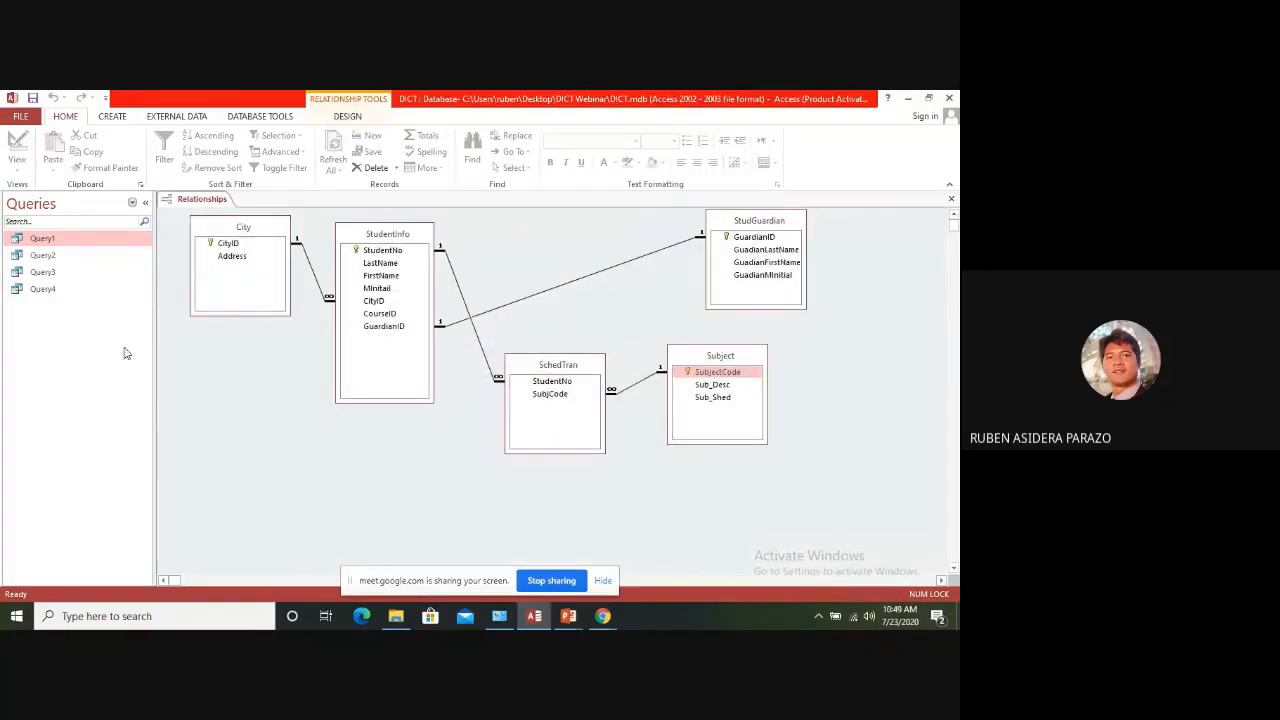
# Move the SchedTran table slightly higher in the relationships diagram
pyautogui.click(262, 116)
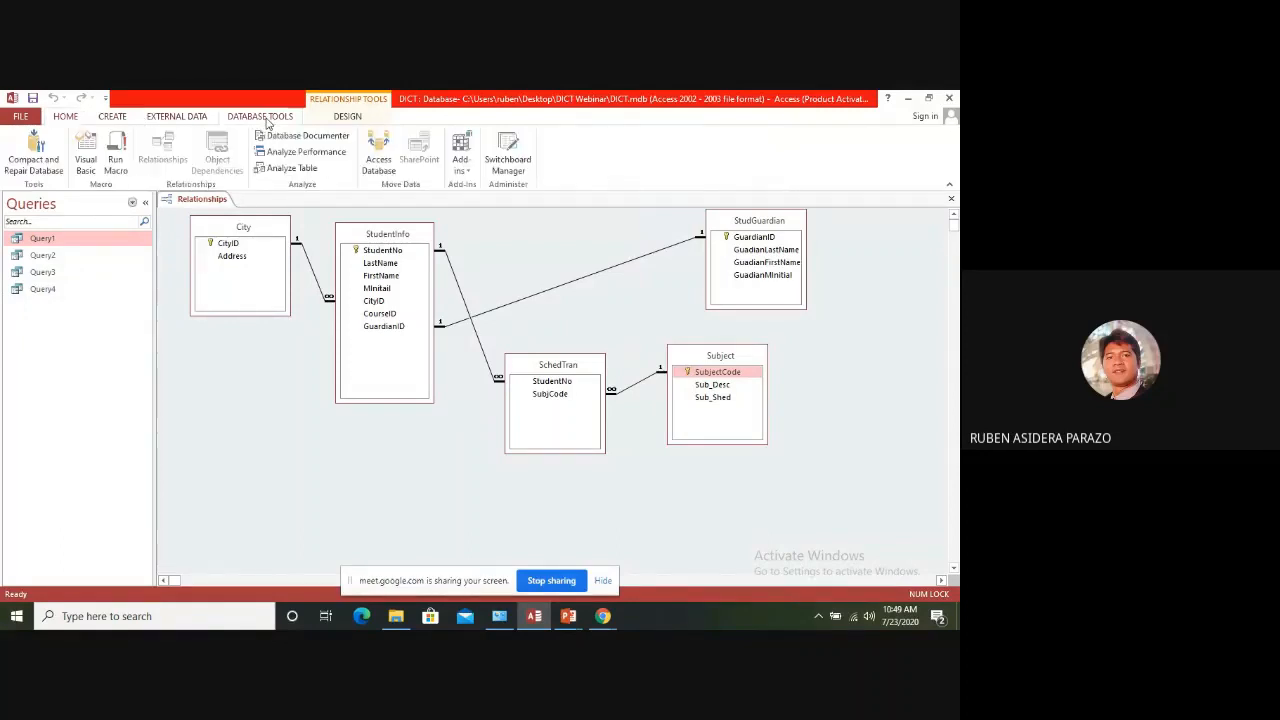
pyautogui.moveTo(559, 368); pyautogui.dragTo(542, 333)
# Create a new query in Design view containing the StudentInfo and City tables
pyautogui.click(113, 116)
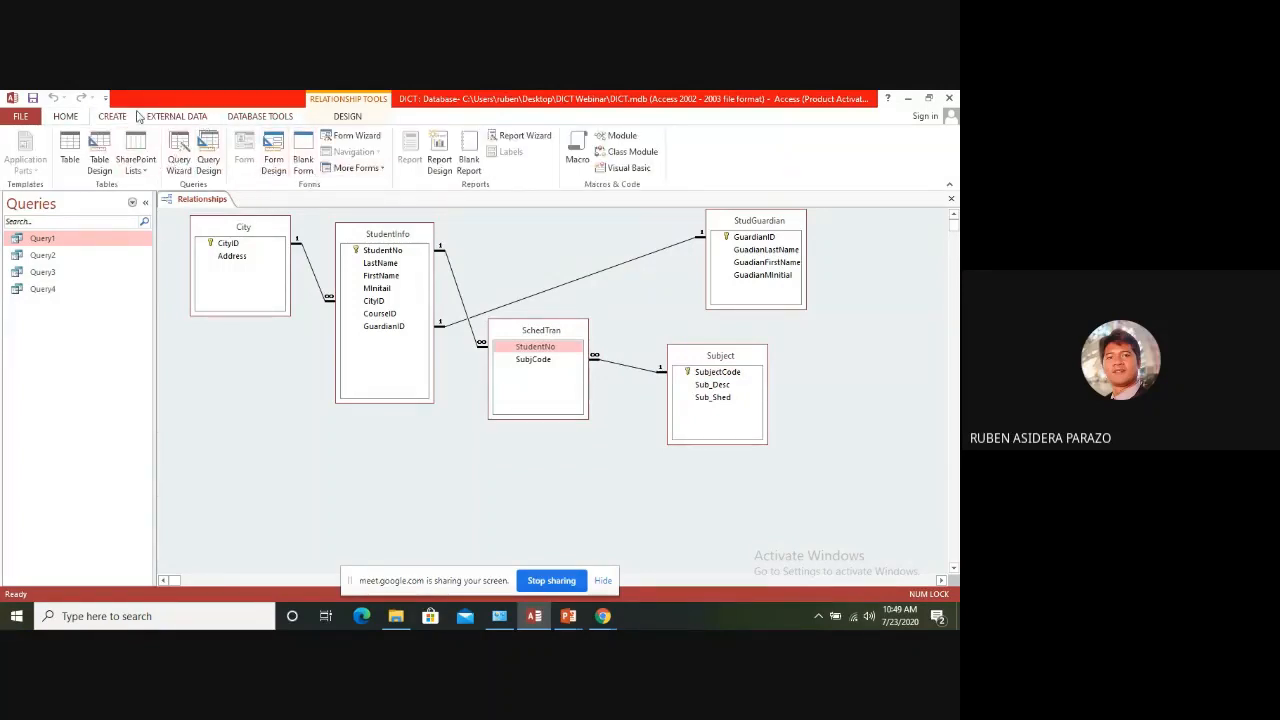
pyautogui.click(208, 155)
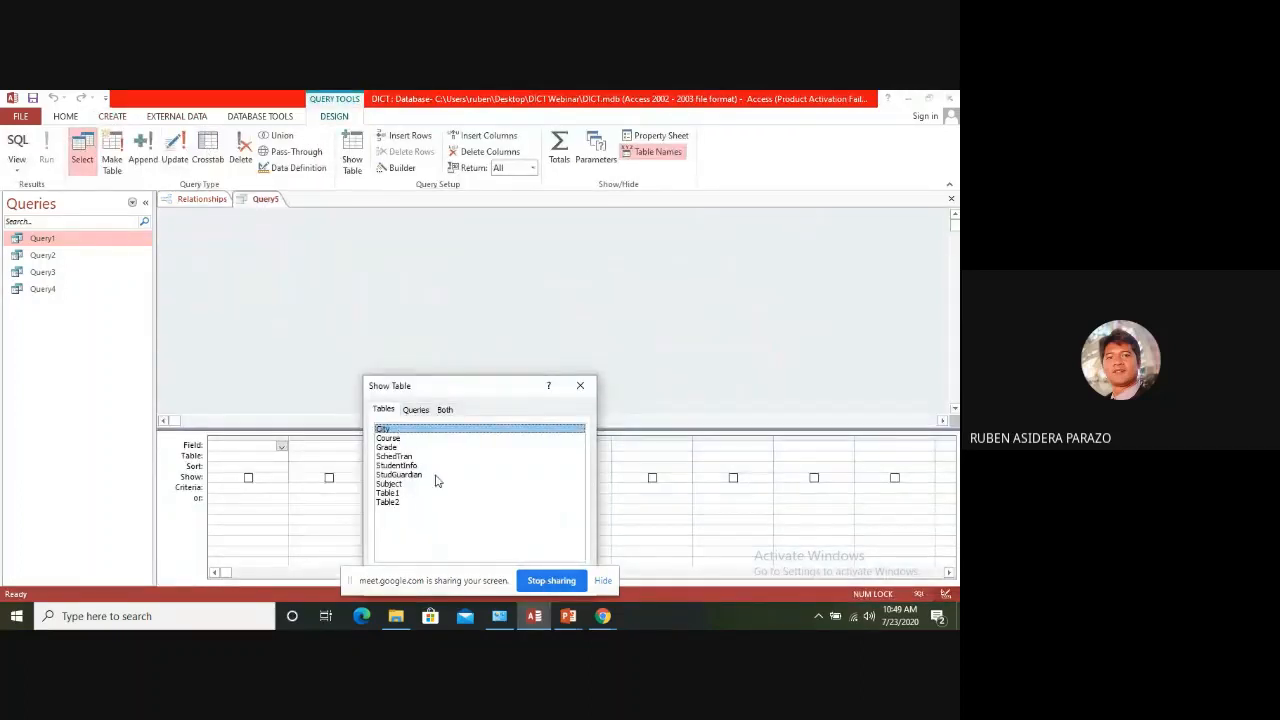
pyautogui.moveTo(487, 385); pyautogui.dragTo(565, 245)
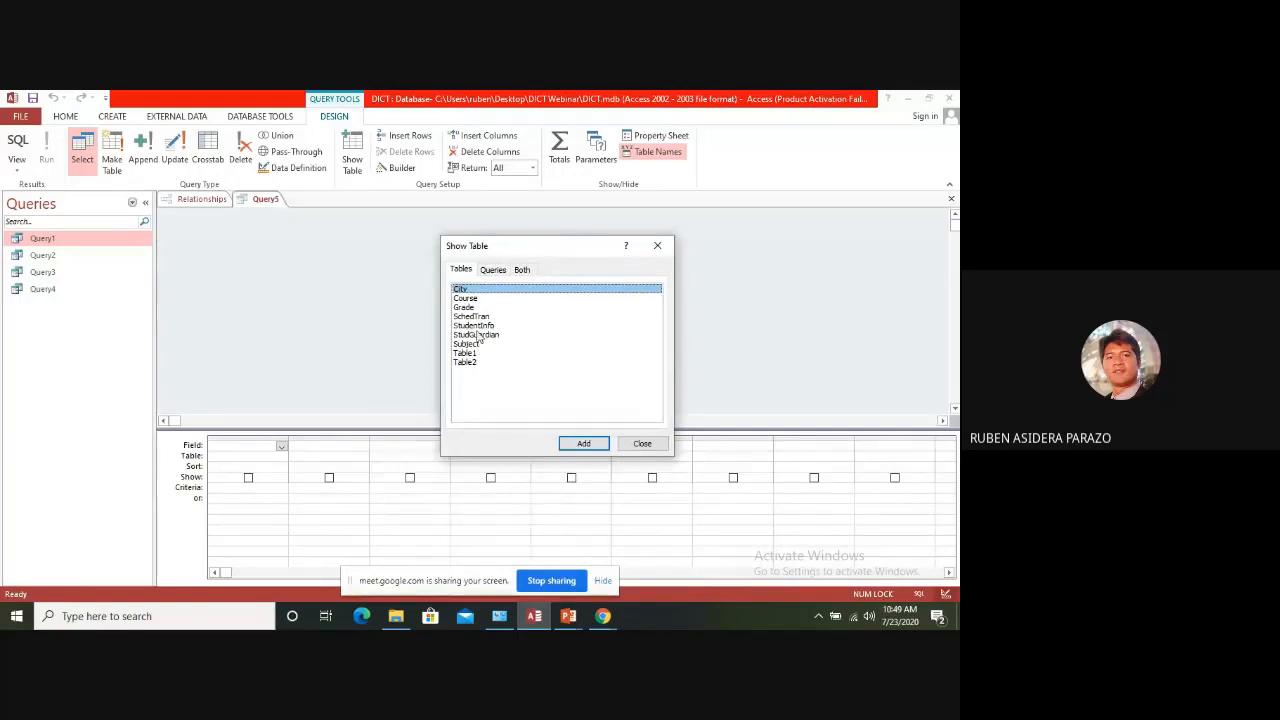
pyautogui.click(477, 326)
pyautogui.click(575, 443)
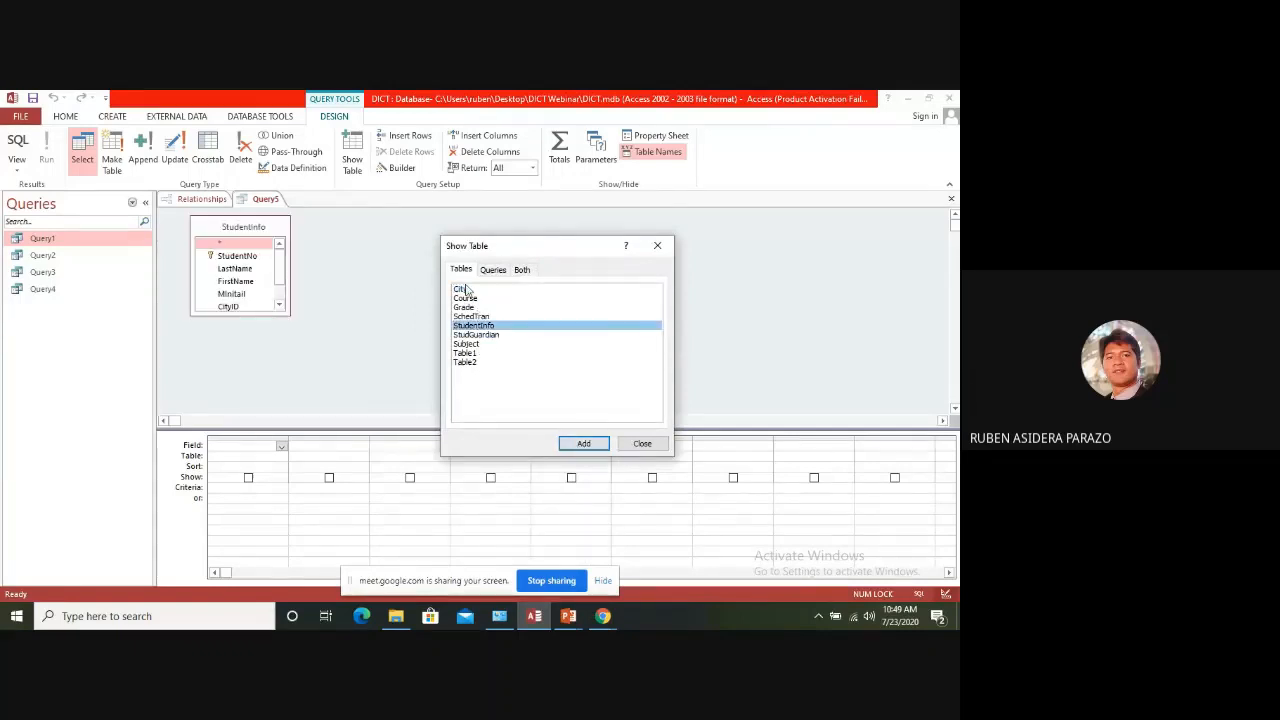
pyautogui.click(462, 289)
pyautogui.click(583, 443)
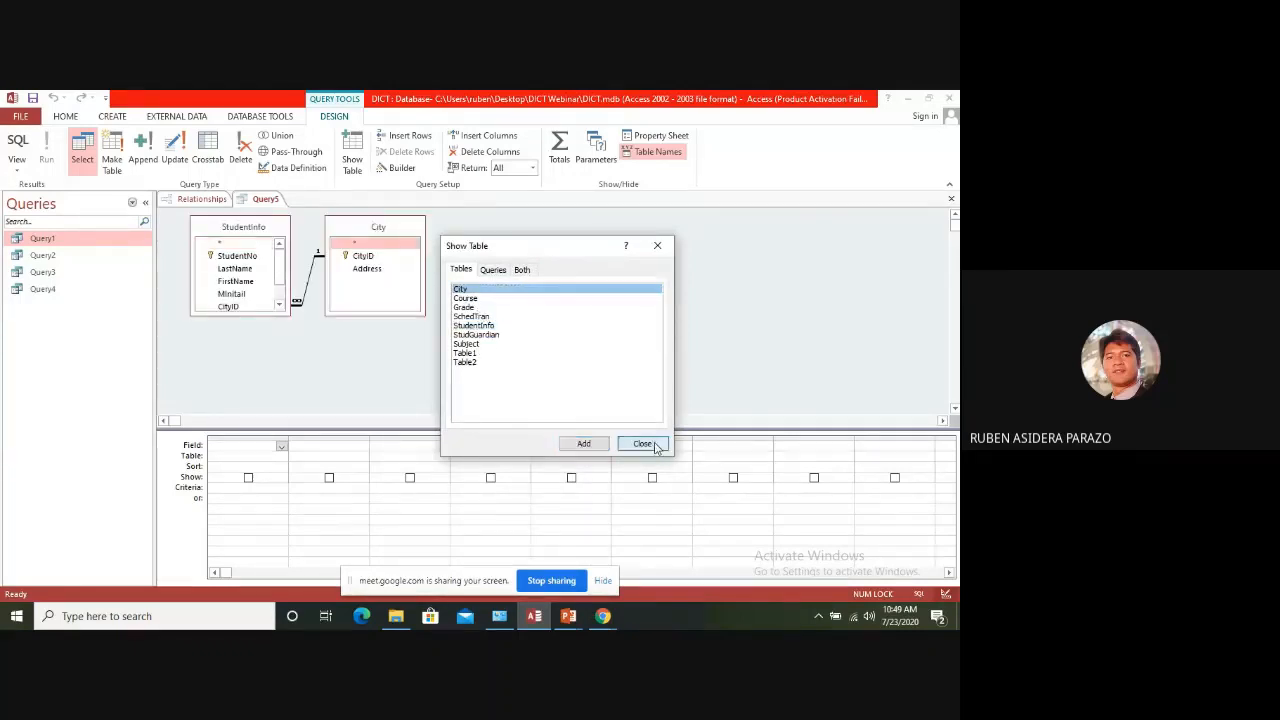
pyautogui.click(642, 443)
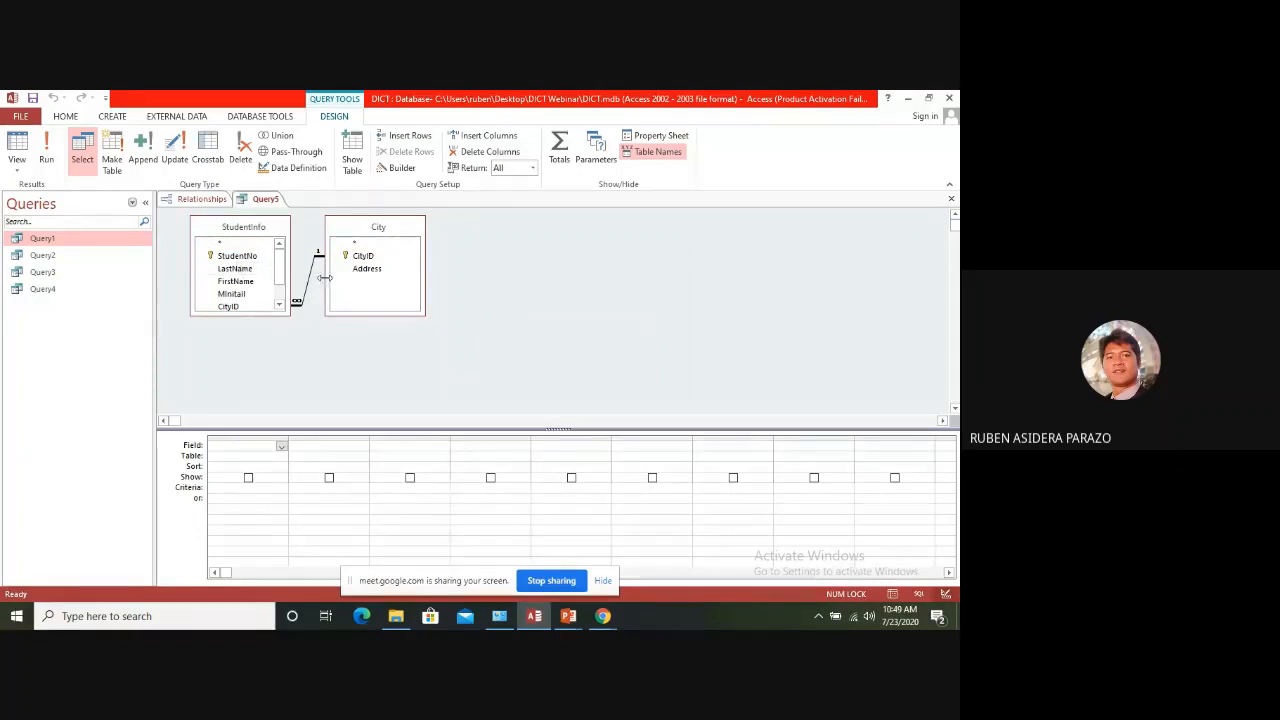
# Add StudentNo, LastName, FirstName, MInitail, CityID and CourseID from StudentInfo to the query's design grid
pyautogui.doubleClick(240, 256)
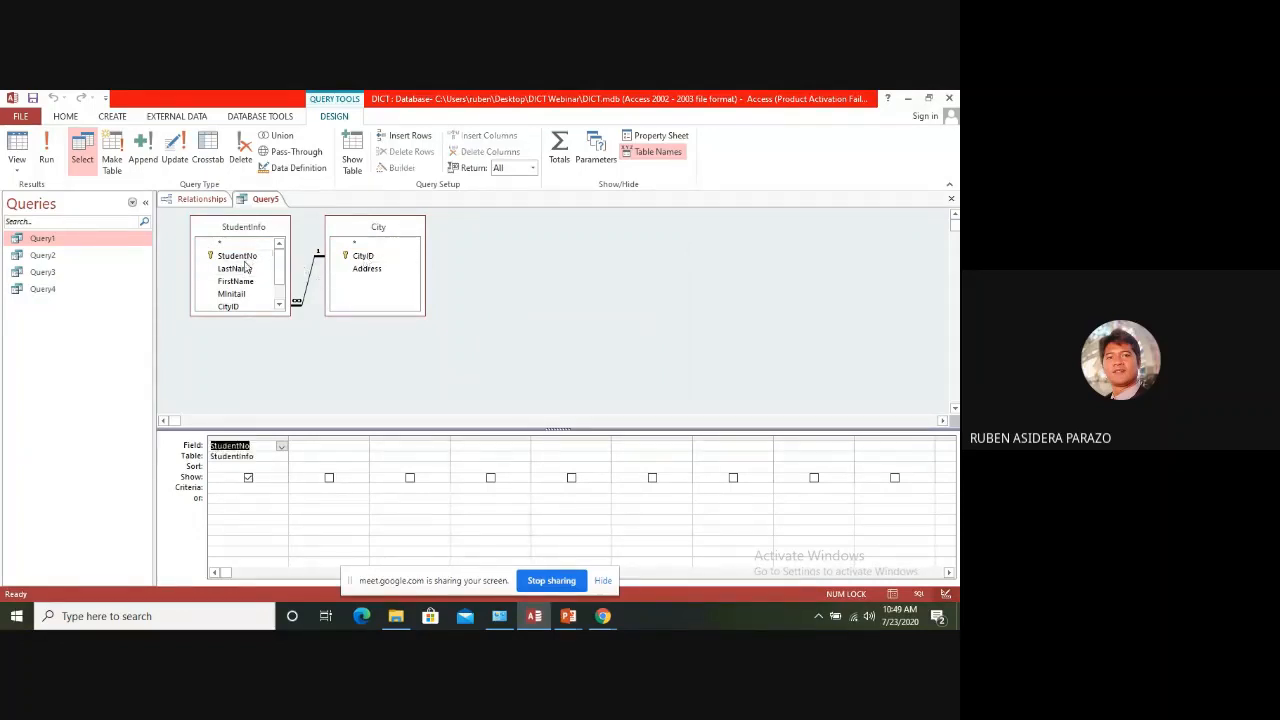
pyautogui.doubleClick(240, 269)
pyautogui.doubleClick(248, 281)
pyautogui.doubleClick(248, 294)
pyautogui.click(279, 305)
pyautogui.doubleClick(240, 284)
pyautogui.doubleClick(240, 297)
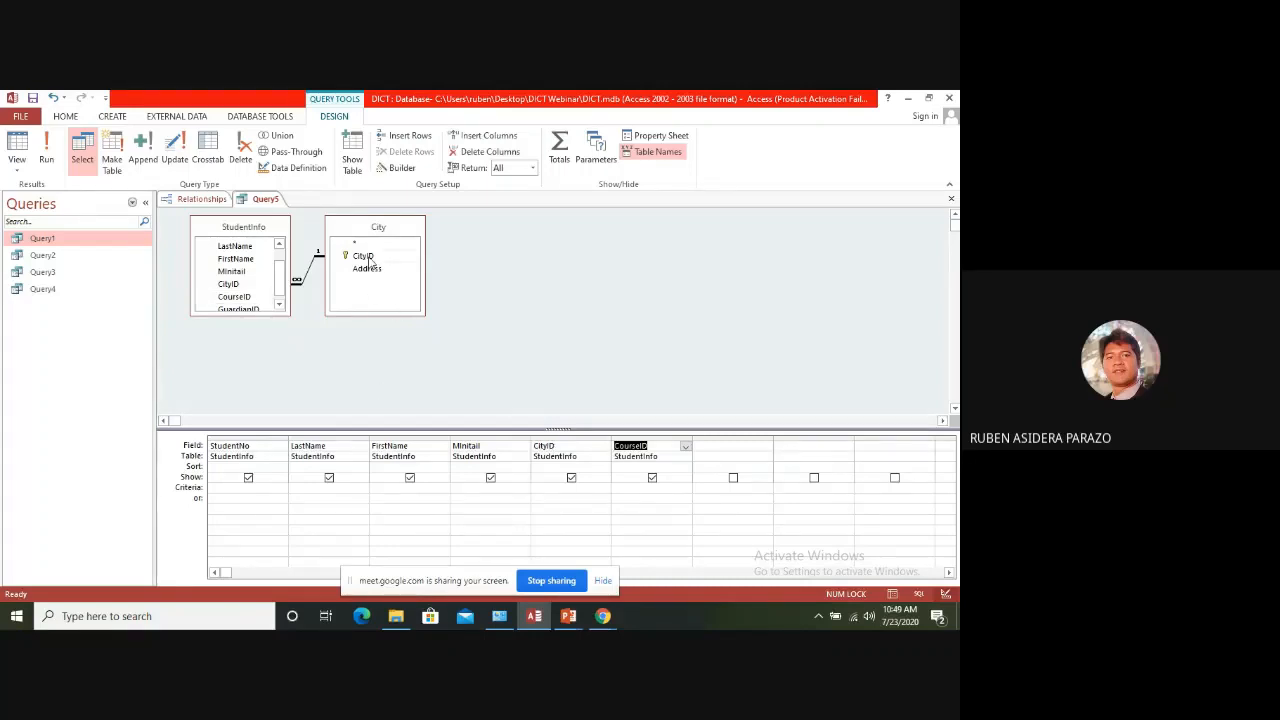
# Replace the CourseID column with Address from the City table, and run the query
pyautogui.moveTo(372, 270); pyautogui.dragTo(640, 449)
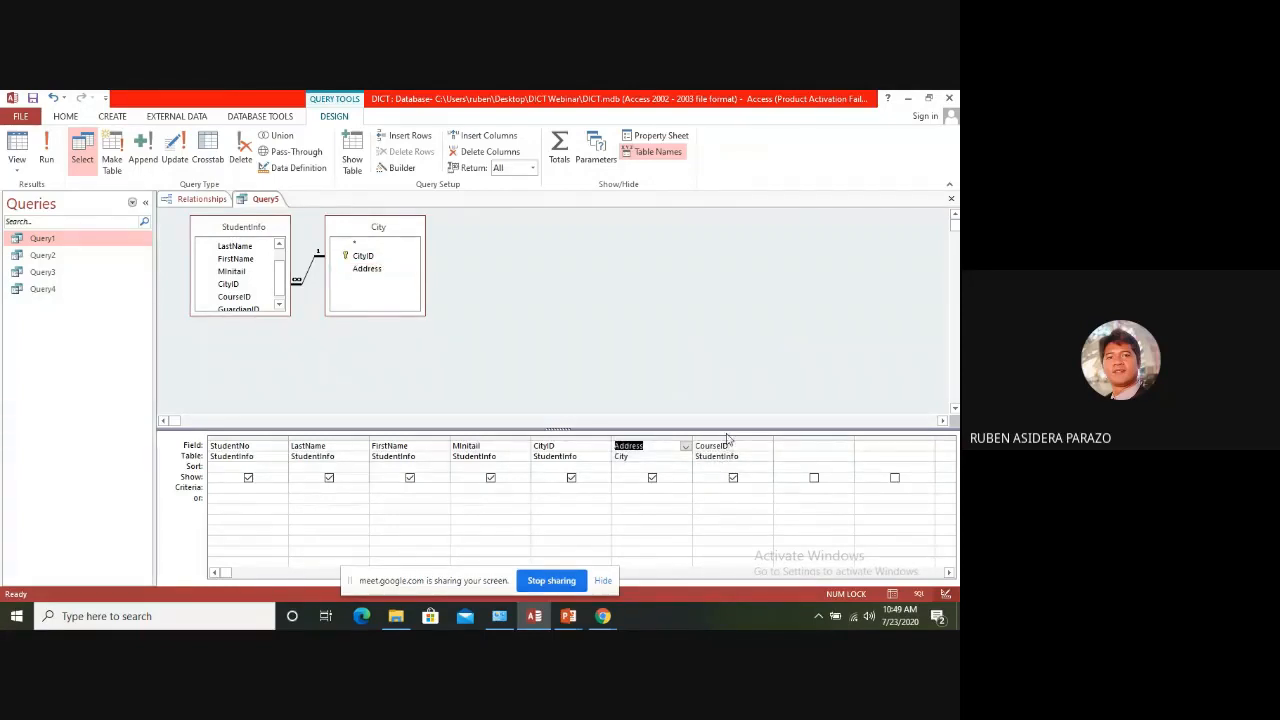
pyautogui.click(736, 438)
pyautogui.press('Delete')
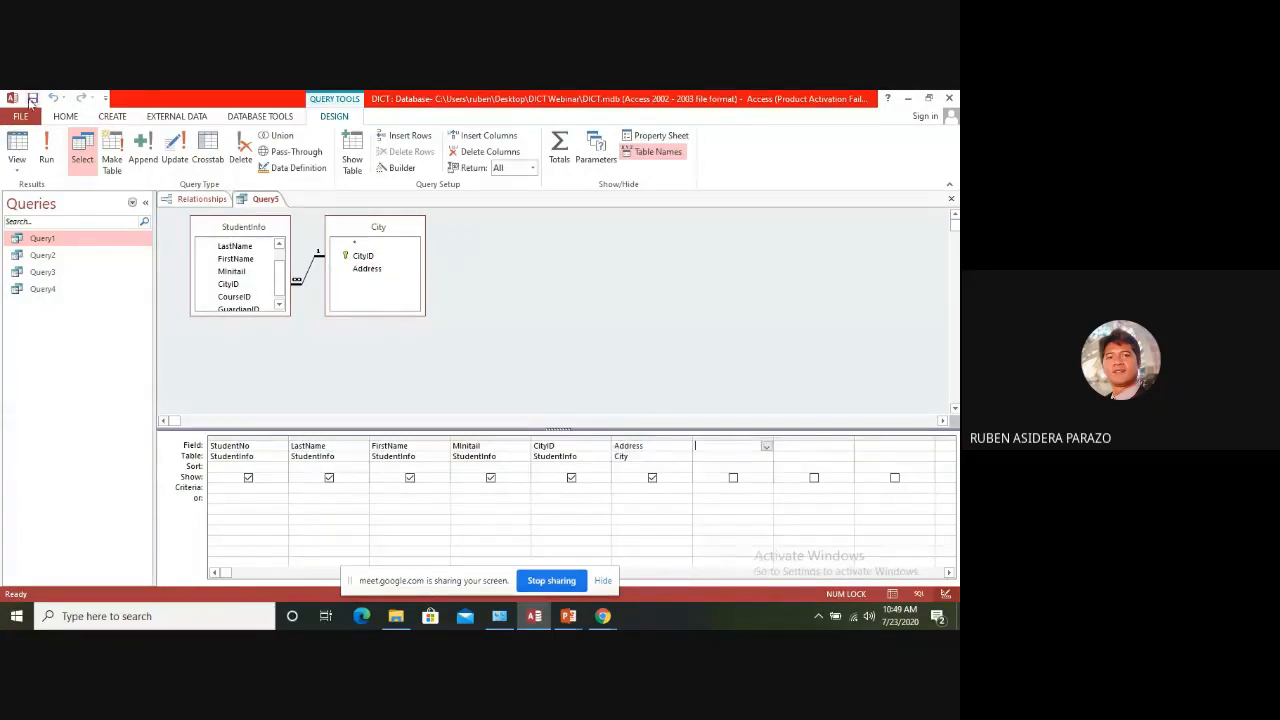
pyautogui.click(46, 157)
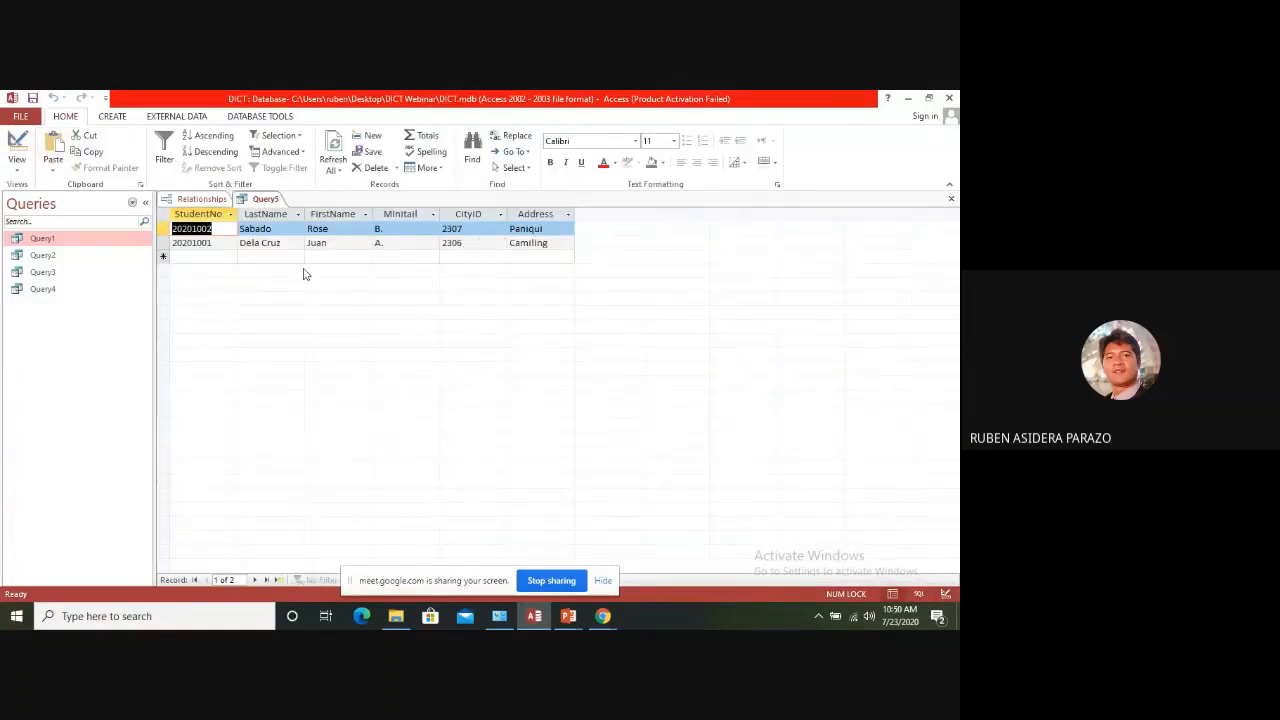
# Start a new student record in the query results by entering the student number and a last name
pyautogui.click(198, 254)
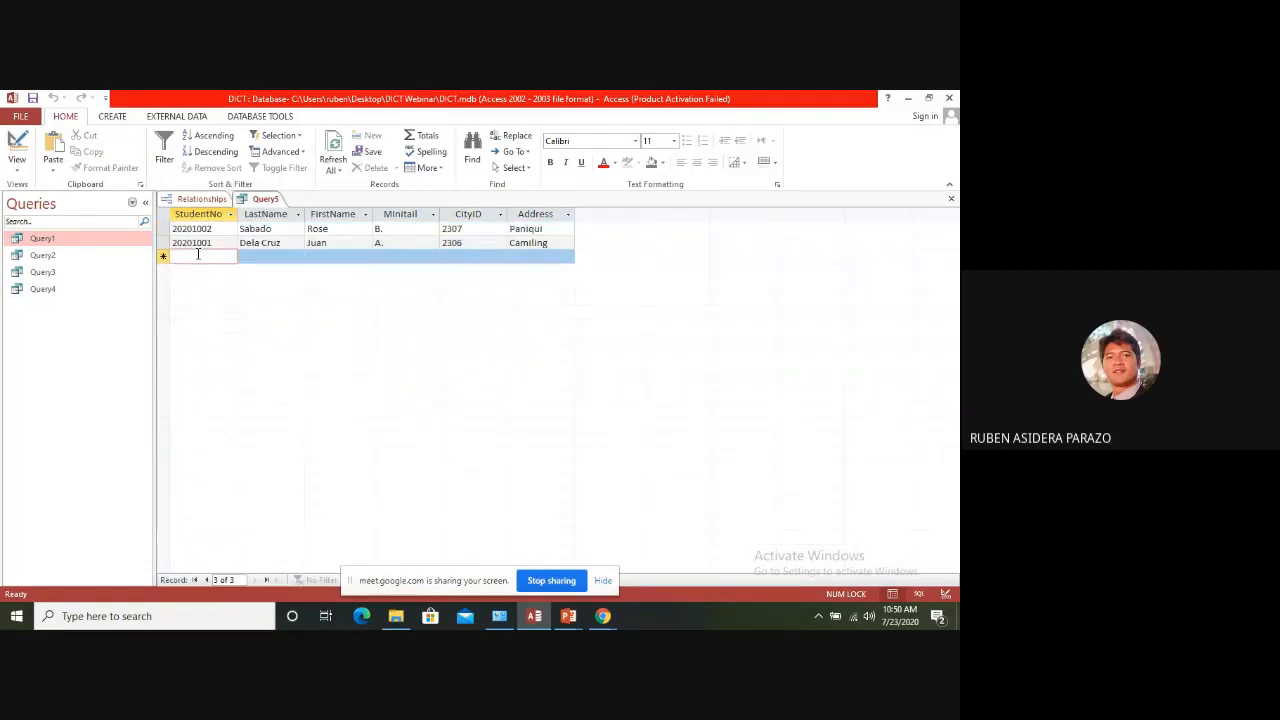
pyautogui.write('20201')
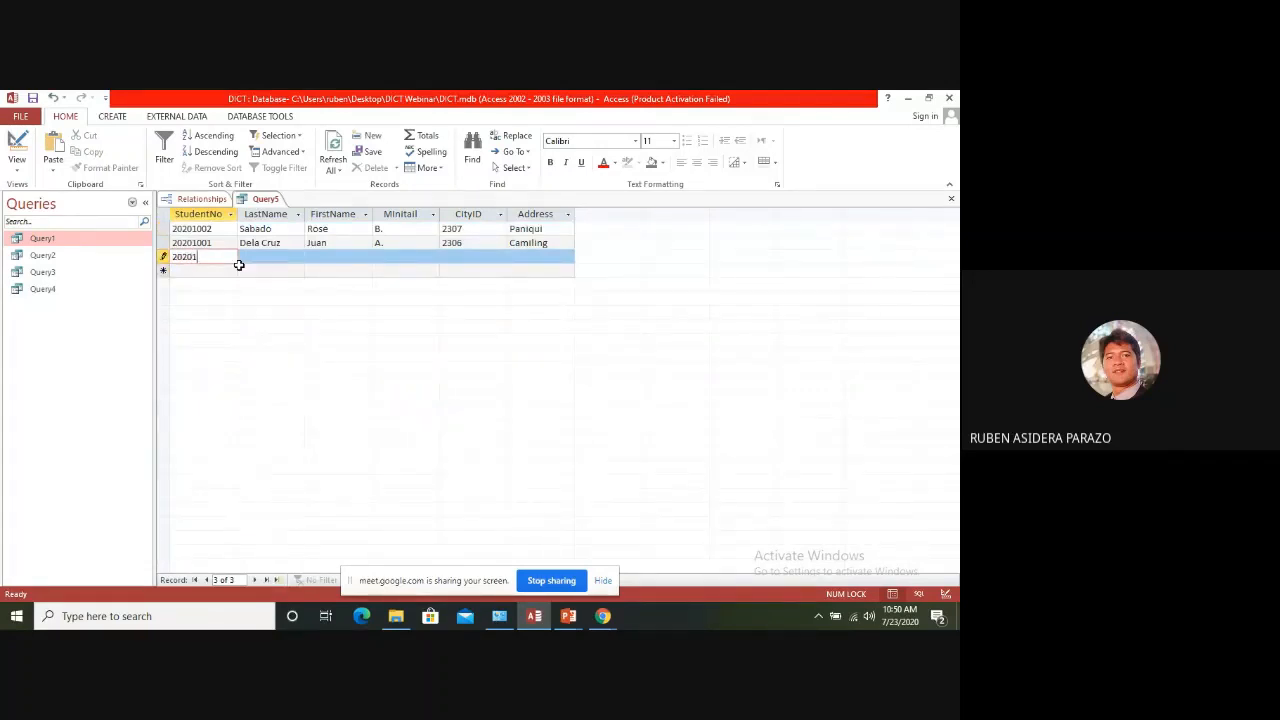
pyautogui.write('003')
pyautogui.press('Tab')
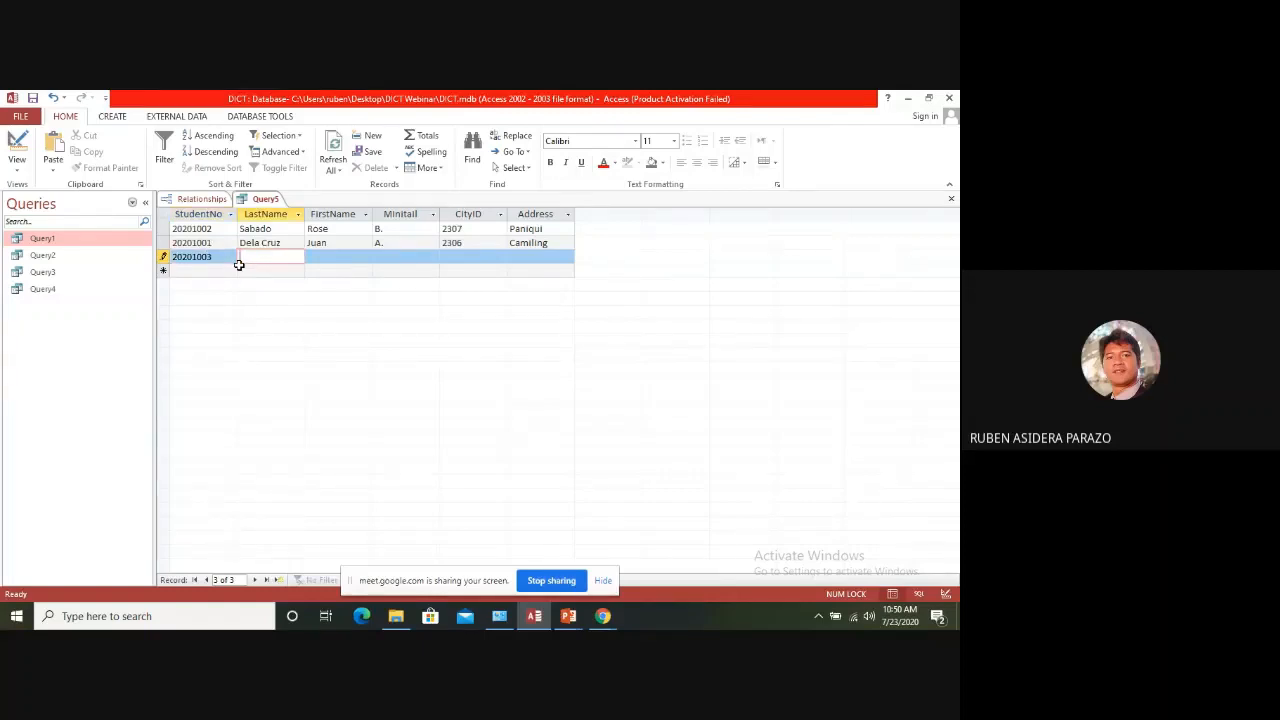
pyautogui.write('Mike')
pyautogui.press('Tab')
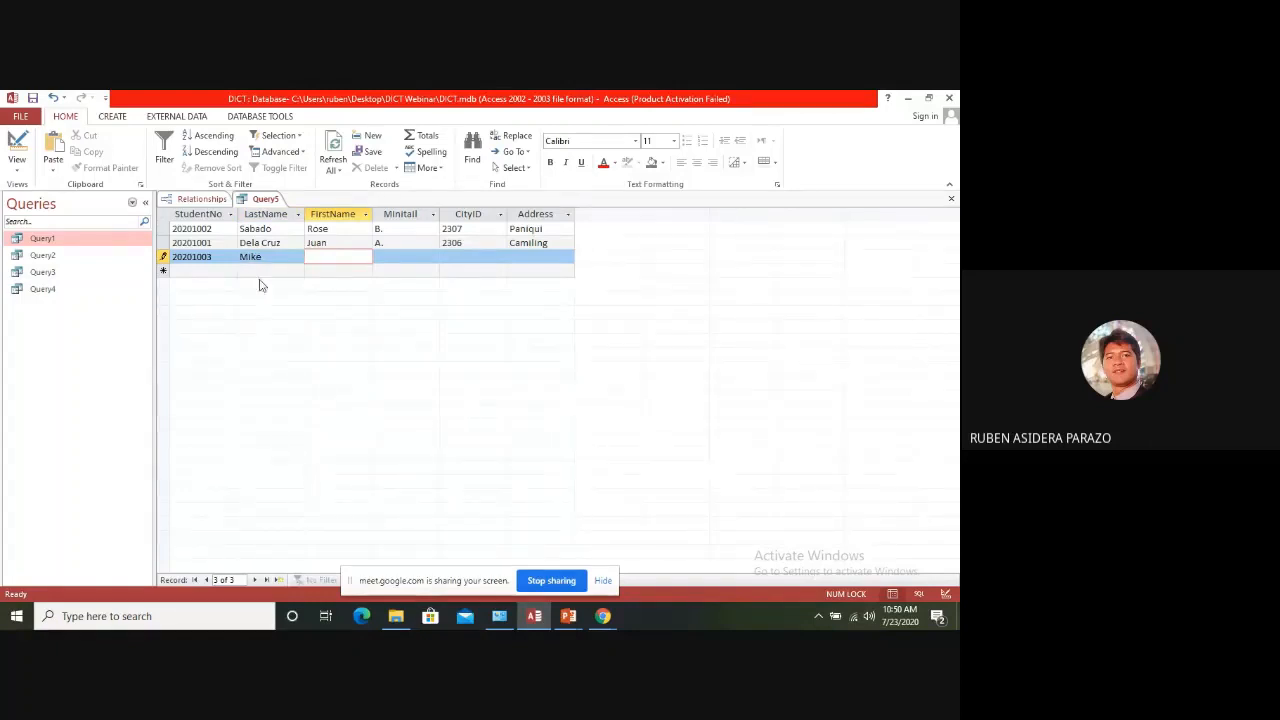
# Replace the new record's last name with the student's correct surname
pyautogui.click(282, 259)
pyautogui.press('BackSpace')
pyautogui.press('BackSpace')
pyautogui.press('BackSpace')
pyautogui.press('BackSpace')
pyautogui.write('Doming')
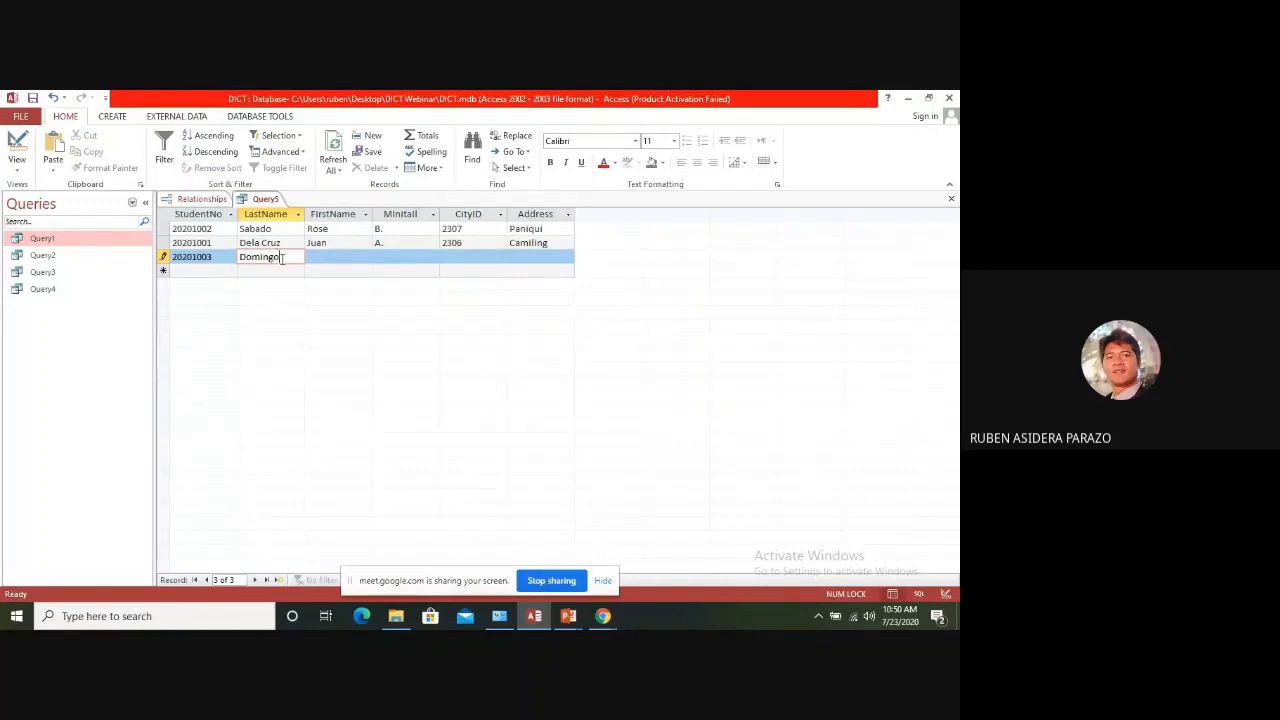
pyautogui.write('o')
pyautogui.press('Tab')
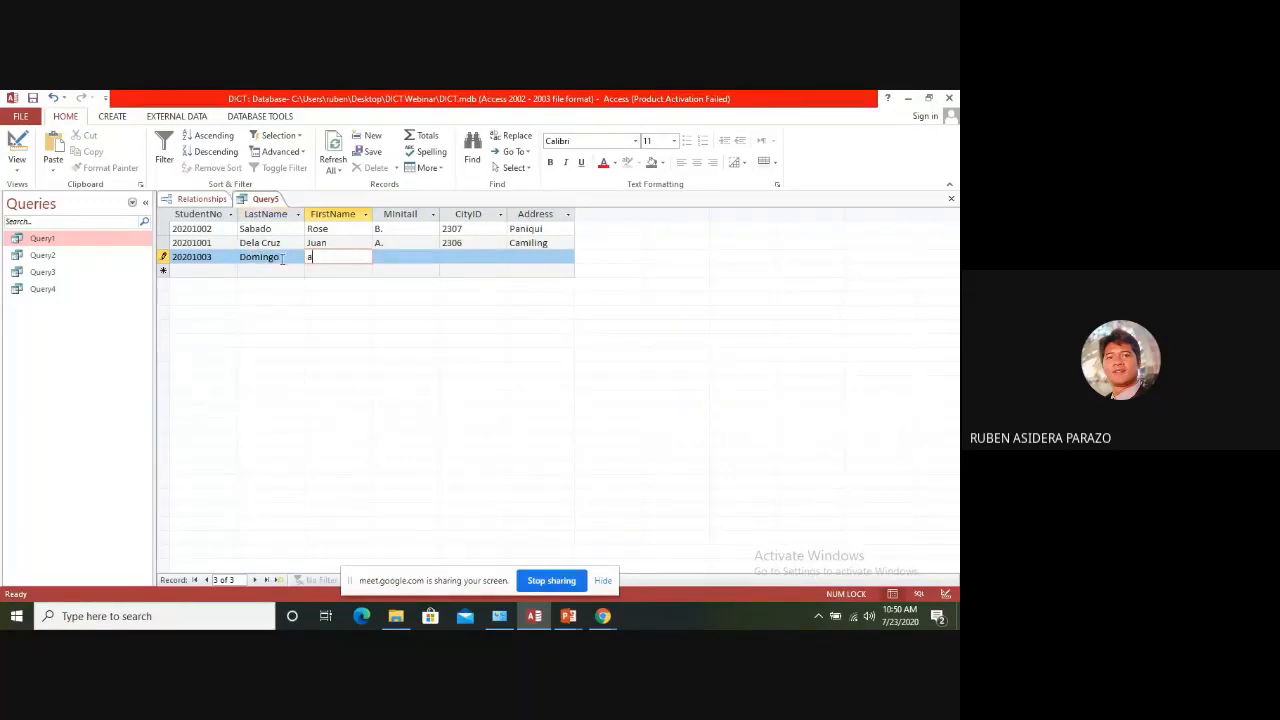
# Enter "a" as both first name and middle initial, and try to skip CityID while leaving it blank
pyautogui.press('Tab')
pyautogui.press('Tab')
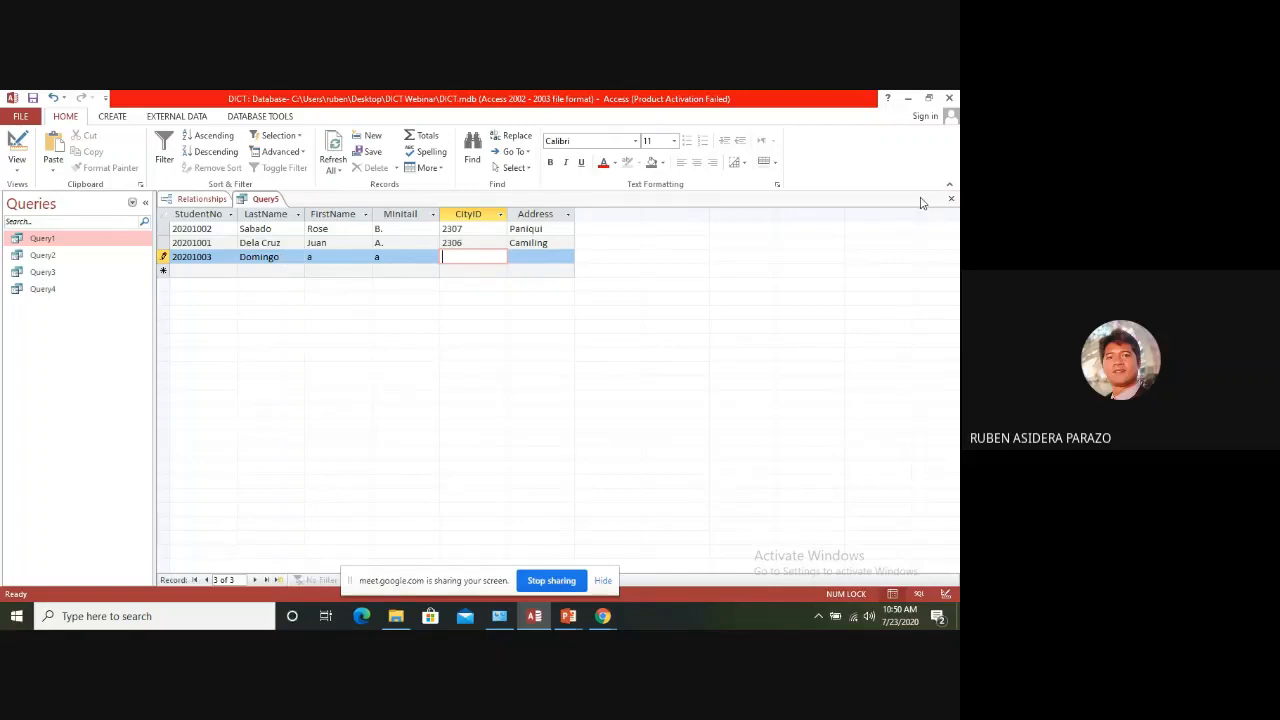
pyautogui.press('Tab')
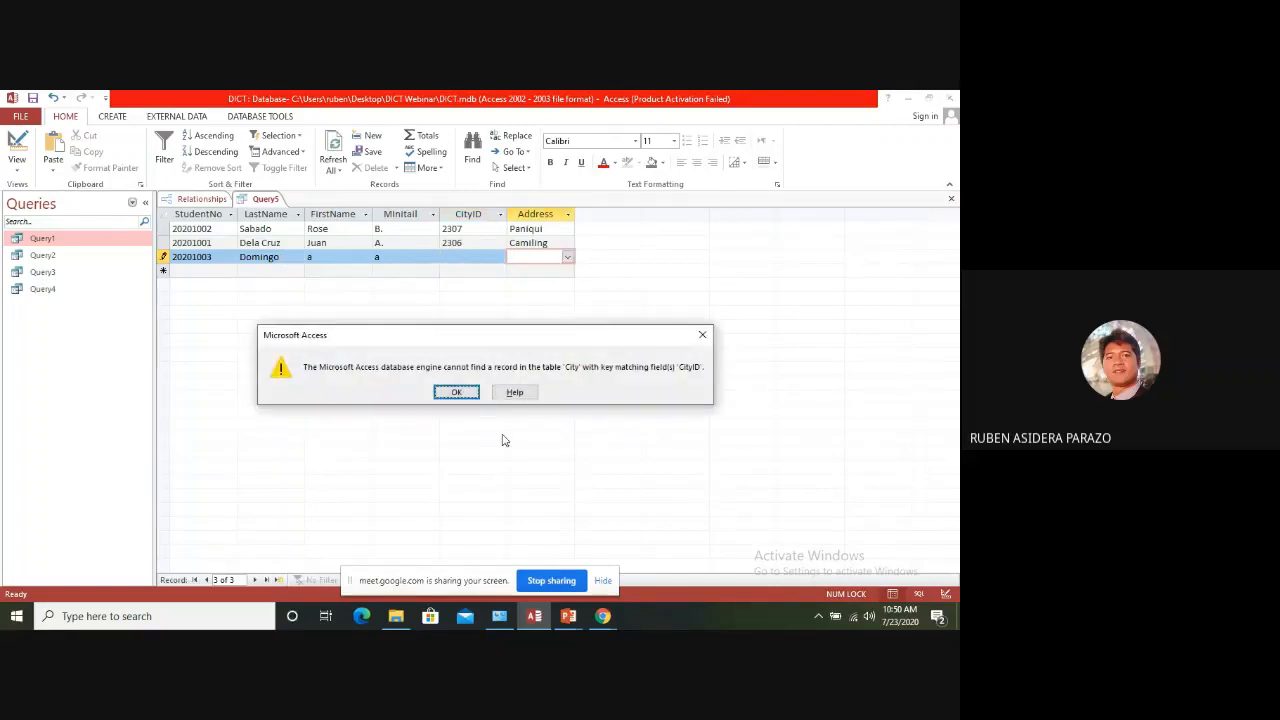
pyautogui.click(454, 394)
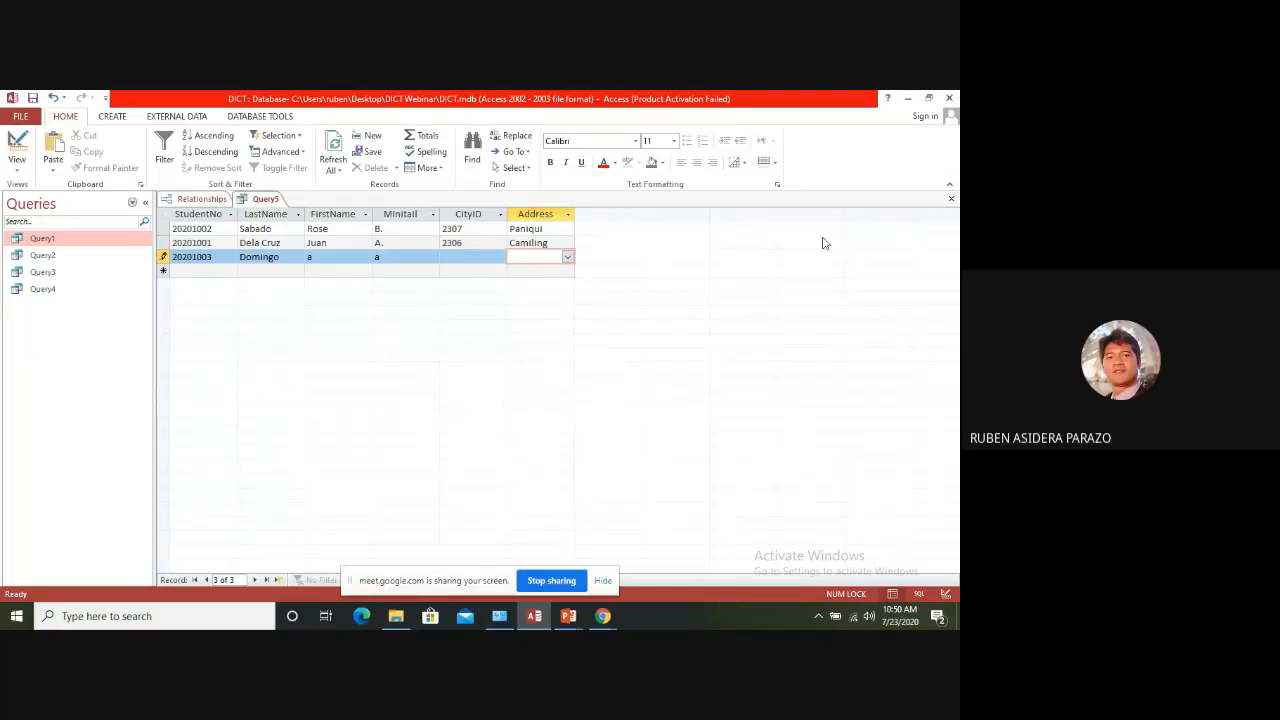
# Try to close the query with the new record's CityID blank, then cancel saving it as Query5
pyautogui.click(951, 198)
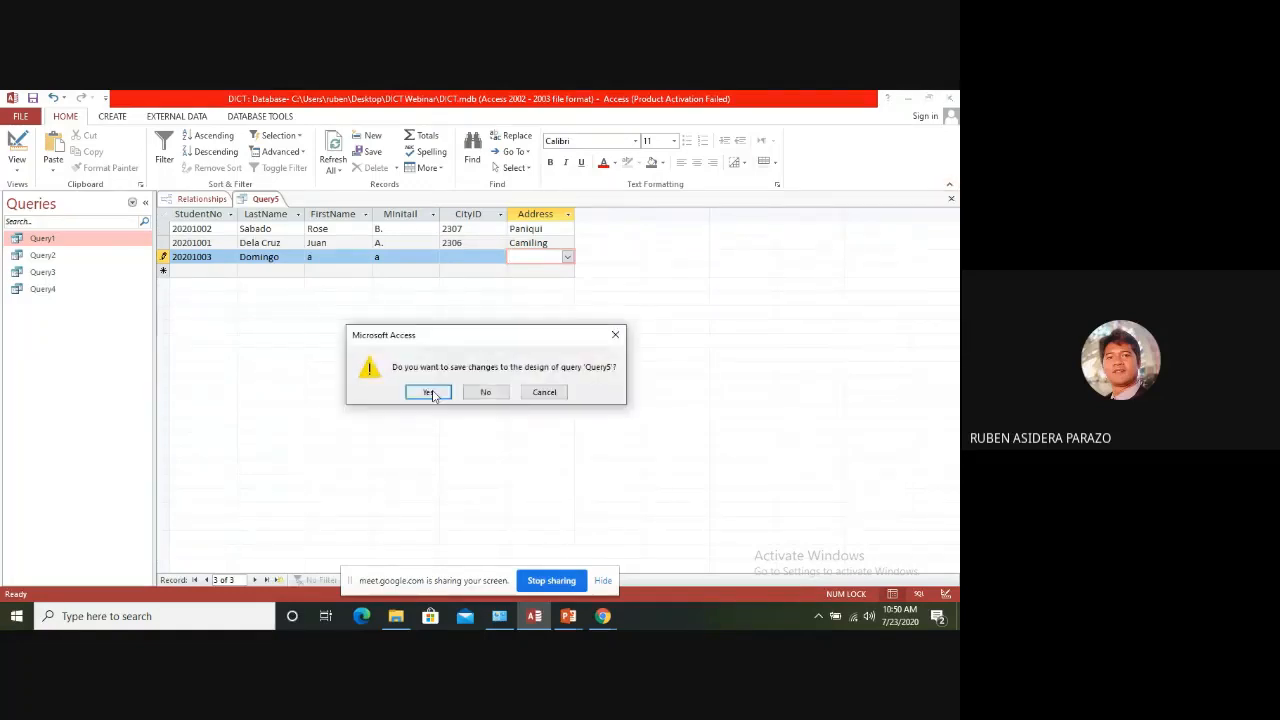
pyautogui.click(430, 394)
pyautogui.click(454, 395)
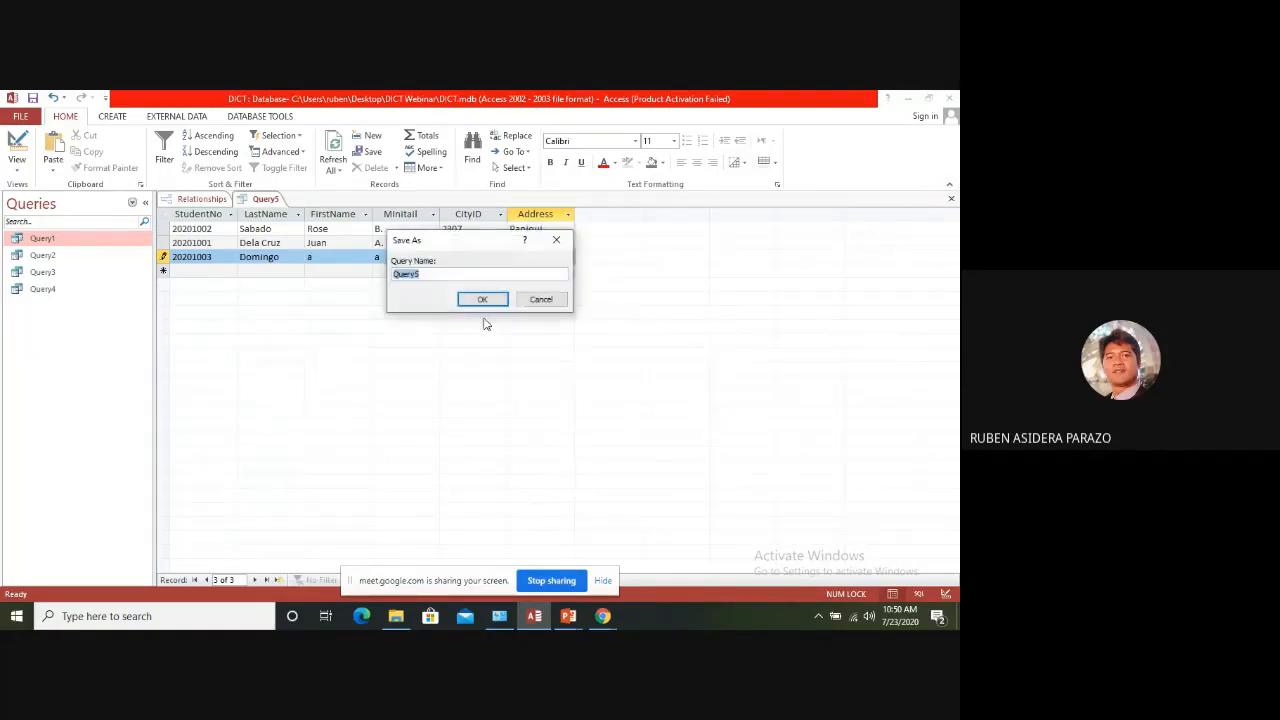
pyautogui.click(545, 300)
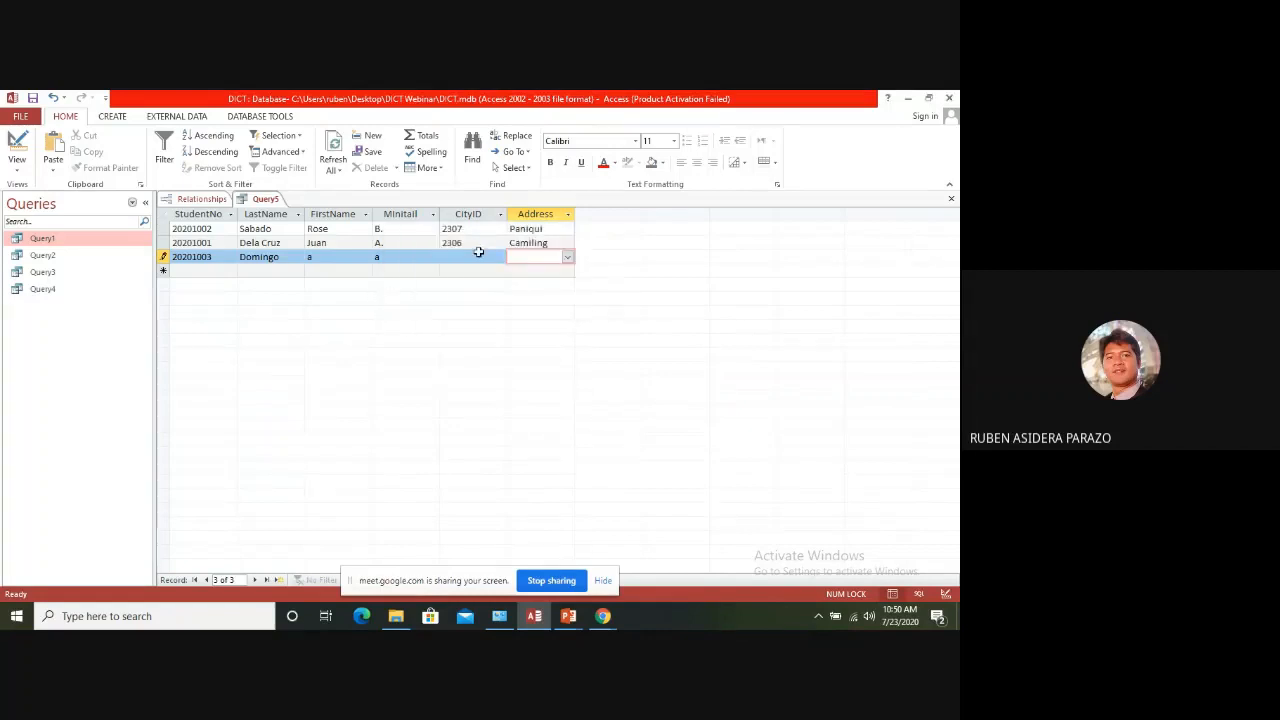
# Set the new student record's CityID to 2306 so its address is looked up from City
pyautogui.click(474, 259)
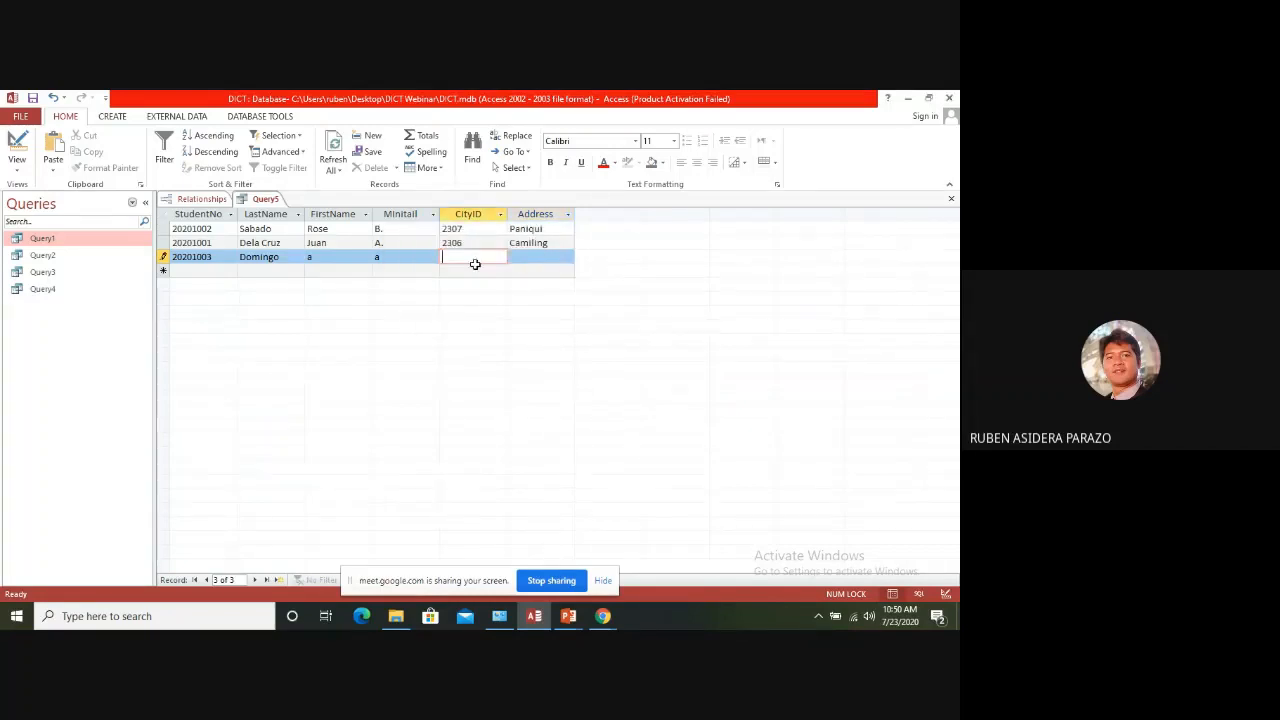
pyautogui.write('2306')
pyautogui.press('Tab')
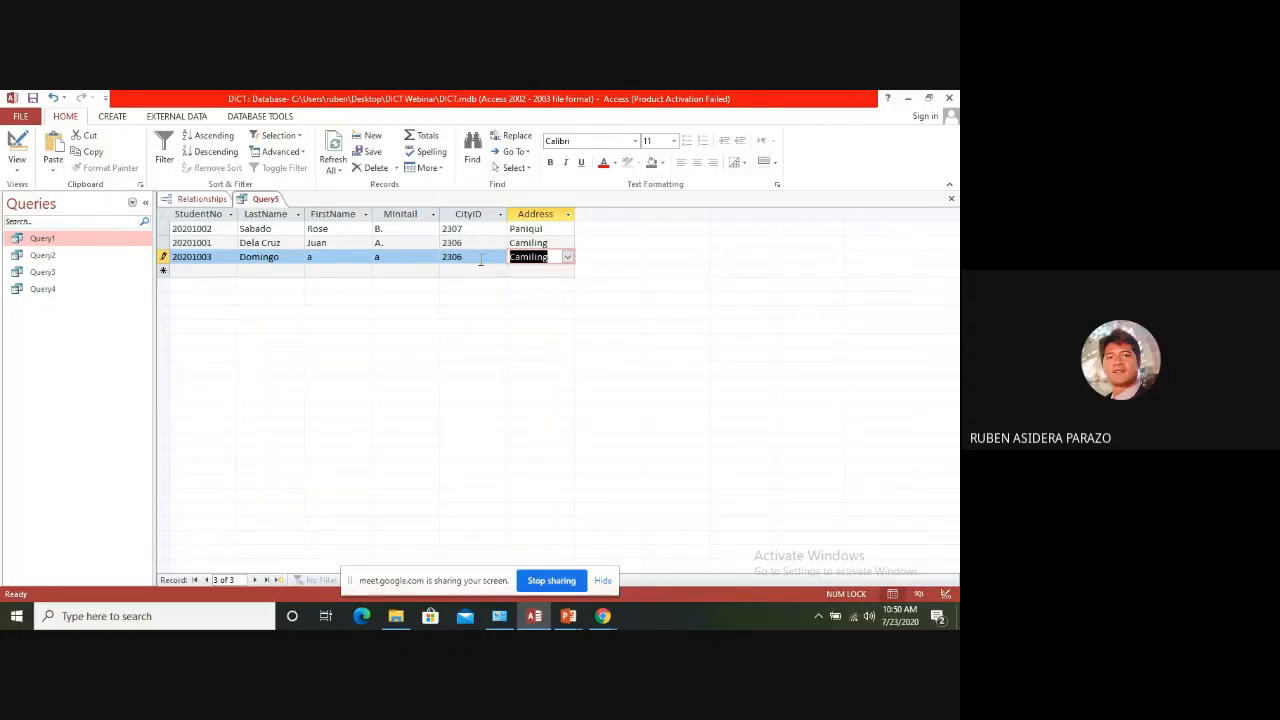
pyautogui.click(480, 260)
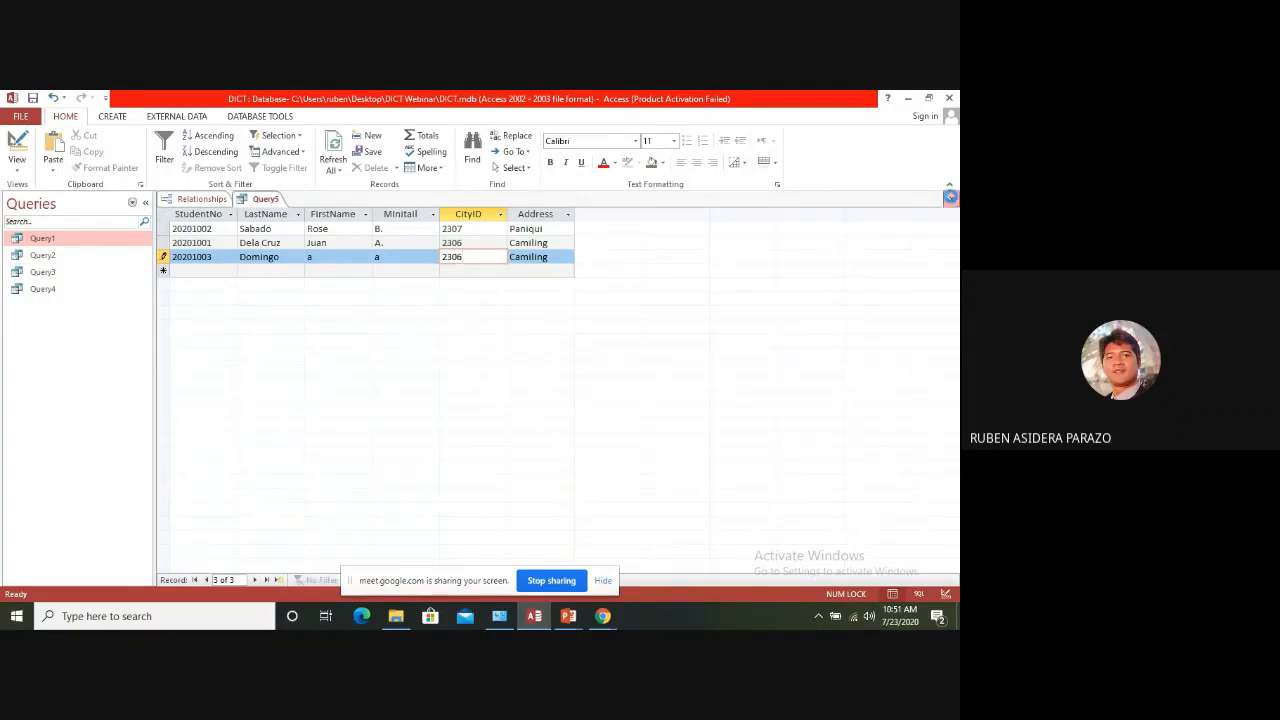
# Close the query and save it as Query5
pyautogui.click(951, 199)
pyautogui.click(427, 392)
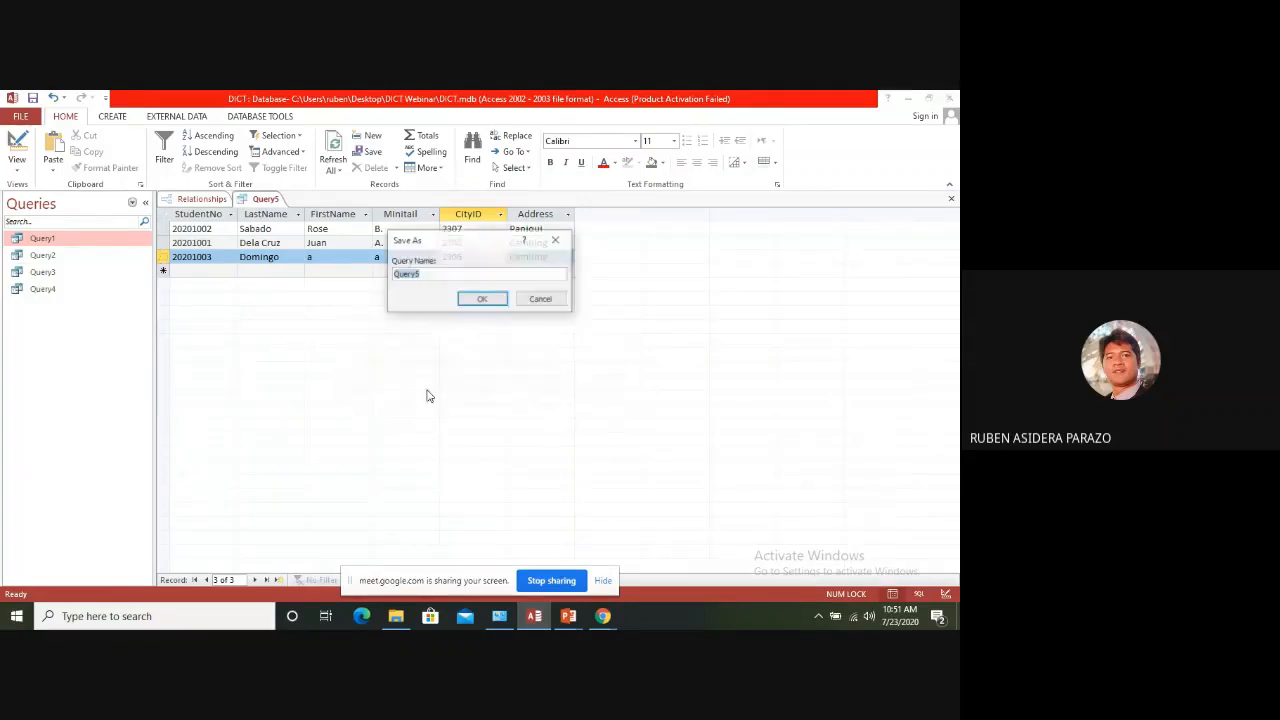
pyautogui.click(482, 299)
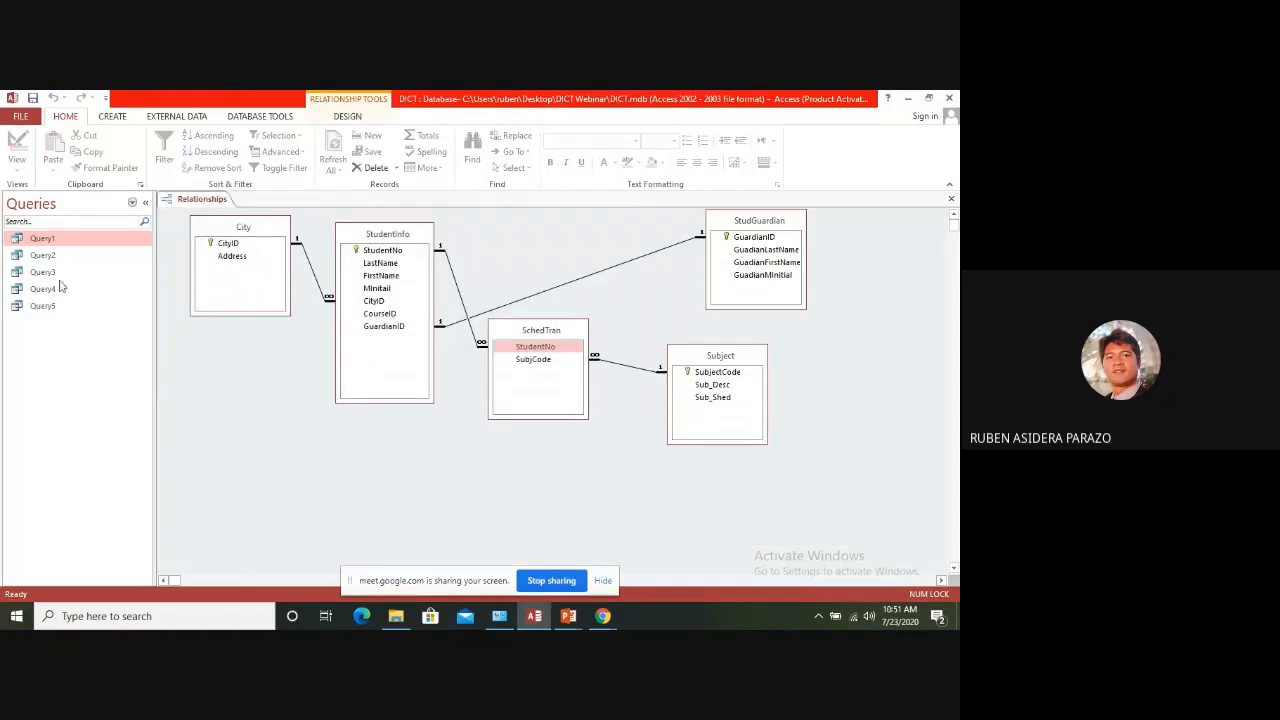
# Open Query5 and try to clear the CityID of the newly added student record
pyautogui.doubleClick(45, 306)
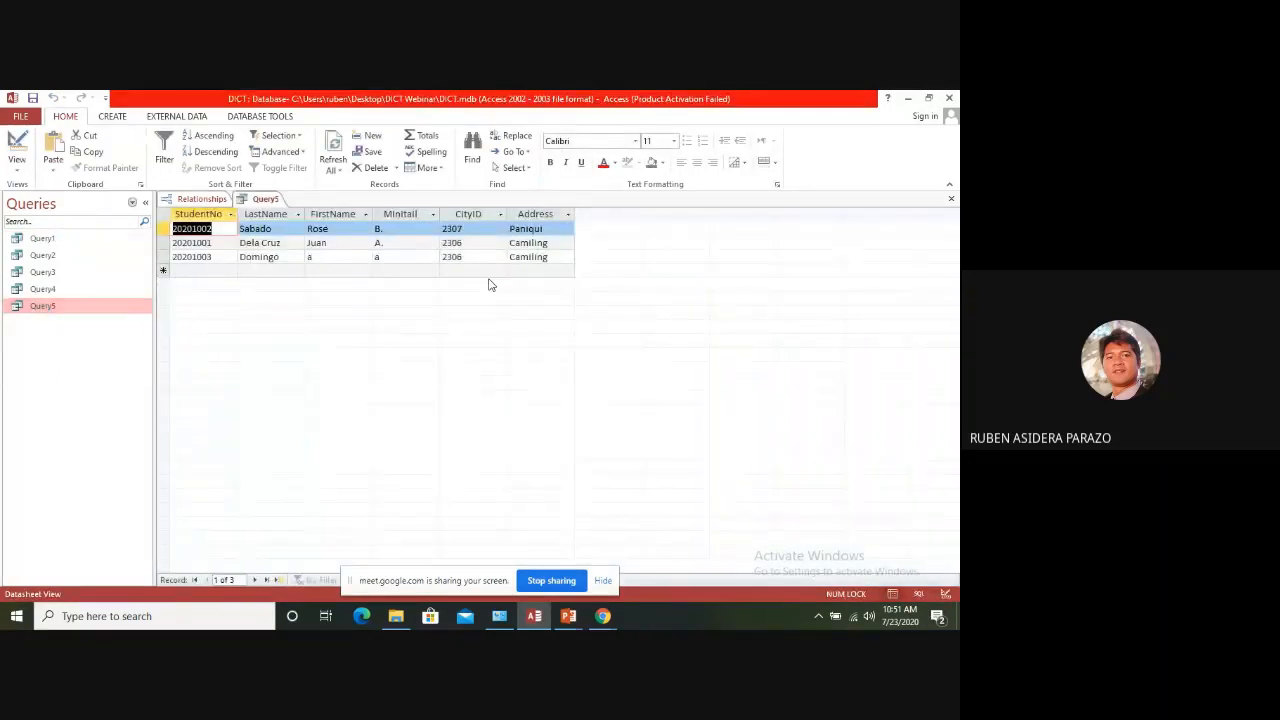
pyautogui.click(466, 256)
pyautogui.press('BackSpace')
pyautogui.press('BackSpace')
pyautogui.press('BackSpace')
pyautogui.press('BackSpace')
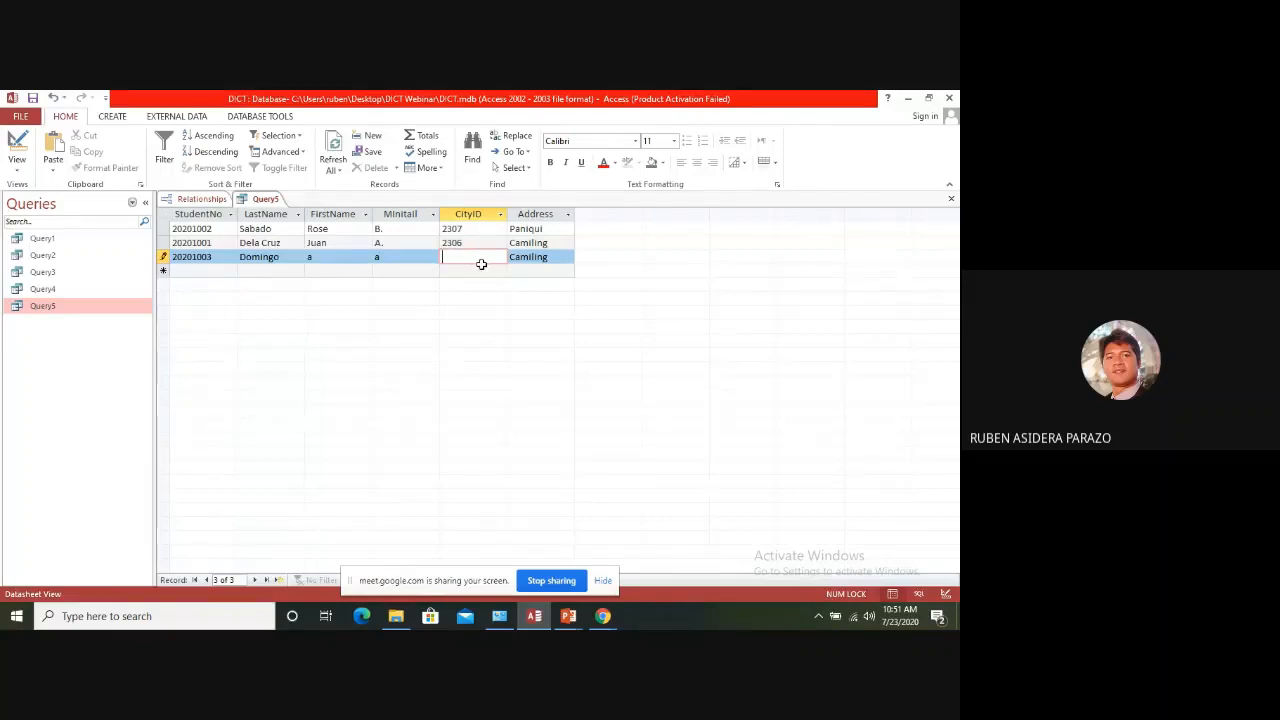
pyautogui.click(526, 262)
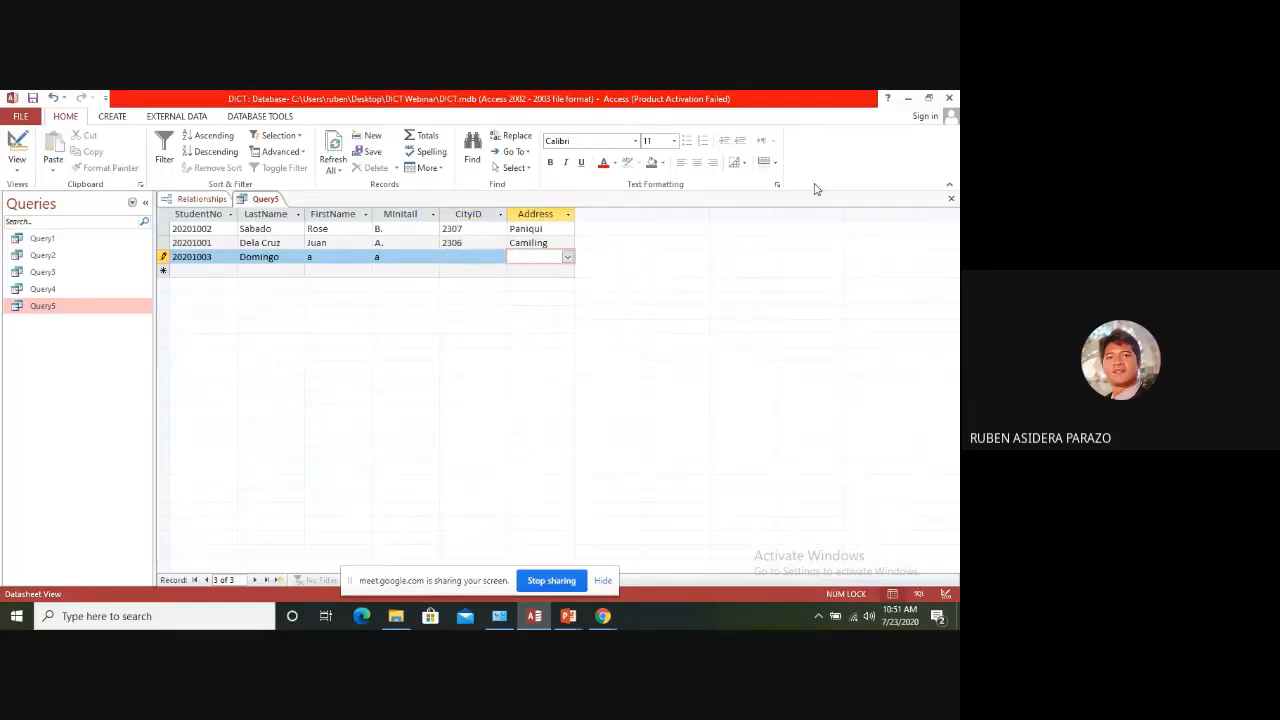
# Close Query5, discarding the pending record edit, and reopen it to check the student records
pyautogui.click(951, 198)
pyautogui.click(458, 399)
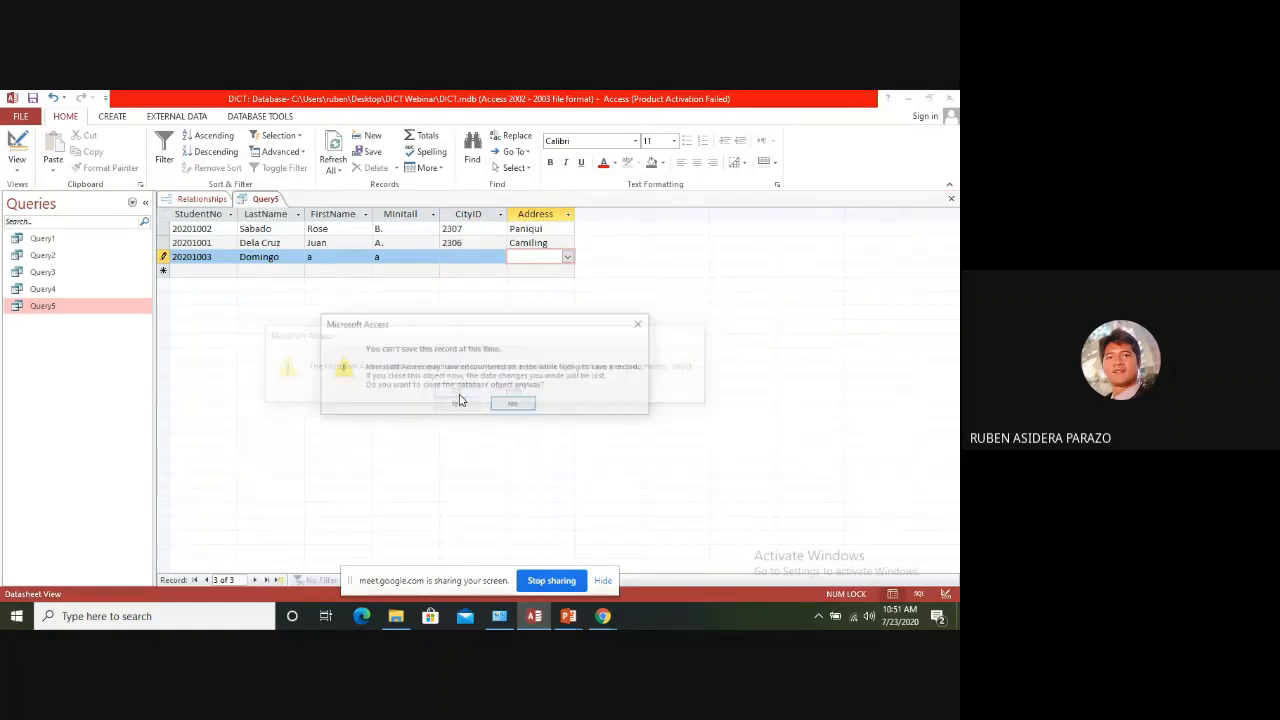
pyautogui.click(458, 402)
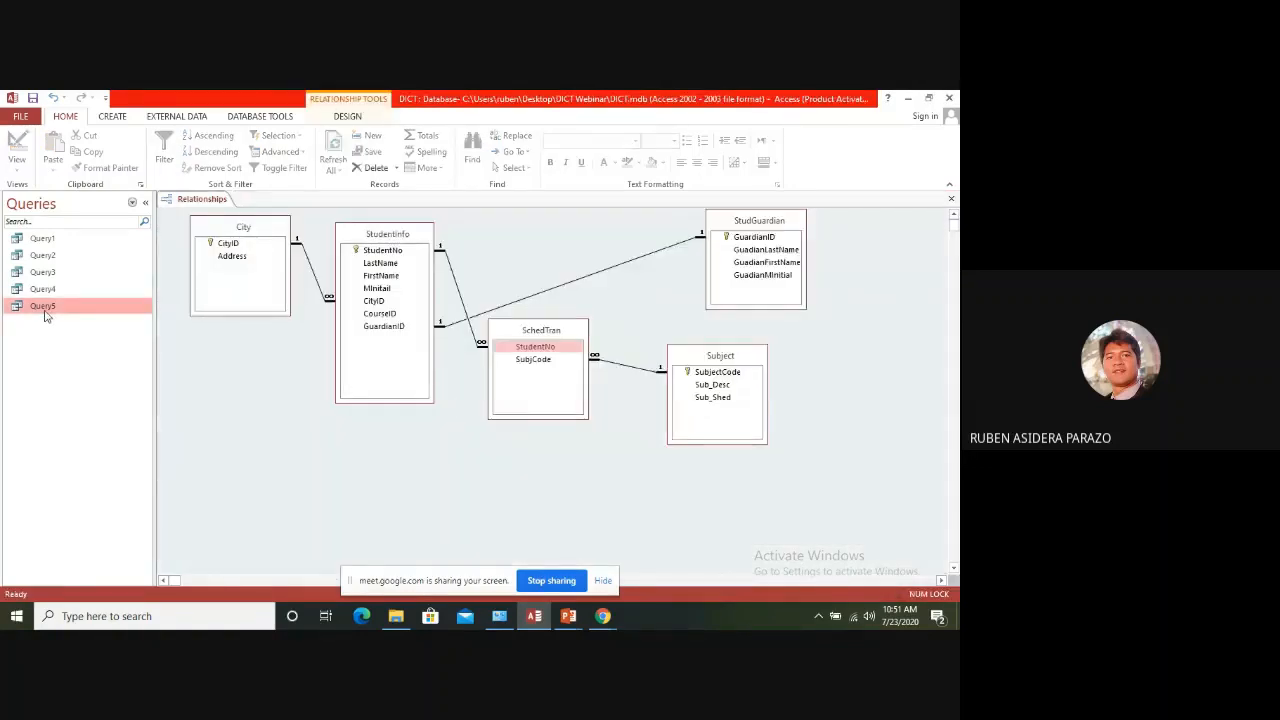
pyautogui.doubleClick(44, 310)
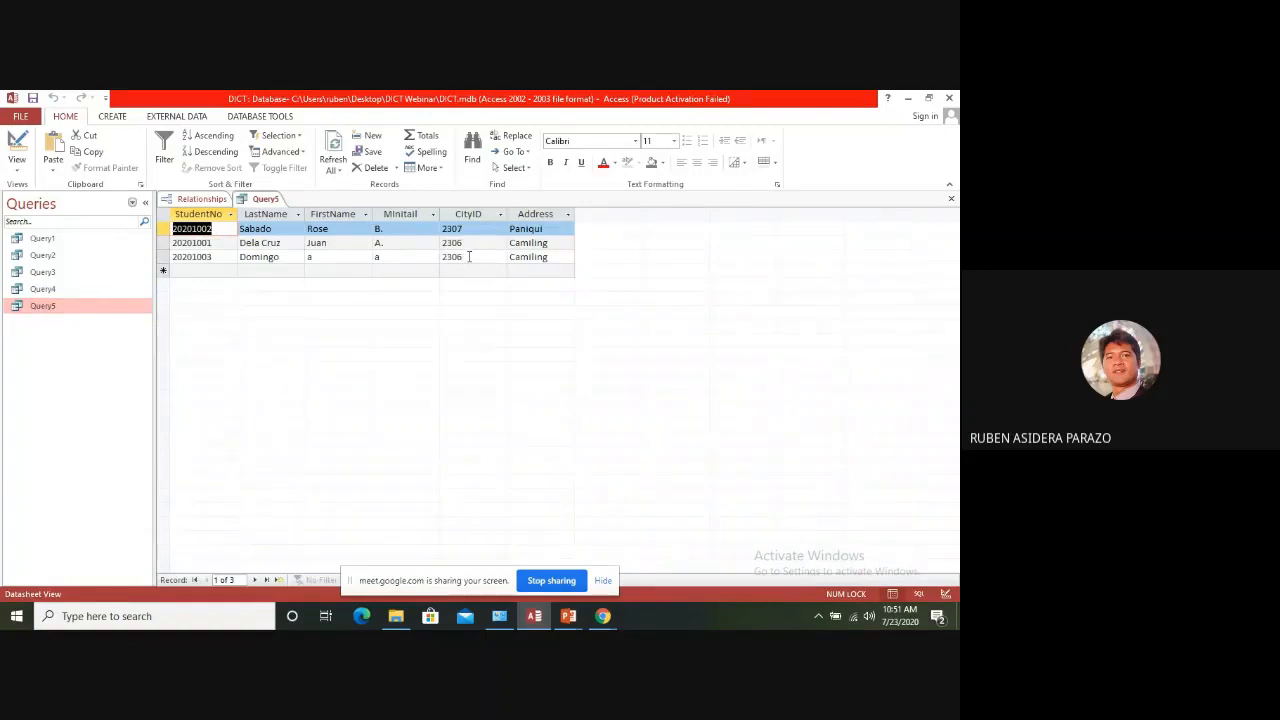
# Examine the CityID and Address values of the student records in Query5 and close the query
pyautogui.moveTo(473, 257); pyautogui.dragTo(440, 257)
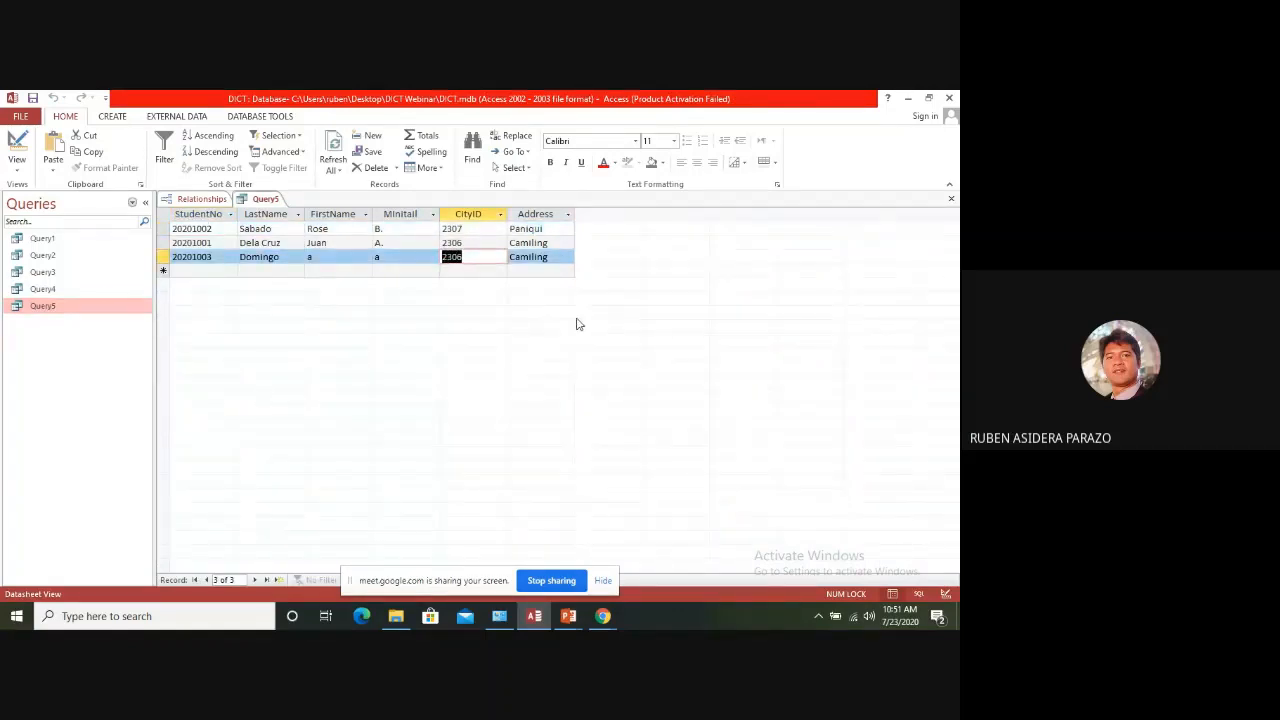
pyautogui.click(551, 229)
pyautogui.click(556, 243)
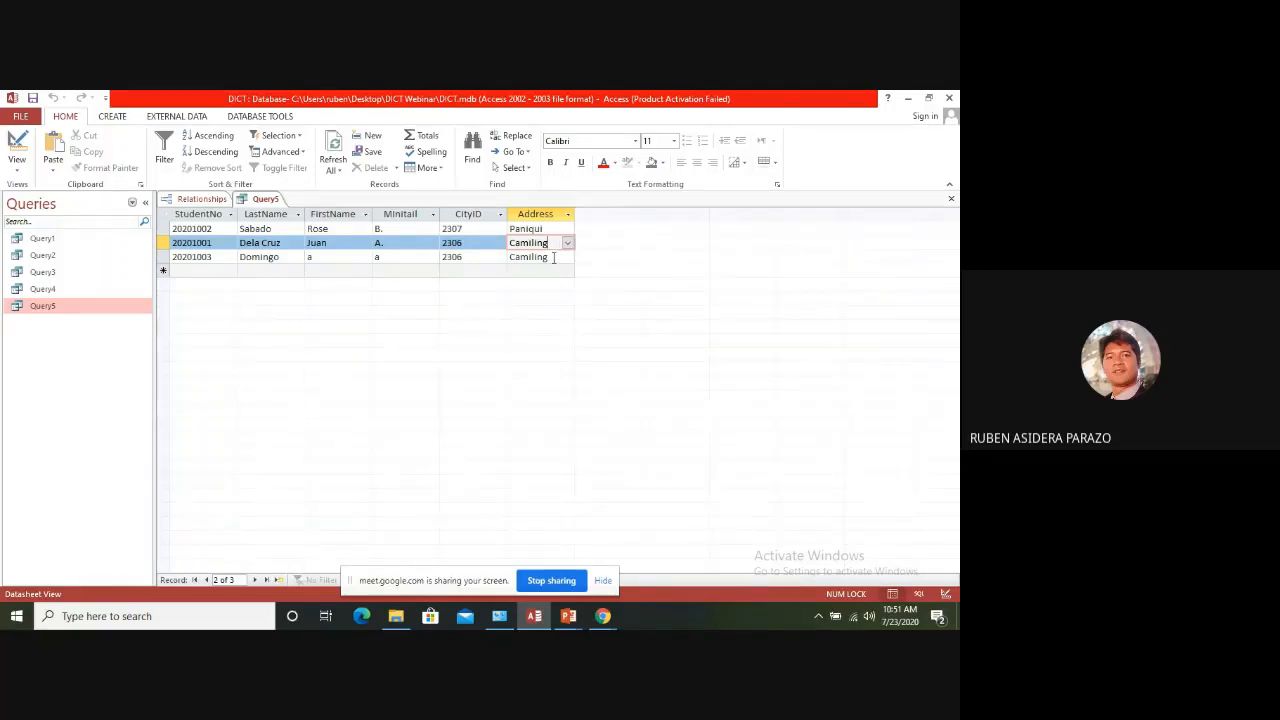
pyautogui.click(951, 200)
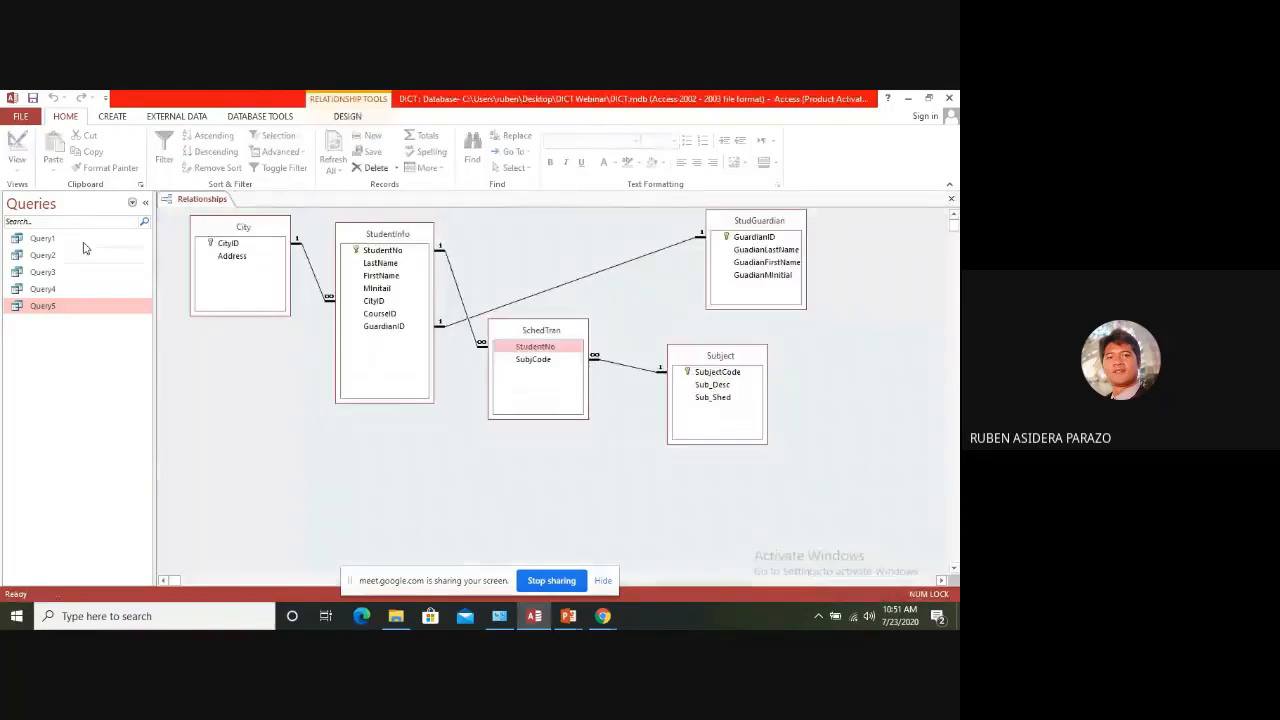
# Open the City table, change the address of CityID 2306 to Camilings, and close the table
pyautogui.click(136, 204)
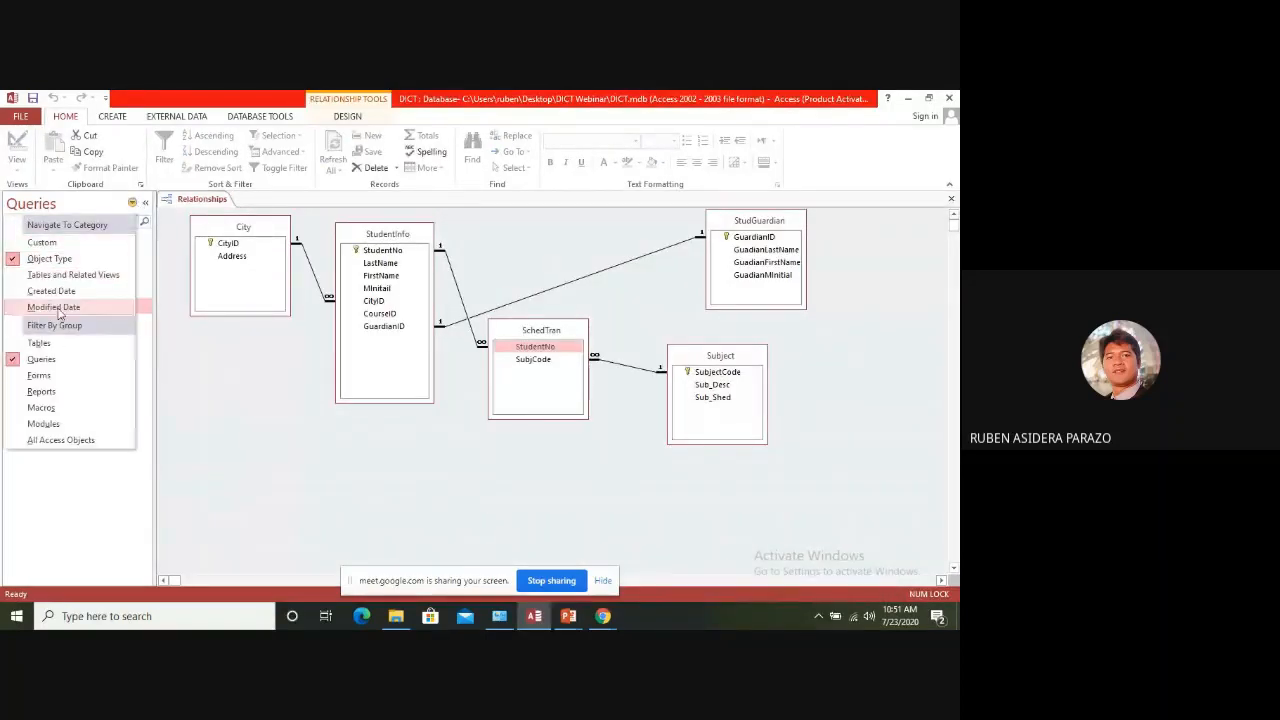
pyautogui.click(47, 345)
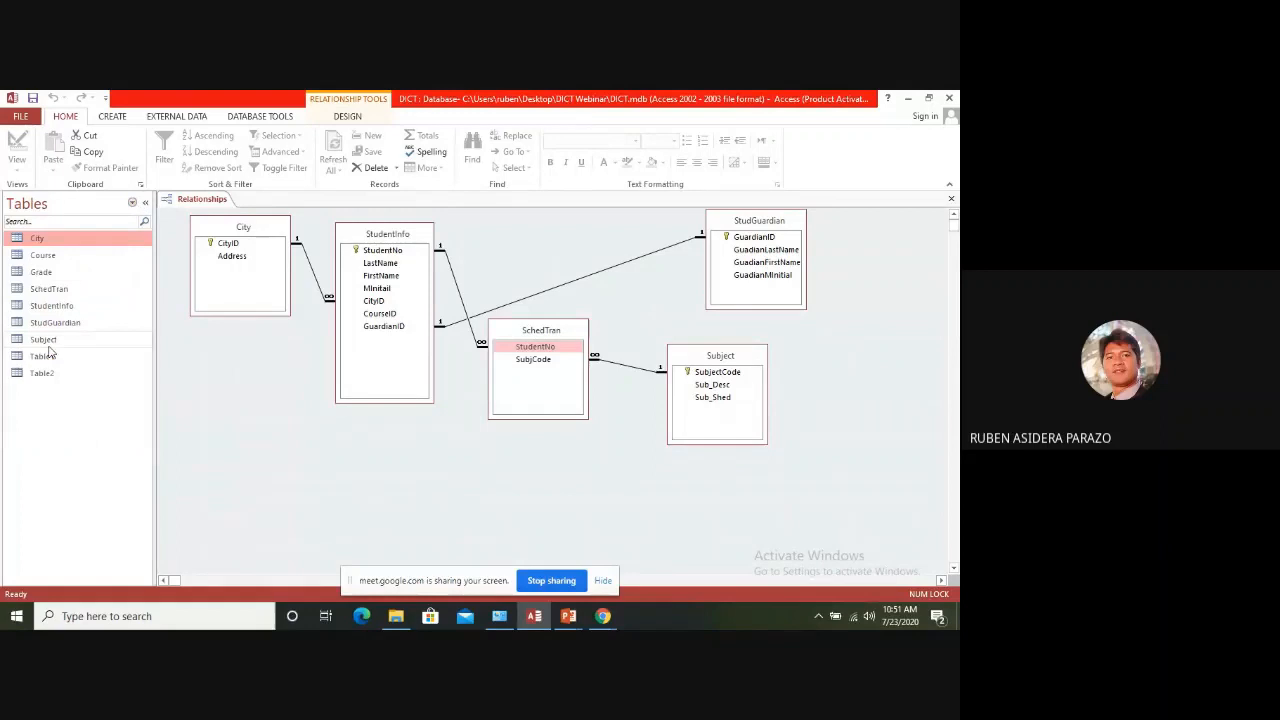
pyautogui.doubleClick(40, 244)
pyautogui.click(292, 231)
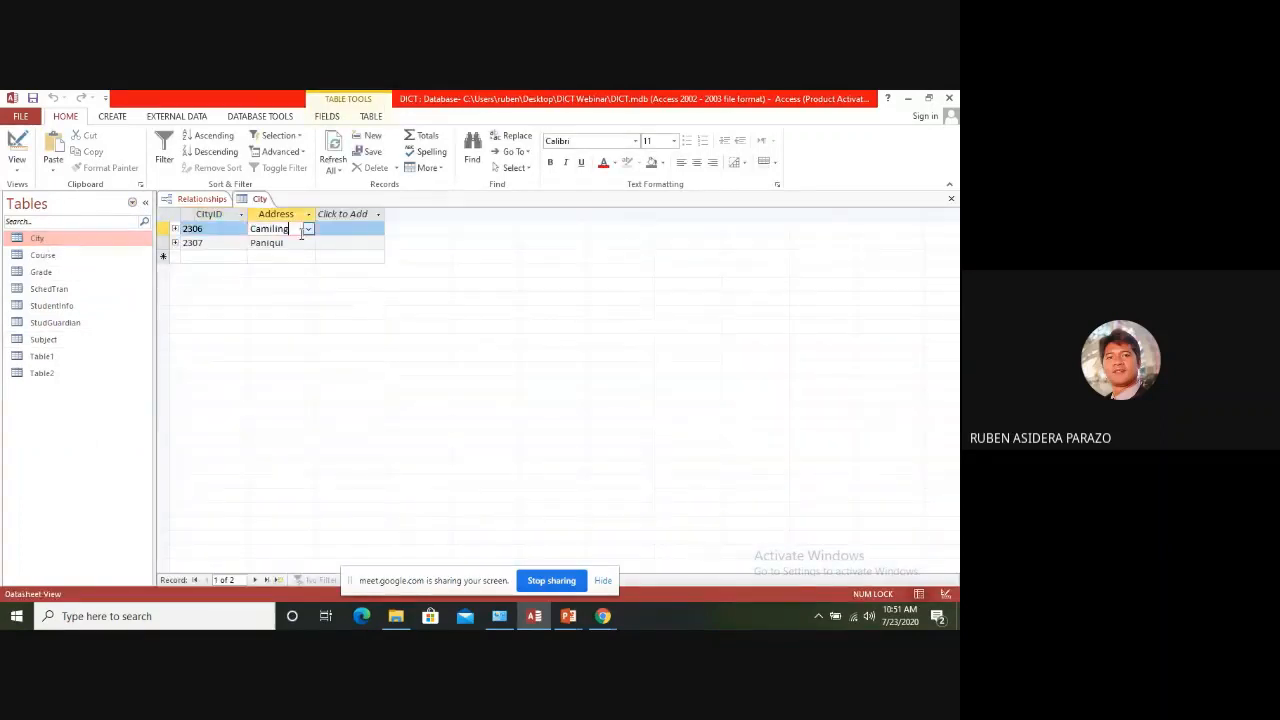
pyautogui.write('s')
pyautogui.press('Return')
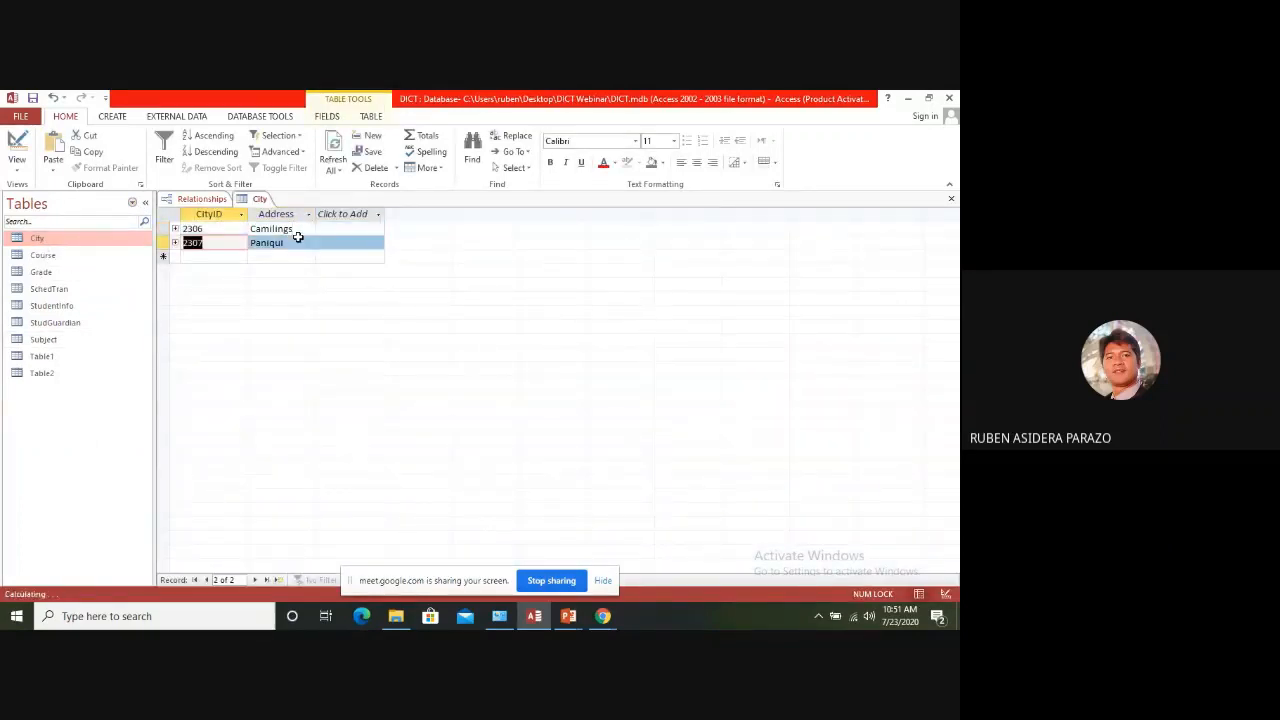
pyautogui.click(951, 199)
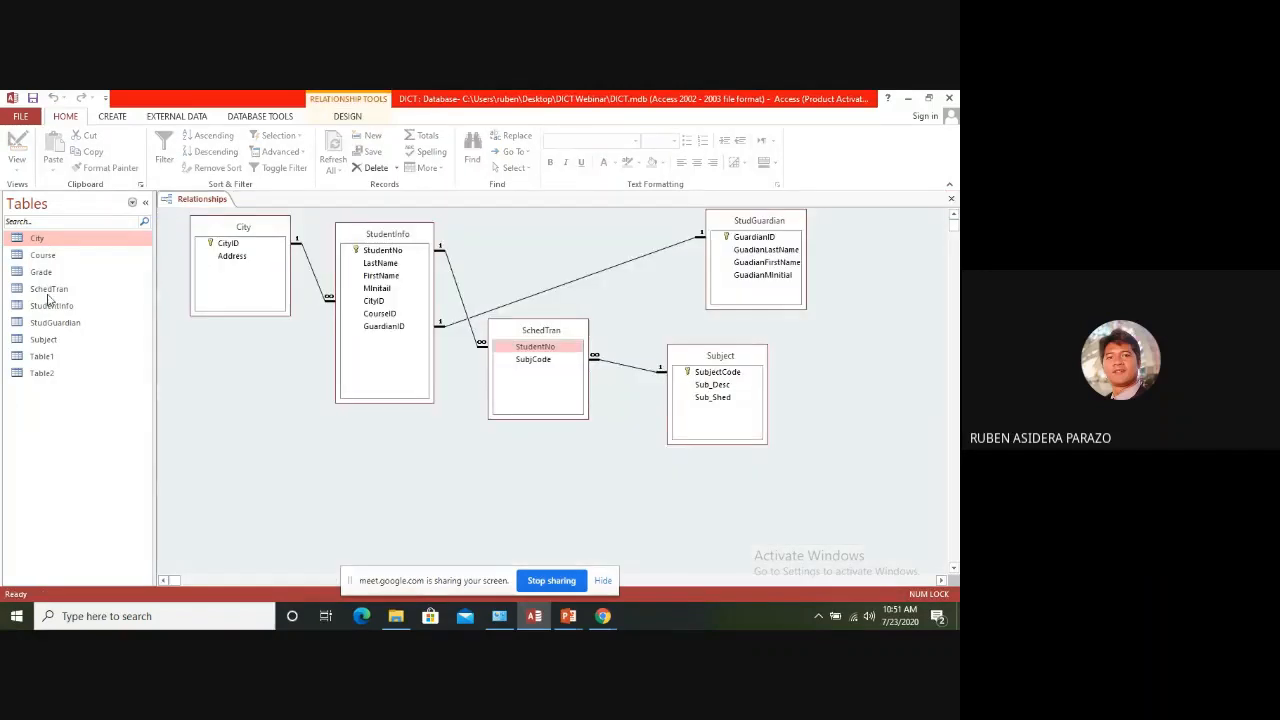
# Reopen Query5 and compare the addresses of the two student records that share CityID 2306
pyautogui.click(131, 203)
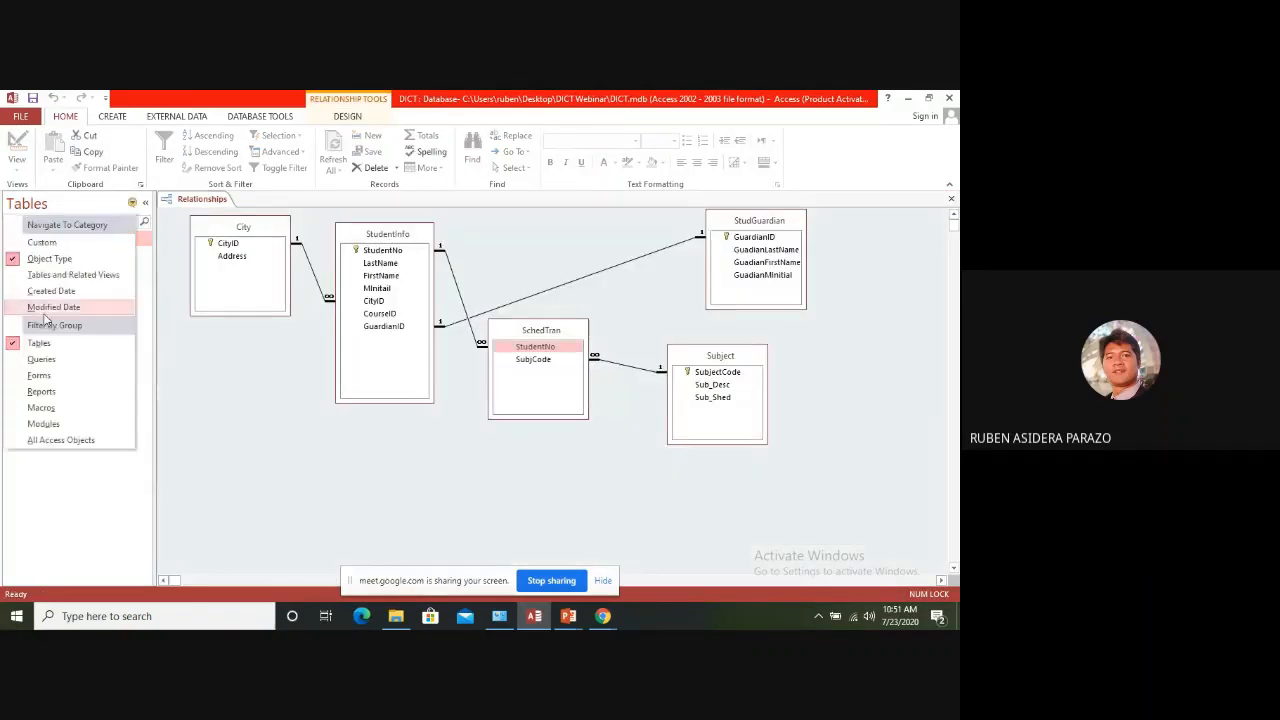
pyautogui.click(46, 369)
pyautogui.doubleClick(46, 307)
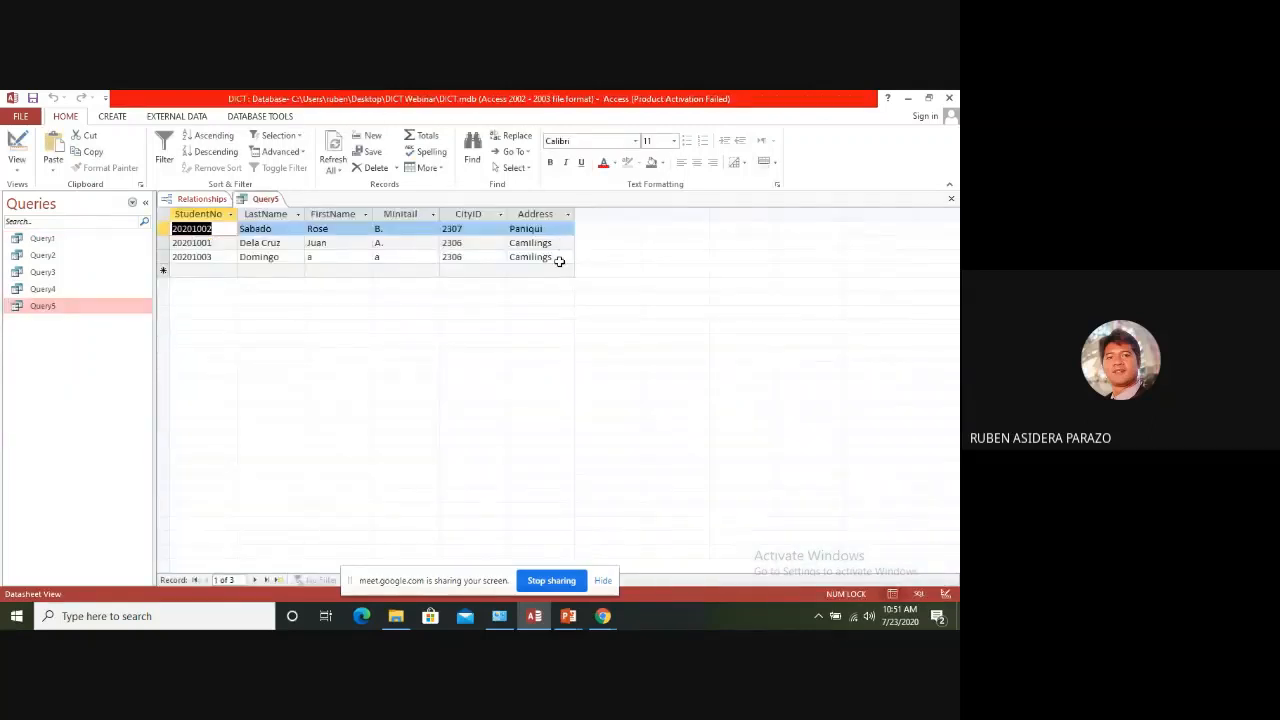
pyautogui.click(559, 243)
pyautogui.click(561, 257)
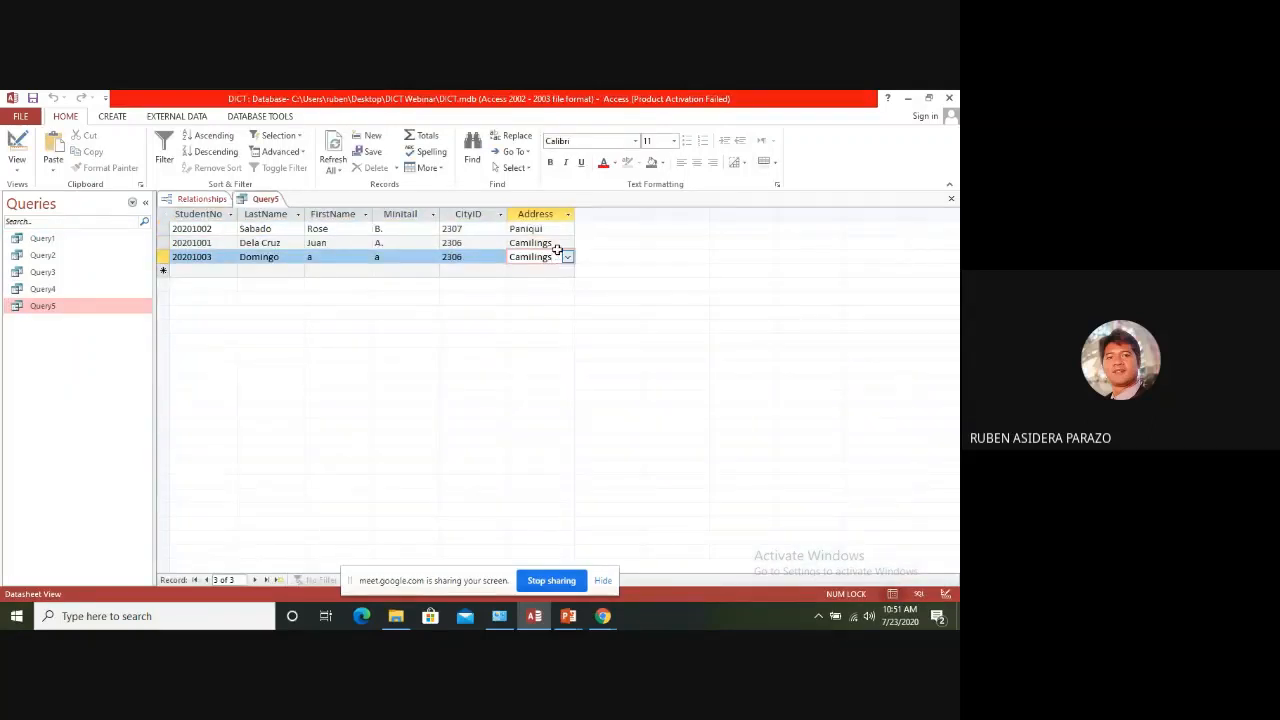
pyautogui.click(561, 244)
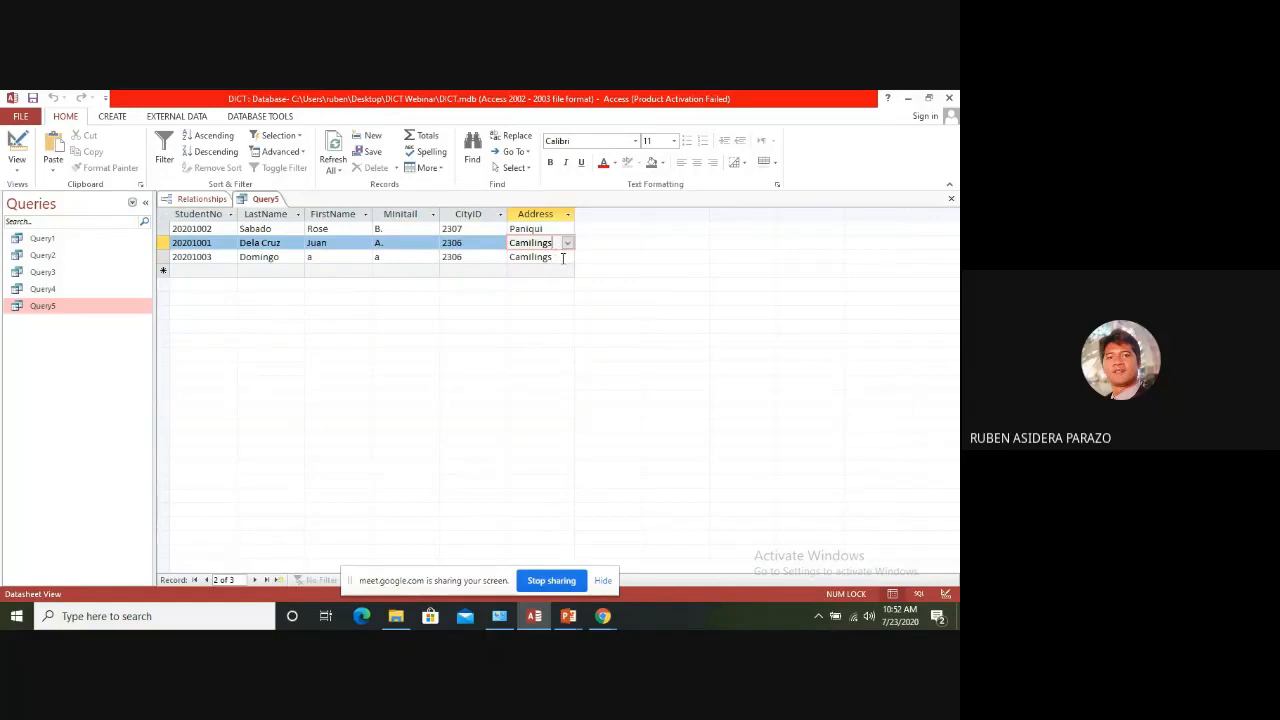
pyautogui.click(563, 257)
pyautogui.click(557, 243)
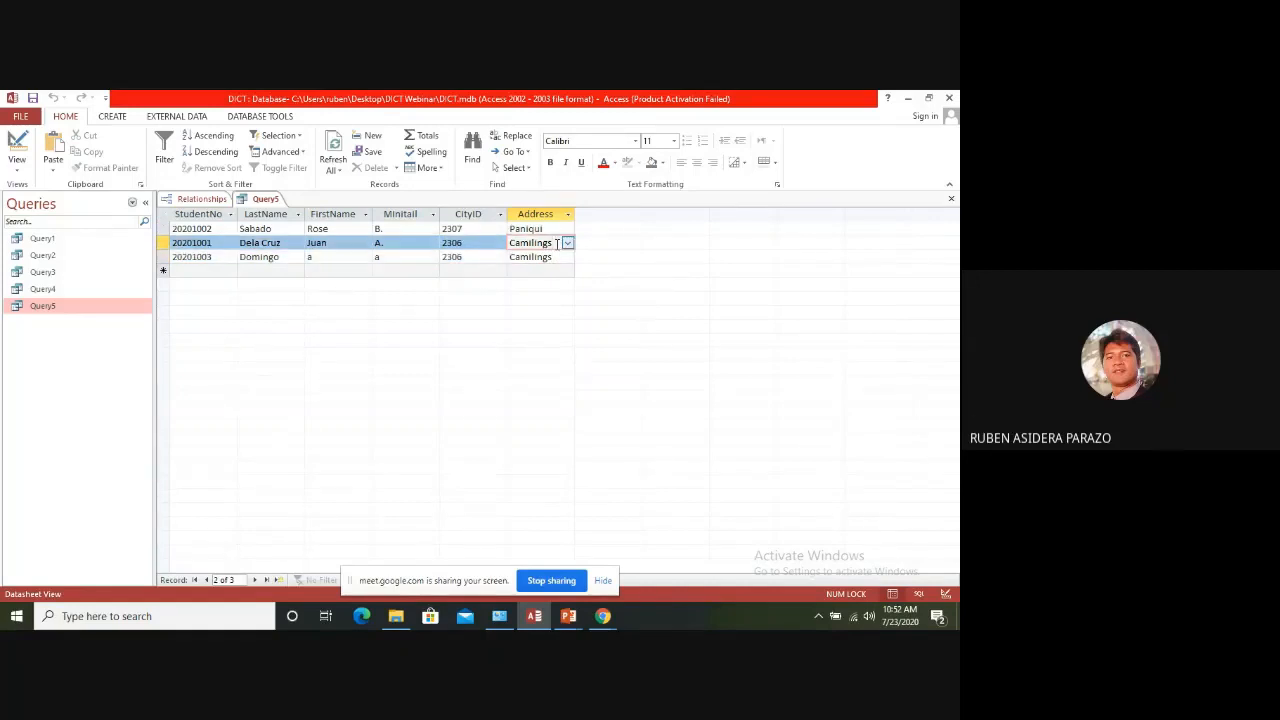
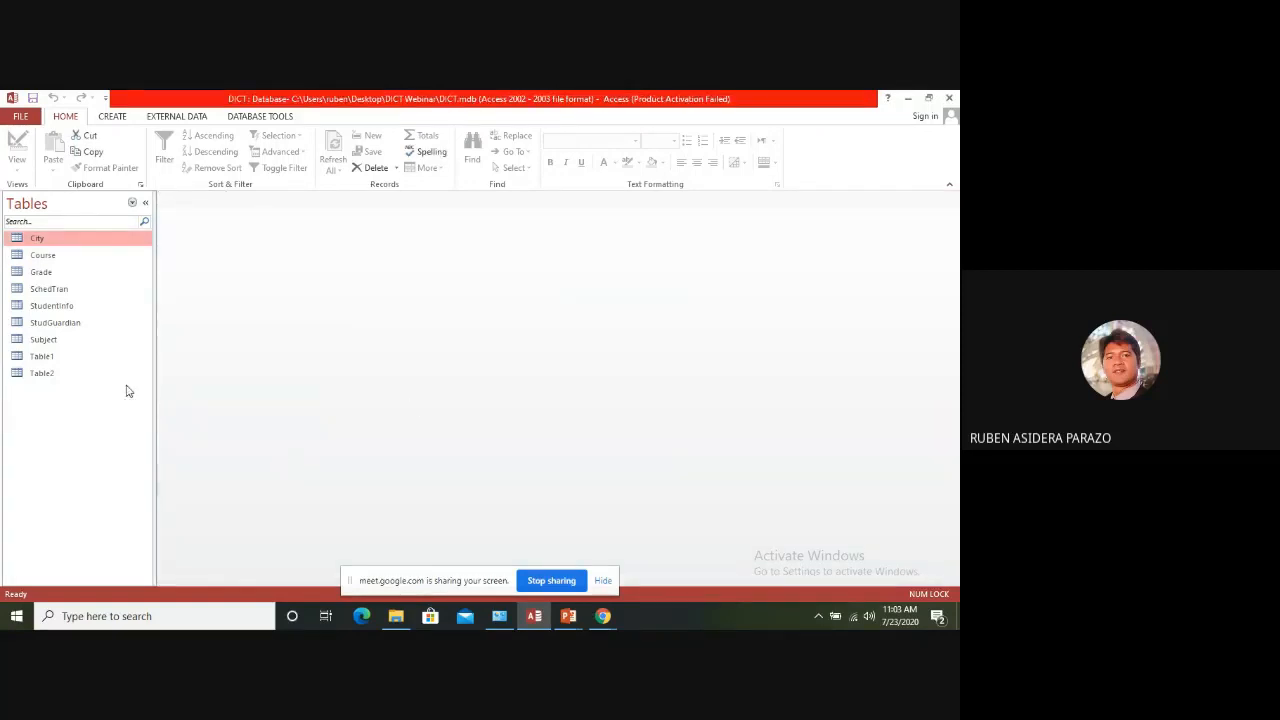
pyautogui.click(112, 118)
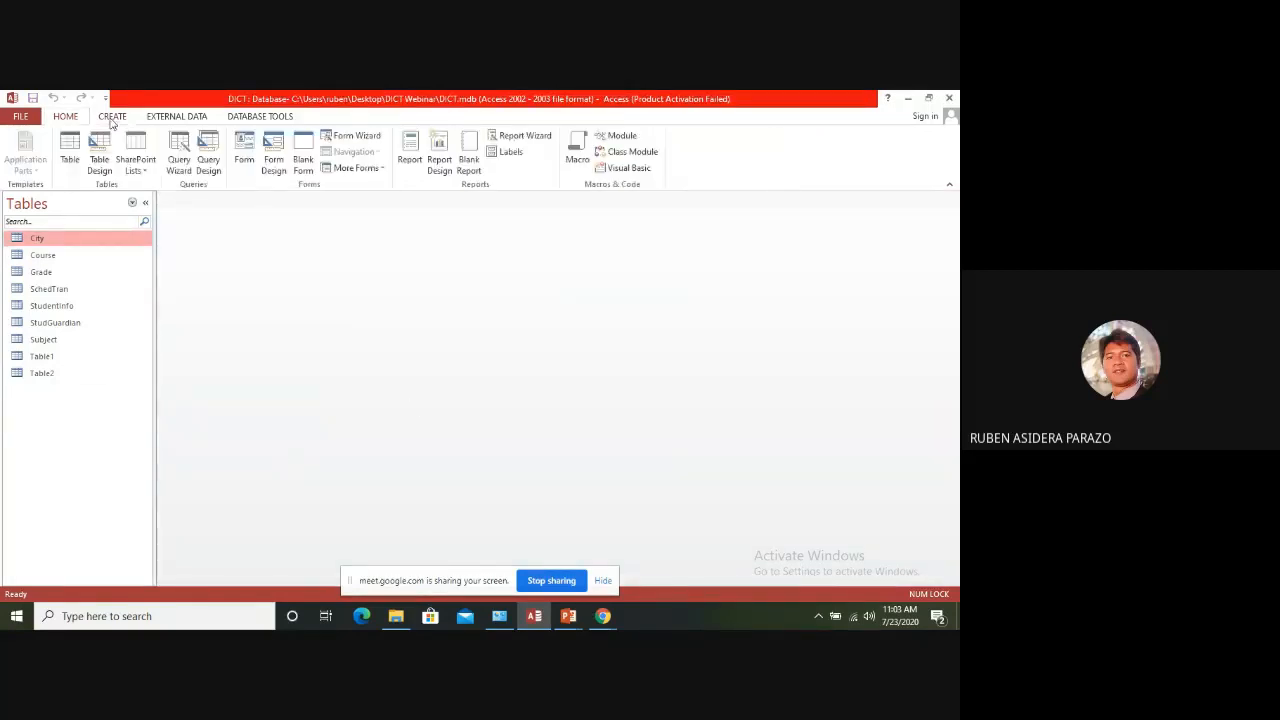
pyautogui.click(69, 150)
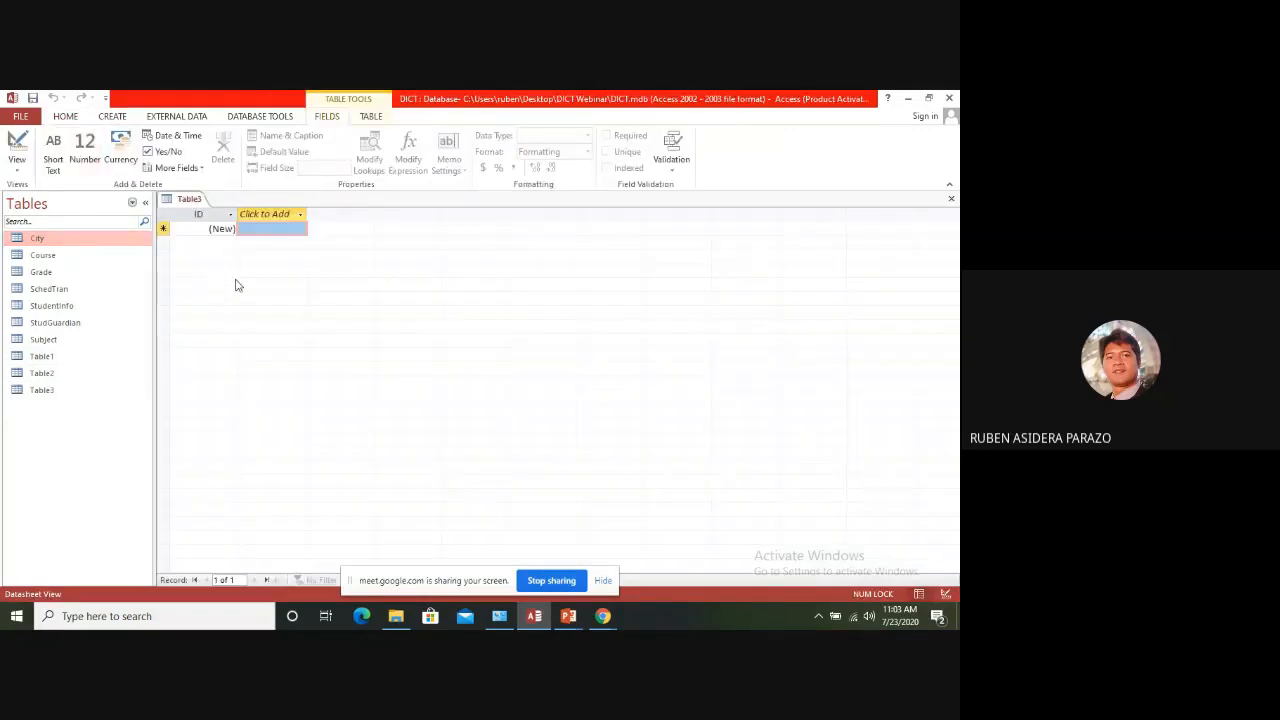
pyautogui.rightClick(195, 202)
pyautogui.click(239, 262)
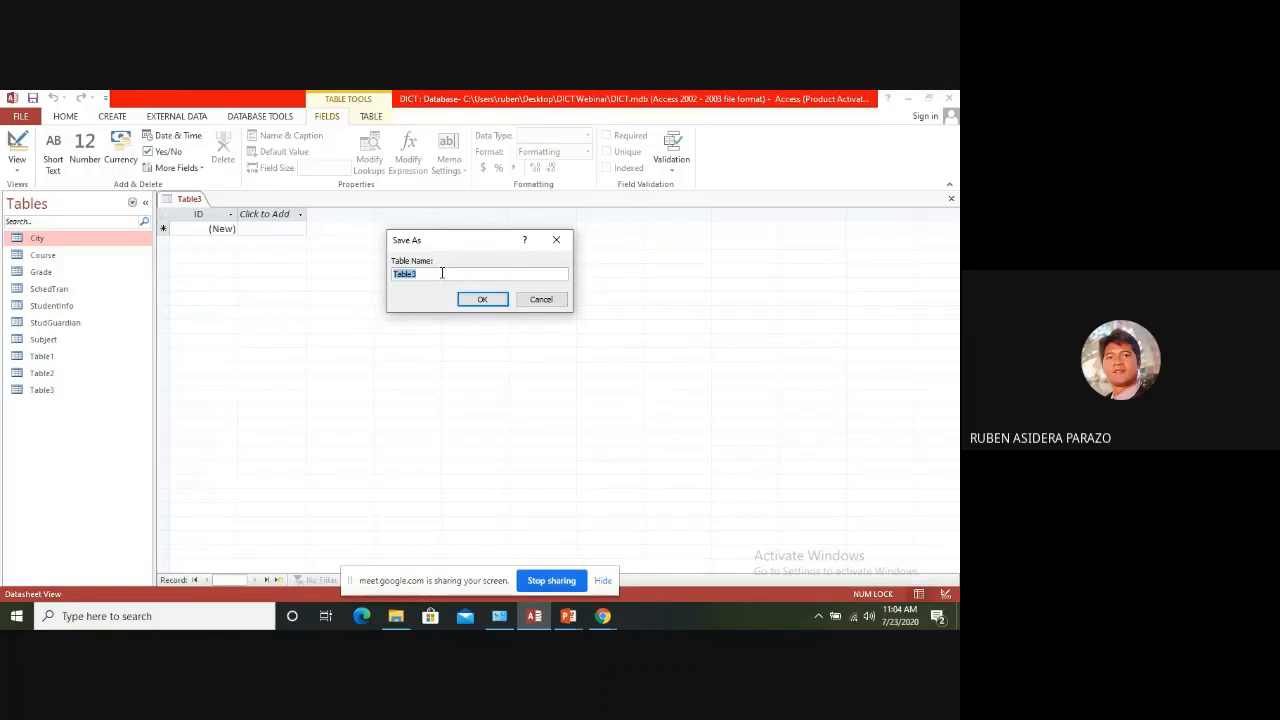
pyautogui.click(444, 273)
pyautogui.click(545, 300)
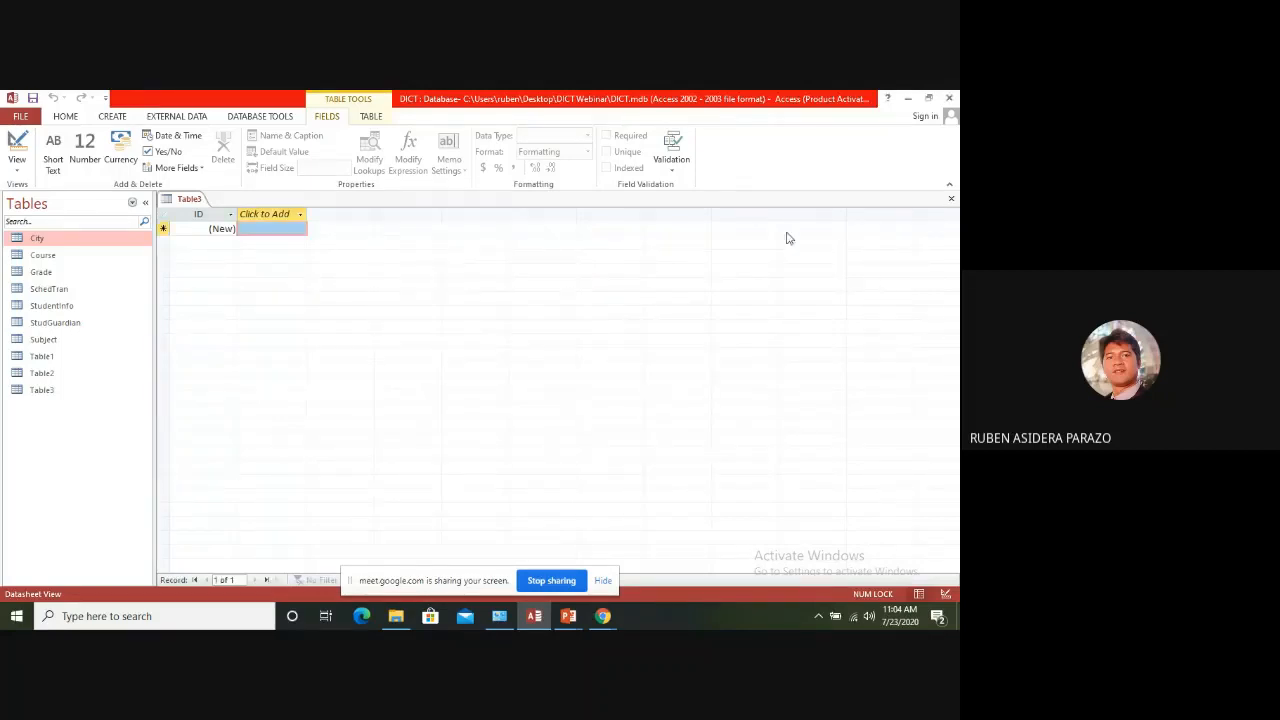
pyautogui.click(951, 198)
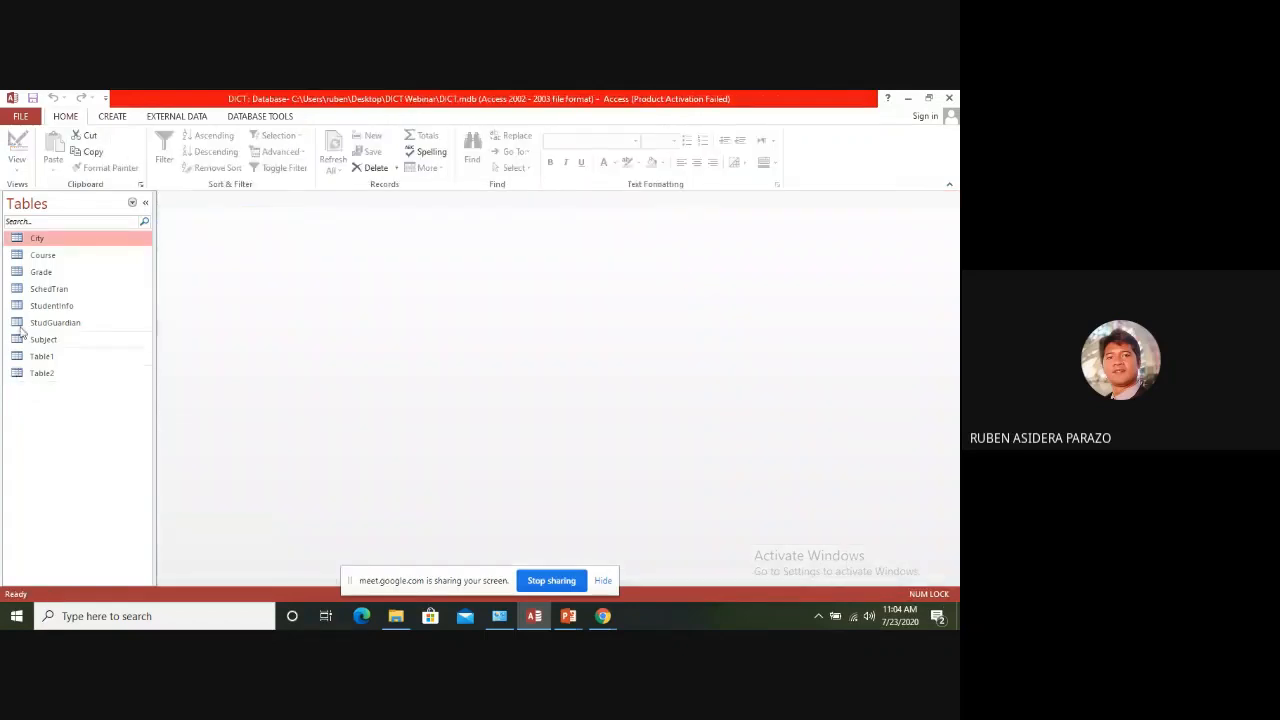
# Open the StudentInfo table in Design view to check its field structure, and close it
pyautogui.click(55, 305)
pyautogui.rightClick(55, 308)
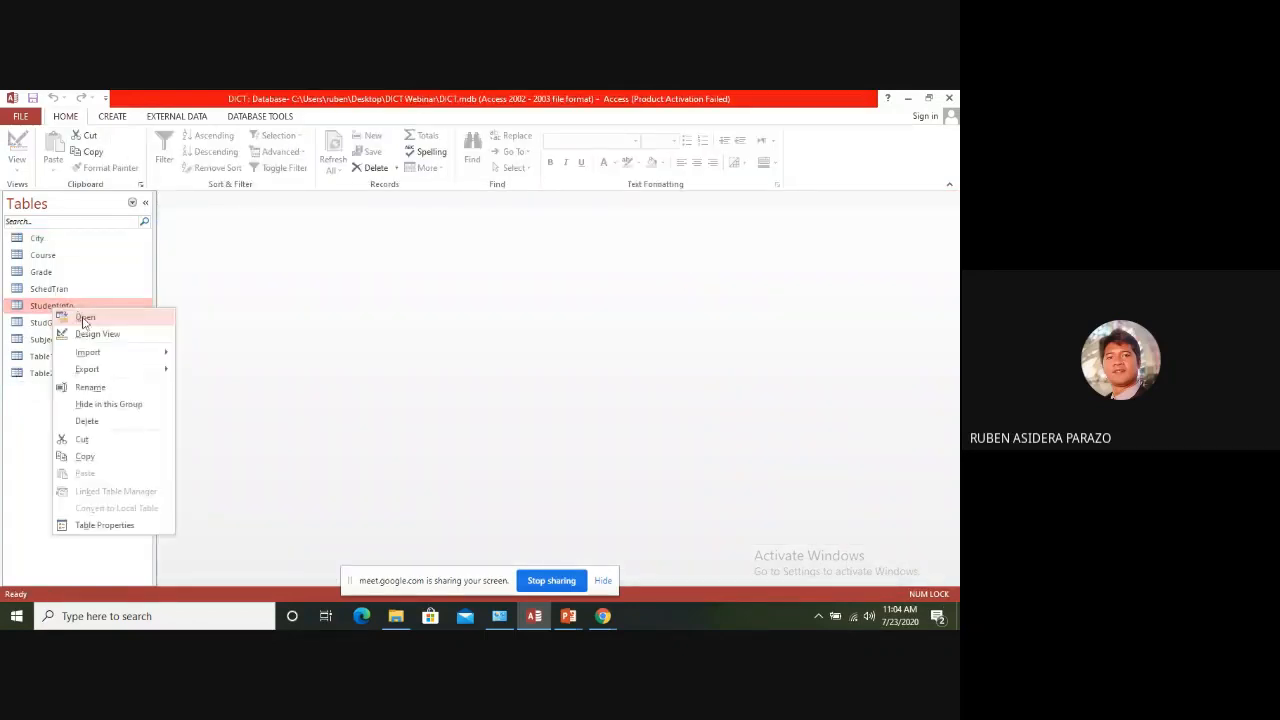
pyautogui.click(90, 334)
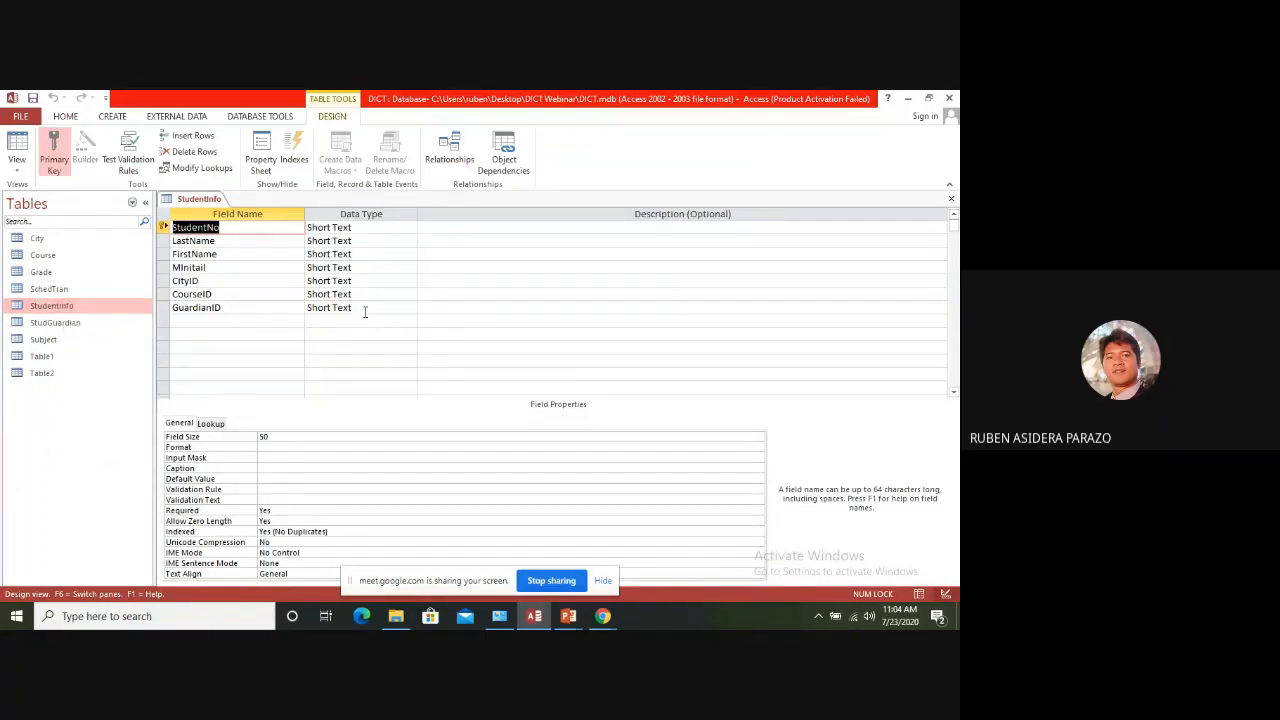
pyautogui.click(952, 200)
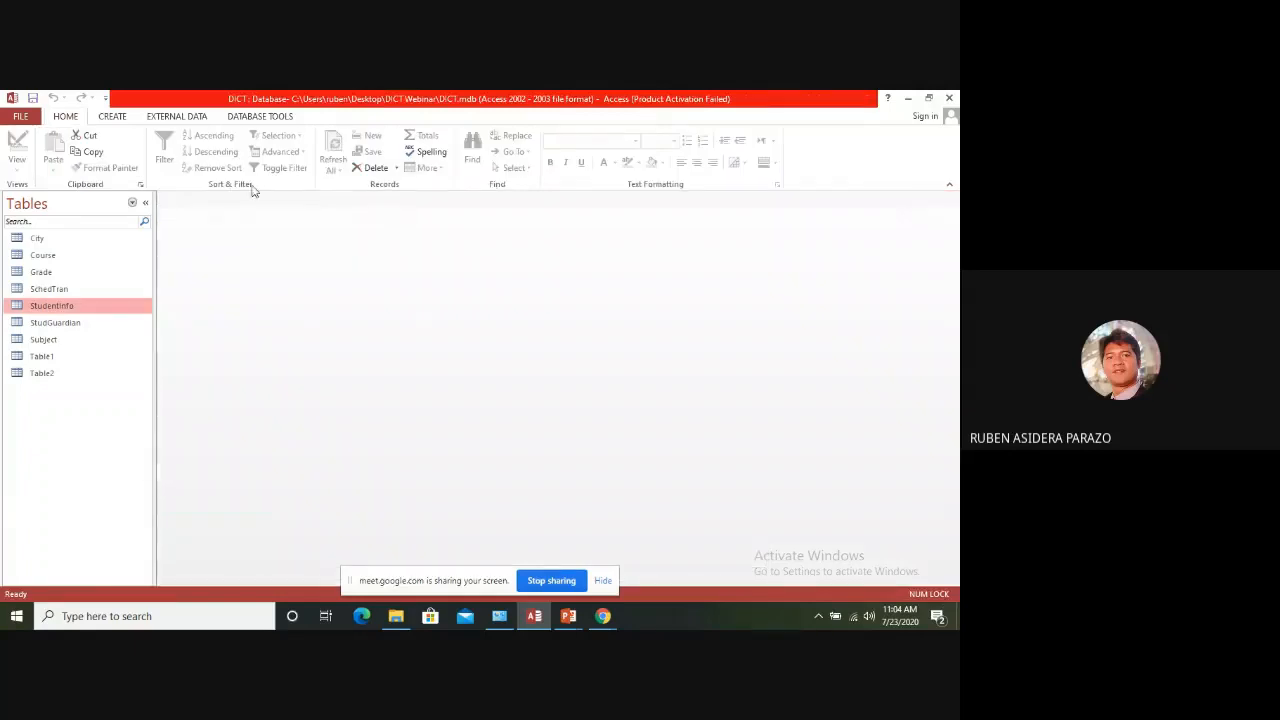
# Create a new table, save it as Table3 while switching to Design view, and close it
pyautogui.click(107, 118)
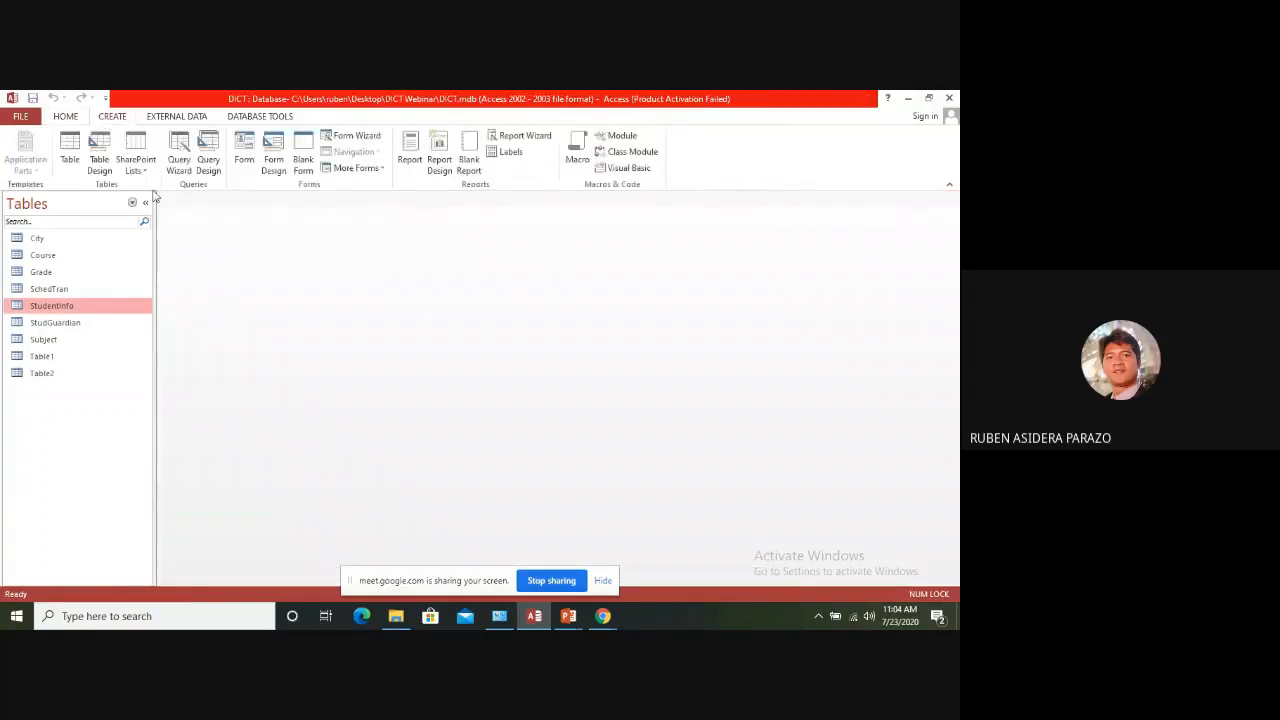
pyautogui.click(69, 150)
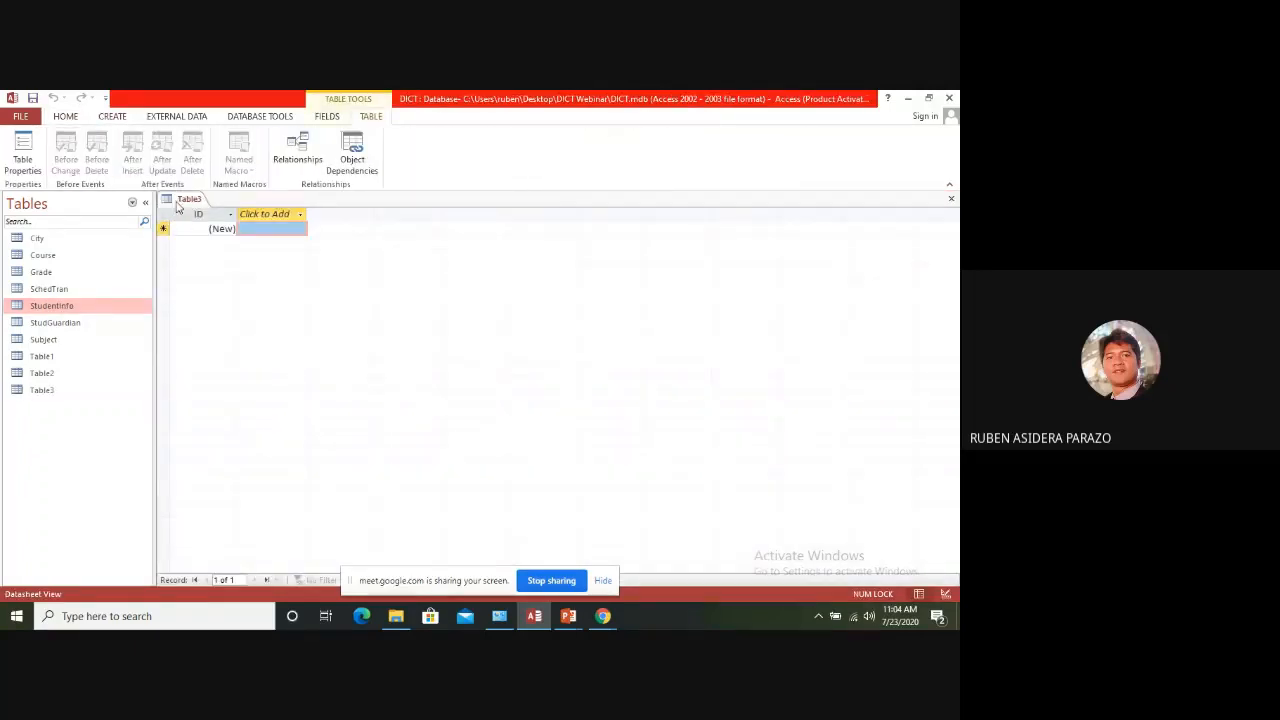
pyautogui.rightClick(182, 201)
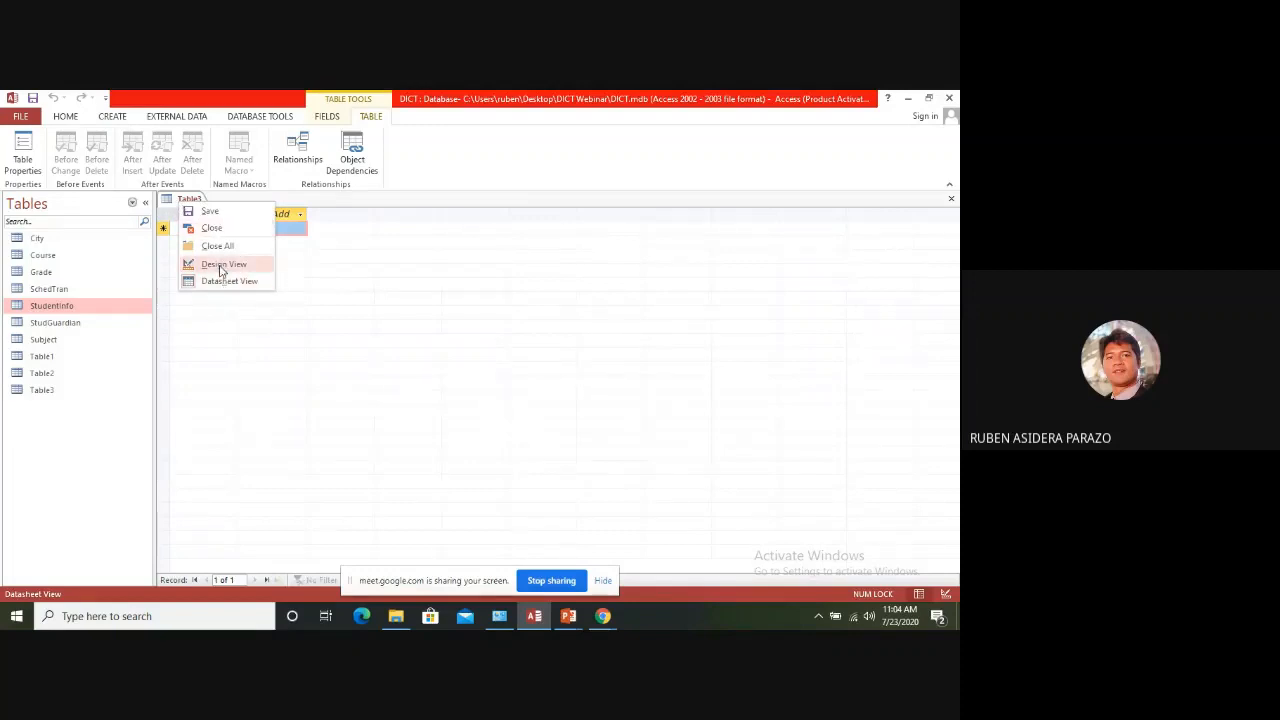
pyautogui.click(221, 268)
pyautogui.click(489, 303)
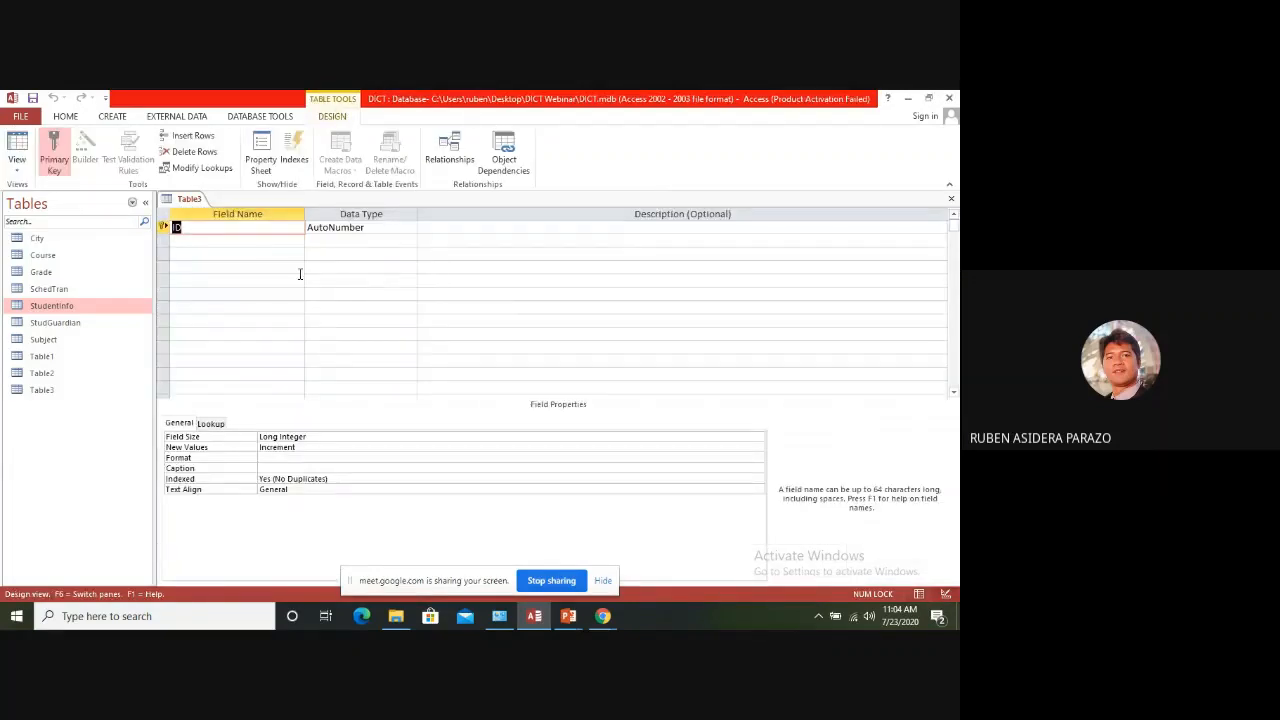
pyautogui.click(951, 198)
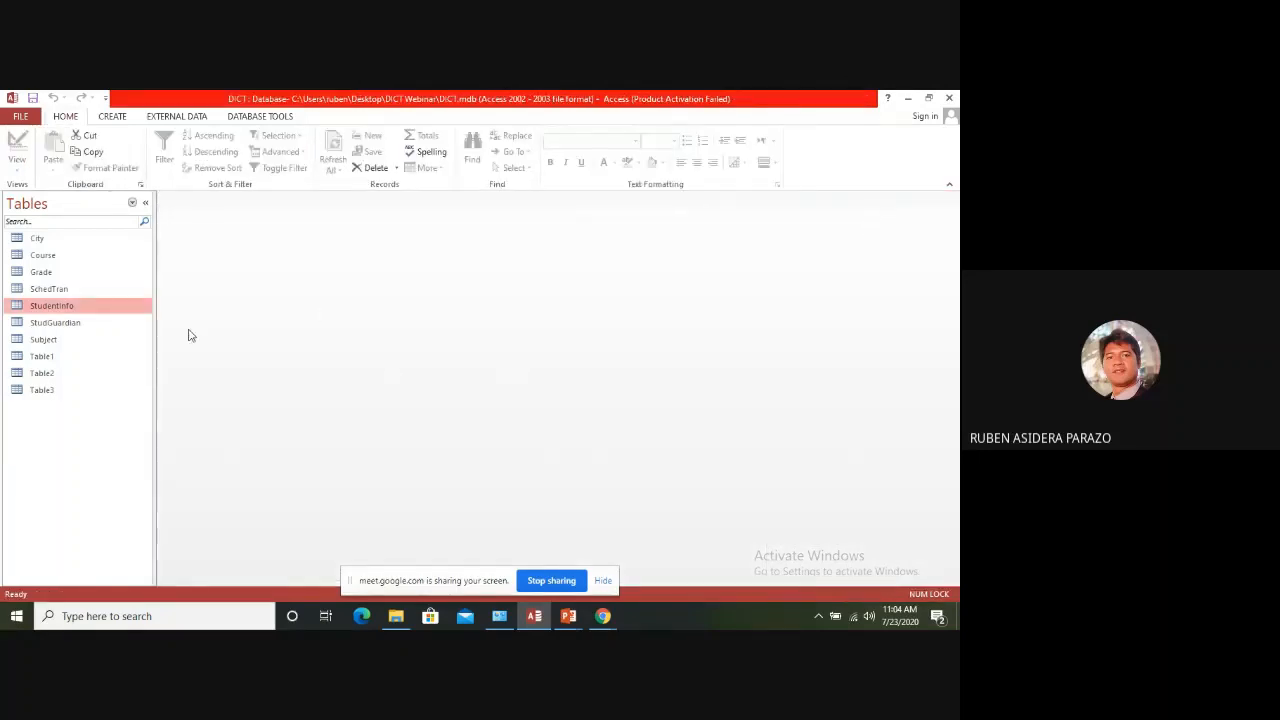
# Open the StudentInfo table in Design view and go through its fields from StudentNo to GuardianID
pyautogui.rightClick(54, 311)
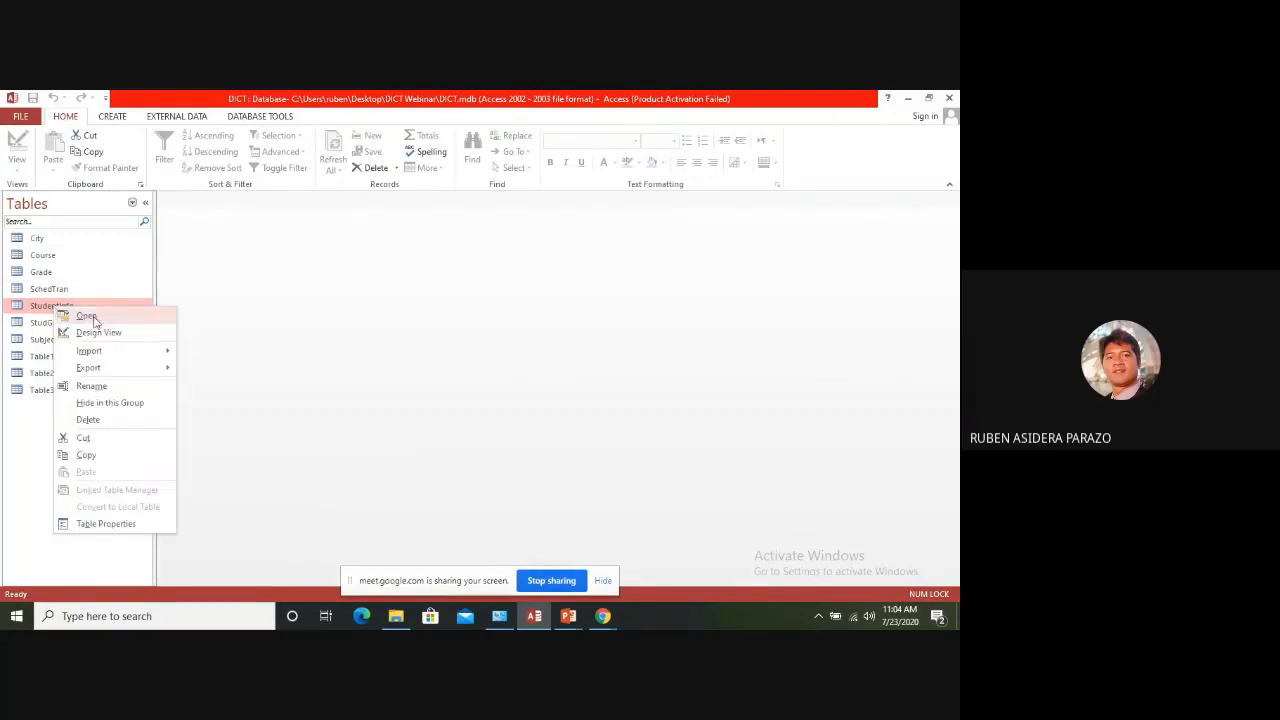
pyautogui.click(100, 332)
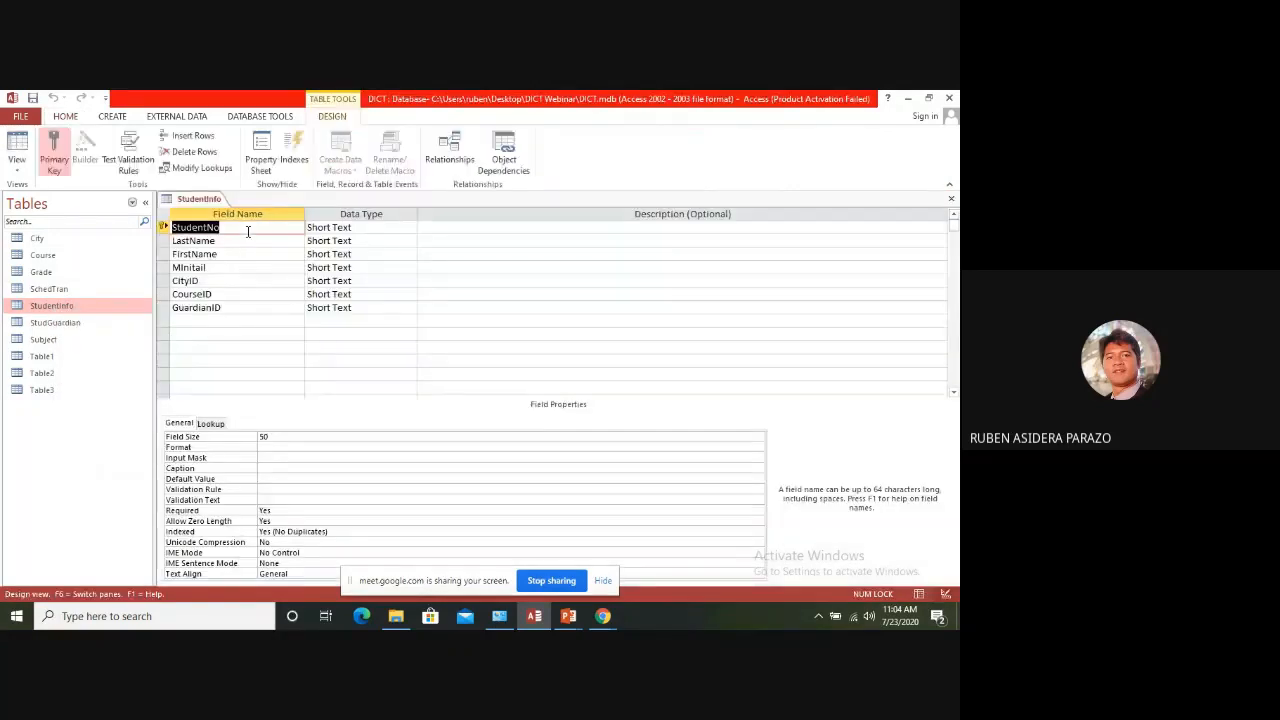
pyautogui.click(248, 230)
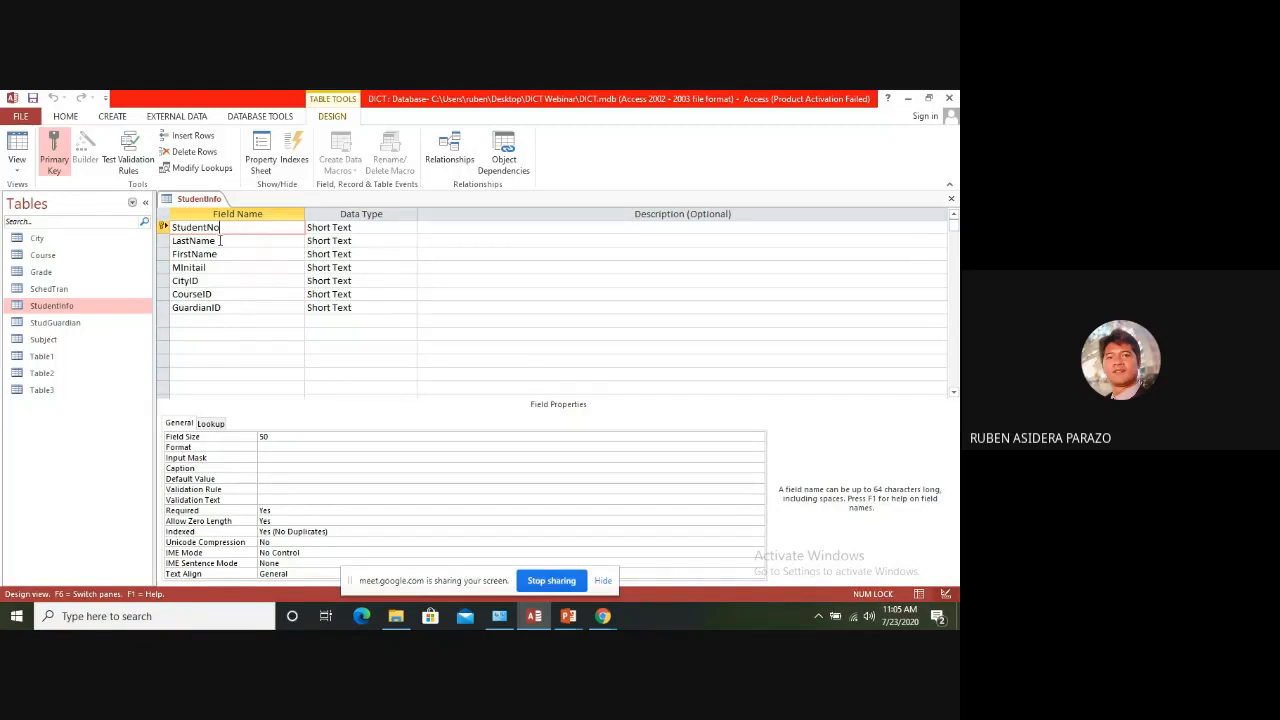
pyautogui.click(220, 240)
pyautogui.click(227, 256)
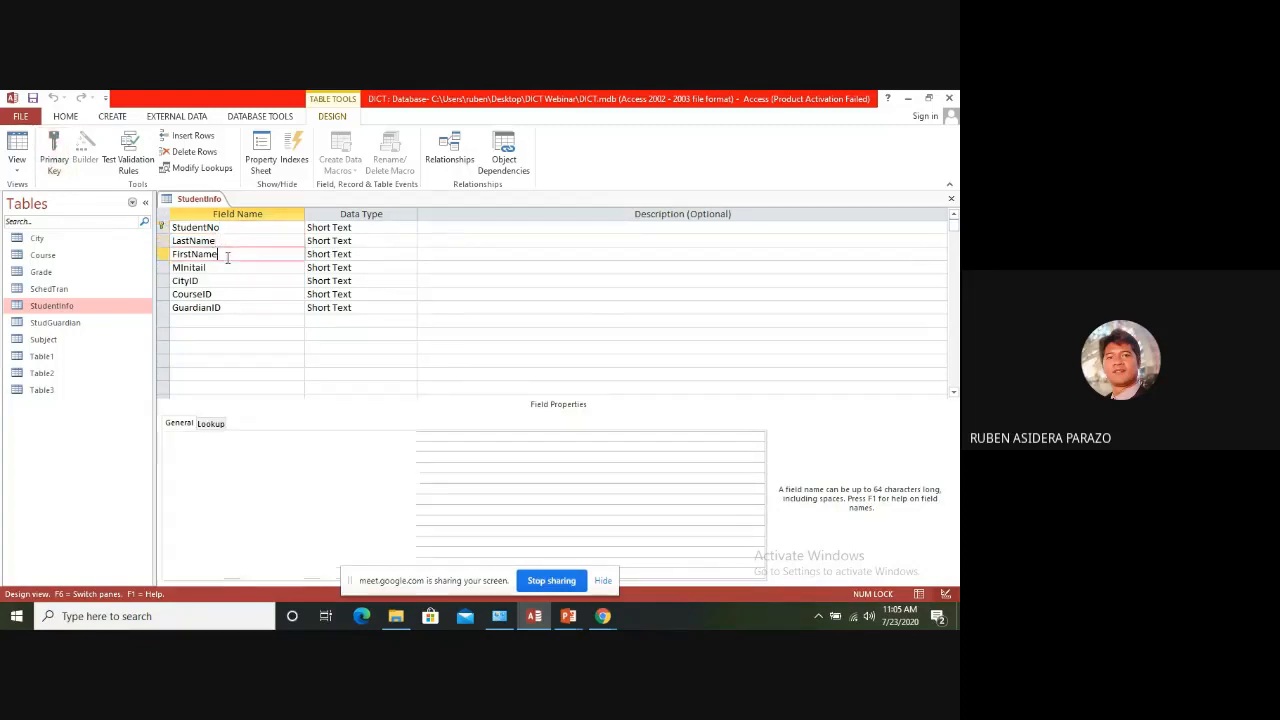
pyautogui.click(217, 268)
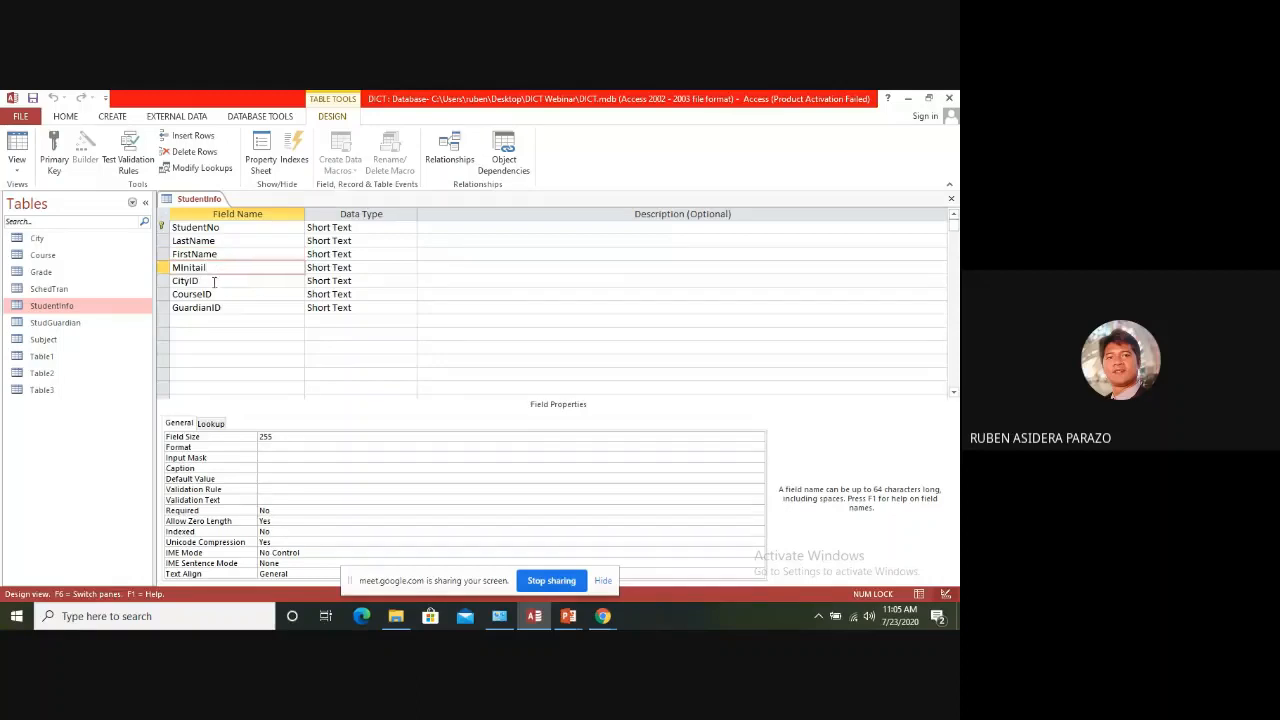
pyautogui.click(216, 281)
pyautogui.click(219, 293)
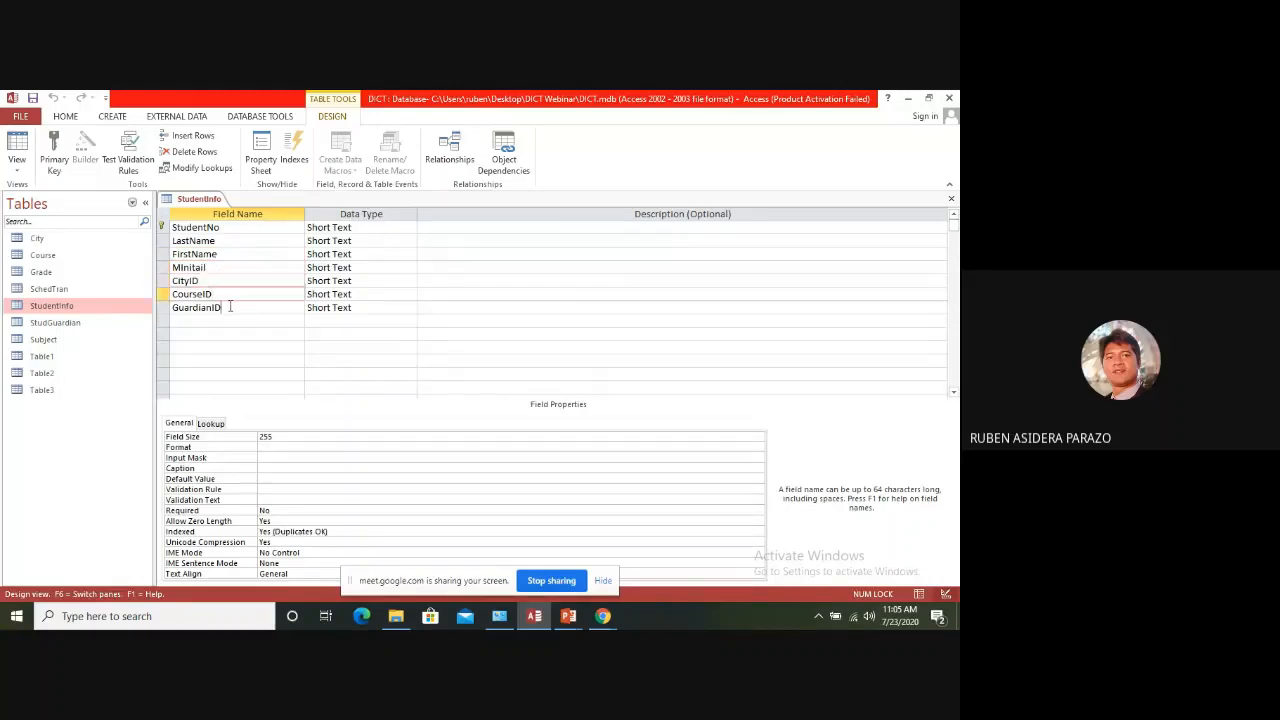
pyautogui.click(230, 307)
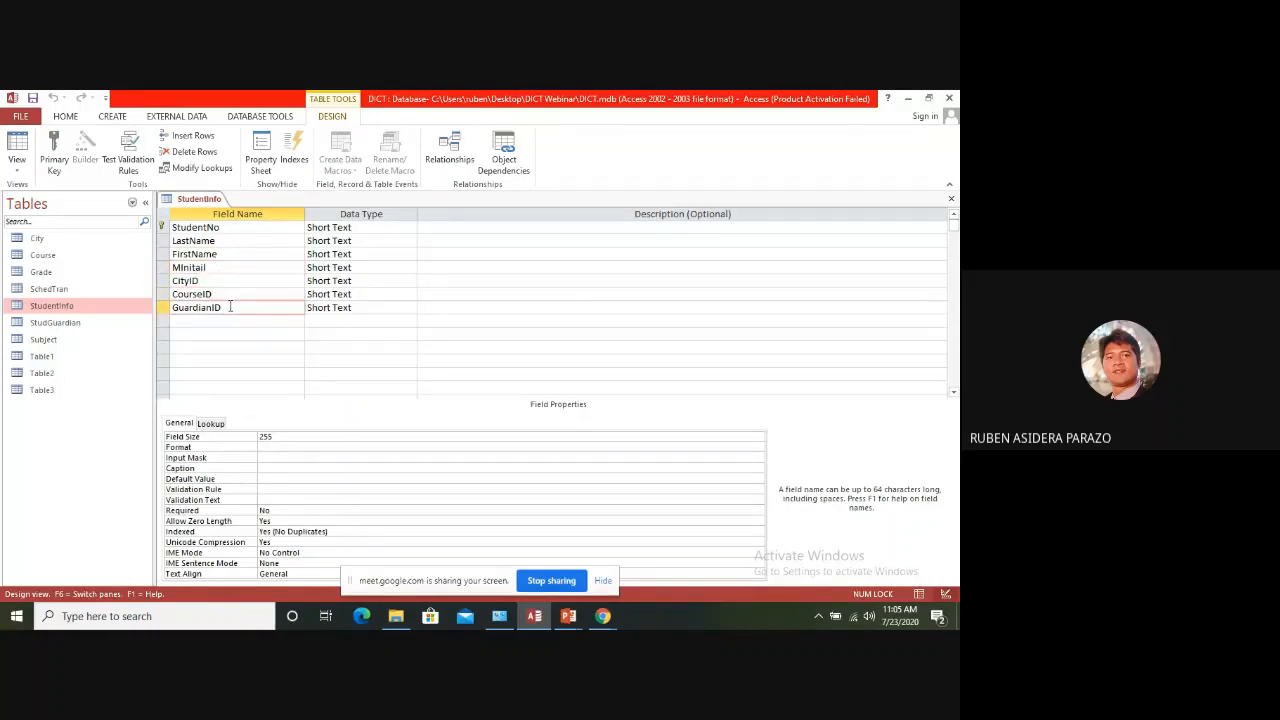
# Select the StudentNo field and examine its primary key designation
pyautogui.click(220, 228)
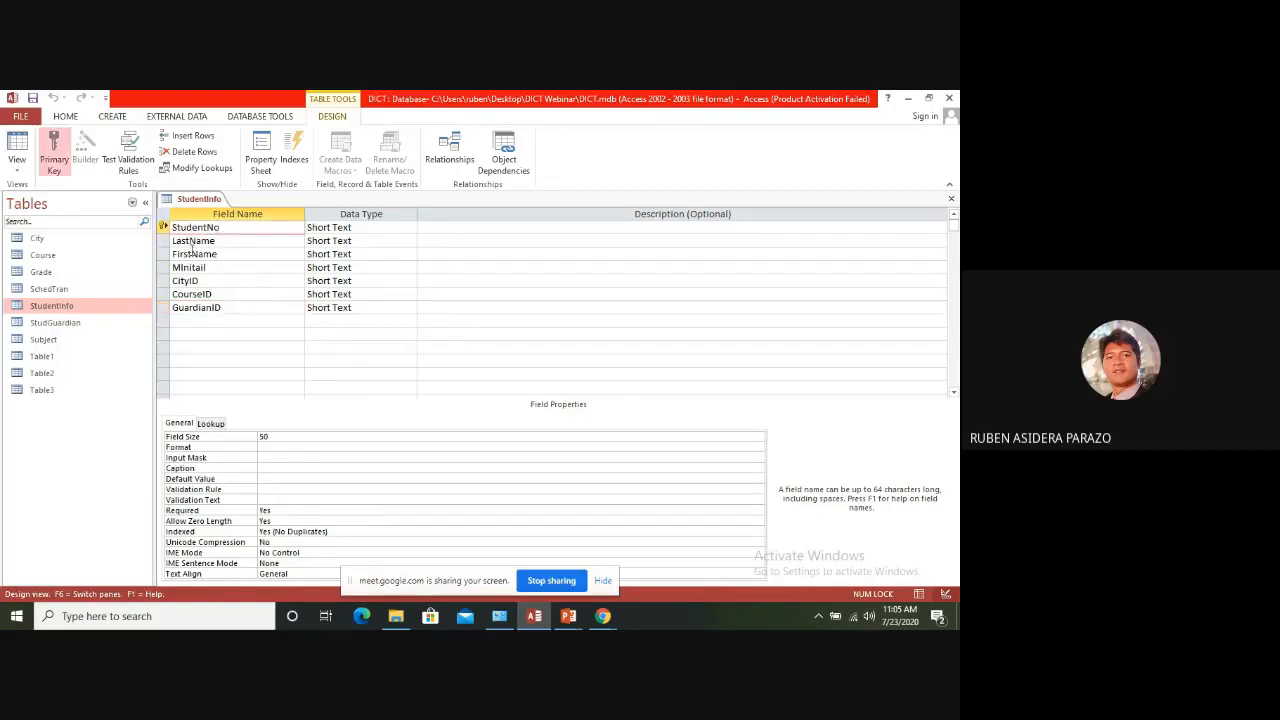
pyautogui.click(164, 227)
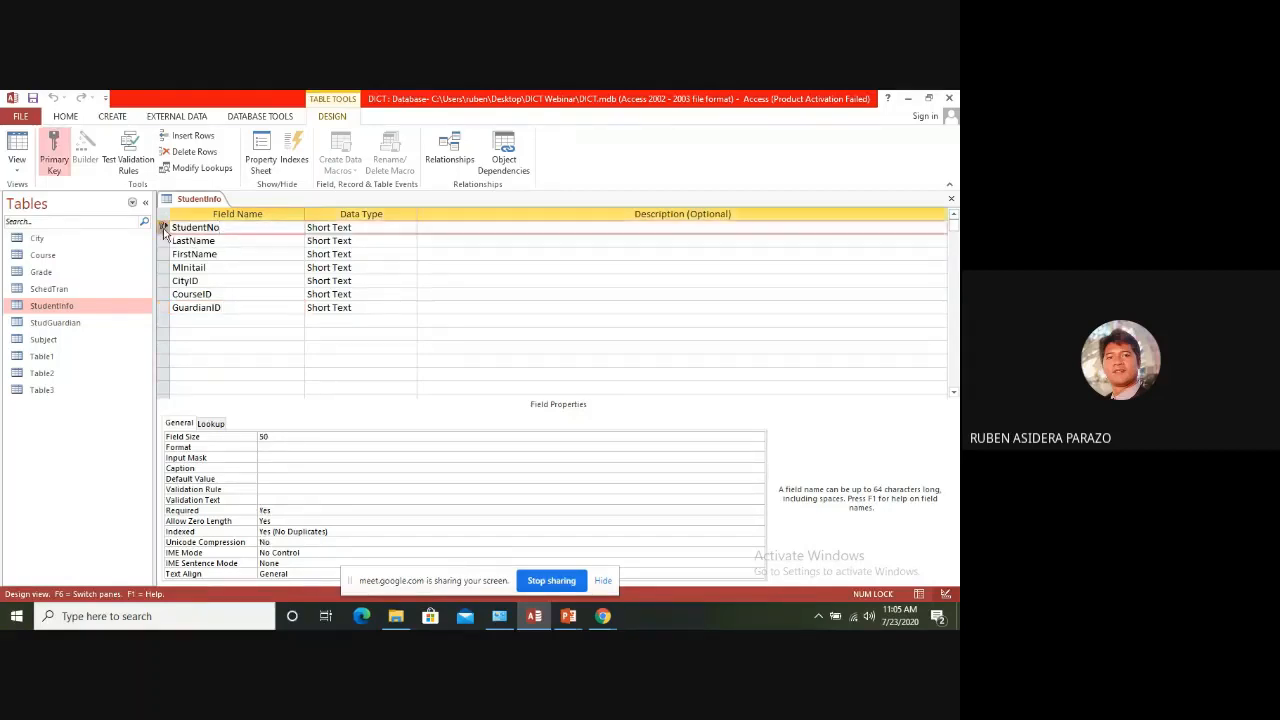
pyautogui.click(53, 165)
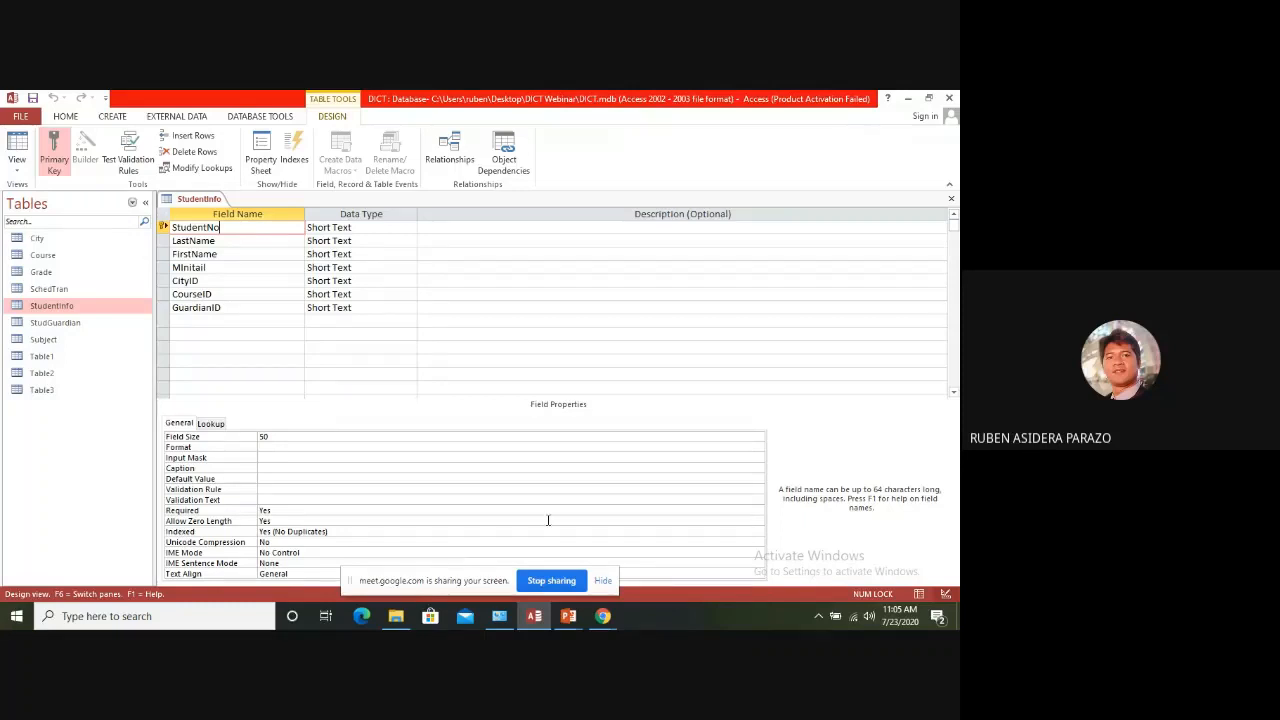
# Examine the Field Size property of the StudentNo and LastName fields, and close the table design
pyautogui.click(182, 424)
pyautogui.click(279, 434)
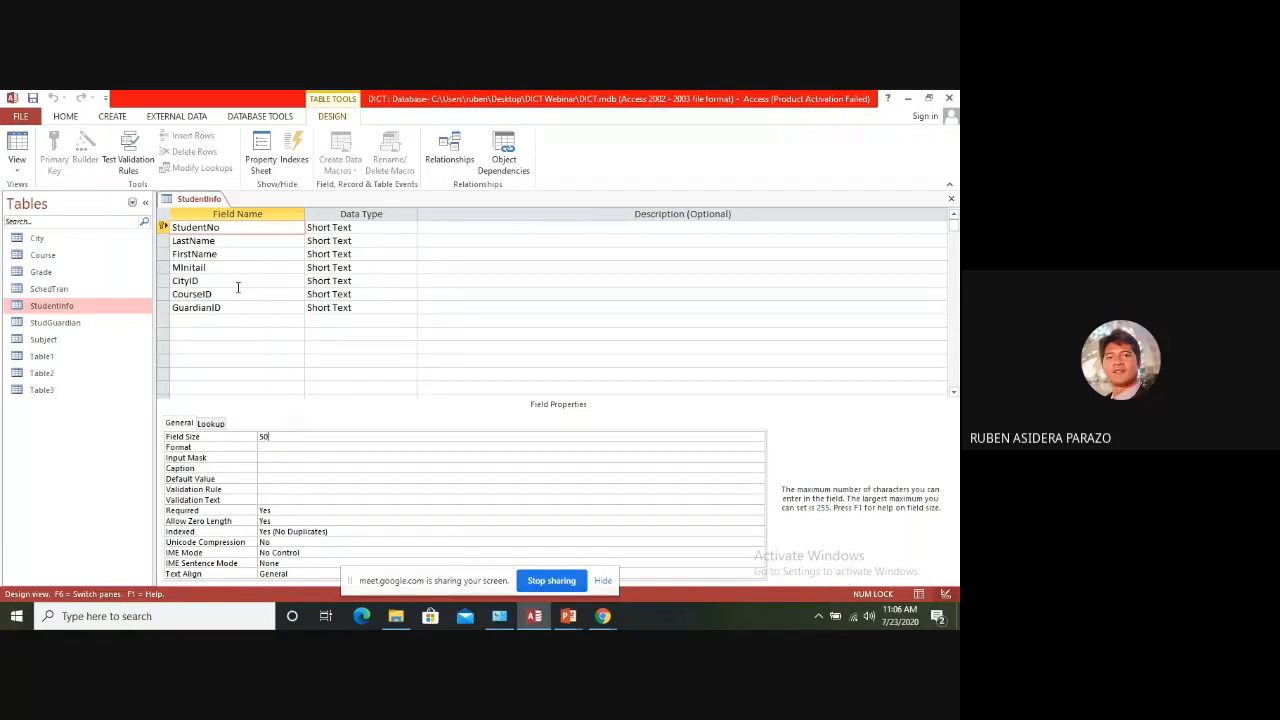
pyautogui.click(225, 241)
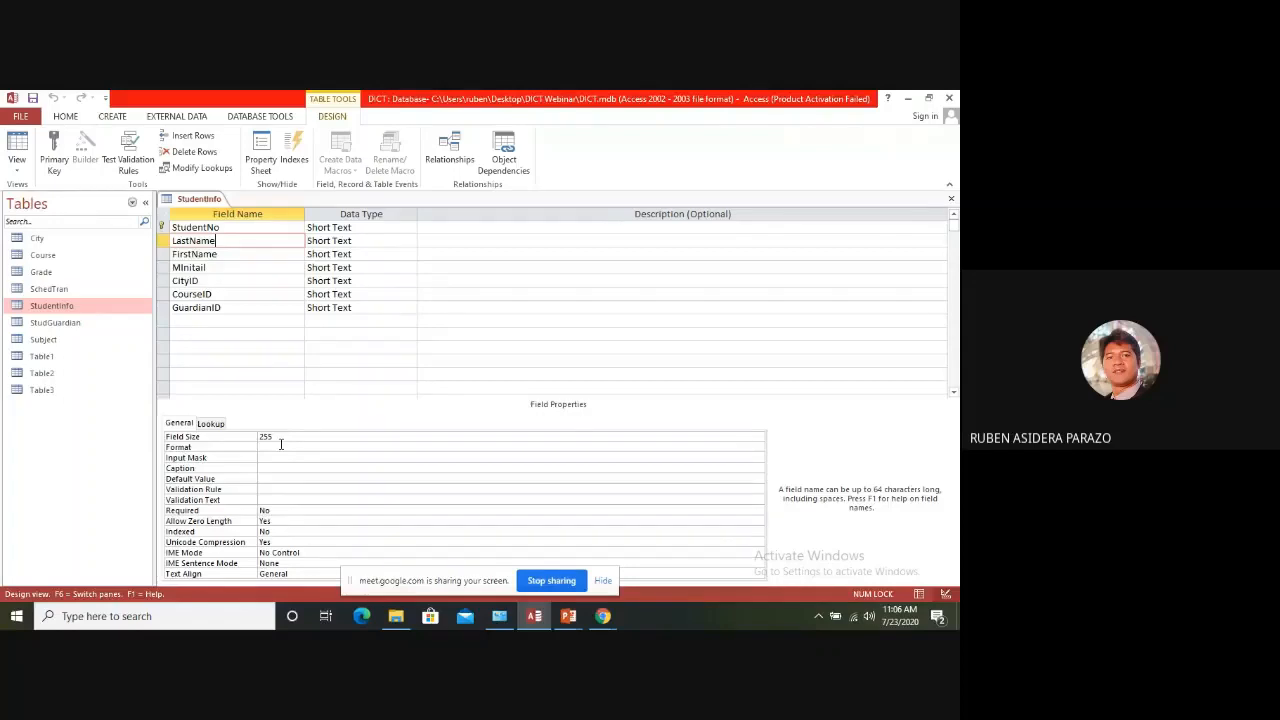
pyautogui.click(282, 437)
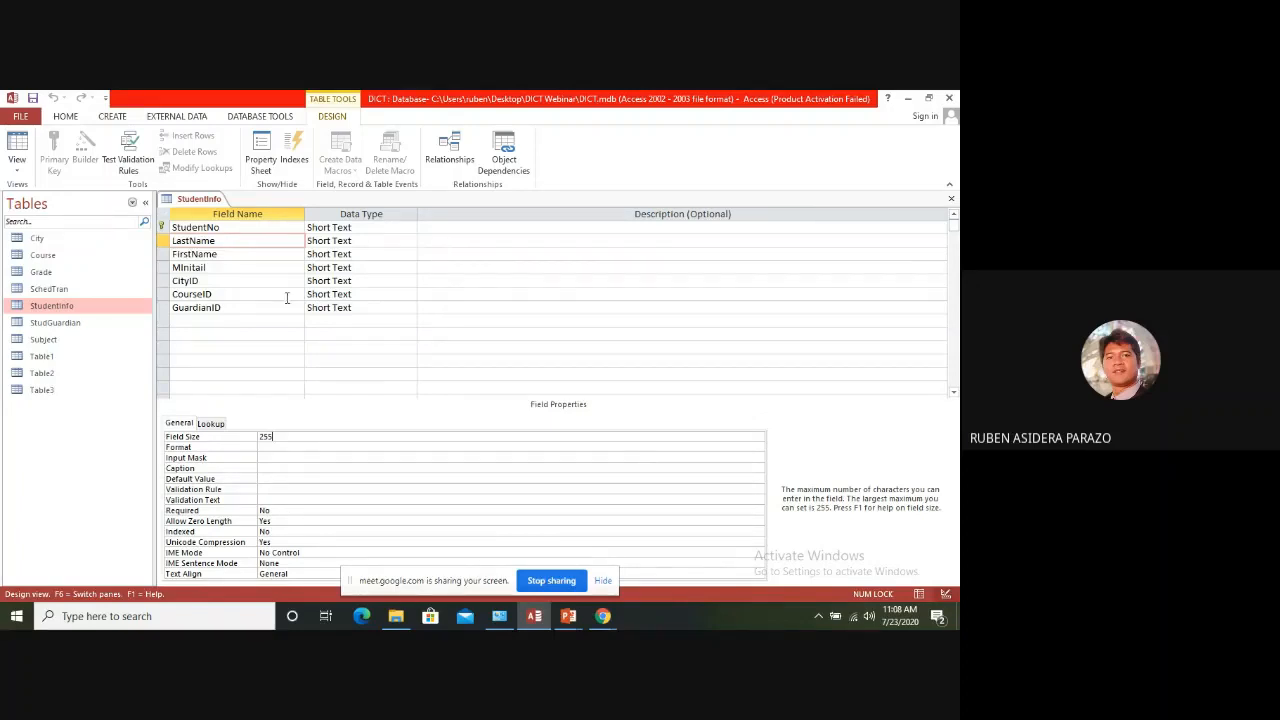
pyautogui.click(953, 201)
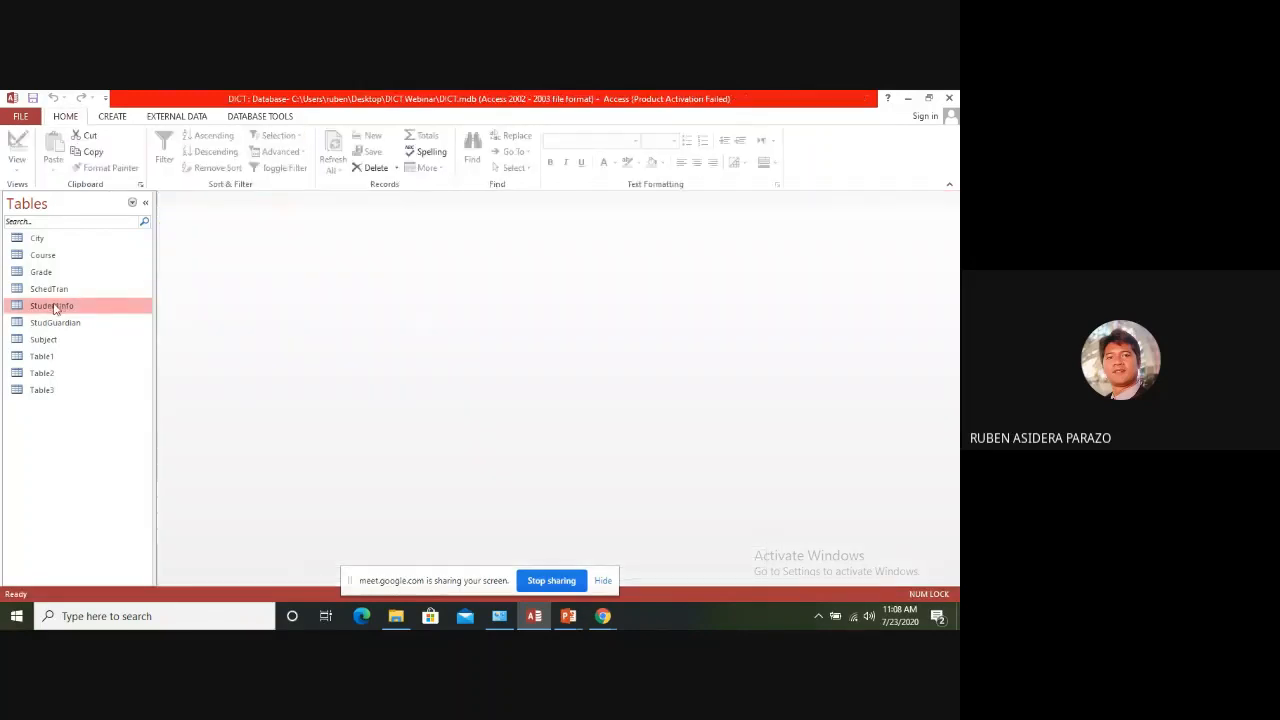
# Open the StudentInfo table in Datasheet view, check its records and the blank new-record row, and close it
pyautogui.doubleClick(54, 307)
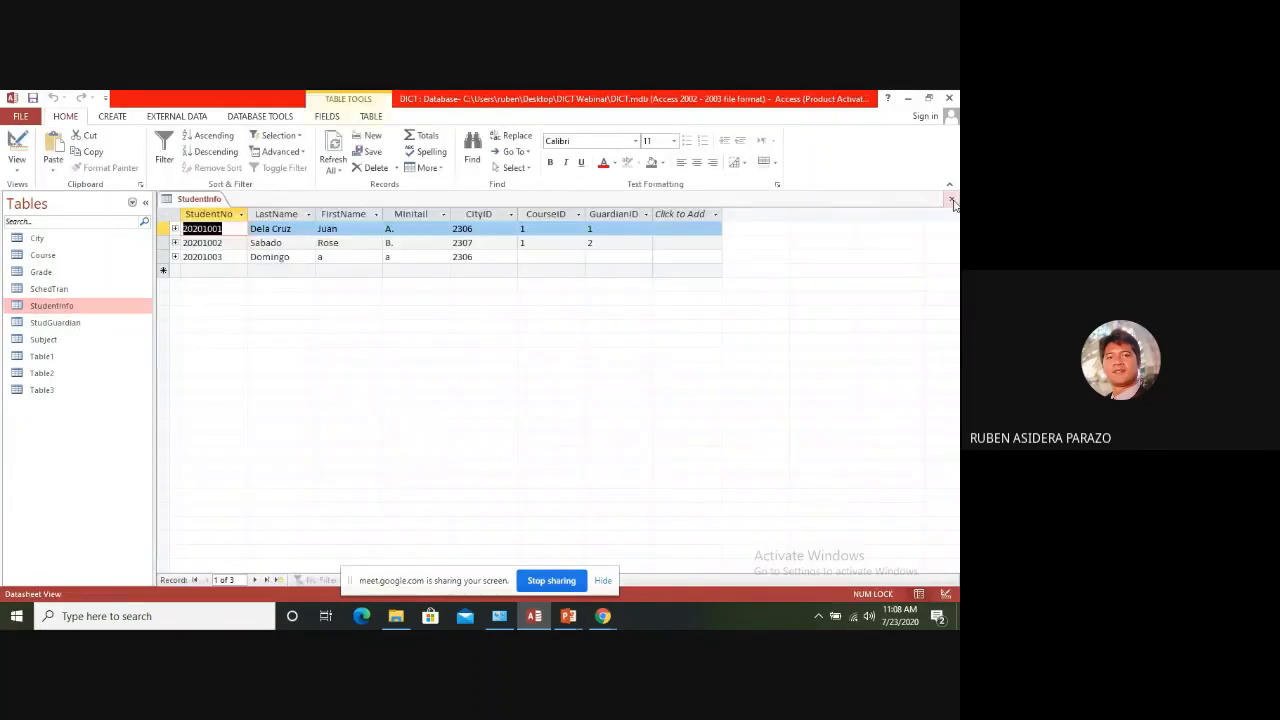
pyautogui.click(953, 201)
pyautogui.rightClick(68, 312)
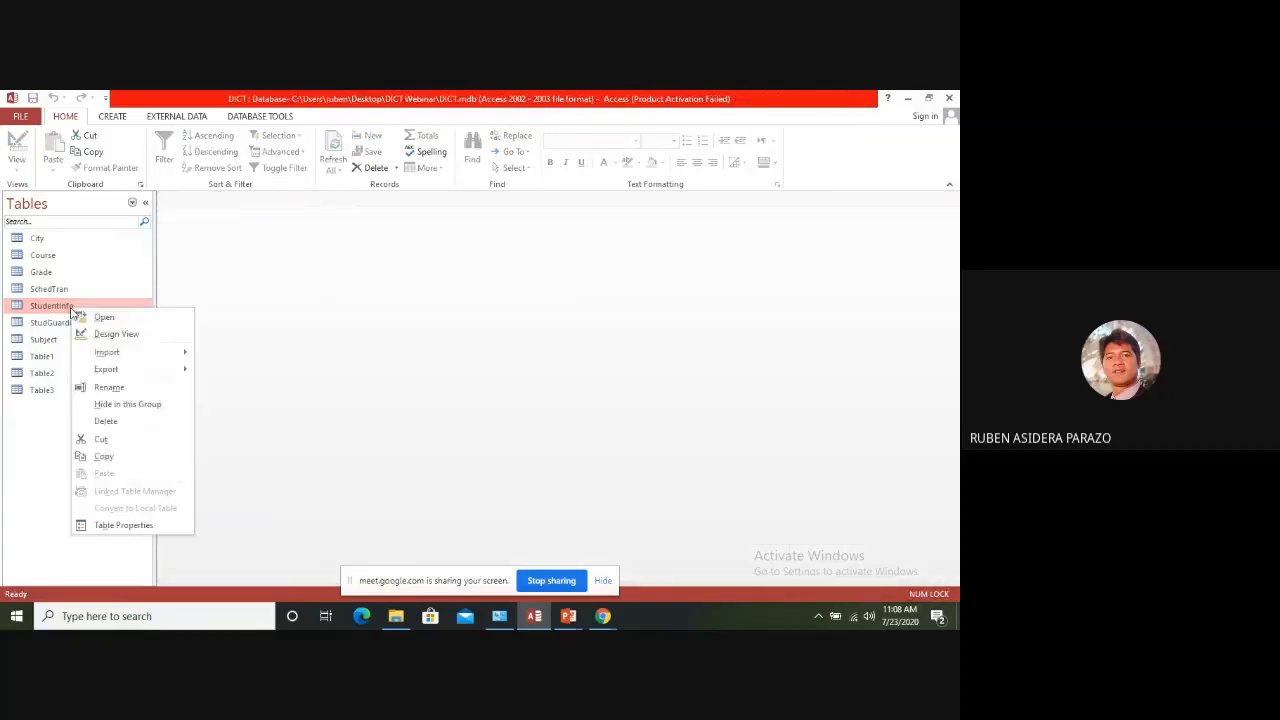
pyautogui.click(106, 318)
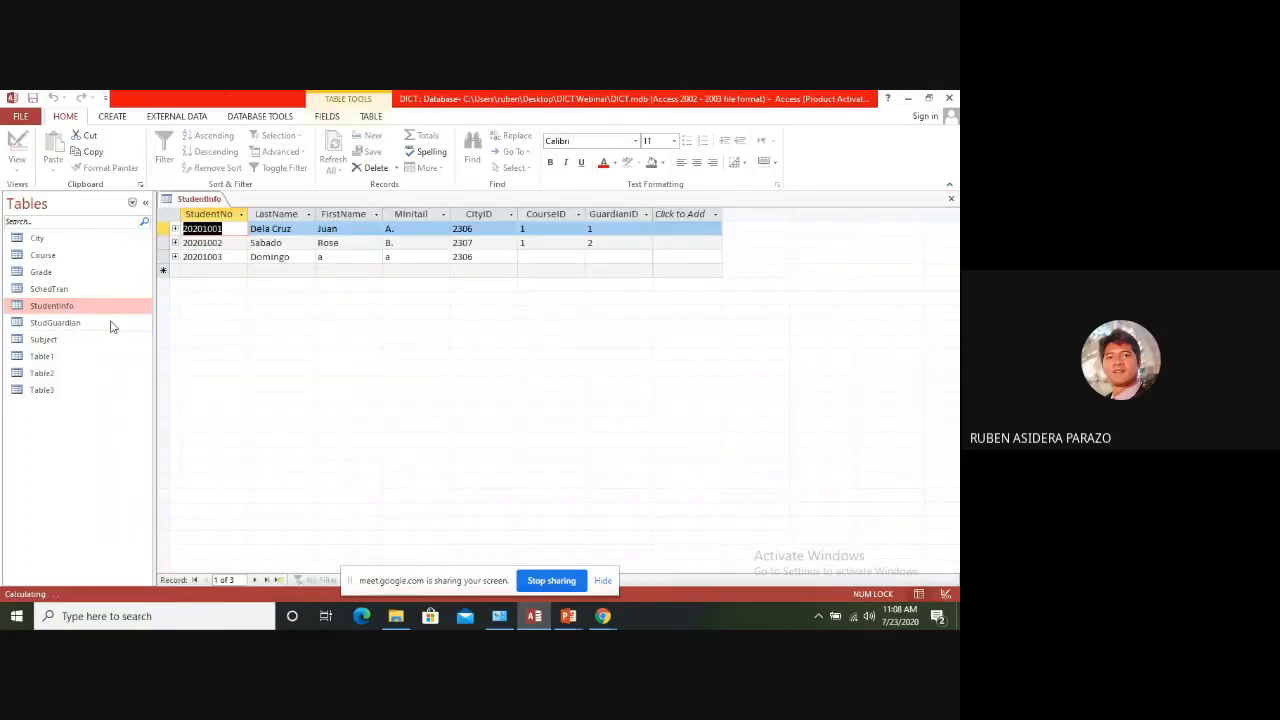
pyautogui.click(201, 269)
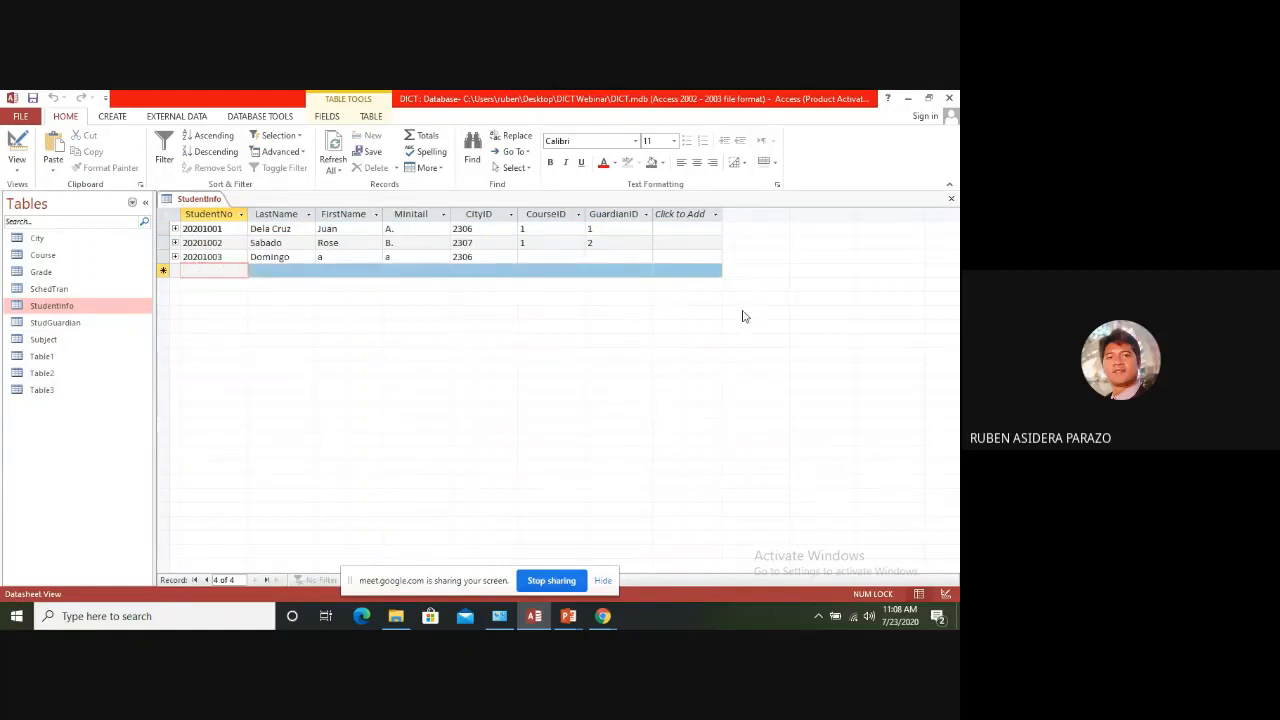
pyautogui.click(951, 201)
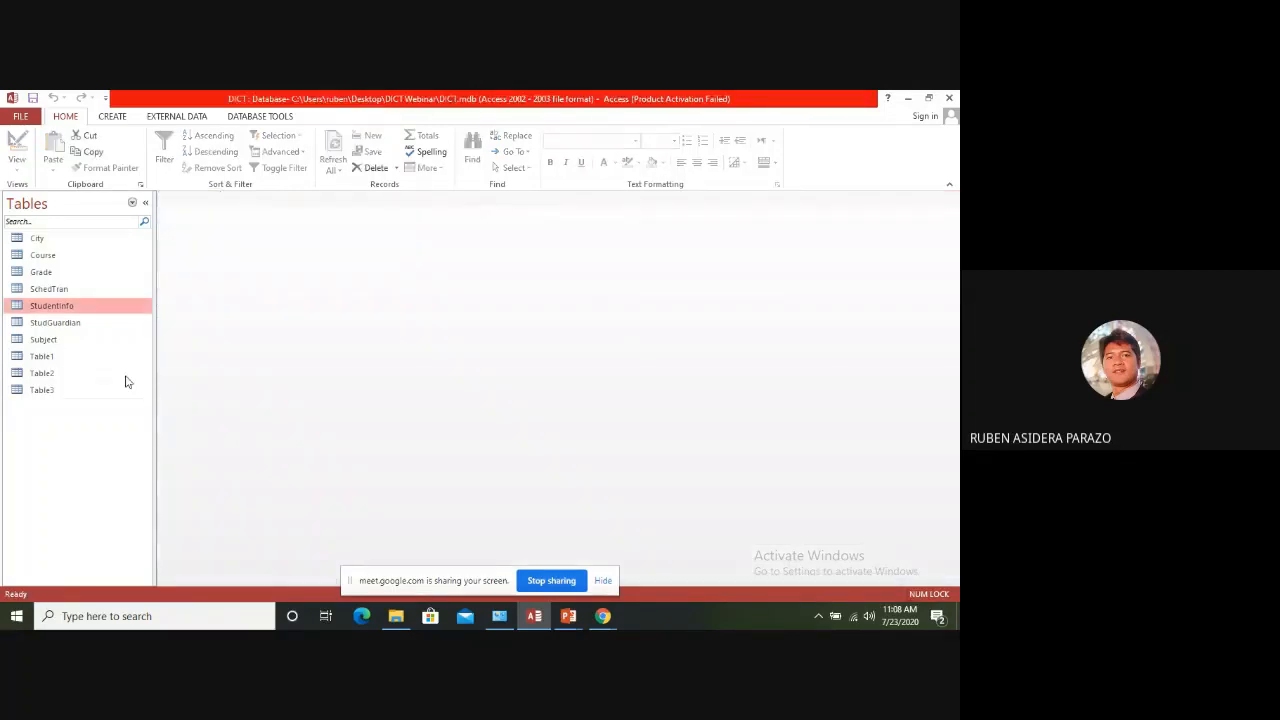
# Review the StudentInfo table's fields in Design view and its records in Datasheet view, closing the table after each
pyautogui.rightClick(55, 306)
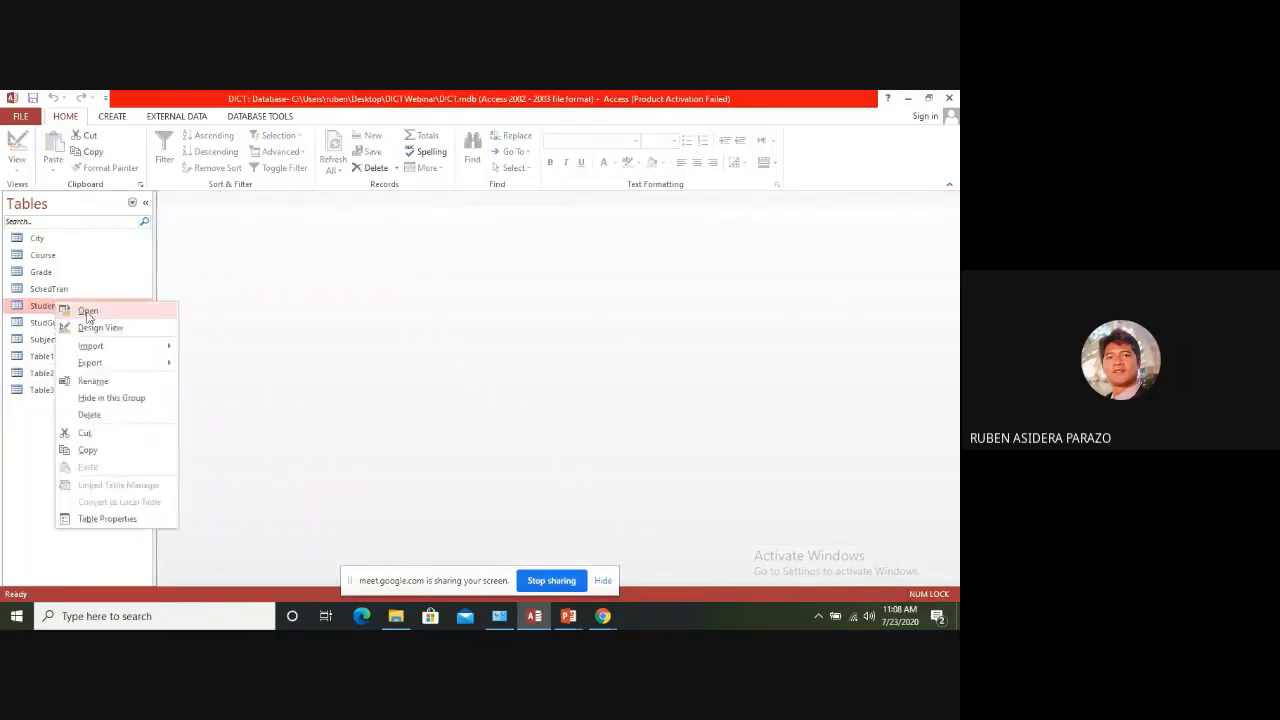
pyautogui.click(99, 330)
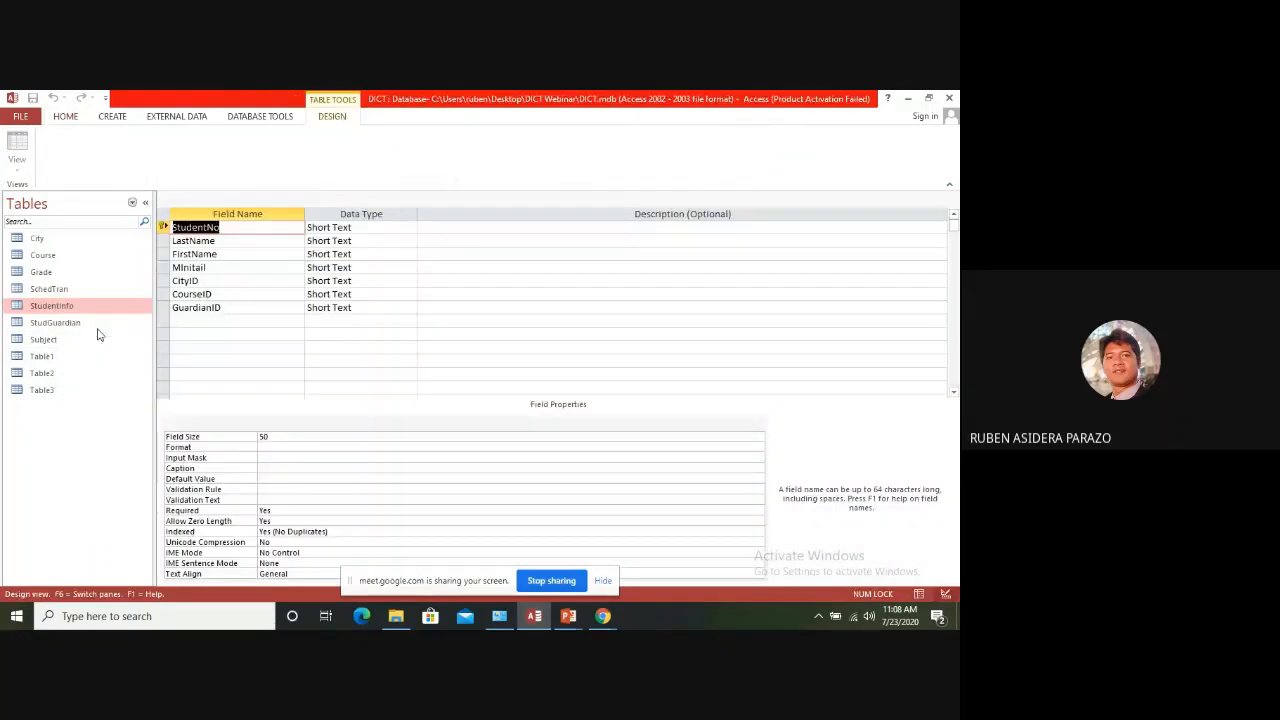
pyautogui.click(234, 307)
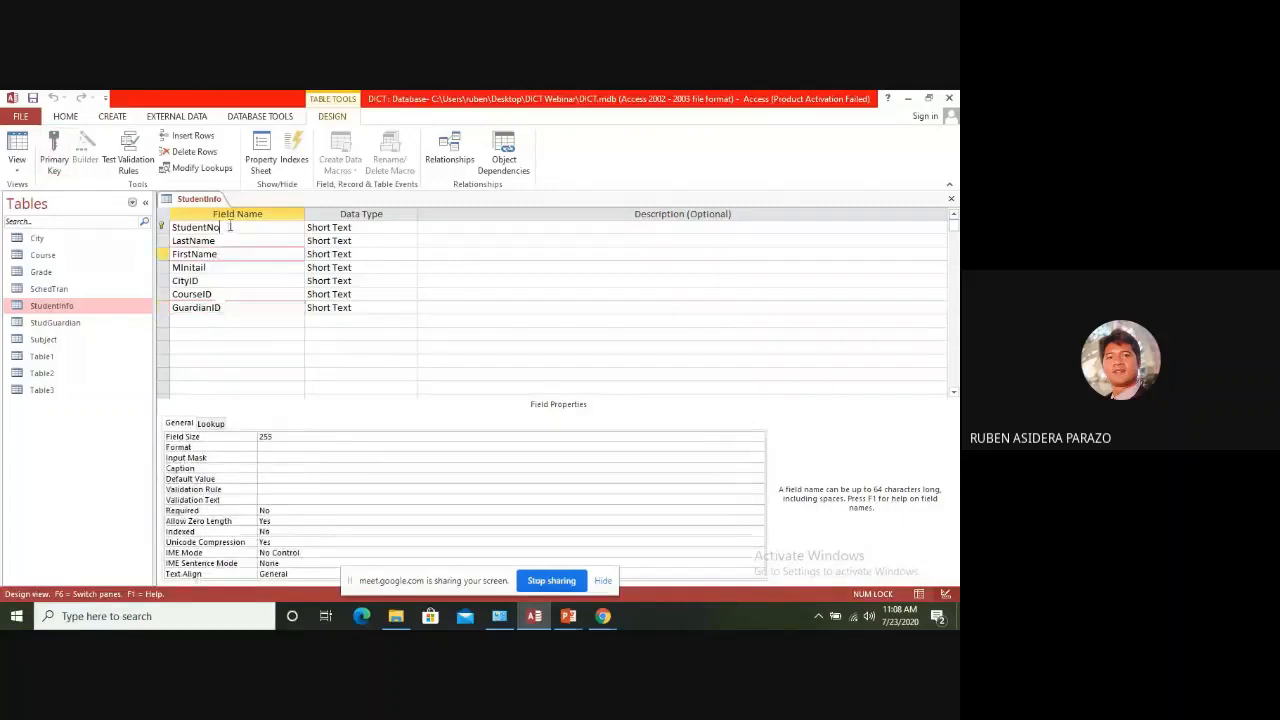
pyautogui.click(230, 227)
pyautogui.click(951, 199)
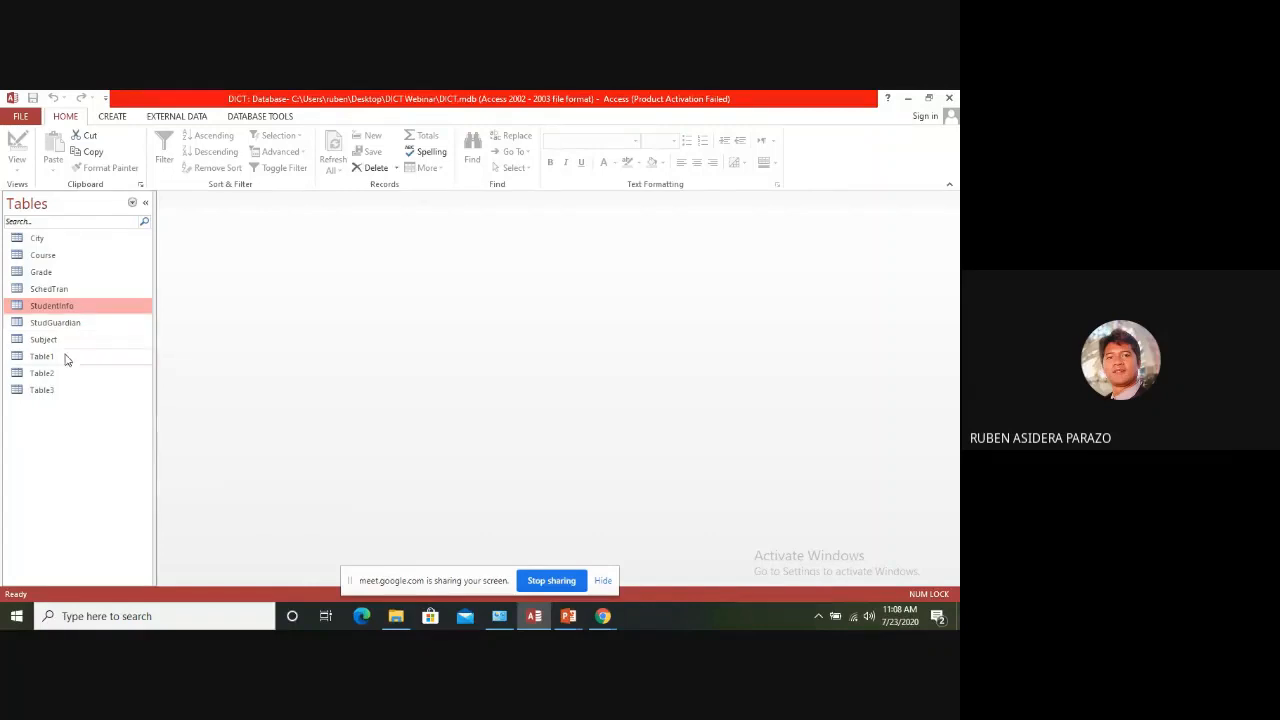
pyautogui.doubleClick(58, 312)
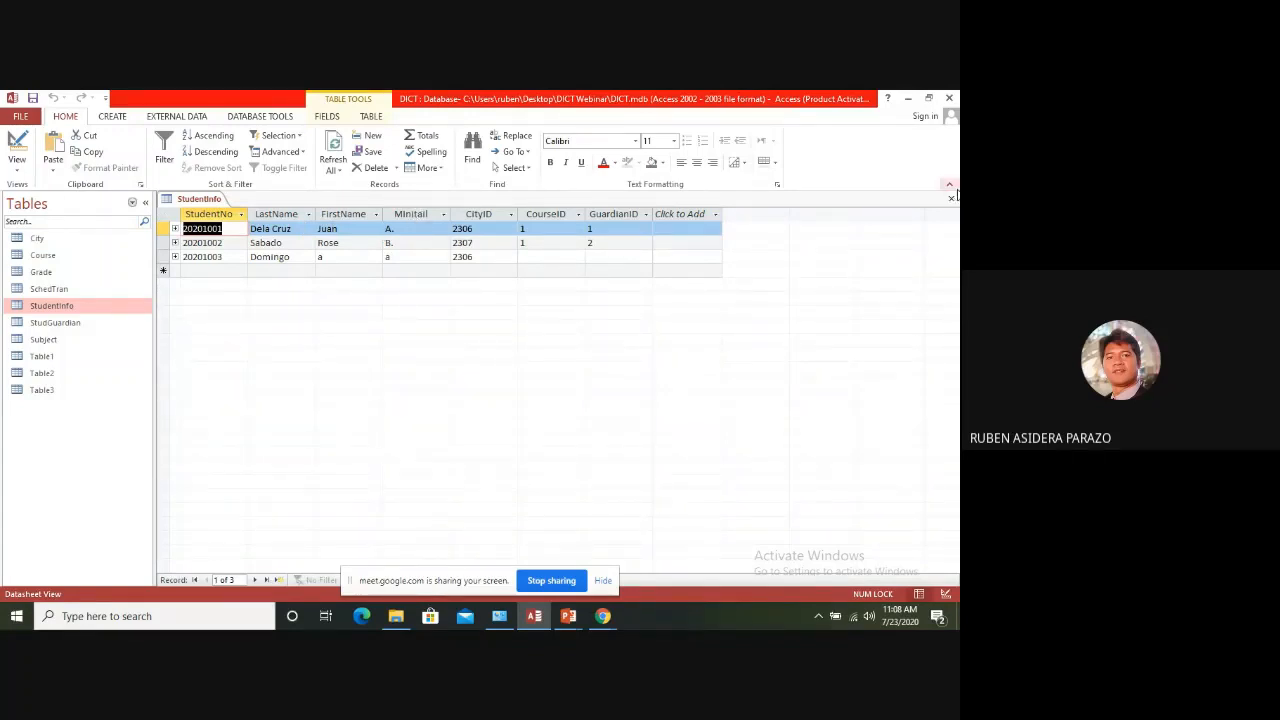
pyautogui.click(951, 203)
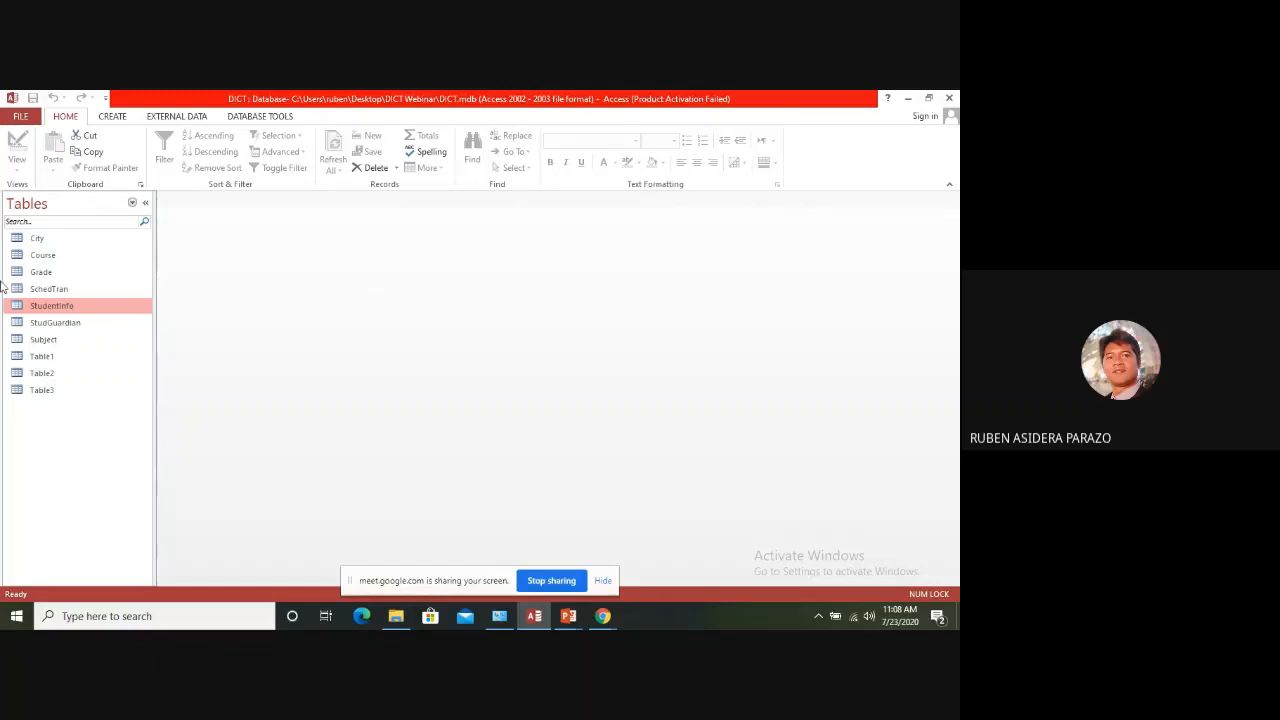
# Create a new query in Design view with the StudentInfo table as its source
pyautogui.click(113, 117)
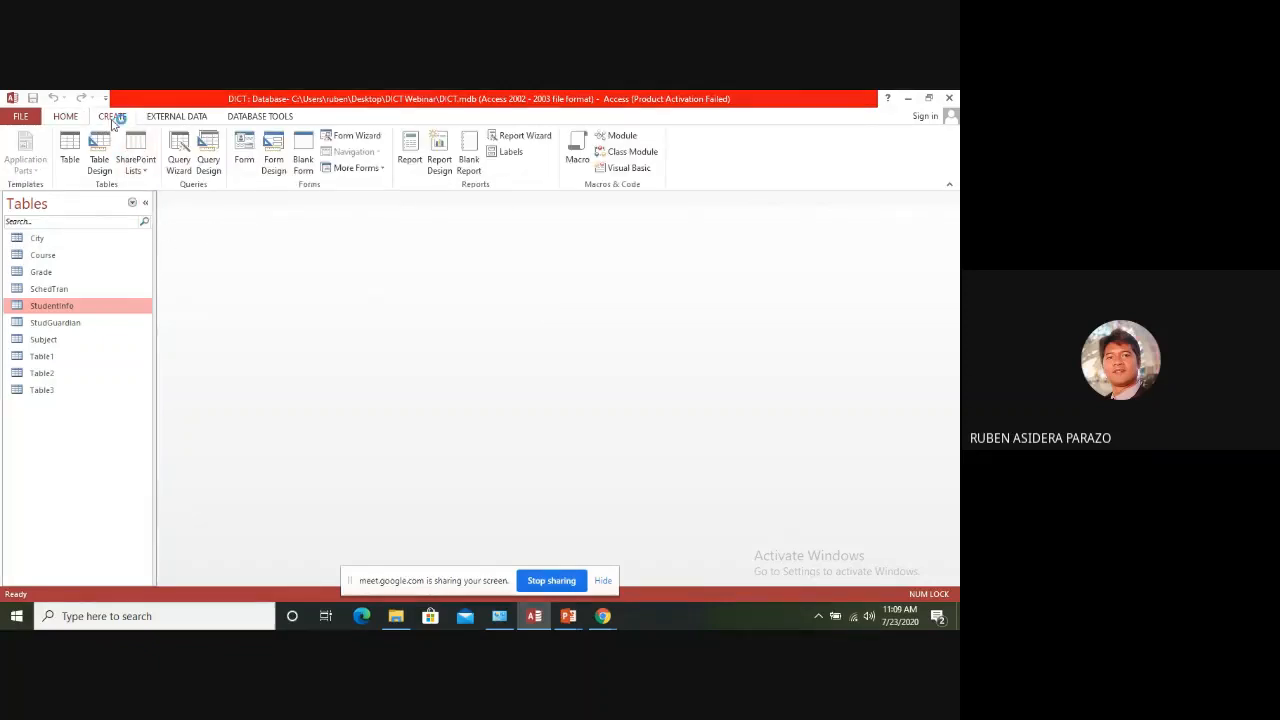
pyautogui.click(212, 152)
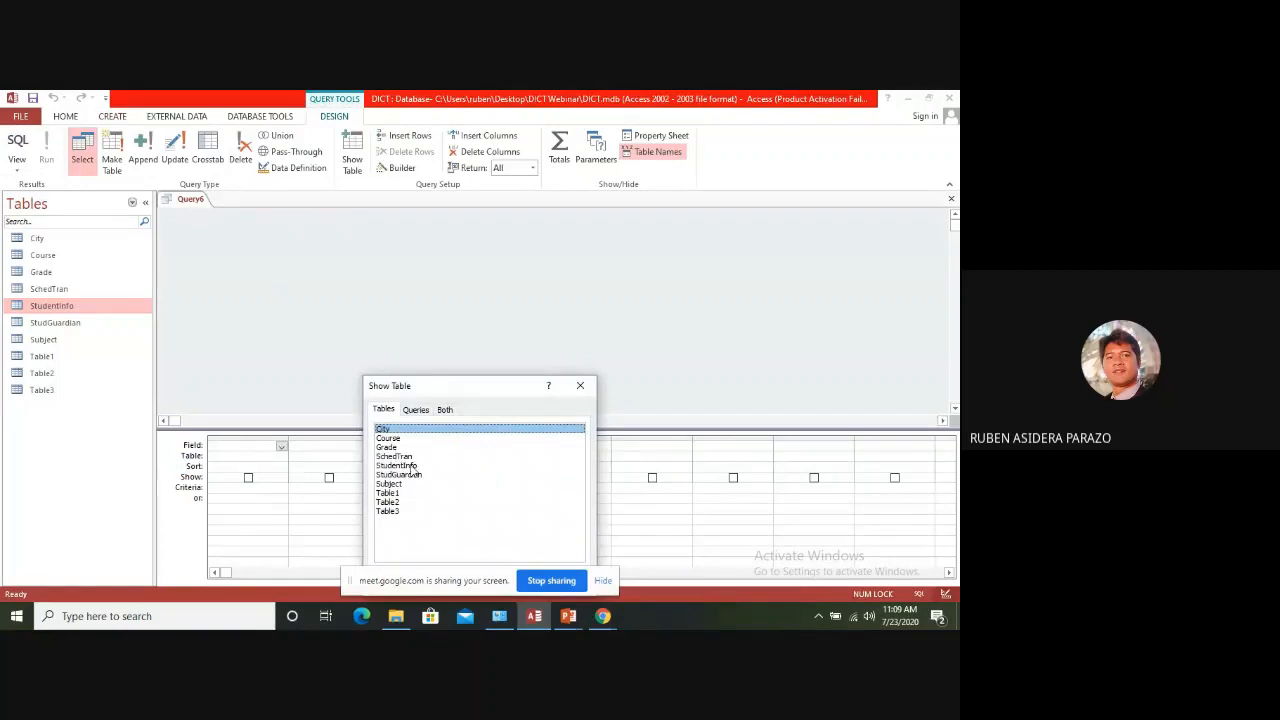
pyautogui.click(412, 467)
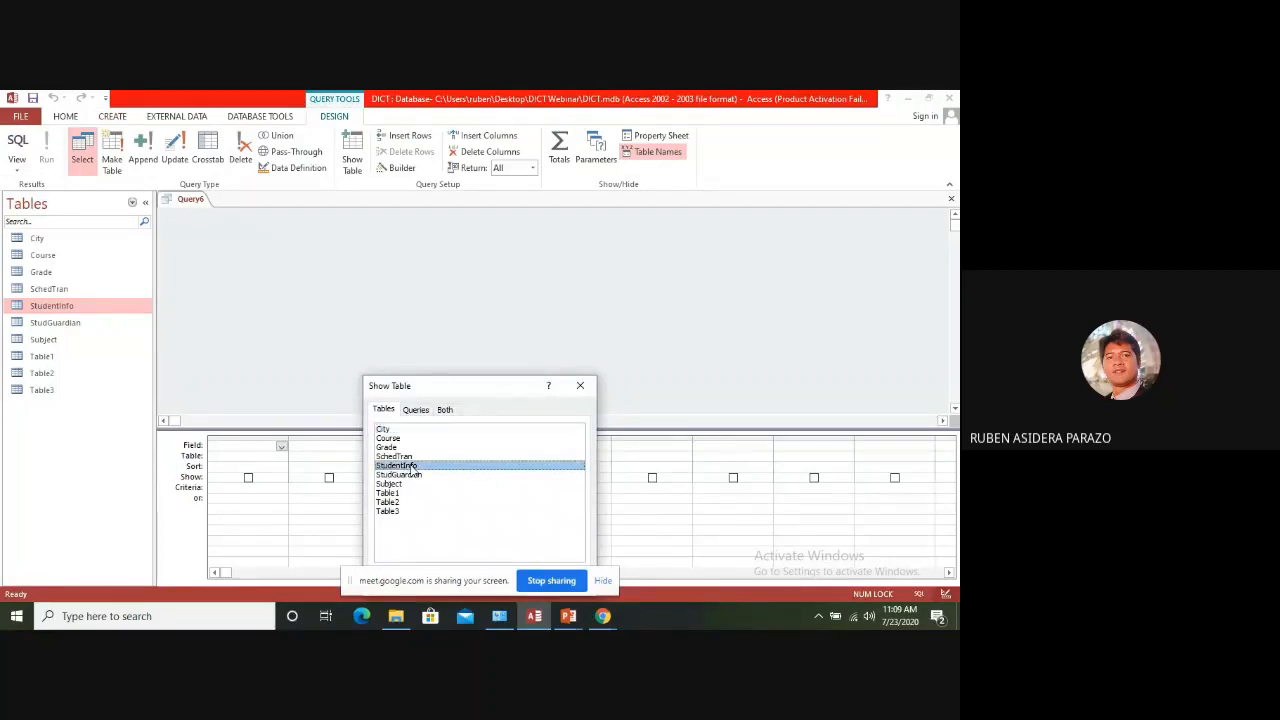
pyautogui.moveTo(437, 383); pyautogui.dragTo(452, 278)
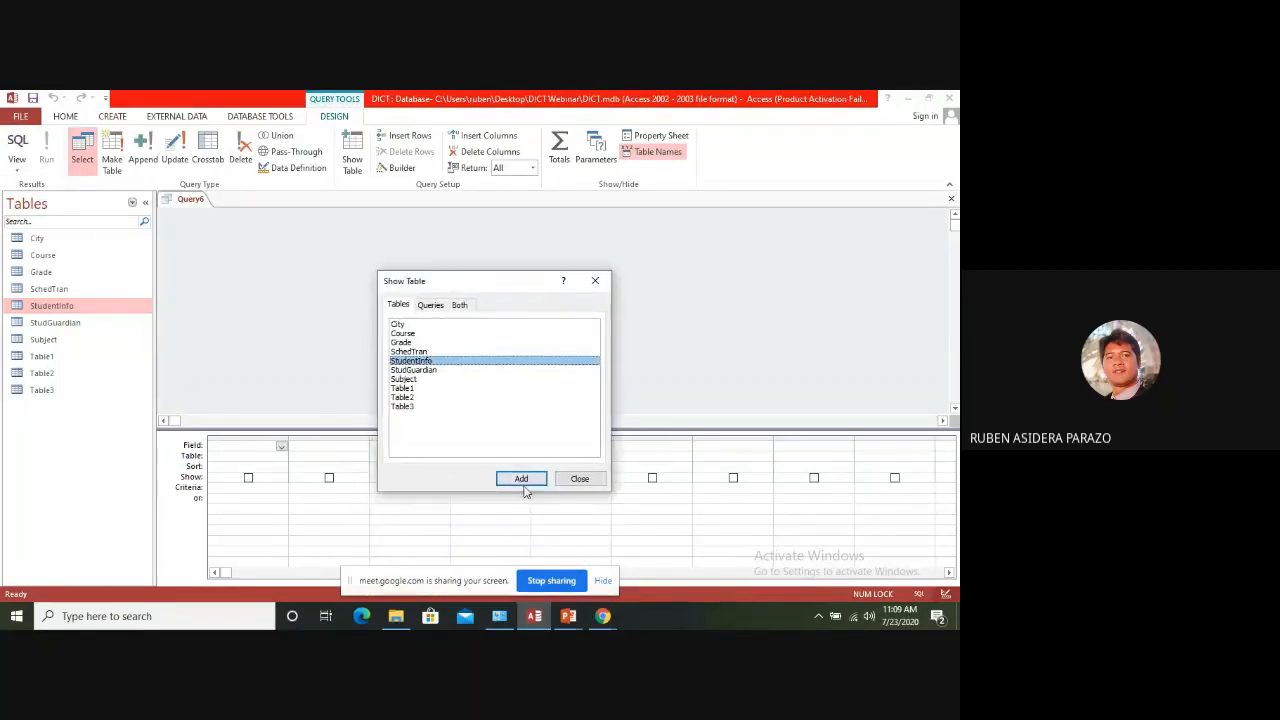
pyautogui.click(522, 479)
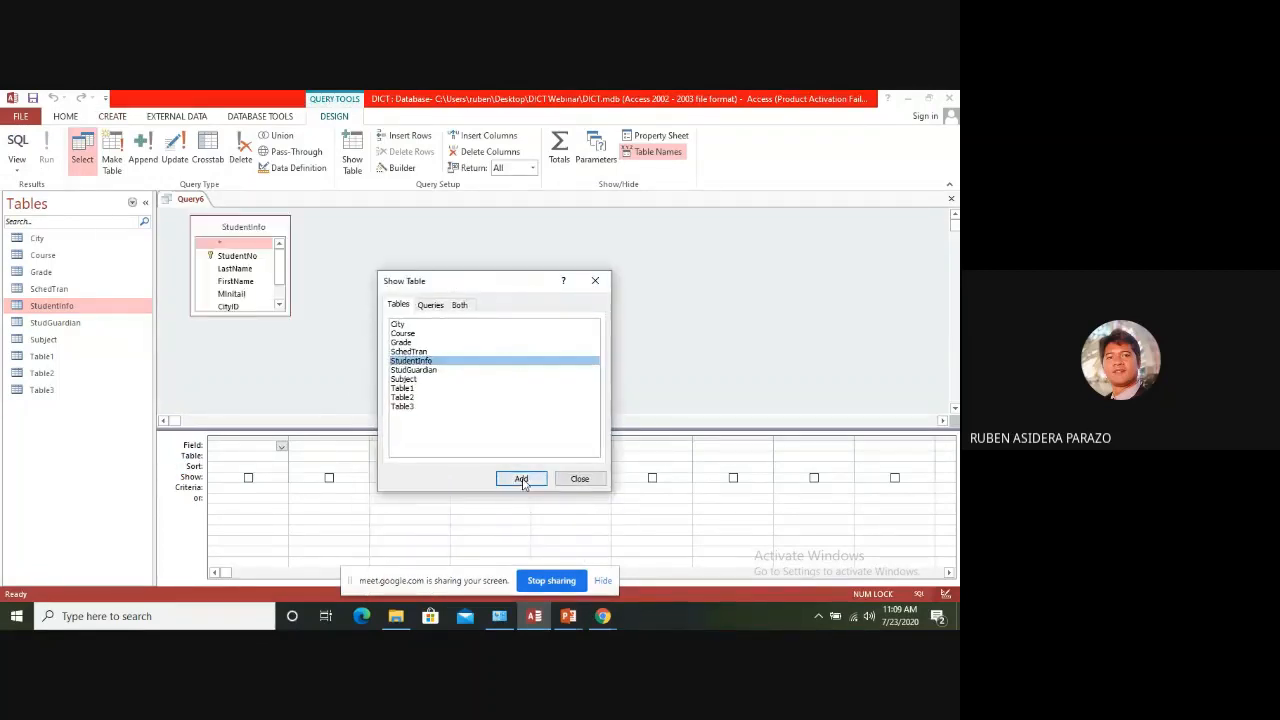
pyautogui.click(583, 483)
# Add the StudentNo, LastName, FirstName and MInitail fields to the query and run it
pyautogui.doubleClick(250, 257)
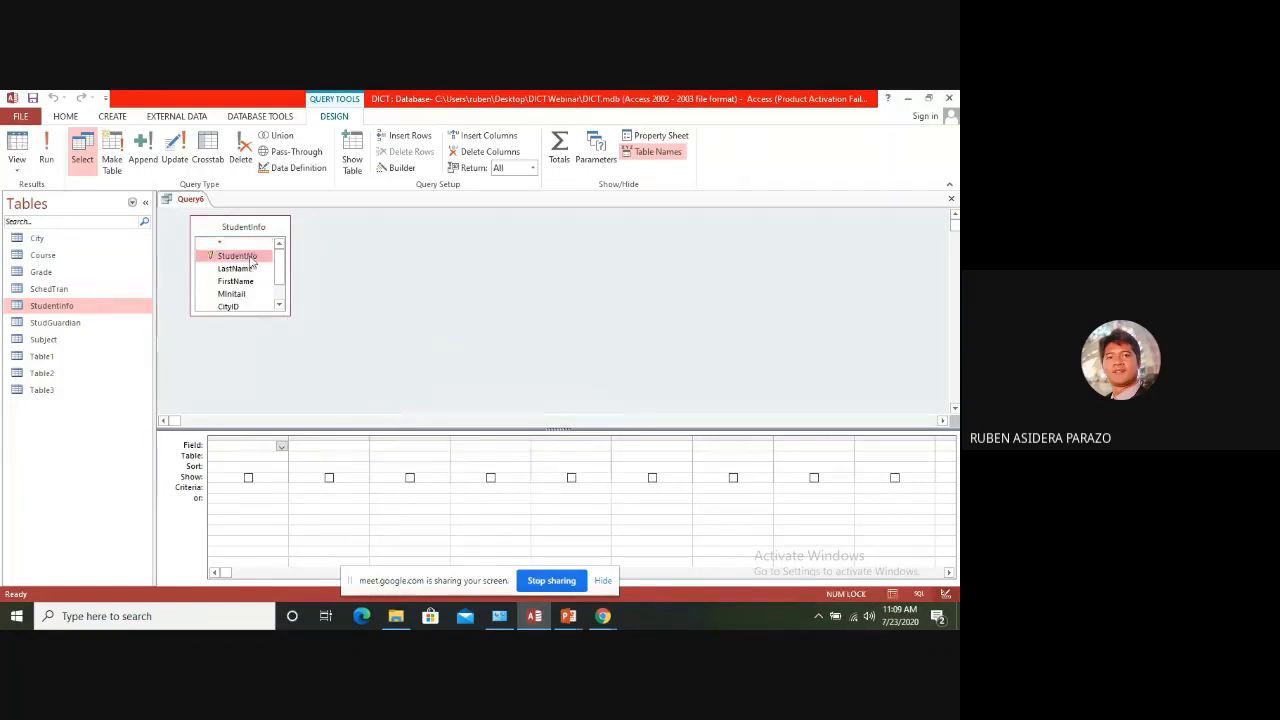
pyautogui.doubleClick(246, 269)
pyautogui.click(247, 283)
pyautogui.doubleClick(247, 283)
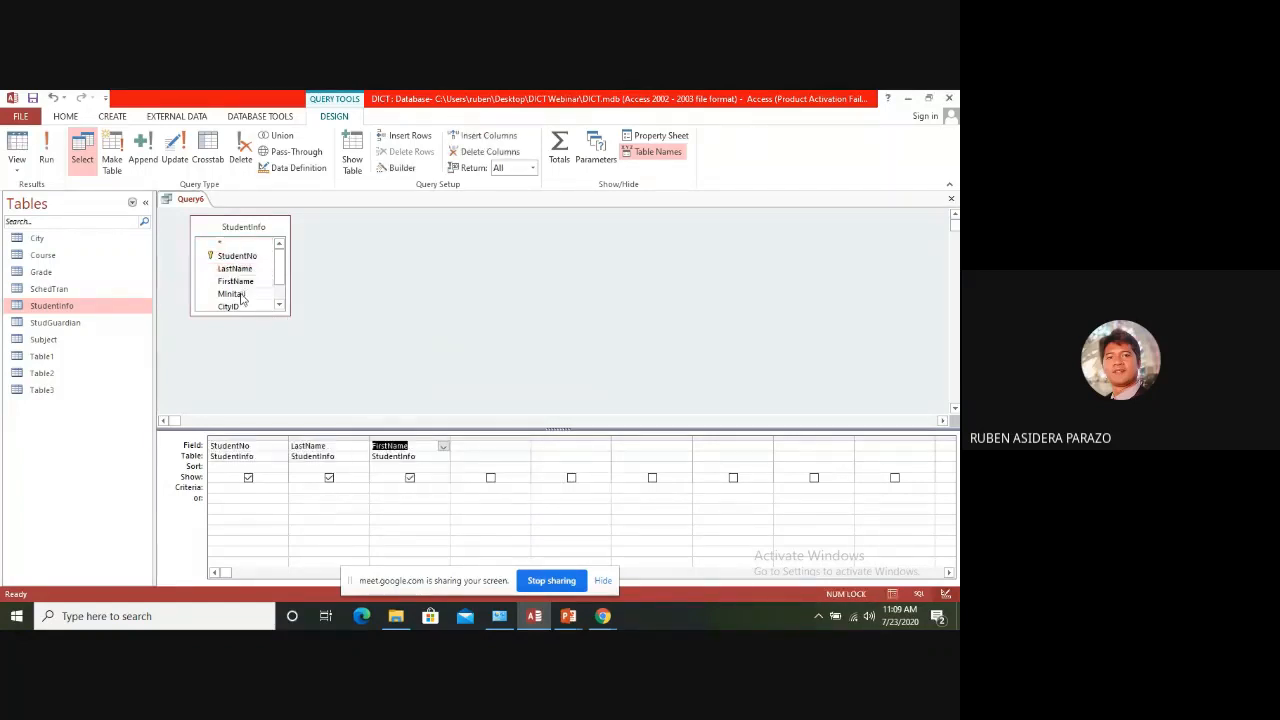
pyautogui.doubleClick(246, 294)
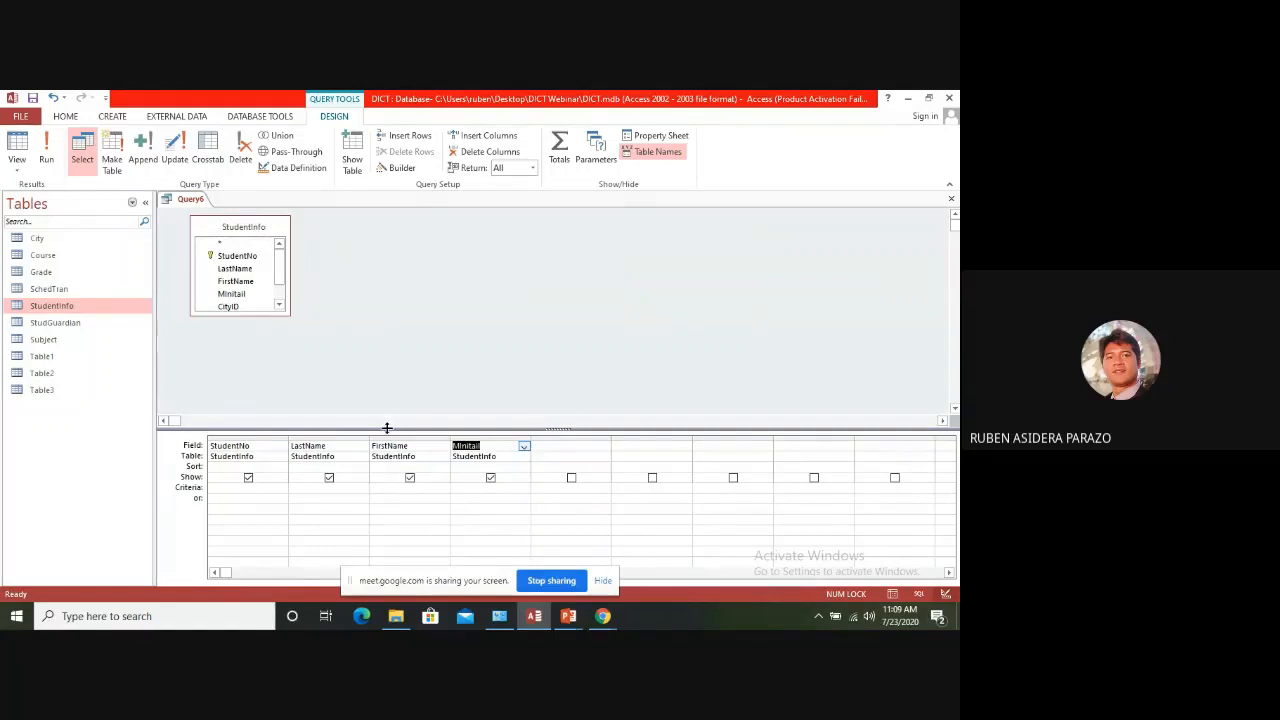
pyautogui.click(45, 152)
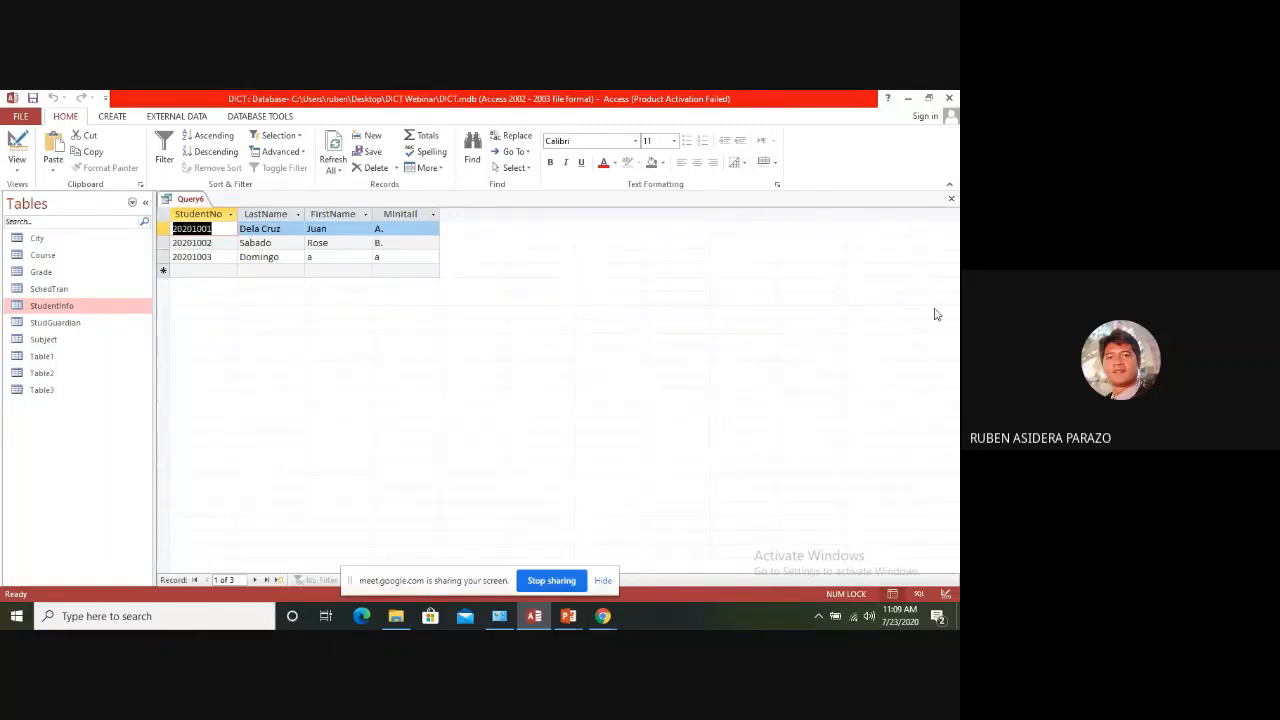
# Close the query and save it under the suggested name Query6
pyautogui.click(951, 198)
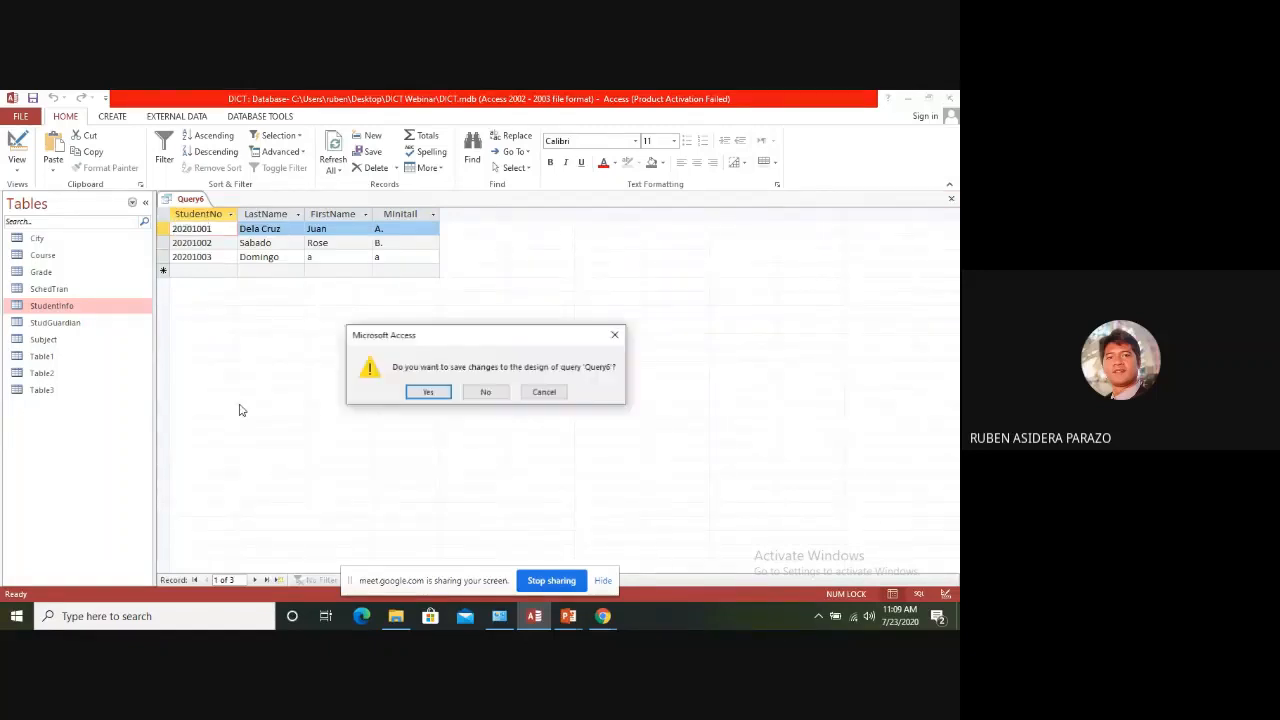
pyautogui.click(425, 392)
pyautogui.click(480, 299)
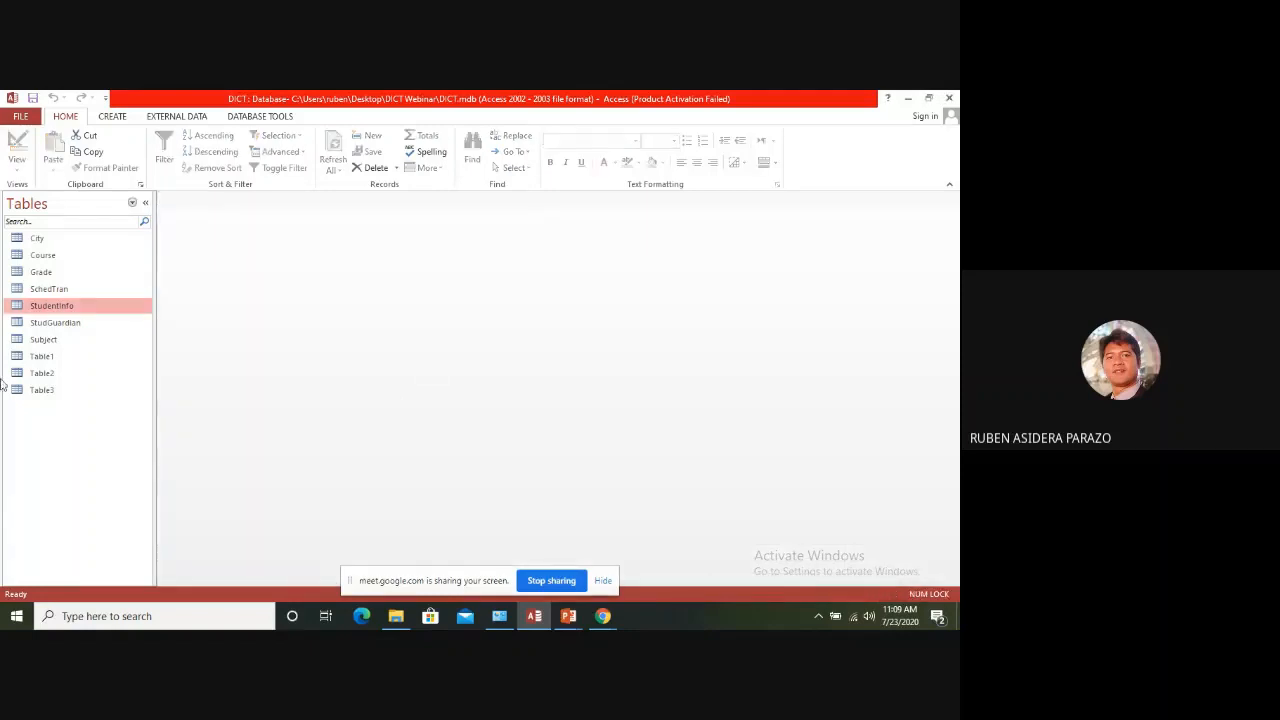
# List the database's queries instead of its tables and open Query6 in Design view
pyautogui.click(132, 202)
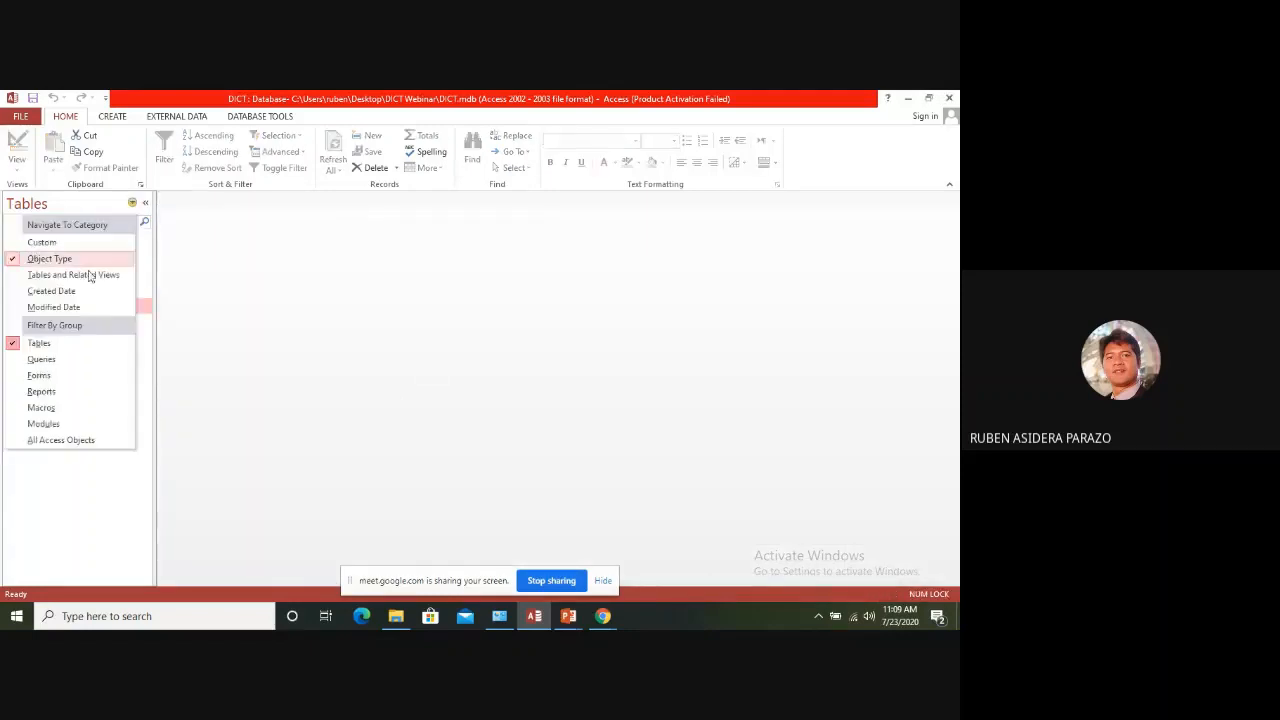
pyautogui.click(40, 359)
pyautogui.click(47, 323)
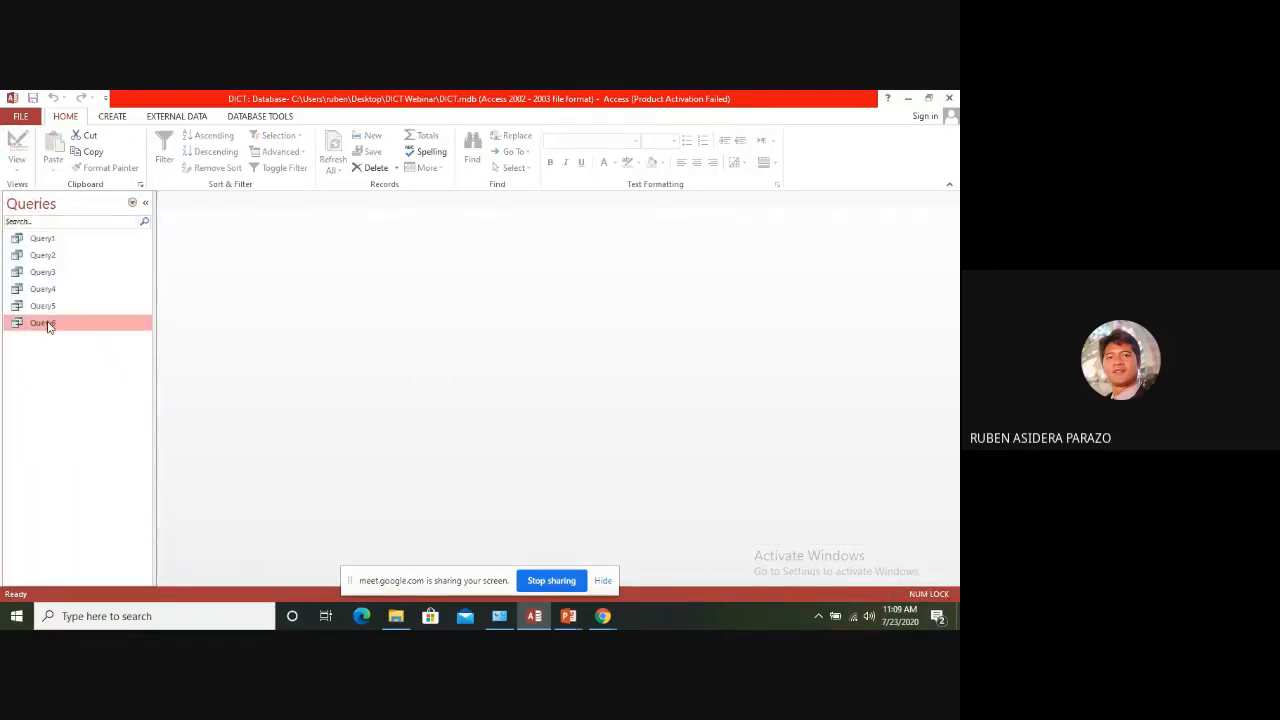
pyautogui.rightClick(47, 323)
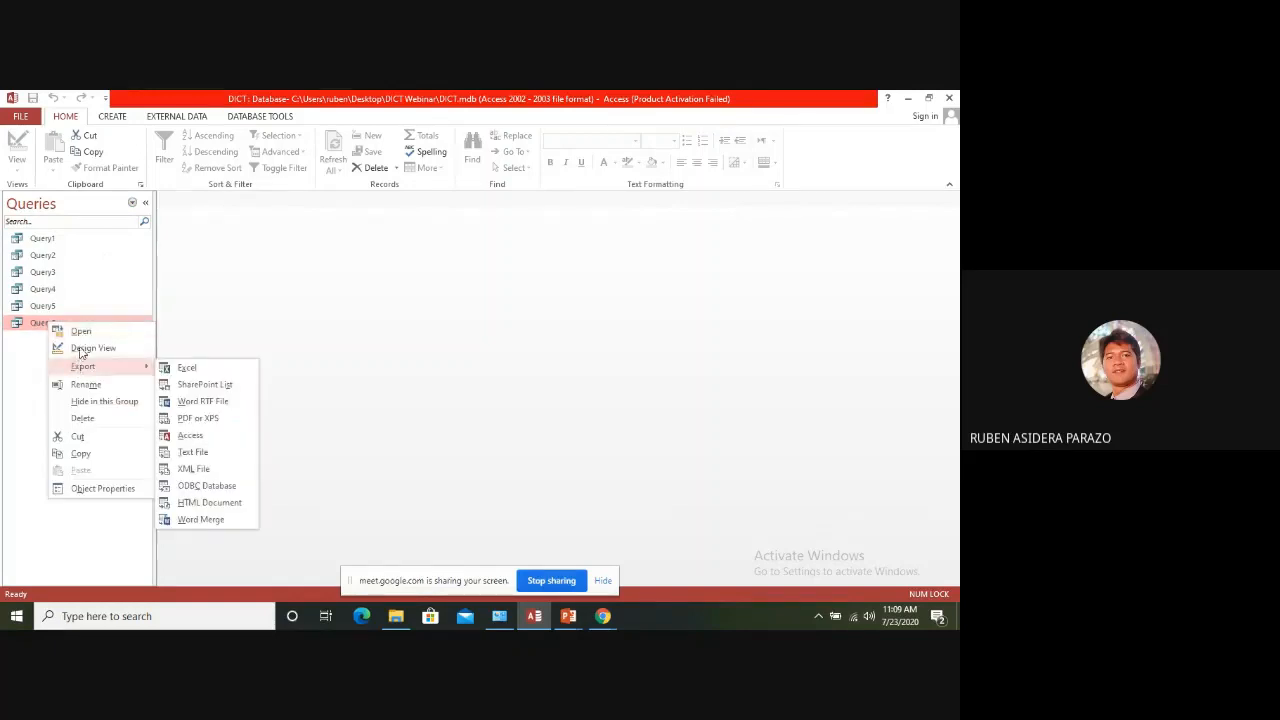
pyautogui.click(79, 347)
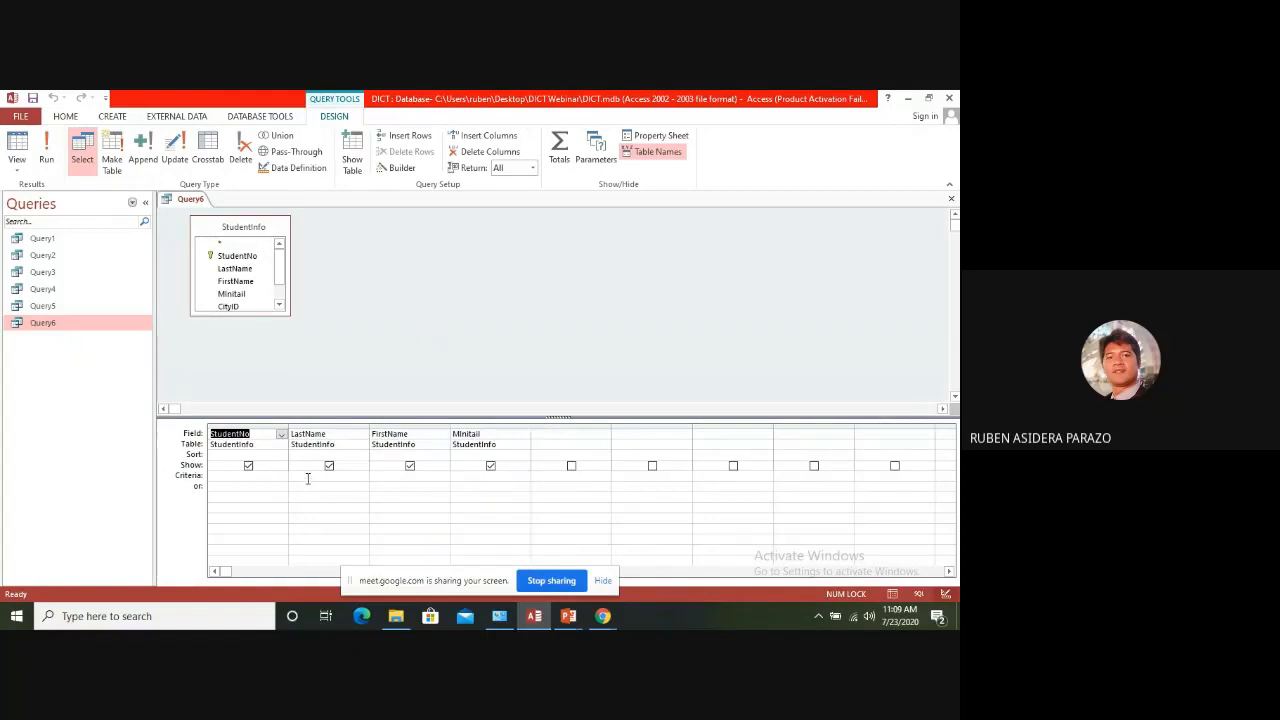
# Enter a student's last name as the criterion for the LastName field and run the query
pyautogui.click(304, 475)
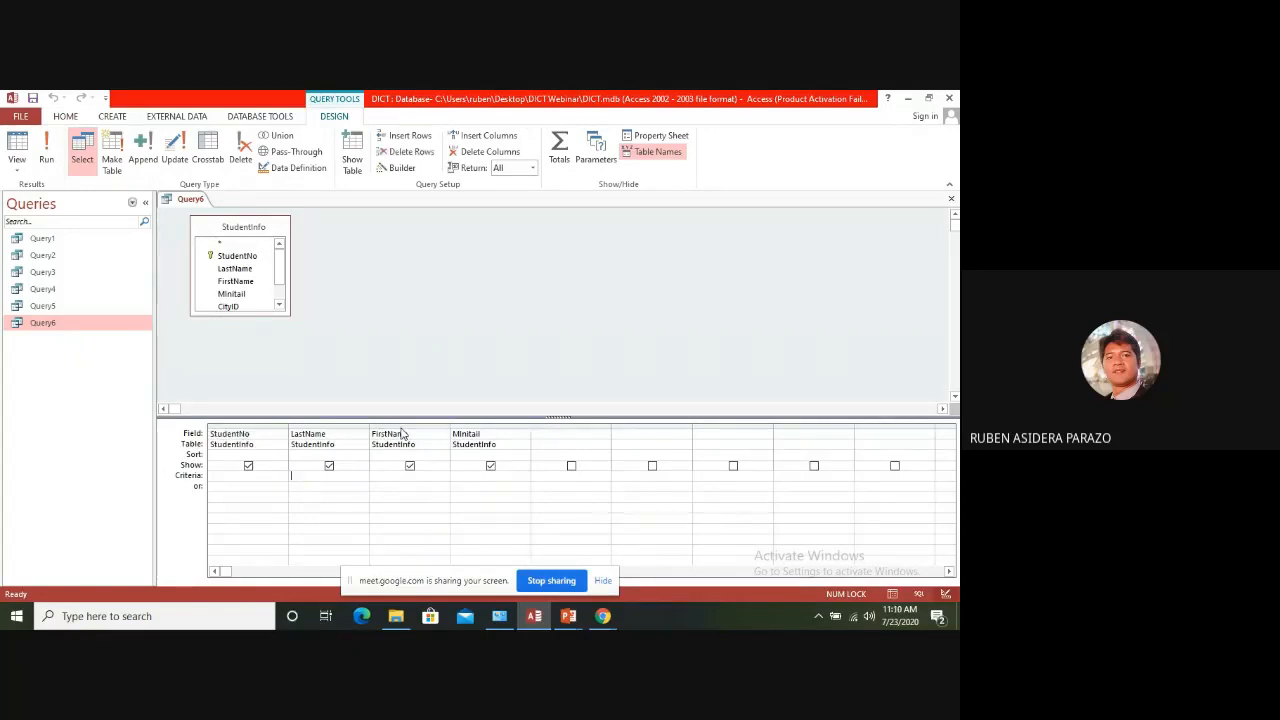
pyautogui.write('Dela')
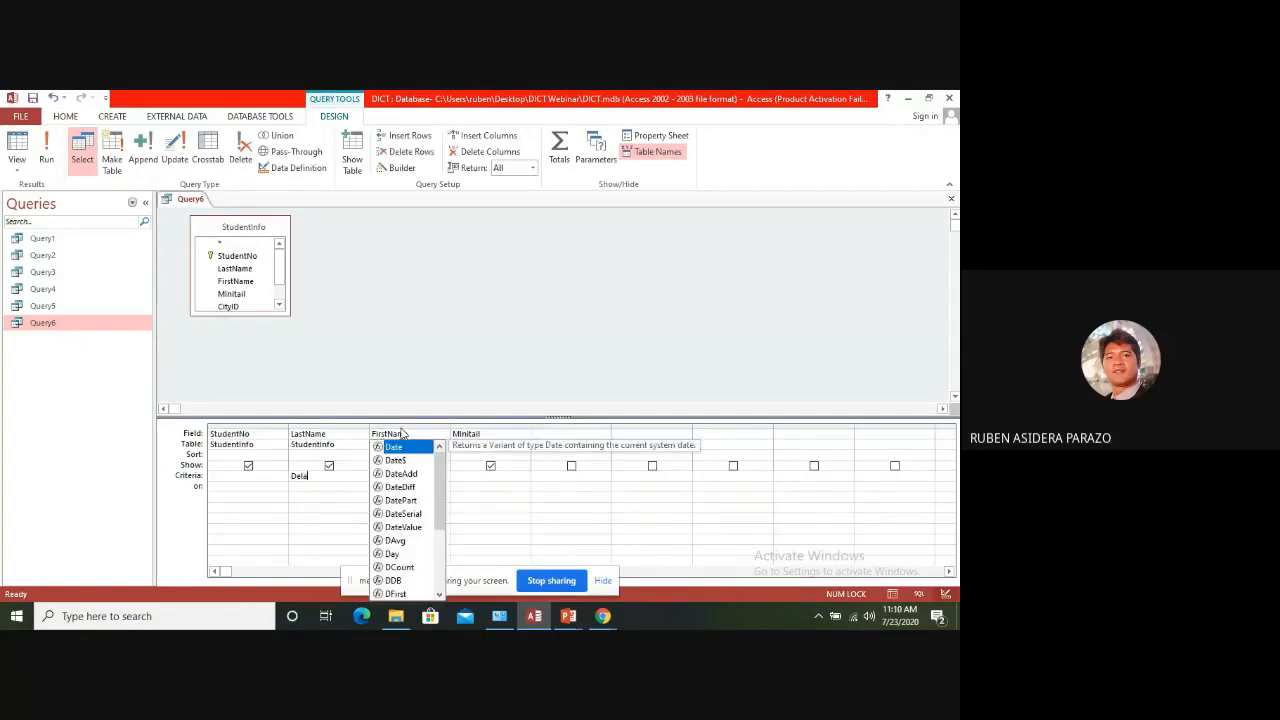
pyautogui.write(' CXruz')
pyautogui.press('BackSpace')
pyautogui.press('BackSpace')
pyautogui.press('BackSpace')
pyautogui.press('BackSpace')
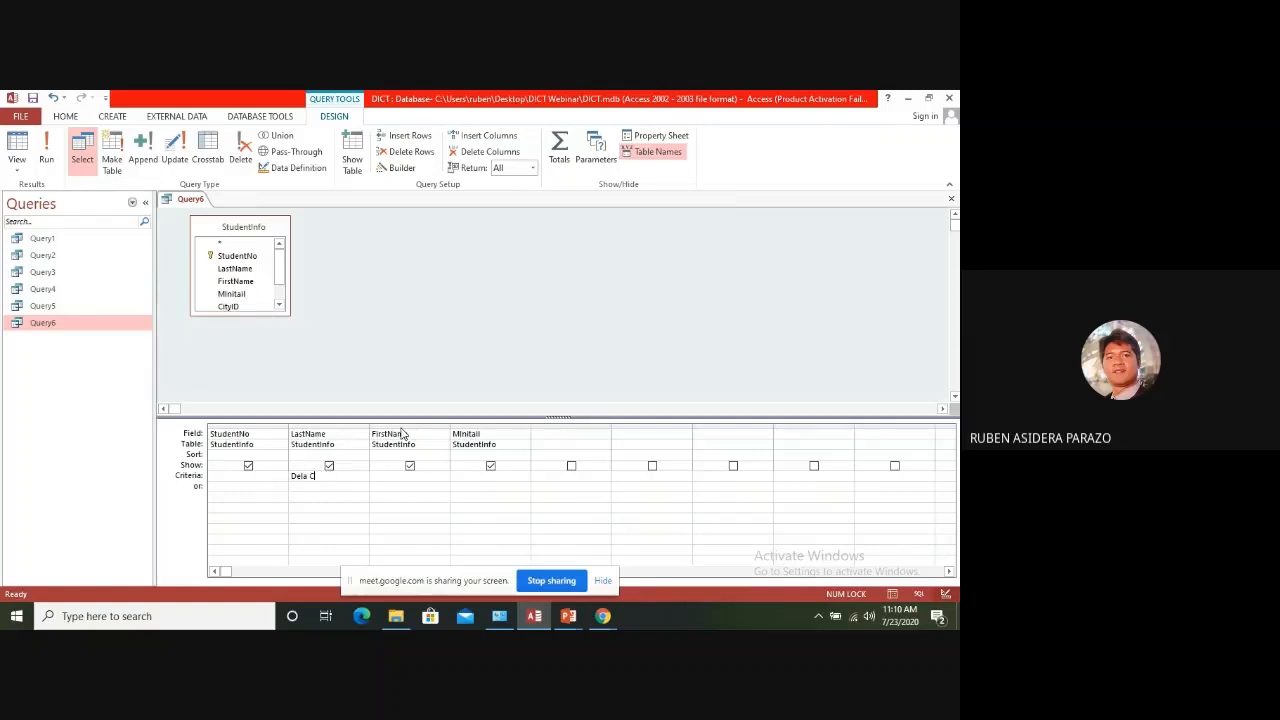
pyautogui.write('ruz')
pyautogui.press('Tab')
pyautogui.click(47, 150)
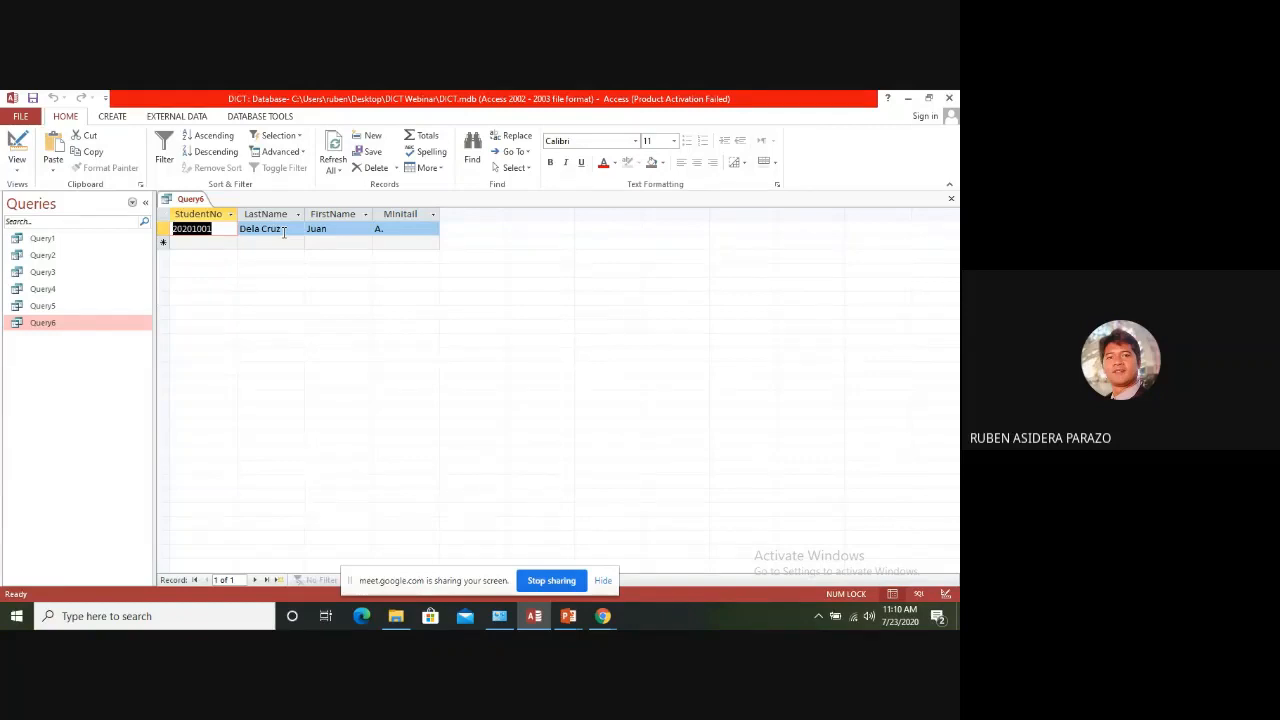
# Close Query6 with its changes saved and reopen it to check the filtered records
pyautogui.click(950, 199)
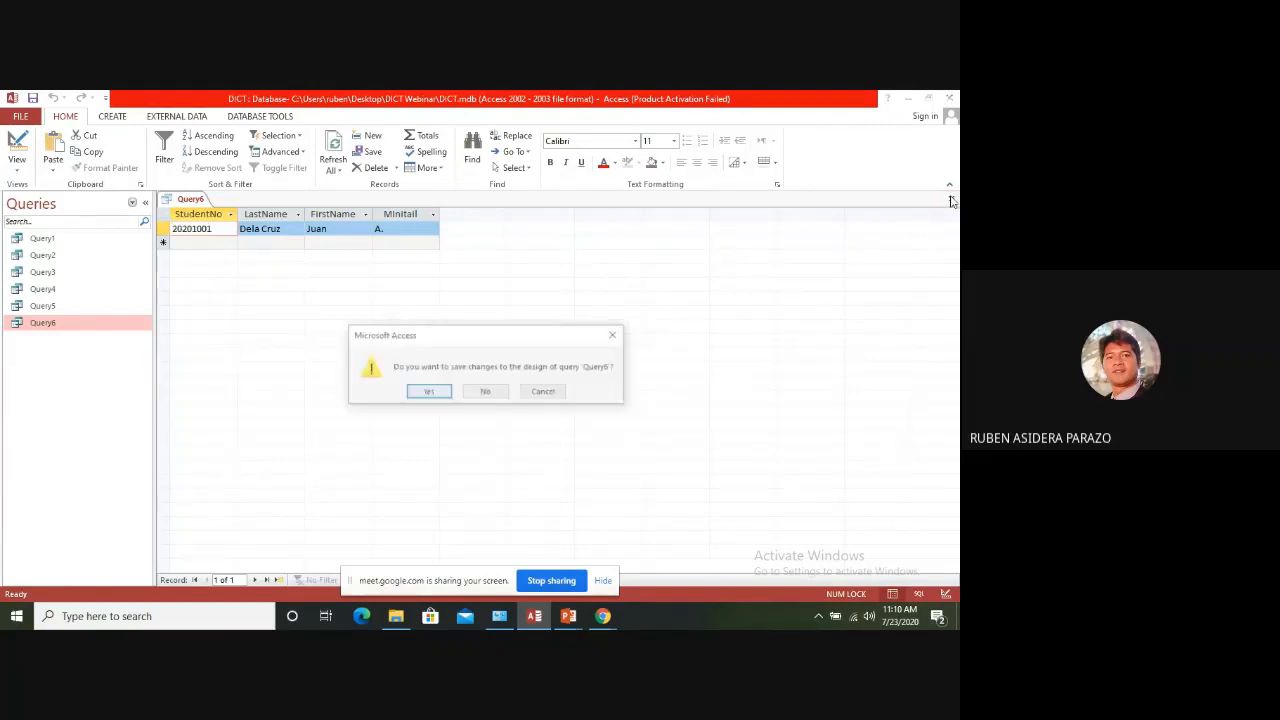
pyautogui.click(429, 391)
pyautogui.doubleClick(48, 322)
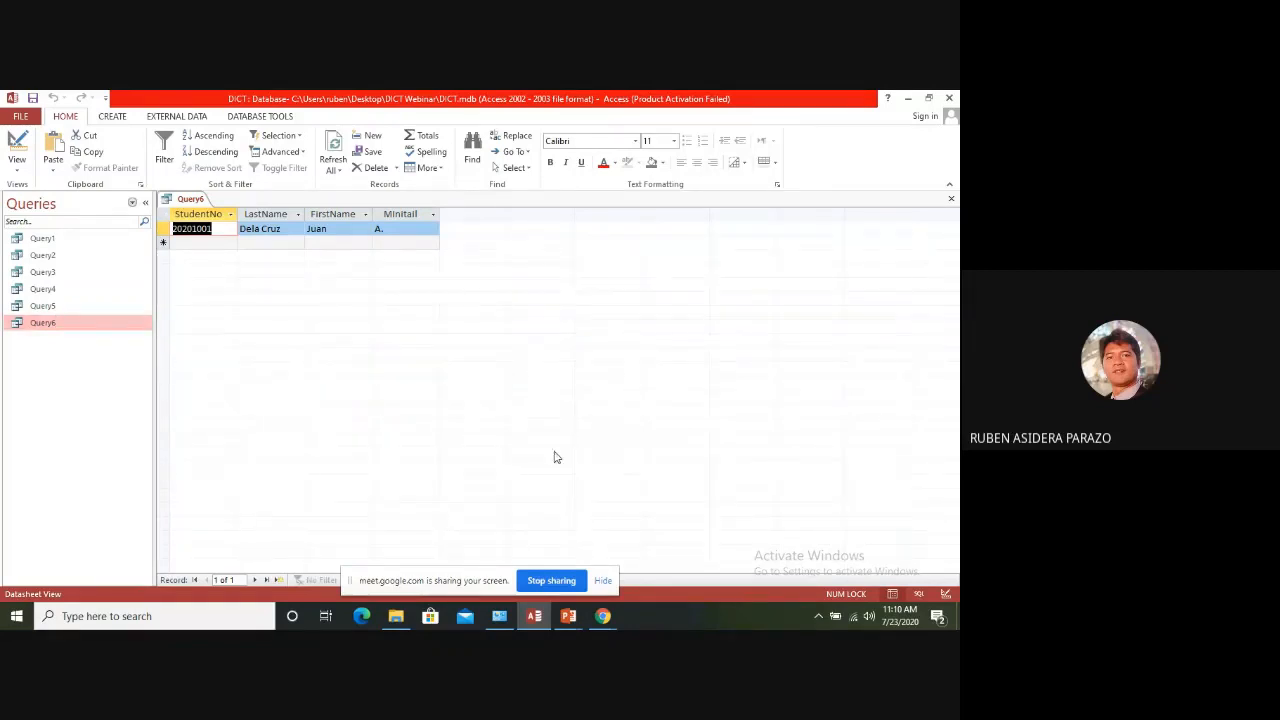
# Replace the LastName criterion in Query6's design with the parameter prompt [Enter Last Name]
pyautogui.rightClick(50, 324)
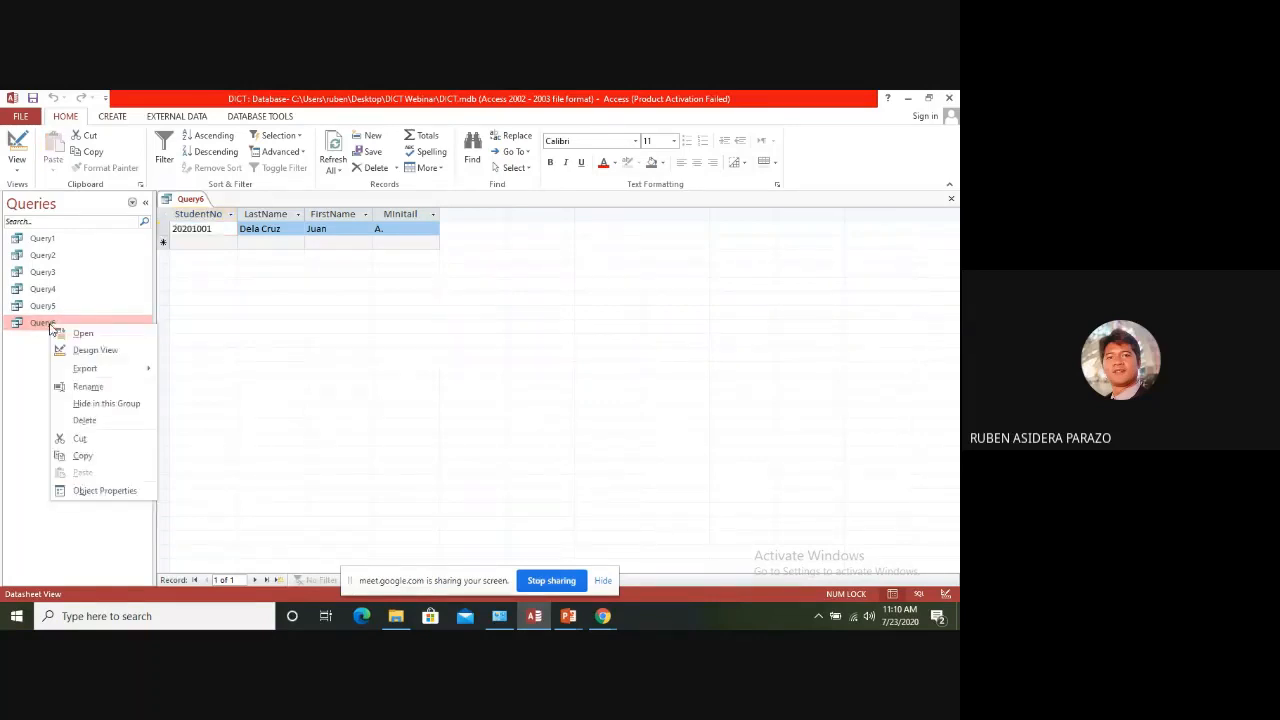
pyautogui.click(72, 351)
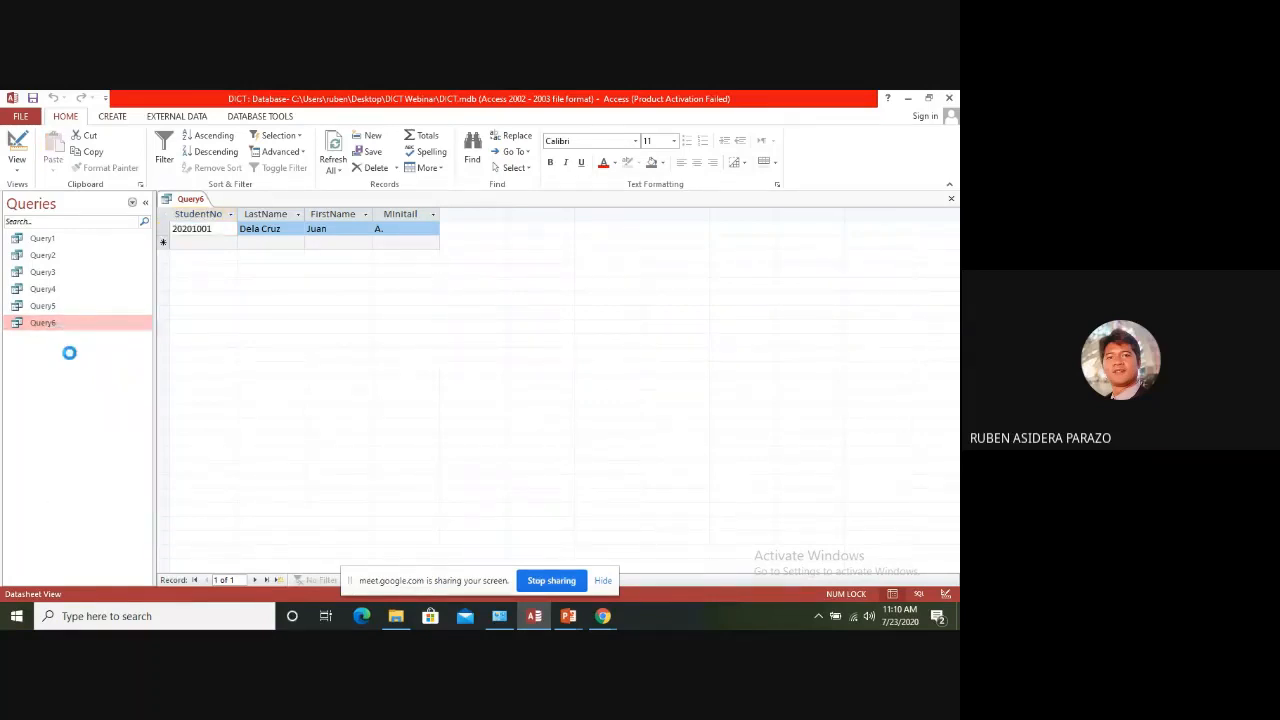
pyautogui.click(330, 465)
pyautogui.moveTo(304, 479); pyautogui.dragTo(279, 462)
pyautogui.press('Delete')
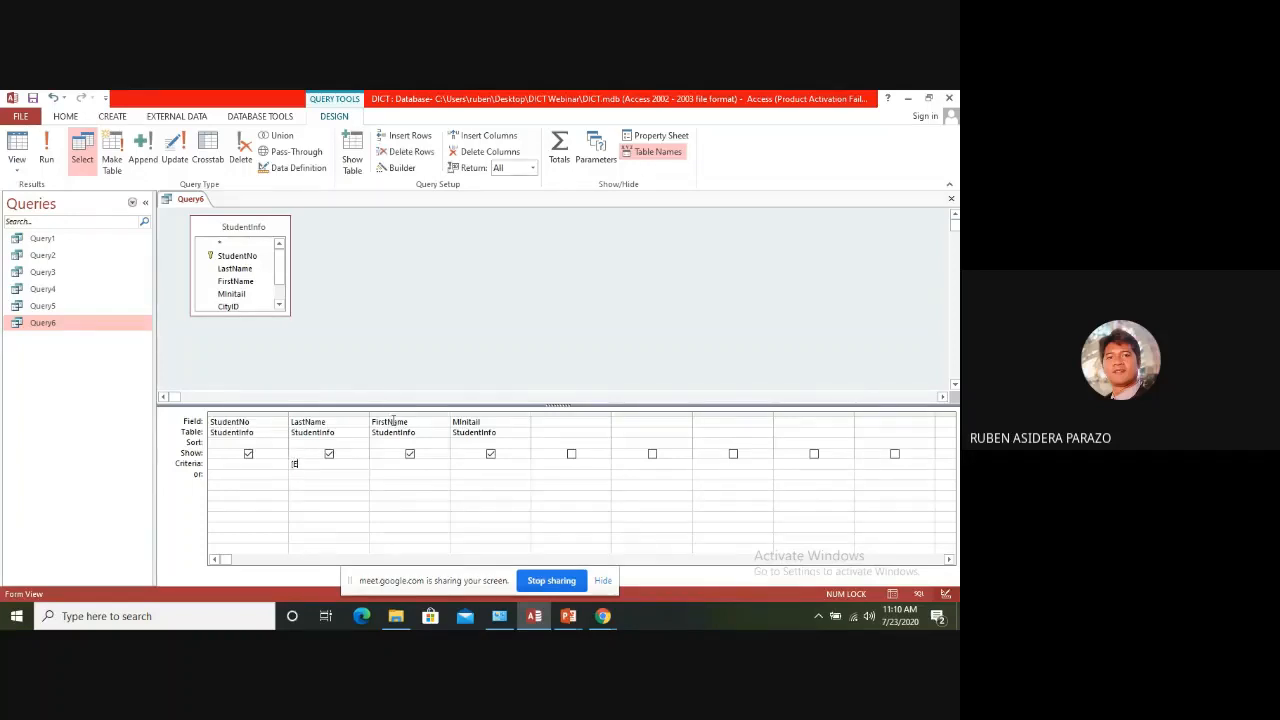
pyautogui.write('[Enter')
pyautogui.write(' Fkrst')
pyautogui.press('BackSpace')
pyautogui.press('BackSpace')
pyautogui.press('BackSpace')
pyautogui.press('BackSpace')
pyautogui.write('Last Name')
# Run the parameter query with a student's last name as the prompt value, and return Query6 to Design view
pyautogui.click(46, 150)
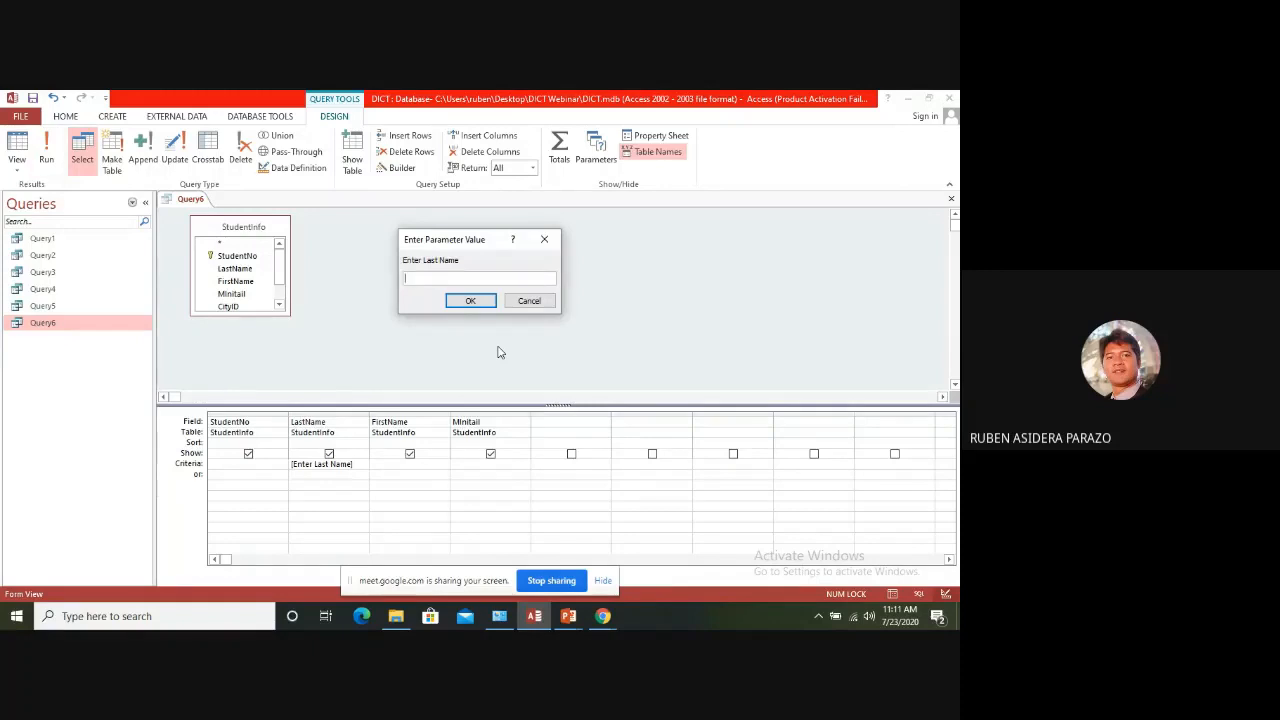
pyautogui.write('dela cruz')
pyautogui.click(471, 301)
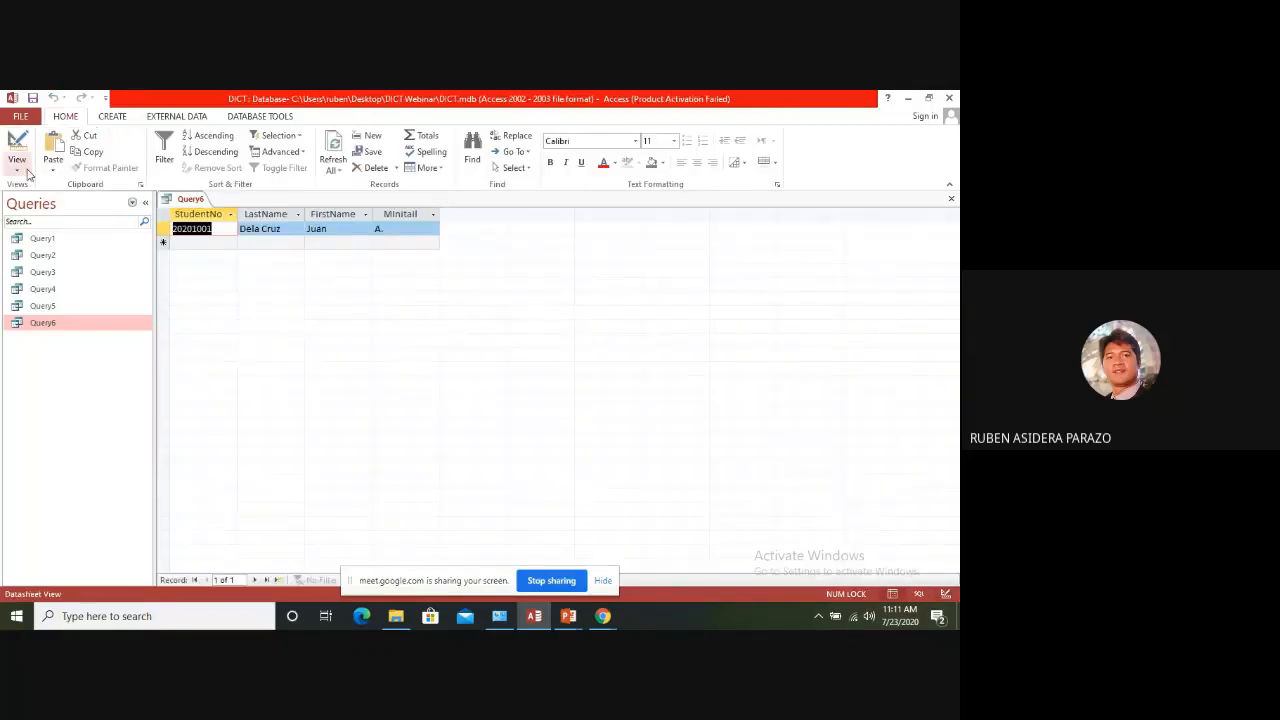
pyautogui.rightClick(44, 326)
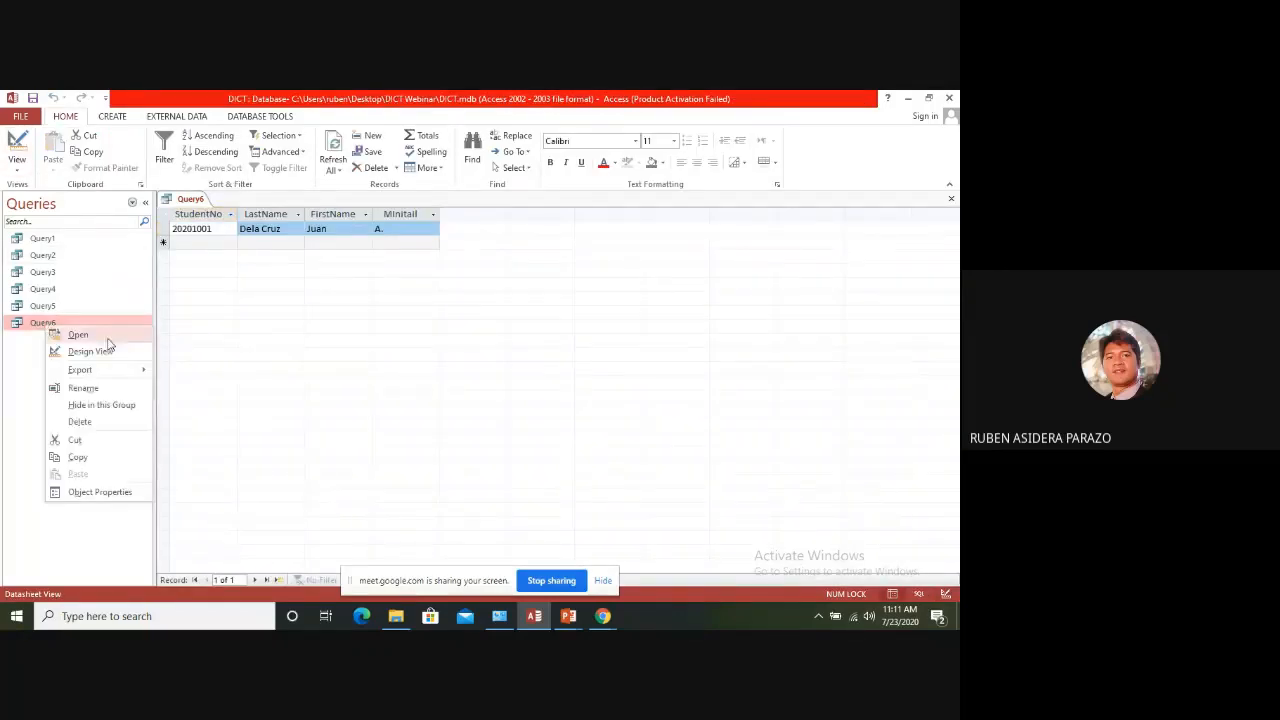
pyautogui.click(90, 352)
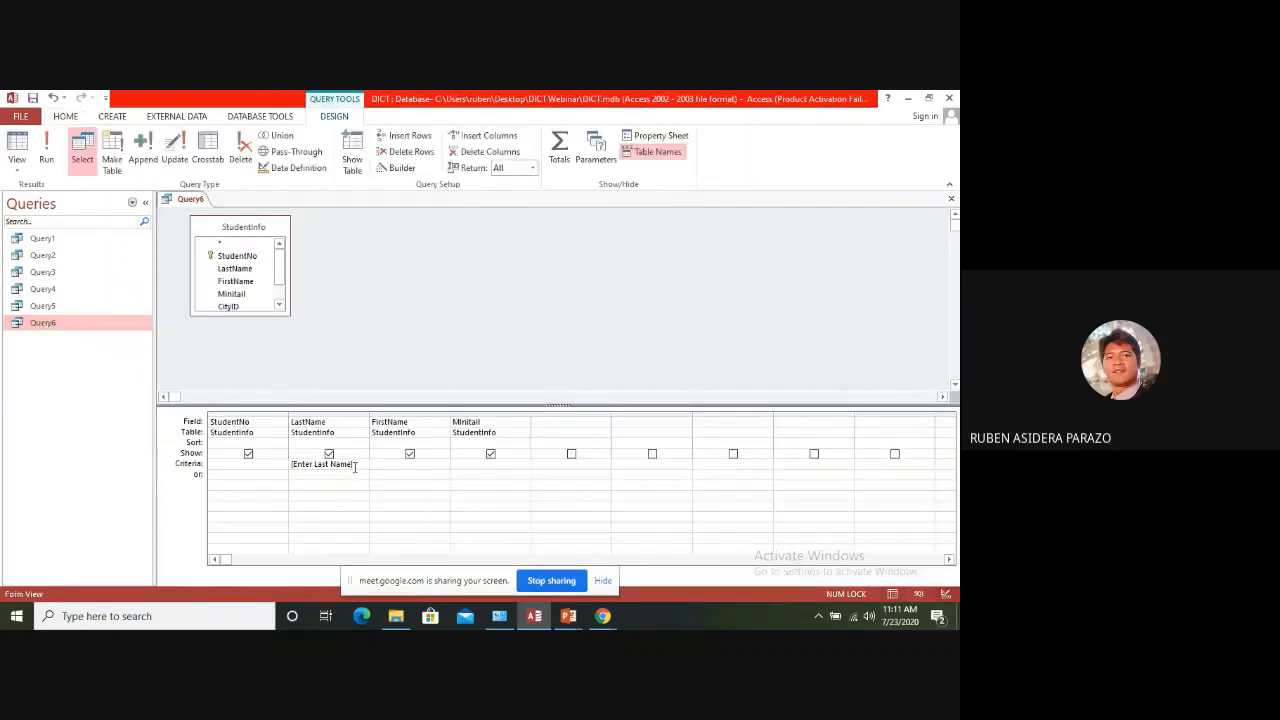
# Run Query6 with another student's last name as the prompt value, and close the query with its changes saved
pyautogui.click(46, 150)
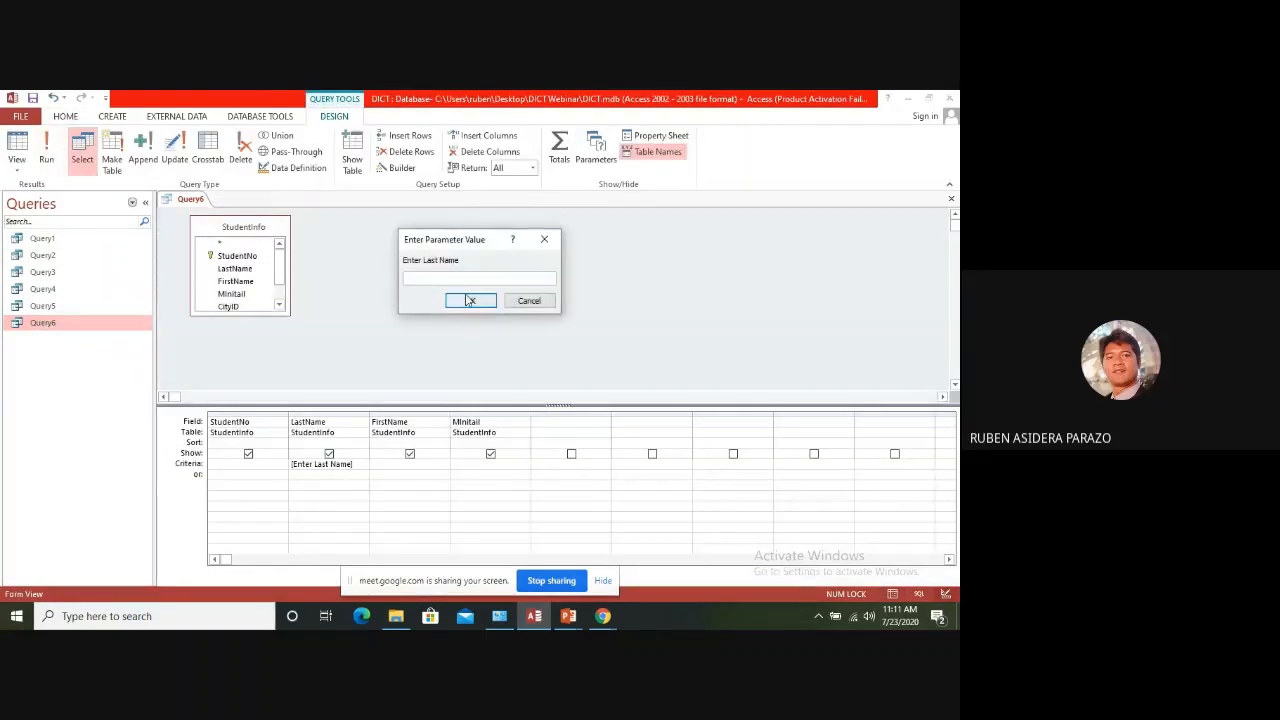
pyautogui.write('domingo')
pyautogui.click(468, 300)
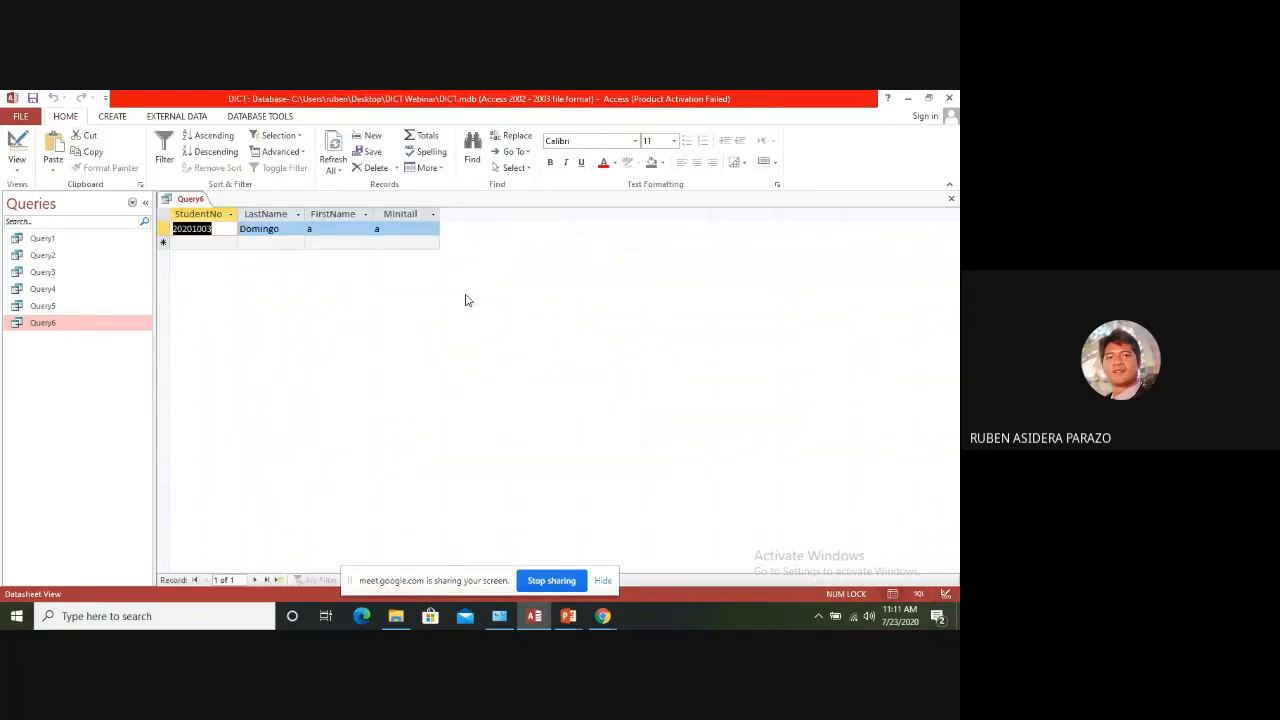
pyautogui.click(950, 199)
pyautogui.click(432, 394)
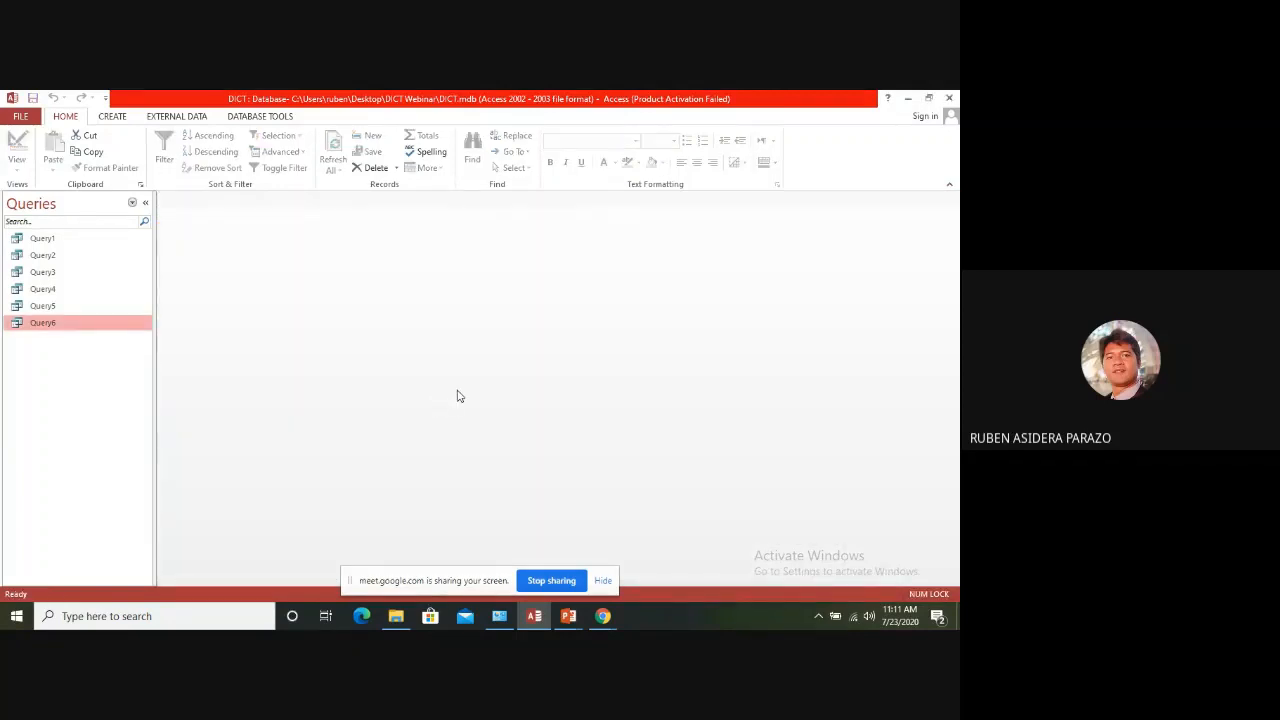
# Clear the LastName parameter criterion in Query6's design and display the query's records
pyautogui.rightClick(38, 326)
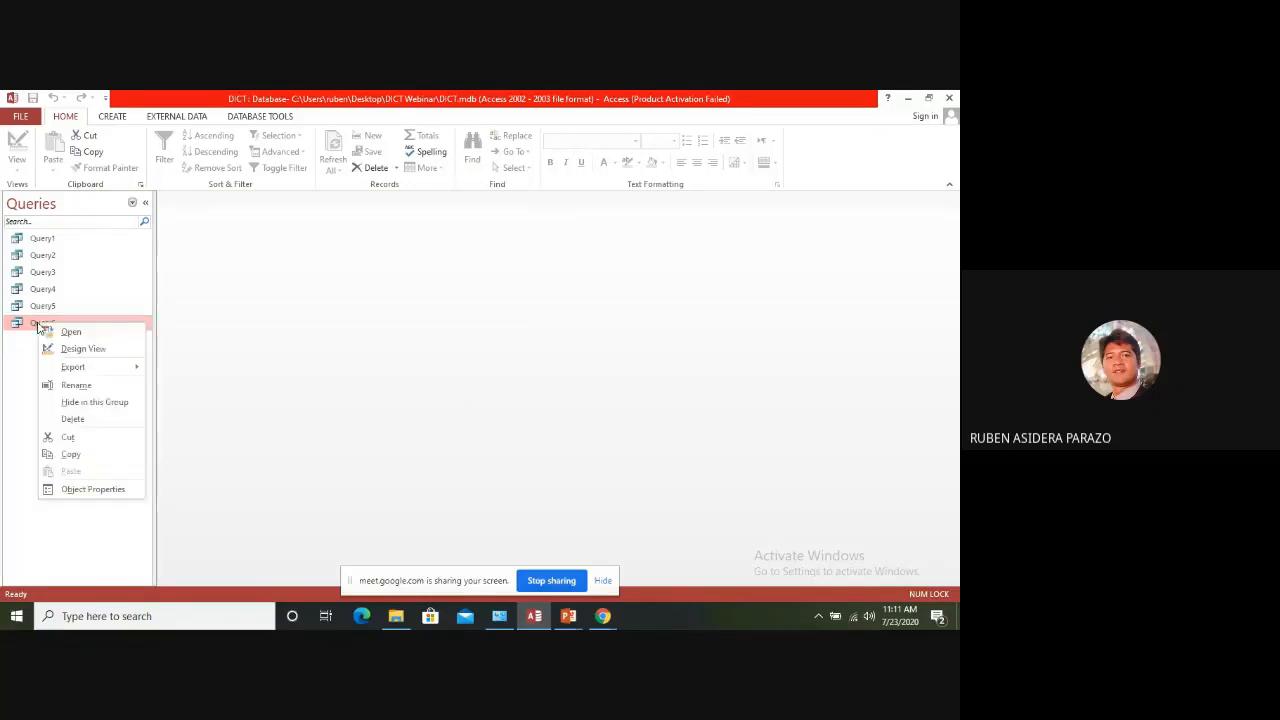
pyautogui.click(82, 350)
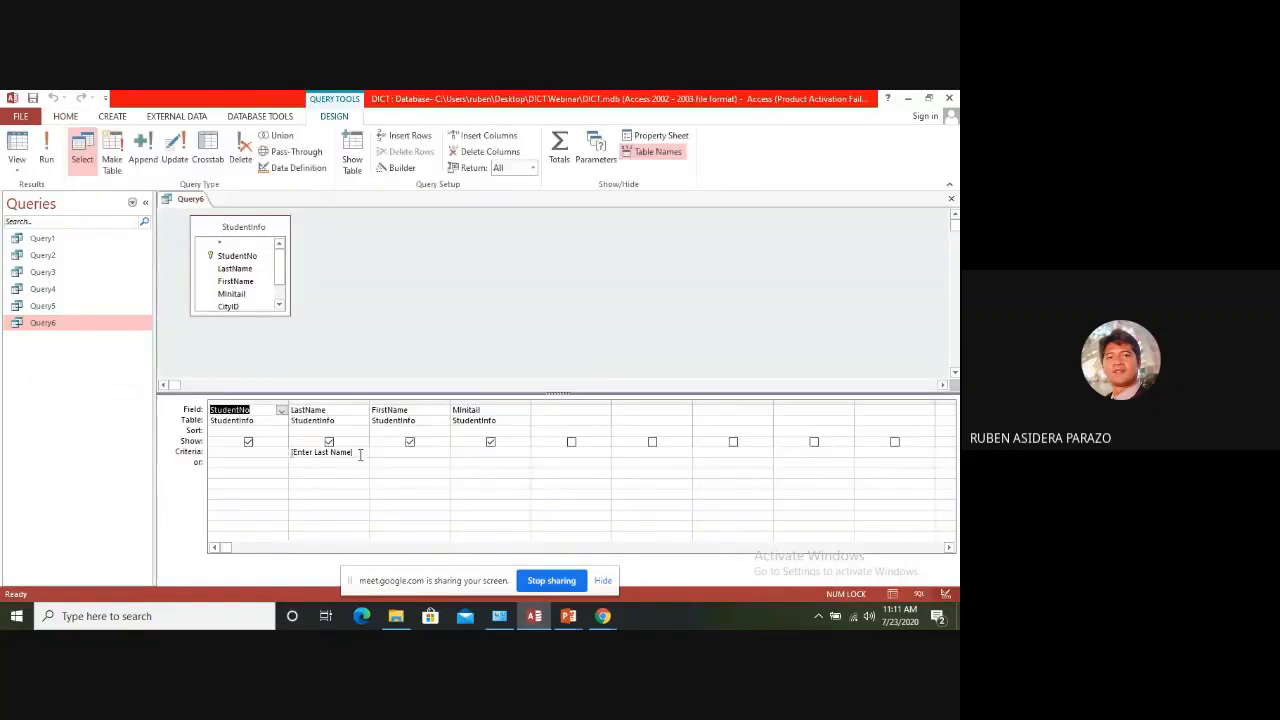
pyautogui.moveTo(355, 454); pyautogui.dragTo(278, 450)
pyautogui.press('Delete')
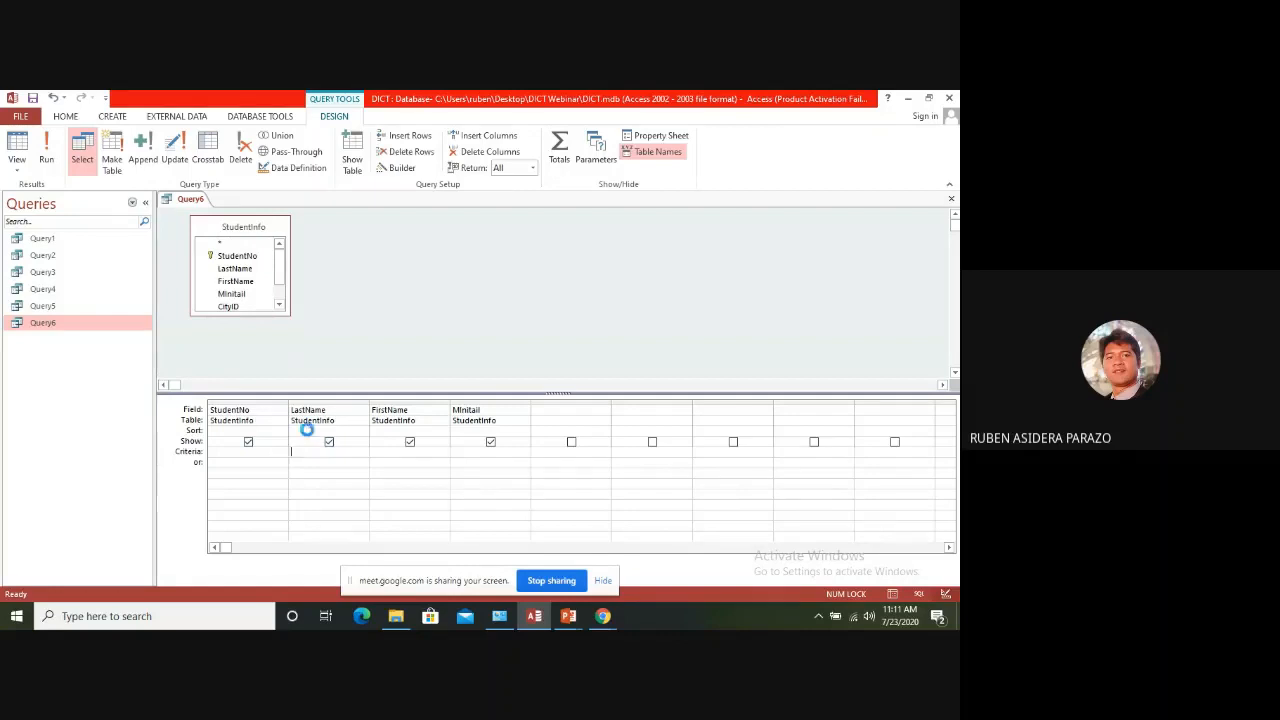
pyautogui.click(44, 326)
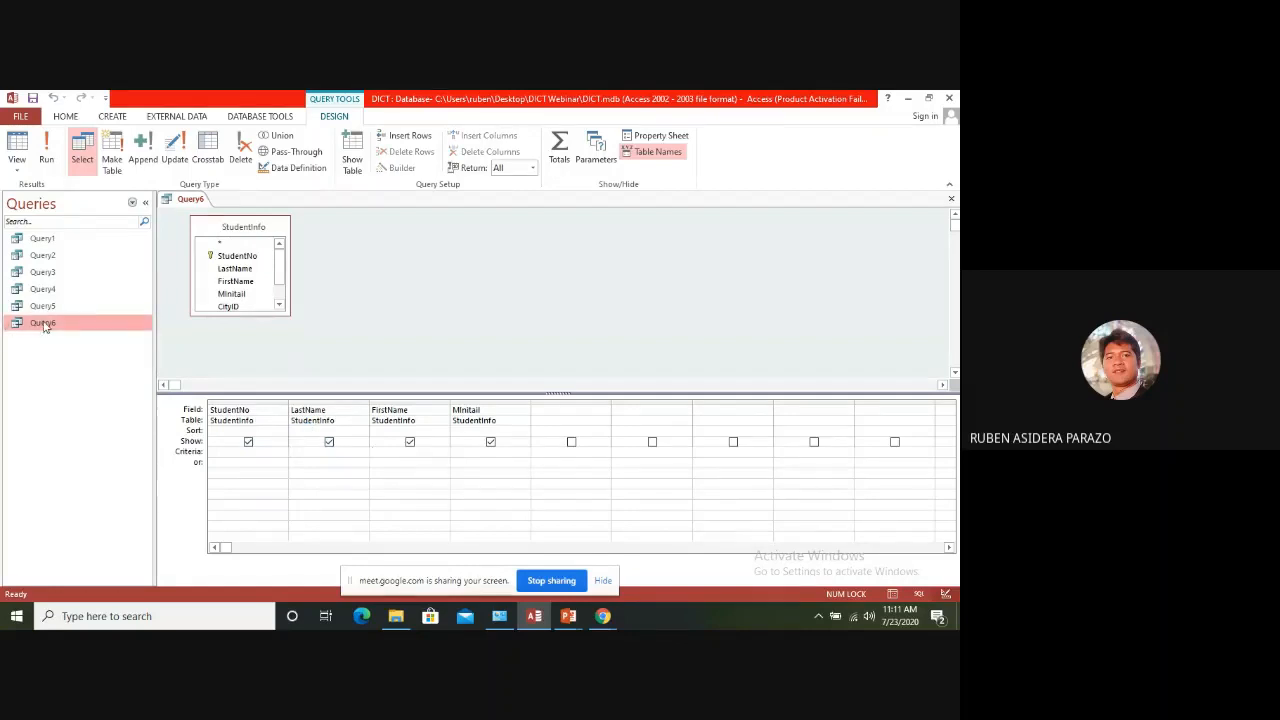
pyautogui.doubleClick(44, 326)
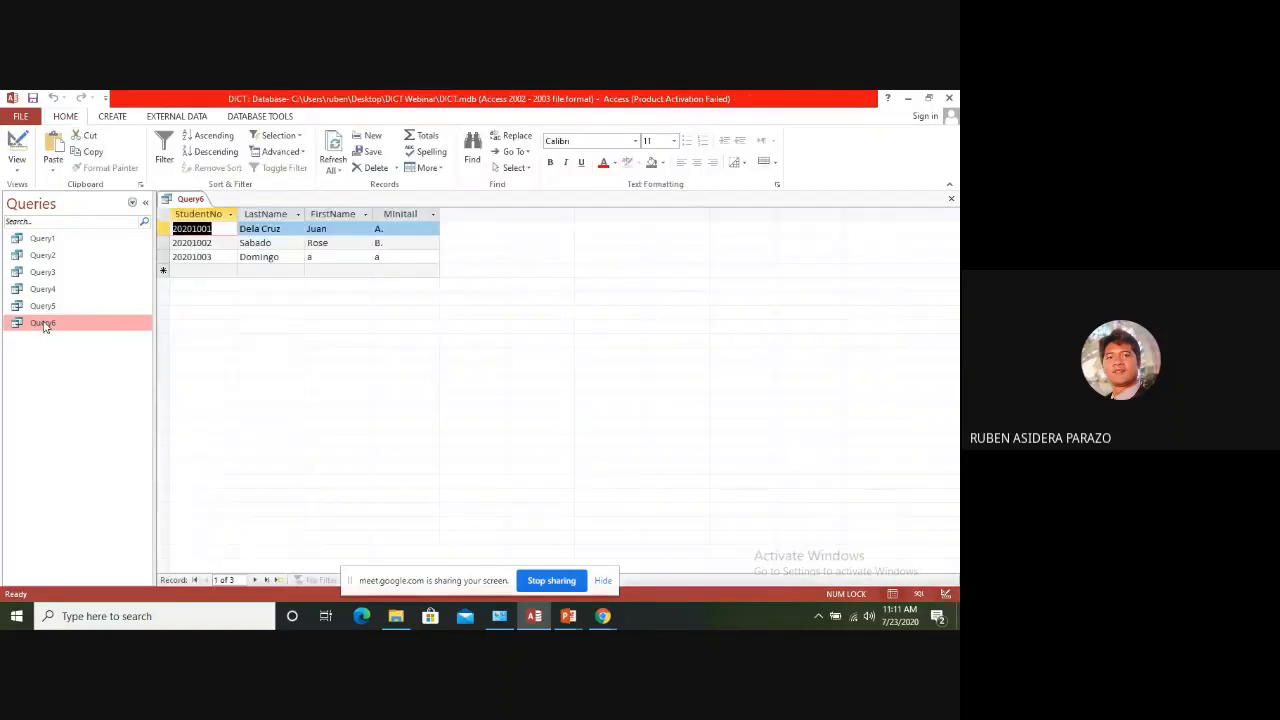
# Check the entries in the LastName column and close Query6 with its design changes saved
pyautogui.click(254, 229)
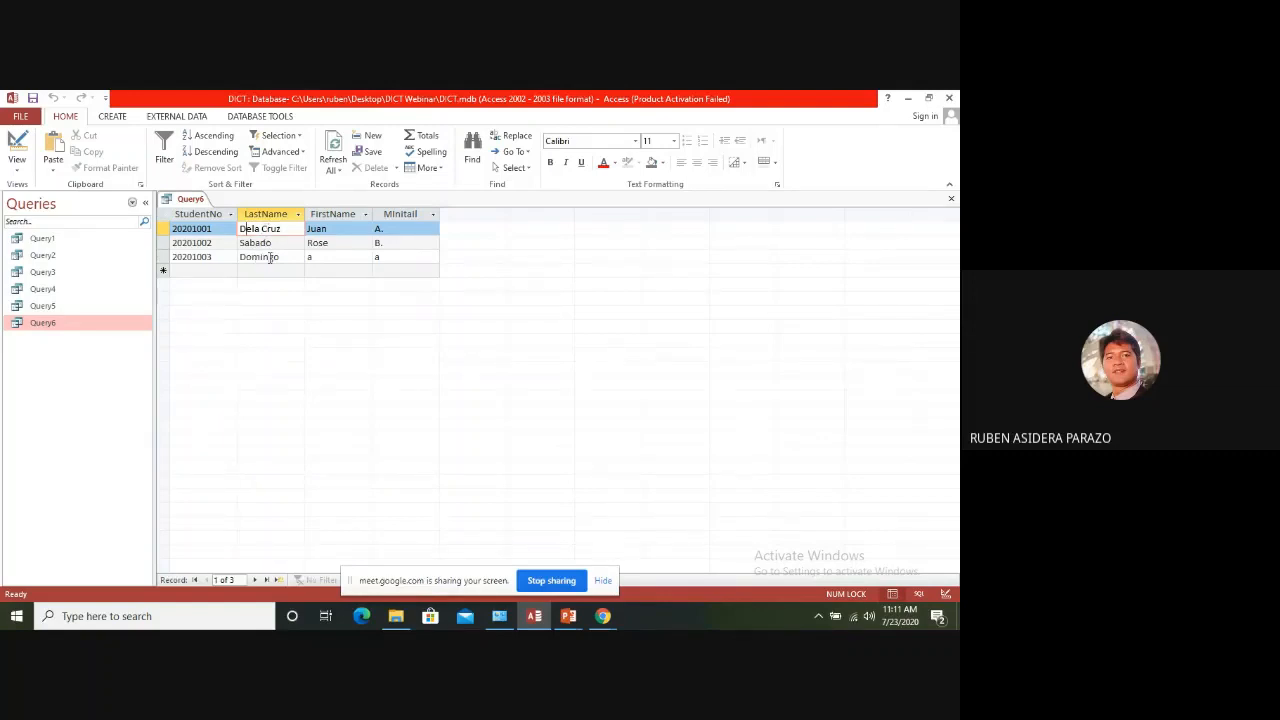
pyautogui.click(269, 258)
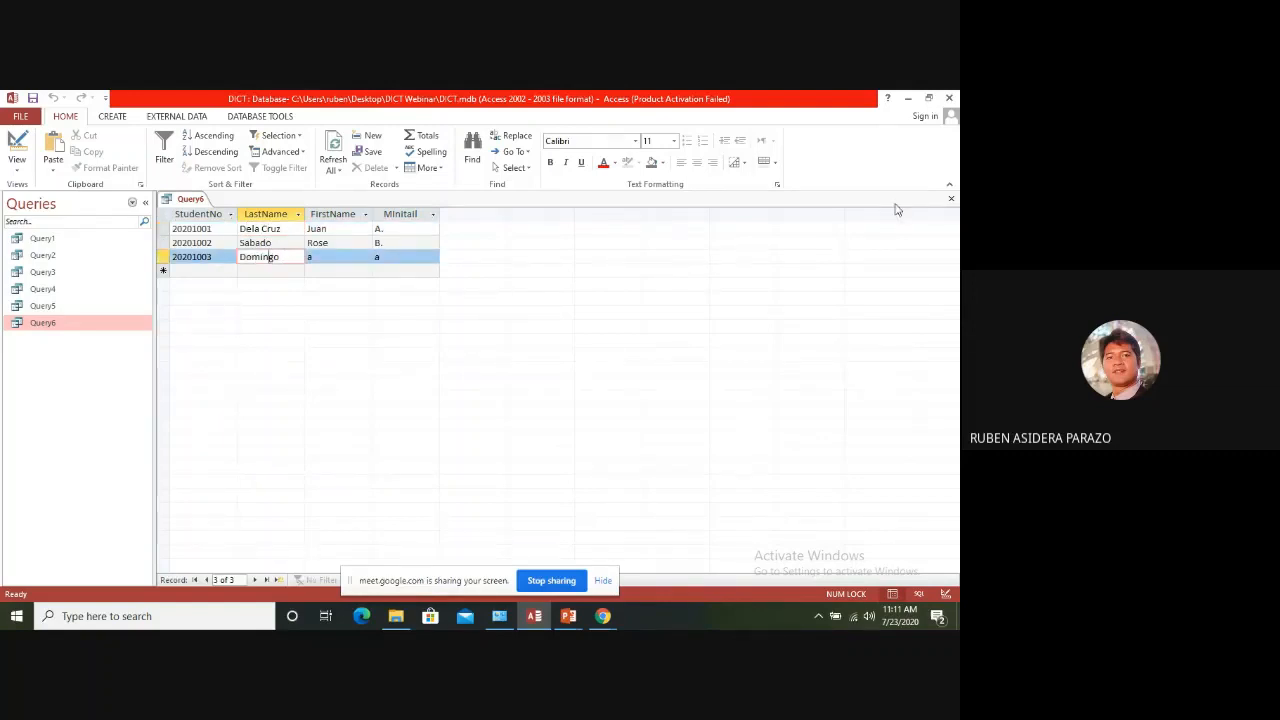
pyautogui.click(951, 198)
pyautogui.click(425, 392)
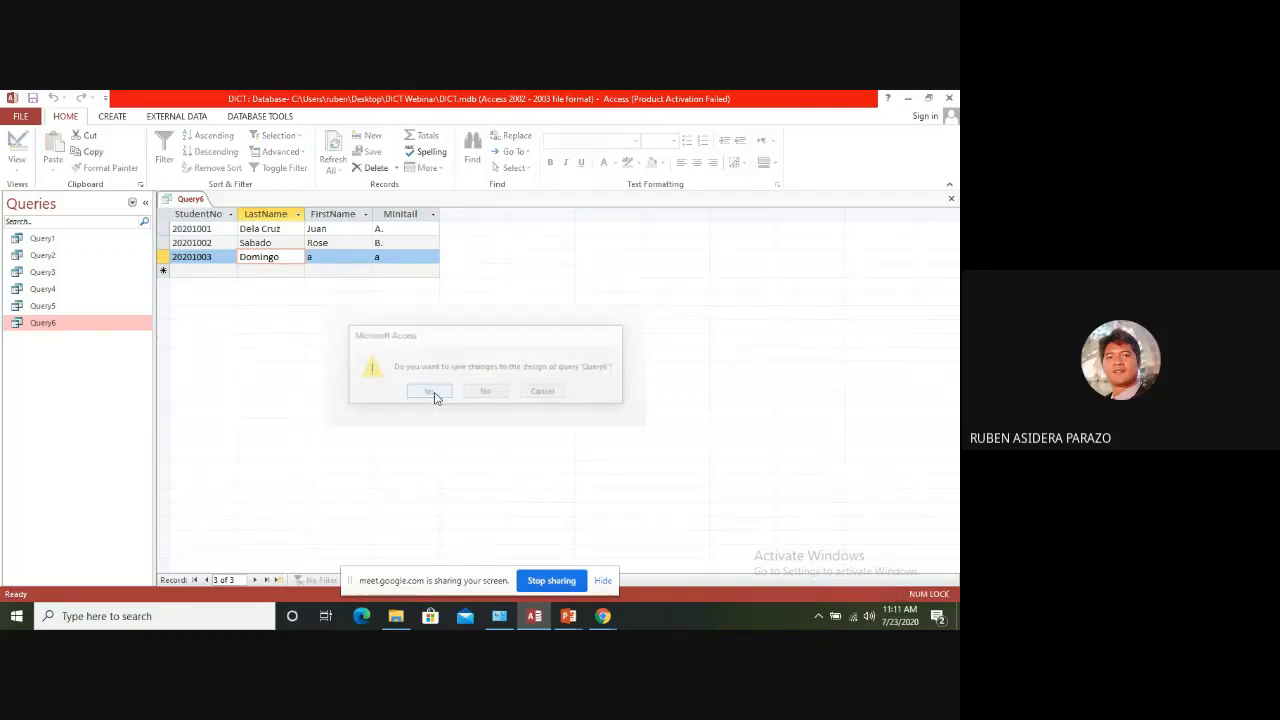
# Reopen Query6's design and try to enter Like [Enter Values]* as the LastName criterion
pyautogui.rightClick(60, 324)
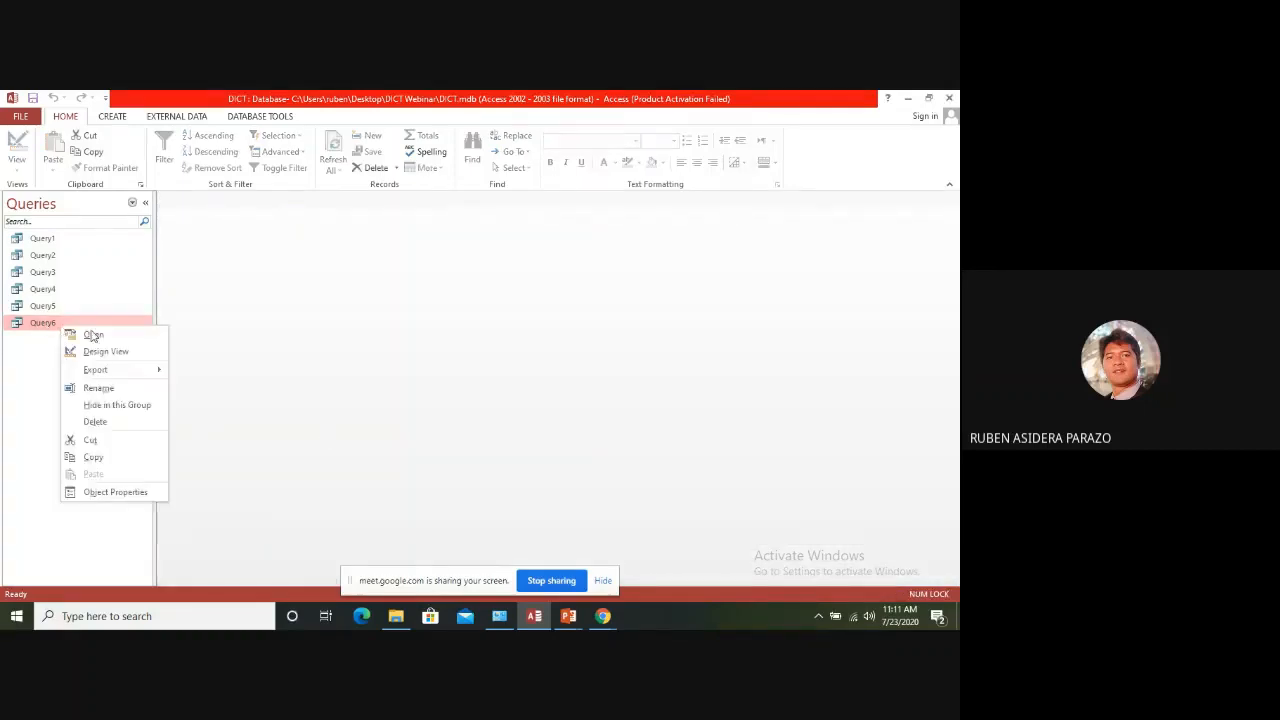
pyautogui.click(100, 352)
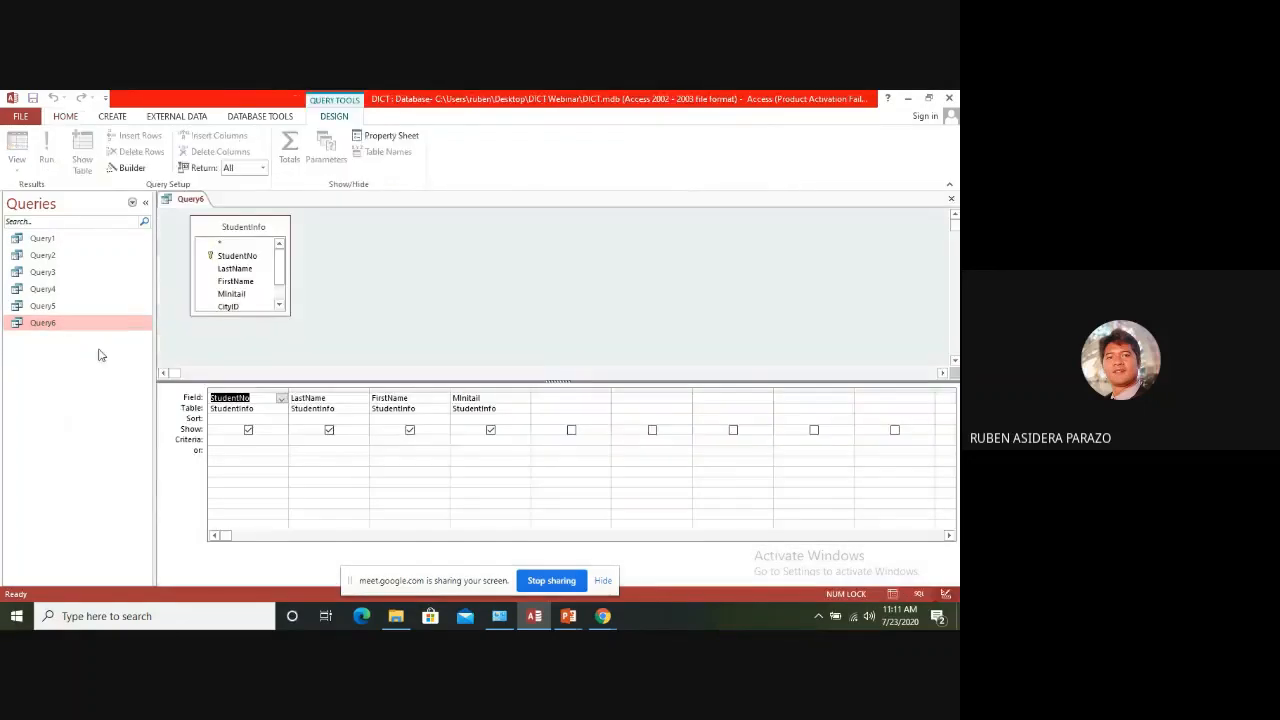
pyautogui.click(303, 440)
pyautogui.write('Like')
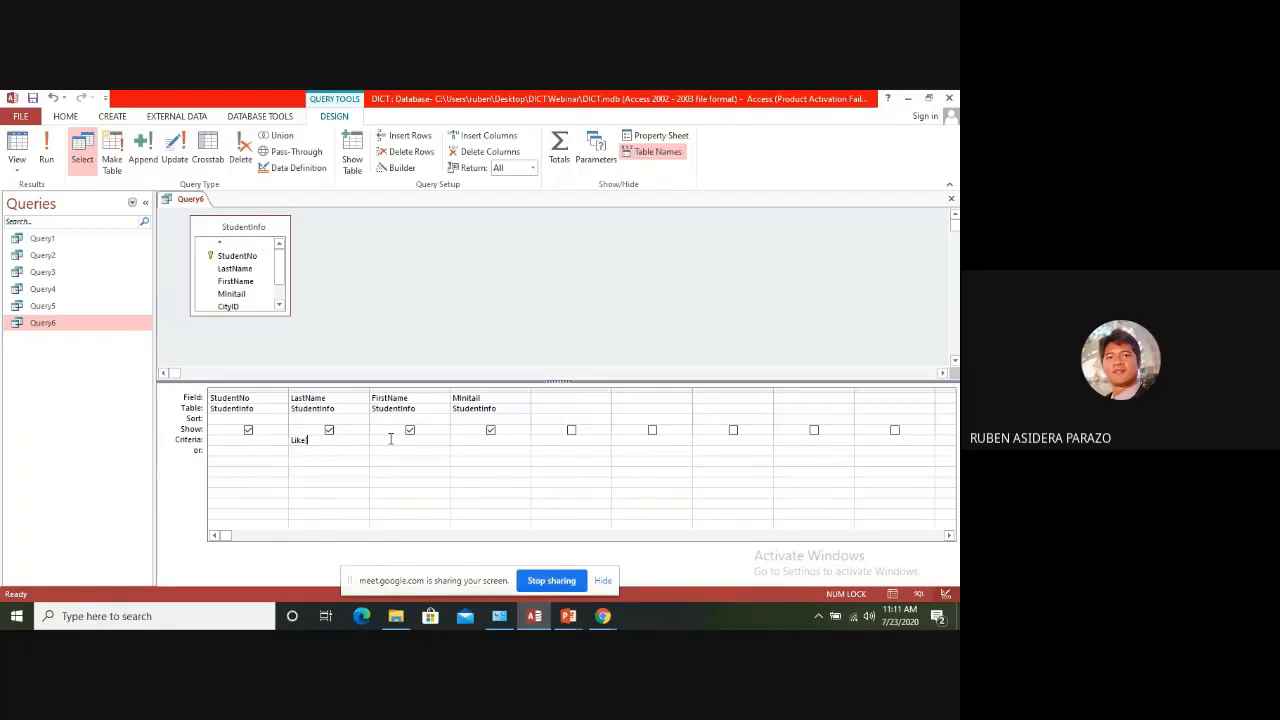
pyautogui.write(' [Enter Values]*')
pyautogui.click(388, 444)
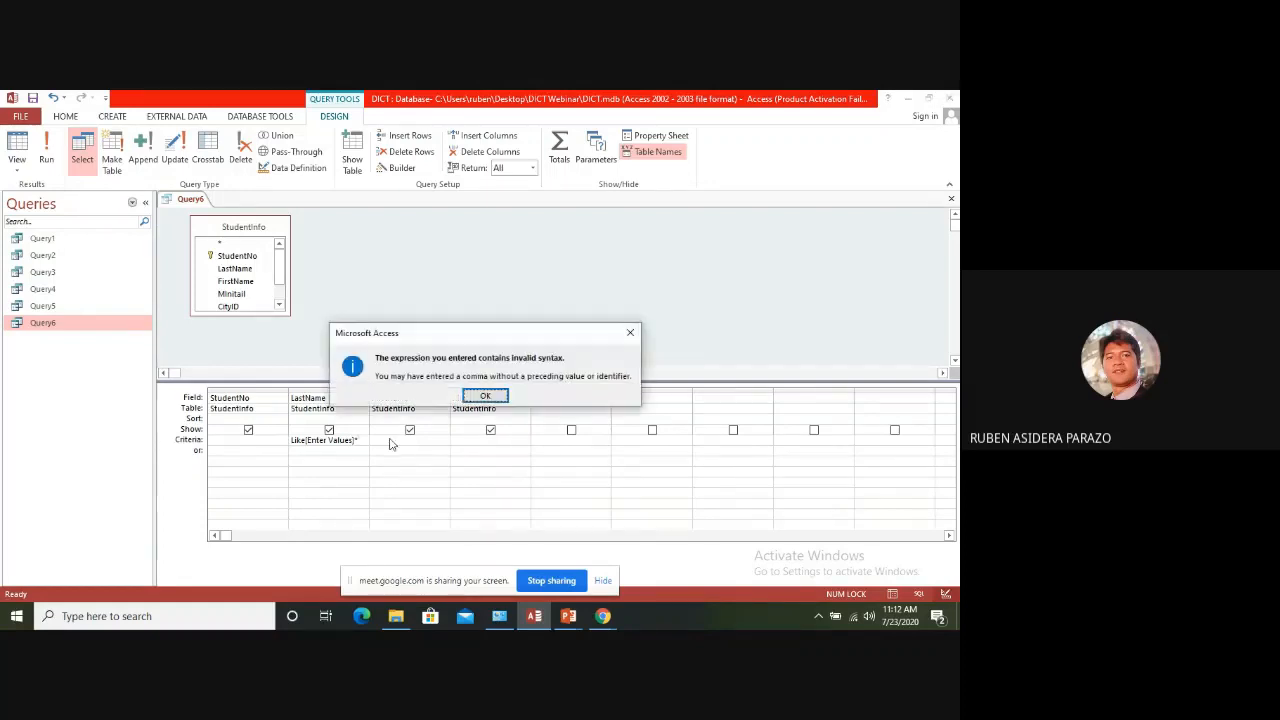
pyautogui.click(476, 394)
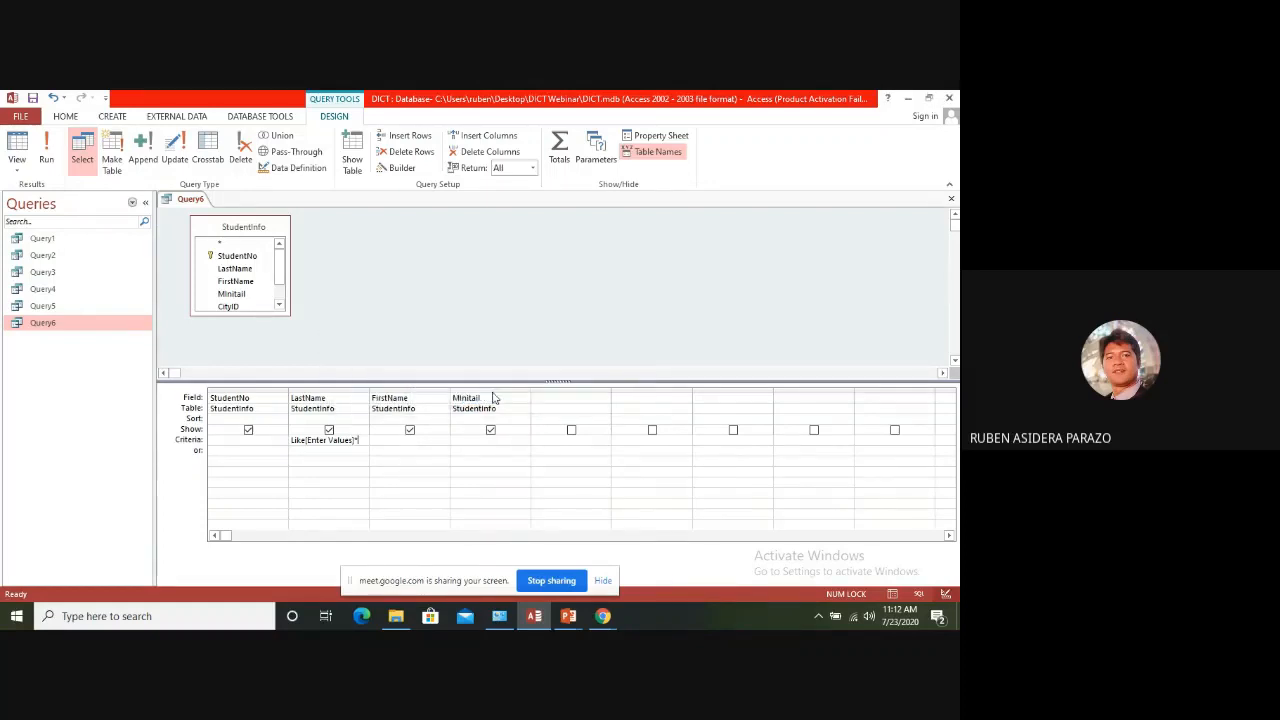
# Correct the LastName criterion to Like [Enter Values] & "*" and widen its column to review the whole expression
pyautogui.write('&')
pyautogui.press('Return')
pyautogui.moveTo(366, 390); pyautogui.dragTo(511, 392)
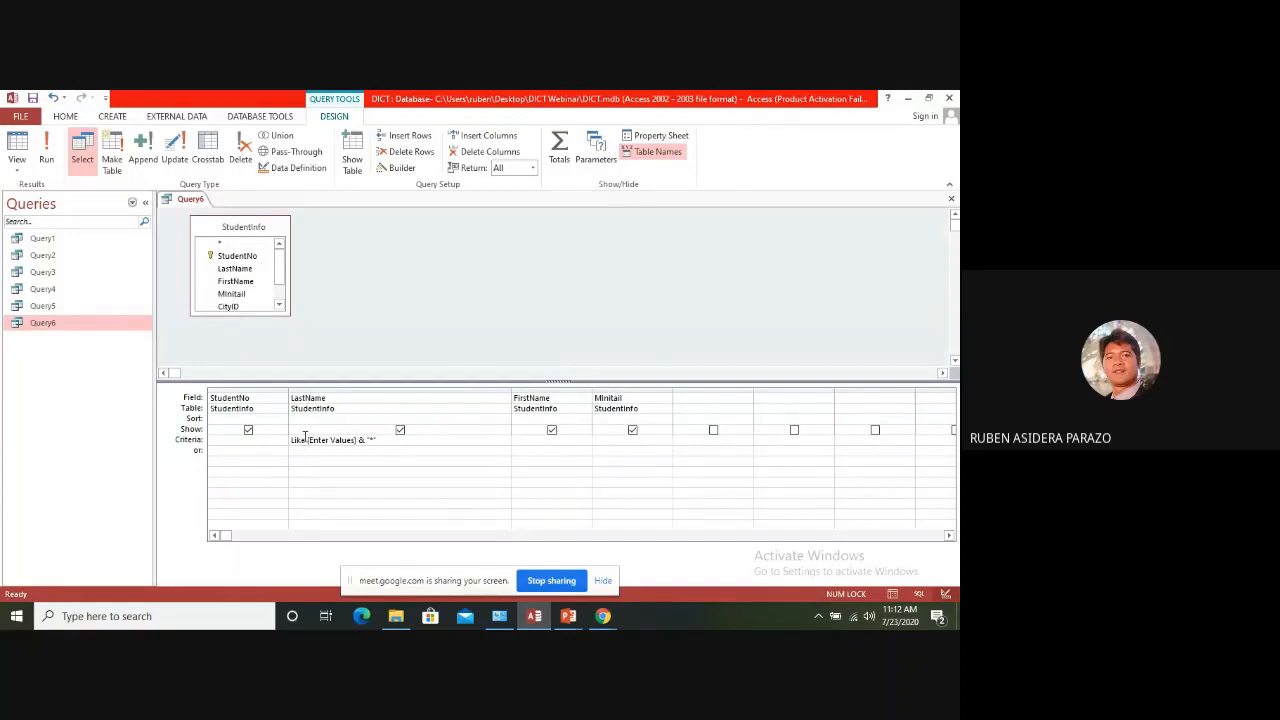
pyautogui.moveTo(305, 437); pyautogui.dragTo(285, 440)
pyautogui.click(380, 440)
pyautogui.moveTo(366, 440); pyautogui.dragTo(381, 436)
# Run the wildcard parameter query with the value d, and close Query6 with its changes saved
pyautogui.click(54, 150)
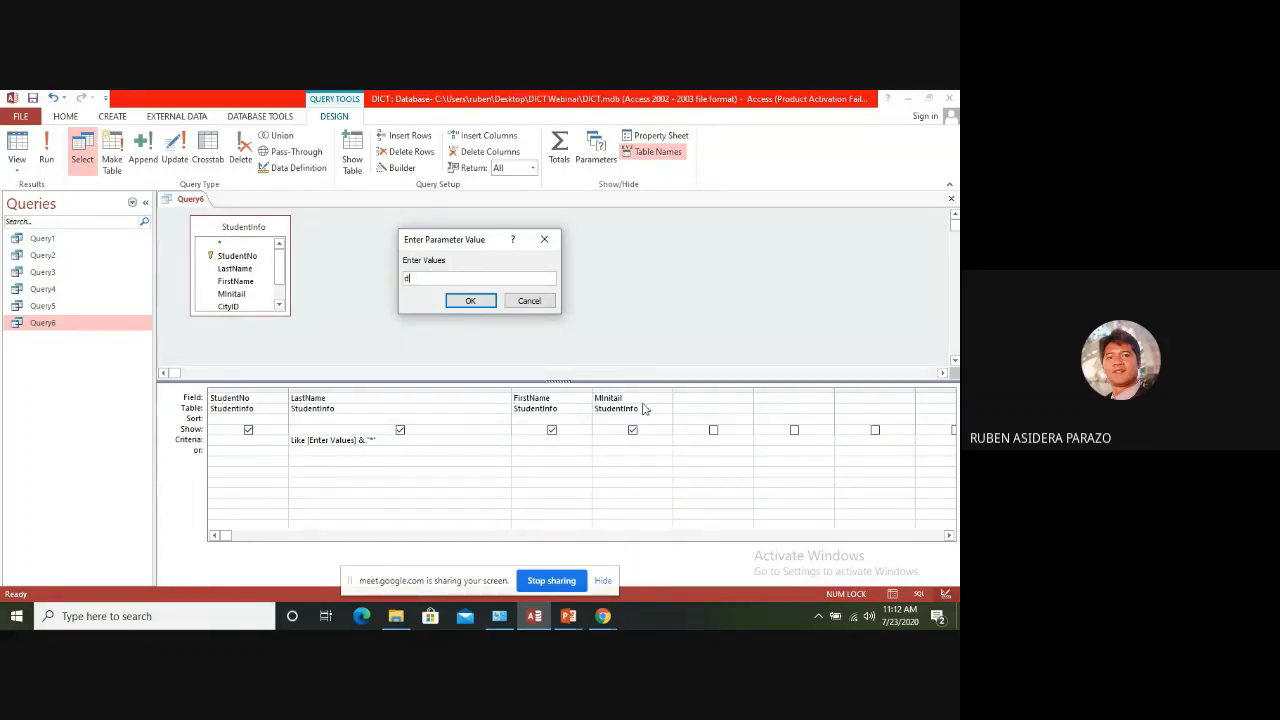
pyautogui.click(472, 302)
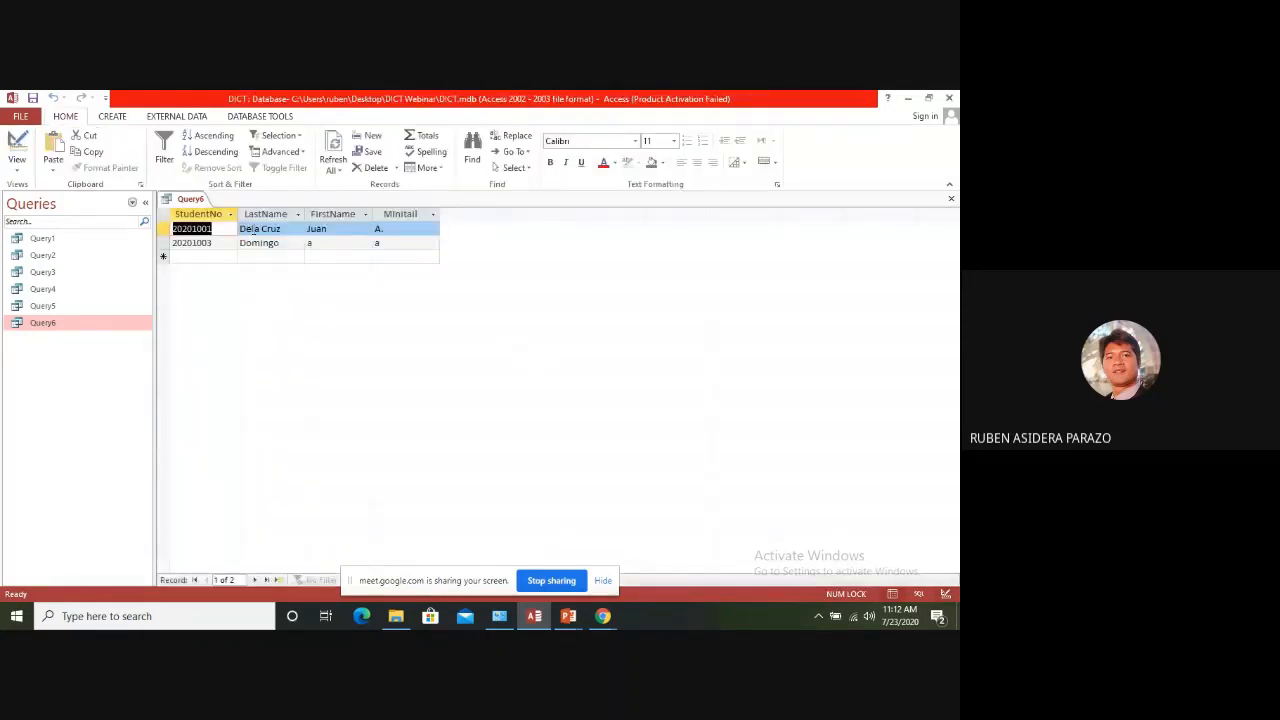
pyautogui.click(263, 244)
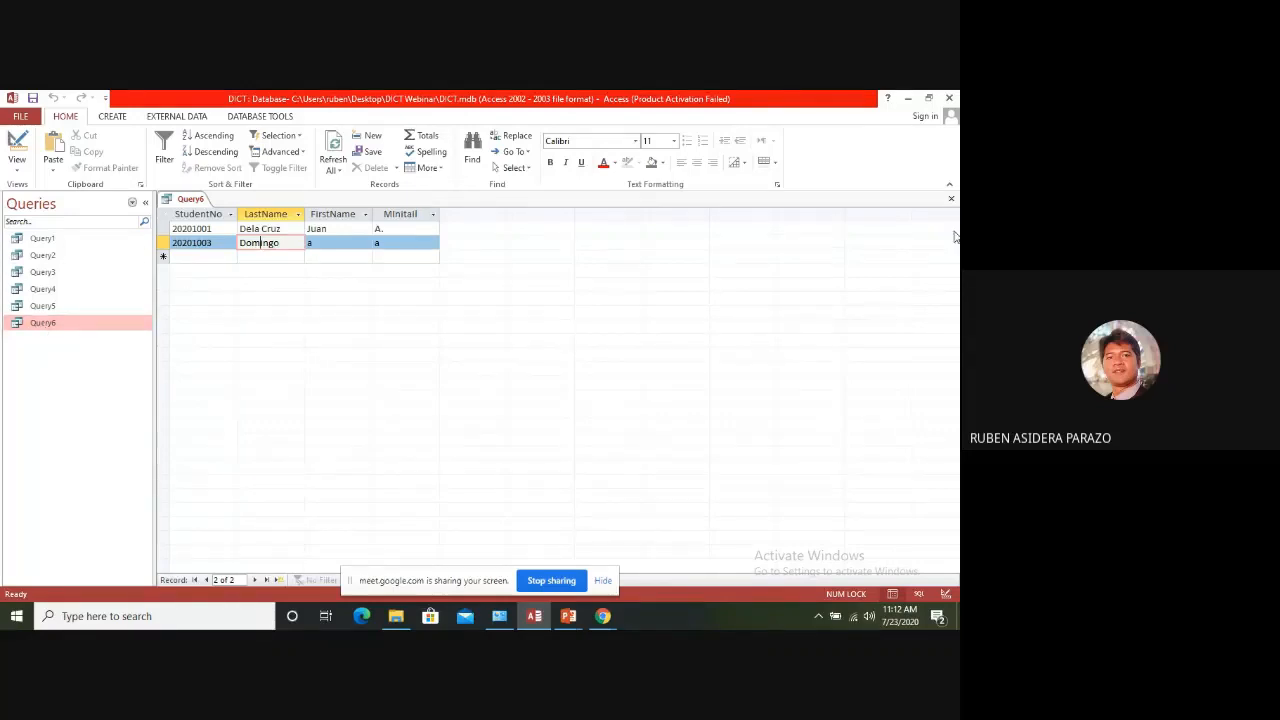
pyautogui.click(951, 198)
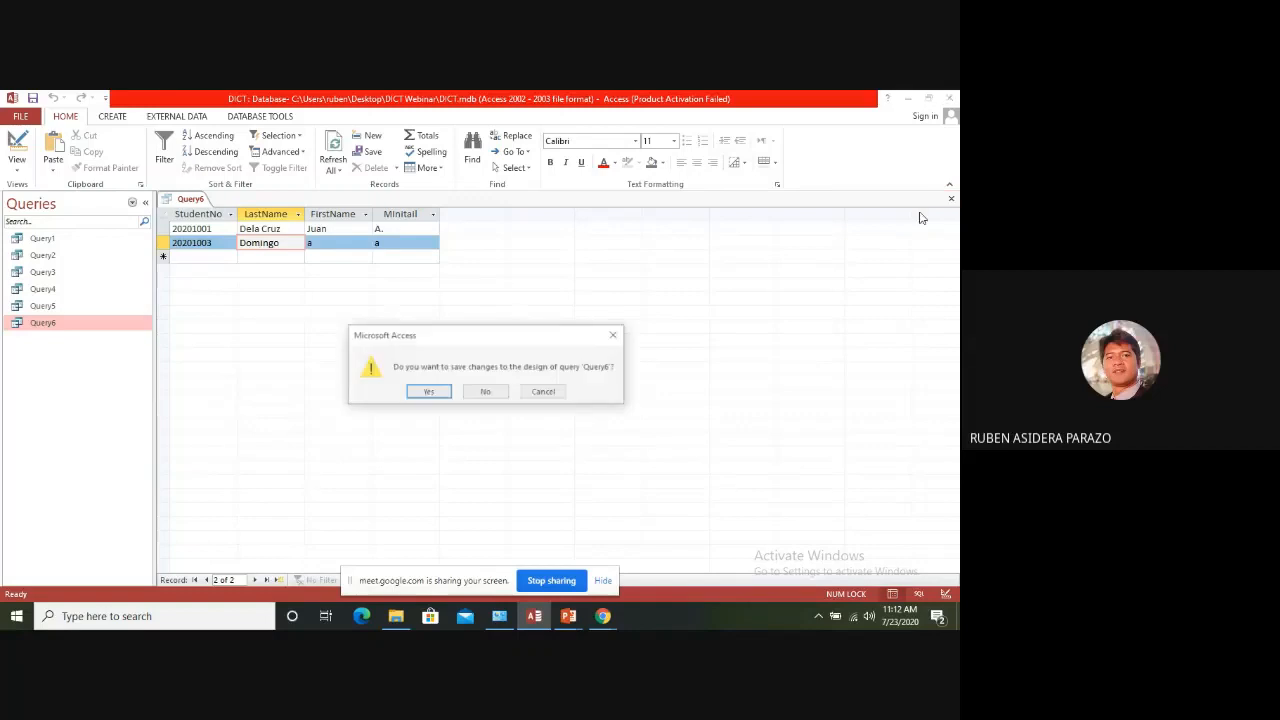
pyautogui.click(428, 392)
# Open Query6 with a different starting letter as the prompt value, check the matching record and close it
pyautogui.doubleClick(42, 323)
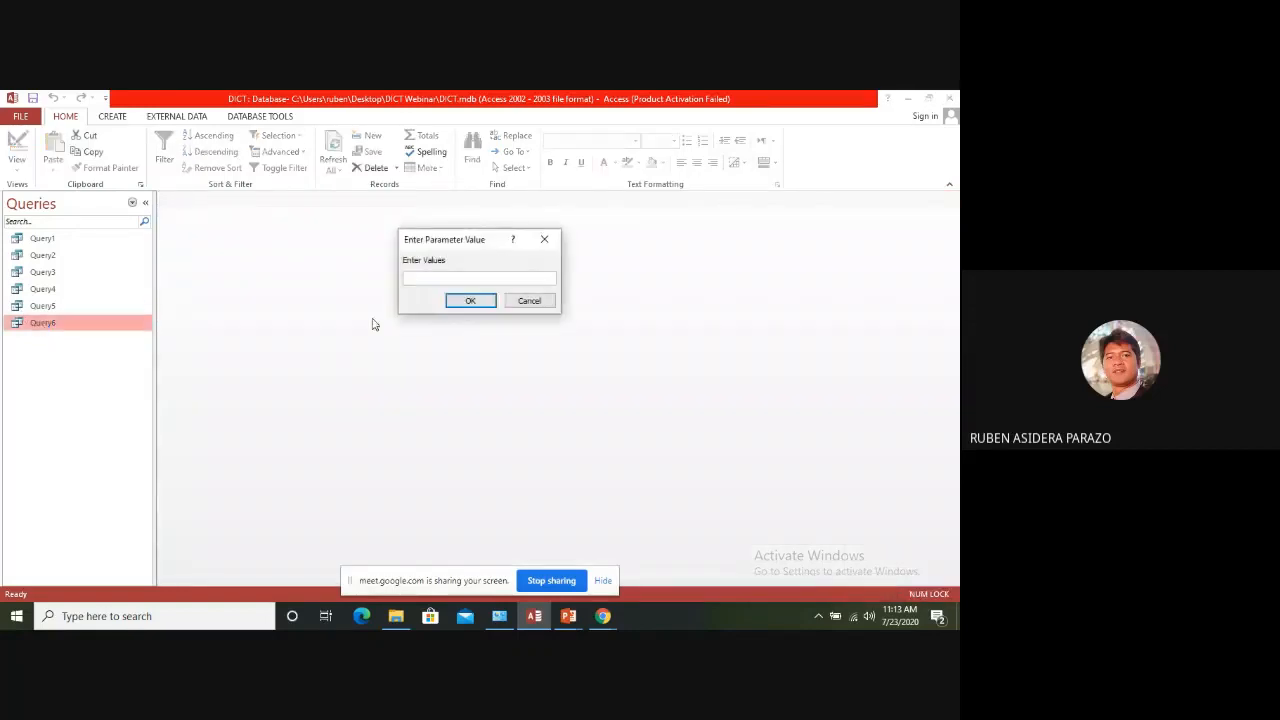
pyautogui.write('B')
pyautogui.click(470, 301)
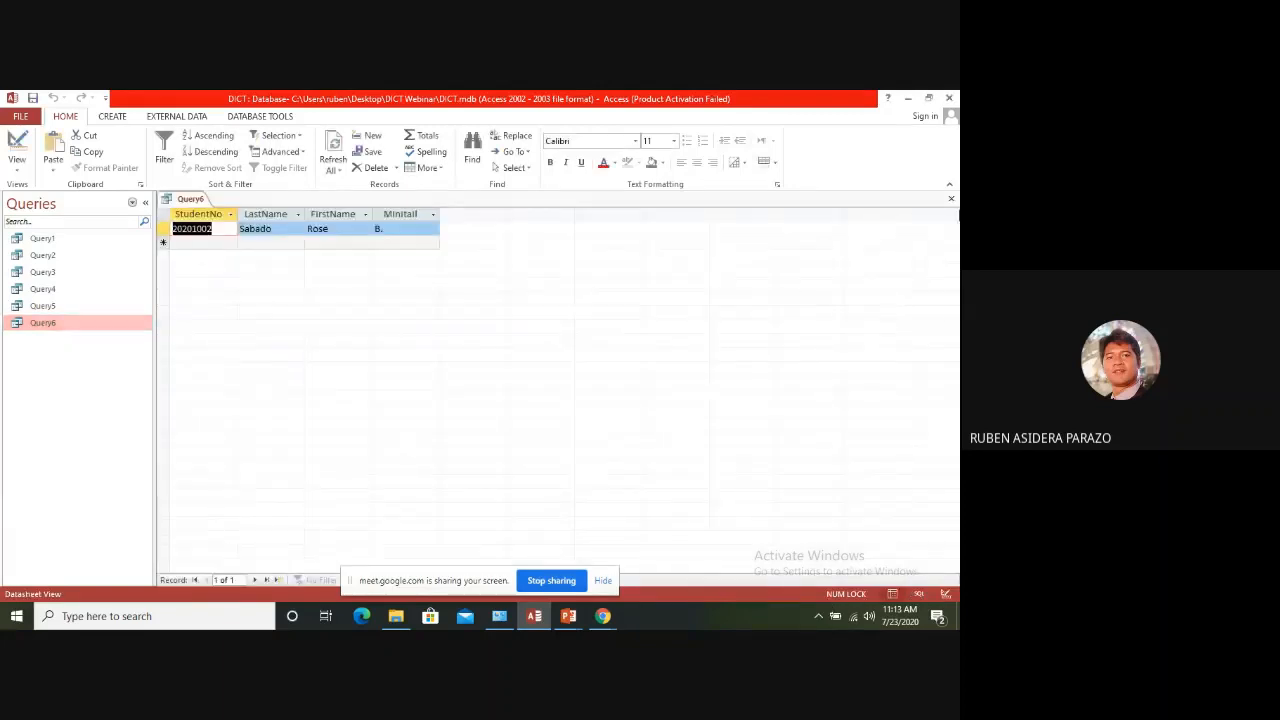
pyautogui.click(951, 198)
# Open Query6 with the prompt value d, compare the first letters of the last names found, and close it
pyautogui.doubleClick(69, 326)
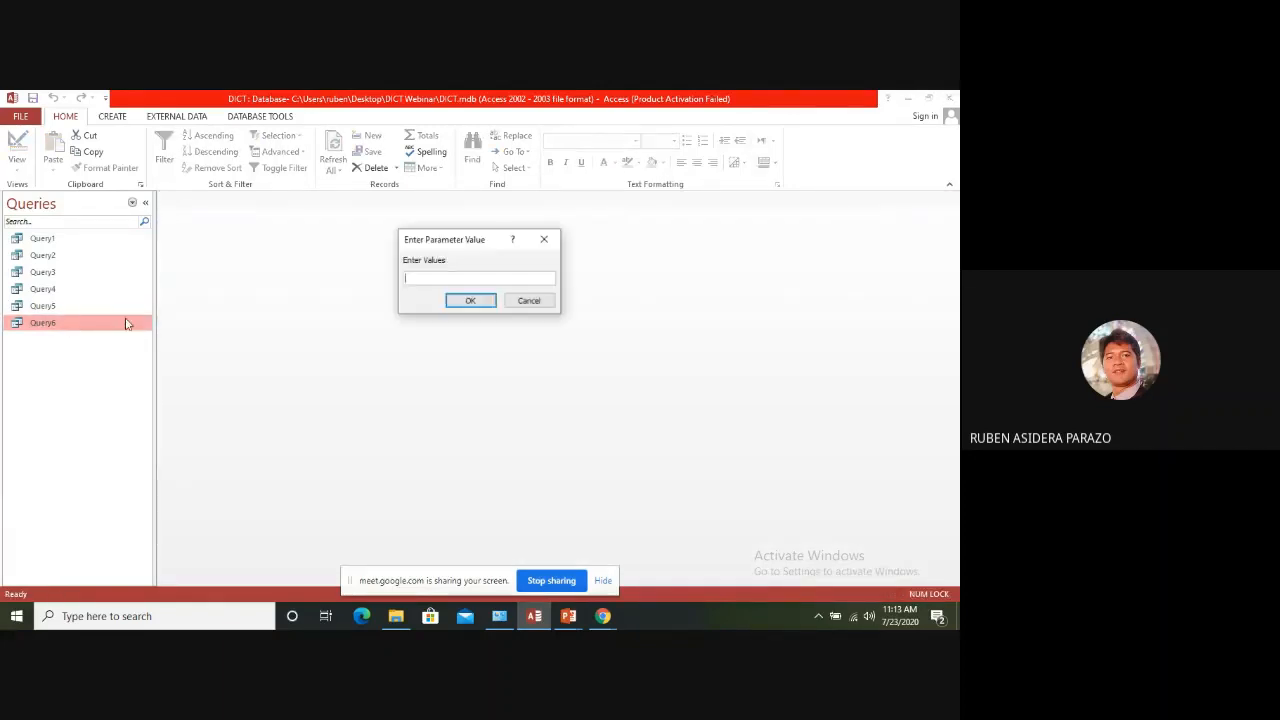
pyautogui.write('d')
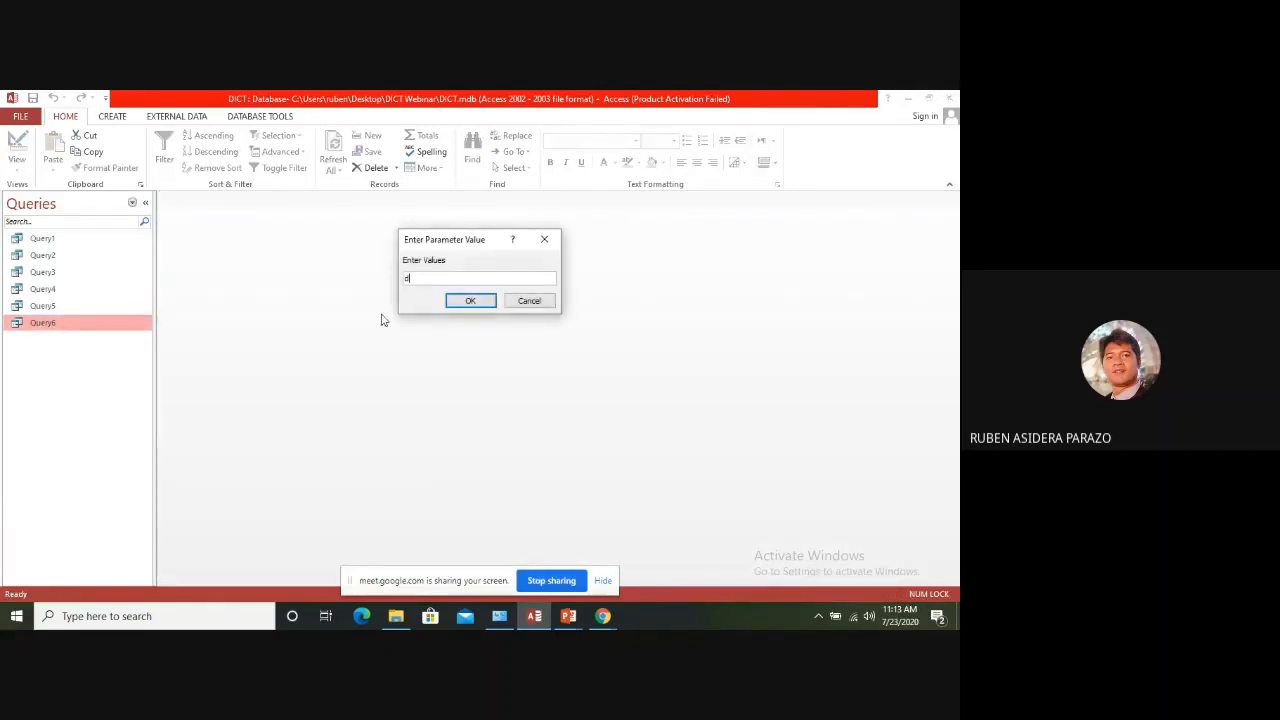
pyautogui.click(472, 301)
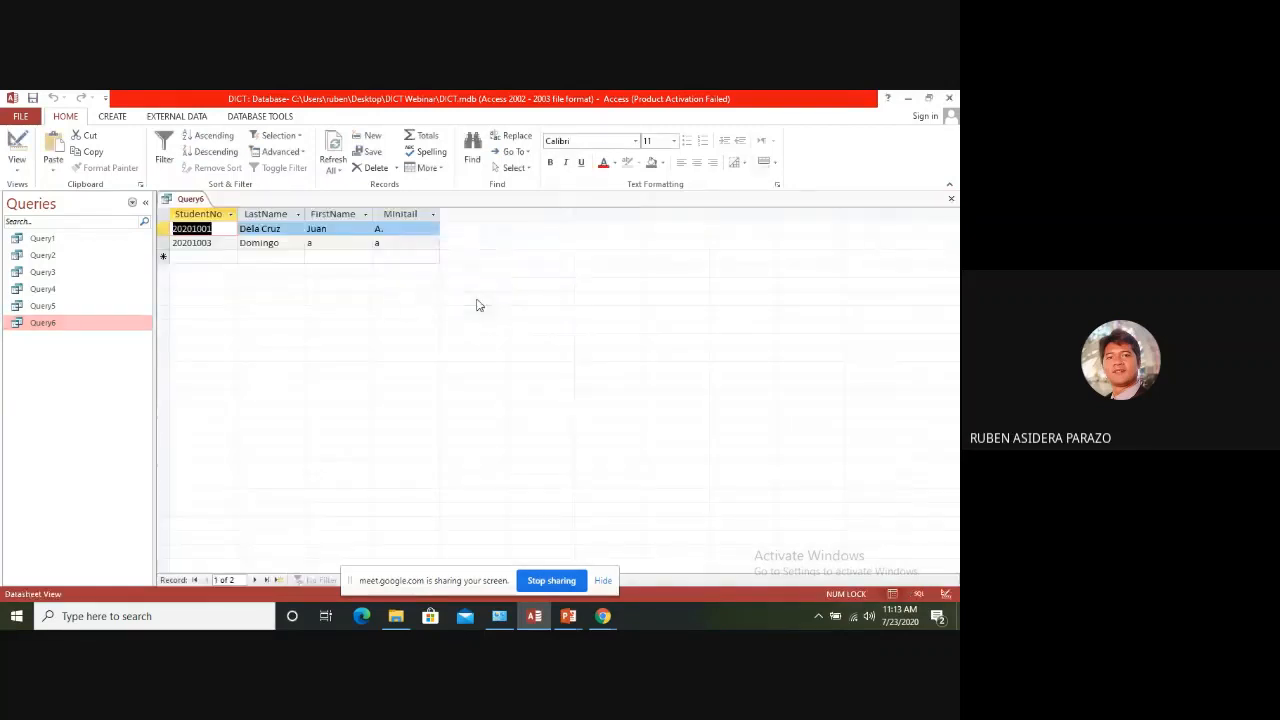
pyautogui.click(241, 229)
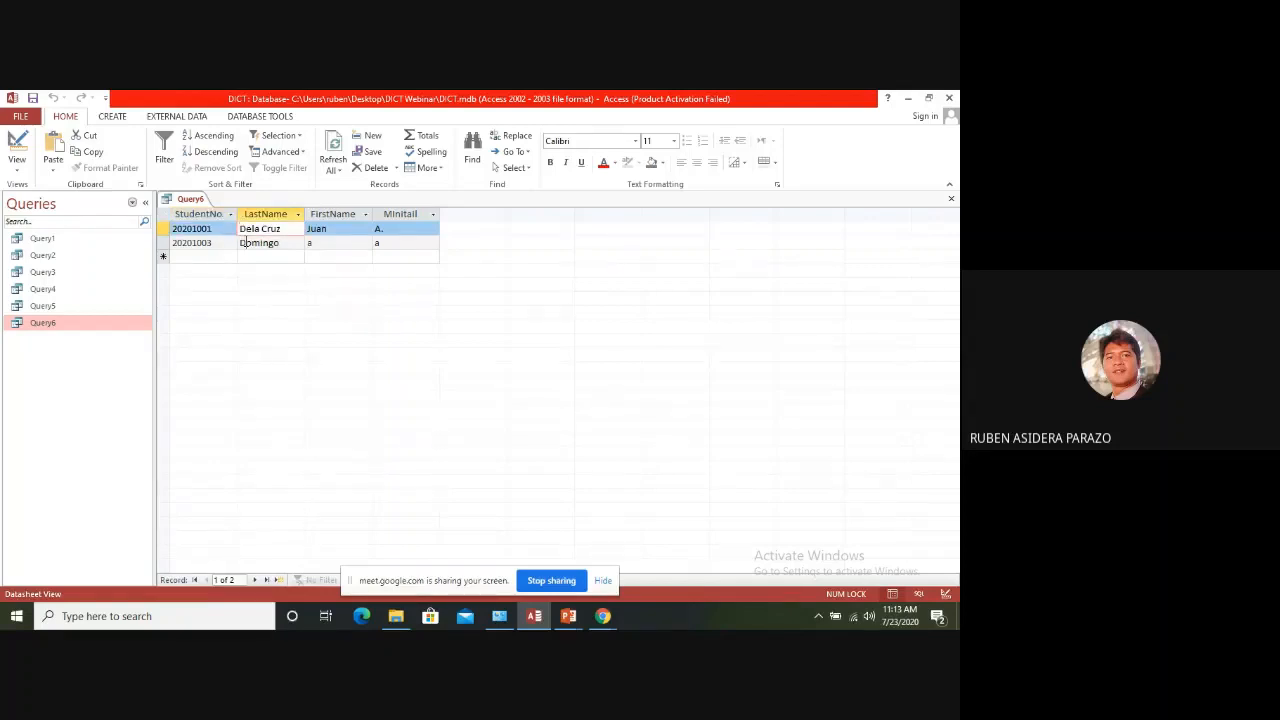
pyautogui.click(242, 243)
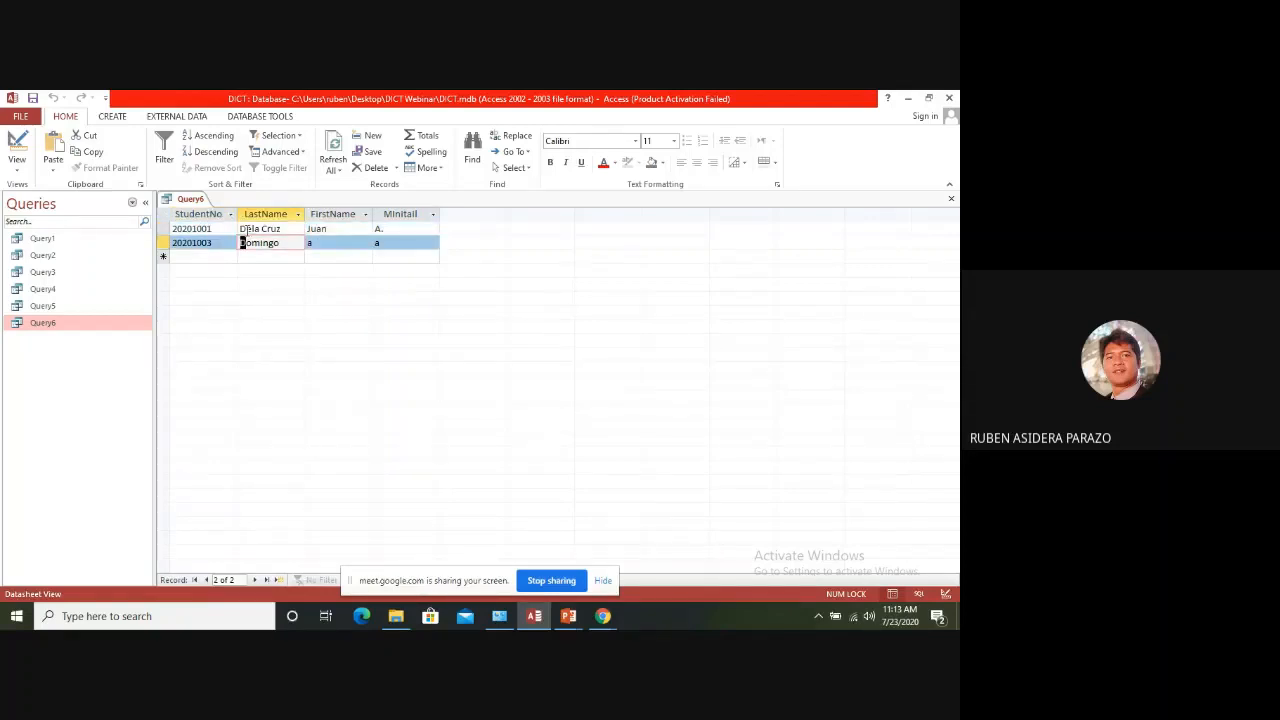
pyautogui.click(241, 229)
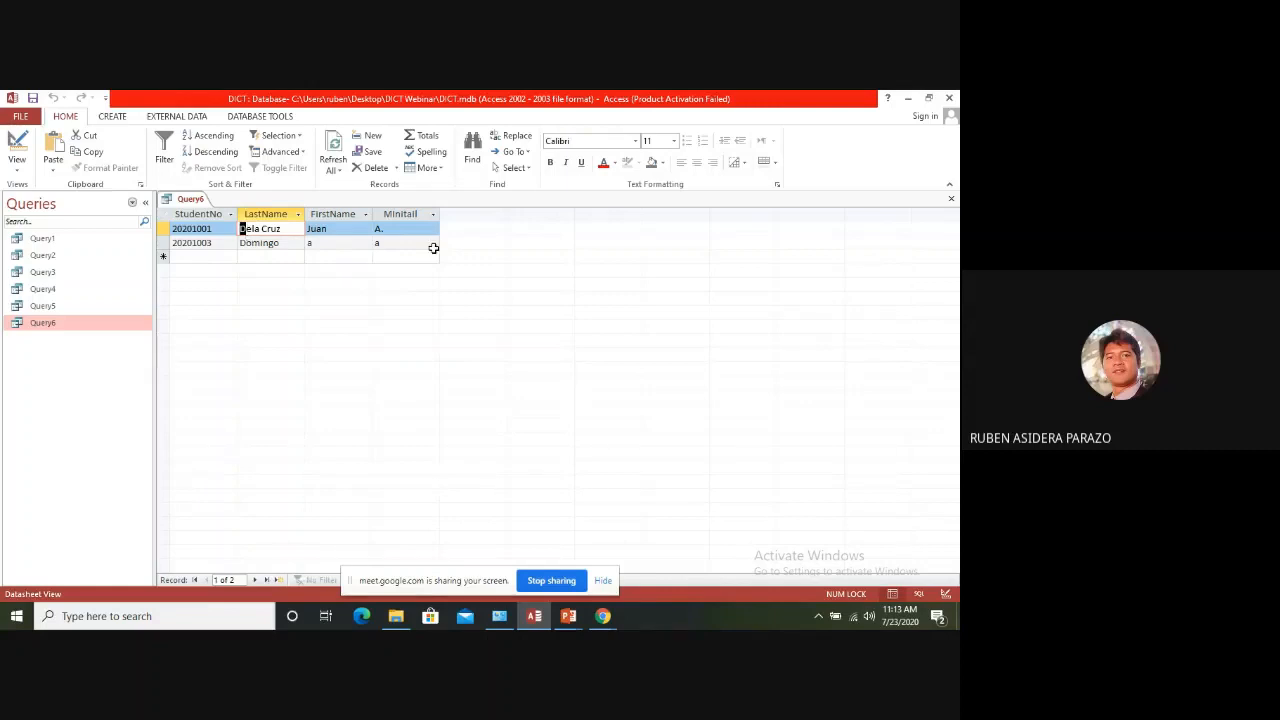
pyautogui.click(949, 199)
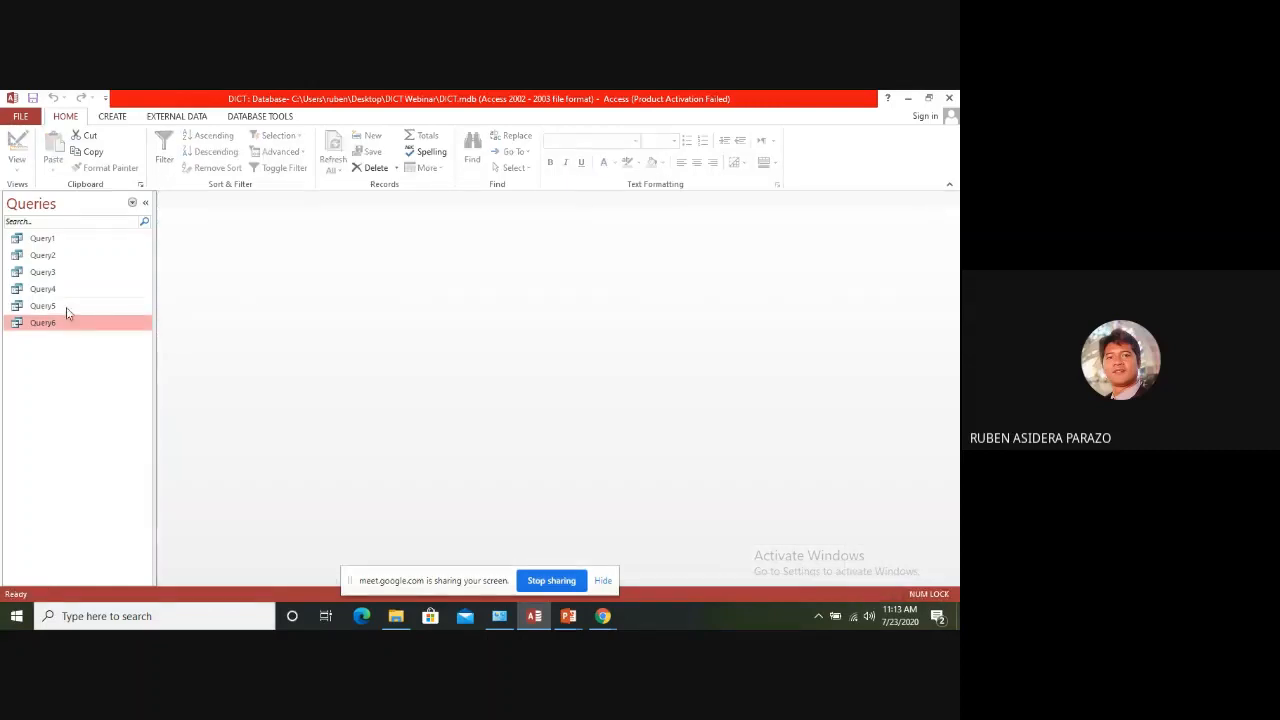
# Open Query6 with the prompt value de to narrow the last-name match, and close the results
pyautogui.doubleClick(46, 323)
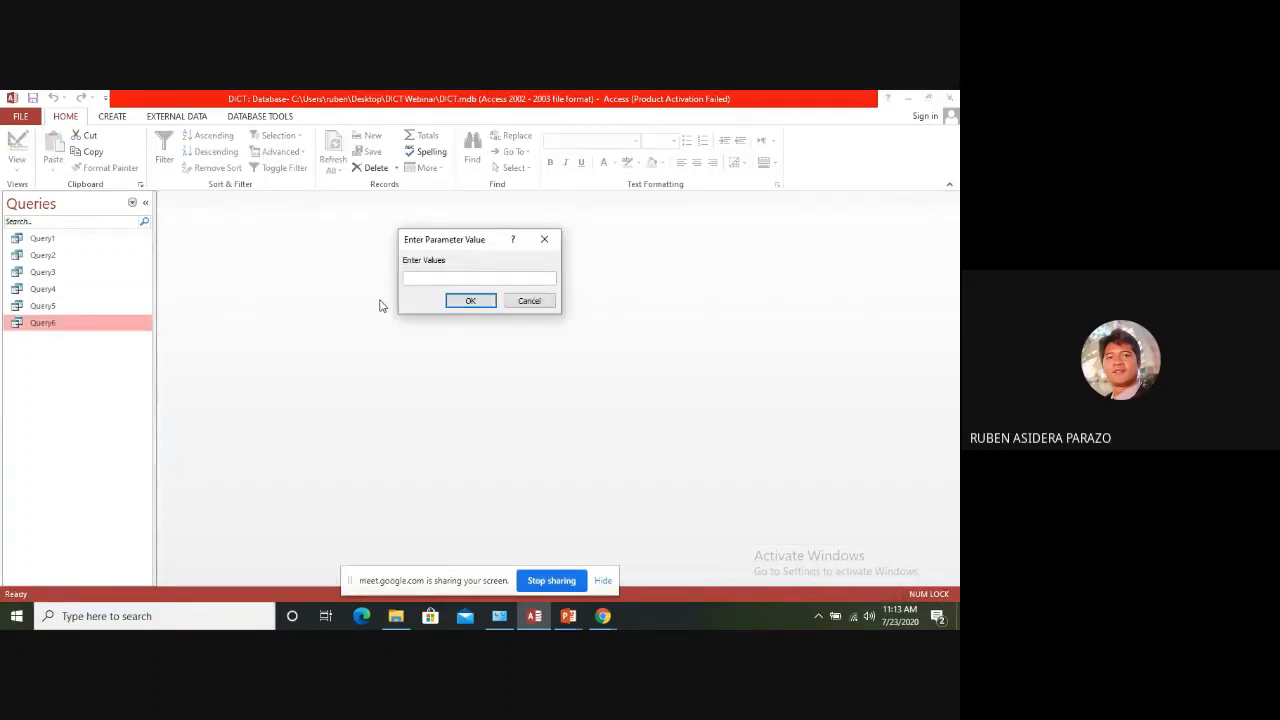
pyautogui.write('de')
pyautogui.click(474, 301)
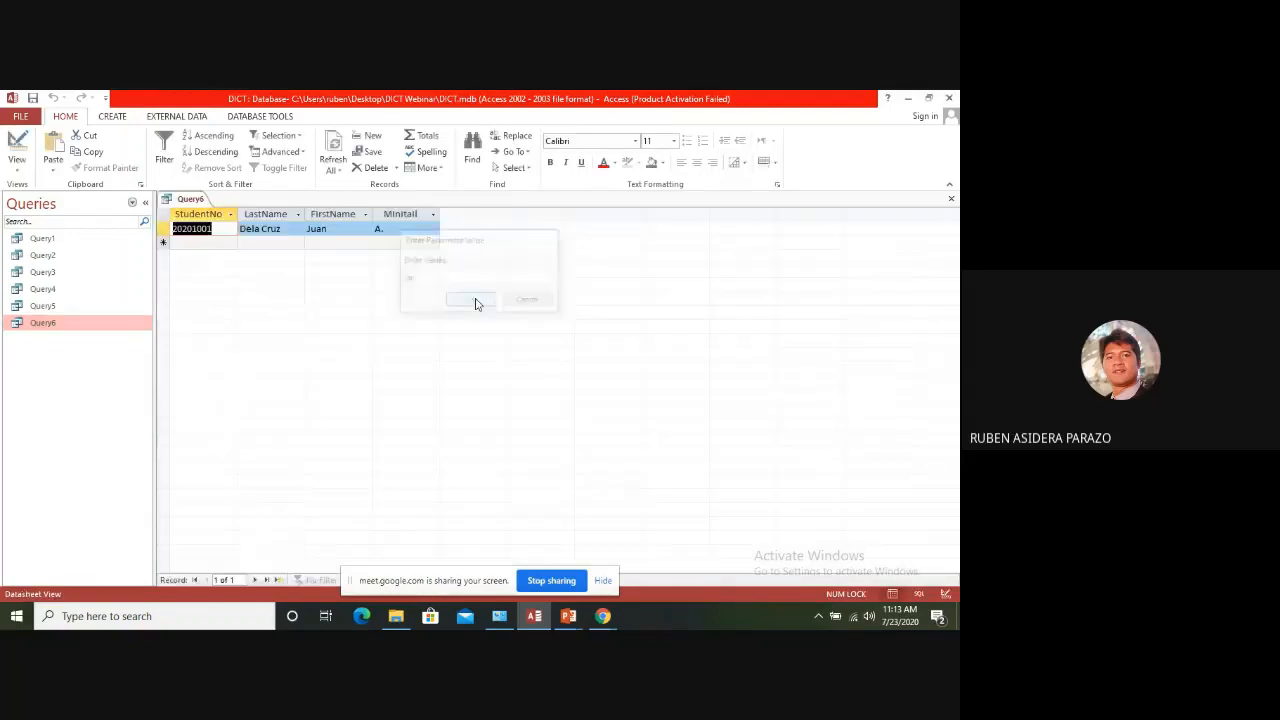
pyautogui.click(951, 198)
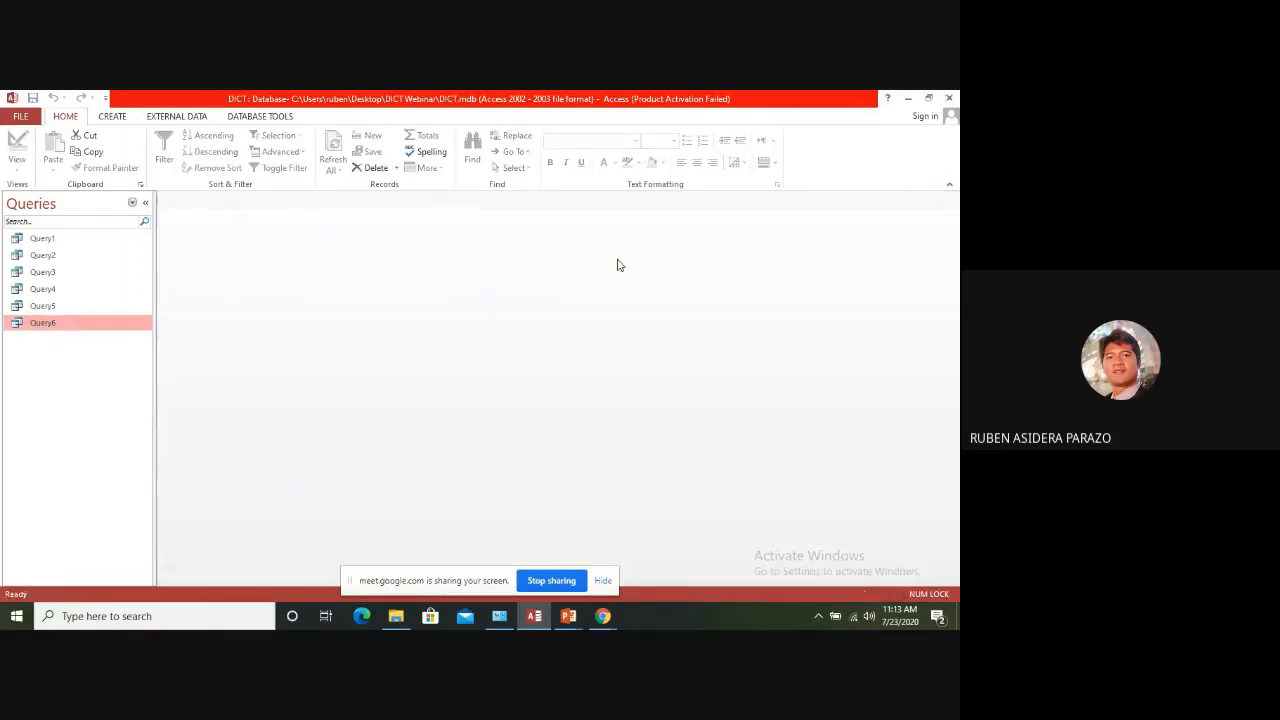
# Open Query6 with the prompt value do and view the matching record
pyautogui.doubleClick(45, 324)
pyautogui.write('d')
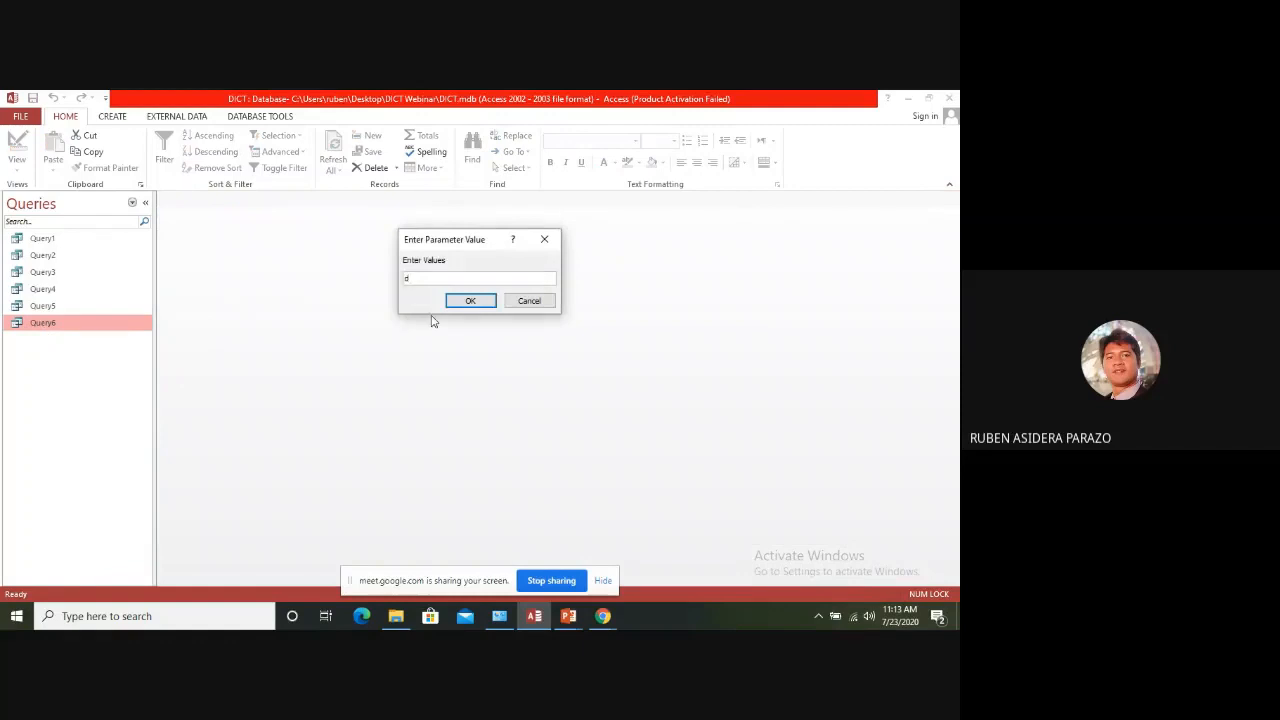
pyautogui.write('o')
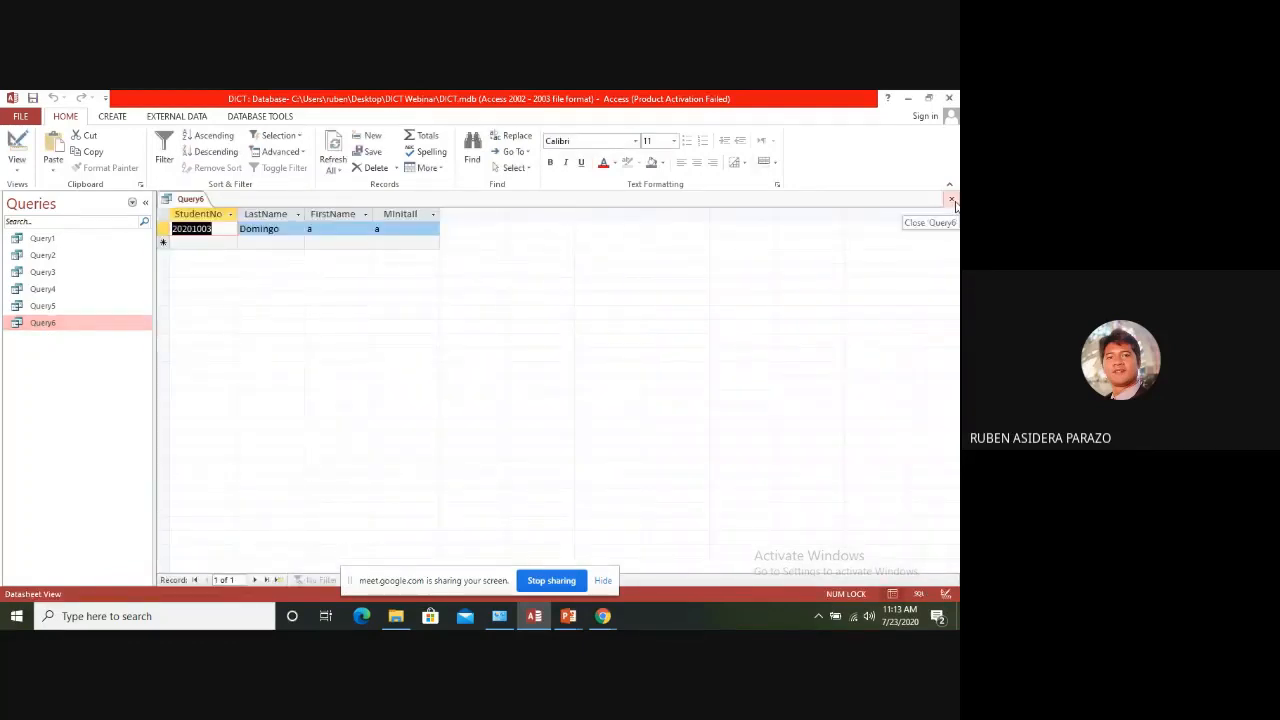
# Close the results, open Query6 in Design View, show the Total row and examine the aggregate functions offered for MInitail
pyautogui.click(953, 201)
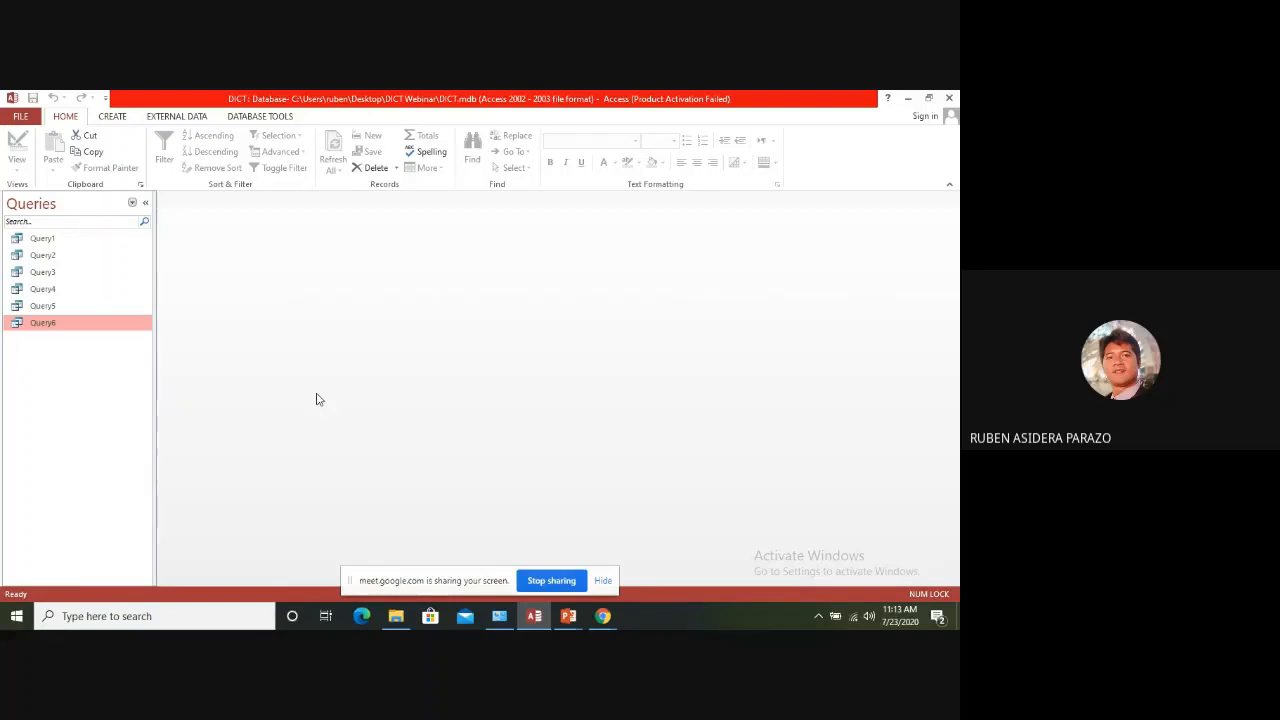
pyautogui.rightClick(34, 323)
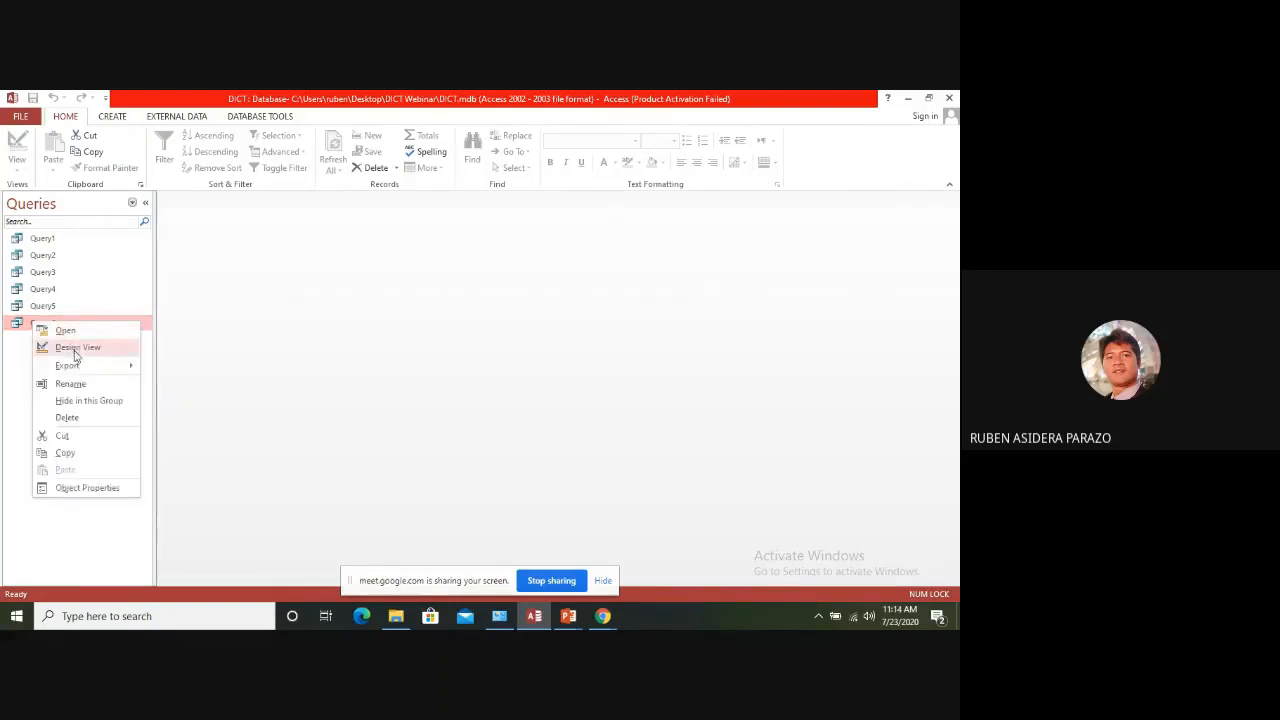
pyautogui.click(75, 352)
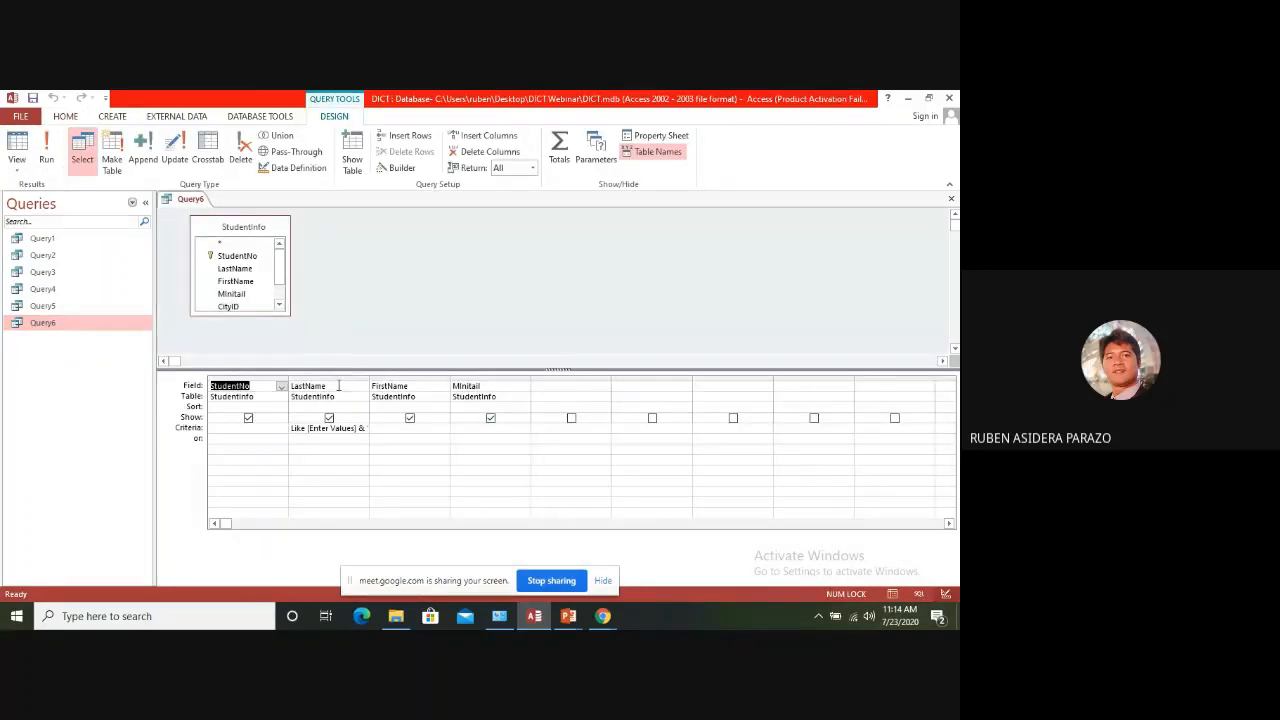
pyautogui.rightClick(541, 398)
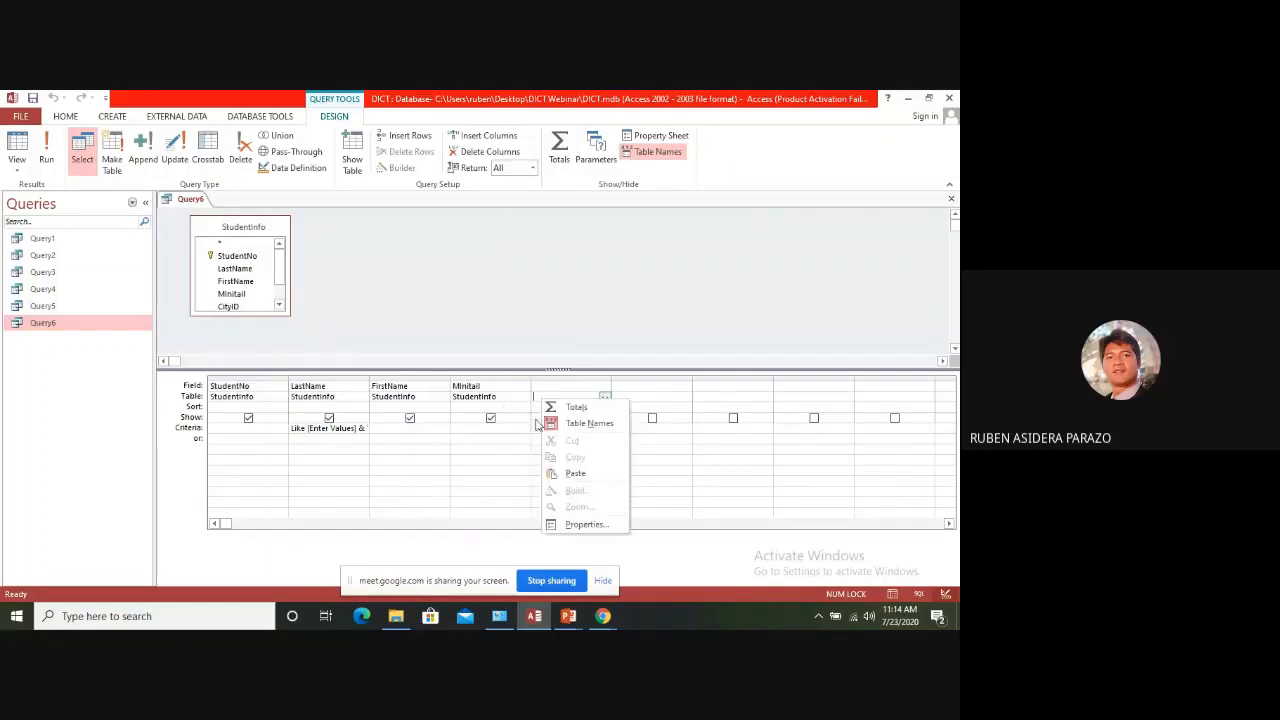
pyautogui.click(560, 407)
pyautogui.click(522, 407)
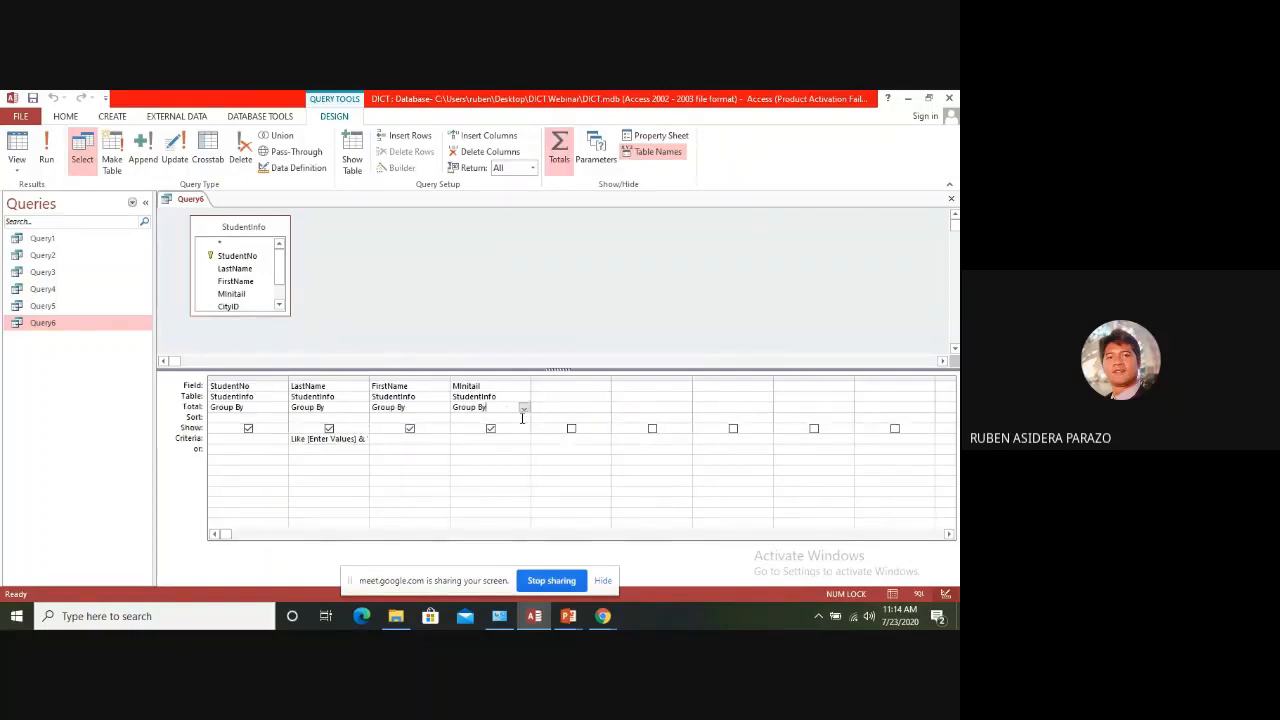
pyautogui.click(524, 408)
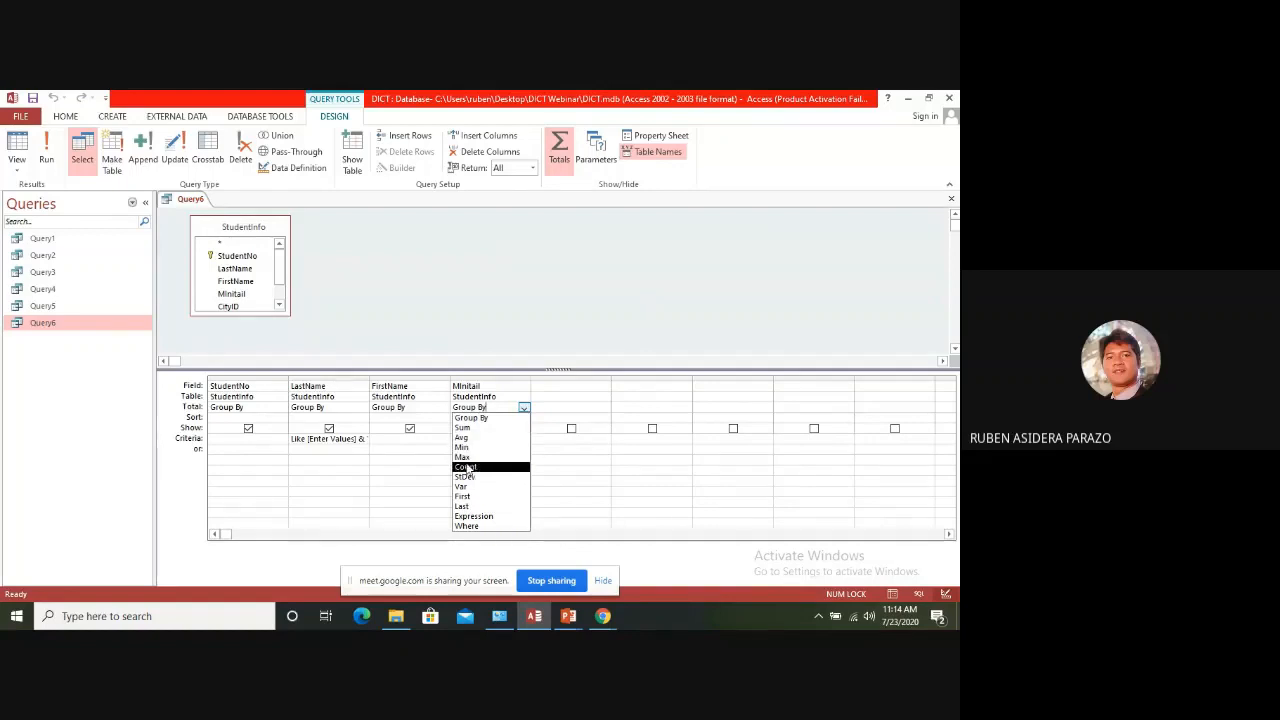
pyautogui.click(450, 282)
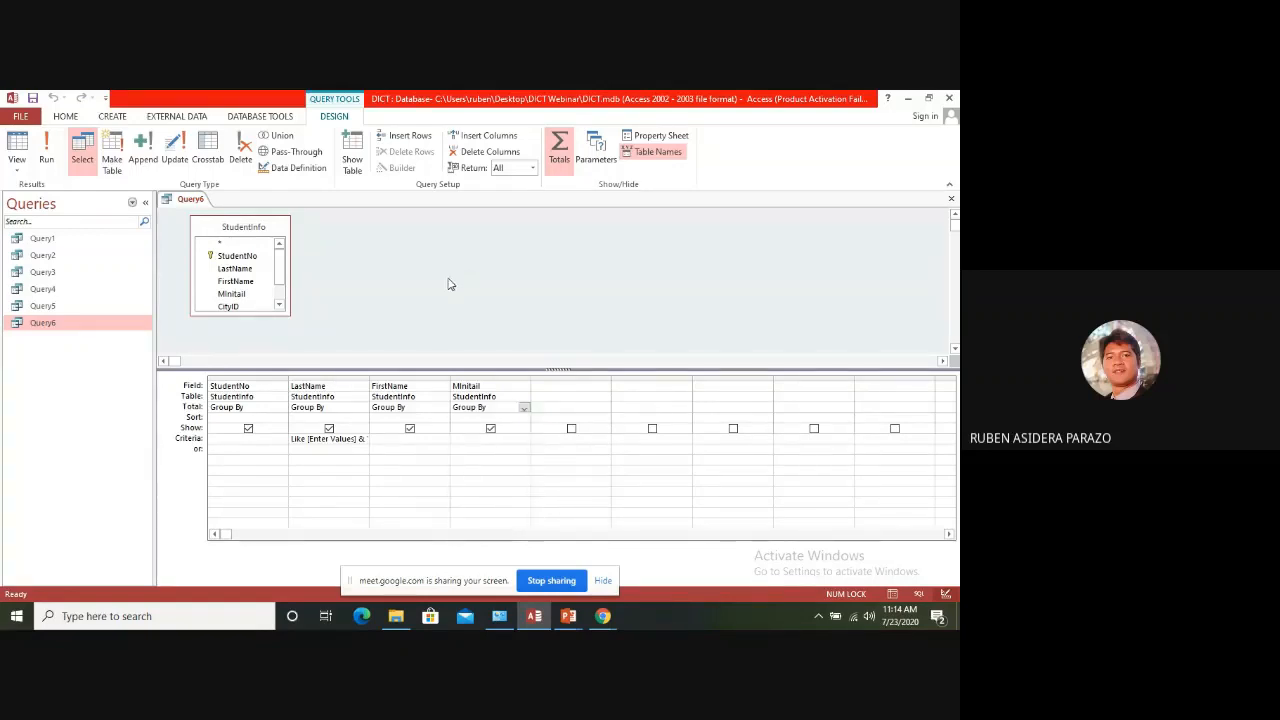
# Hide the Total row in Query6 and close the query, saving its design
pyautogui.rightClick(513, 407)
pyautogui.click(540, 417)
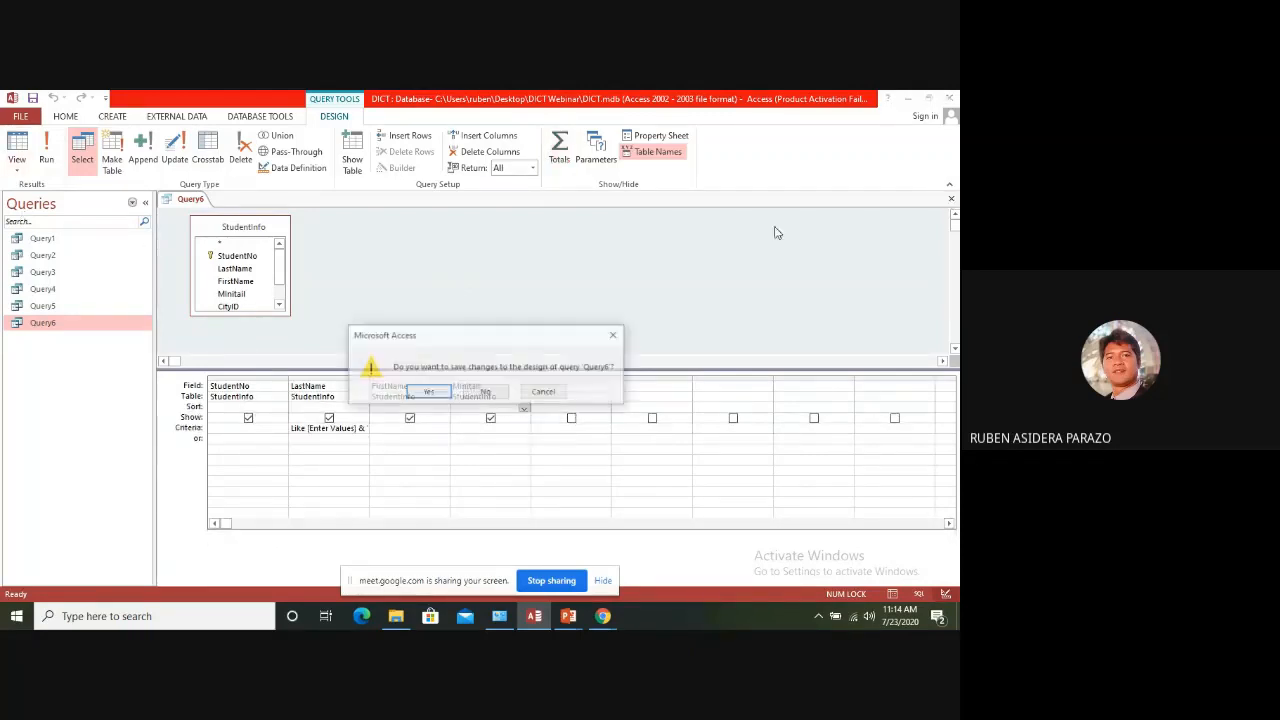
pyautogui.click(951, 198)
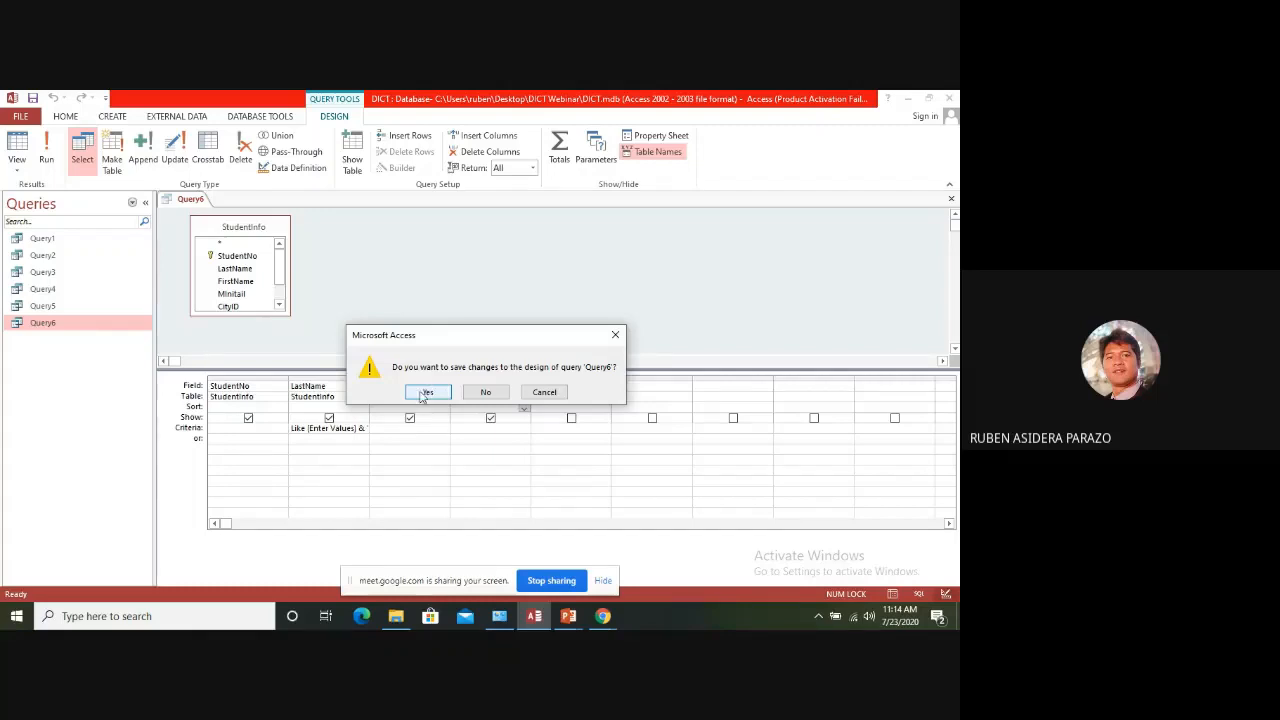
pyautogui.click(427, 392)
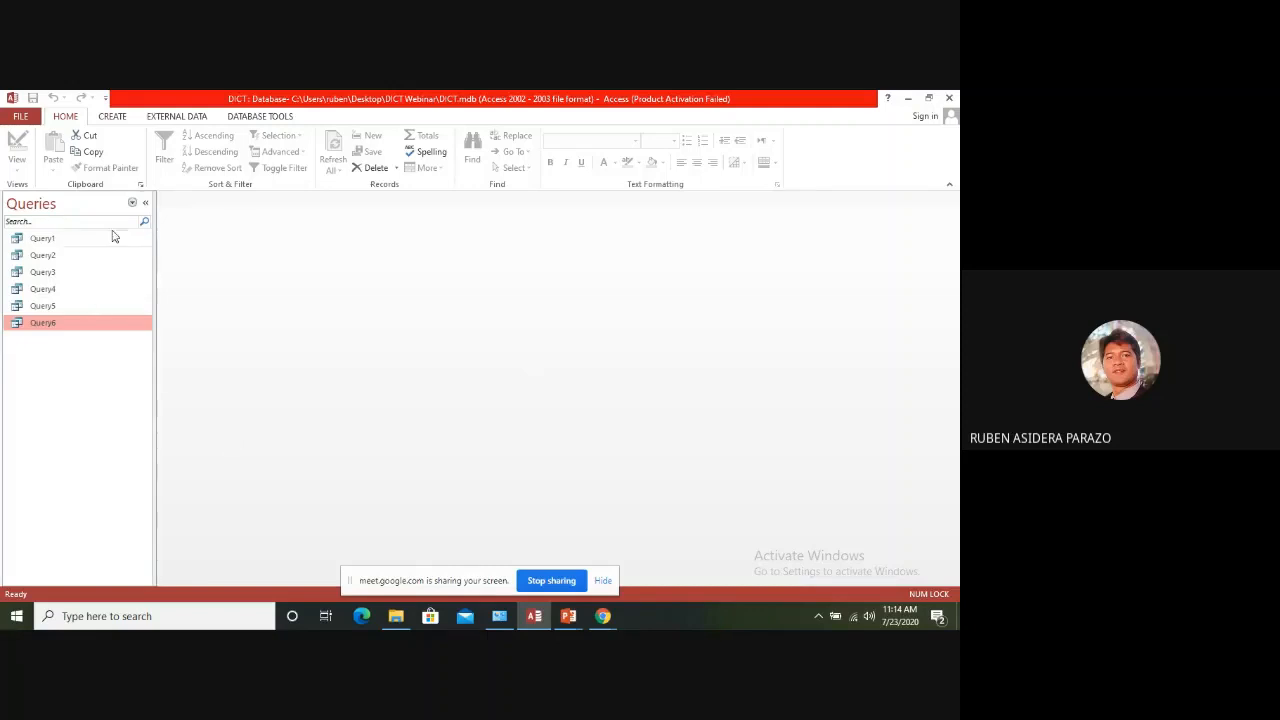
# Start the Form Wizard for a new form based on Query6 and include all of the query's fields
pyautogui.click(132, 205)
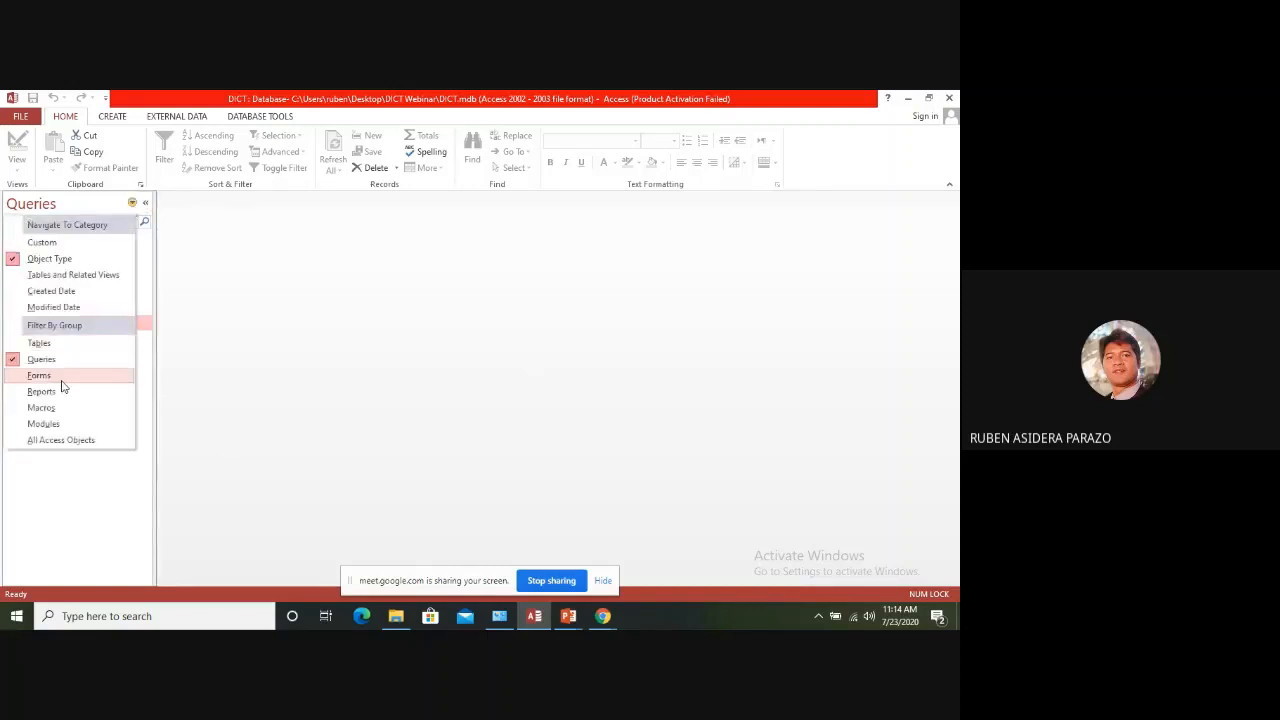
pyautogui.click(60, 385)
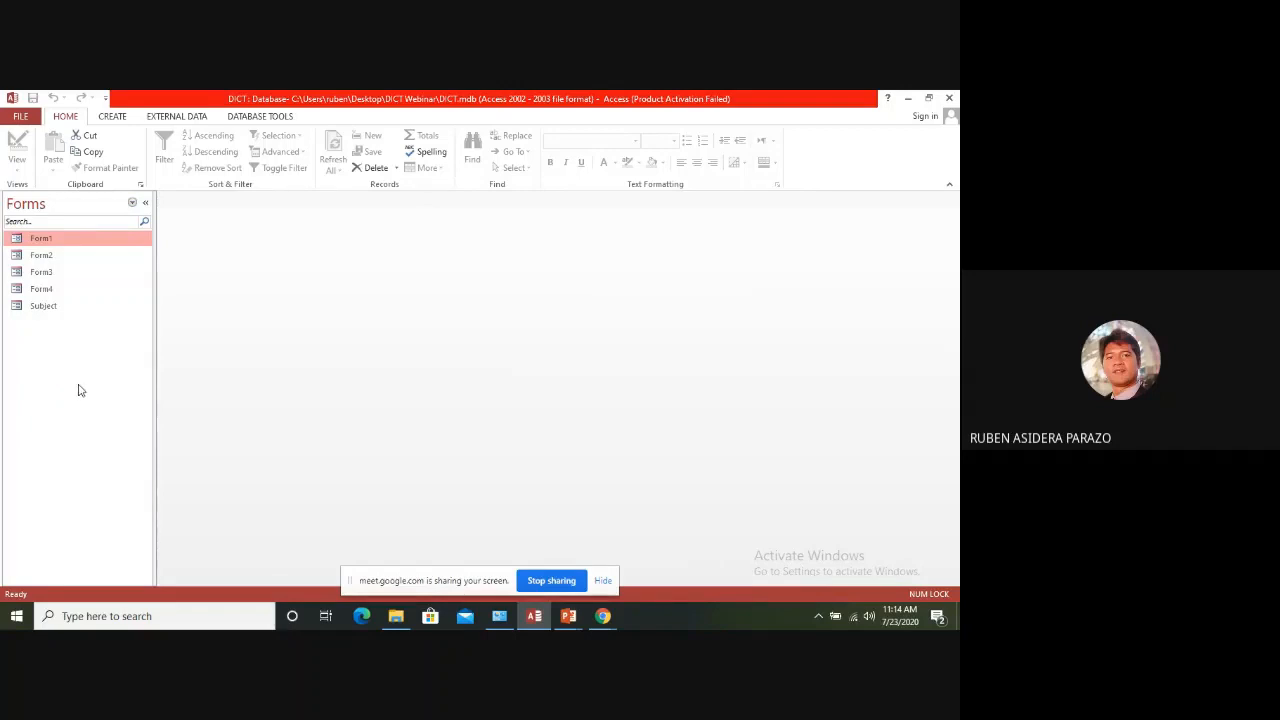
pyautogui.click(116, 118)
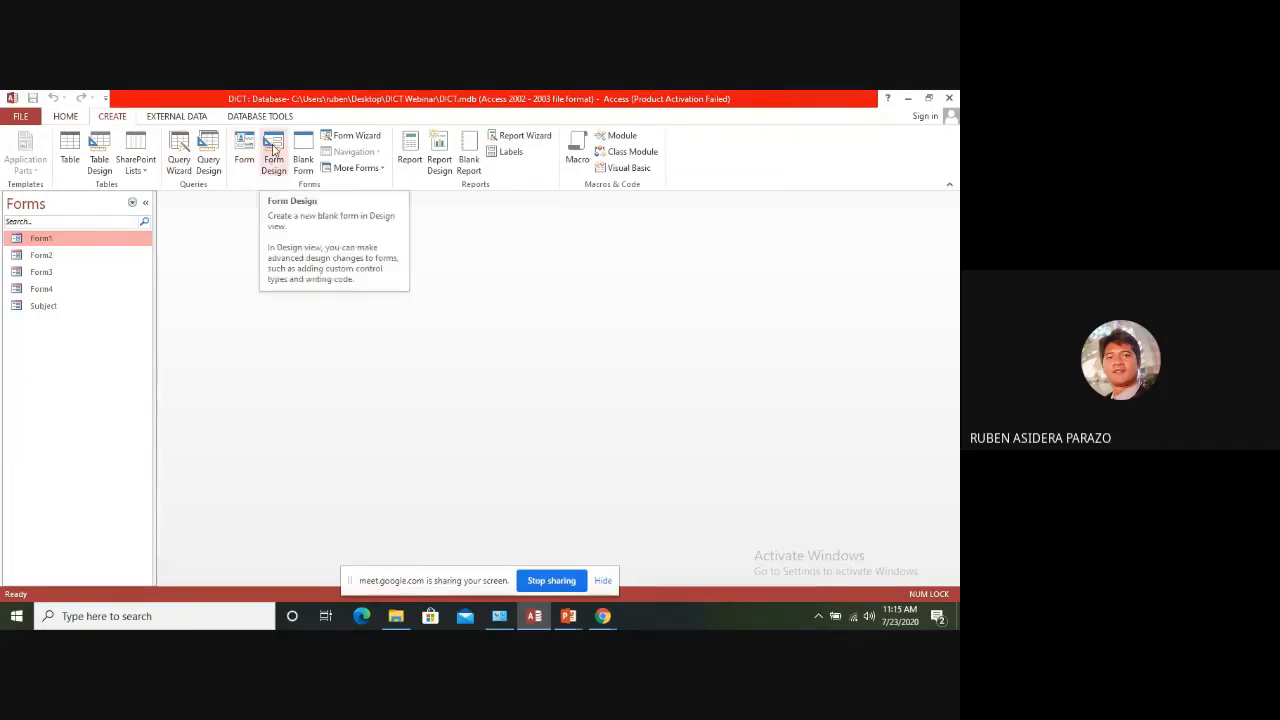
pyautogui.click(340, 140)
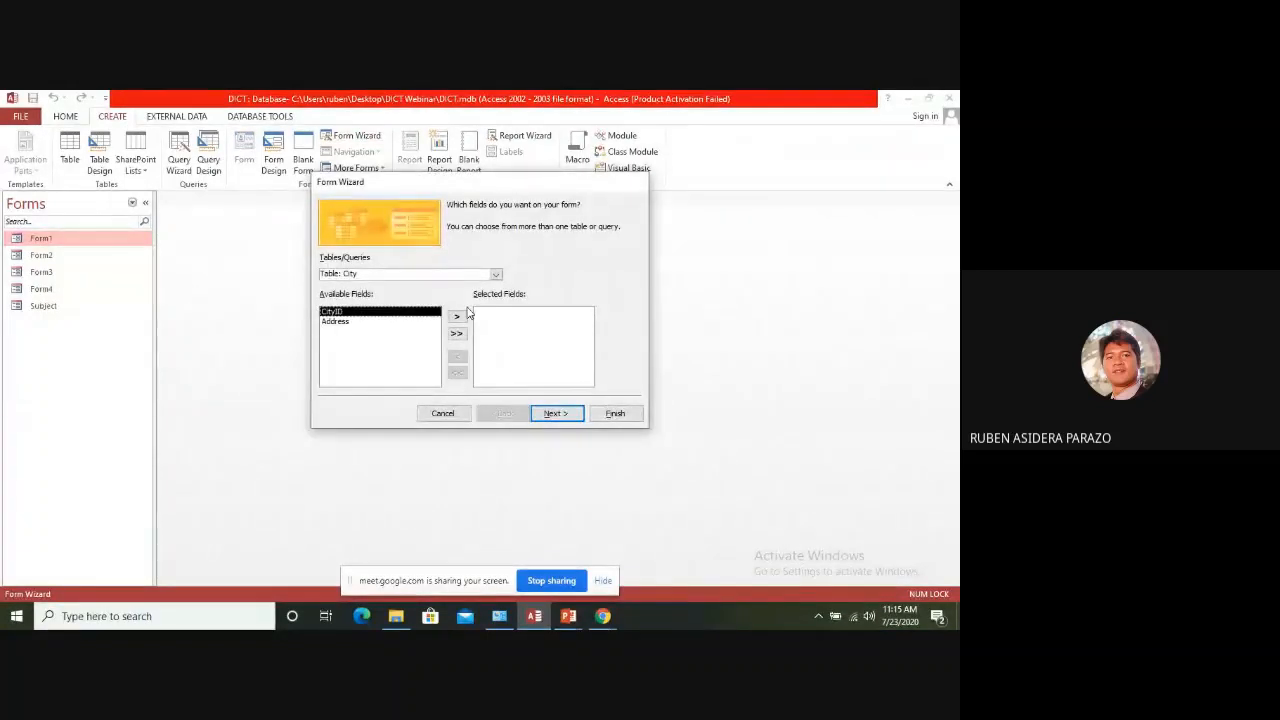
pyautogui.click(495, 275)
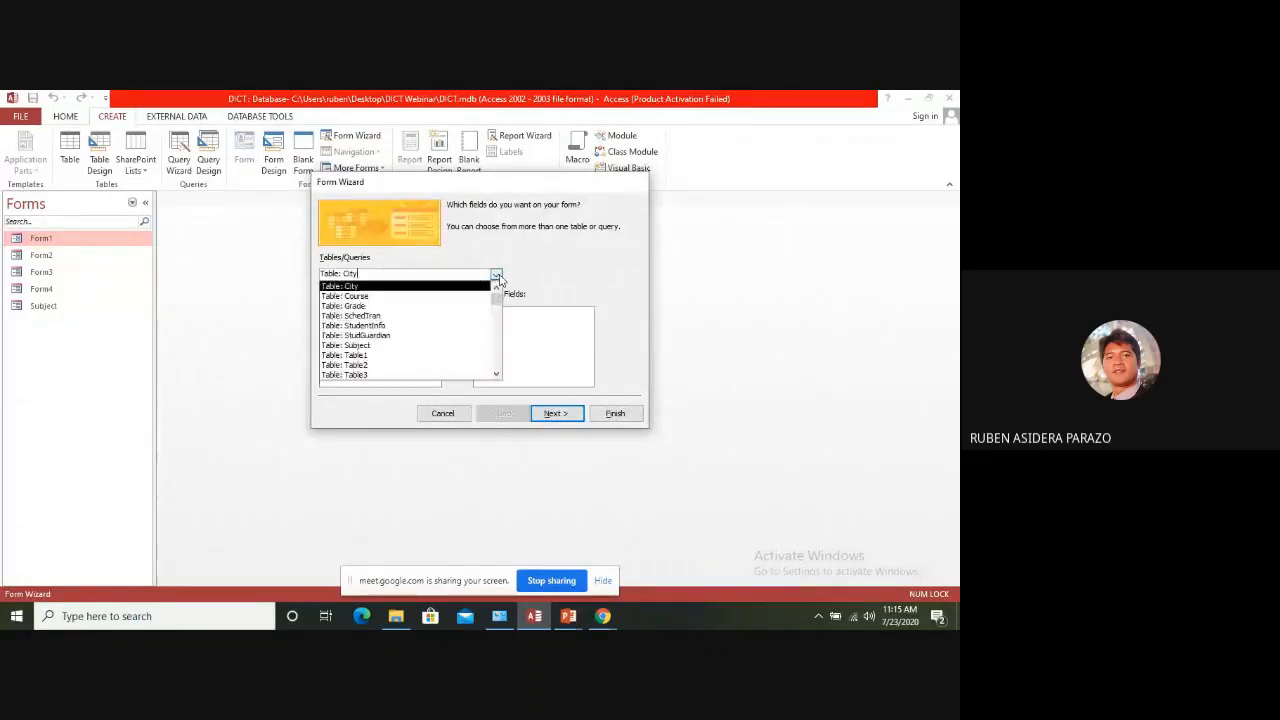
pyautogui.click(529, 259)
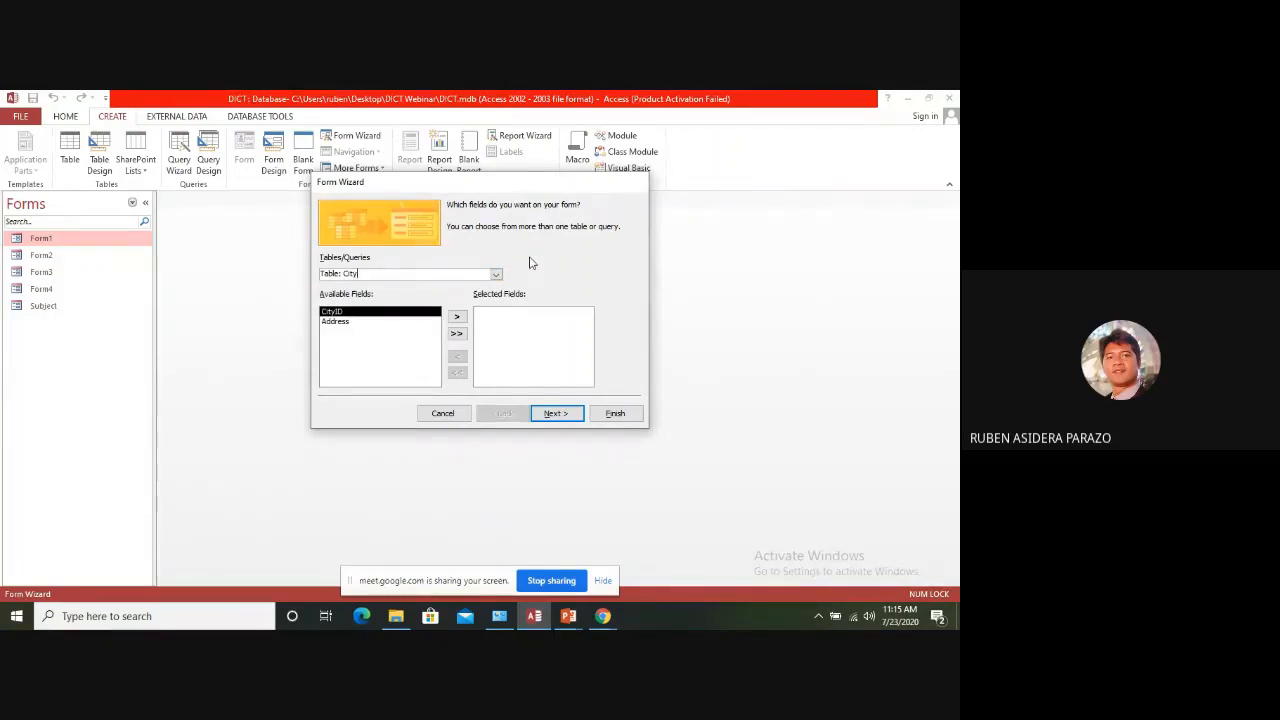
pyautogui.click(495, 276)
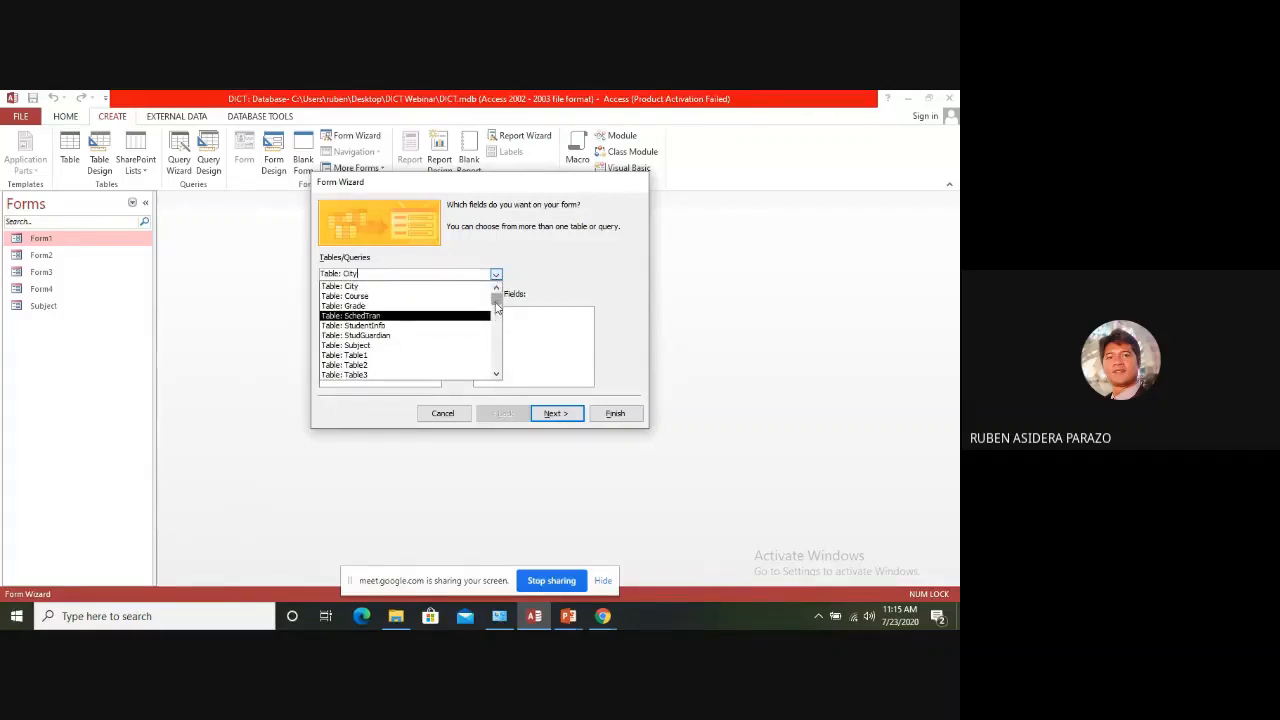
pyautogui.moveTo(498, 312); pyautogui.dragTo(500, 325)
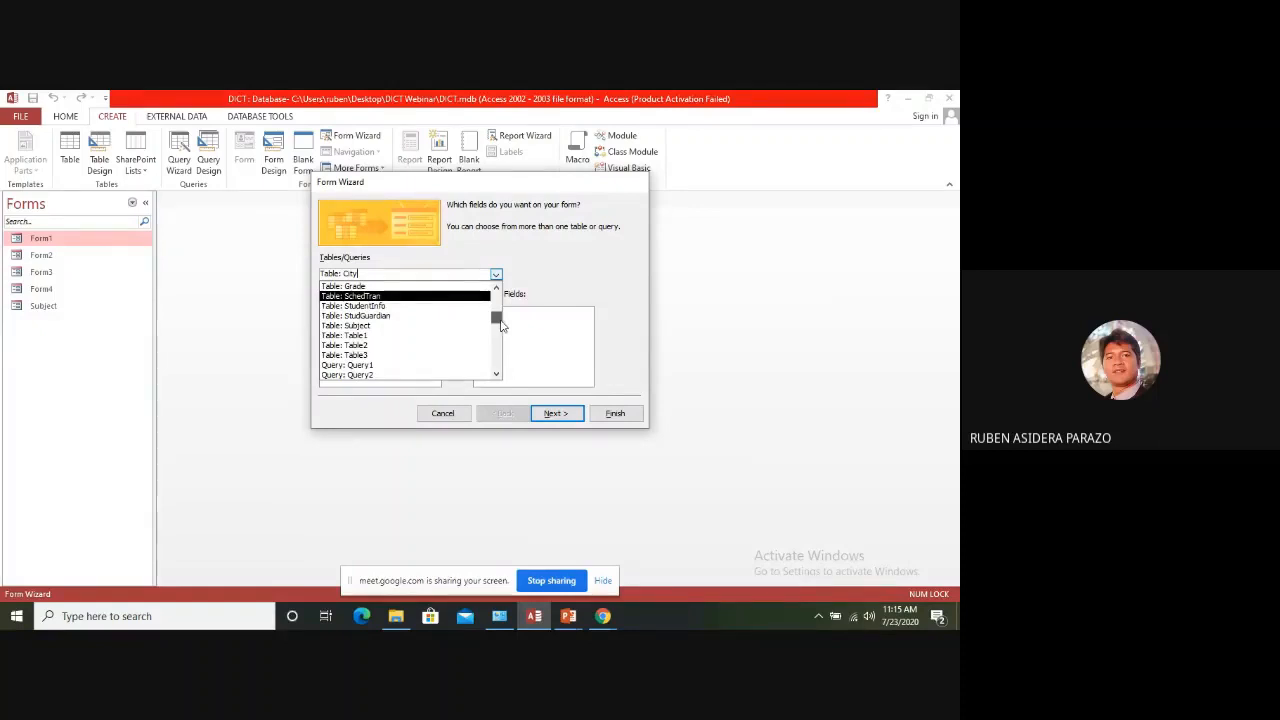
pyautogui.moveTo(501, 325); pyautogui.dragTo(507, 378)
pyautogui.click(368, 376)
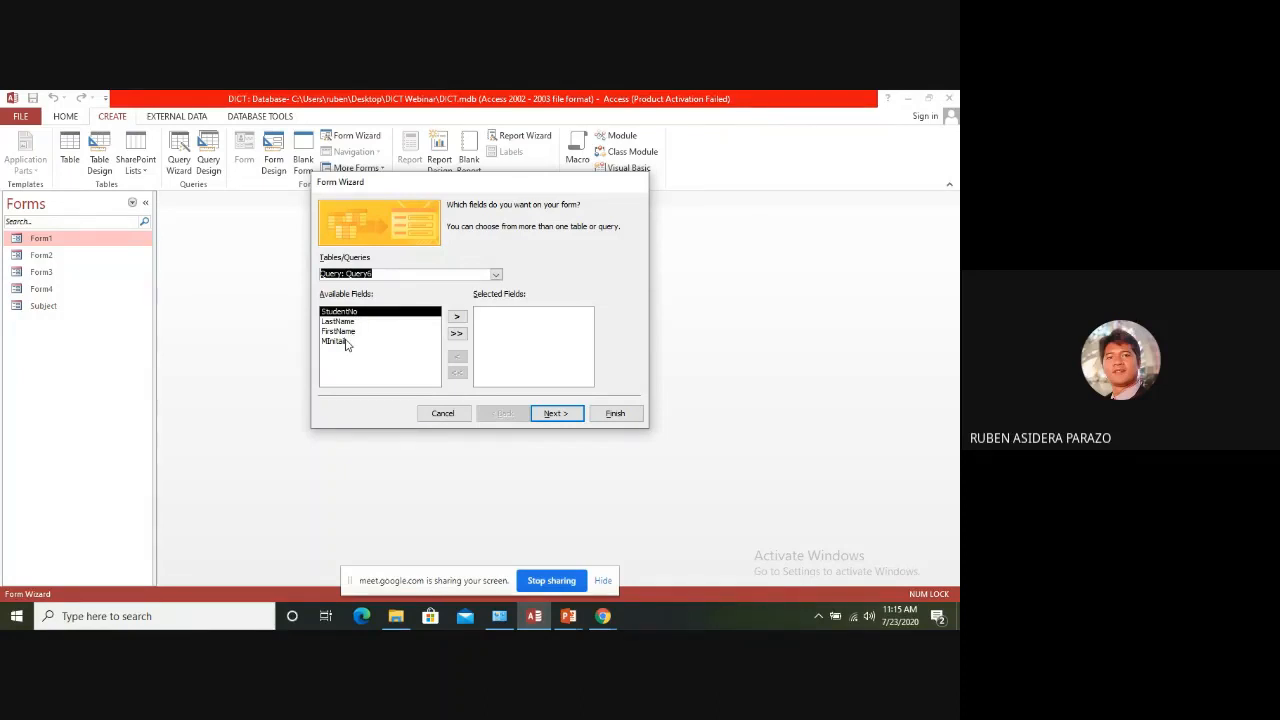
pyautogui.click(458, 334)
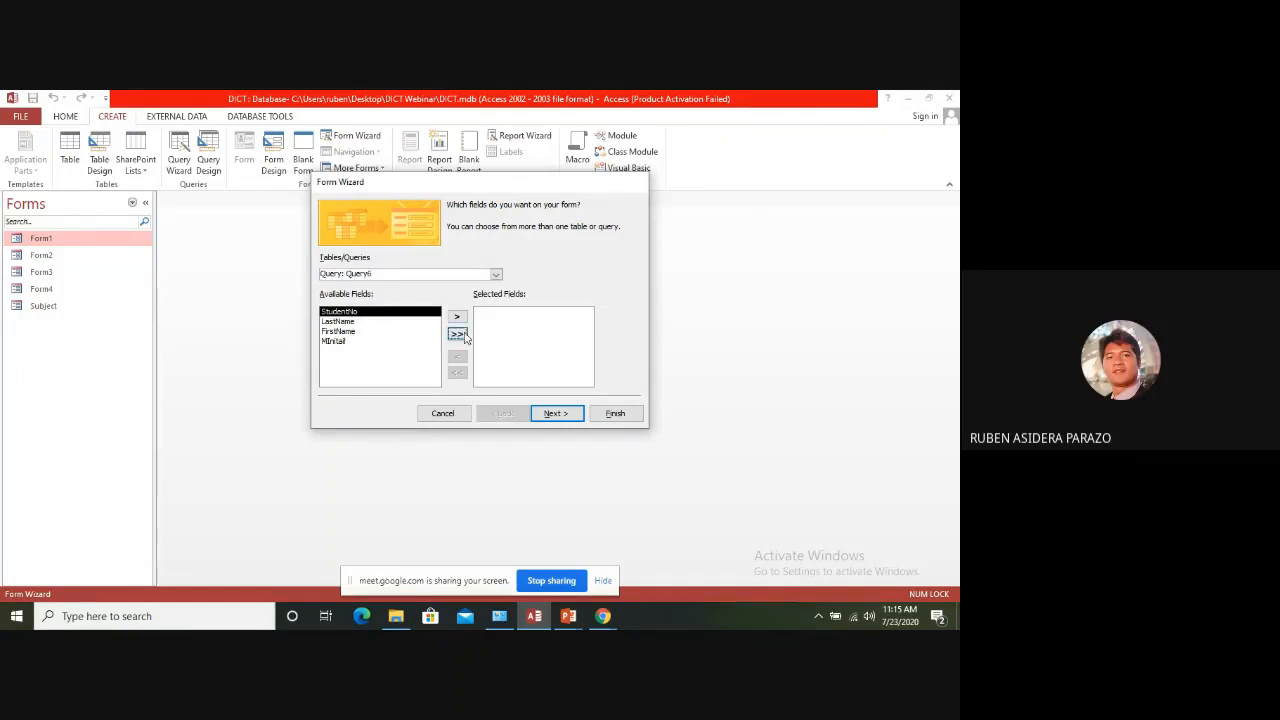
# Give the form a Tabular layout and finish it with the title Query6, set to open for viewing information
pyautogui.click(556, 413)
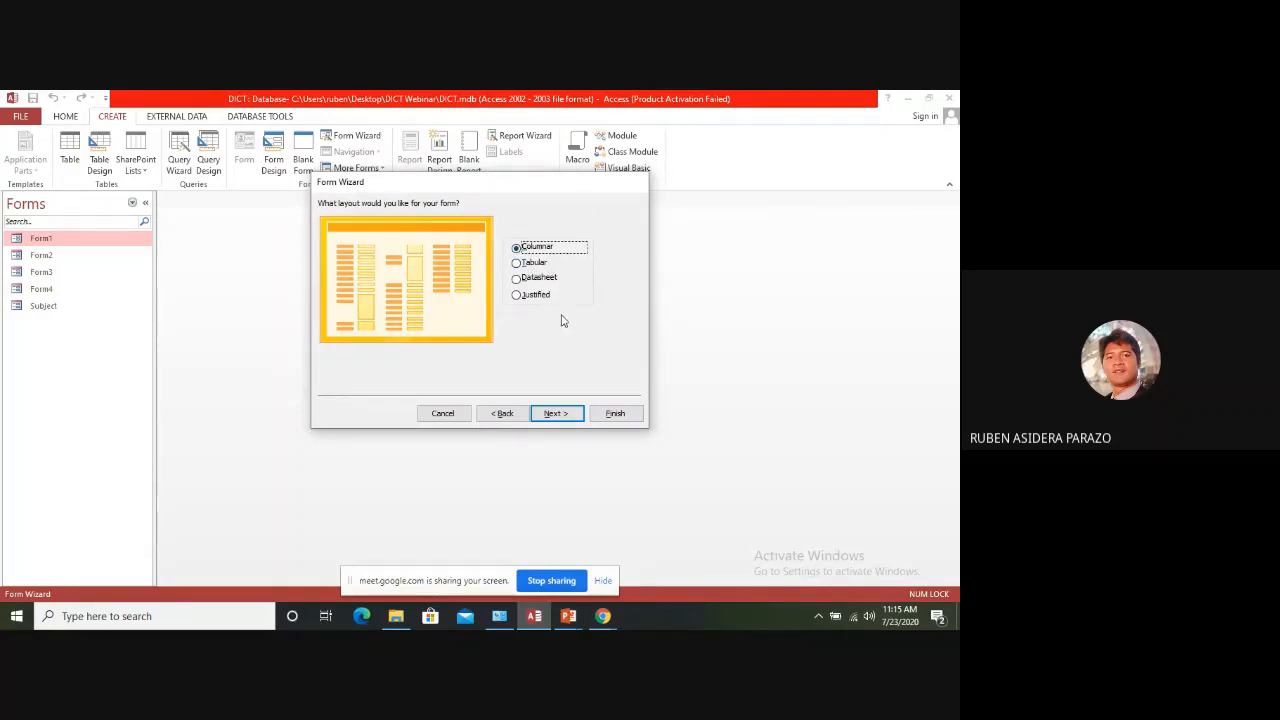
pyautogui.click(518, 264)
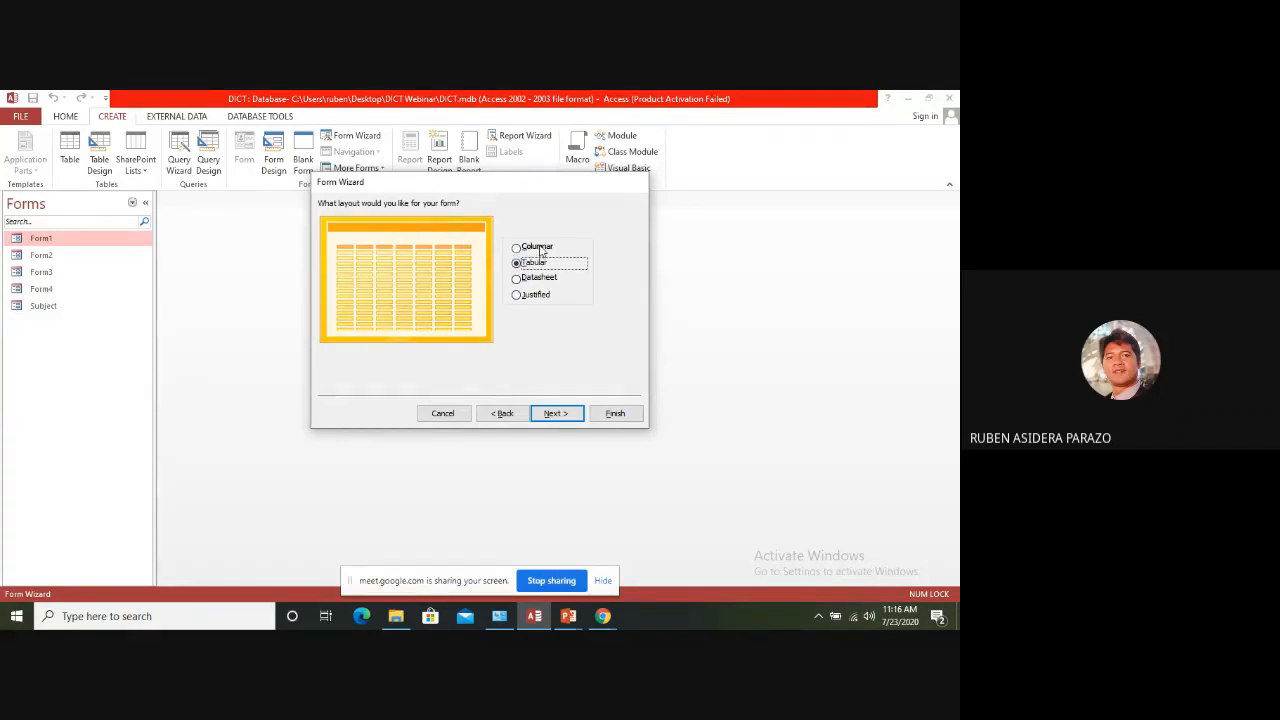
pyautogui.click(556, 414)
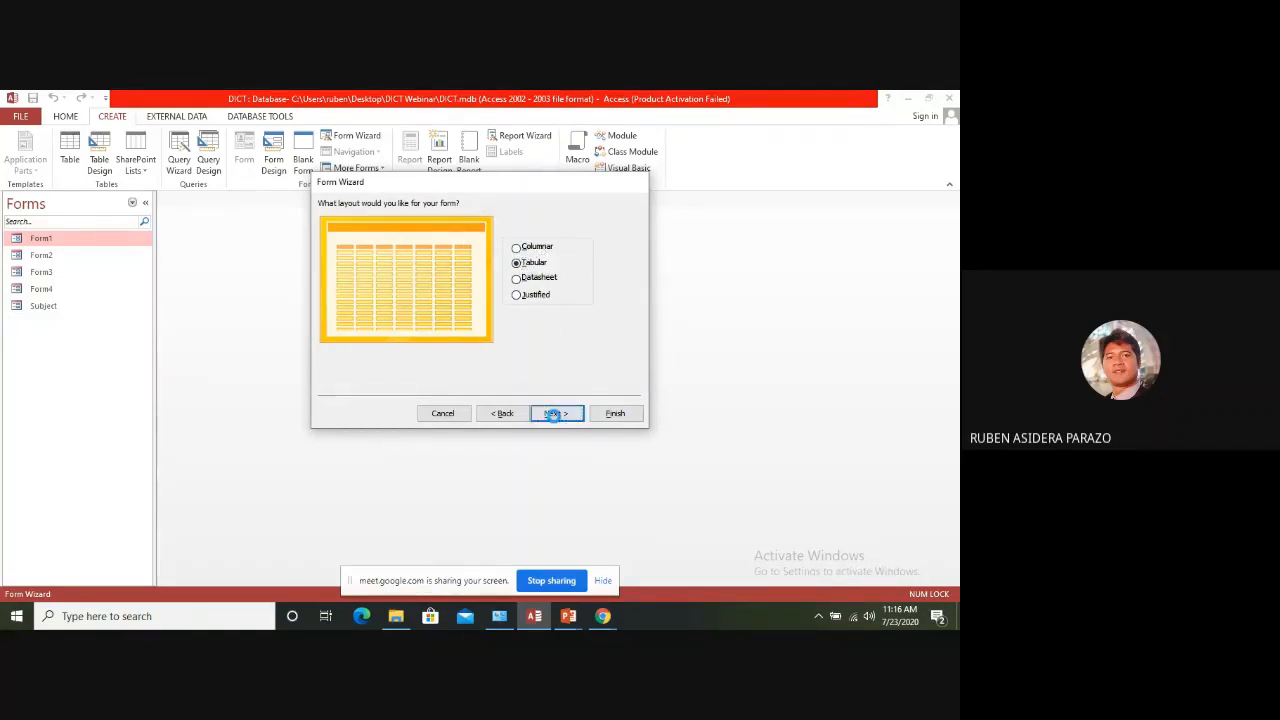
pyautogui.click(627, 421)
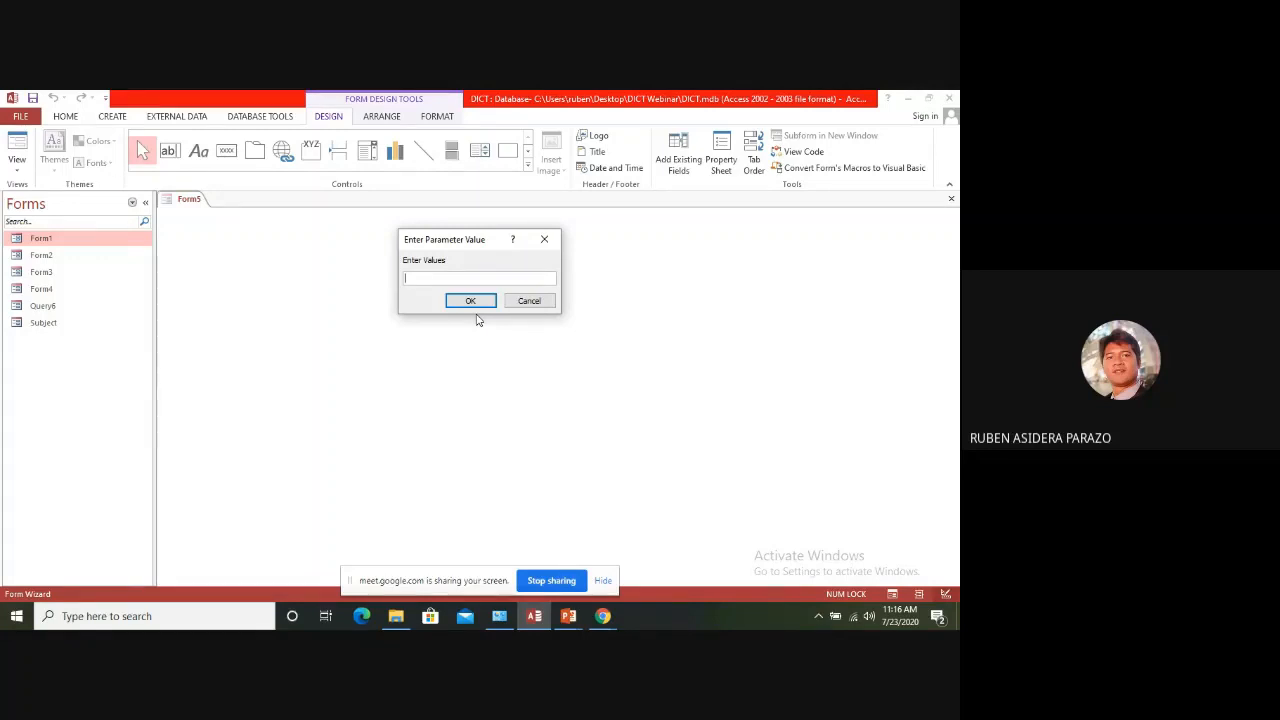
# Supply d as the form's parameter value, look through the matching student records and close the form
pyautogui.write('d')
pyautogui.click(470, 301)
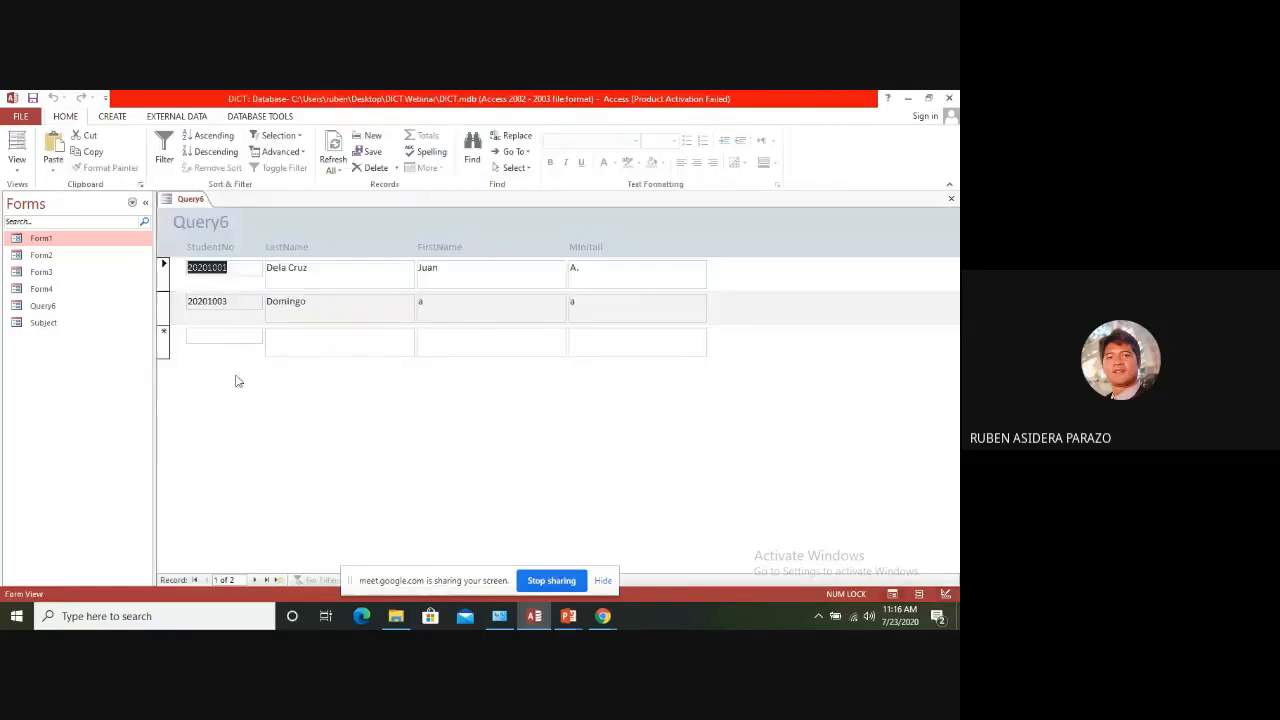
pyautogui.click(336, 278)
pyautogui.click(349, 306)
pyautogui.click(448, 302)
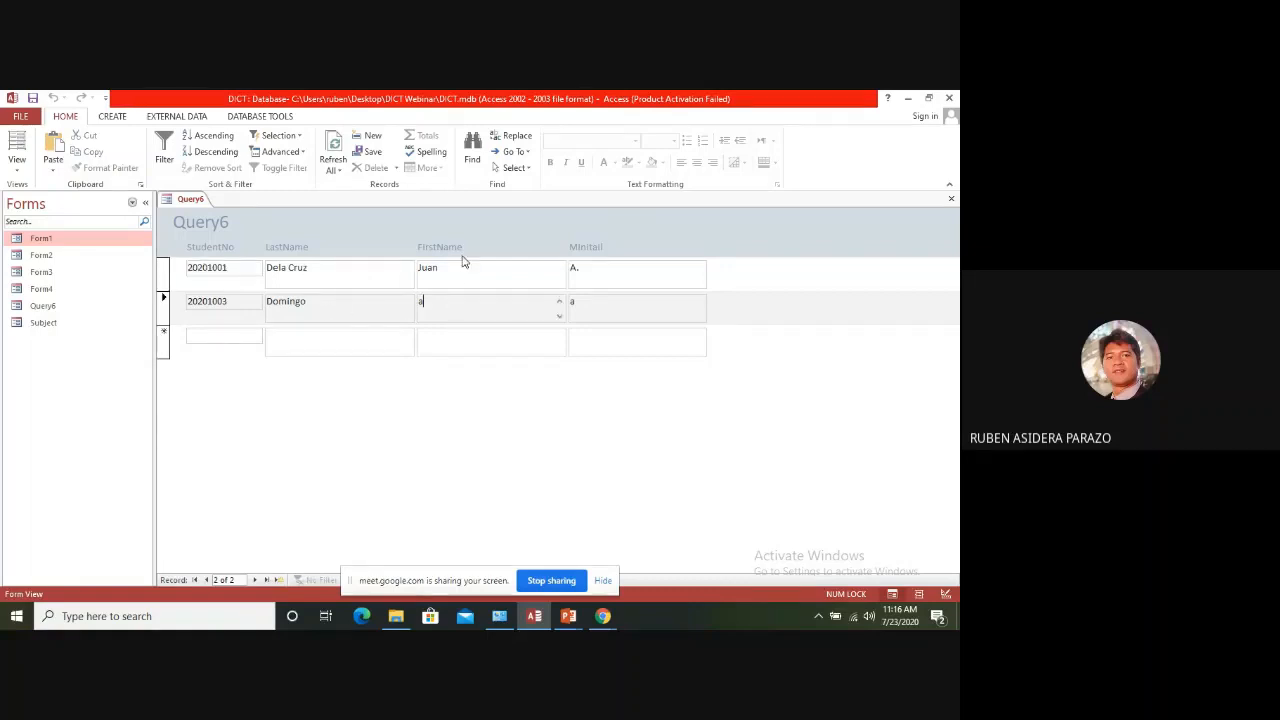
pyautogui.click(953, 201)
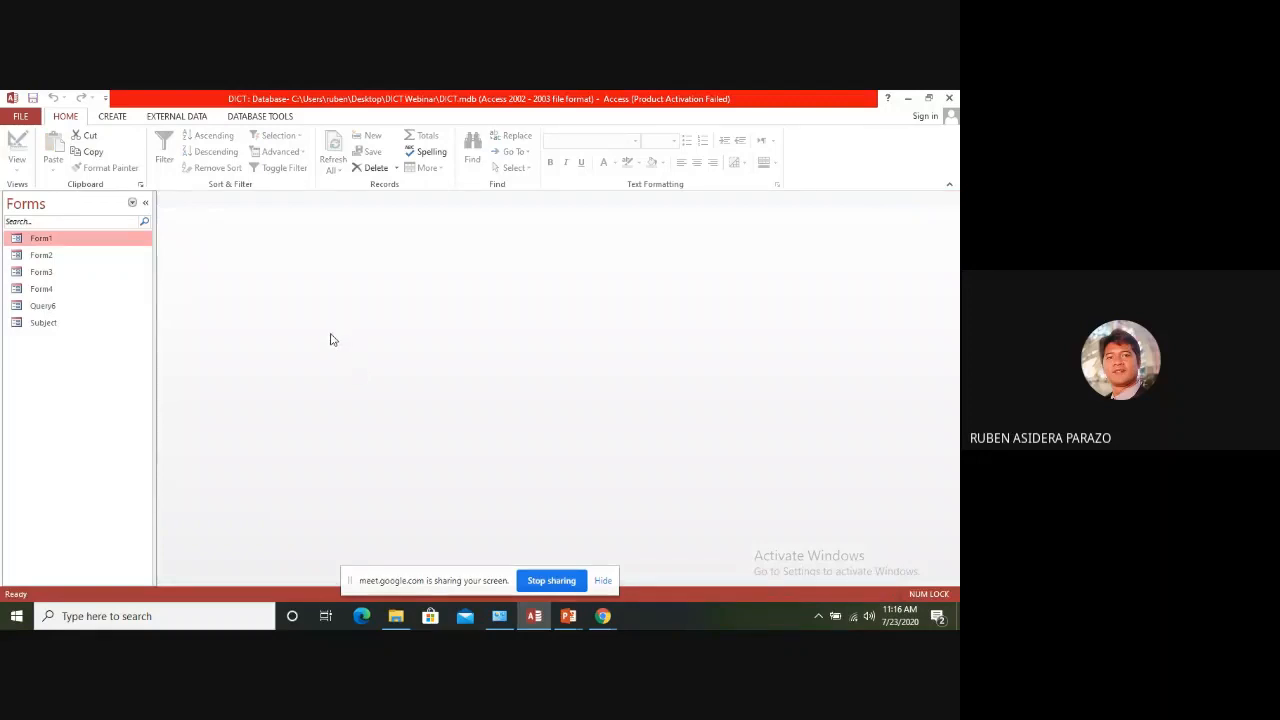
# Delete the Like [Enter Values] criteria from the LastName field in Query6's design and close the query
pyautogui.click(133, 204)
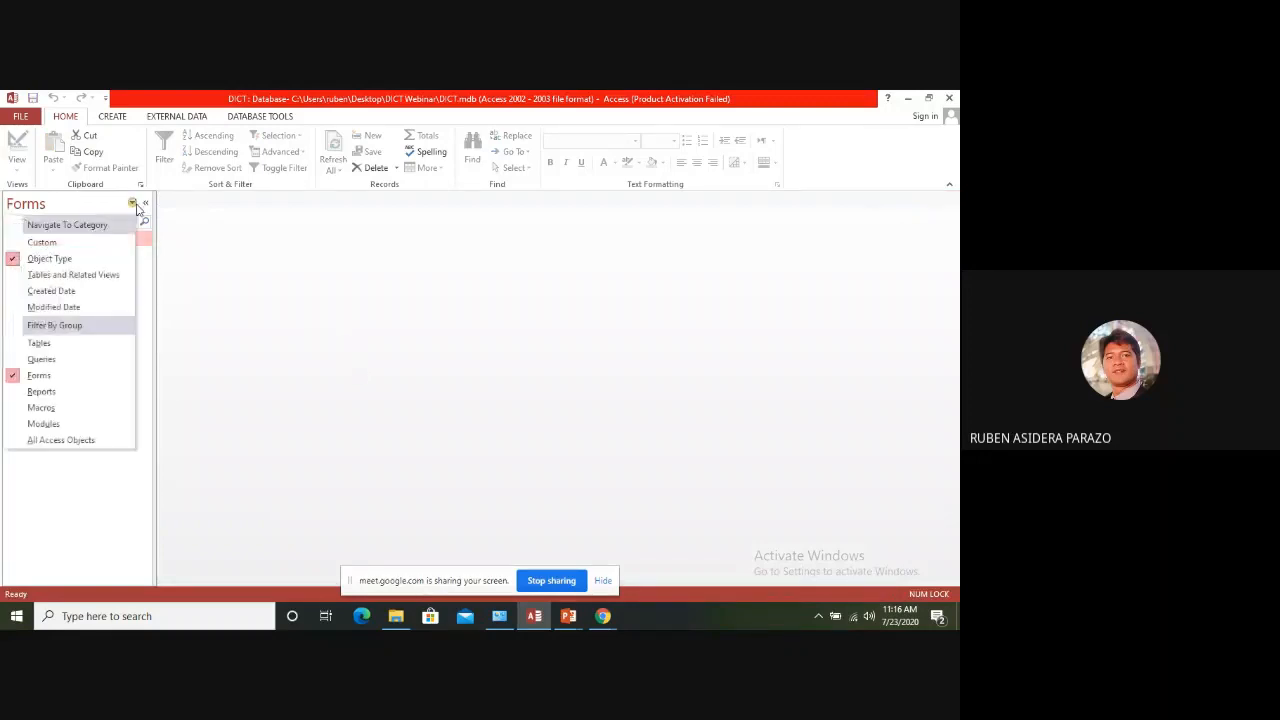
pyautogui.click(48, 360)
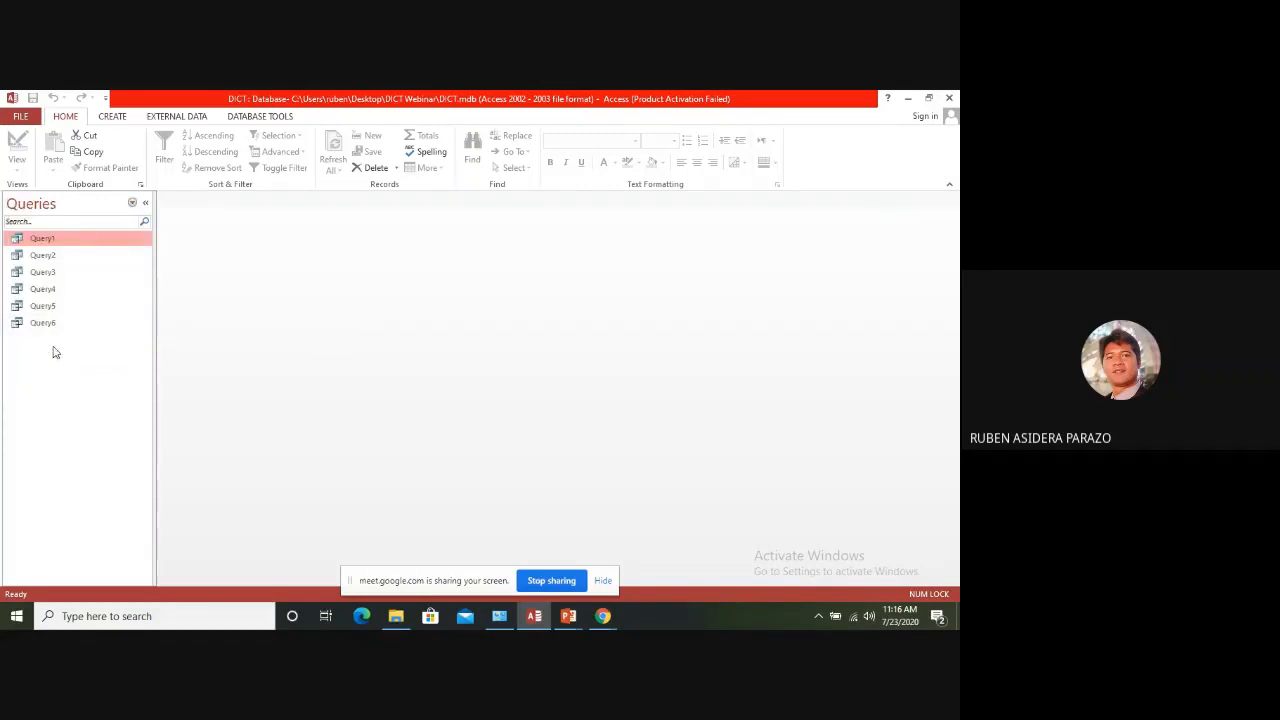
pyautogui.rightClick(52, 325)
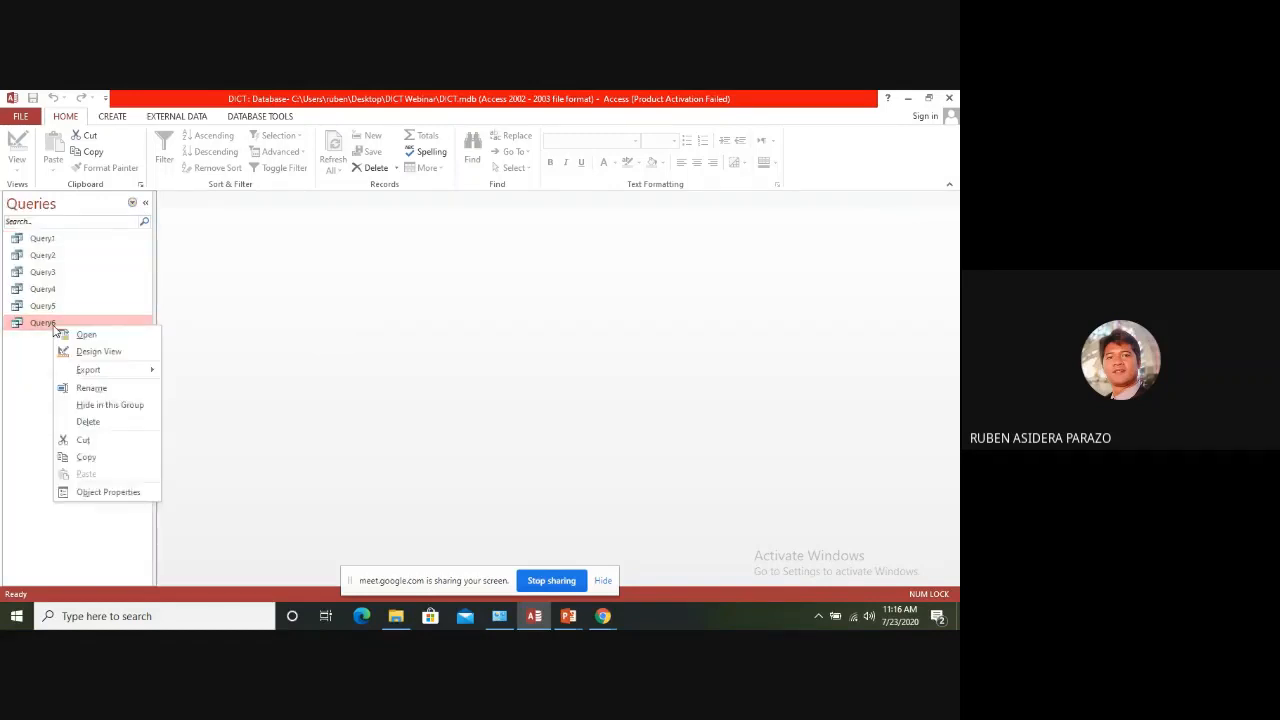
pyautogui.click(99, 352)
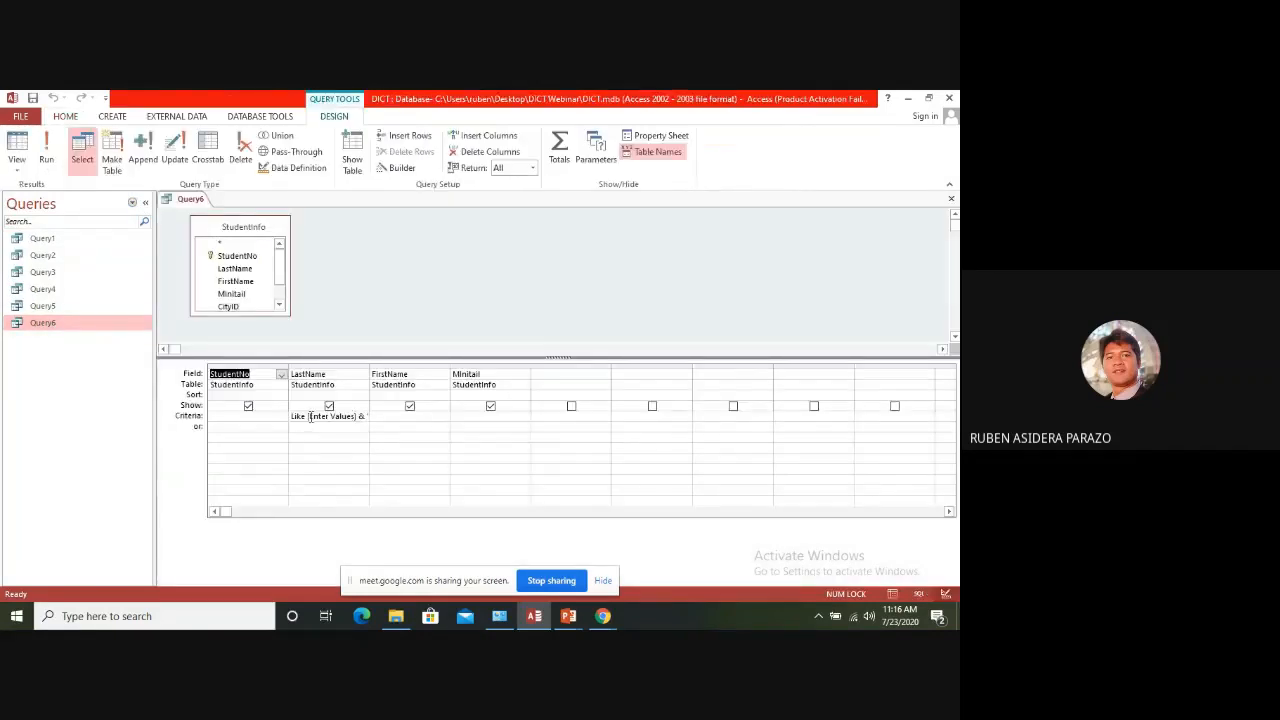
pyautogui.click(311, 416)
pyautogui.click(369, 414)
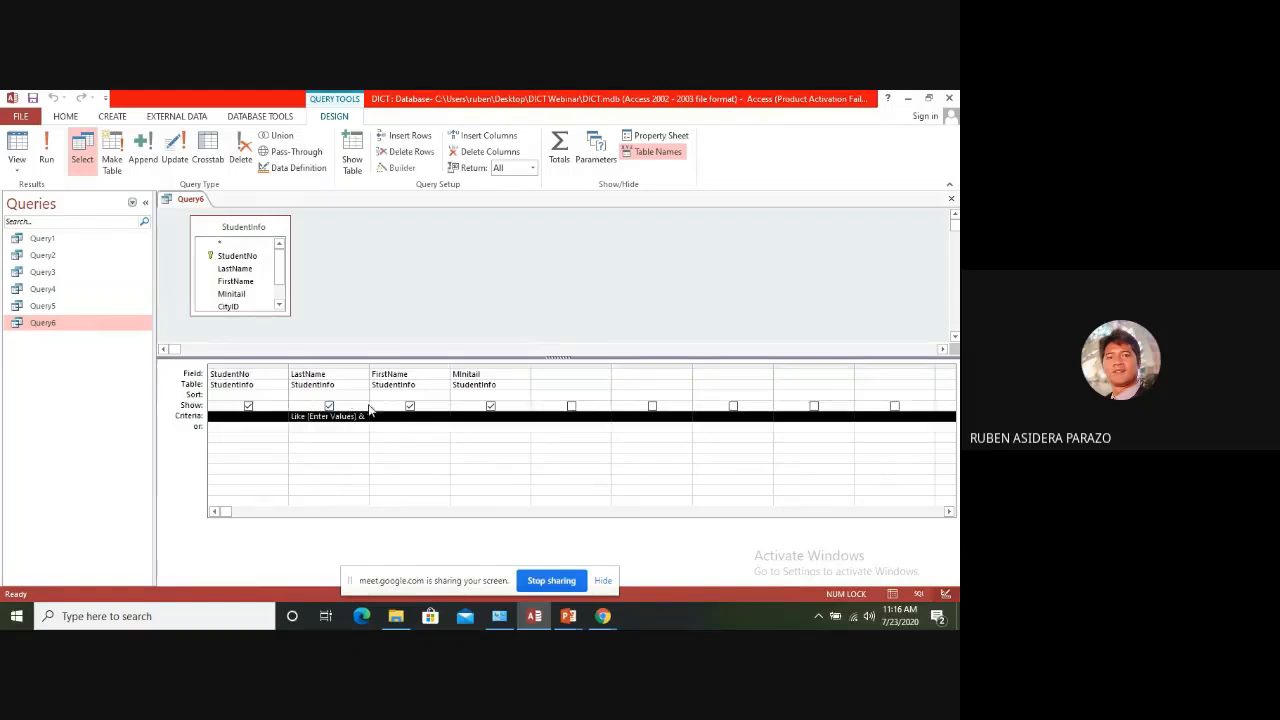
pyautogui.press('Delete')
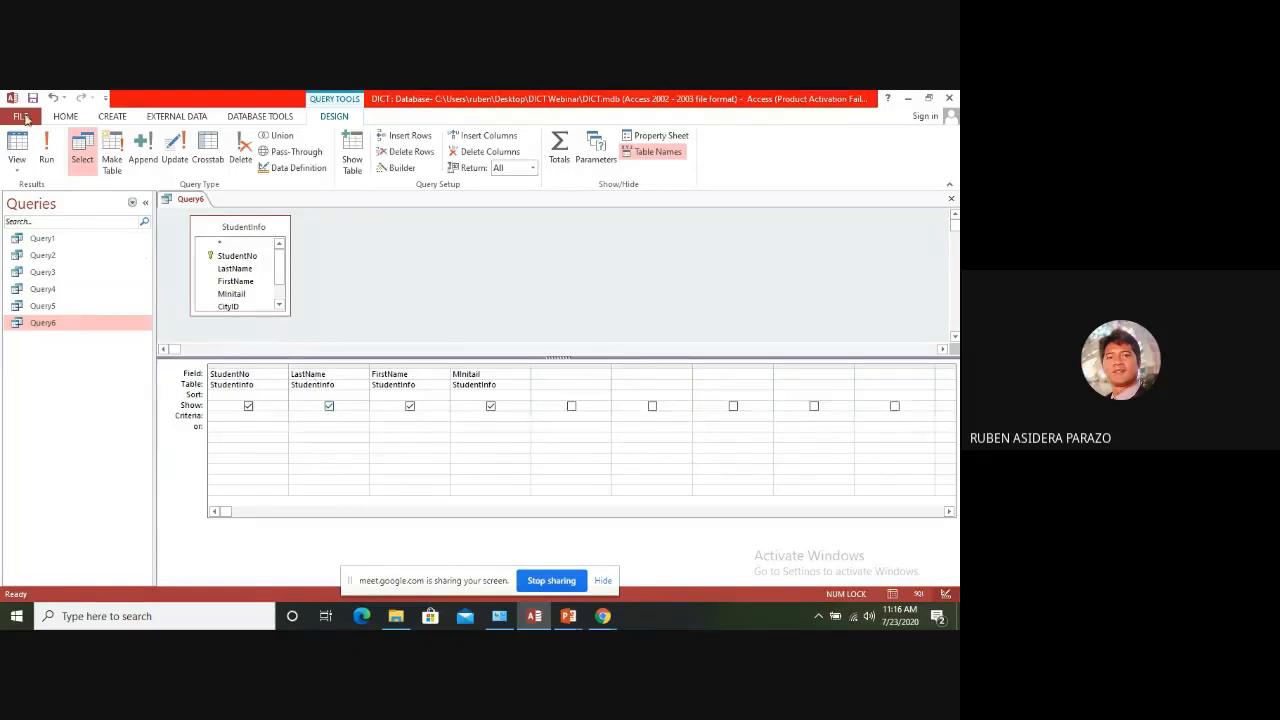
pyautogui.click(951, 200)
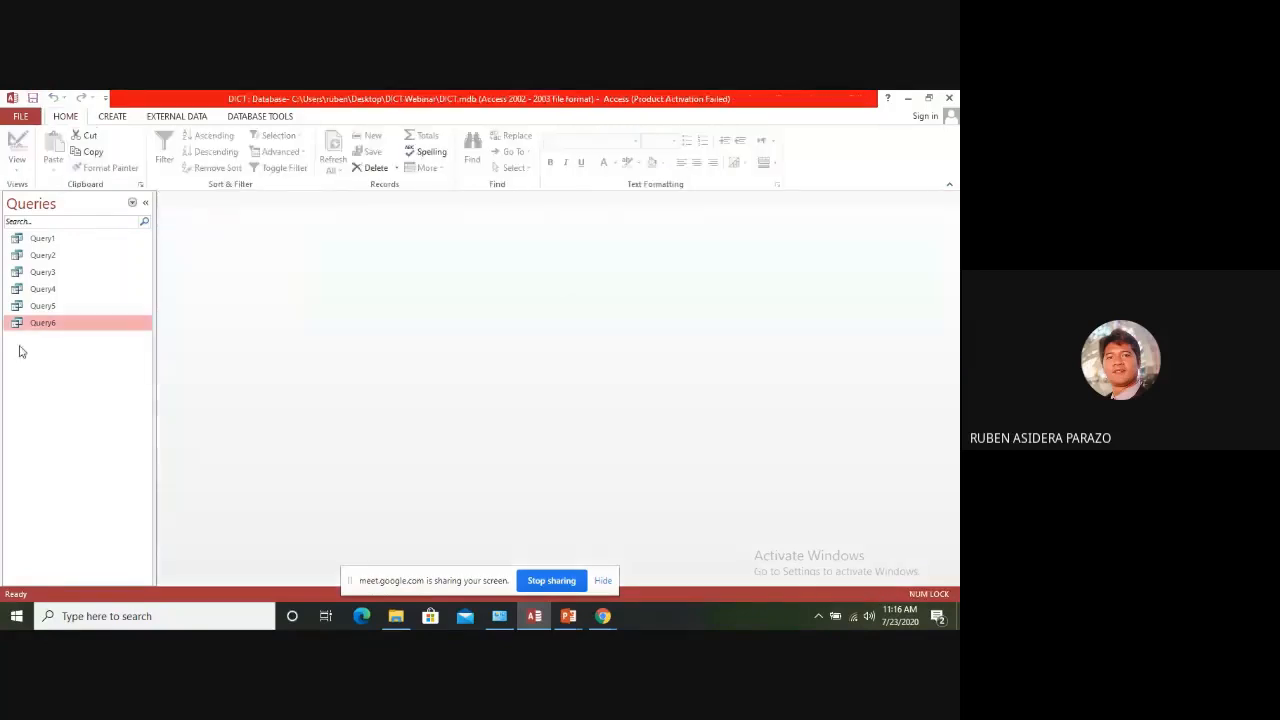
# List the database's forms, open the Query6 form to look through its student records, and close it
pyautogui.click(131, 204)
pyautogui.click(40, 378)
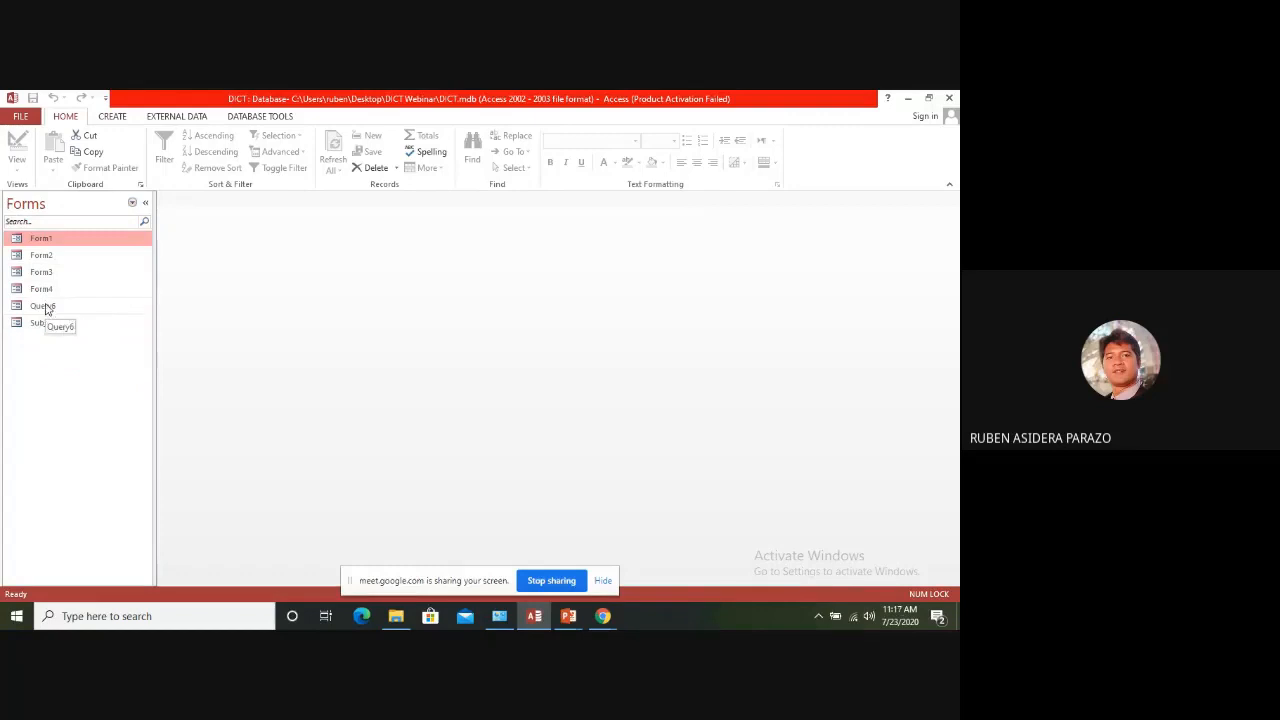
pyautogui.doubleClick(43, 306)
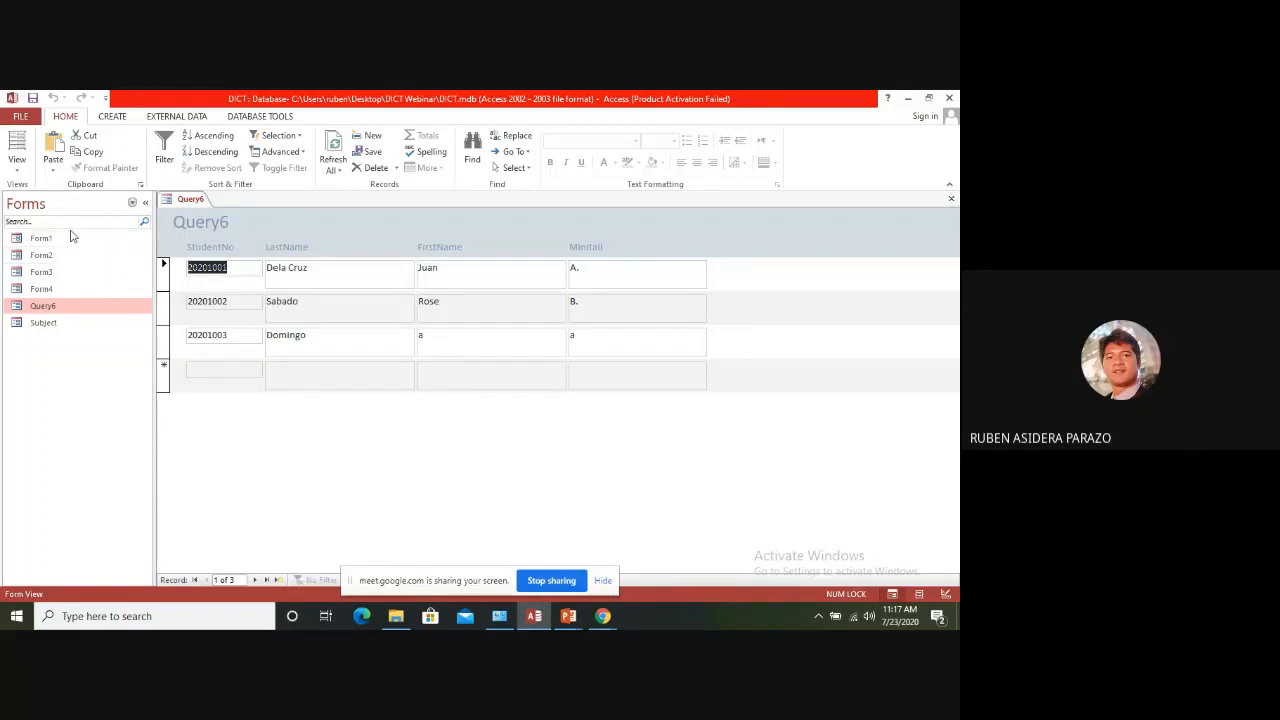
pyautogui.click(951, 198)
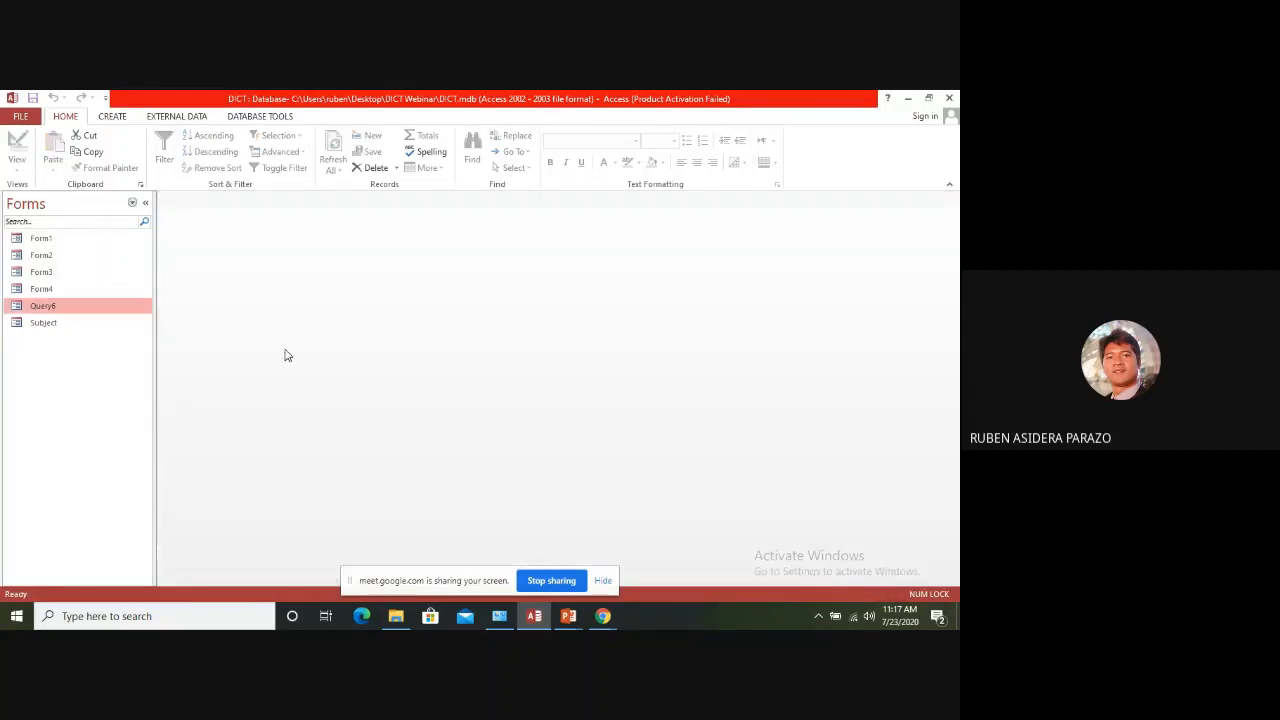
# Create a new blank form and switch it to Design View
pyautogui.click(36, 241)
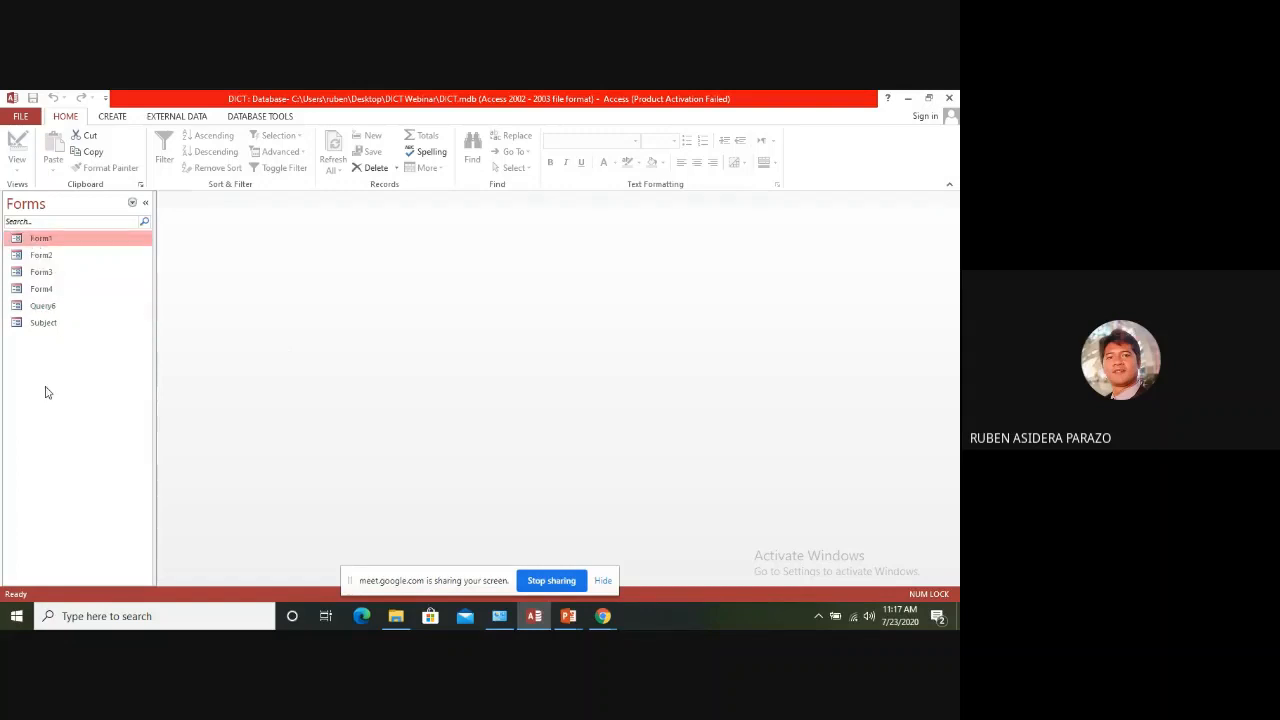
pyautogui.click(112, 120)
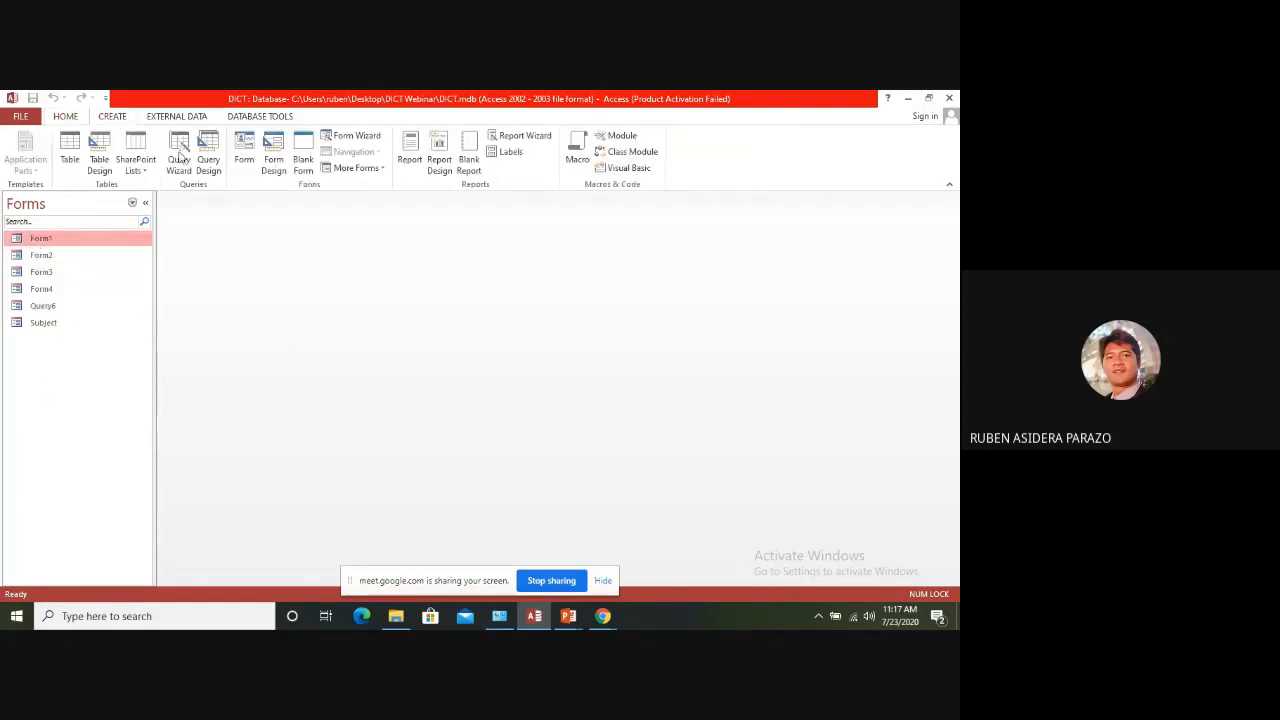
pyautogui.click(300, 160)
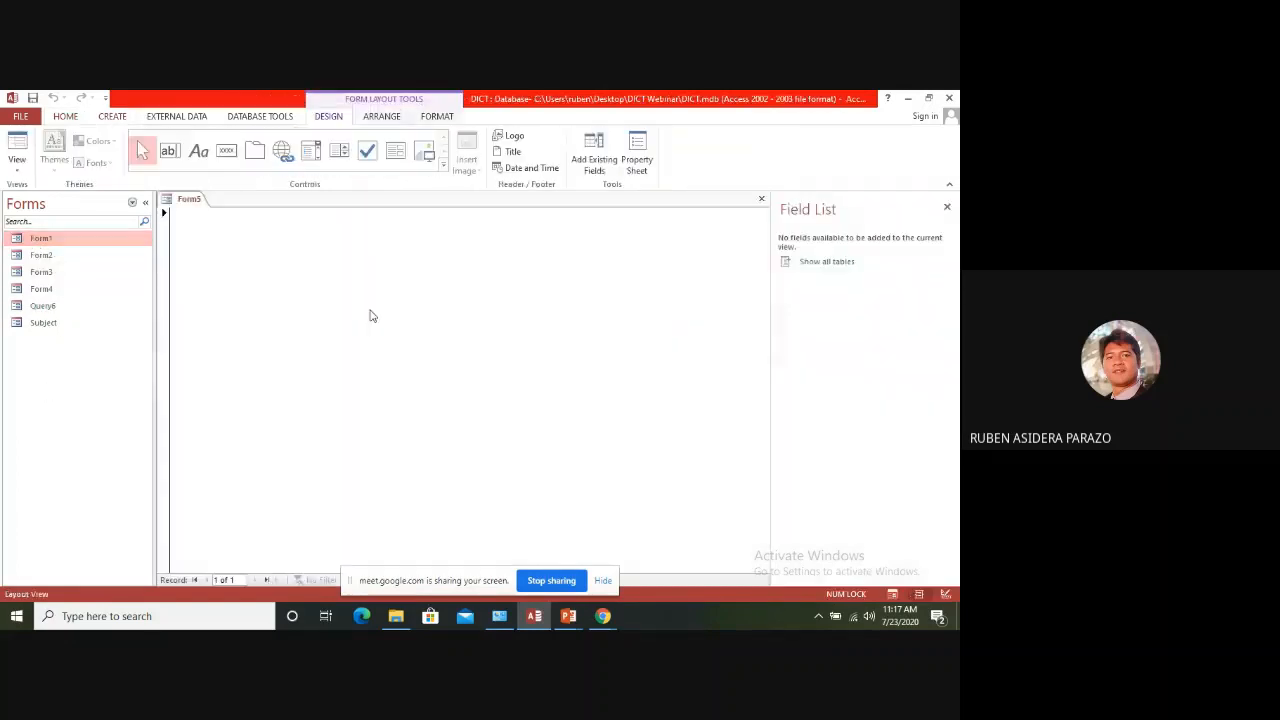
pyautogui.rightClick(210, 236)
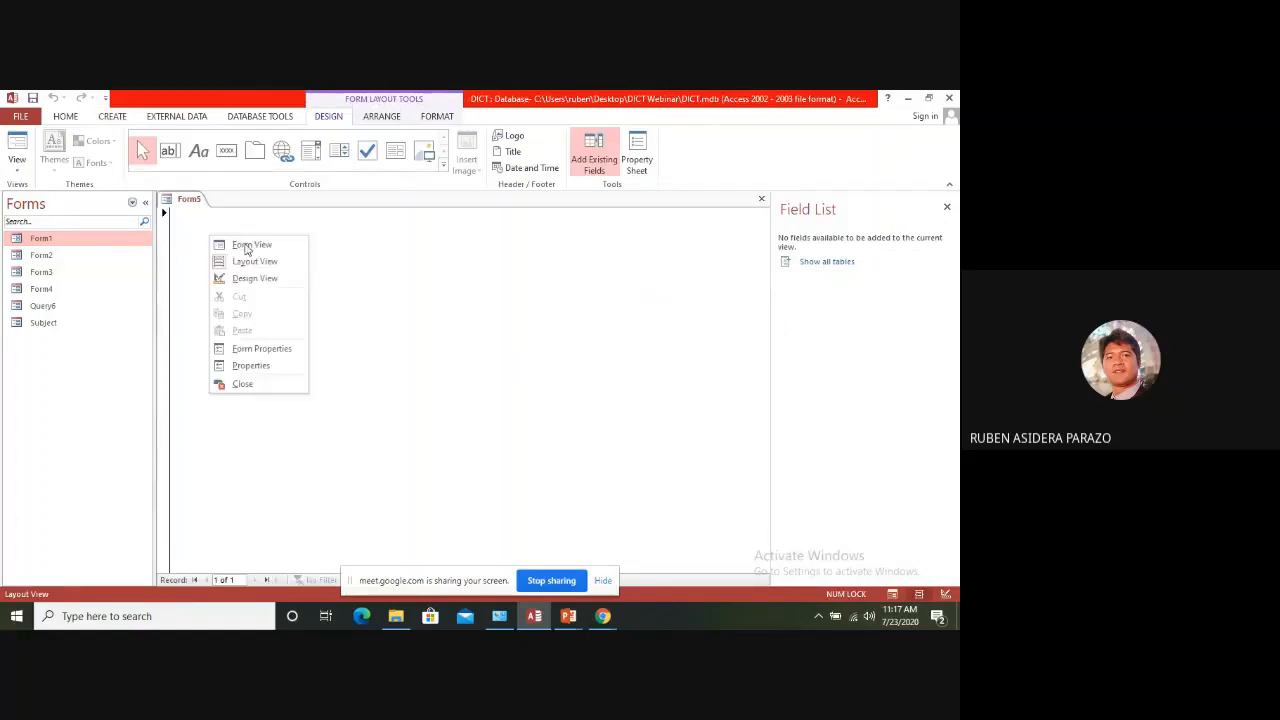
pyautogui.click(253, 278)
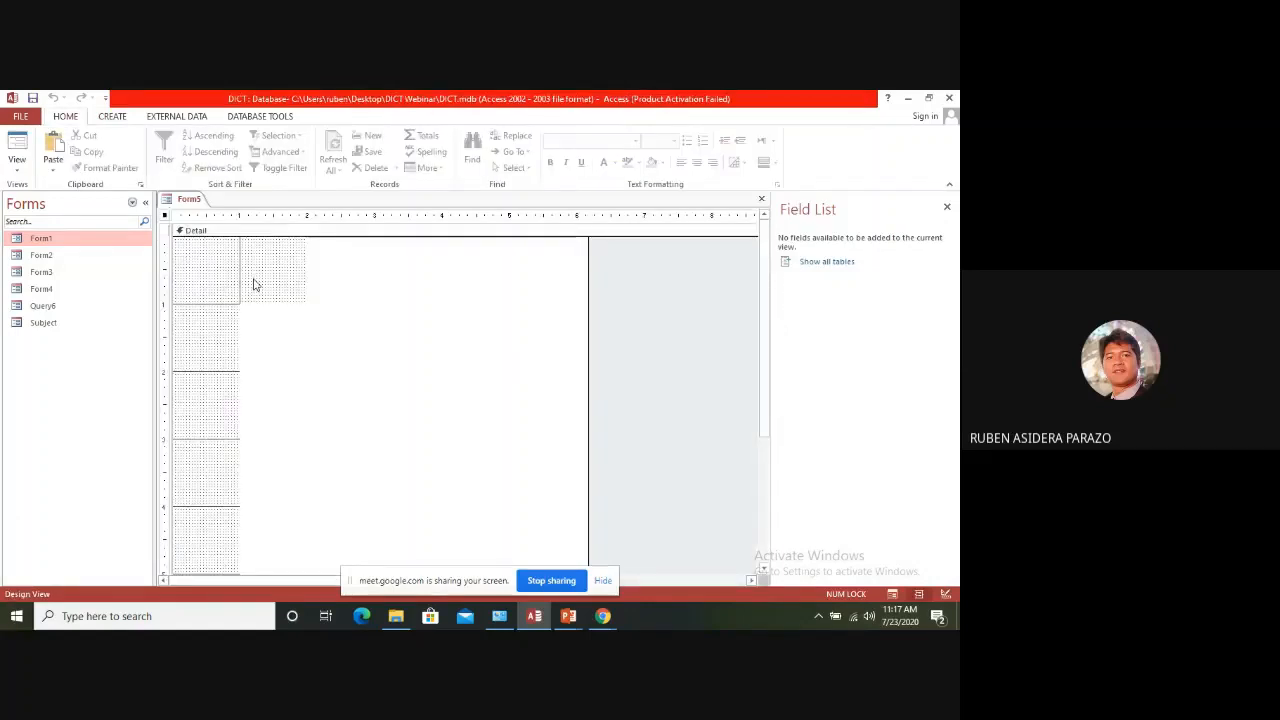
pyautogui.click(116, 118)
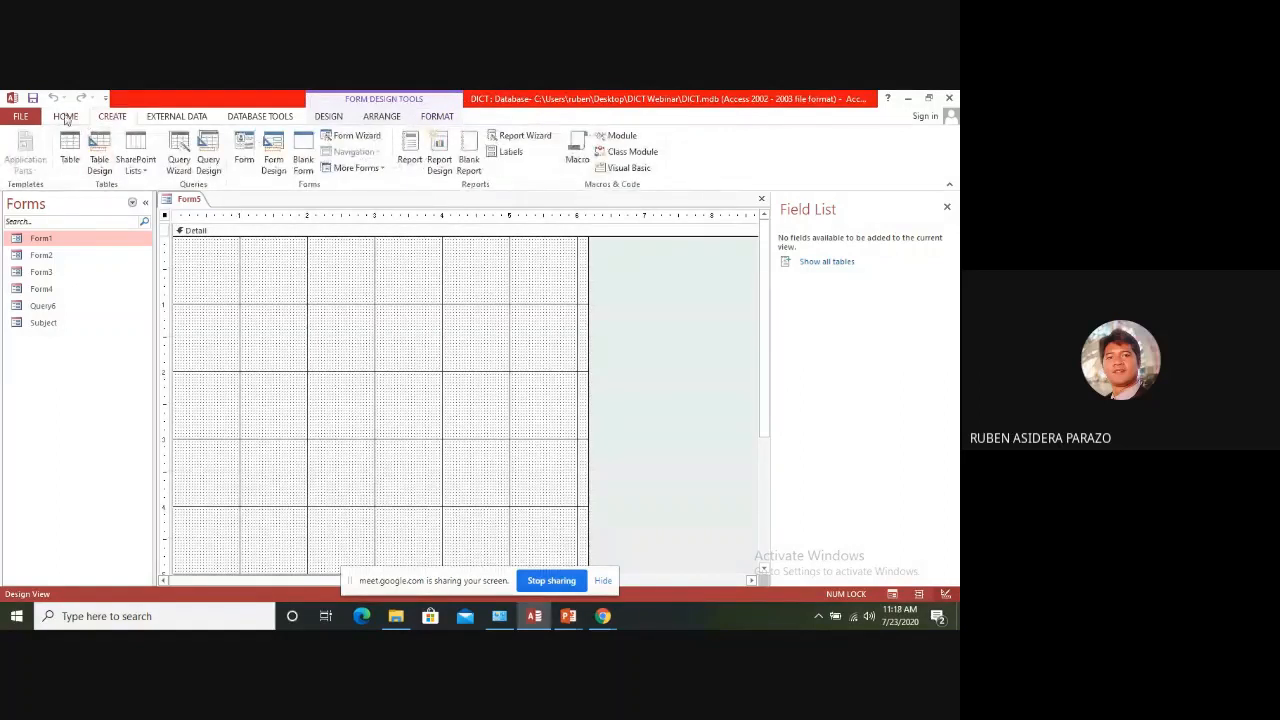
pyautogui.click(68, 117)
pyautogui.click(267, 255)
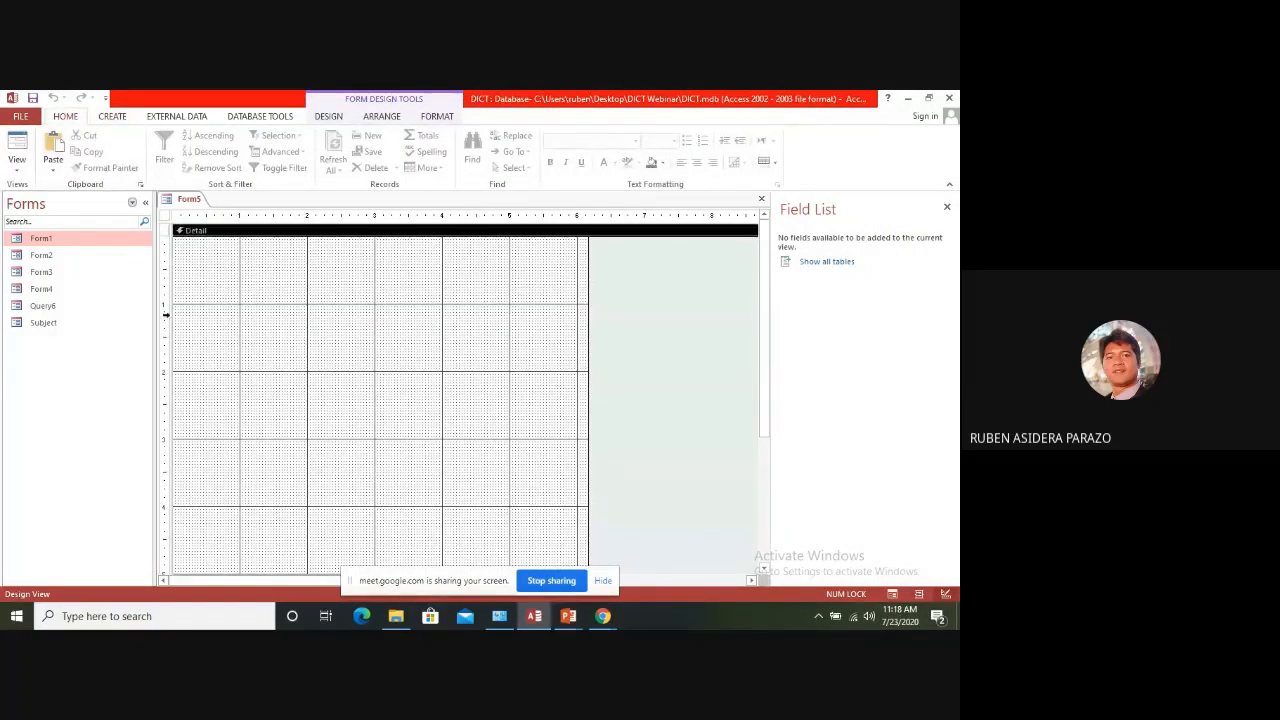
pyautogui.rightClick(310, 297)
pyautogui.click(210, 284)
pyautogui.click(258, 118)
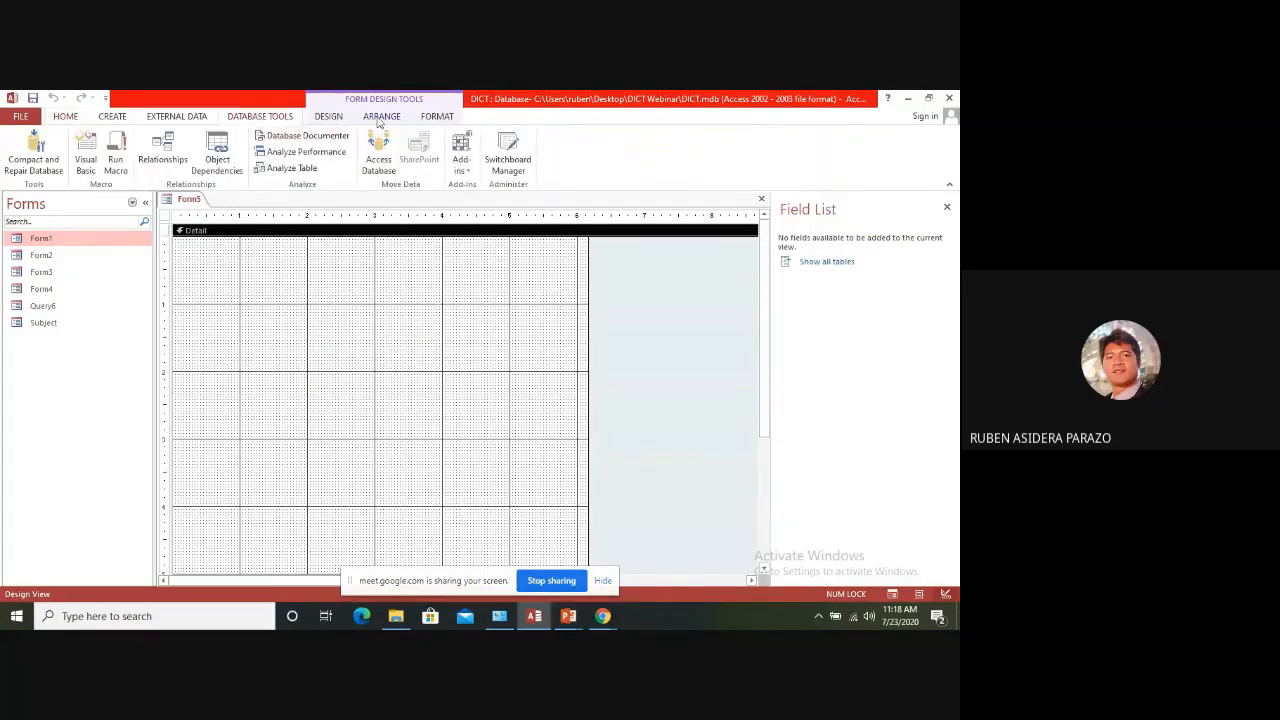
# Draw a command button from about 1 to 3 on the horizontal ruler in the form's Detail section, cancelling its wizard
pyautogui.click(334, 117)
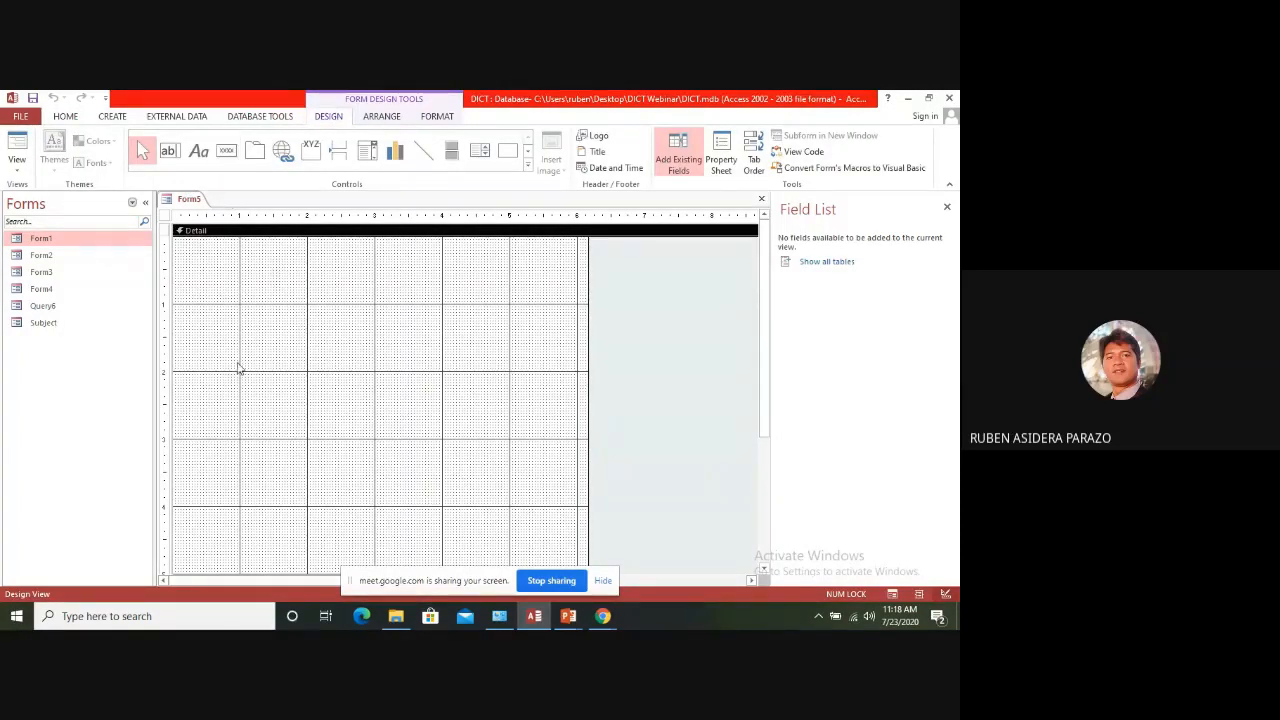
pyautogui.click(227, 153)
pyautogui.moveTo(234, 309); pyautogui.dragTo(375, 348)
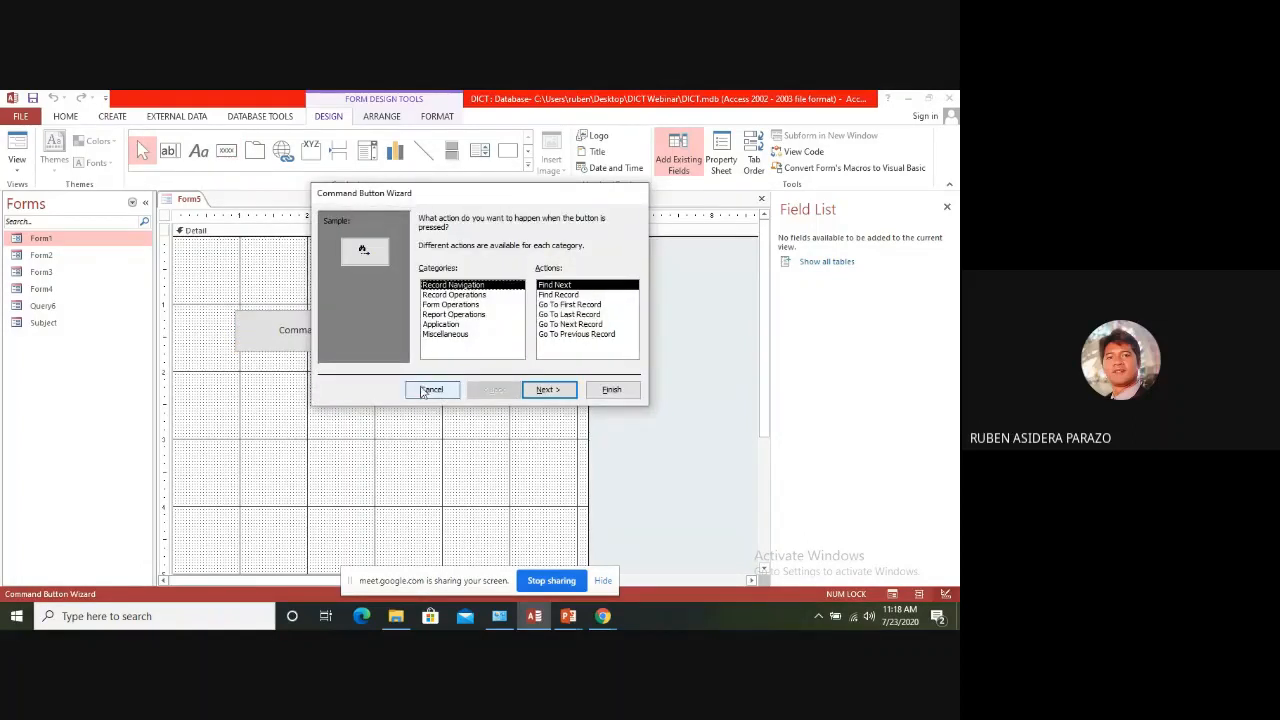
pyautogui.click(431, 391)
pyautogui.click(343, 299)
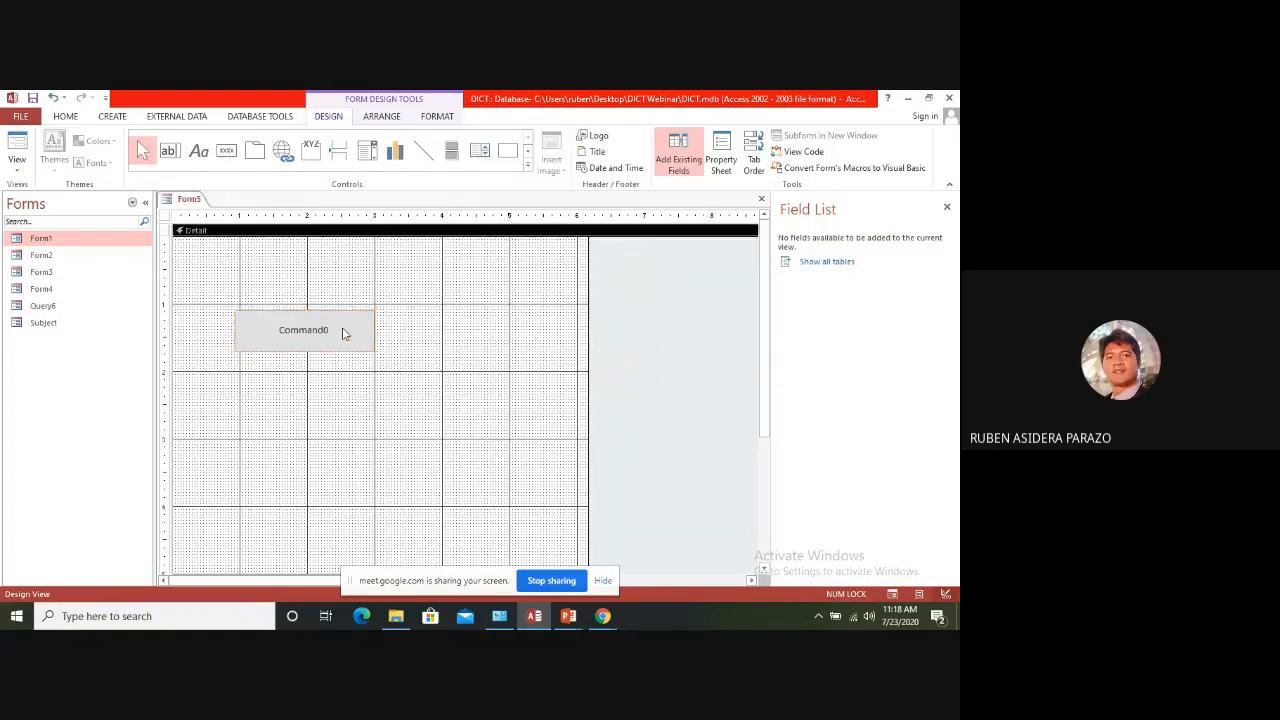
pyautogui.click(342, 327)
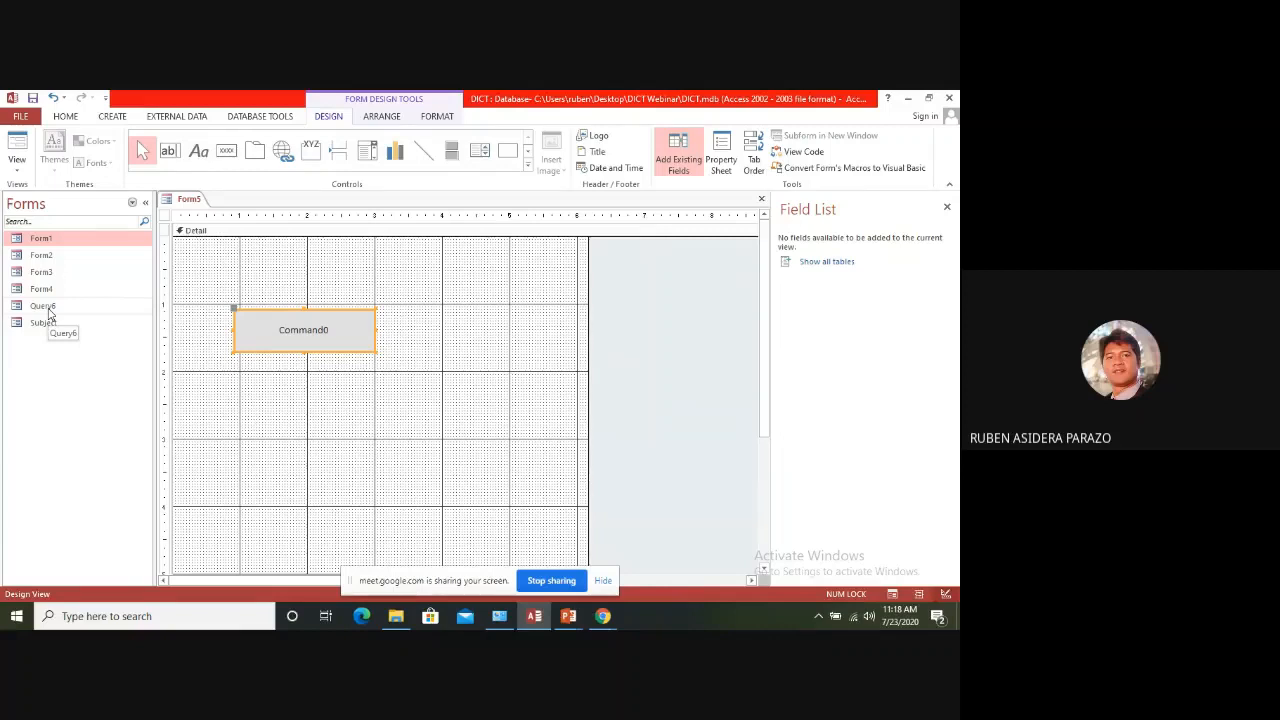
# Close the field list and the new form, saving the form as Form5
pyautogui.click(946, 207)
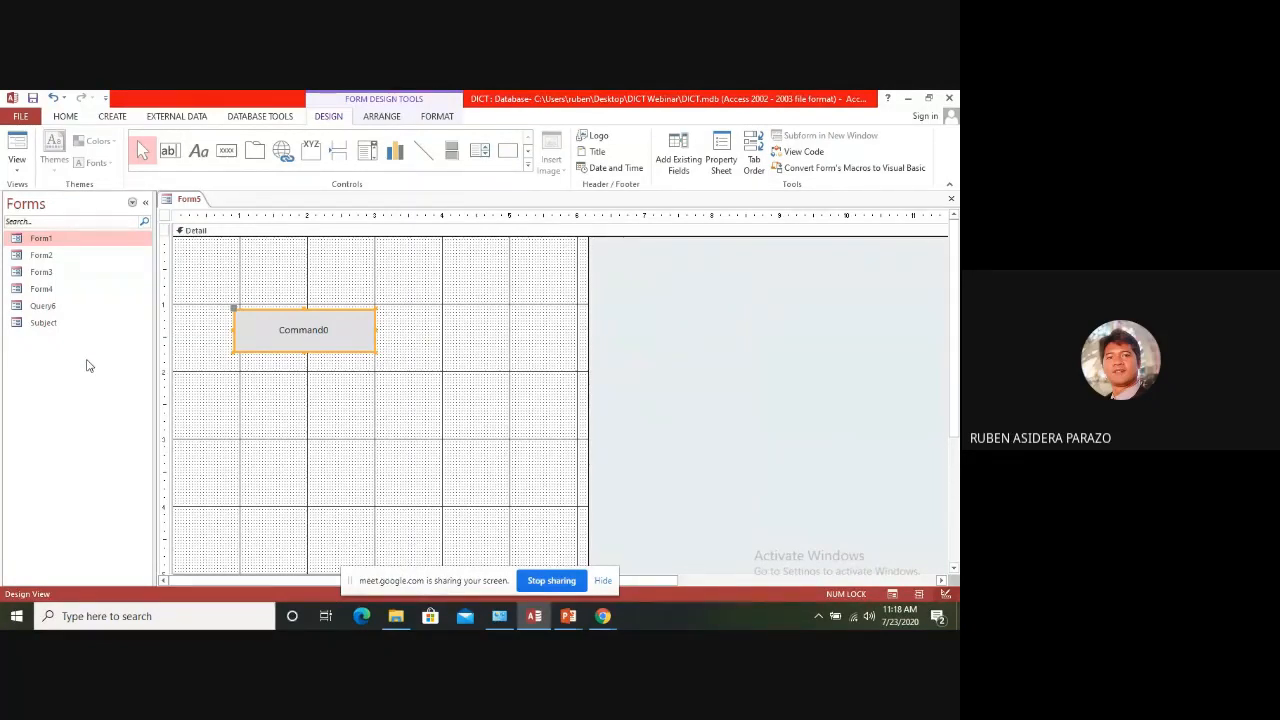
pyautogui.click(951, 199)
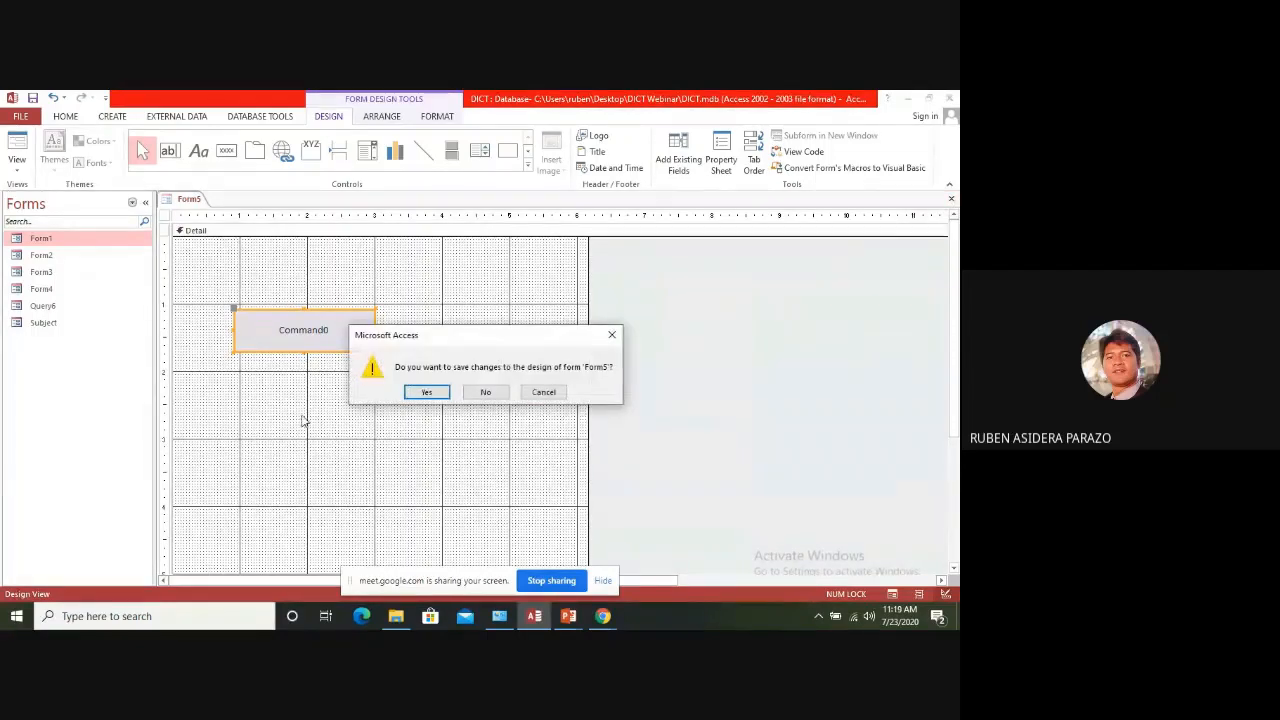
pyautogui.click(434, 394)
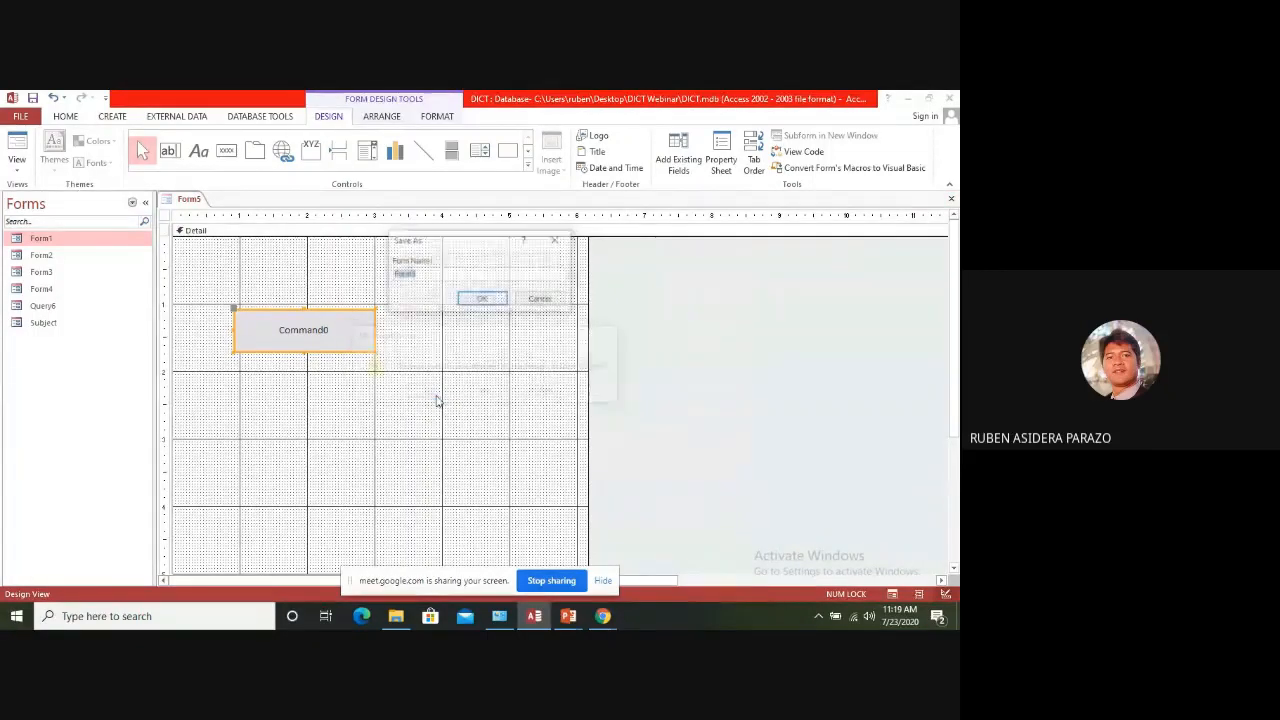
pyautogui.click(492, 298)
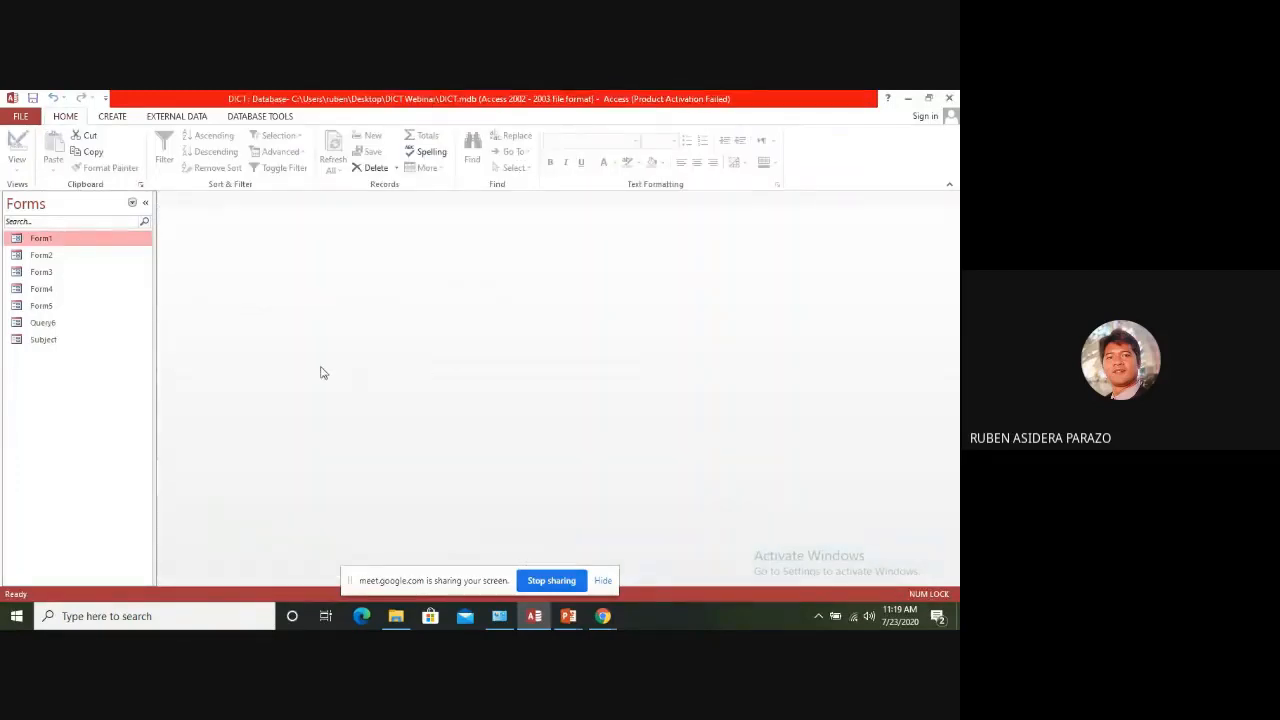
# Start the Report Wizard for a new report based on Query6 and include all of the query's fields
pyautogui.click(133, 205)
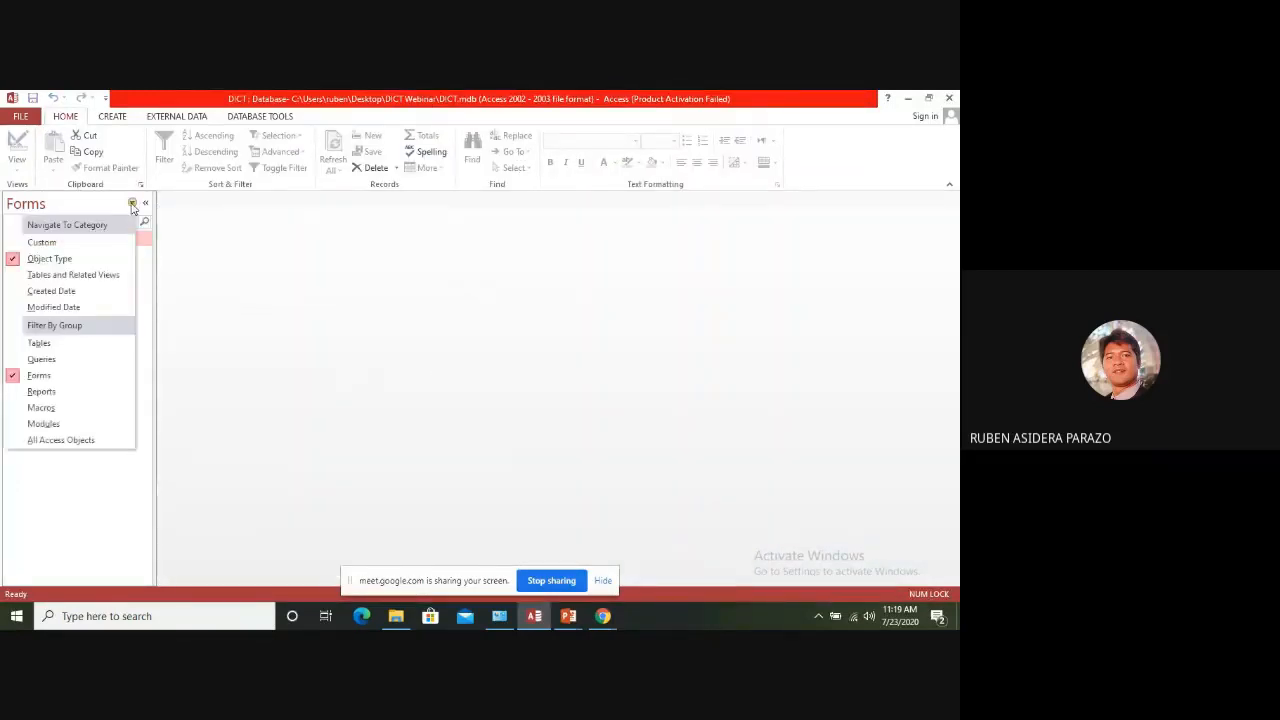
pyautogui.click(114, 118)
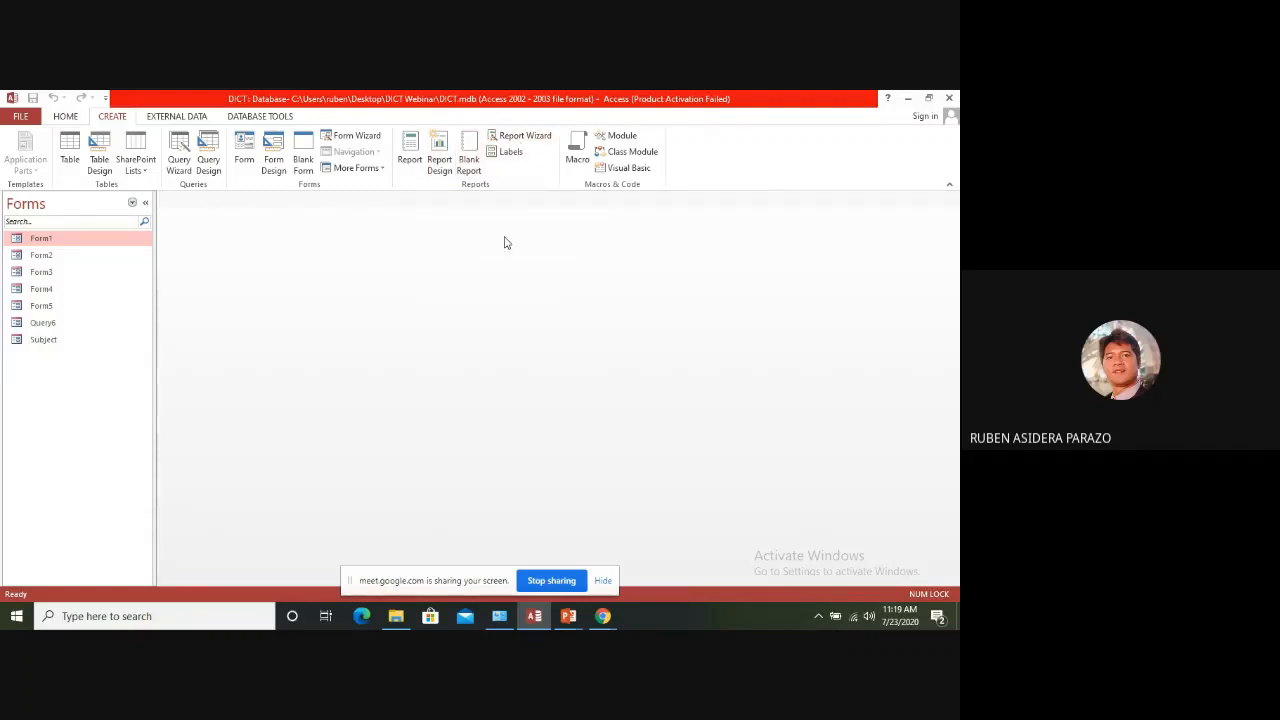
pyautogui.click(522, 135)
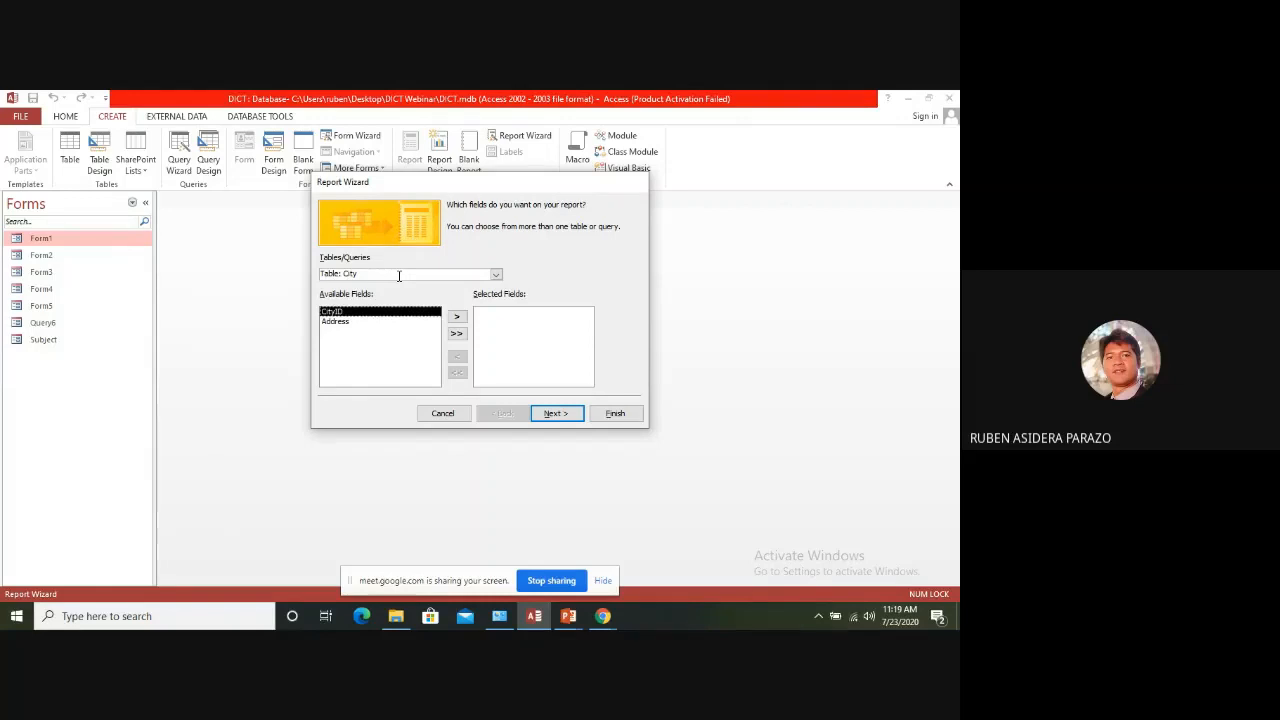
pyautogui.click(495, 273)
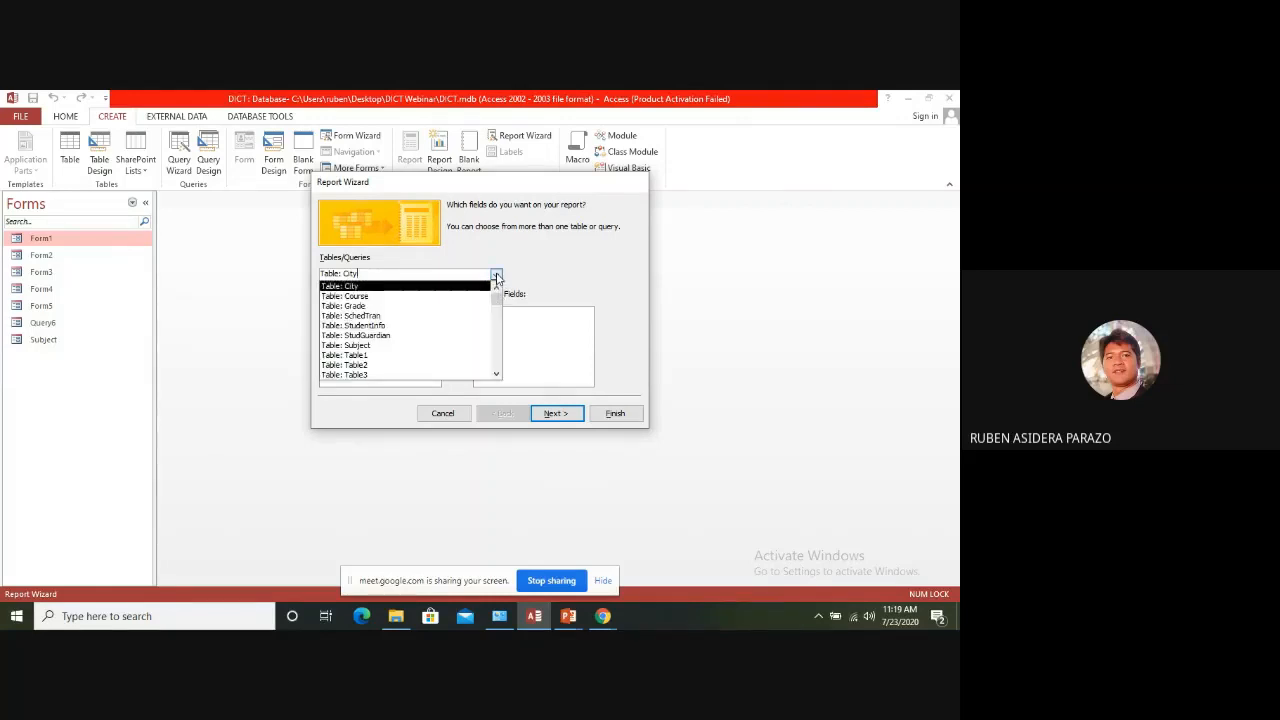
pyautogui.moveTo(495, 313); pyautogui.dragTo(497, 354)
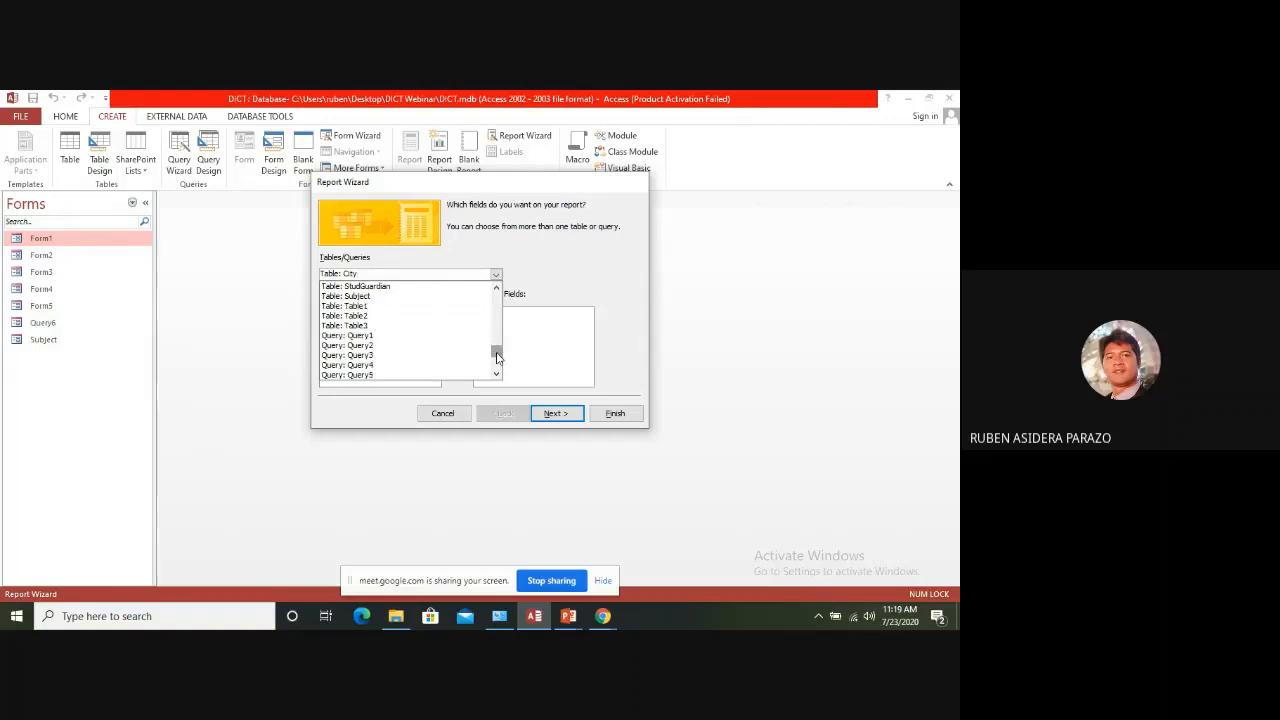
pyautogui.click(496, 376)
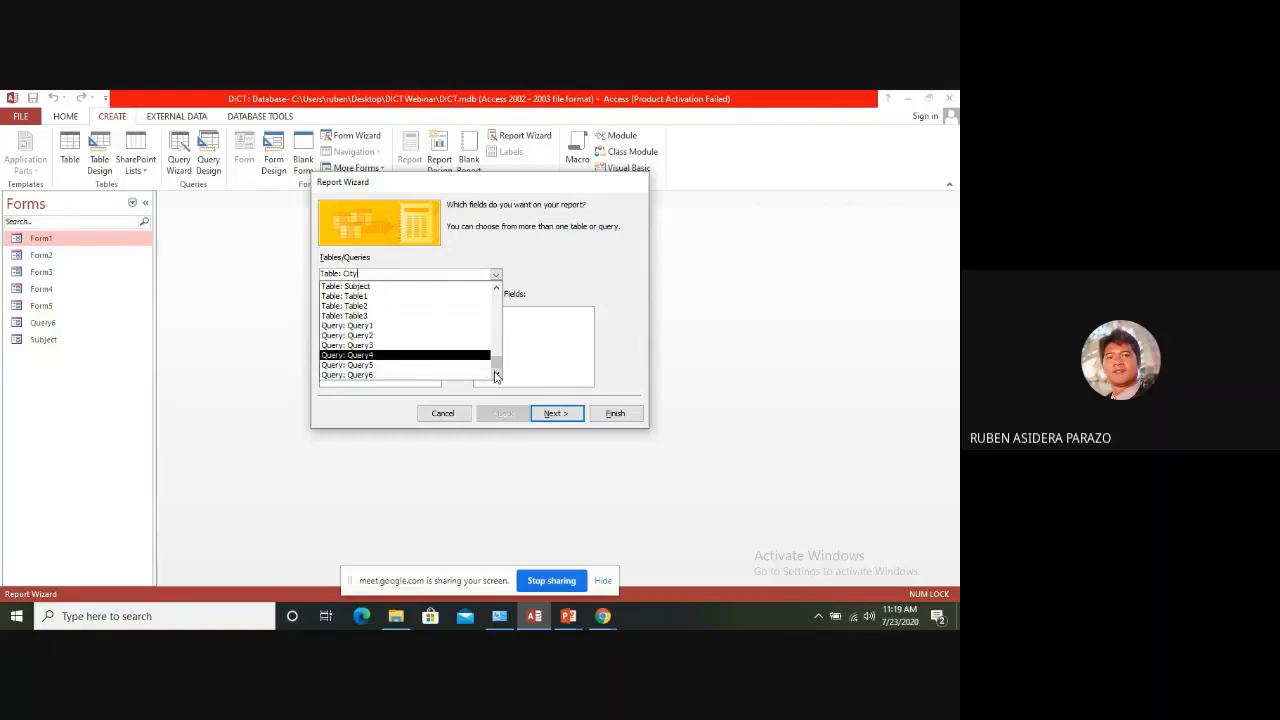
pyautogui.click(402, 376)
pyautogui.click(456, 333)
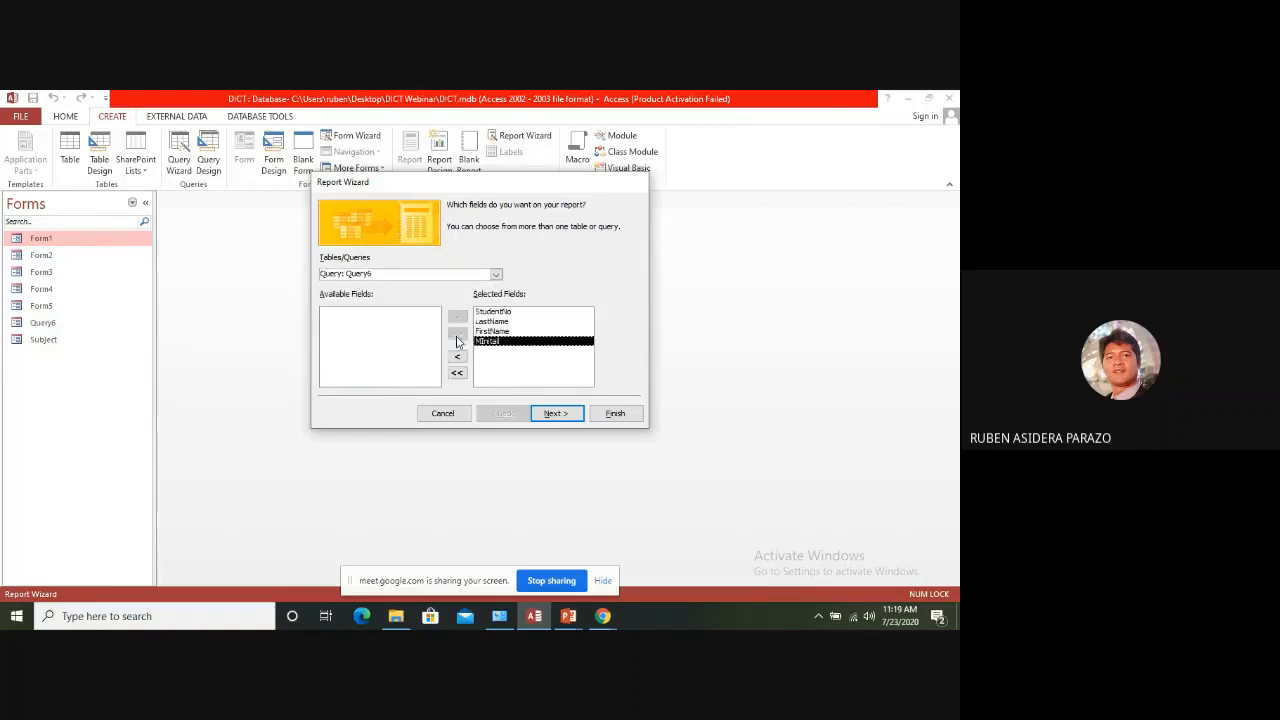
pyautogui.click(556, 413)
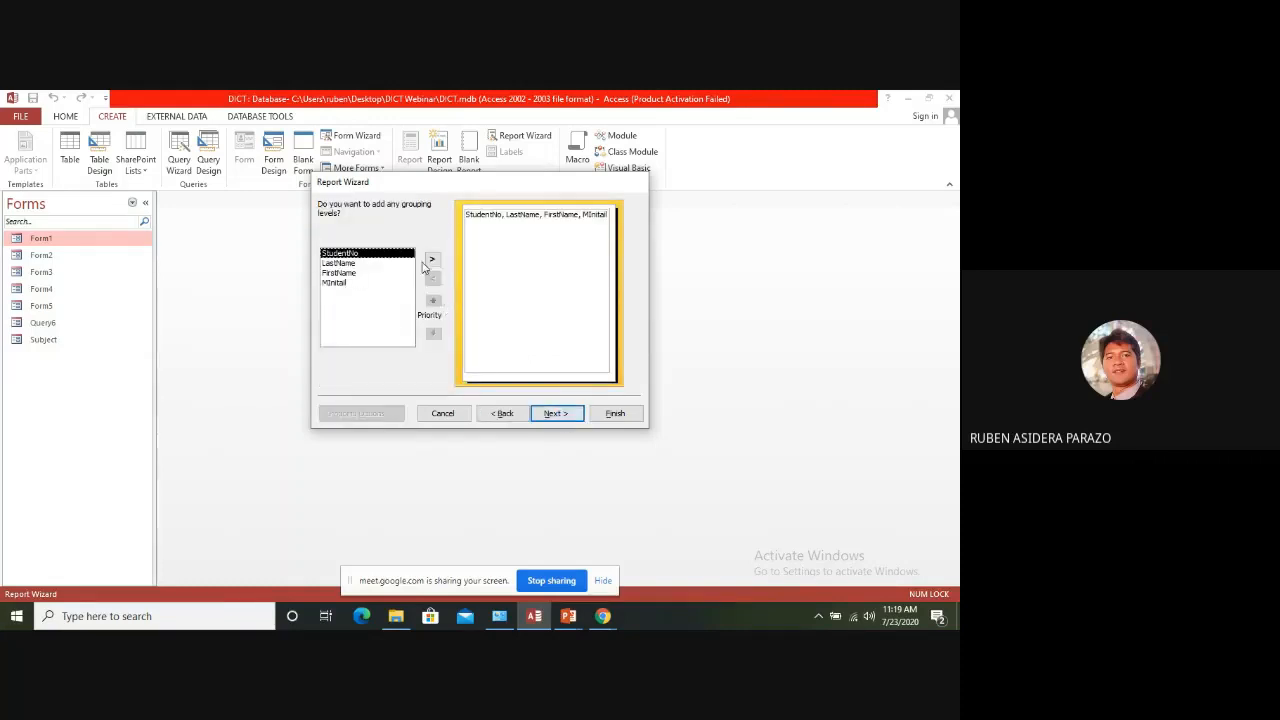
# Try StudentNo as a grouping level, remove it and continue the report without grouping
pyautogui.click(432, 261)
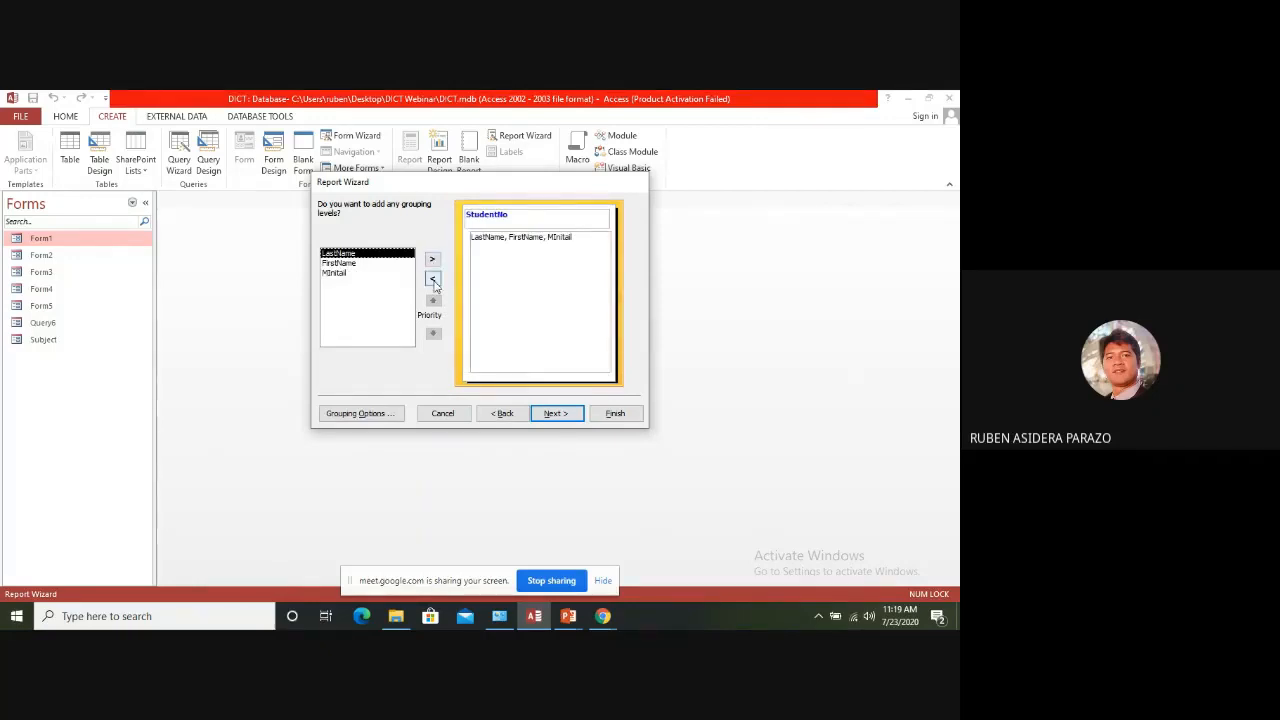
pyautogui.click(432, 278)
pyautogui.click(556, 413)
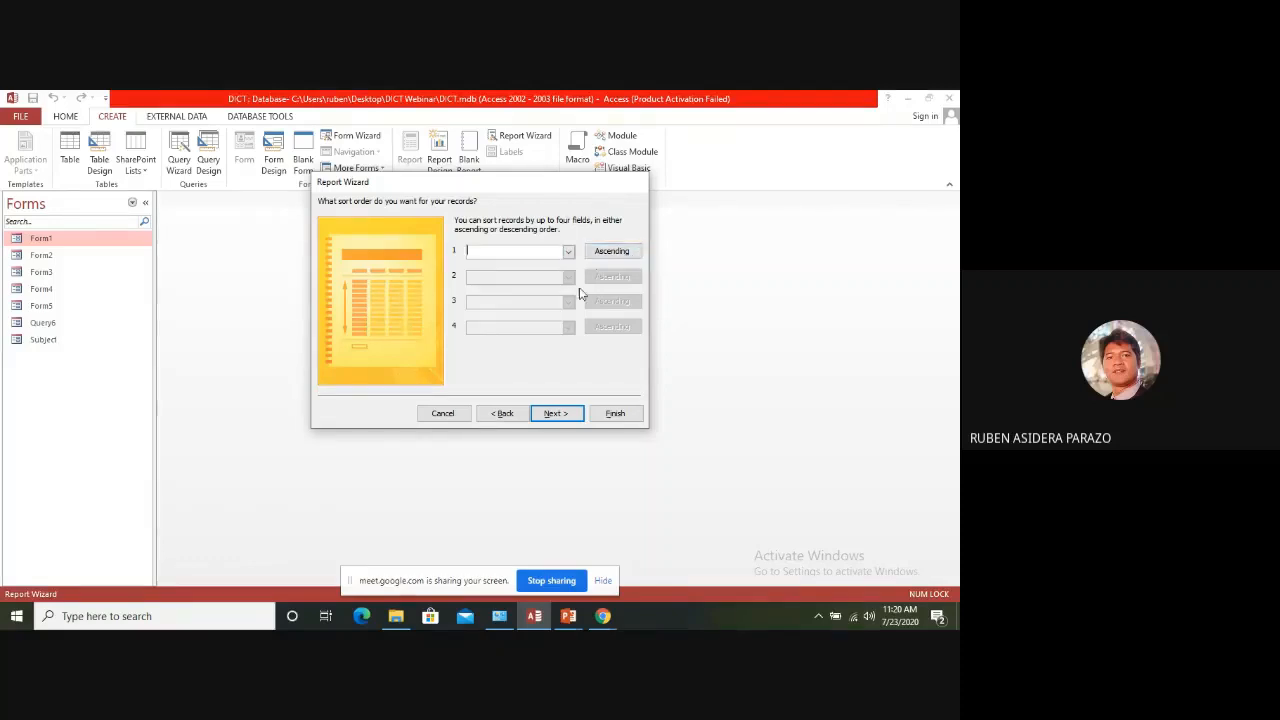
# Sort the report's records by LastName in ascending order and continue to the layout options
pyautogui.click(568, 253)
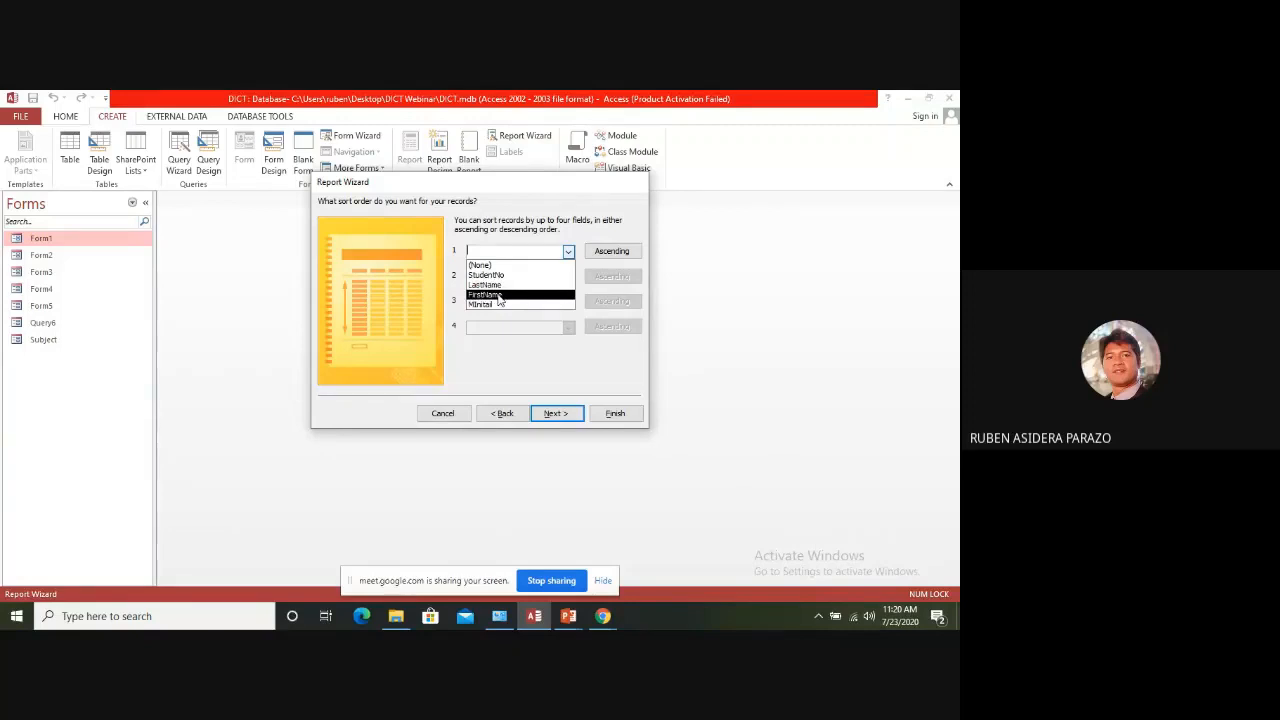
pyautogui.click(511, 207)
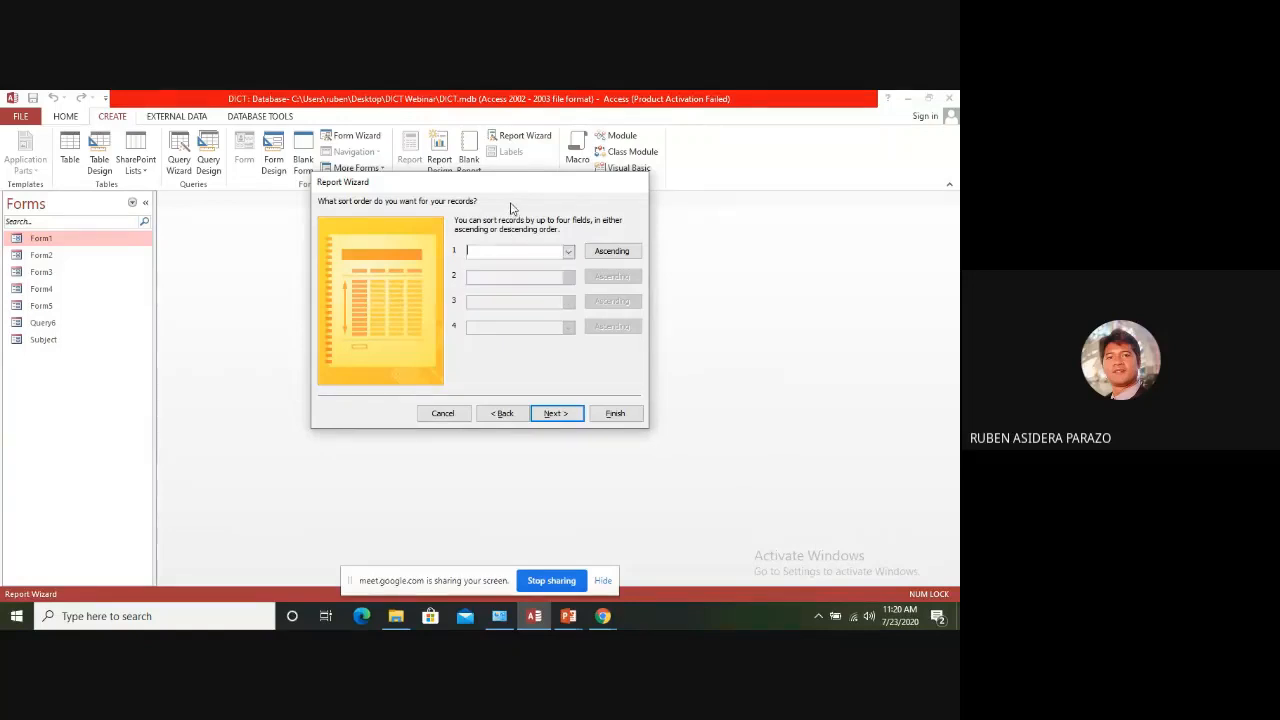
pyautogui.click(568, 252)
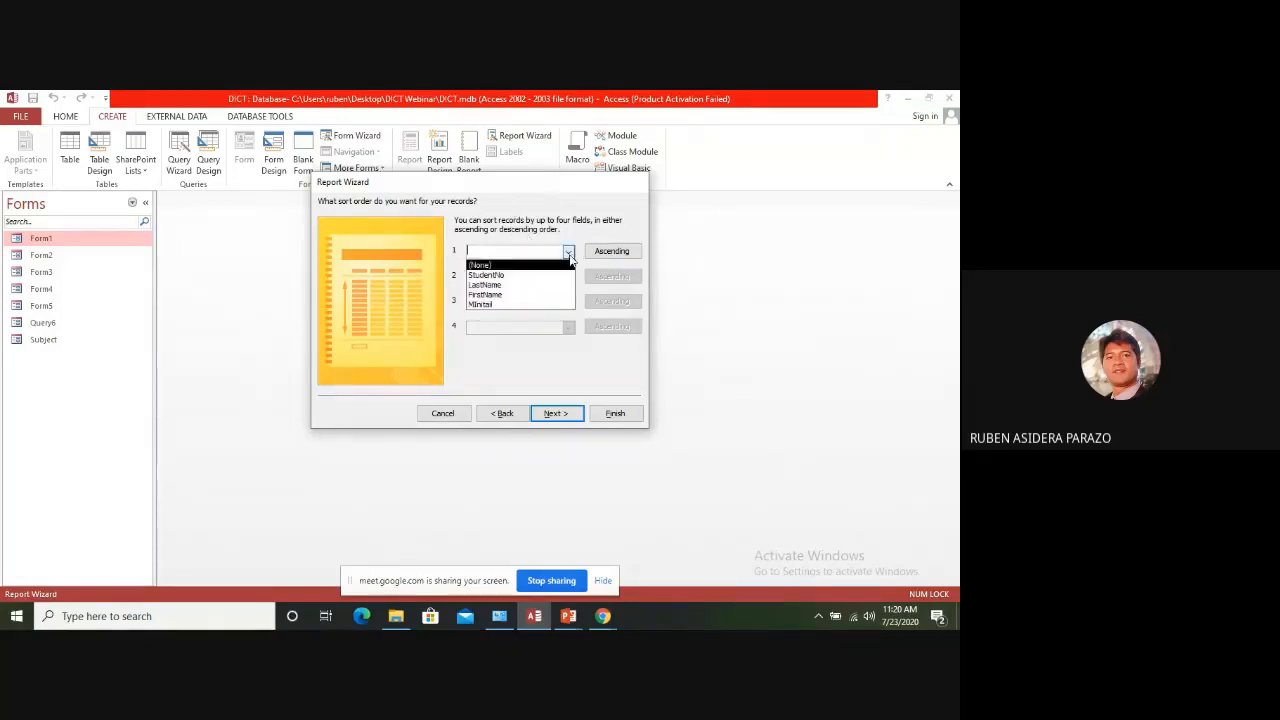
pyautogui.click(511, 286)
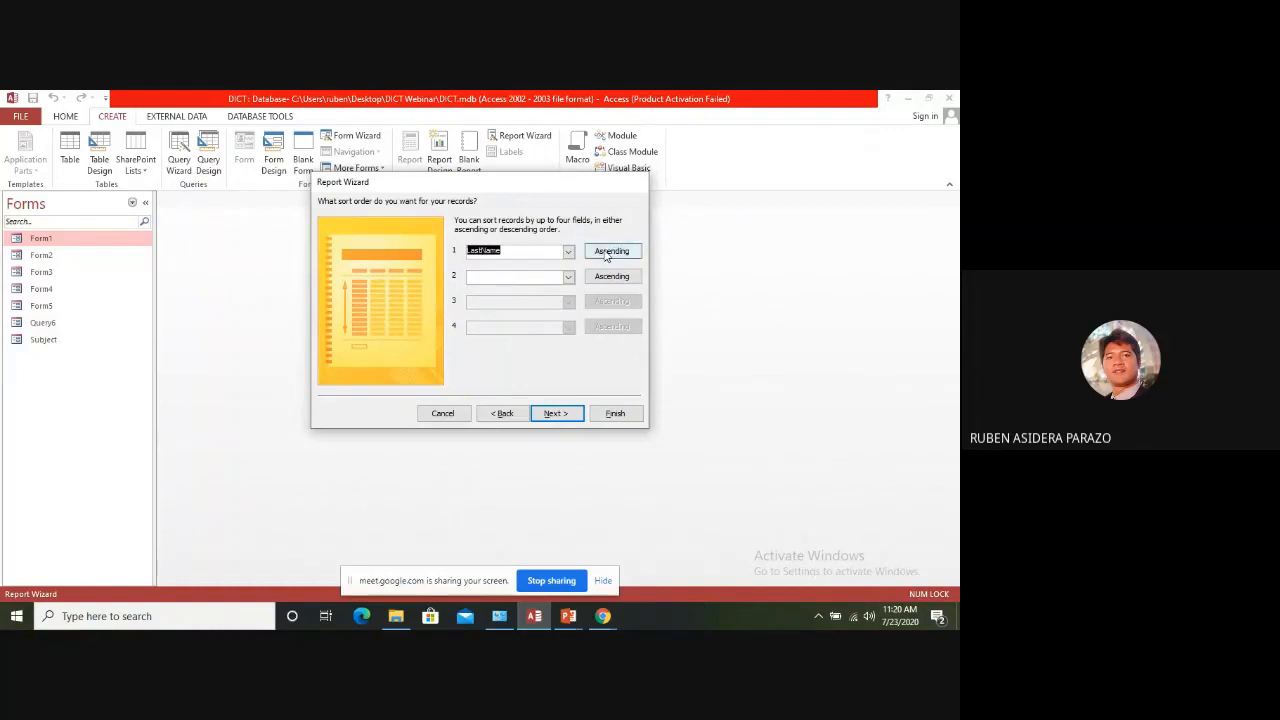
pyautogui.click(553, 412)
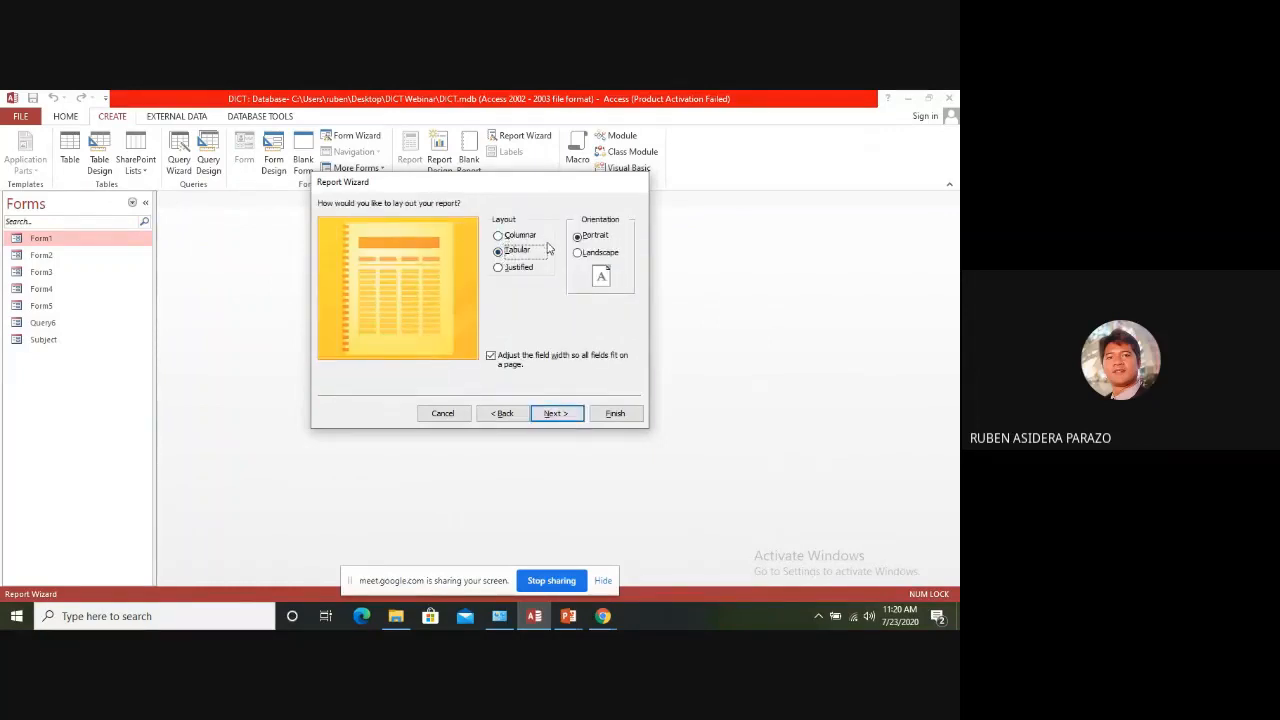
# Try the Columnar and Justified layouts, keep Tabular in Portrait, and finish the report to inspect its print preview
pyautogui.click(514, 240)
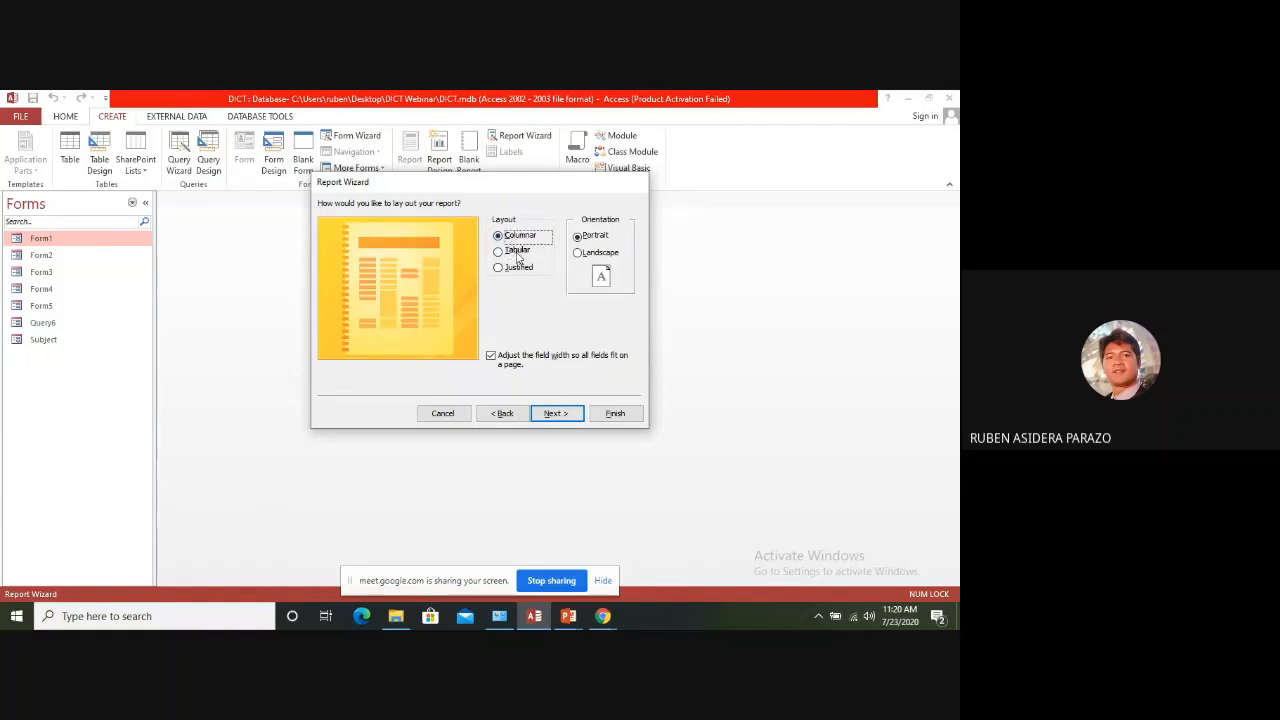
pyautogui.click(518, 250)
pyautogui.click(516, 272)
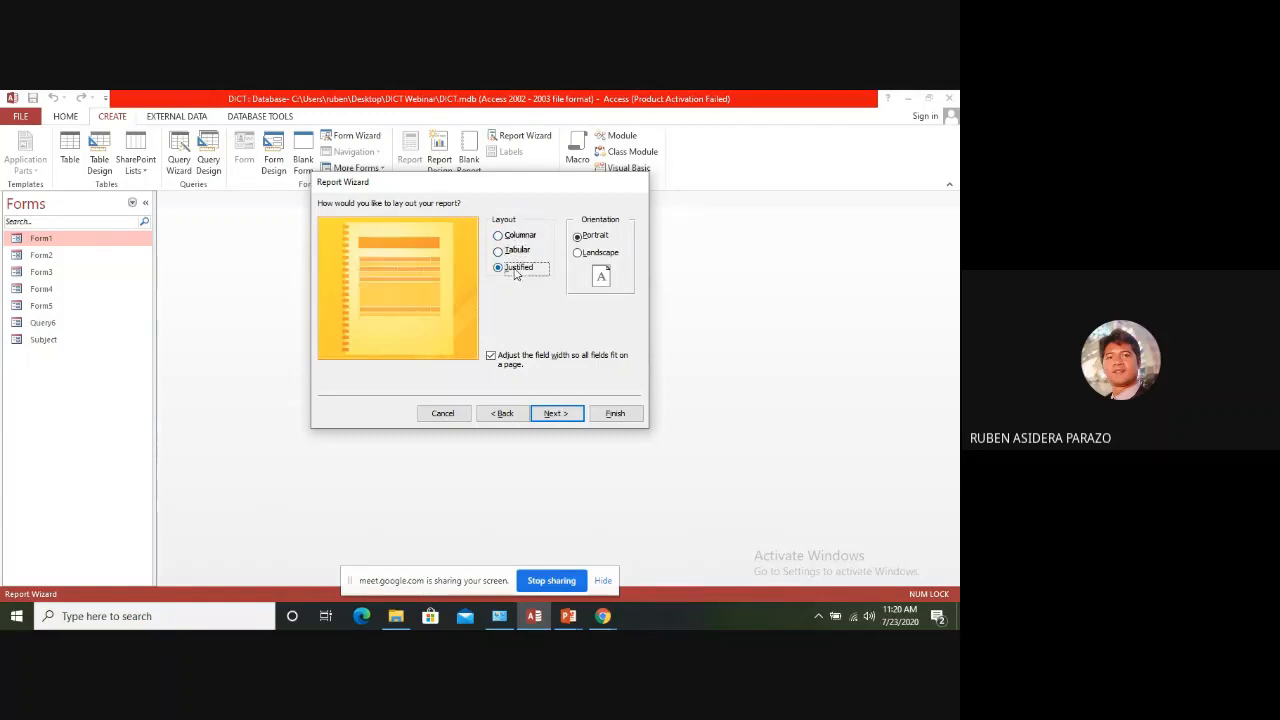
pyautogui.click(502, 254)
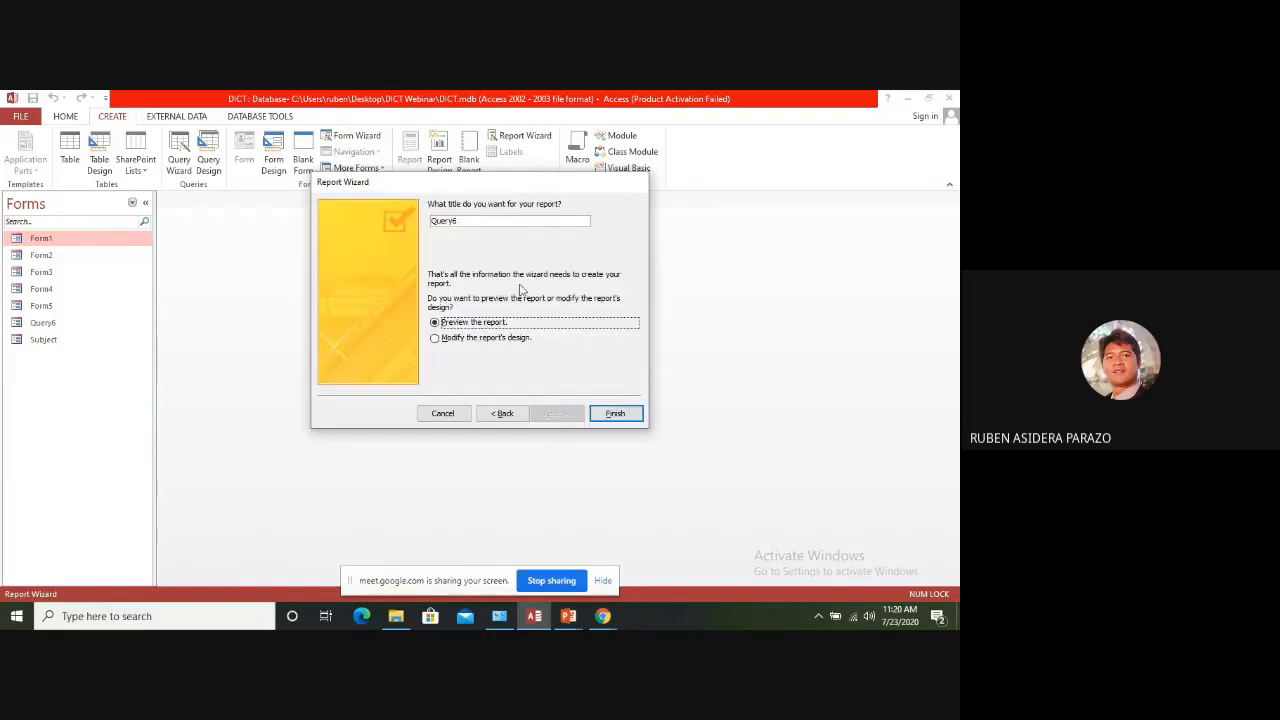
pyautogui.click(614, 413)
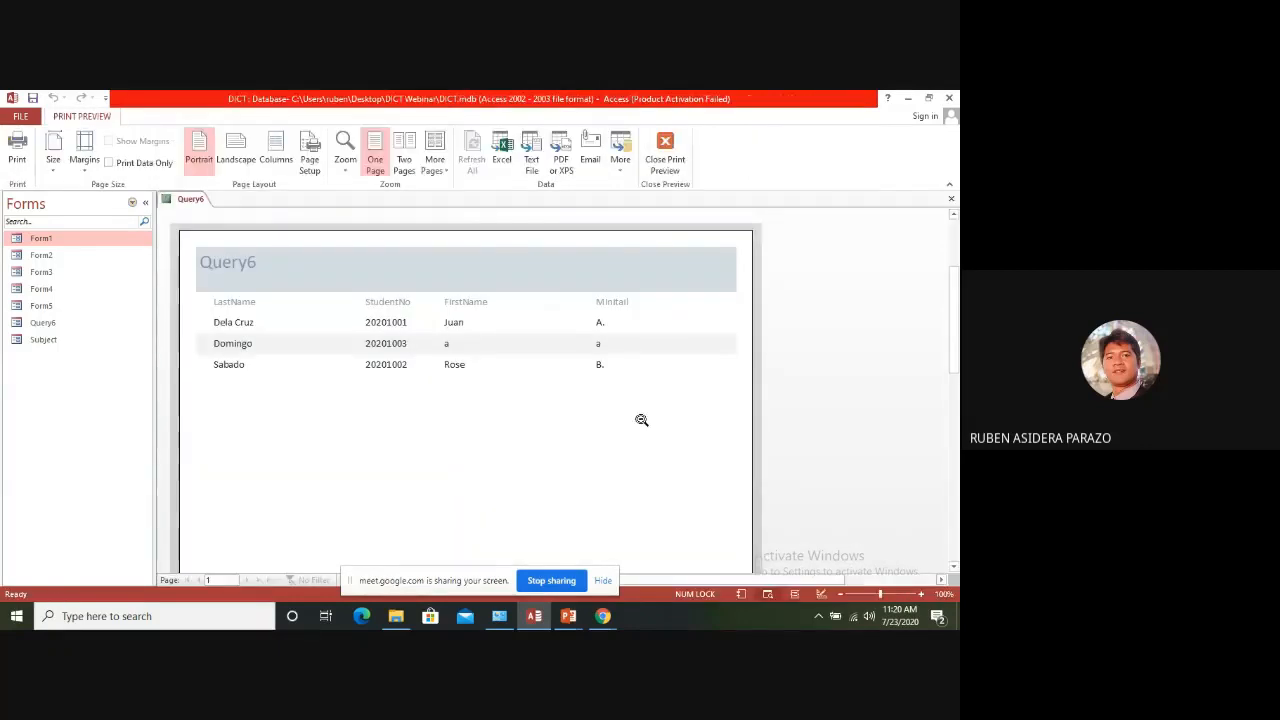
pyautogui.scroll(-1, 500, 430)
pyautogui.click(437, 410)
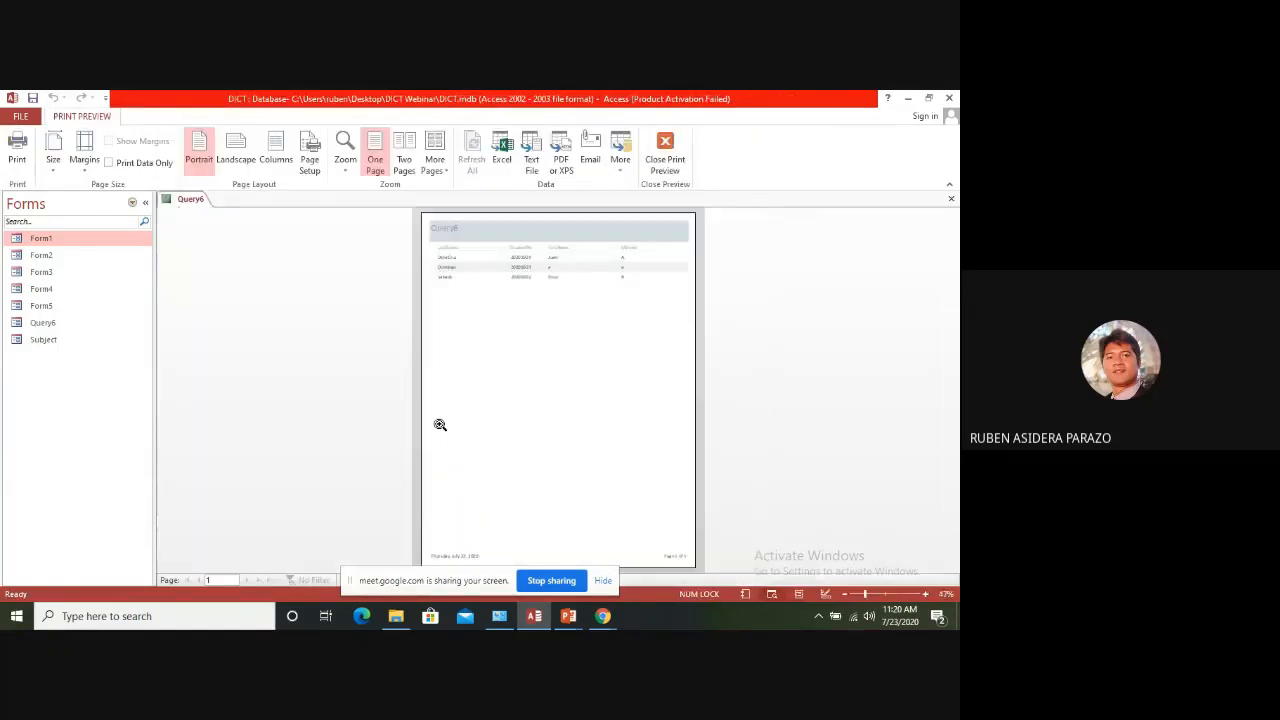
pyautogui.click(523, 347)
pyautogui.scroll(3, 490, 310)
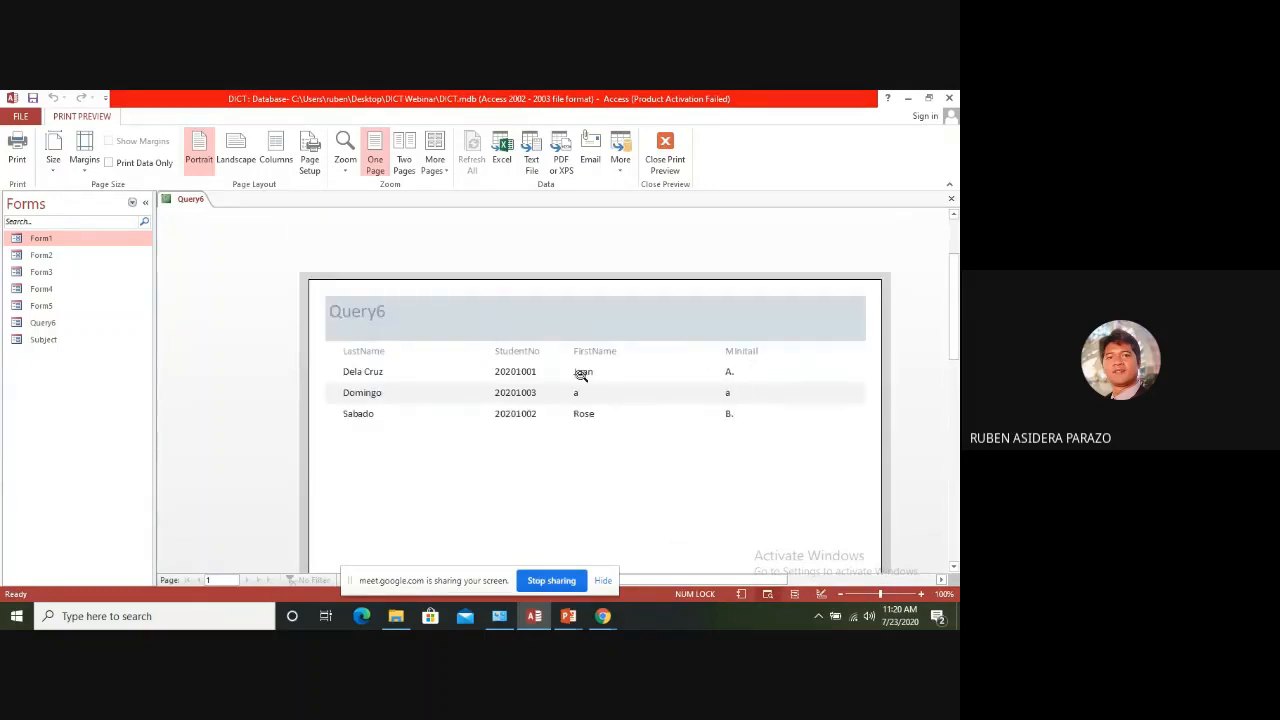
# Switch the report to Design View and widen the title label in the Report Header to about 4 inches
pyautogui.rightClick(362, 311)
pyautogui.click(415, 349)
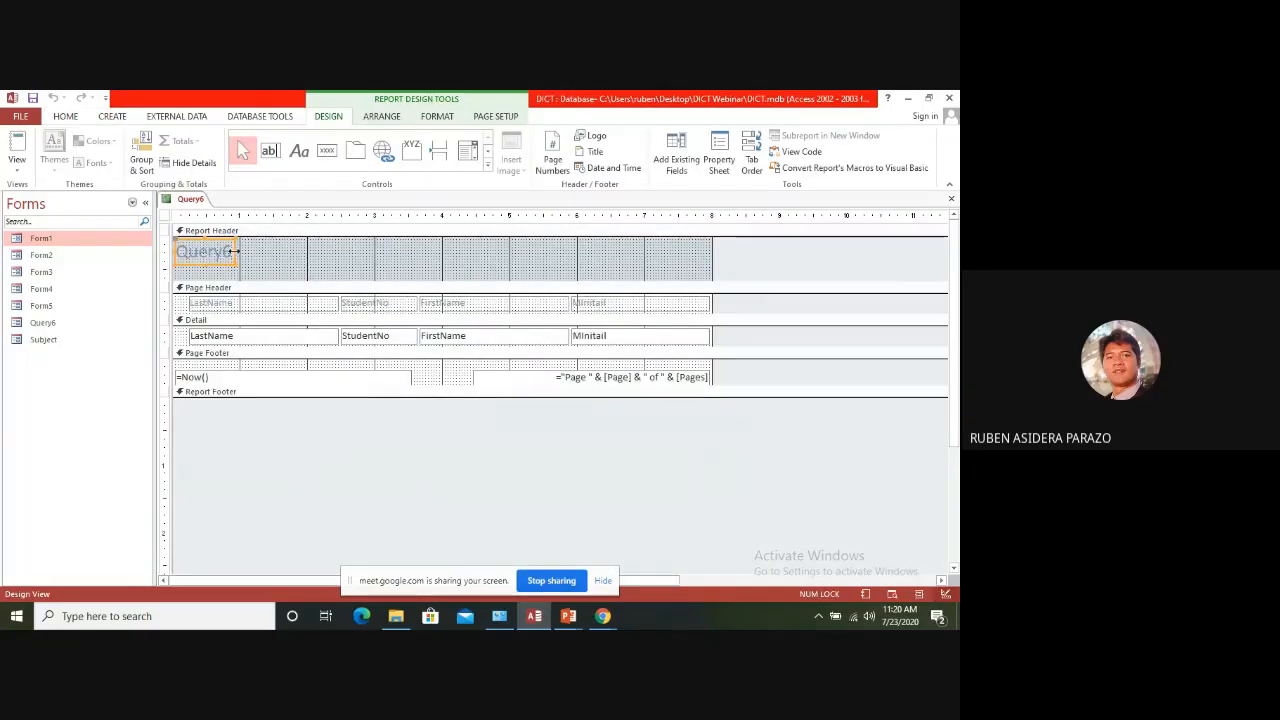
pyautogui.click(381, 251)
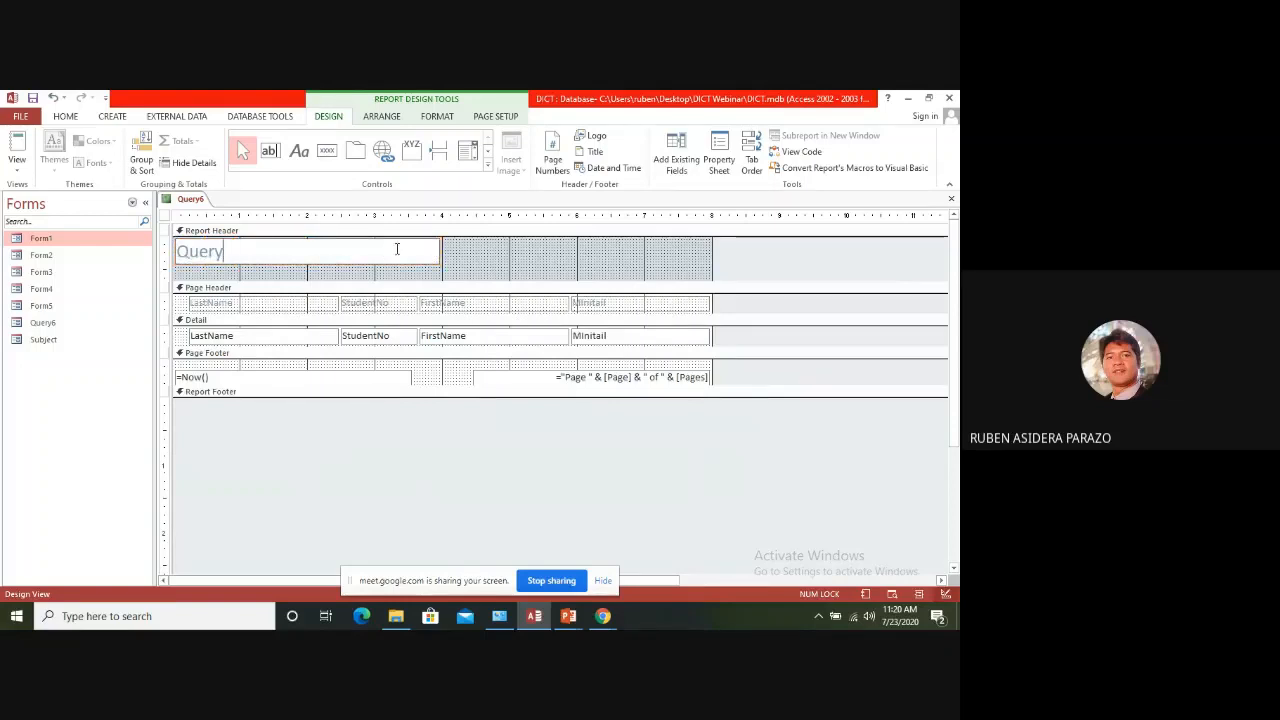
# Change the report's header title to "Enrollment Report", center it in its label and view the report
pyautogui.press('BackSpace')
pyautogui.press('BackSpace')
pyautogui.press('BackSpace')
pyautogui.press('BackSpace')
pyautogui.press('BackSpace')
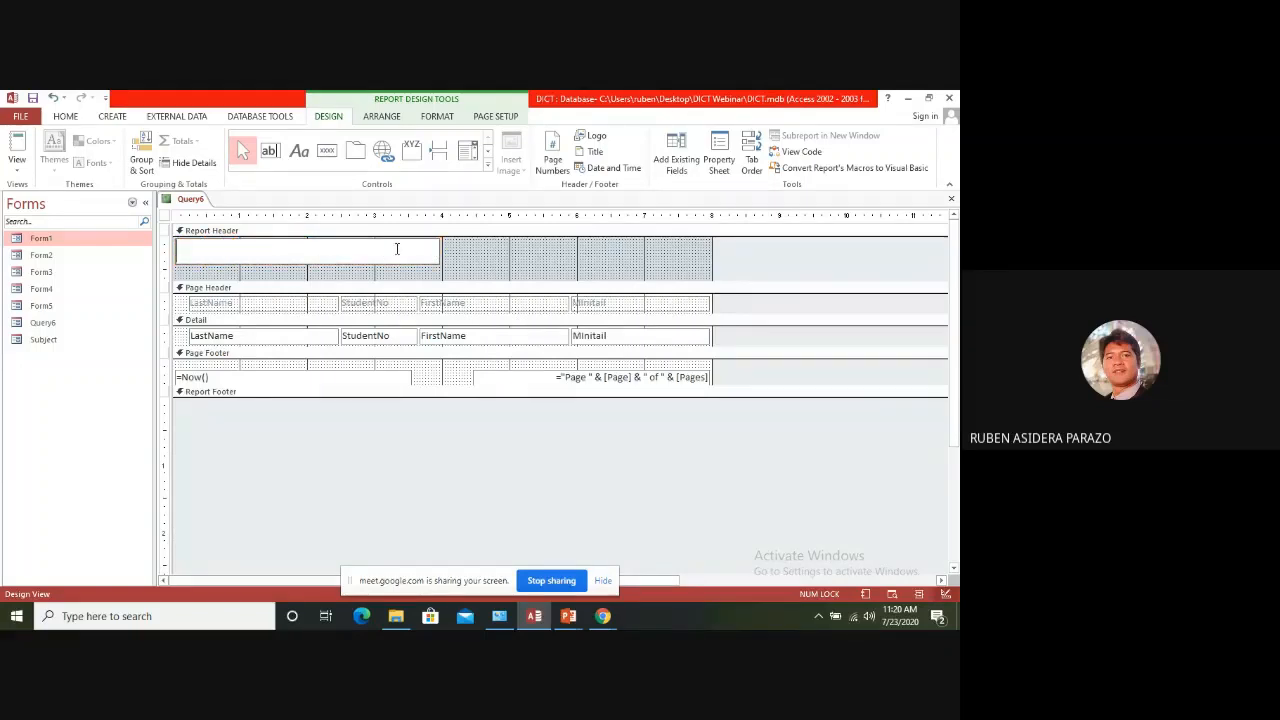
pyautogui.write('EN')
pyautogui.press('BackSpace')
pyautogui.press('BackSpace')
pyautogui.write('Enrollment ')
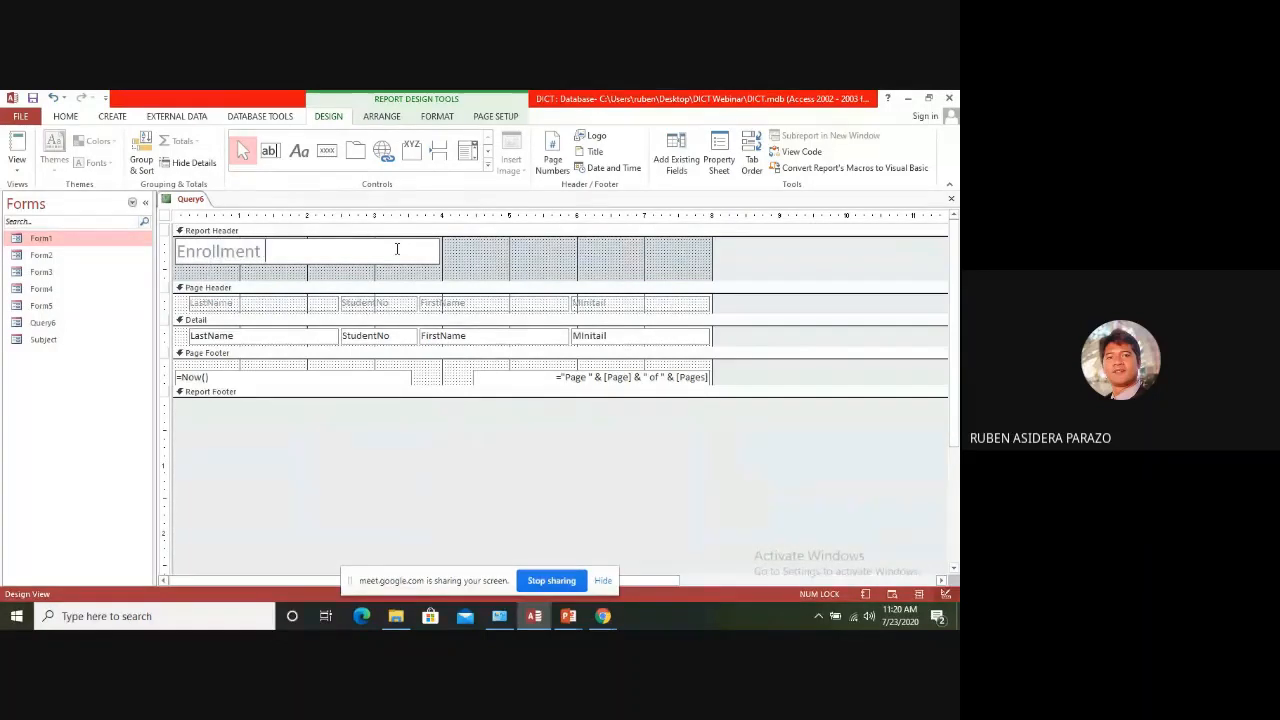
pyautogui.write('Report')
pyautogui.press('Return')
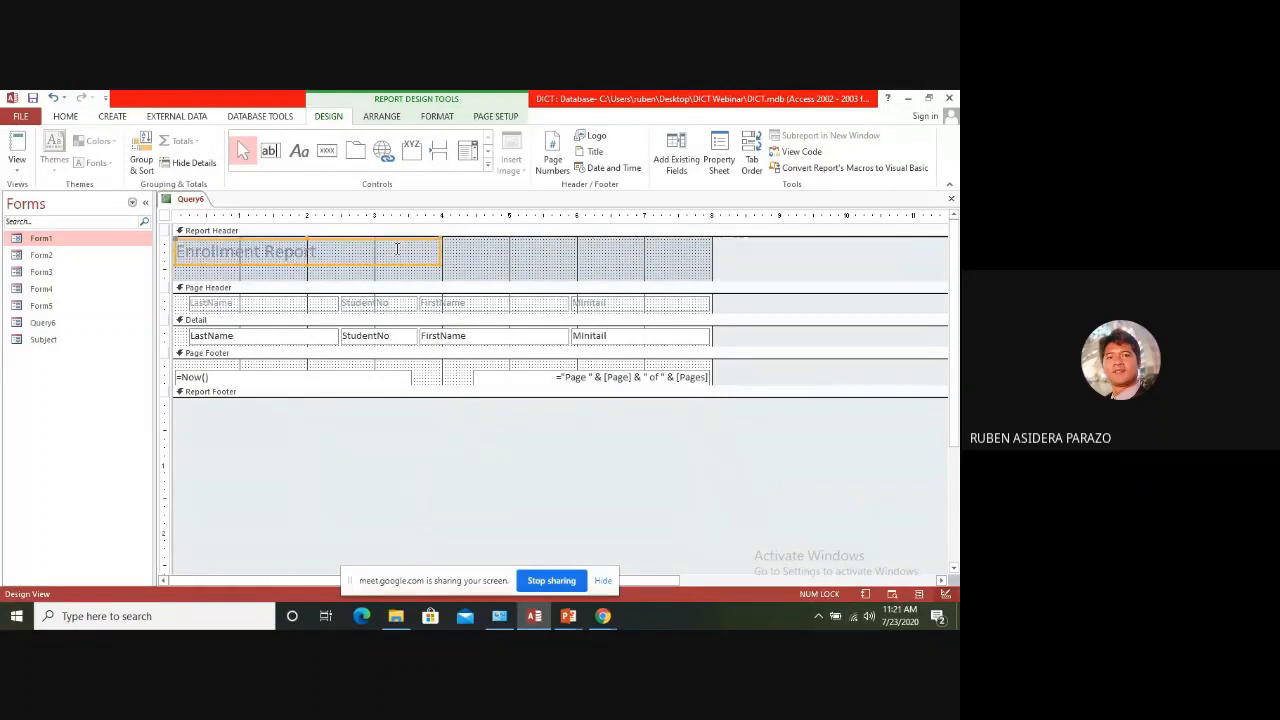
pyautogui.hotkey('ctrl', 'e')
pyautogui.click(525, 272)
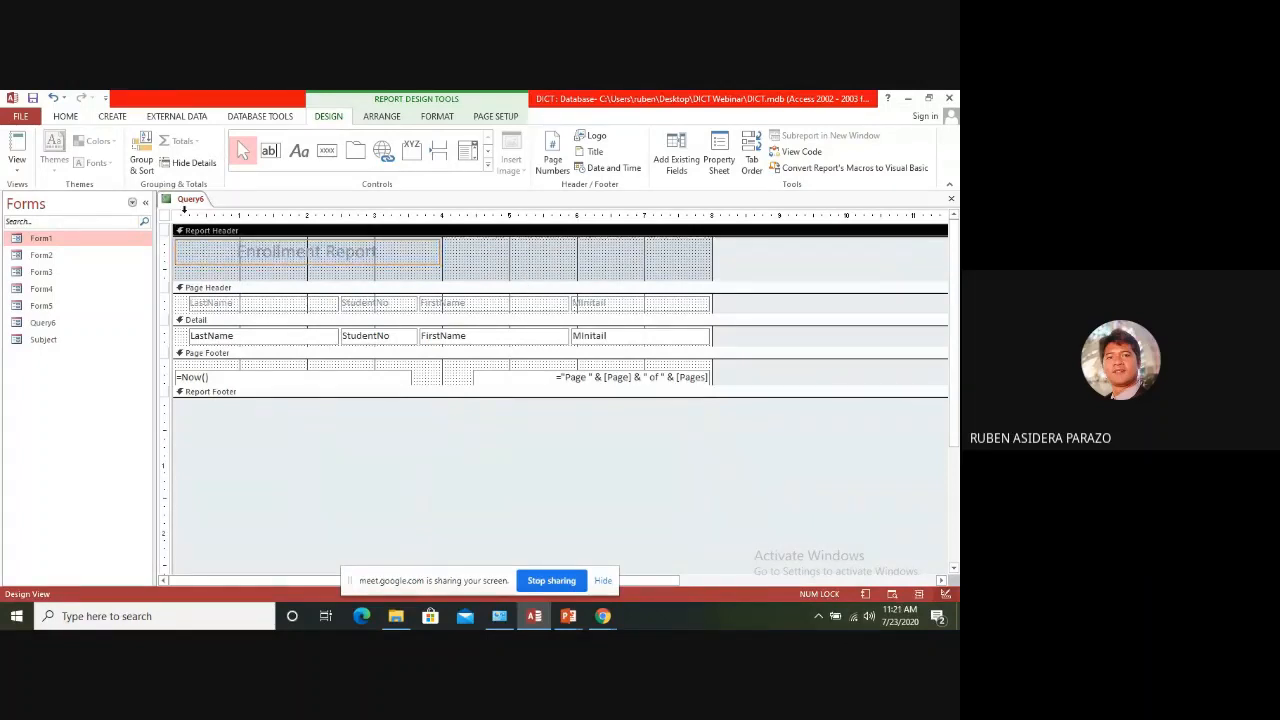
pyautogui.click(17, 148)
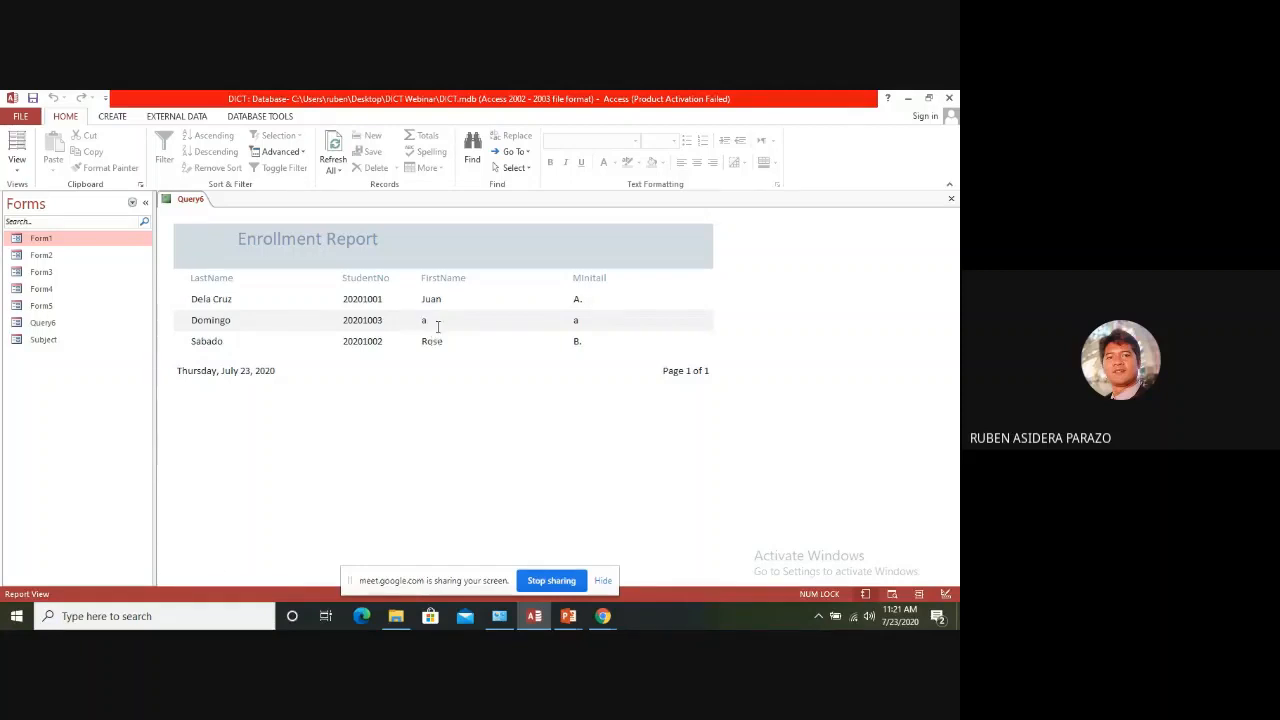
# Add a text box with the expression =Count(LastName) to the Page Footer in Design View, and check it in Report View
pyautogui.rightClick(190, 199)
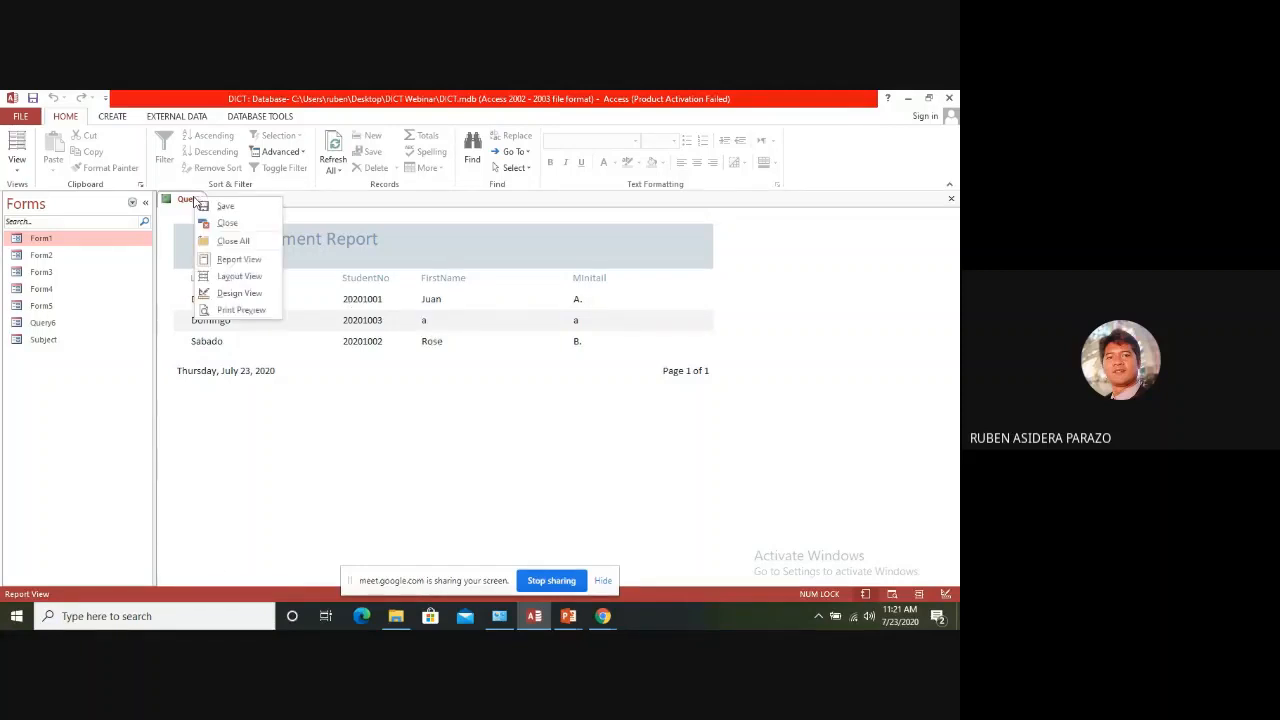
pyautogui.click(238, 293)
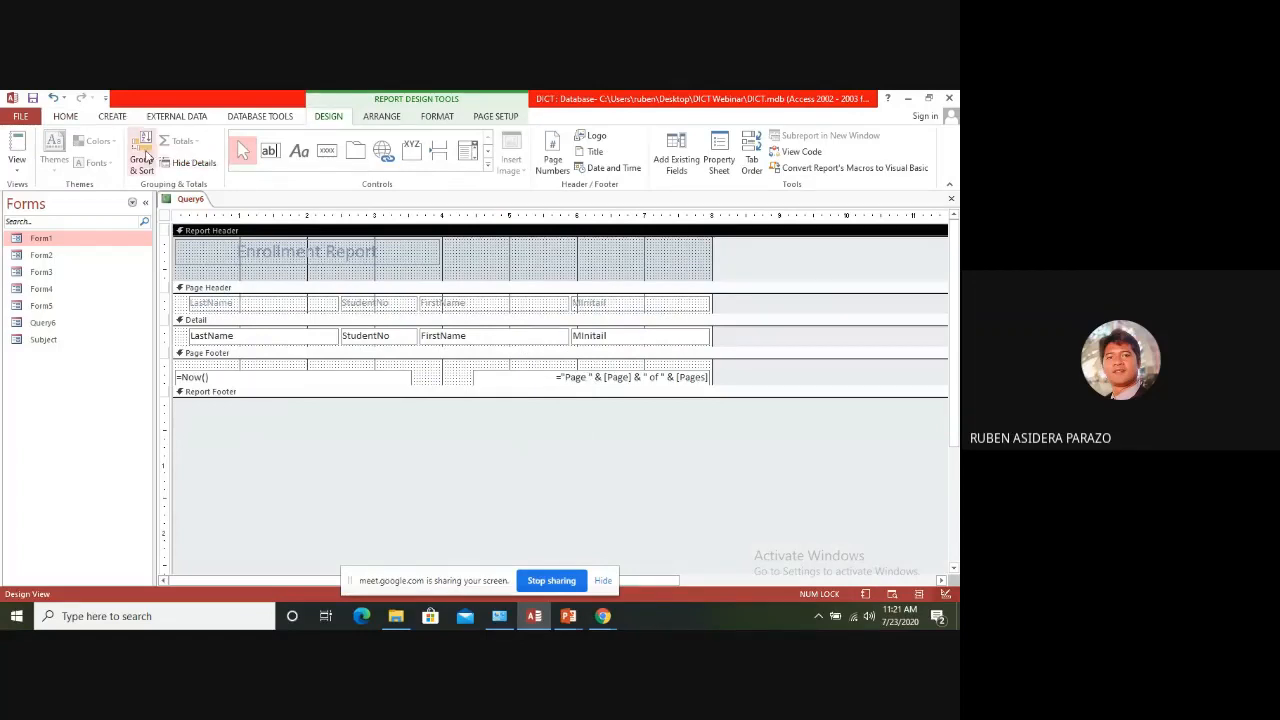
pyautogui.click(270, 150)
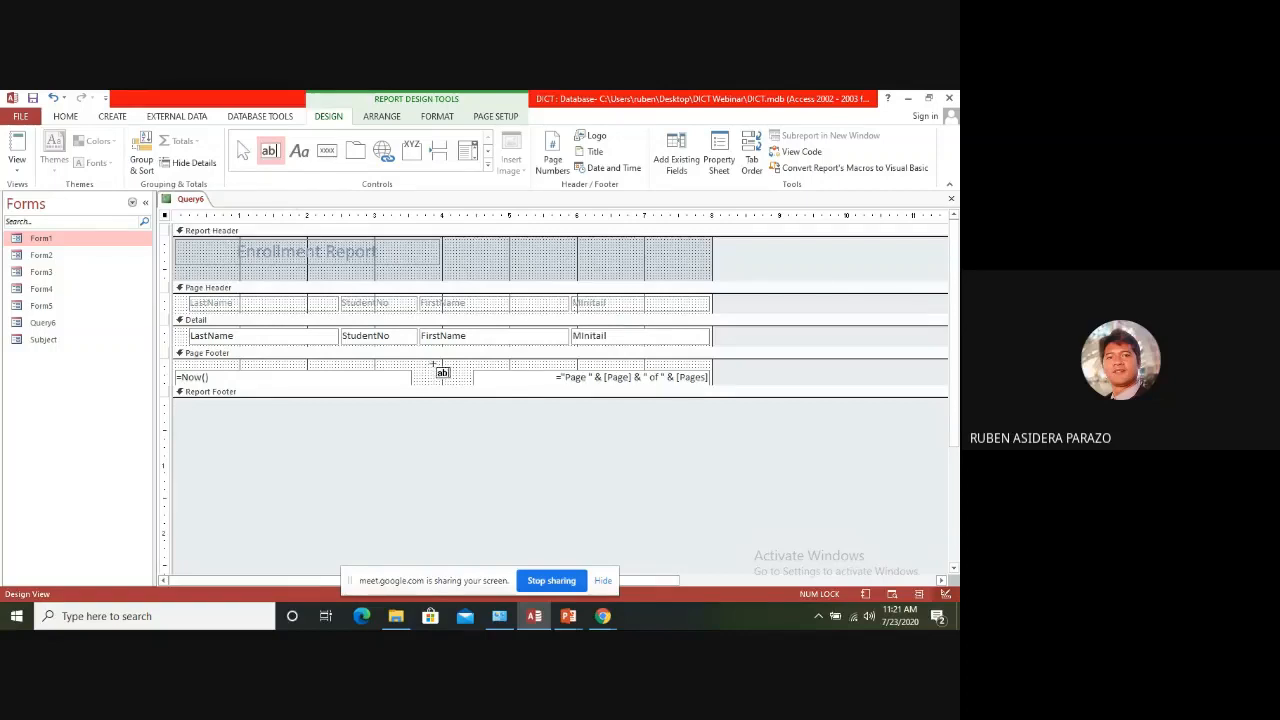
pyautogui.moveTo(433, 364); pyautogui.dragTo(470, 379)
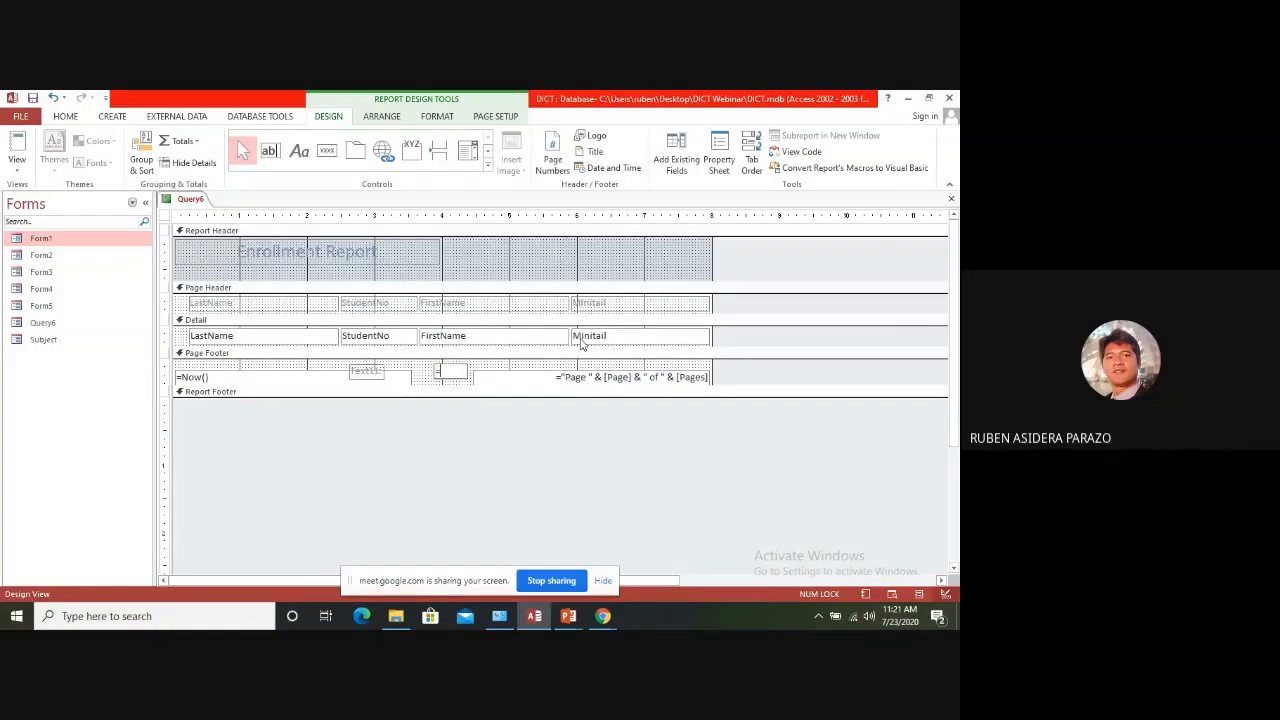
pyautogui.write('=co')
pyautogui.write('unt(')
pyautogui.write('Last')
pyautogui.write('Name')
pyautogui.write(')')
pyautogui.press('Return')
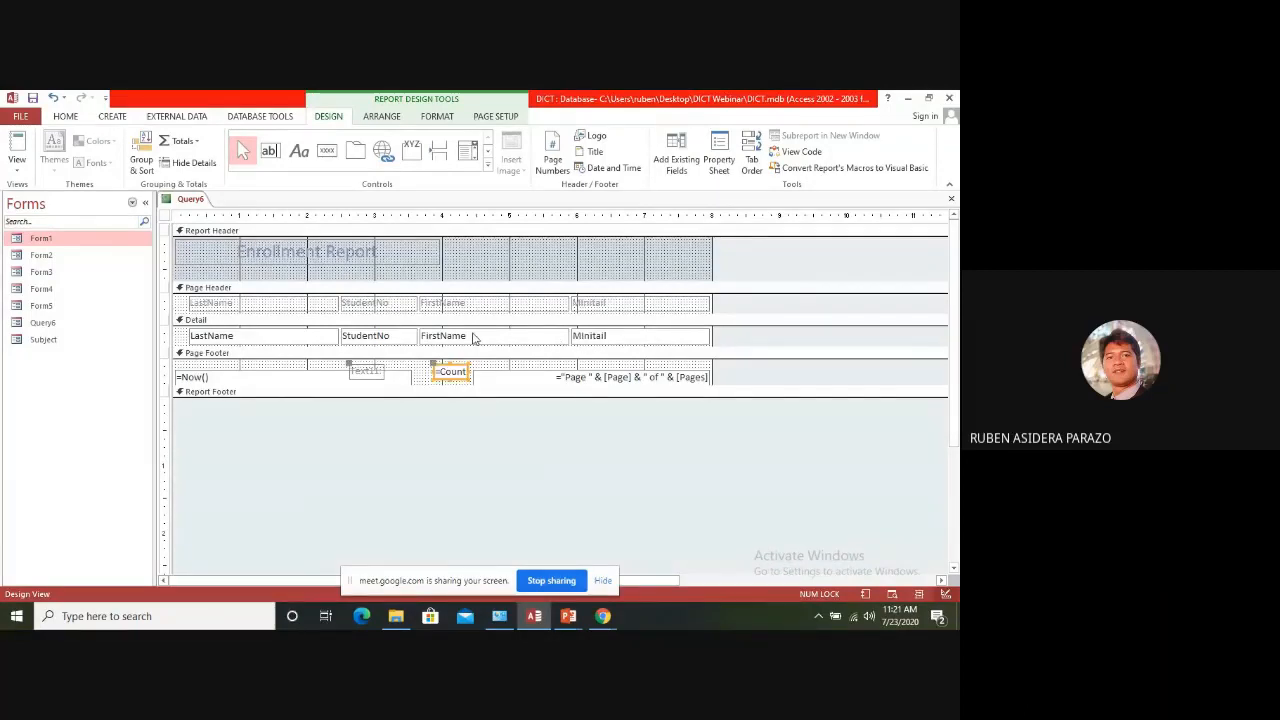
pyautogui.click(17, 150)
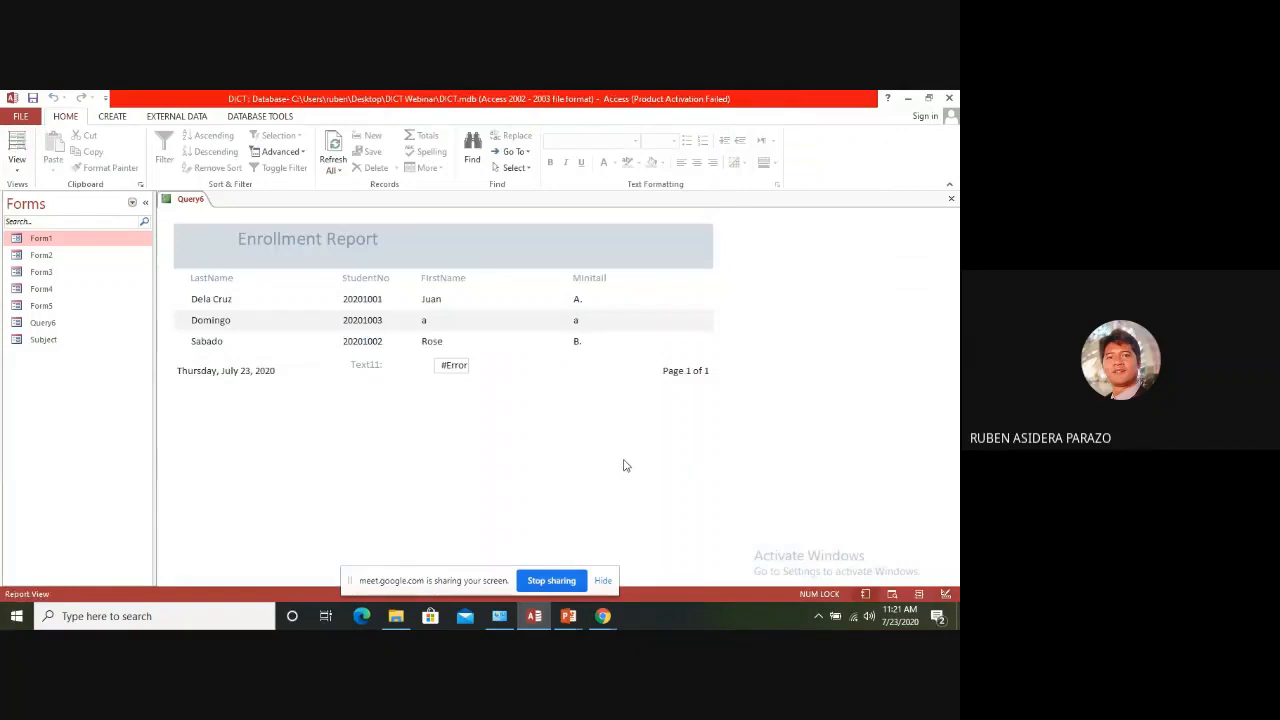
# Return to Design View, show the report's sorting and grouping options, and make the Detail section slightly taller
pyautogui.rightClick(194, 206)
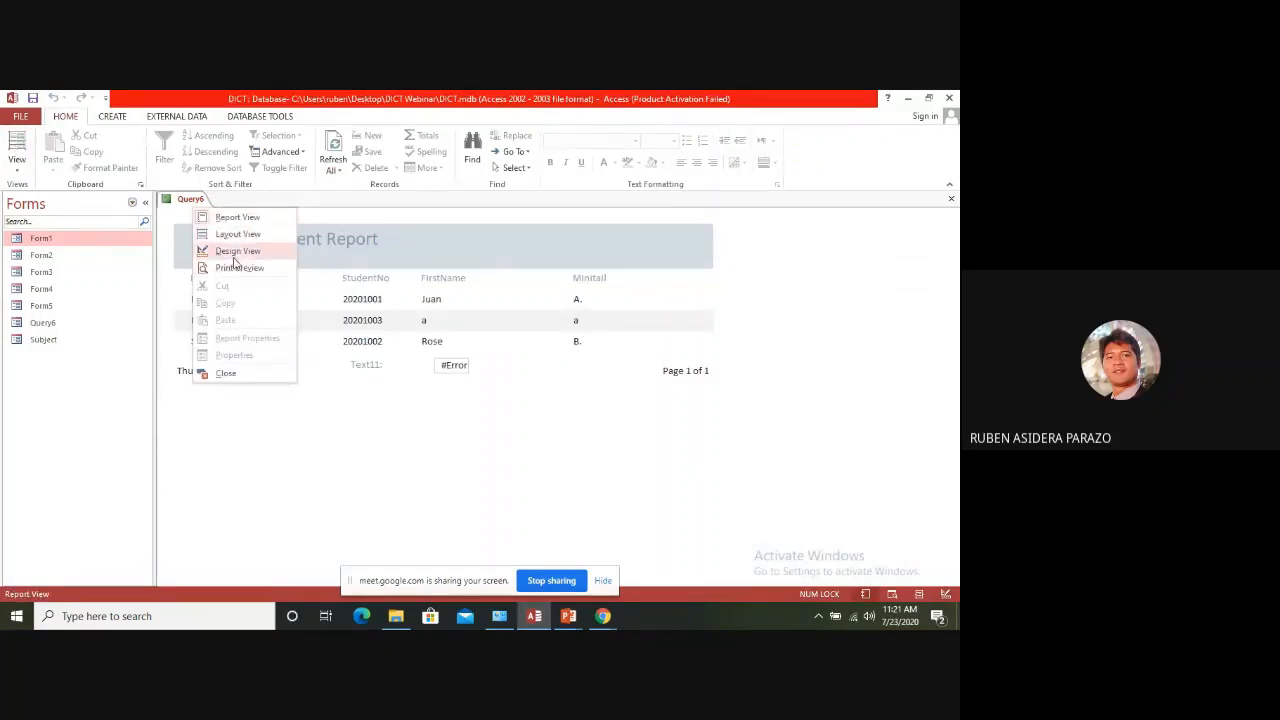
pyautogui.click(234, 251)
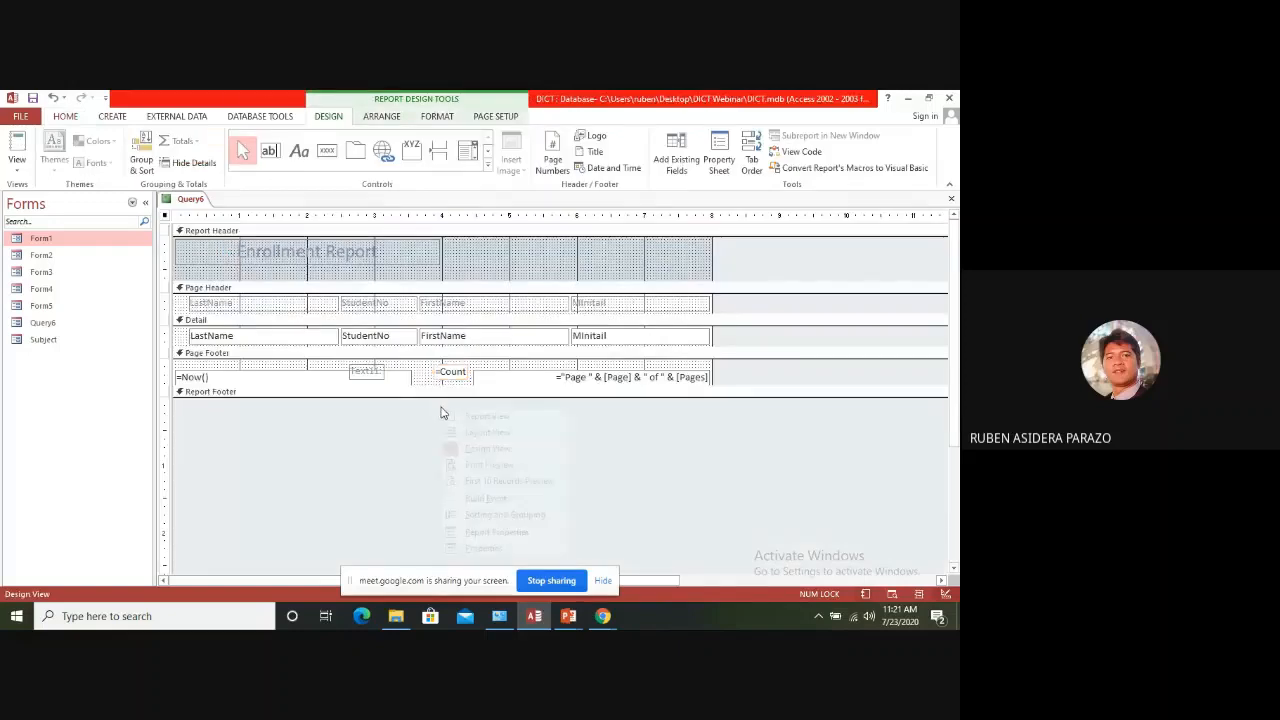
pyautogui.rightClick(441, 408)
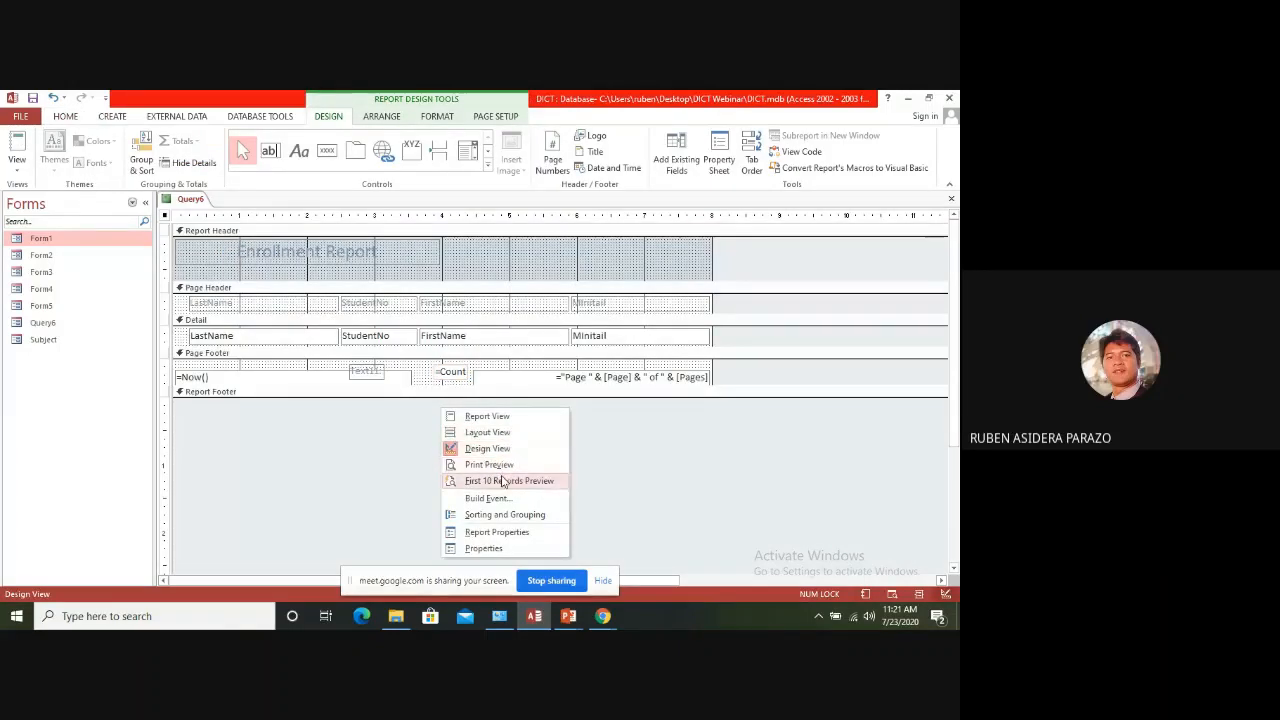
pyautogui.click(495, 514)
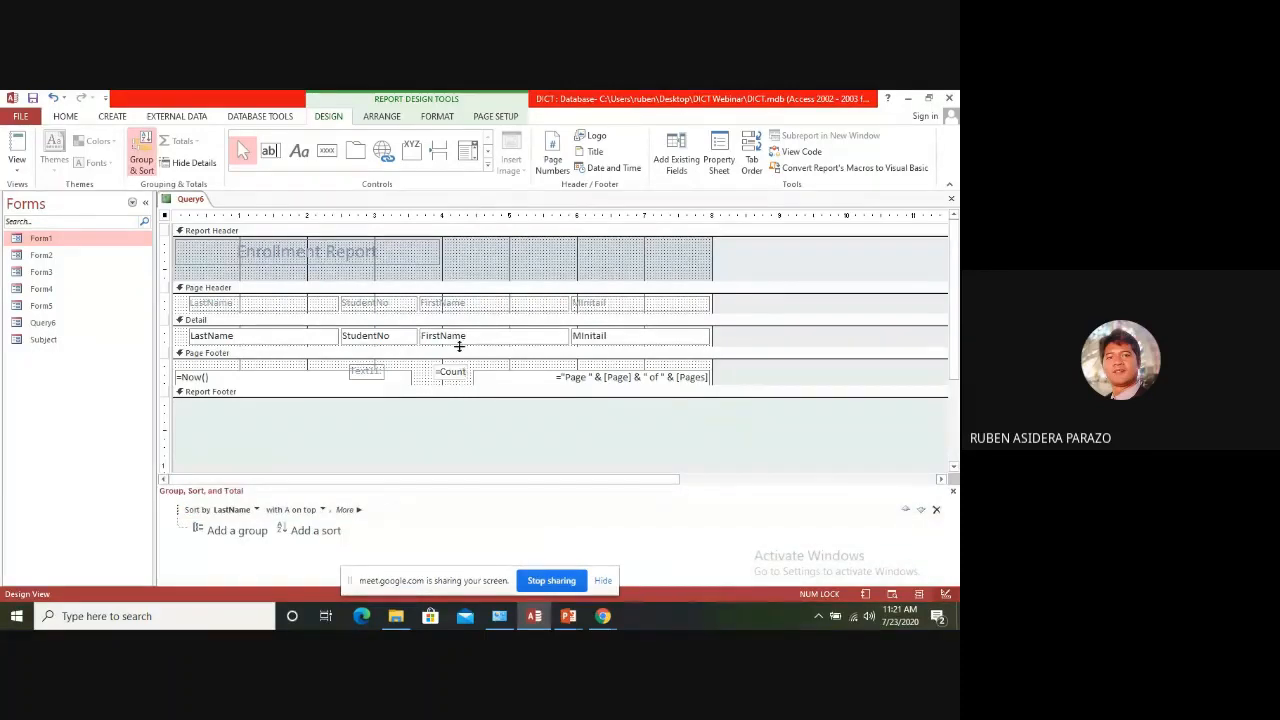
pyautogui.moveTo(459, 348); pyautogui.dragTo(459, 357)
# Try moving the count text box and its label from the Page Footer to the Page Header, and view the report
pyautogui.click(452, 389)
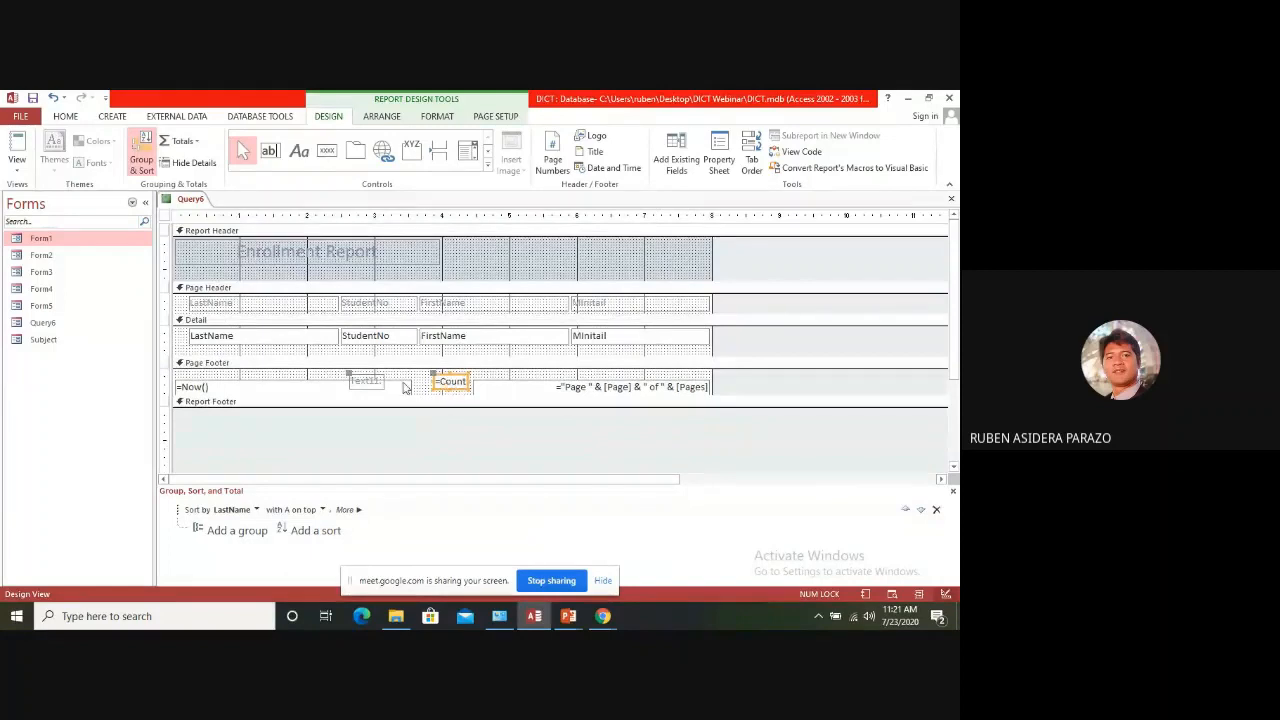
pyautogui.click(428, 388)
pyautogui.moveTo(446, 390)
pyautogui.mouseDown()
pyautogui.moveTo(440, 332)
pyautogui.moveTo(586, 303)
pyautogui.moveTo(703, 311)
pyautogui.moveTo(281, 307)
pyautogui.moveTo(314, 303)
pyautogui.mouseUp()
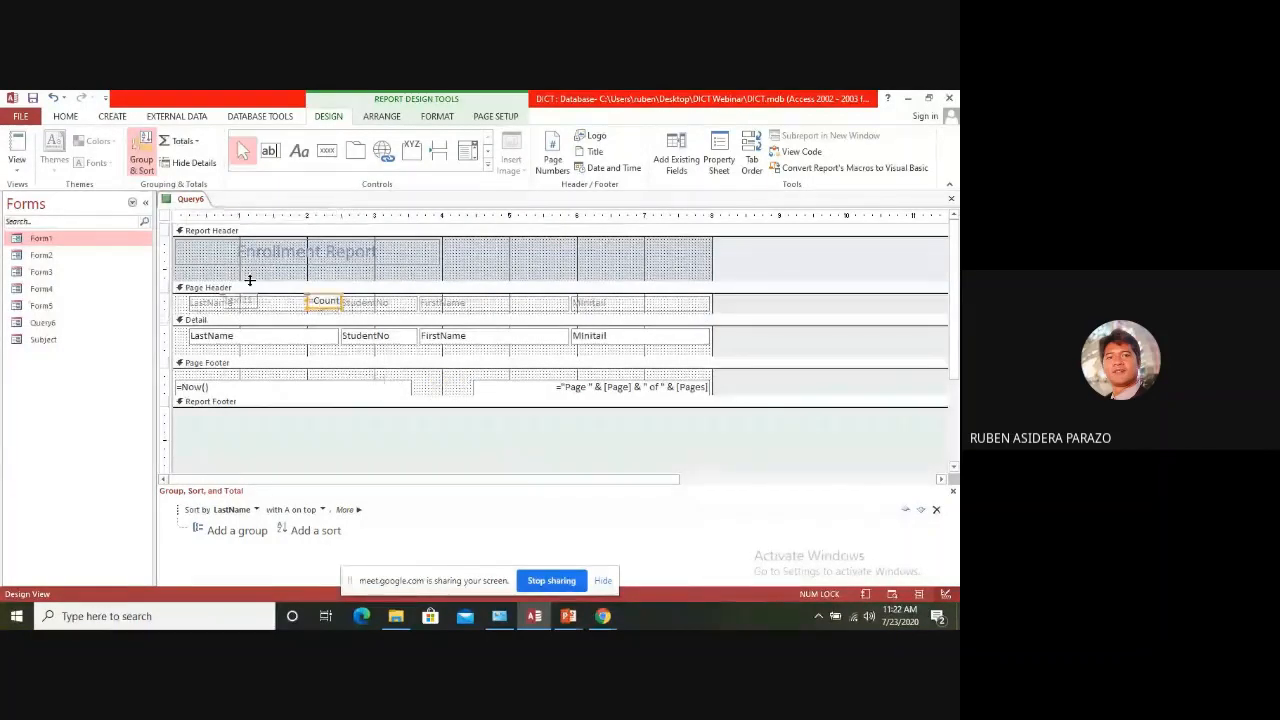
pyautogui.click(17, 145)
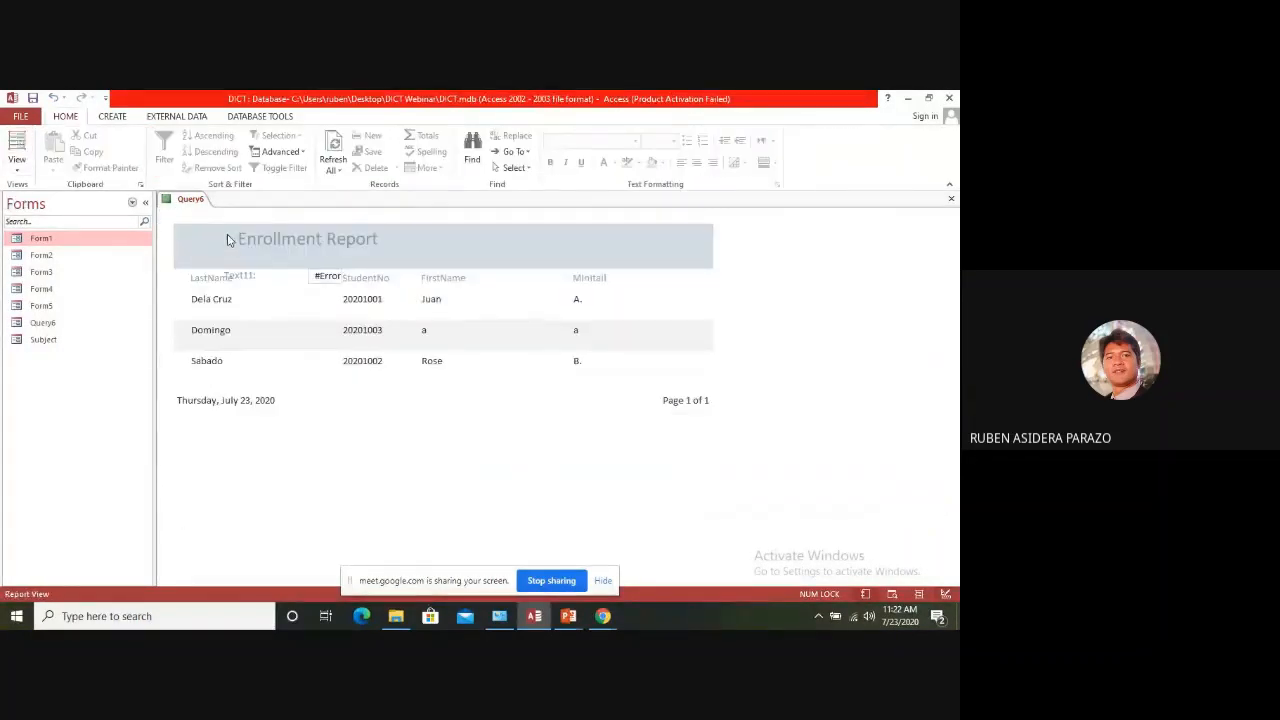
# Return to Design View, keep sorting by LastName, and add a group on LastName
pyautogui.rightClick(197, 213)
pyautogui.click(240, 251)
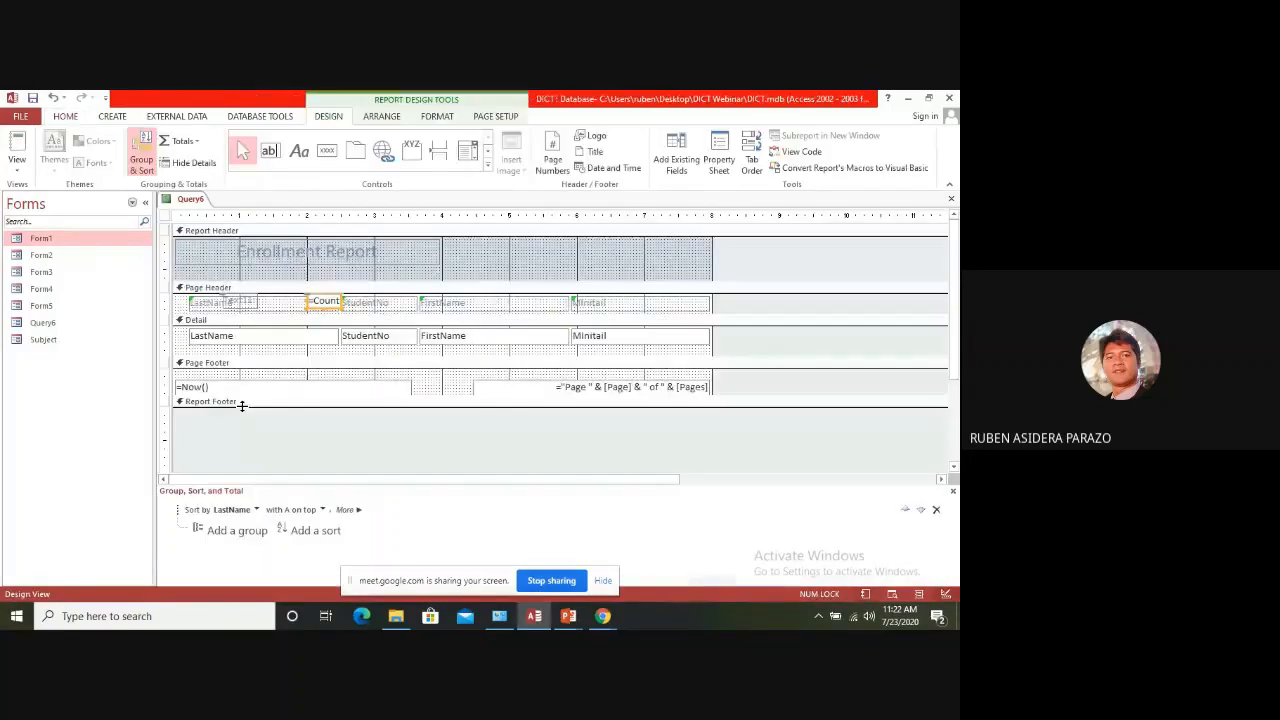
pyautogui.click(256, 510)
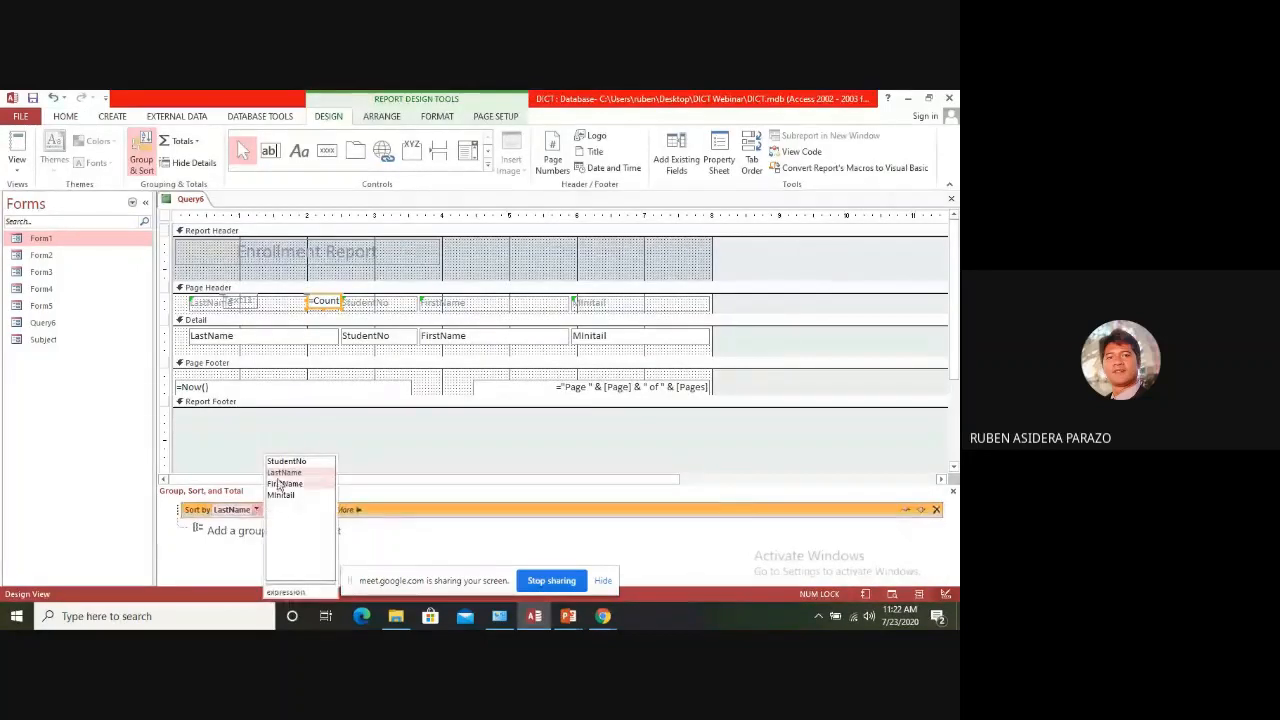
pyautogui.click(283, 473)
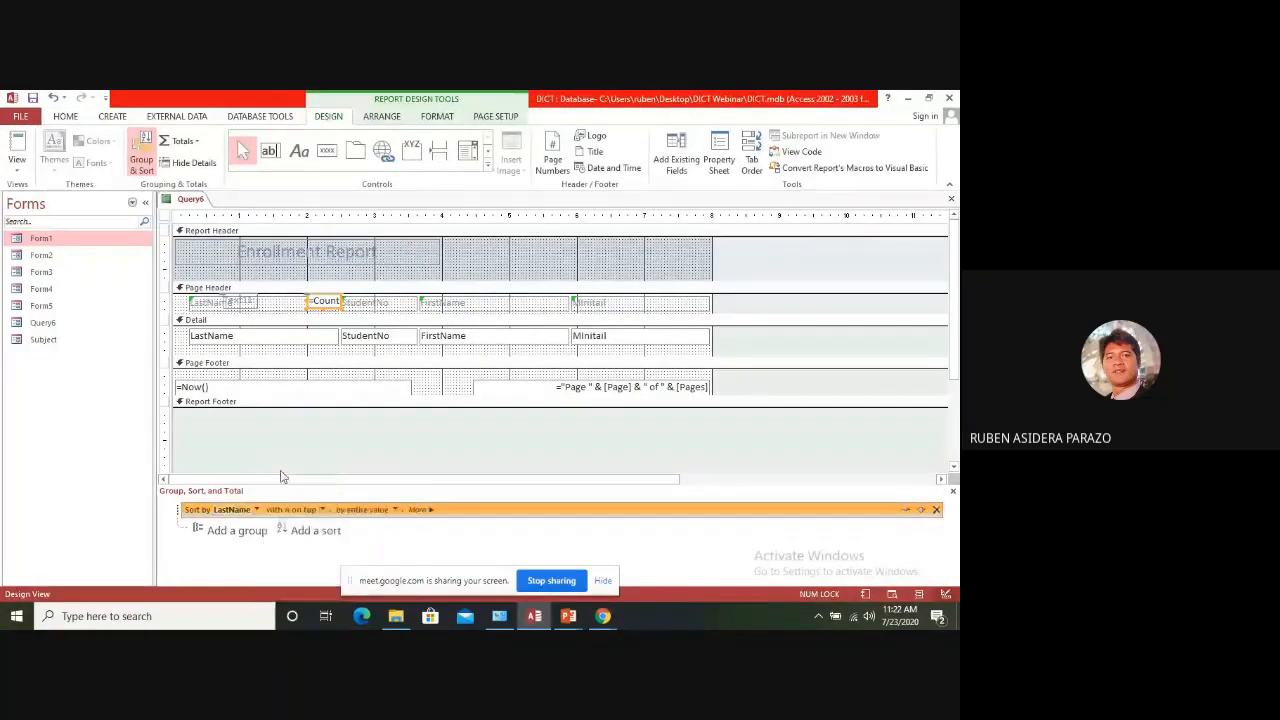
pyautogui.click(240, 531)
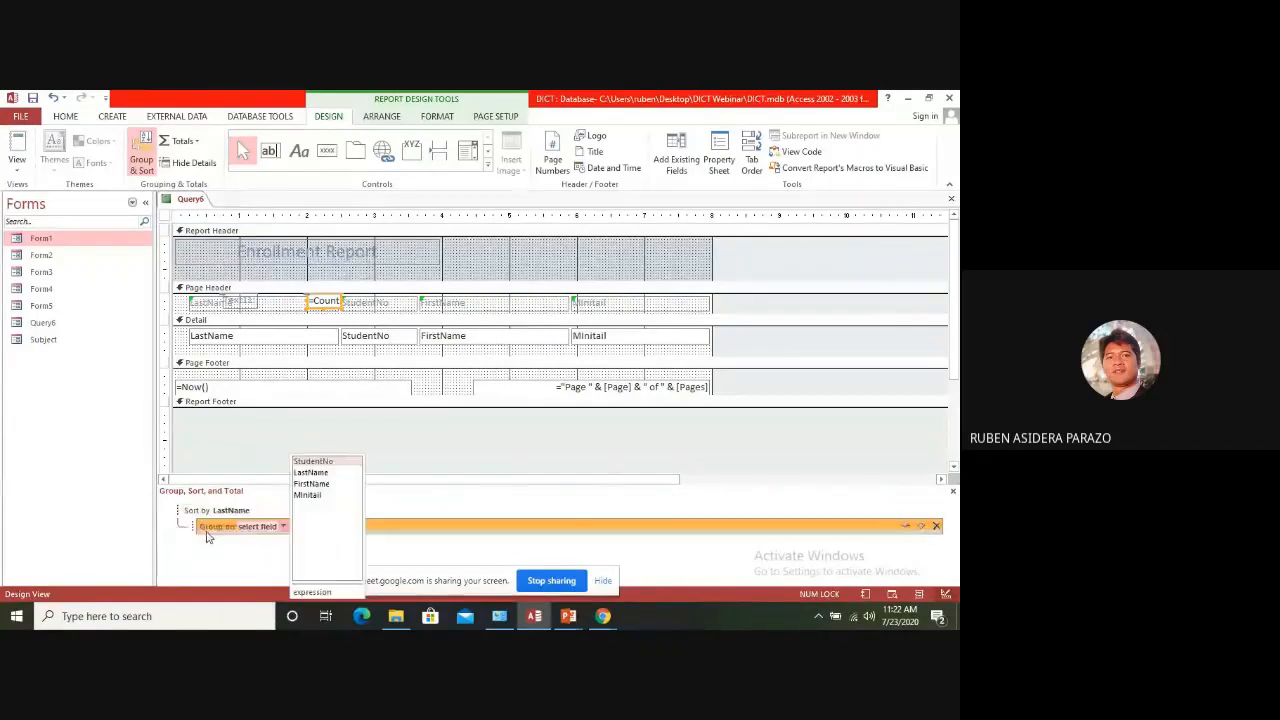
pyautogui.click(310, 472)
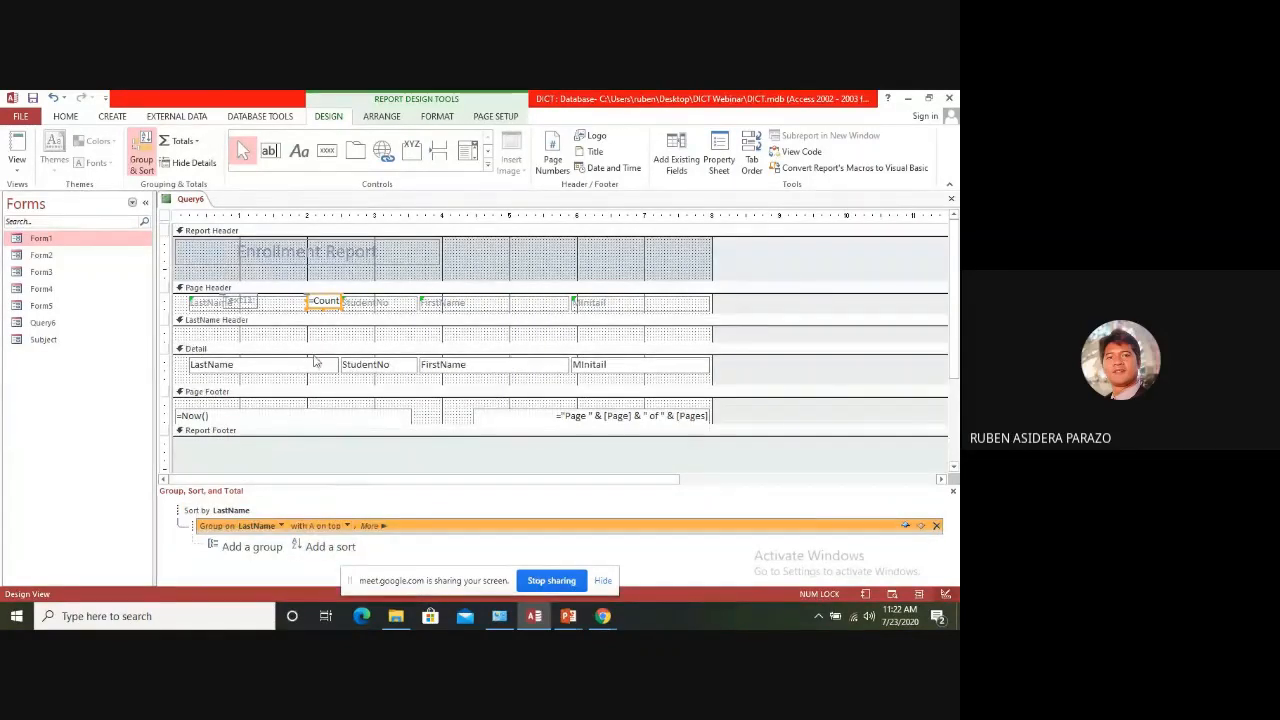
# Move the count text box and its label into the LastName Header section and check the result in Report View
pyautogui.click(285, 327)
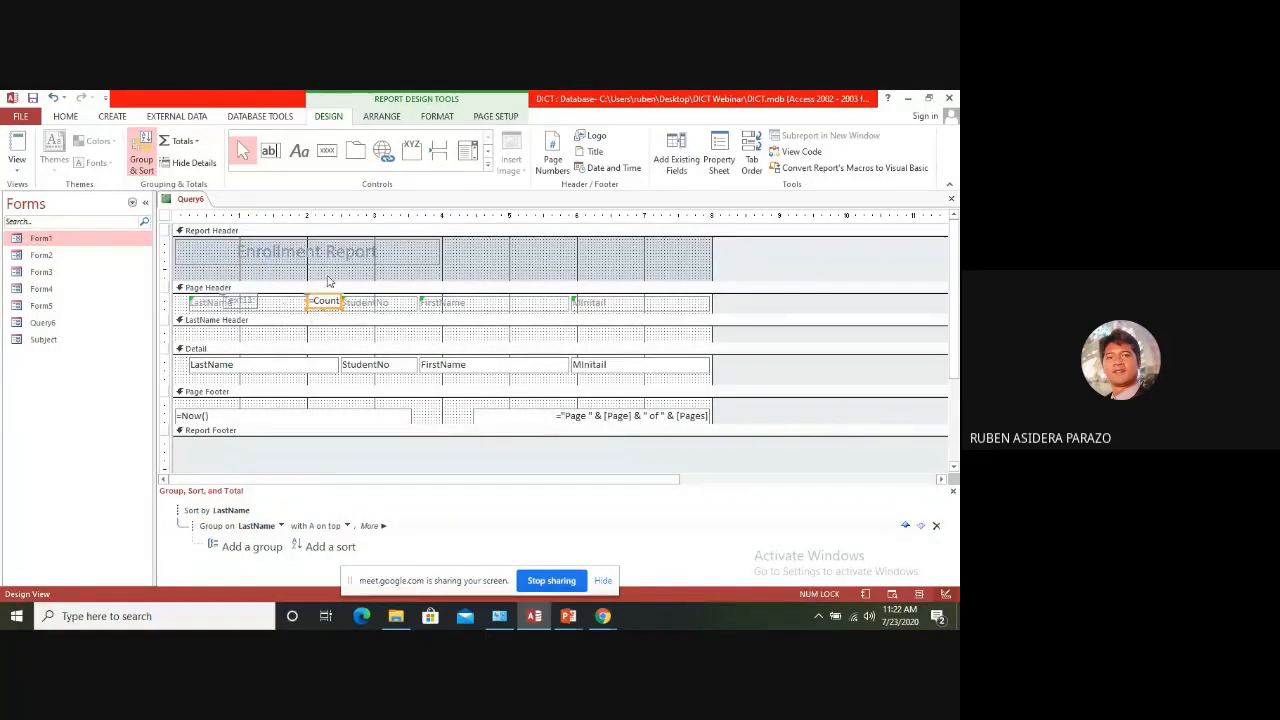
pyautogui.moveTo(325, 302); pyautogui.dragTo(320, 336)
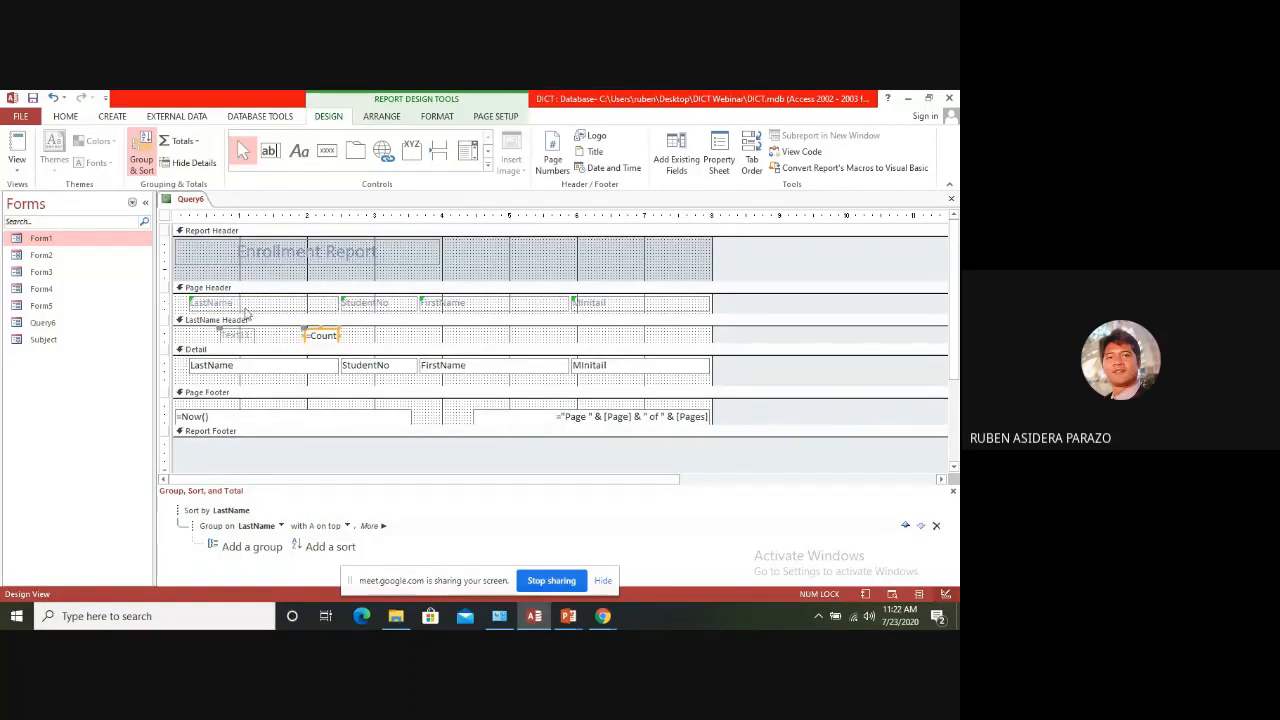
pyautogui.click(12, 145)
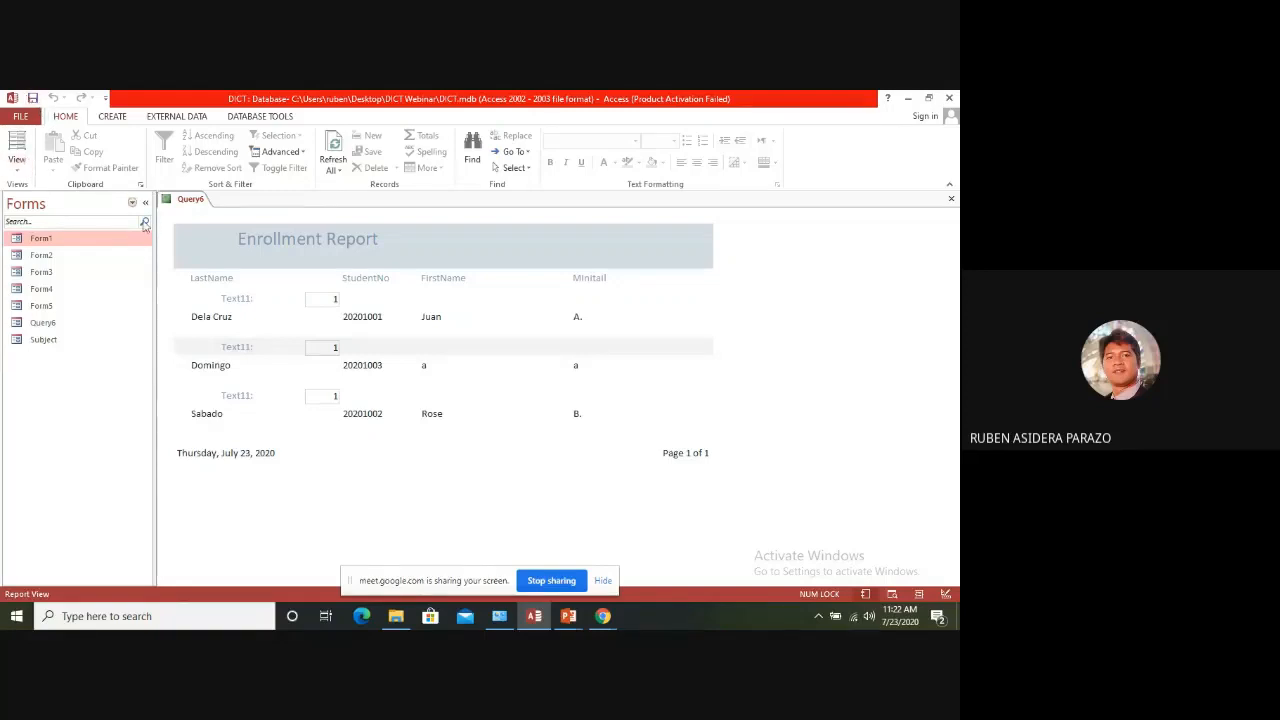
# Return to Design View, try moving the count text box and its label into the Page Footer, and view the report
pyautogui.rightClick(190, 200)
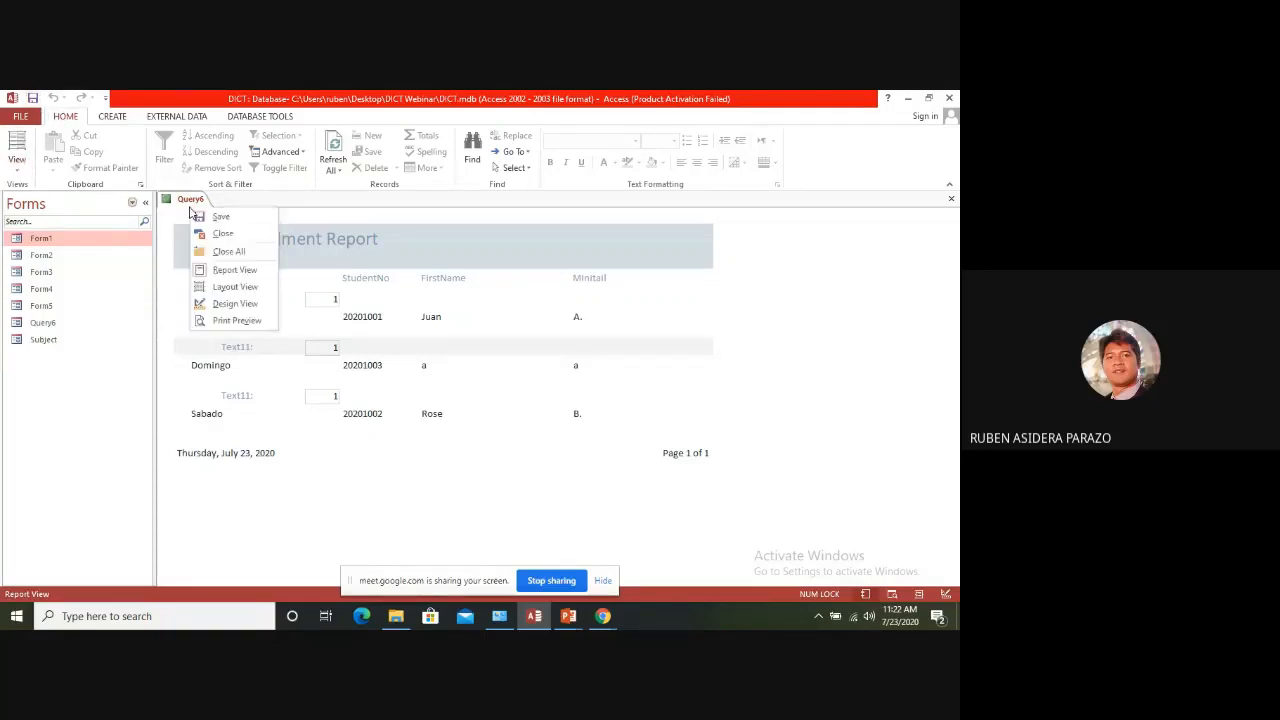
pyautogui.click(236, 303)
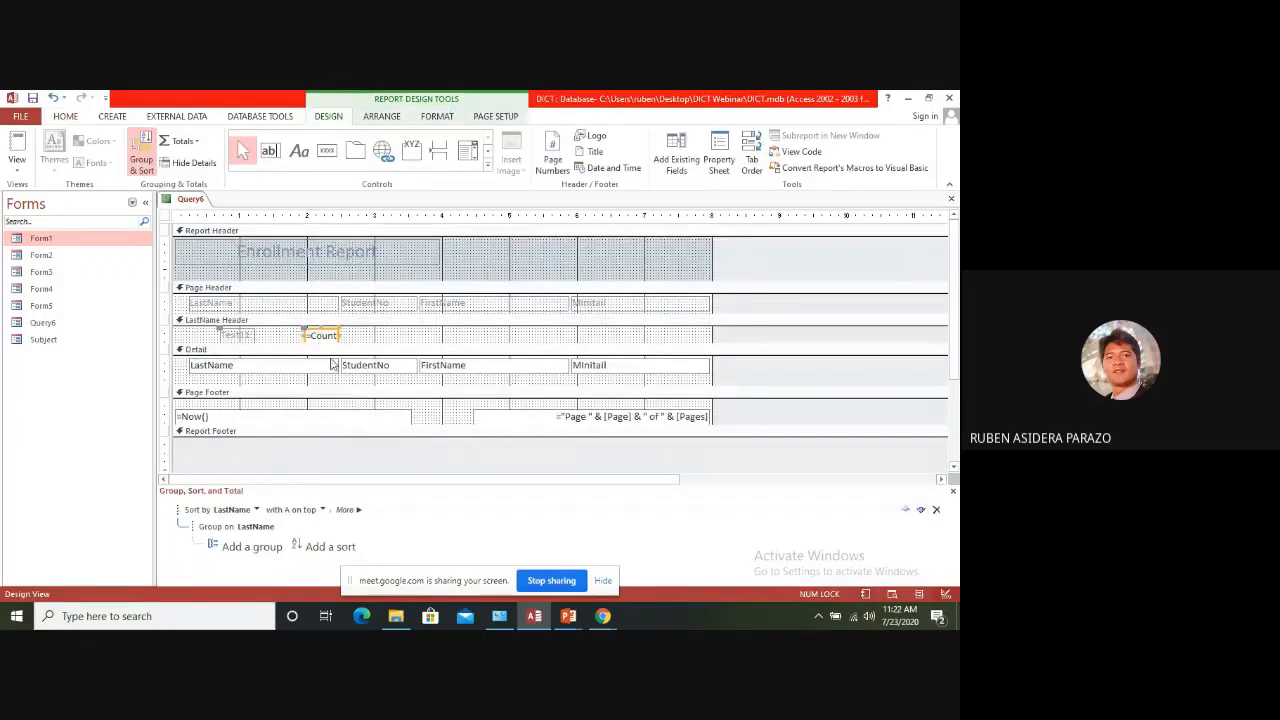
pyautogui.click(335, 409)
pyautogui.moveTo(325, 343); pyautogui.dragTo(303, 402)
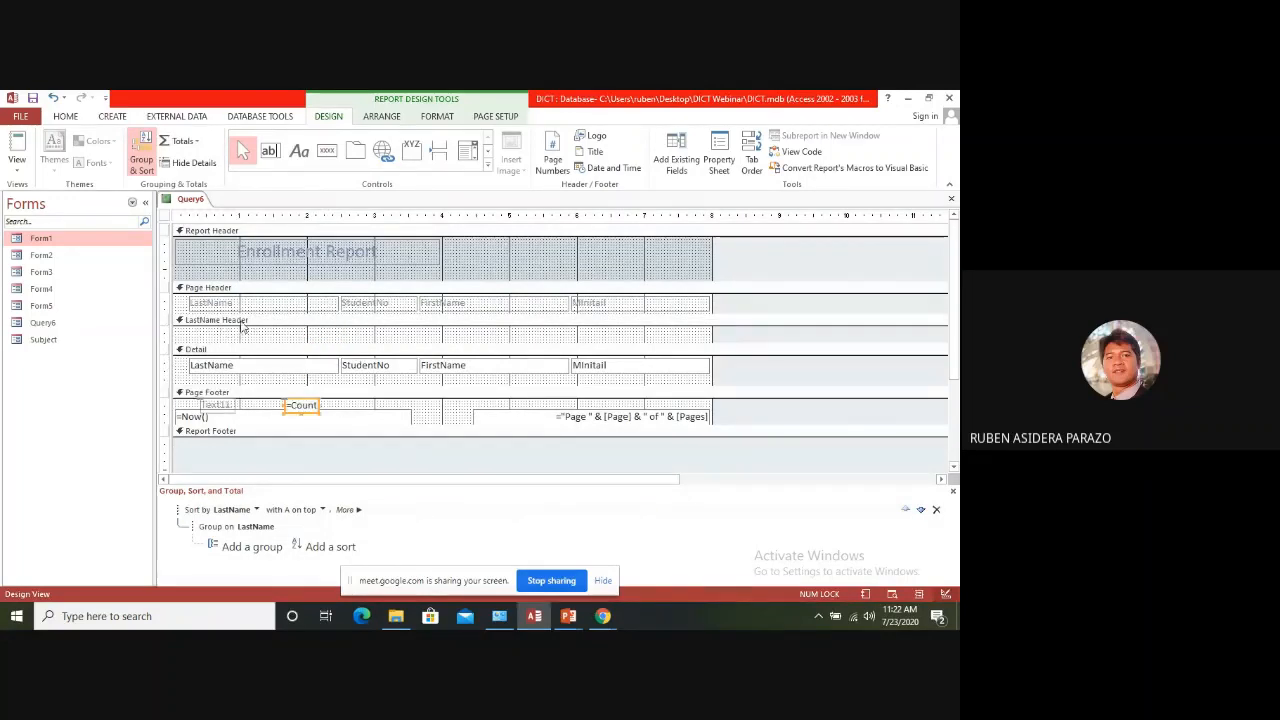
pyautogui.click(17, 145)
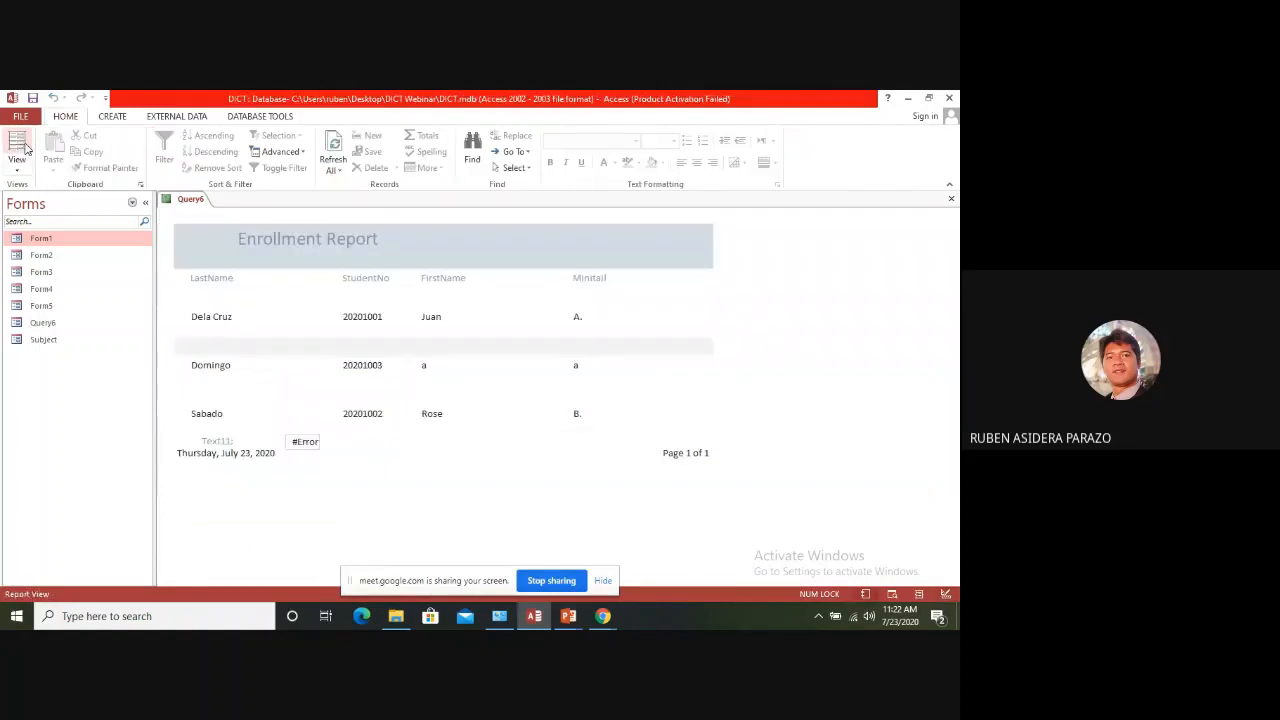
# Return to Design View and change the report's sort field to StudentNo
pyautogui.rightClick(200, 214)
pyautogui.click(259, 235)
pyautogui.rightClick(185, 204)
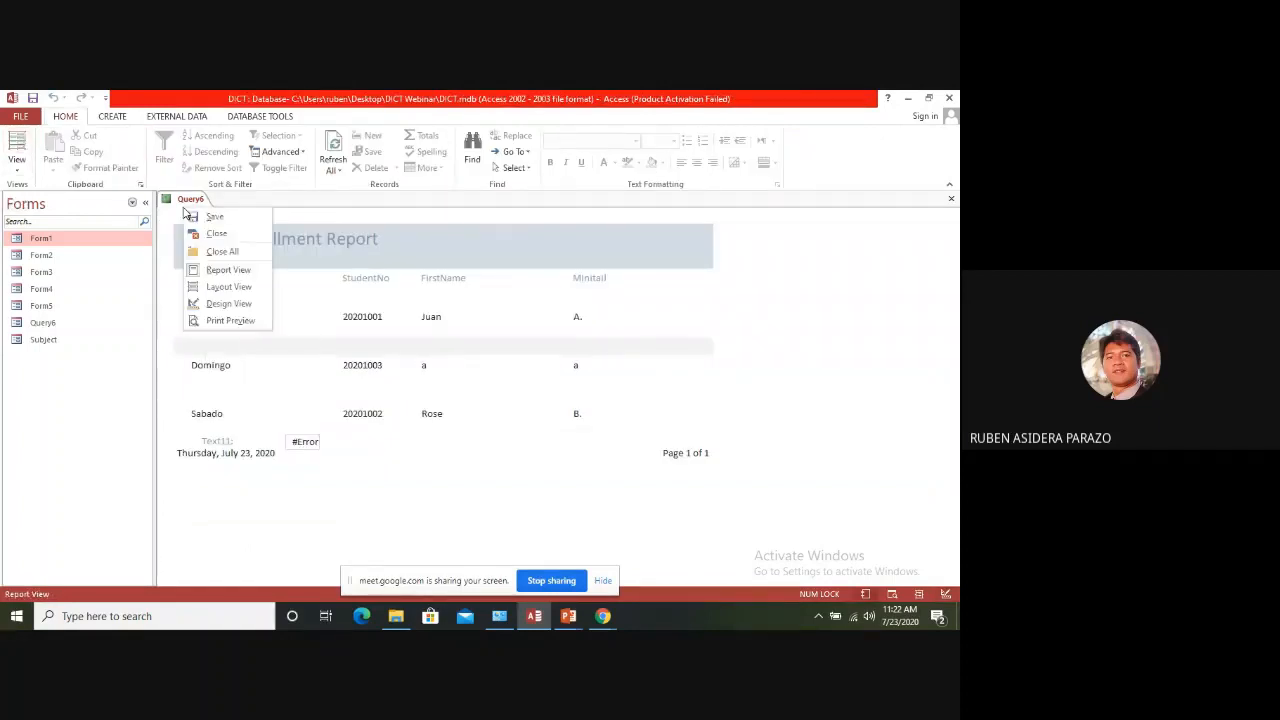
pyautogui.click(230, 303)
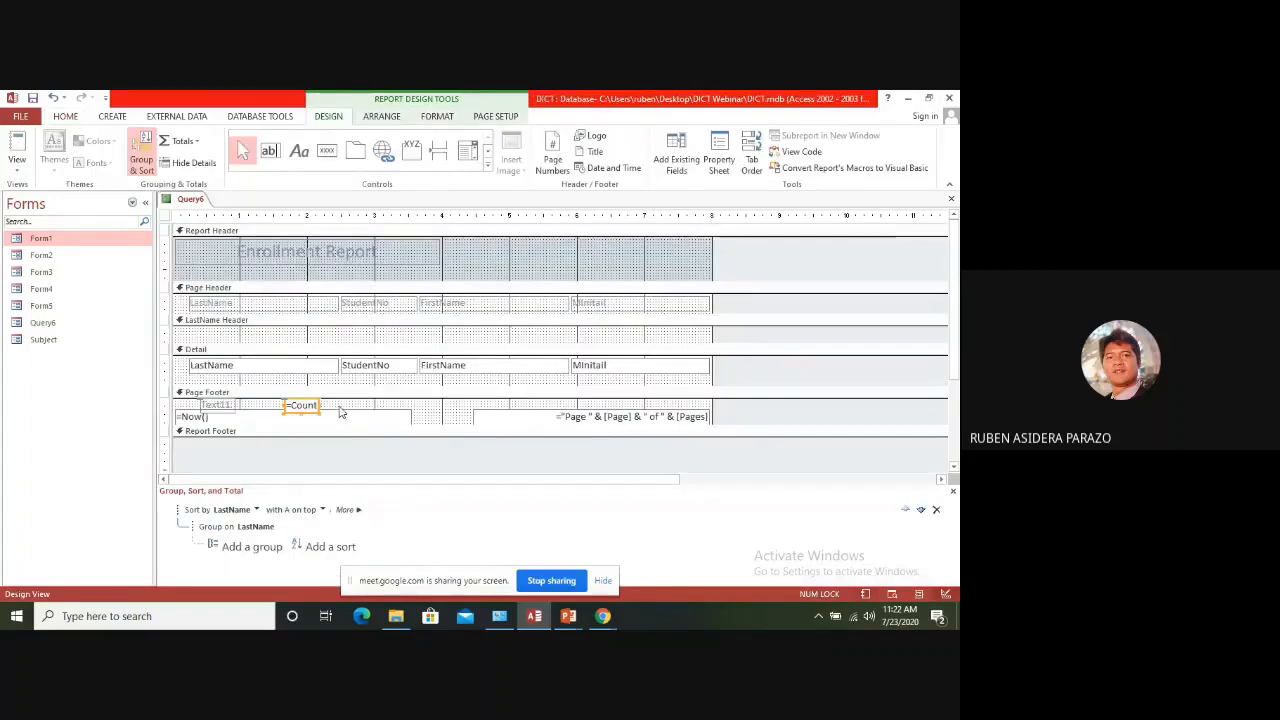
pyautogui.click(342, 409)
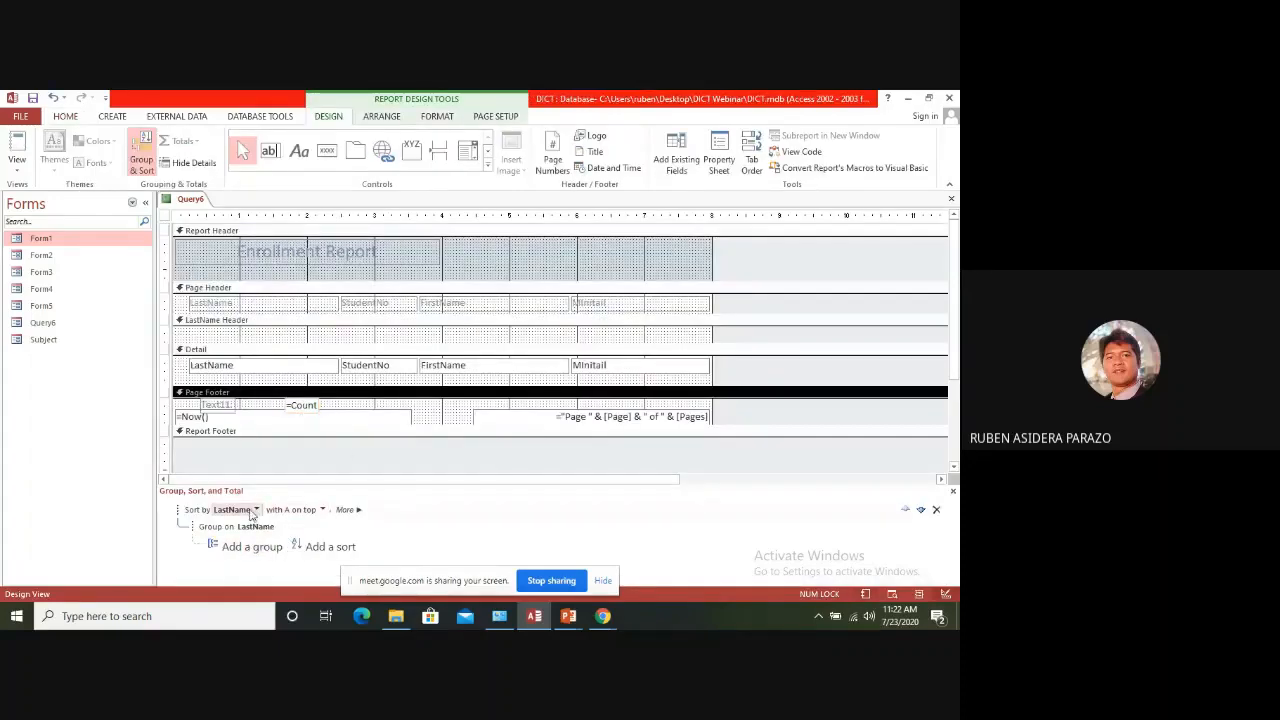
pyautogui.click(256, 510)
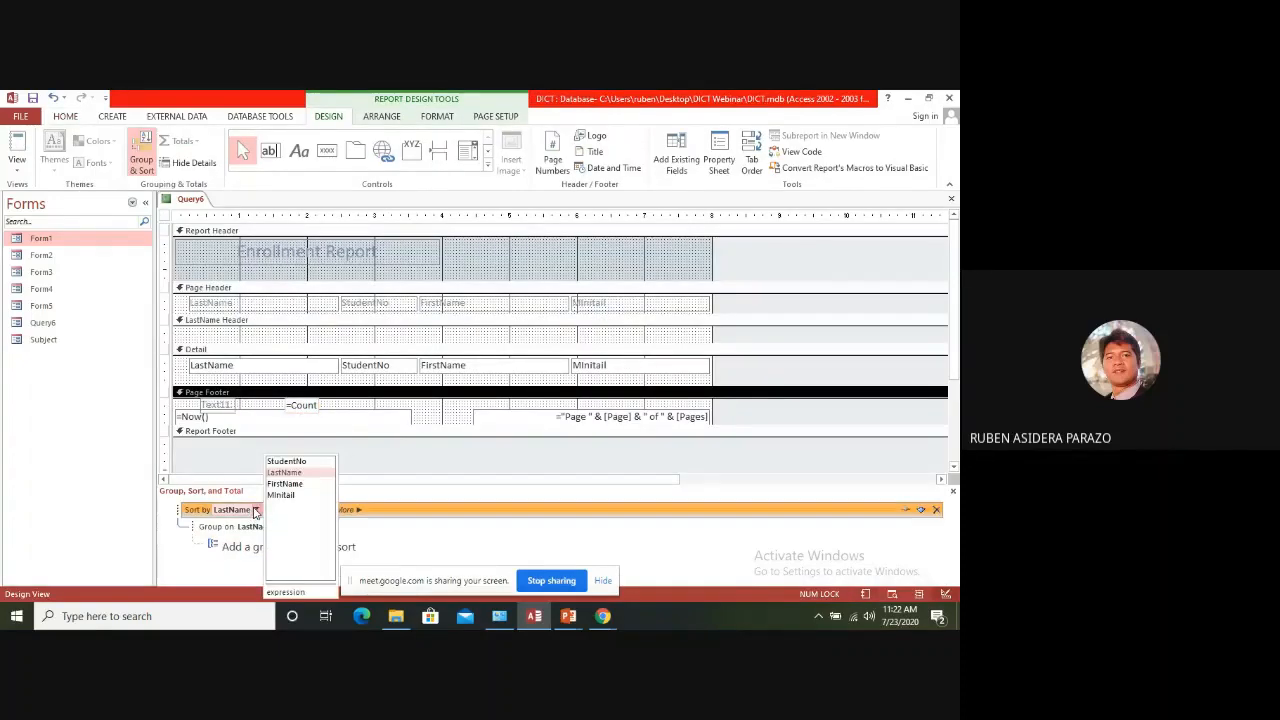
pyautogui.click(285, 462)
# Delete the count text box and its label from the Page Footer
pyautogui.click(314, 406)
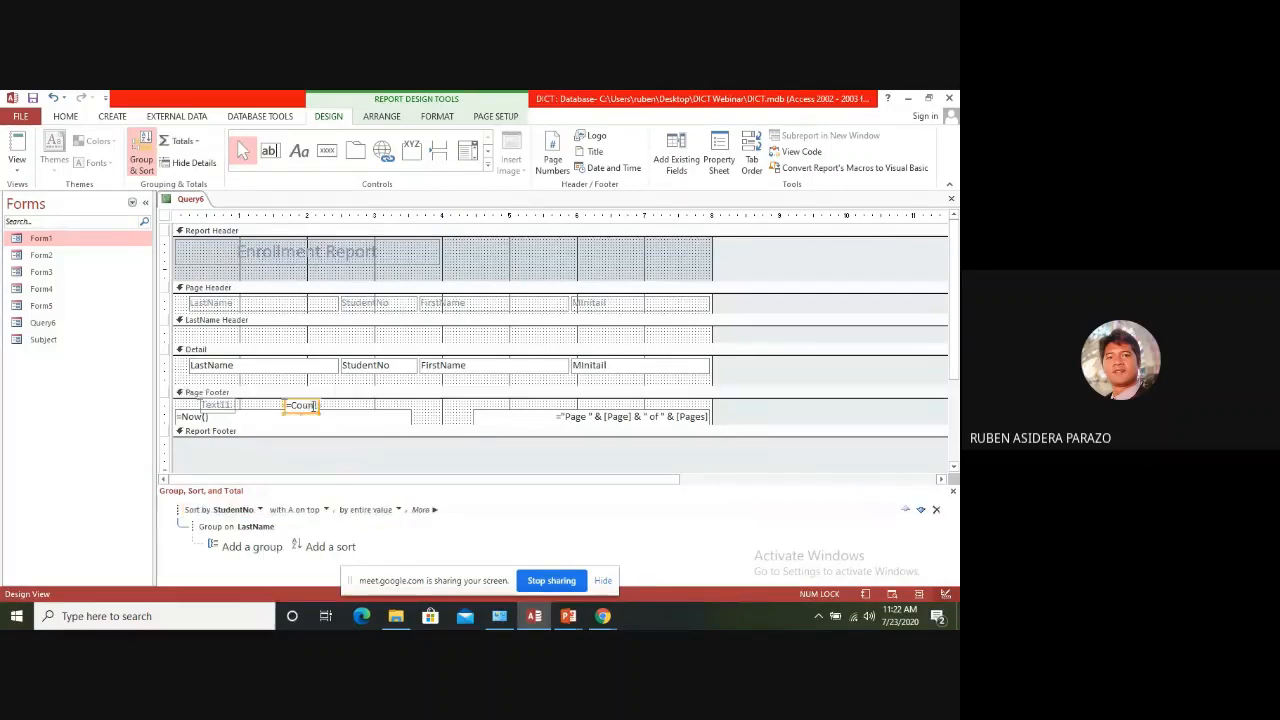
pyautogui.click(343, 412)
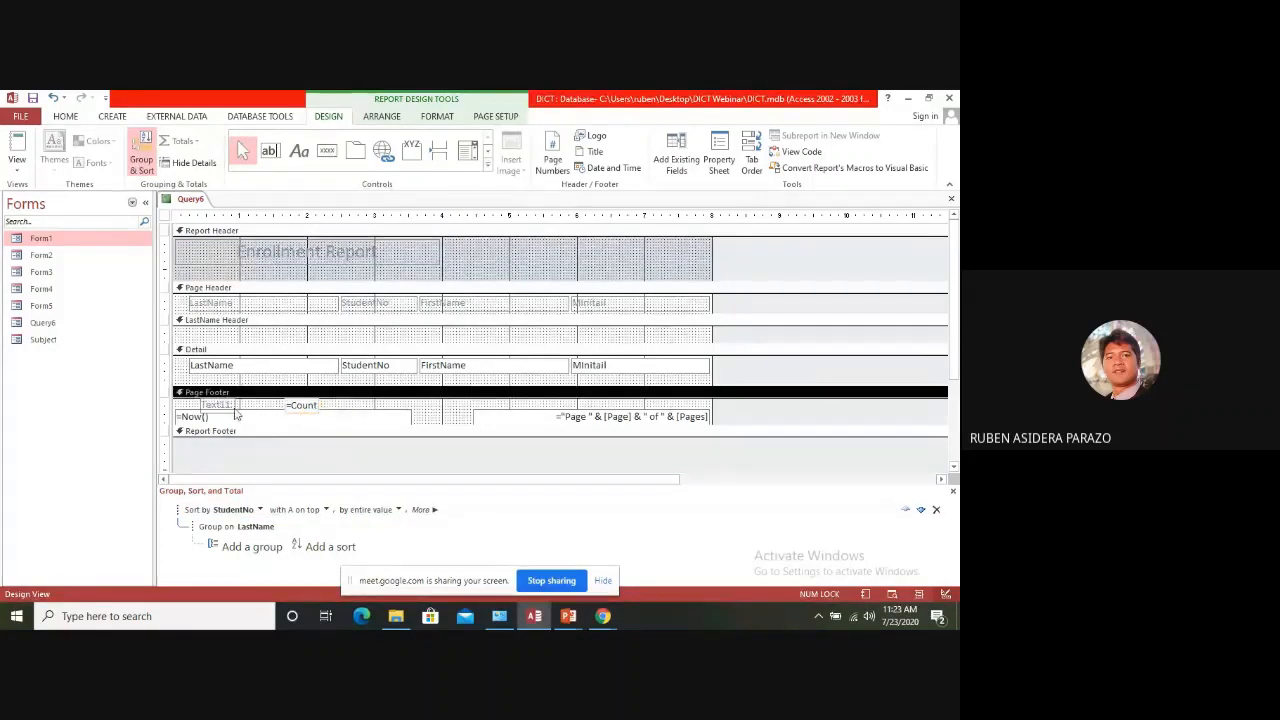
pyautogui.click(228, 405)
pyautogui.press('Delete')
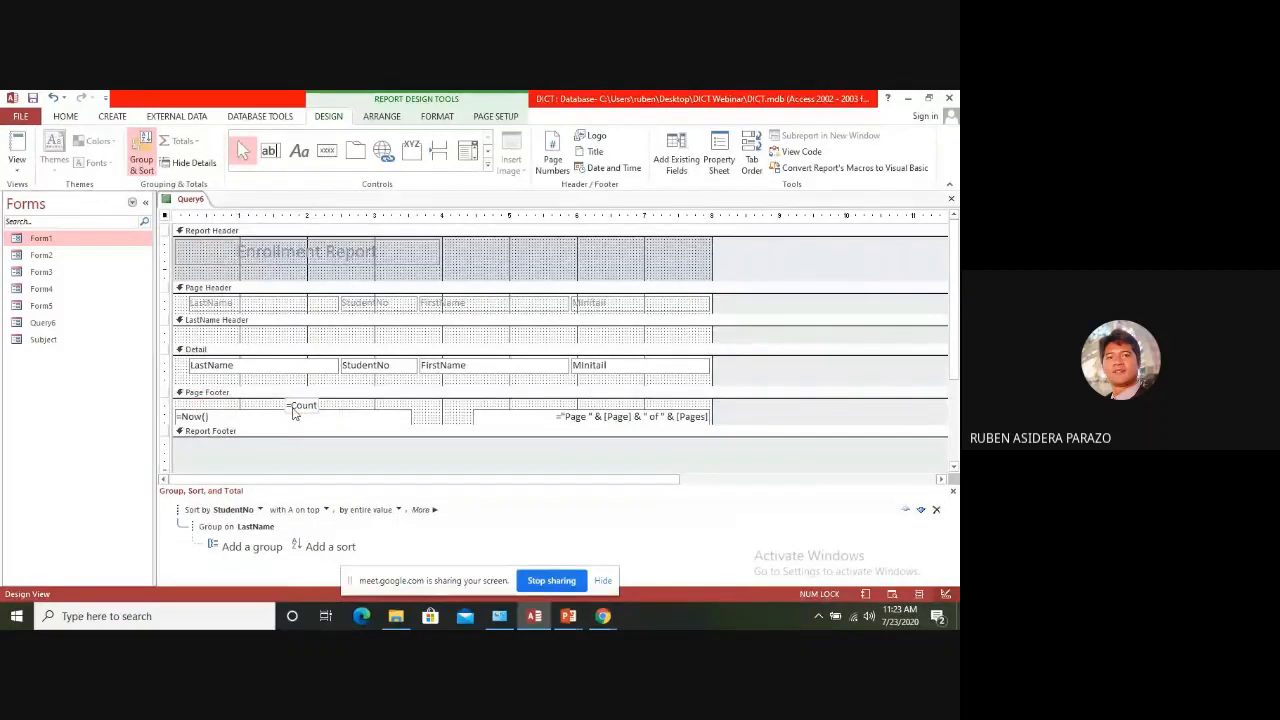
pyautogui.moveTo(294, 410); pyautogui.dragTo(190, 409)
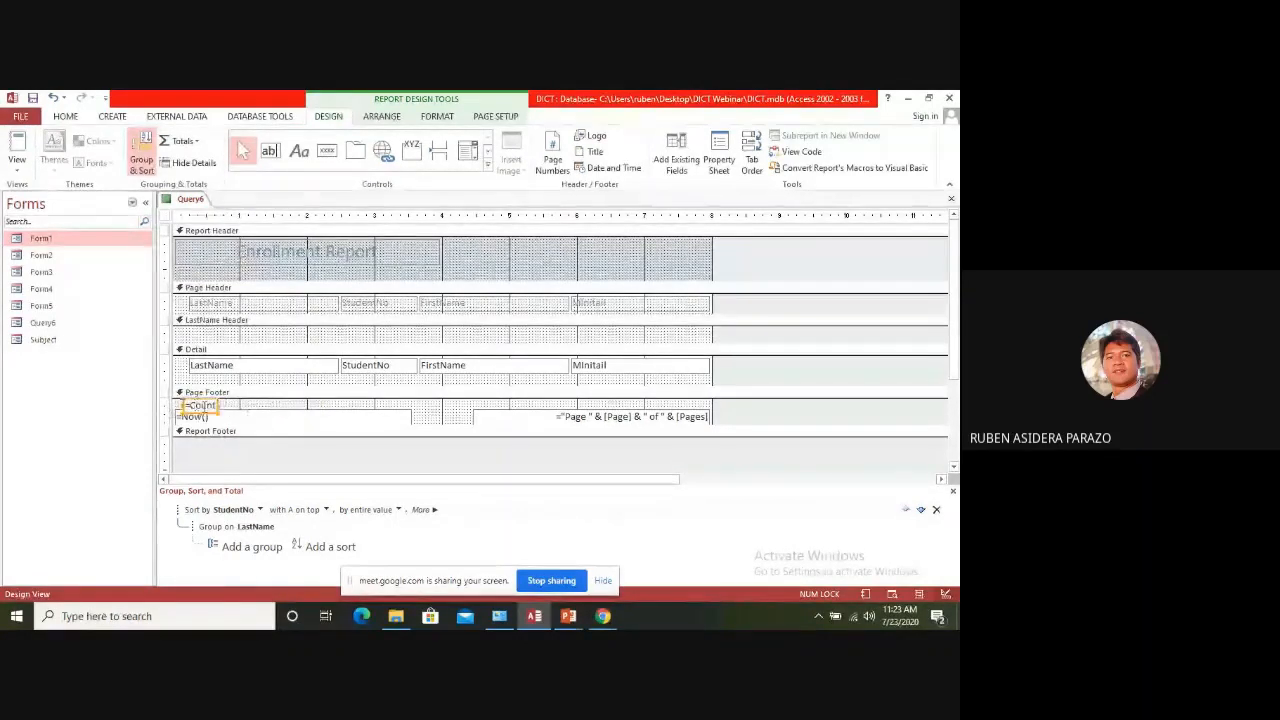
pyautogui.click(230, 405)
pyautogui.click(212, 405)
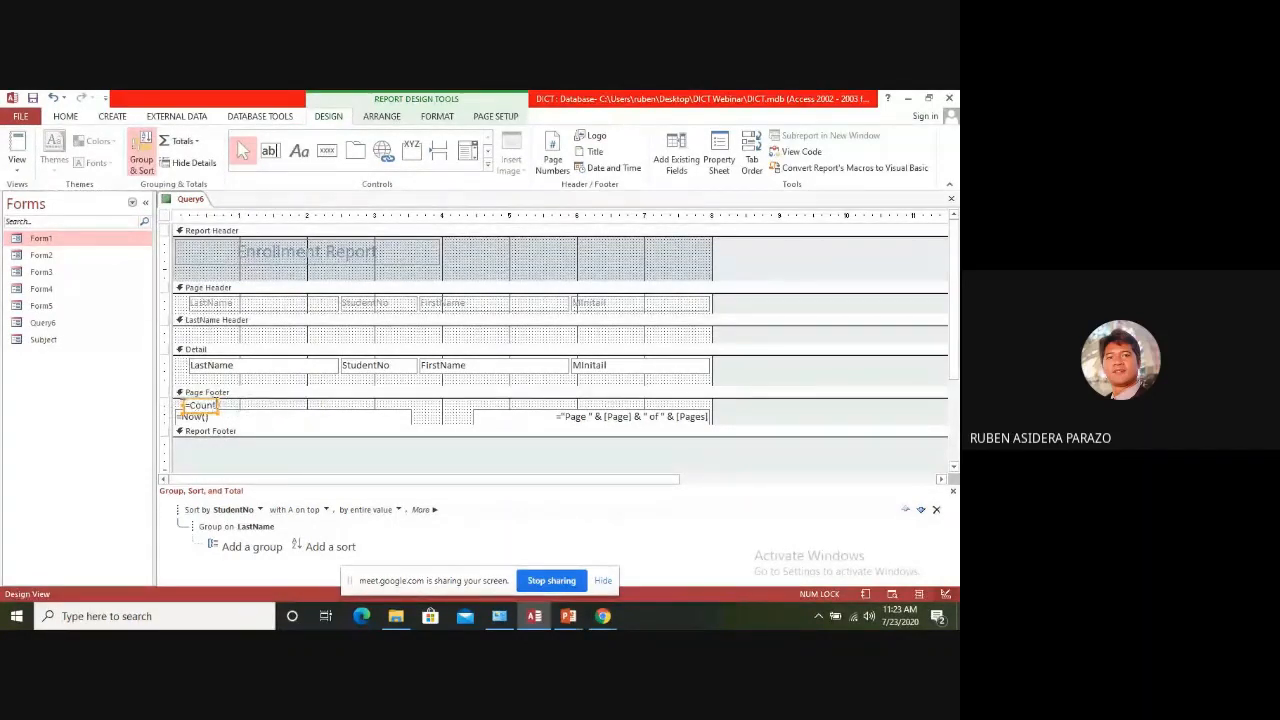
pyautogui.click(238, 410)
pyautogui.click(212, 405)
pyautogui.press('Delete')
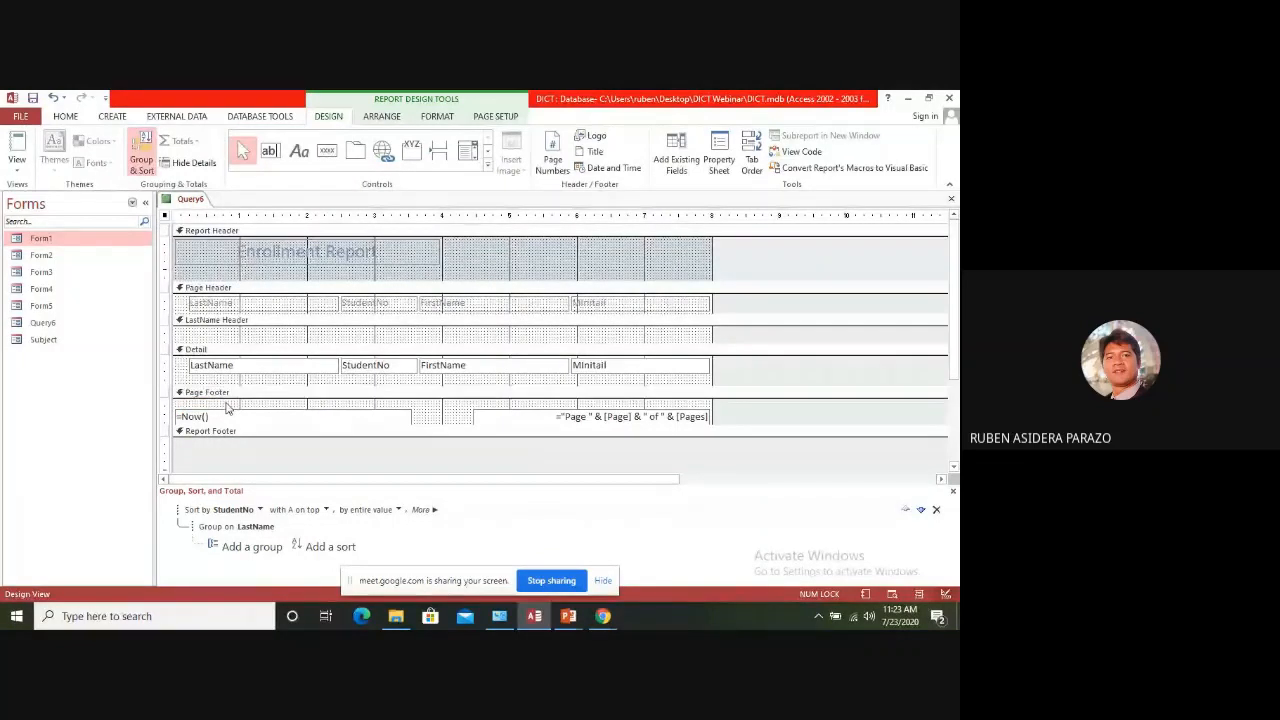
# Open up space in the Report Footer and add a text box there with the expression =count(lastname)
pyautogui.click(226, 405)
pyautogui.moveTo(373, 437); pyautogui.dragTo(372, 456)
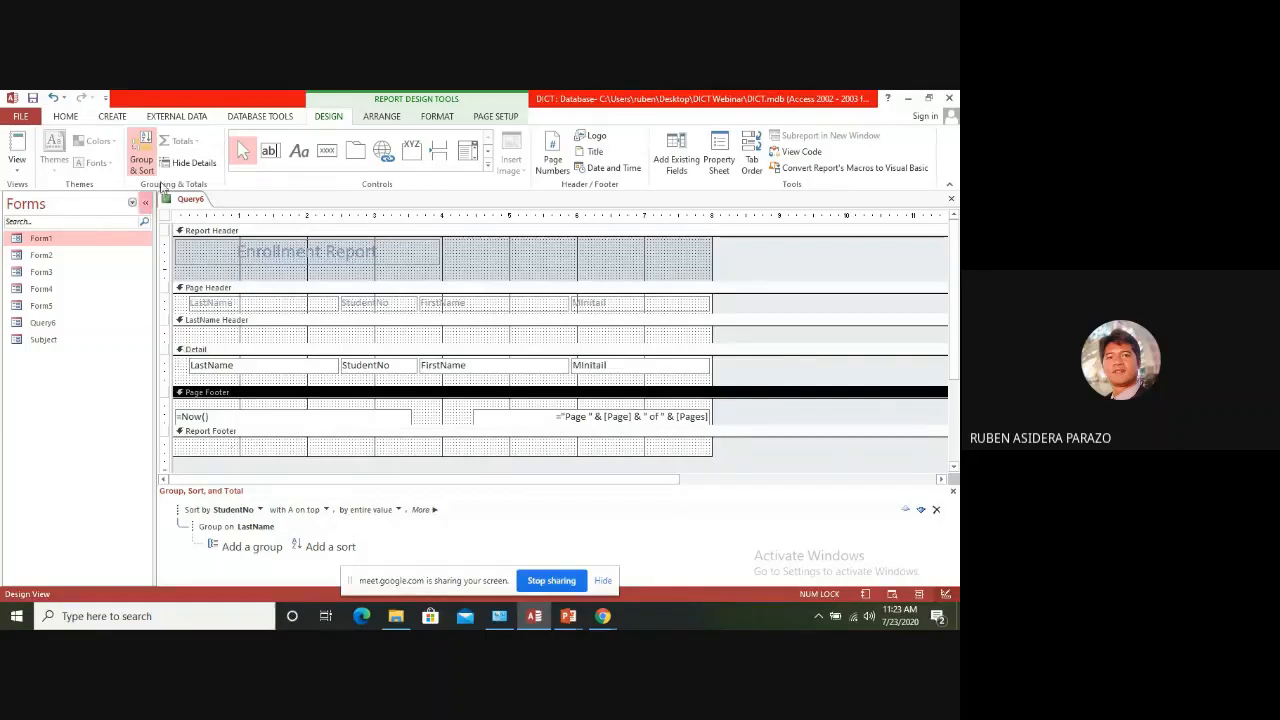
pyautogui.click(271, 153)
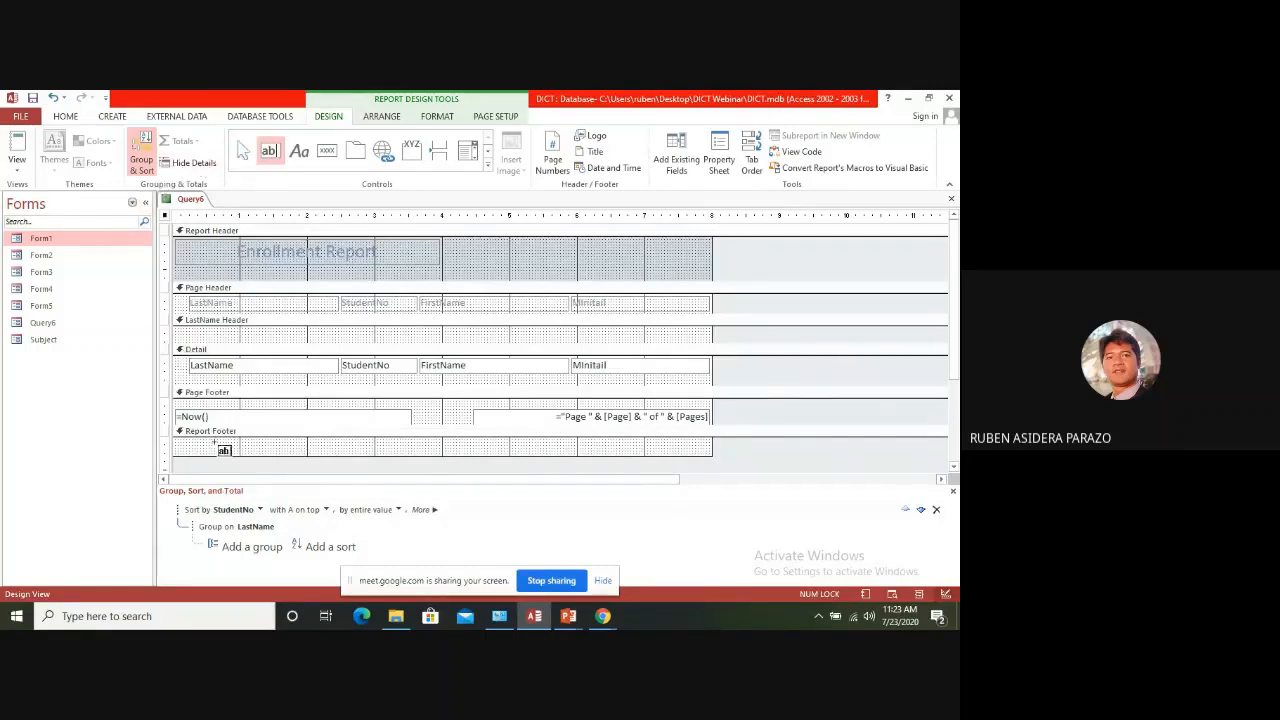
pyautogui.moveTo(217, 441); pyautogui.dragTo(277, 453)
pyautogui.click(255, 451)
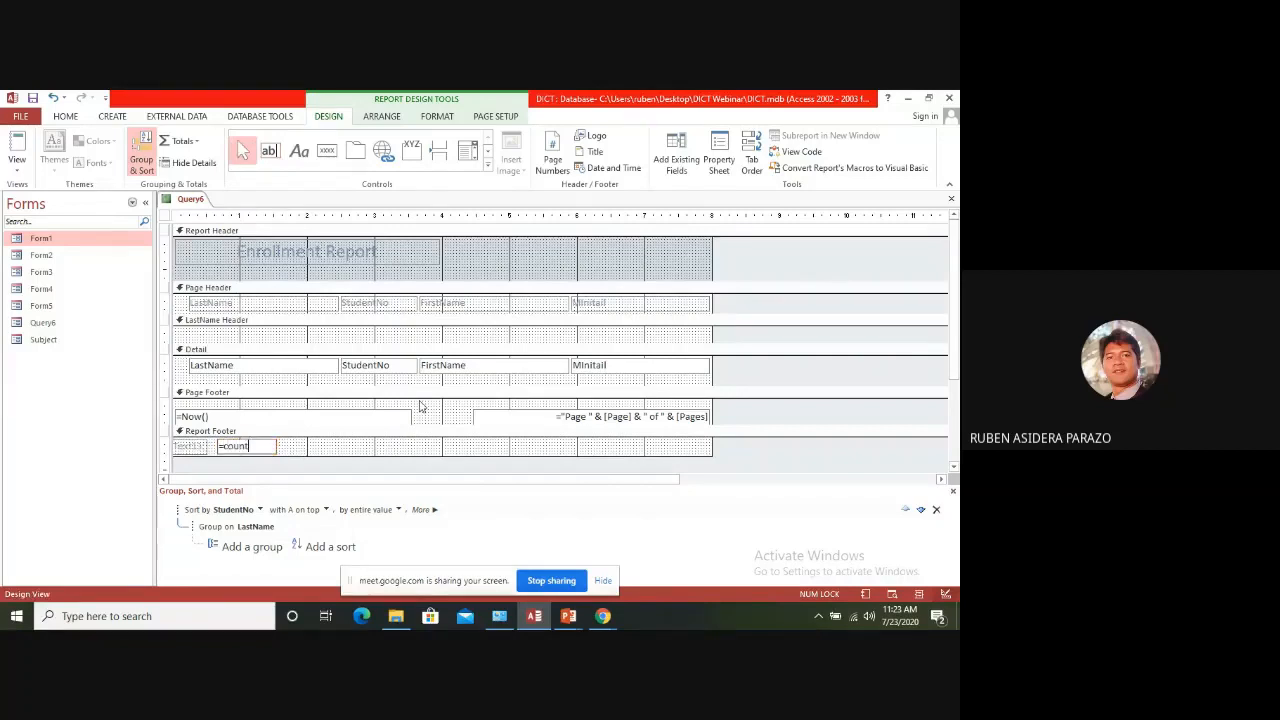
pyautogui.write('=count([')
pyautogui.write('lastname)')
pyautogui.press('Return')
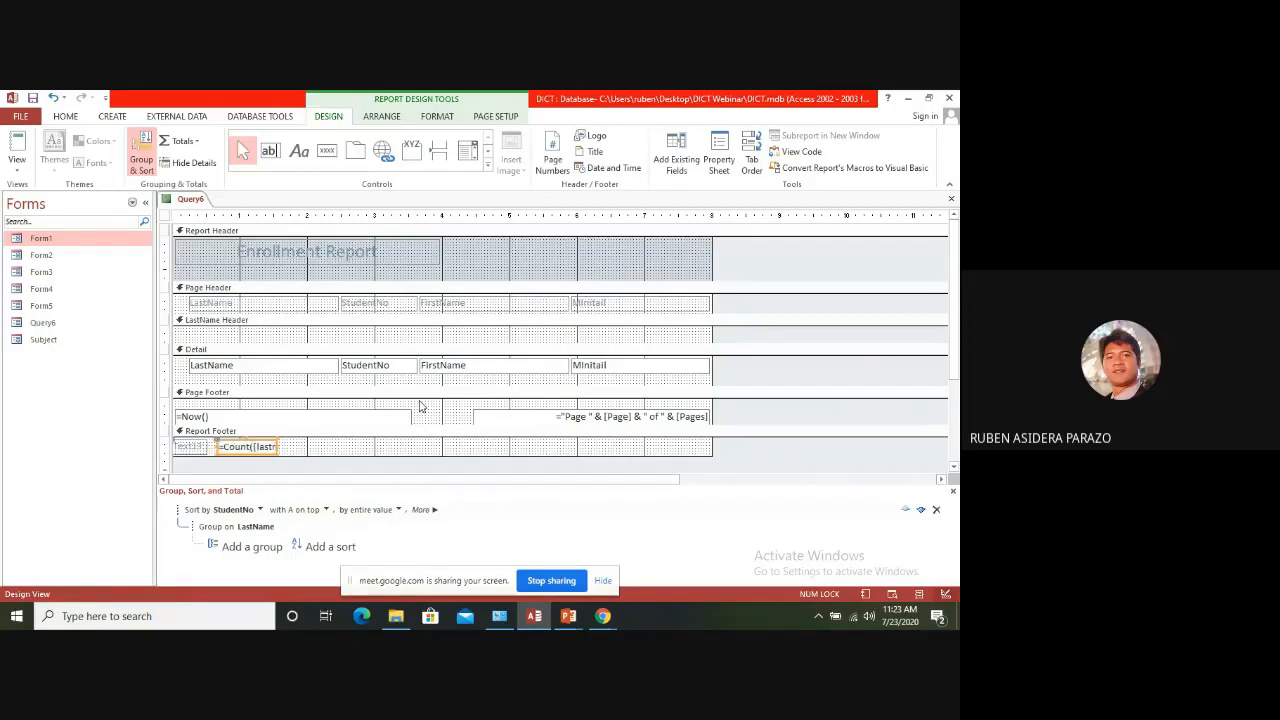
# Capitalize the field name in the Report Footer's count expression to Lastname and check the report in Report View
pyautogui.click(265, 446)
pyautogui.write('L')
pyautogui.press('Return')
pyautogui.click(17, 165)
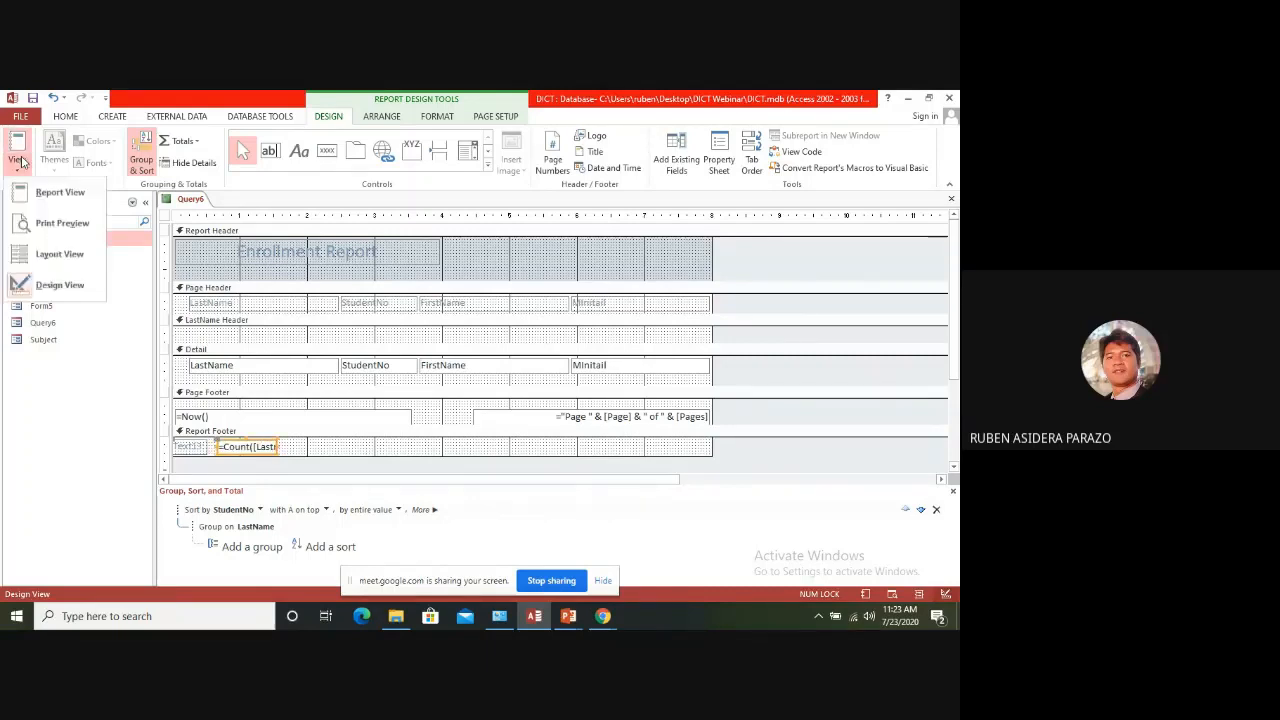
pyautogui.click(67, 193)
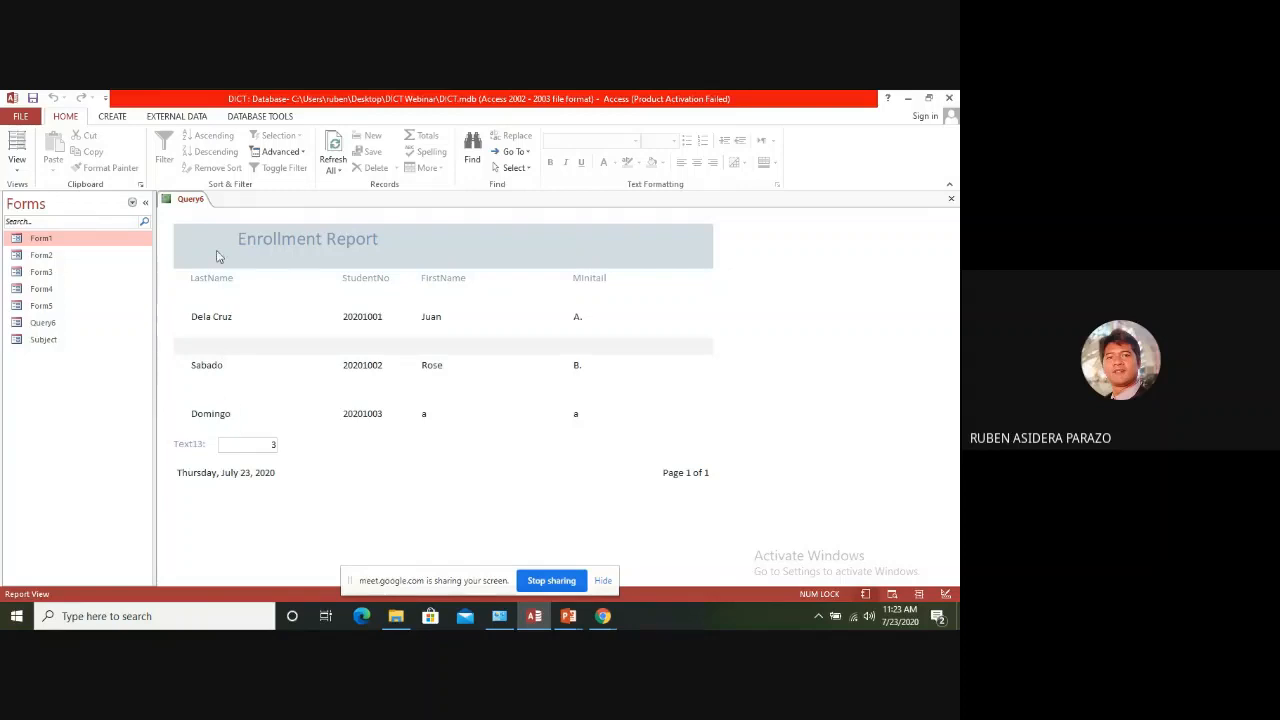
# Return to Design View, widen the count text box to about 2.2 inches, and make the Report Footer slightly taller
pyautogui.rightClick(193, 215)
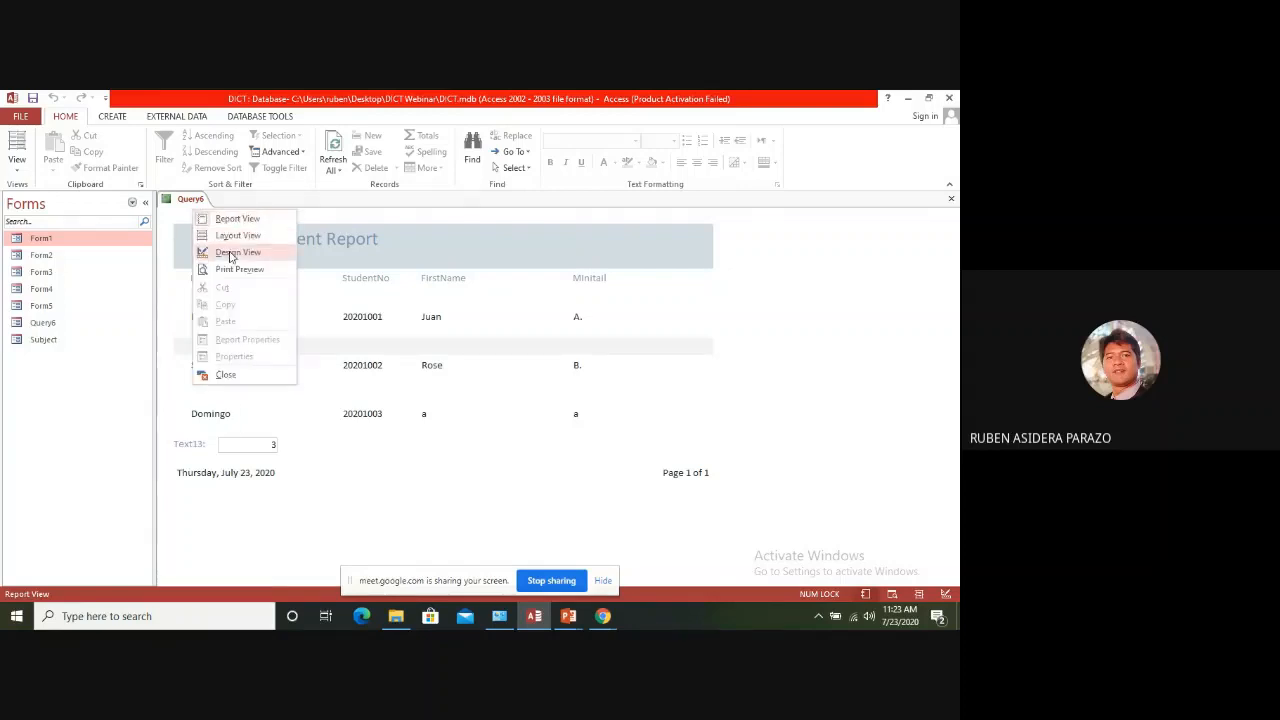
pyautogui.click(229, 253)
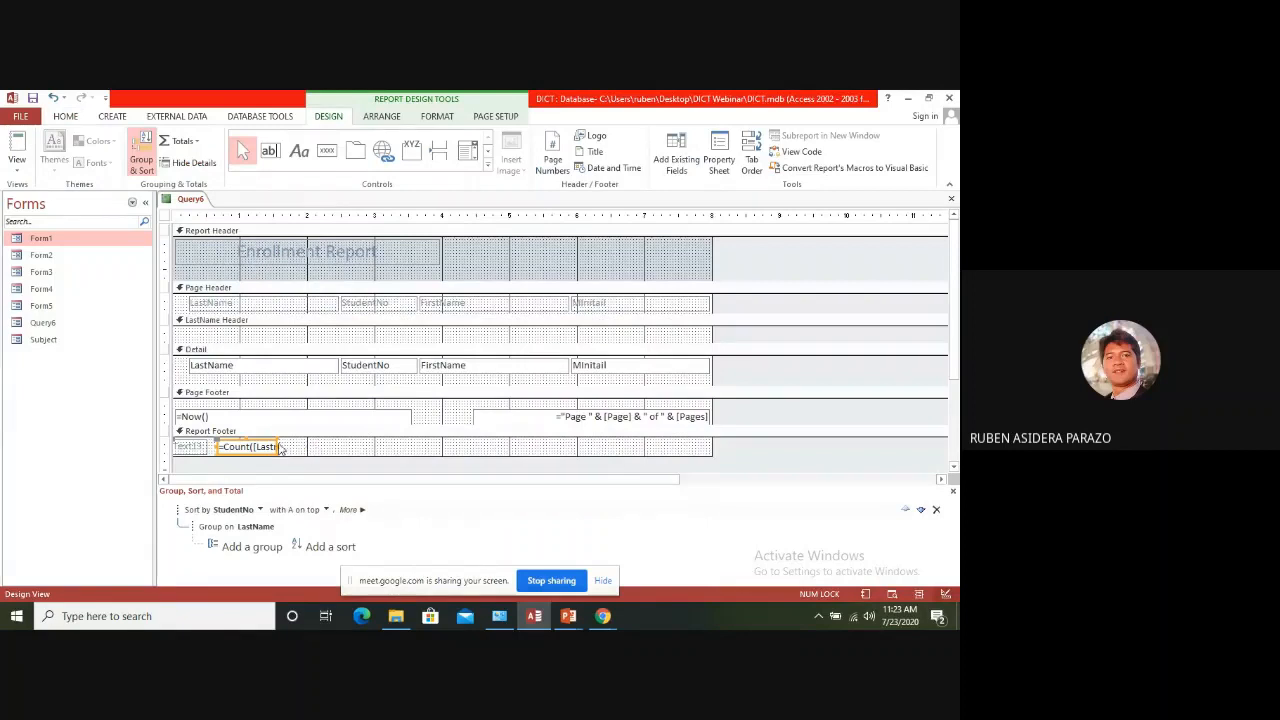
pyautogui.moveTo(281, 447); pyautogui.dragTo(365, 447)
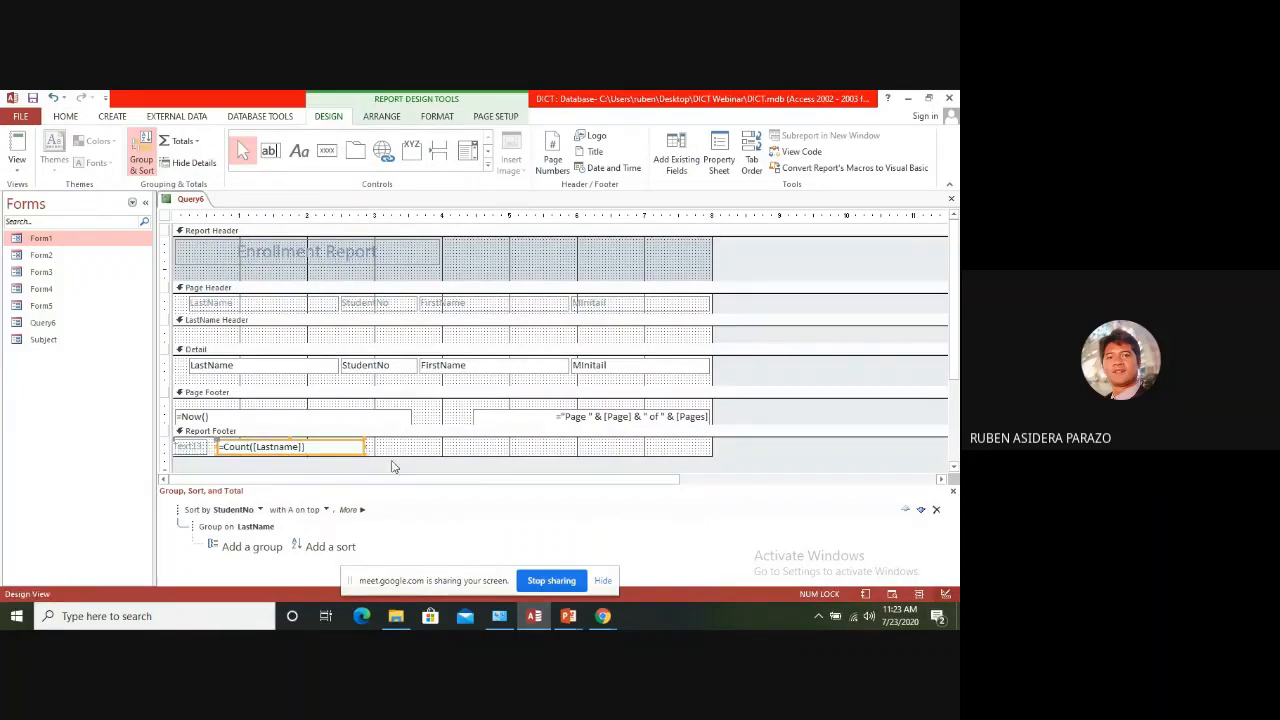
pyautogui.click(310, 454)
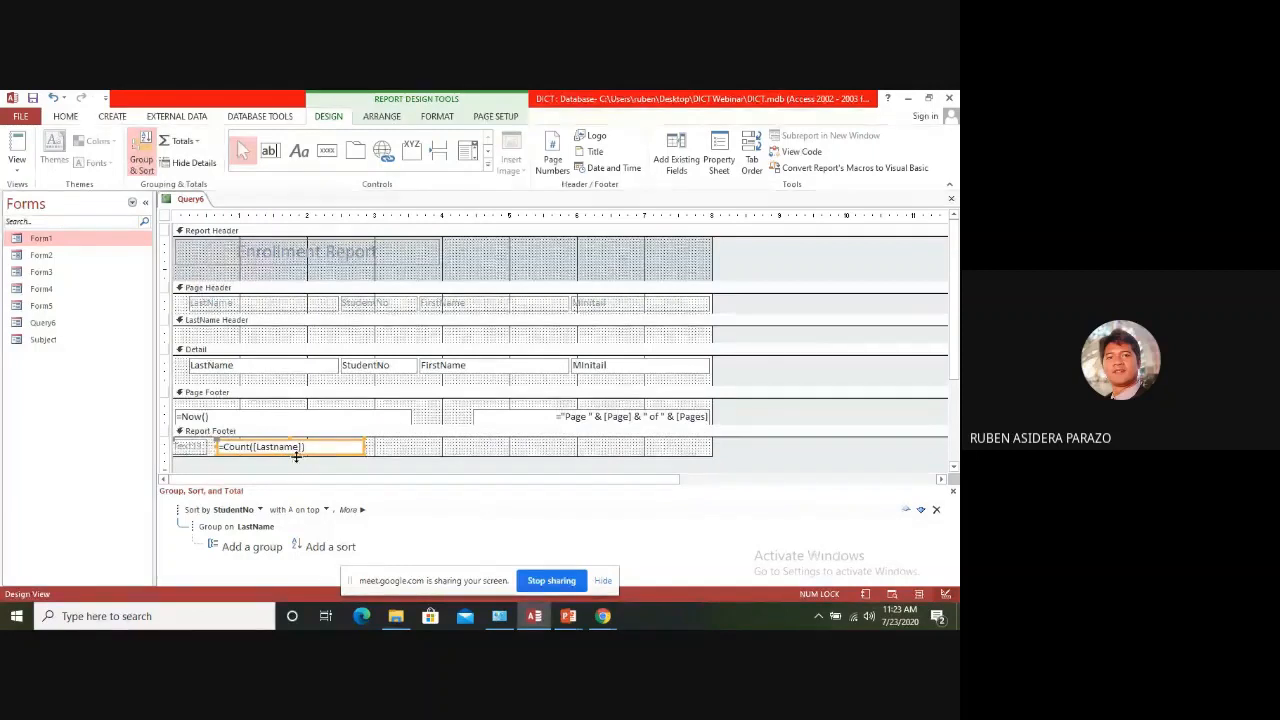
pyautogui.click(297, 461)
pyautogui.moveTo(298, 461); pyautogui.dragTo(297, 466)
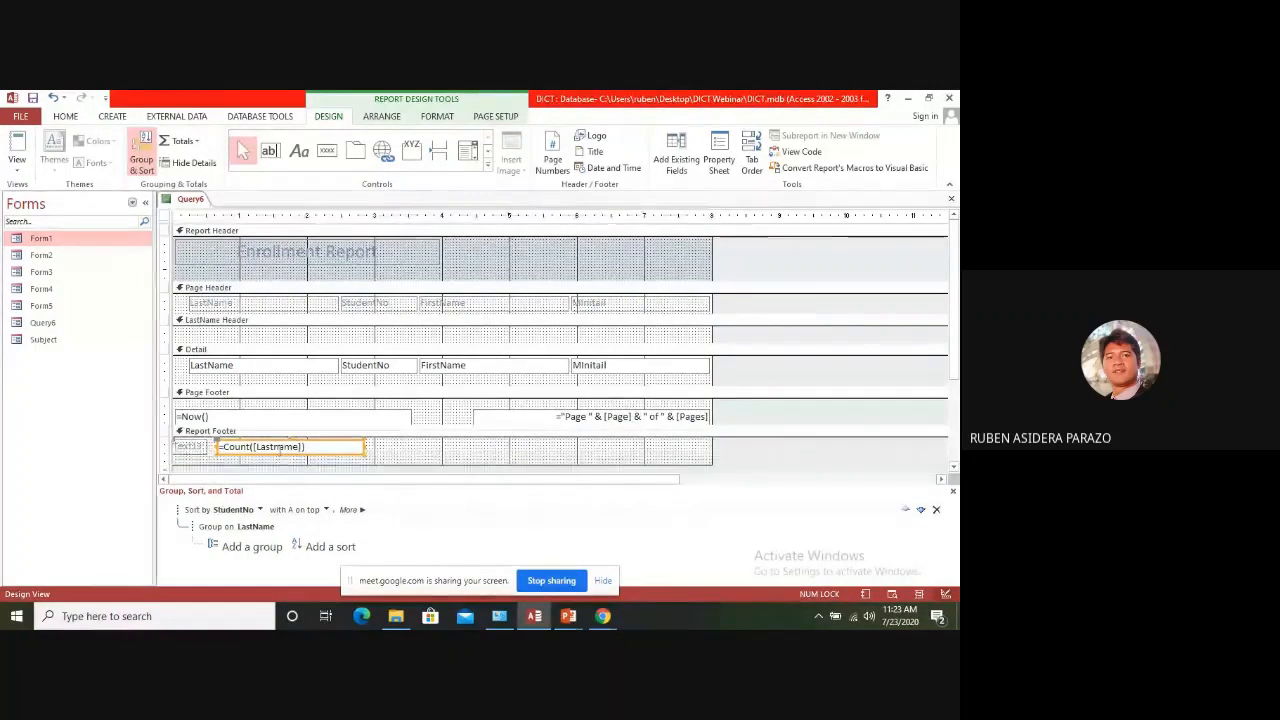
# Make the count text box in the Report Footer taller and check the report in Report View
pyautogui.click(280, 447)
pyautogui.click(386, 465)
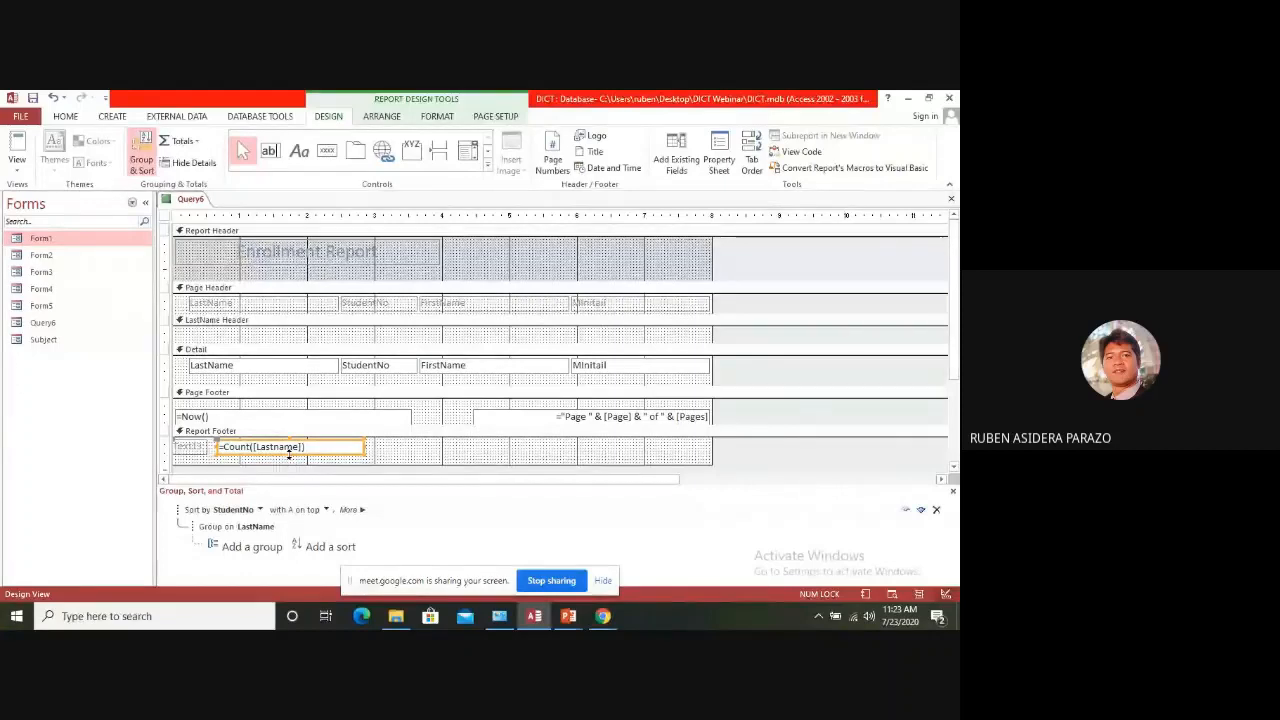
pyautogui.click(288, 451)
pyautogui.click(289, 459)
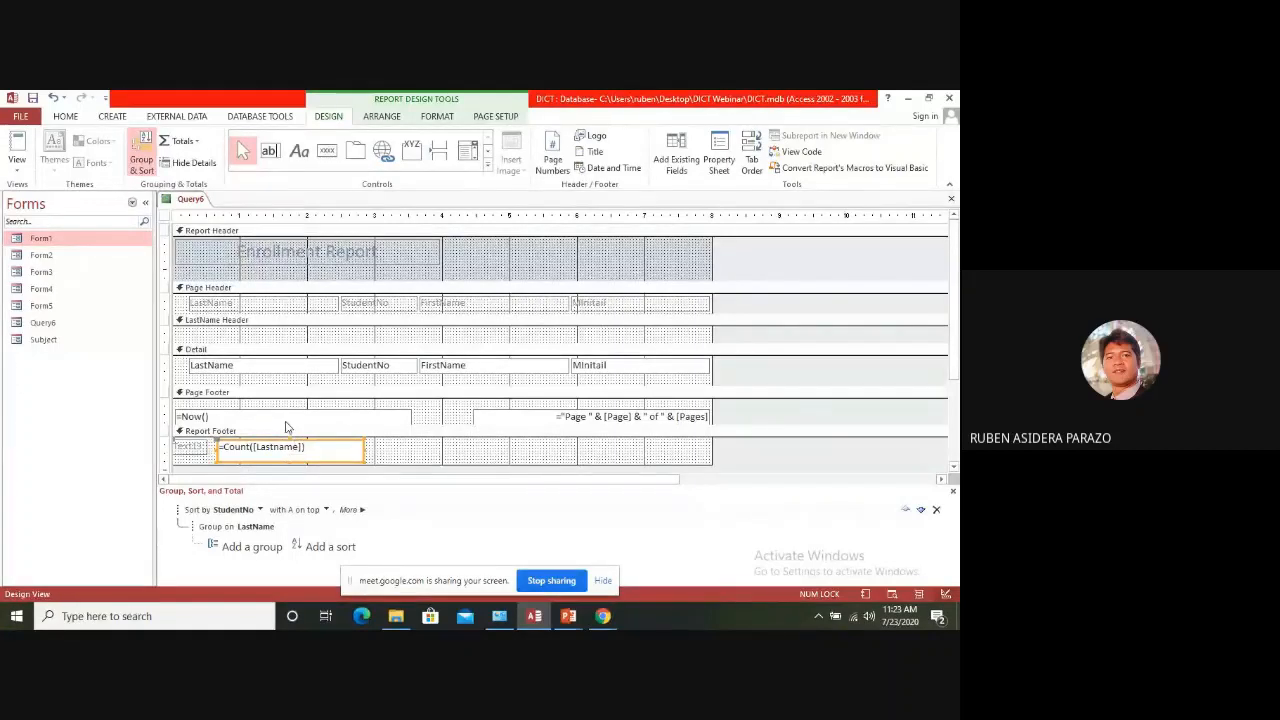
pyautogui.click(368, 462)
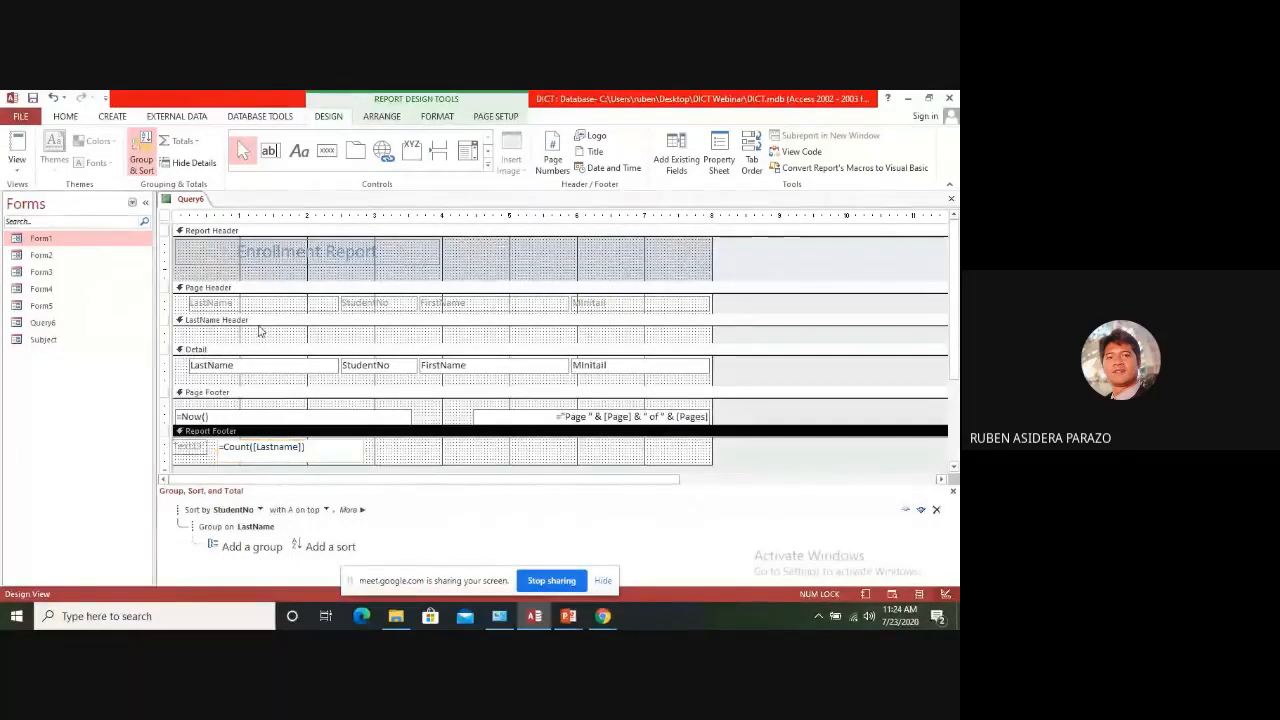
pyautogui.click(14, 150)
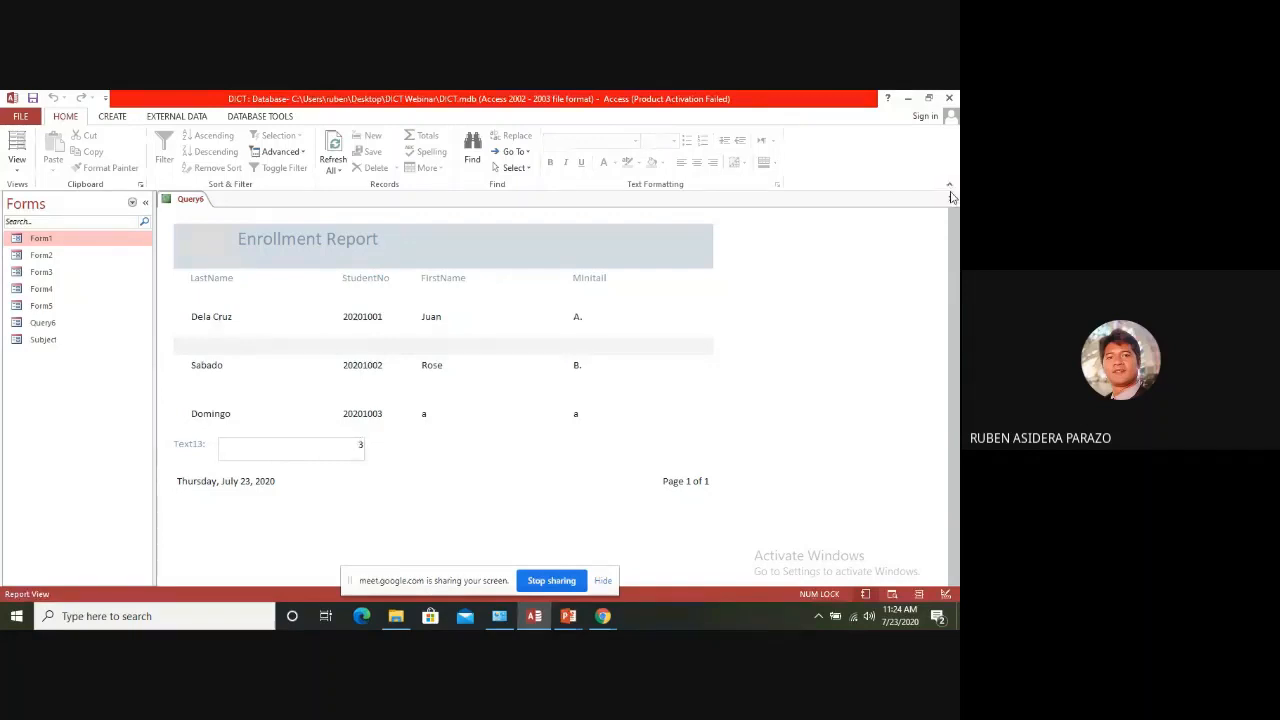
# Close the Enrollment Report and list the database's tables in the object list
pyautogui.click(951, 198)
pyautogui.click(431, 392)
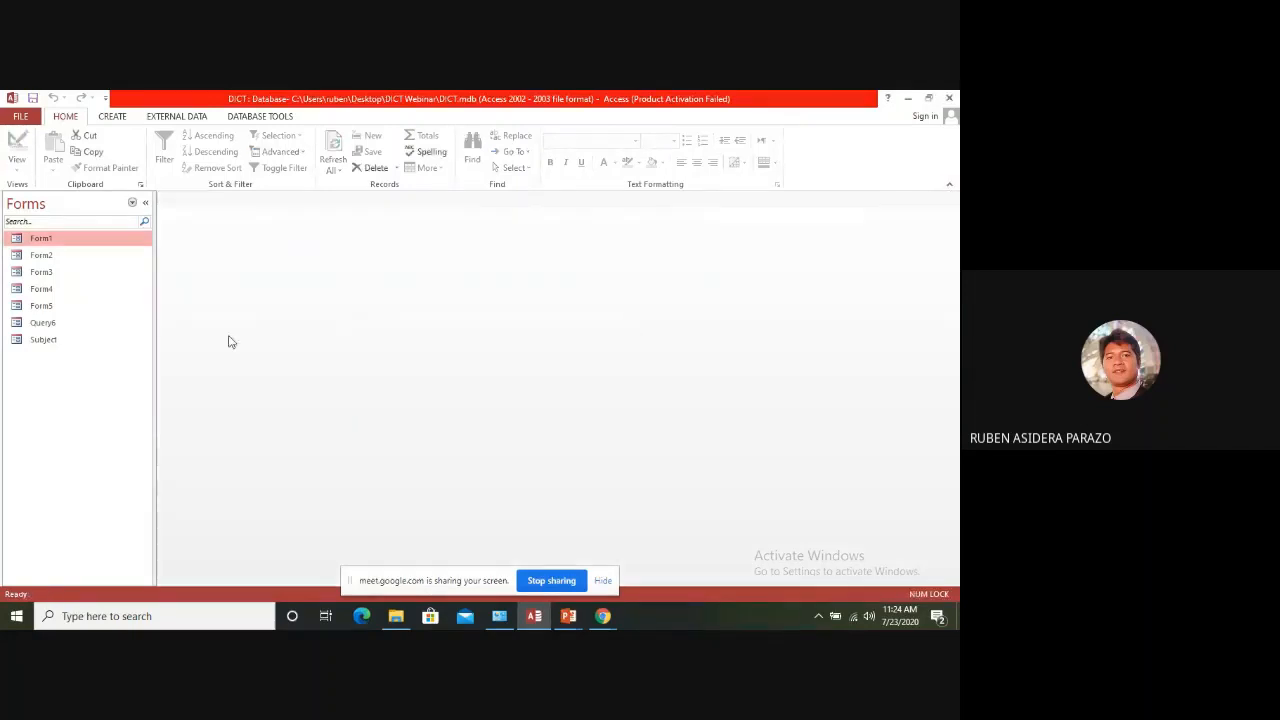
pyautogui.click(132, 203)
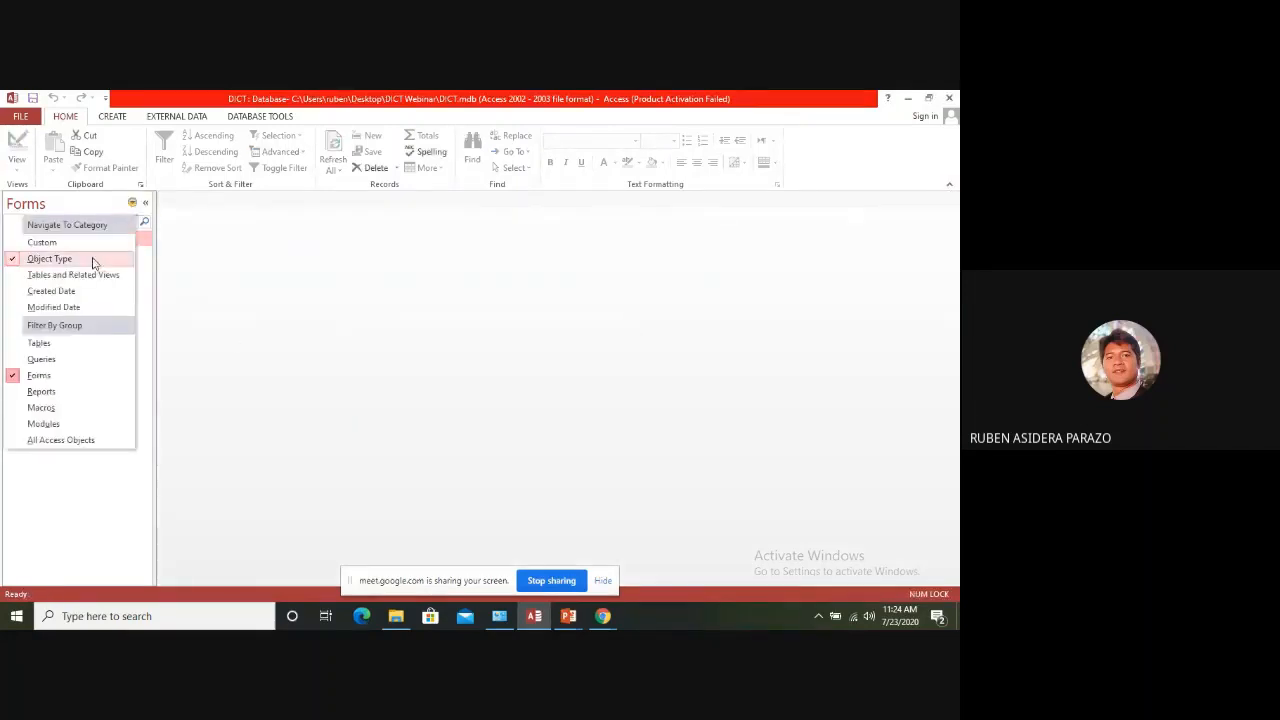
pyautogui.click(55, 343)
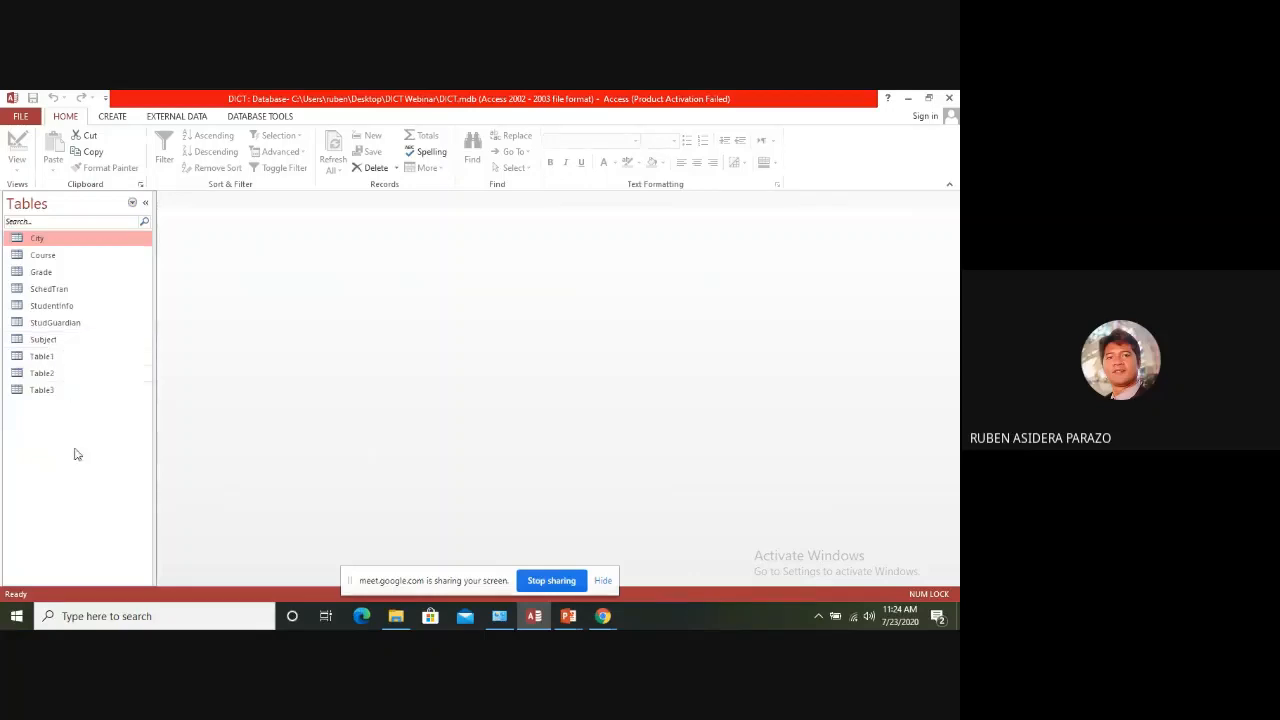
# Open the StudentInfo table and start a new record with the student number and the student's last name
pyautogui.doubleClick(50, 308)
pyautogui.click(203, 271)
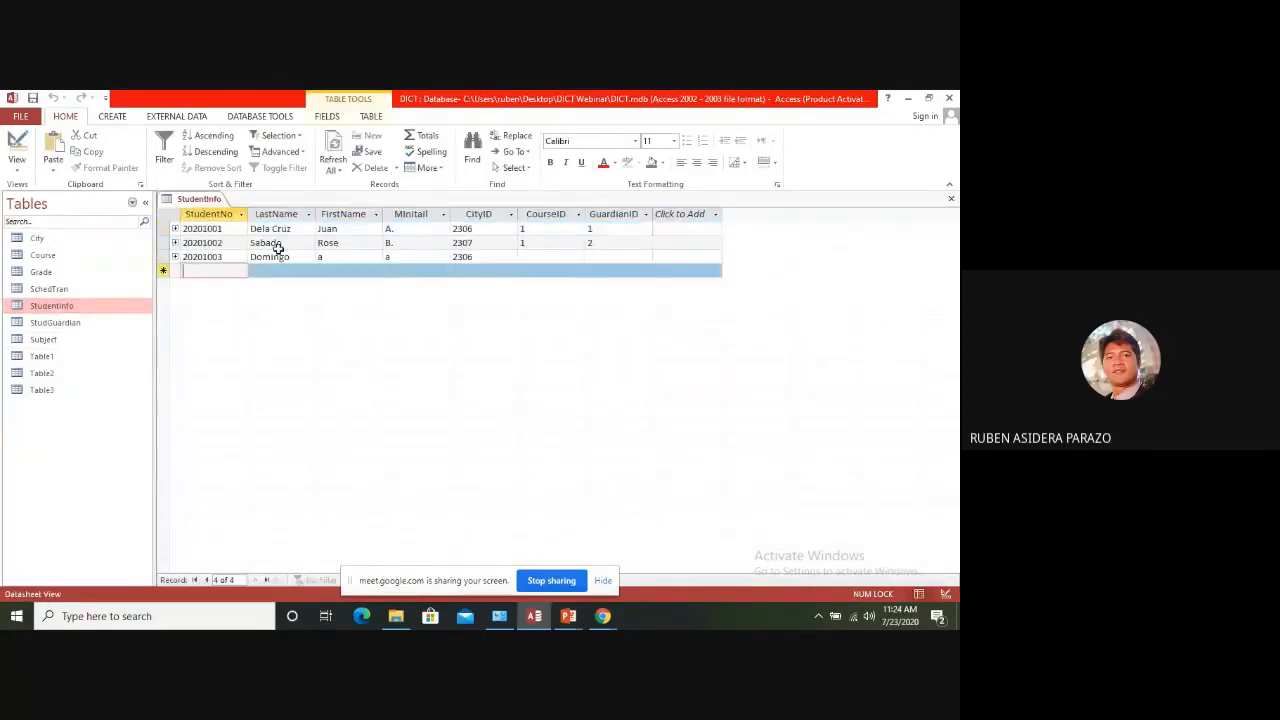
pyautogui.write('200')
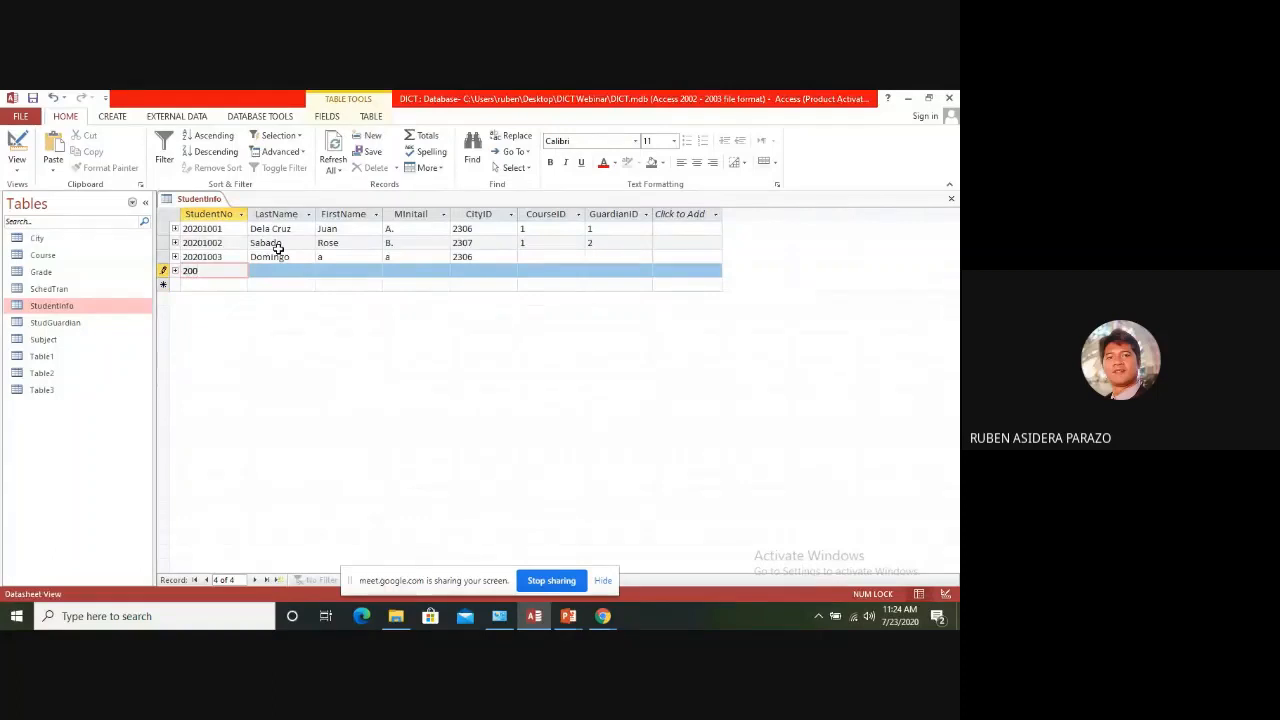
pyautogui.write('1004')
pyautogui.press('Tab')
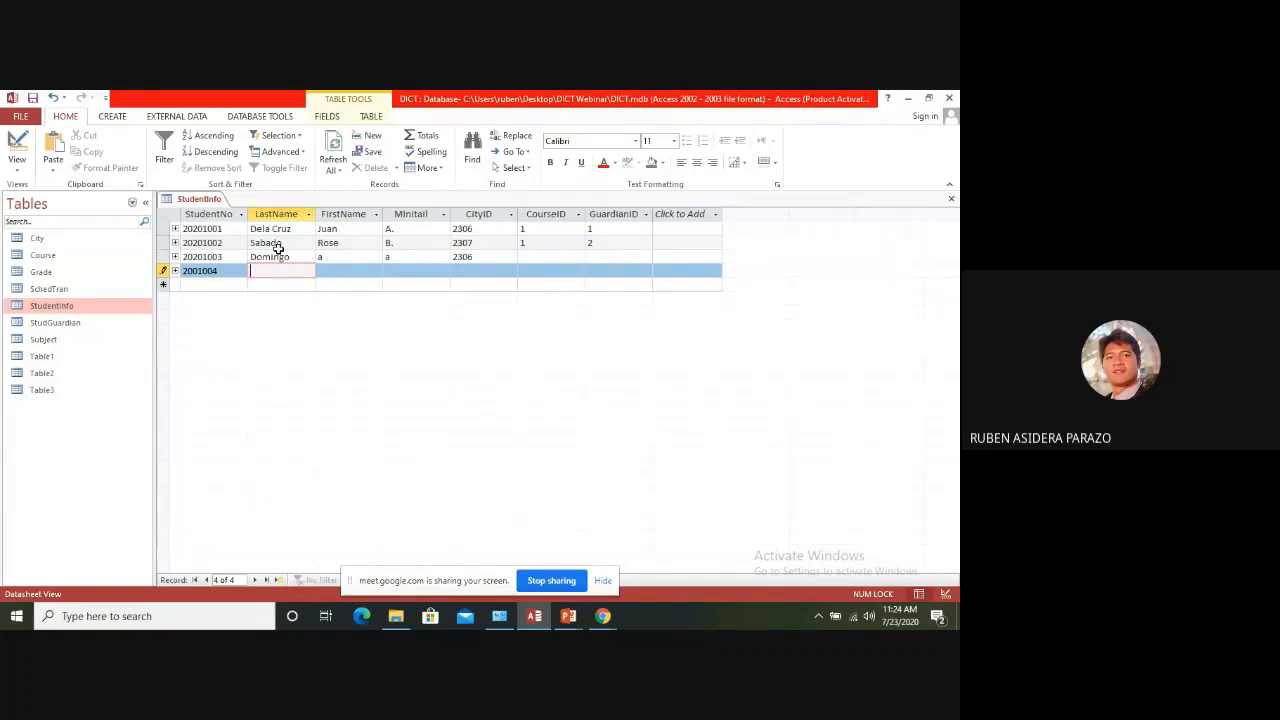
pyautogui.press('Tab')
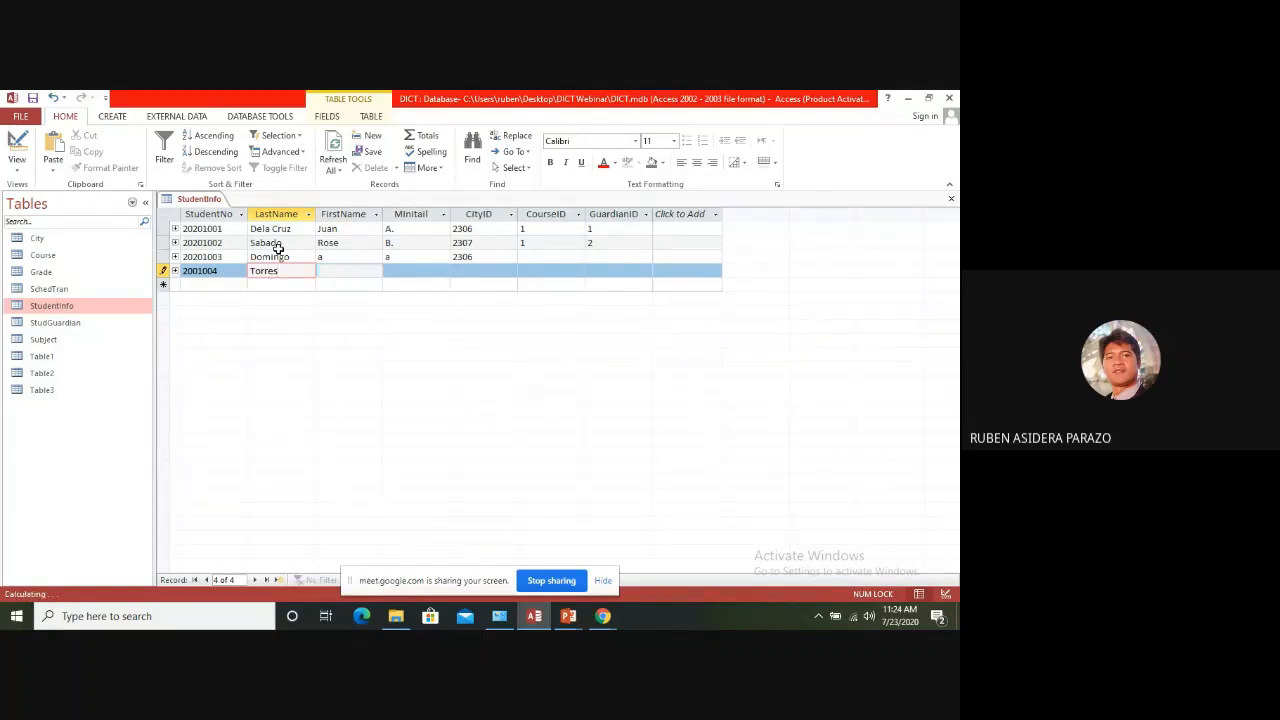
# Complete the new student record with a for FirstName and MInitail, CityID 2306, CourseID 1 and GuardianID 3, and close the table
pyautogui.write('a')
pyautogui.press('Tab')
pyautogui.write('a')
pyautogui.press('Tab')
pyautogui.write('2')
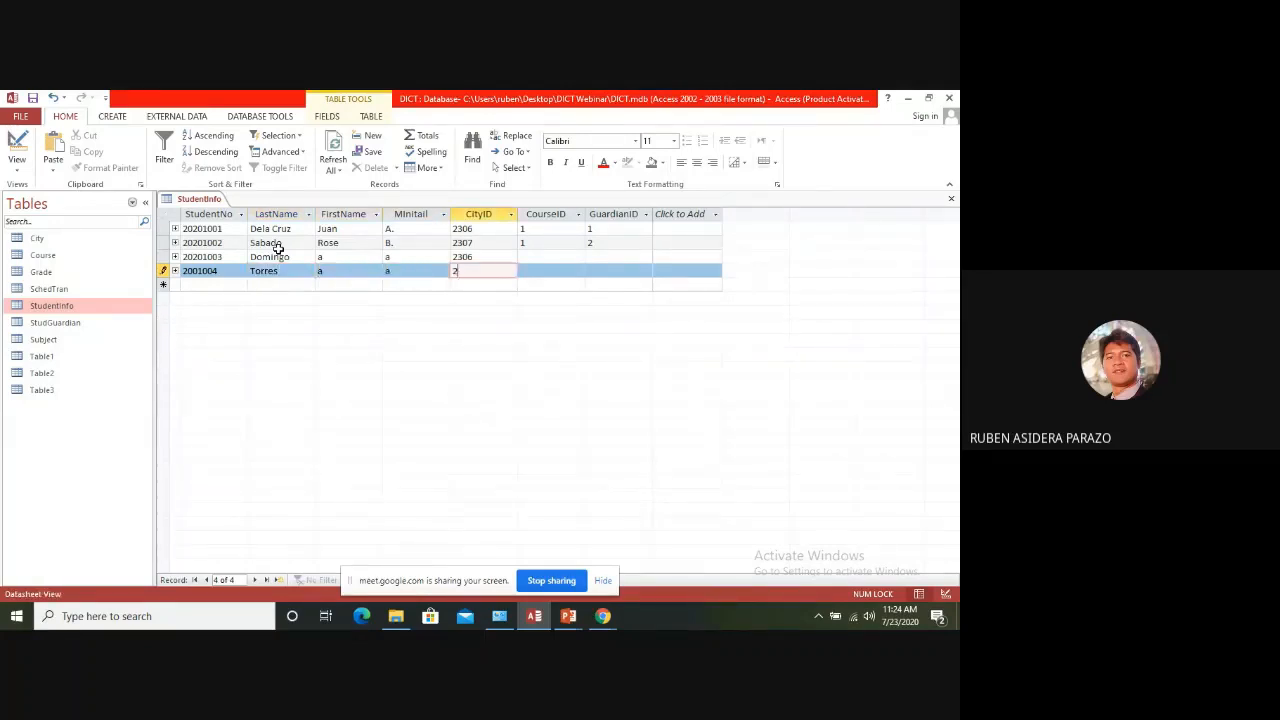
pyautogui.write('306')
pyautogui.press('Tab')
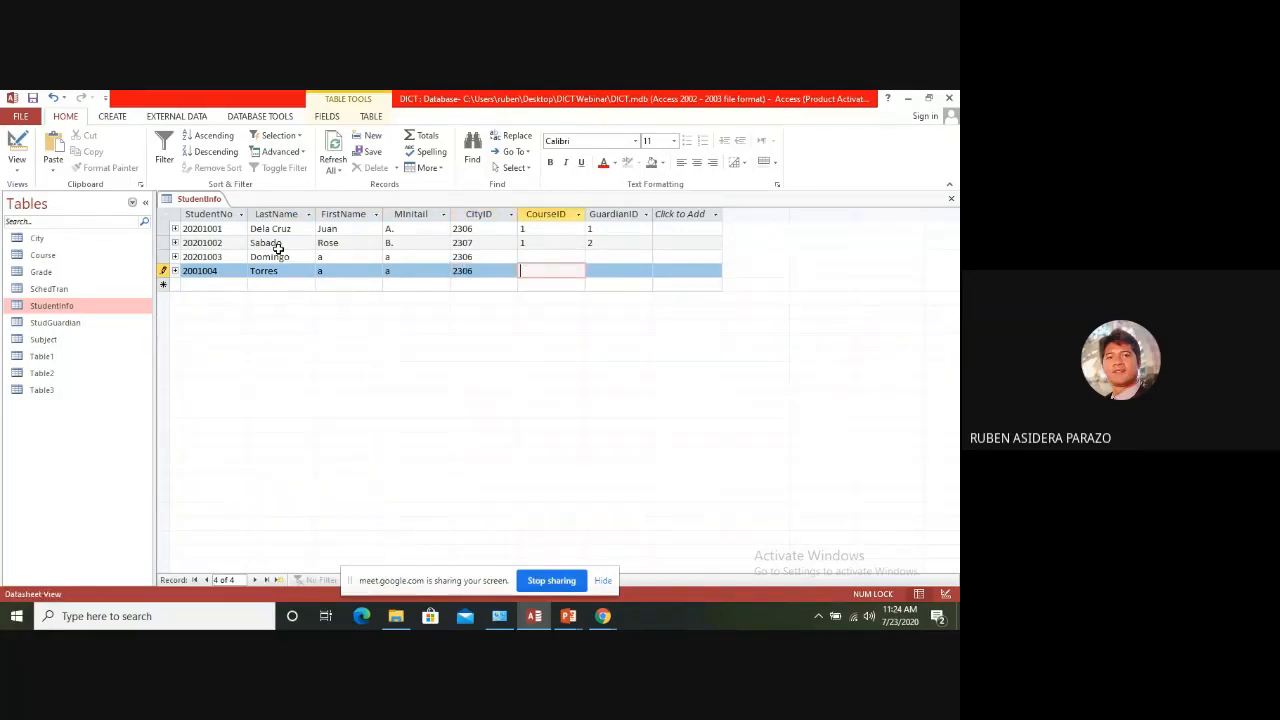
pyautogui.press('Tab')
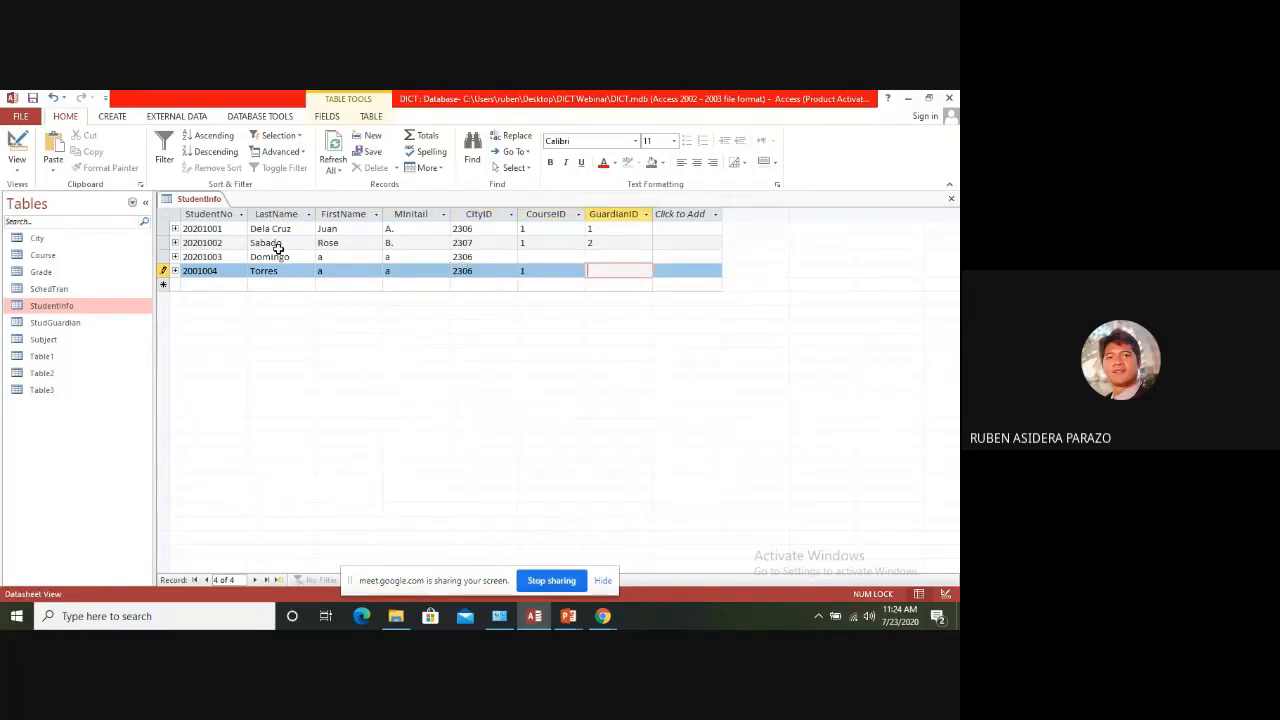
pyautogui.write('3')
pyautogui.press('Tab')
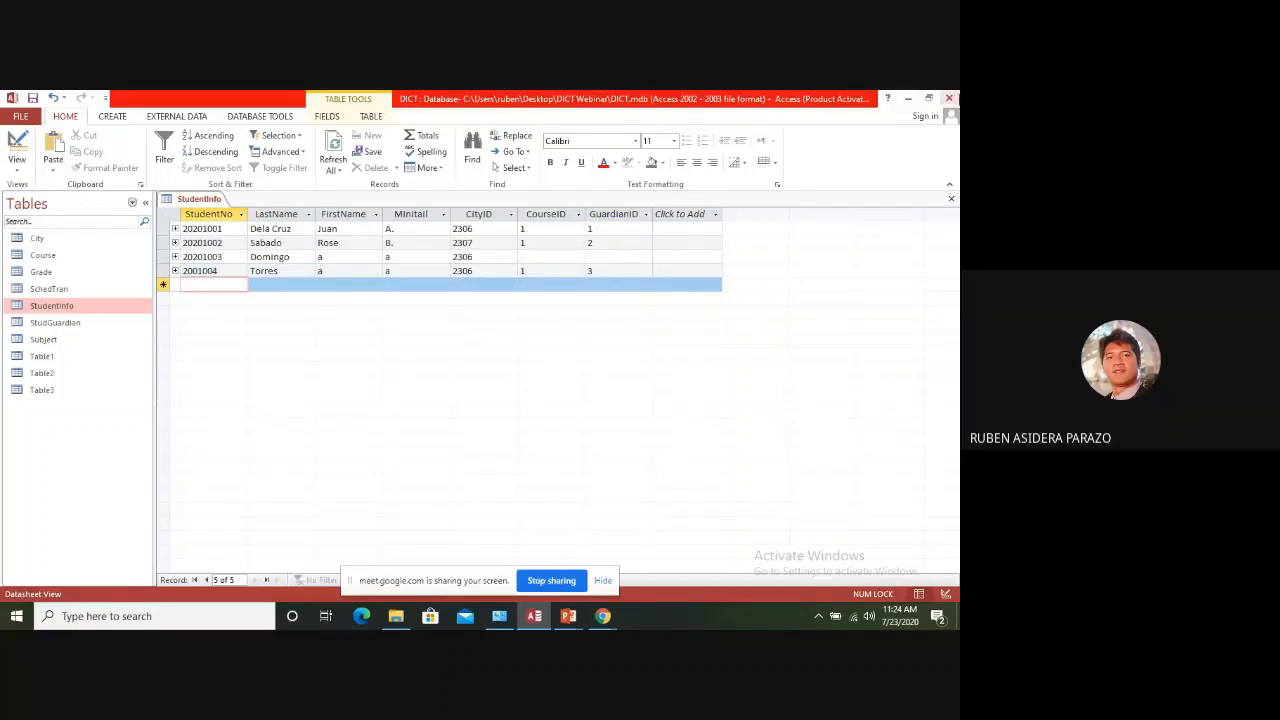
pyautogui.click(951, 200)
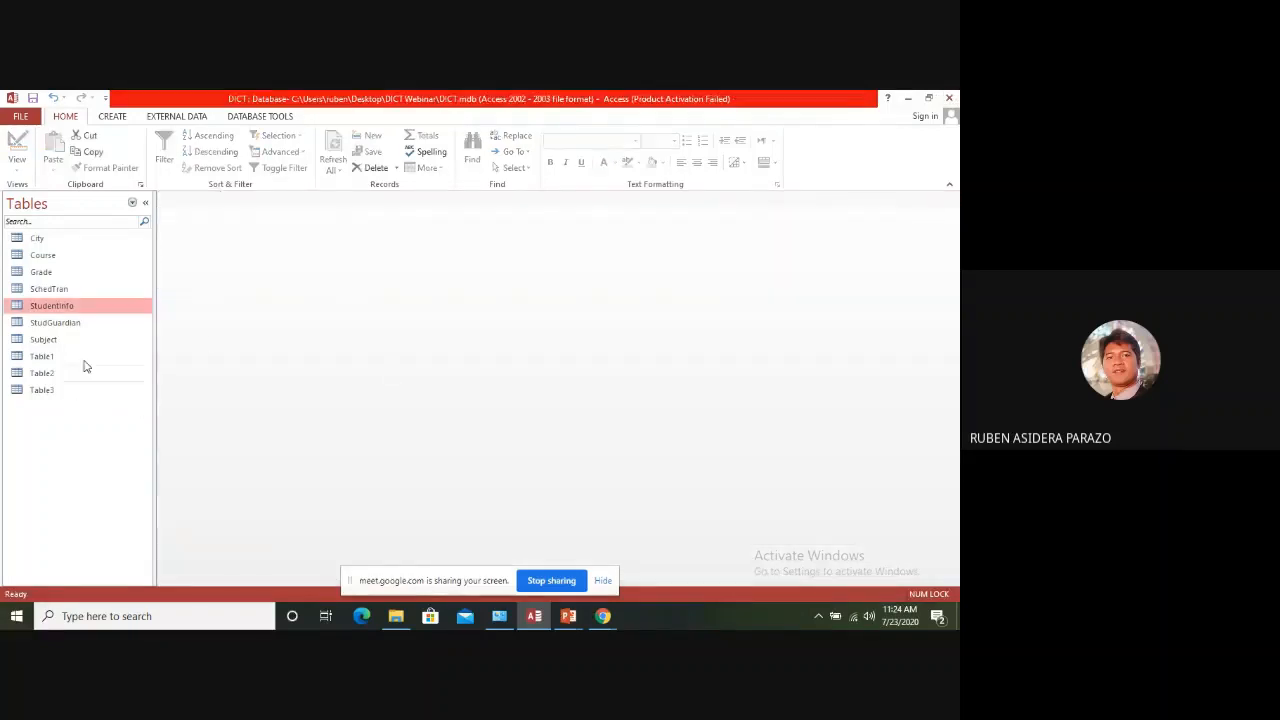
# List the database's reports, open the Query6 report to check the record count in its footer, and close it
pyautogui.click(132, 204)
pyautogui.click(72, 390)
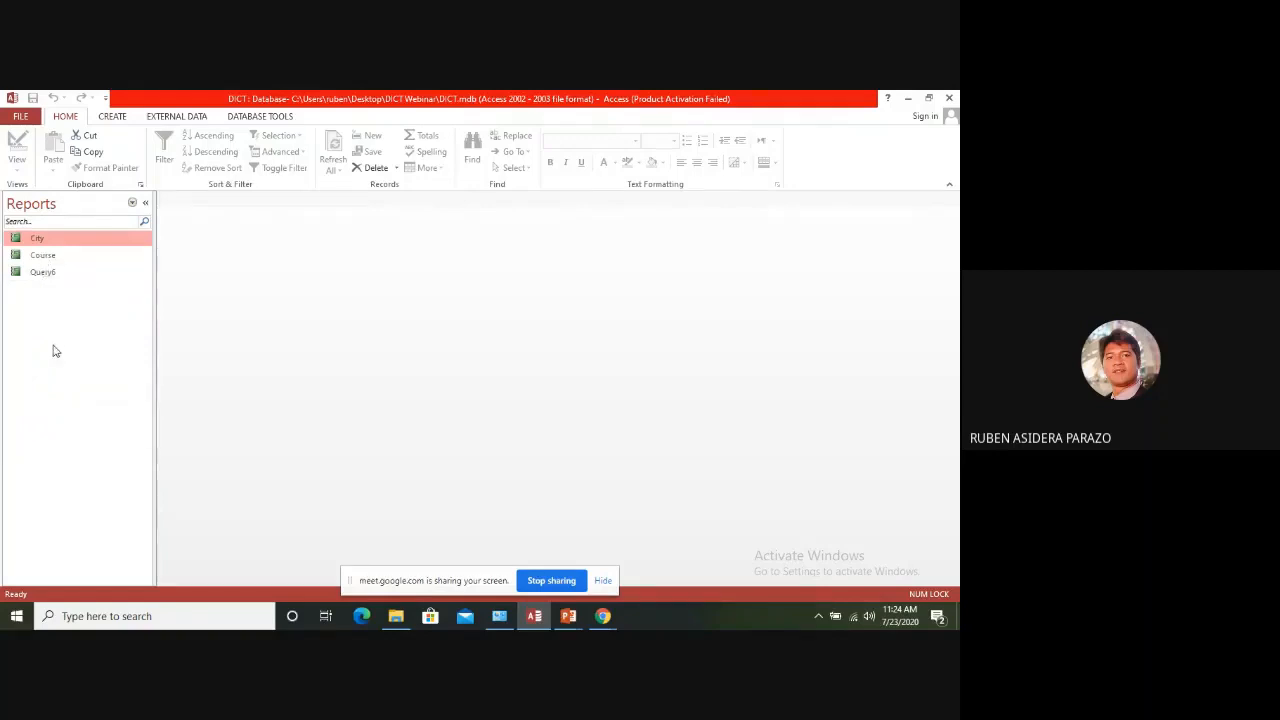
pyautogui.doubleClick(48, 274)
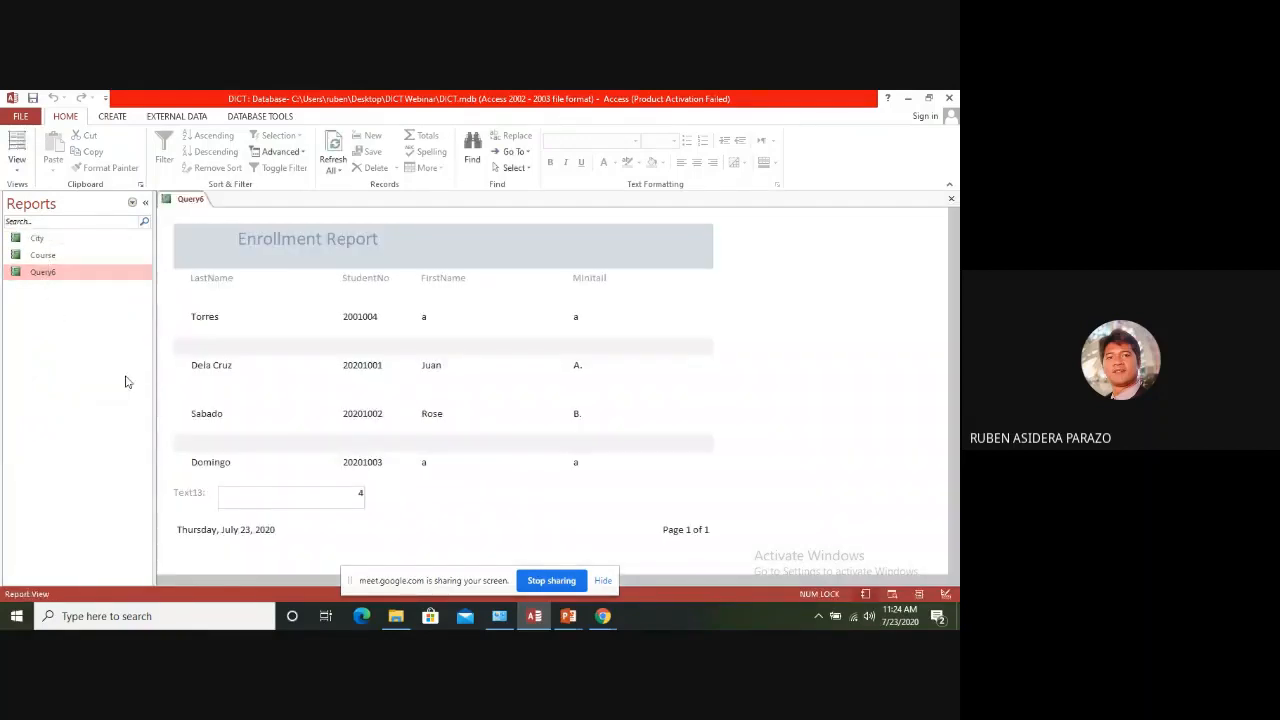
pyautogui.click(356, 494)
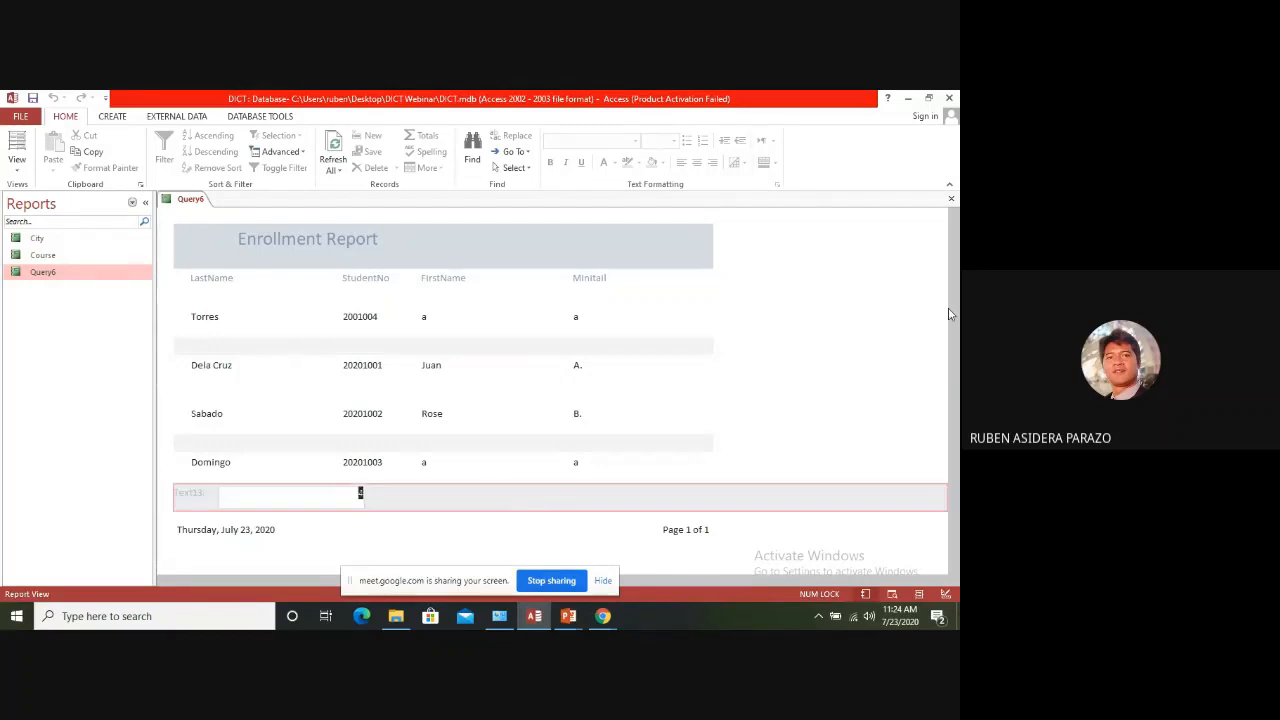
pyautogui.click(951, 199)
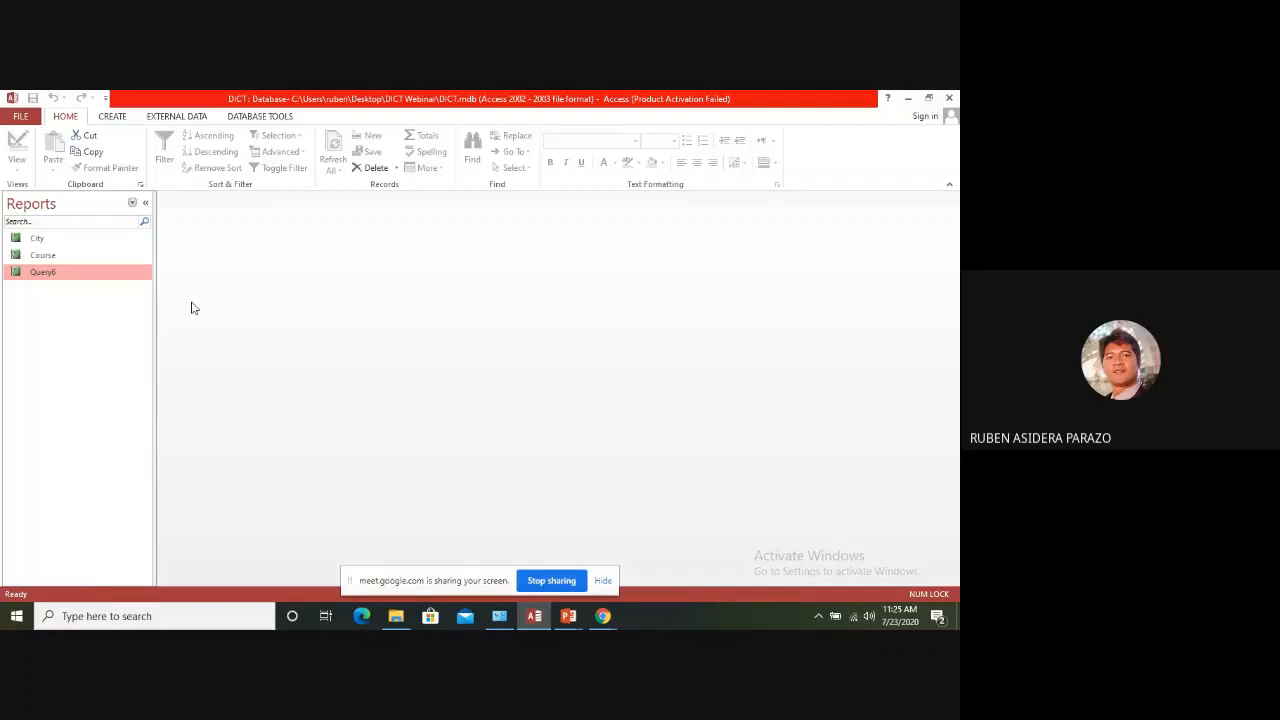
# List the database's forms and open Form1 in Form View
pyautogui.click(132, 202)
pyautogui.click(38, 375)
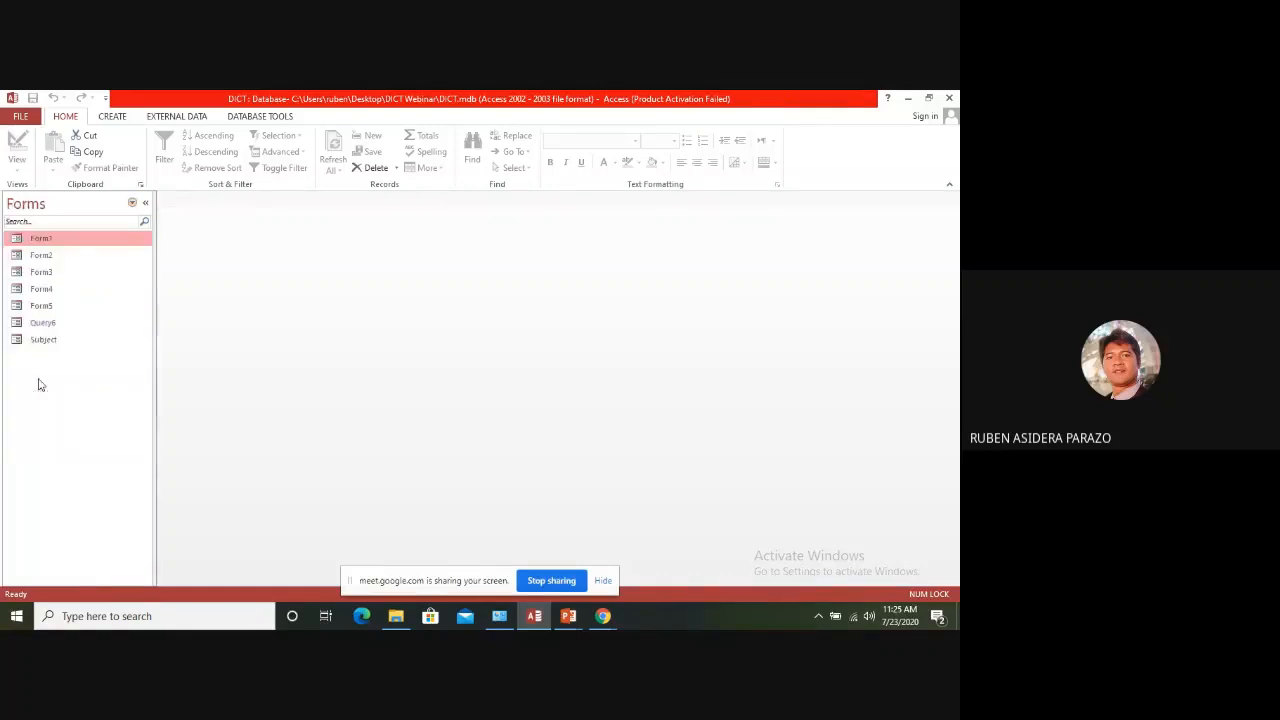
pyautogui.doubleClick(42, 240)
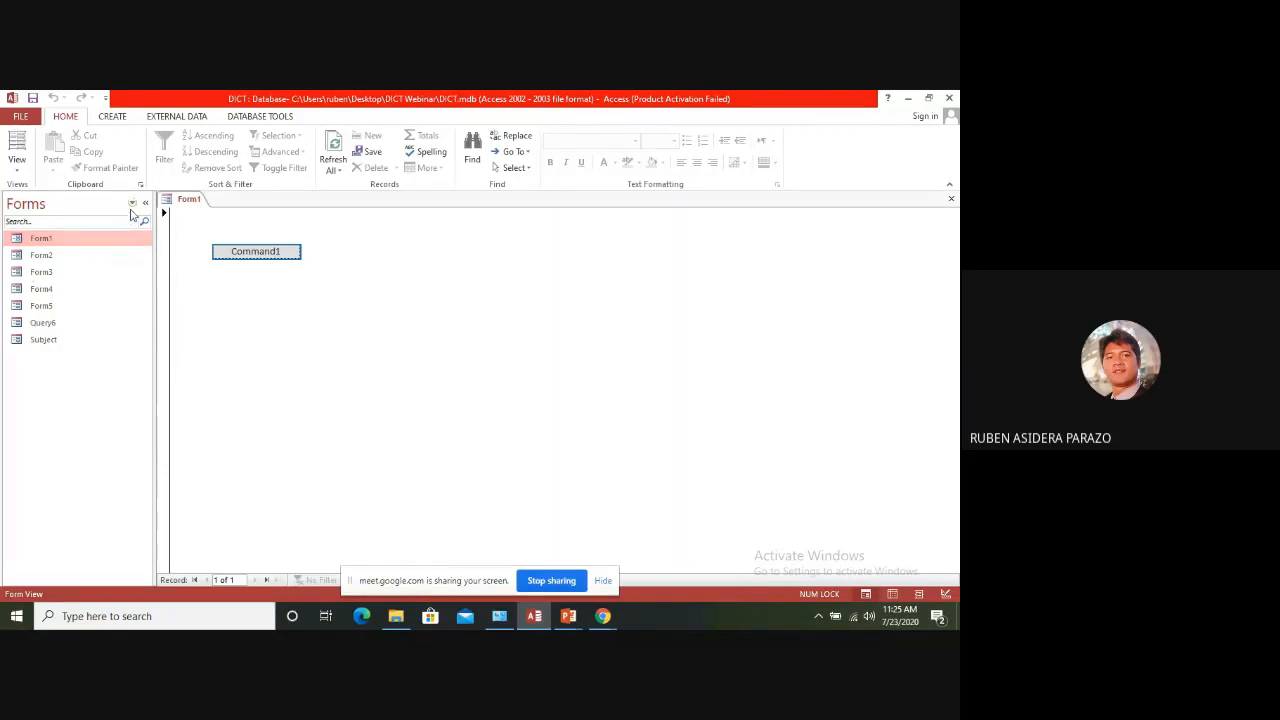
# List the database's macros and create a new macro
pyautogui.click(133, 204)
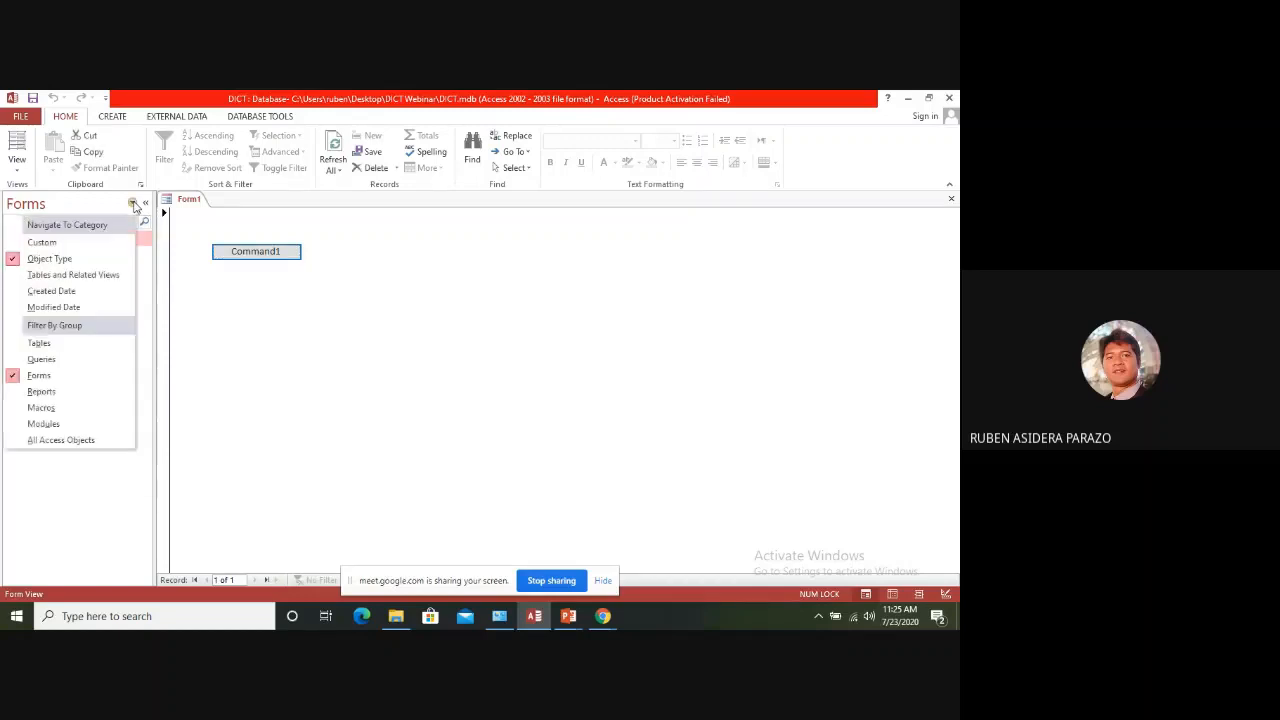
pyautogui.click(41, 409)
pyautogui.click(203, 282)
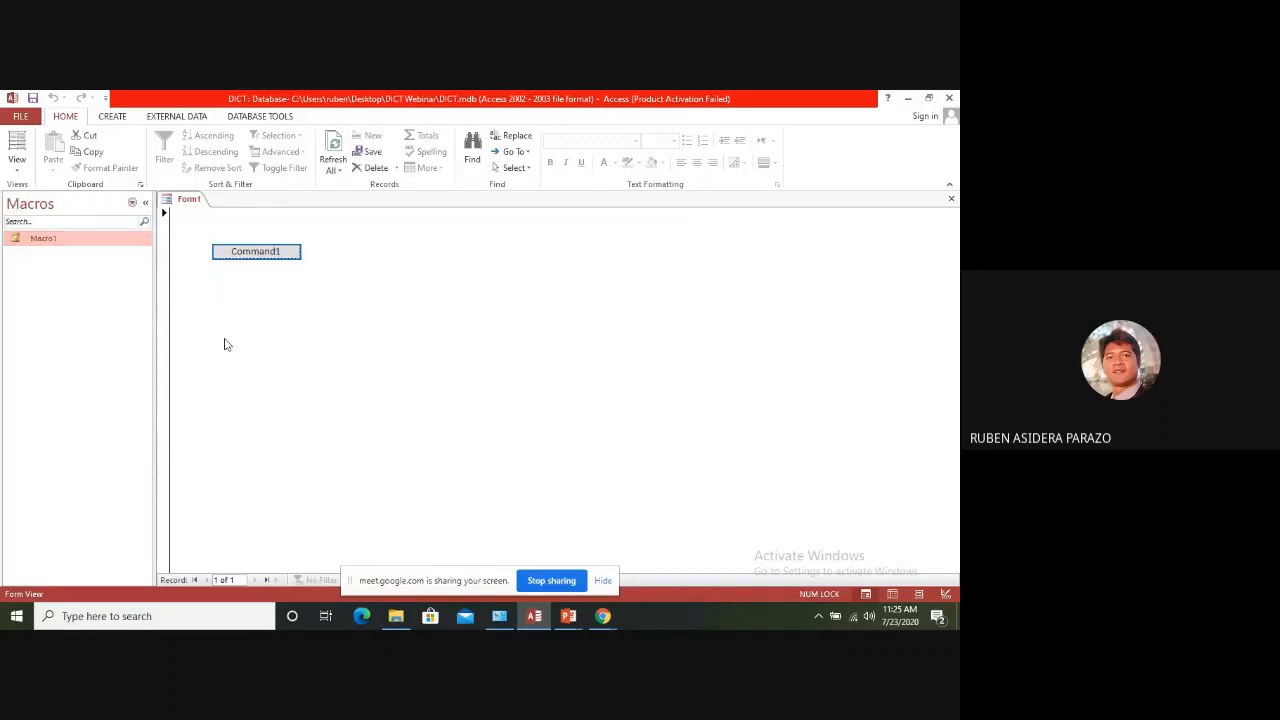
pyautogui.click(112, 117)
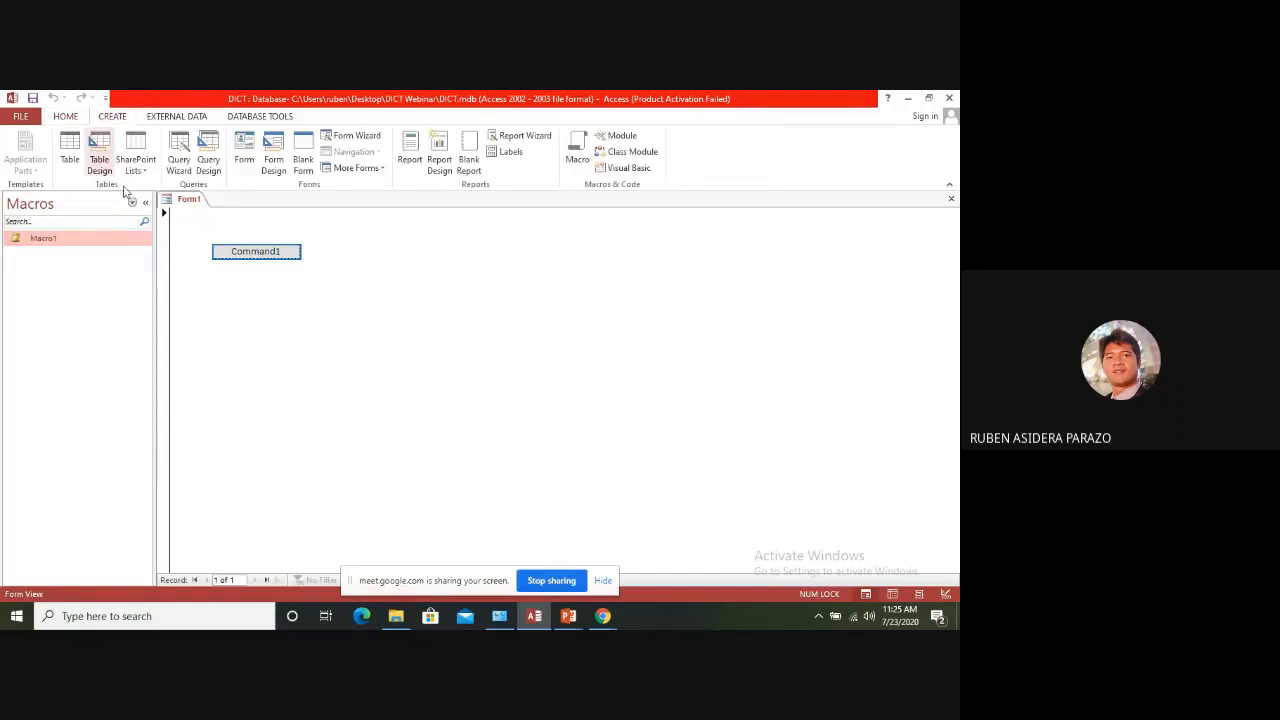
pyautogui.click(577, 152)
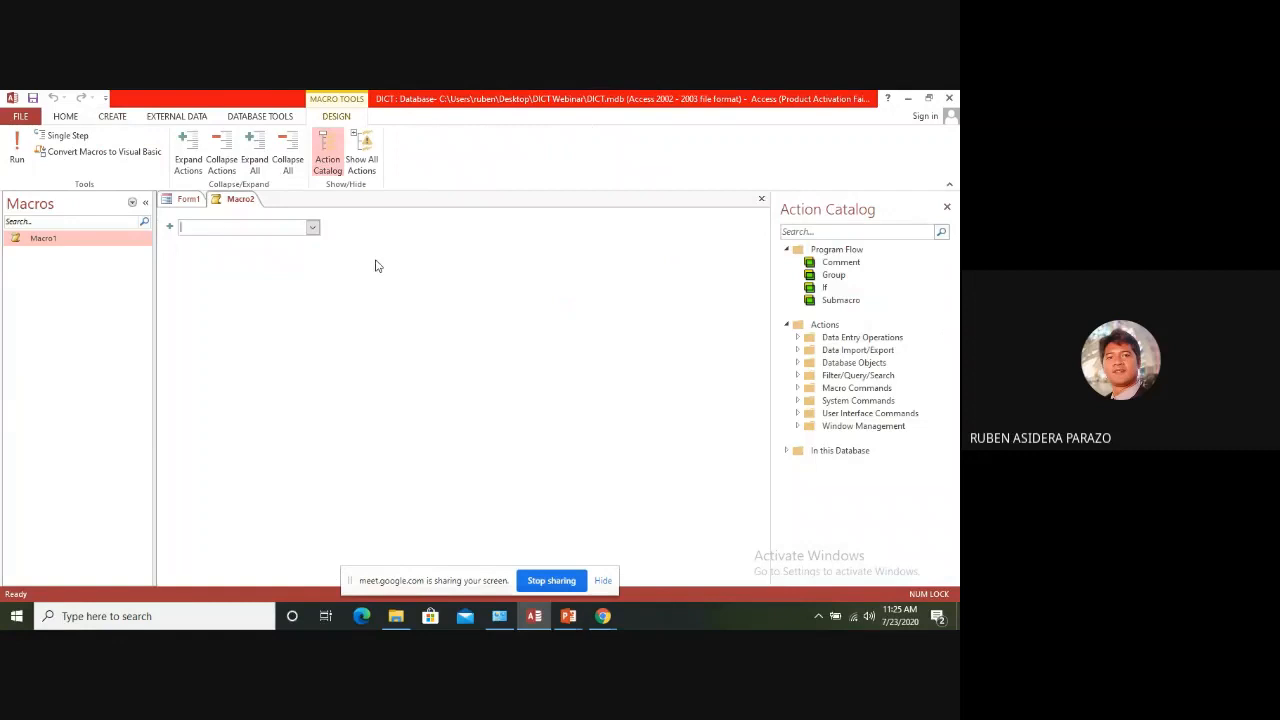
# Add an OpenReport action to the new macro
pyautogui.click(313, 228)
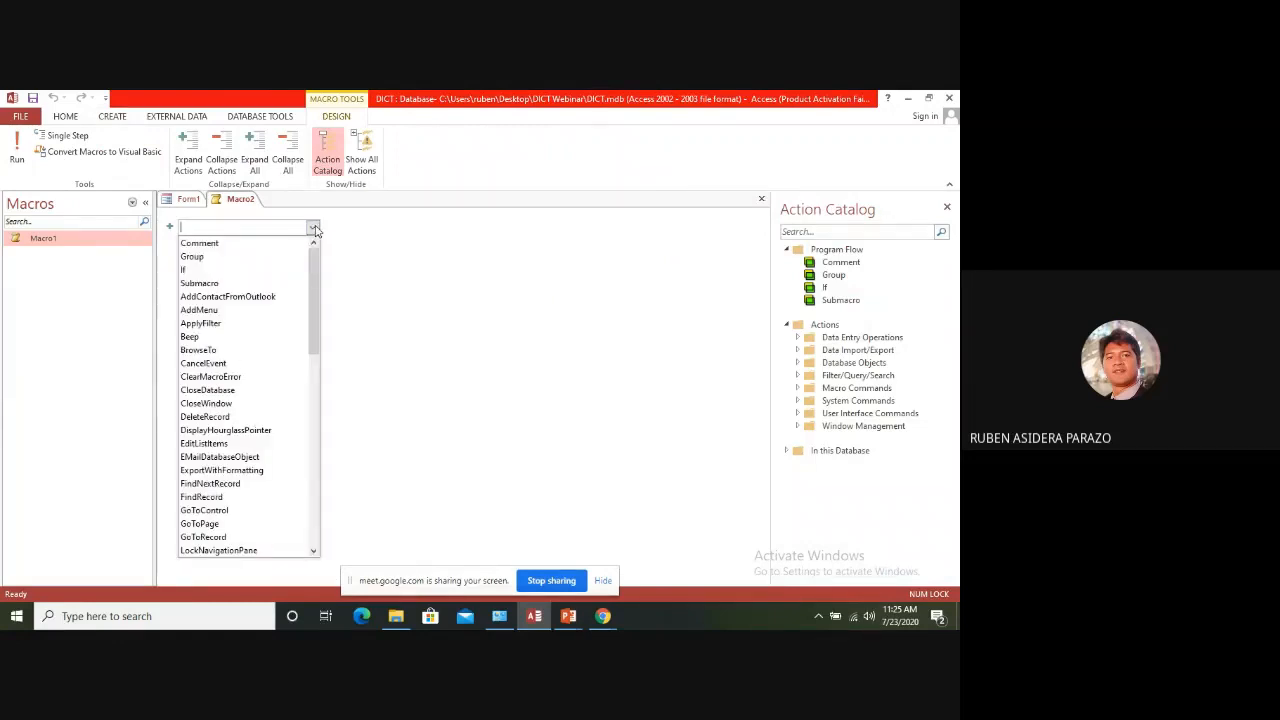
pyautogui.write('OnError')
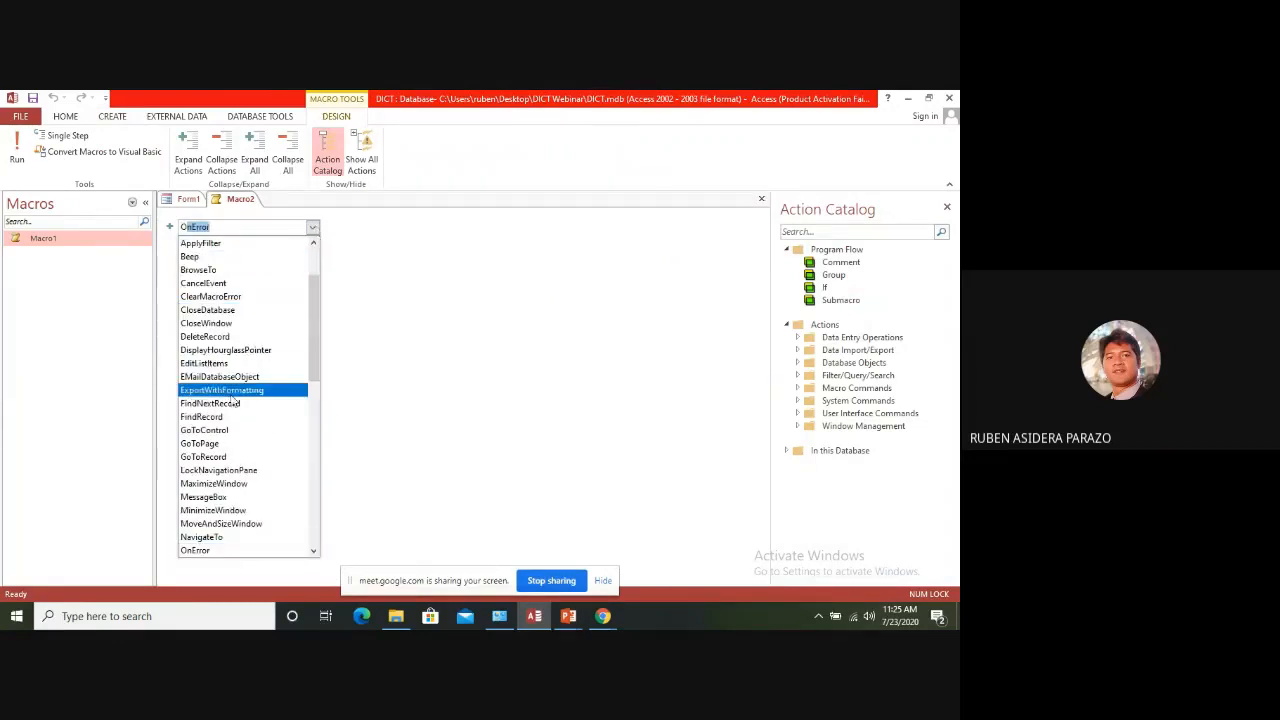
pyautogui.click(314, 552)
pyautogui.click(314, 552)
pyautogui.click(314, 552)
pyautogui.click(314, 552)
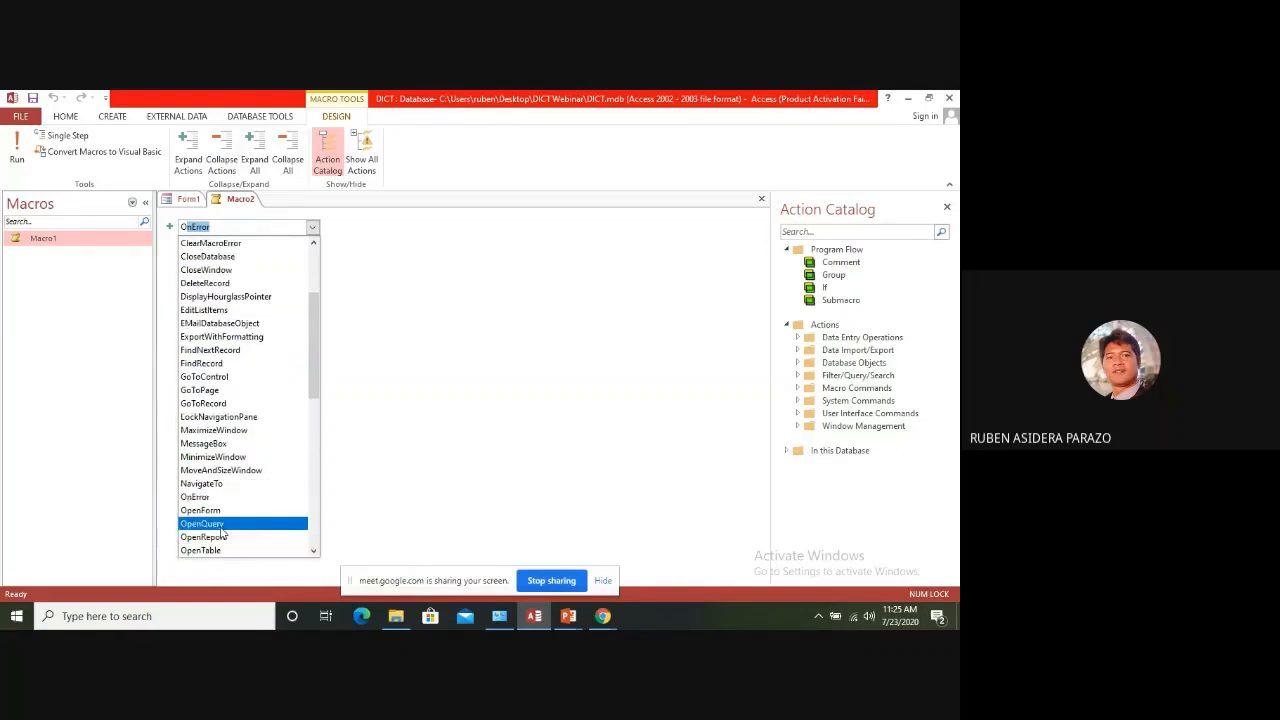
pyautogui.click(222, 538)
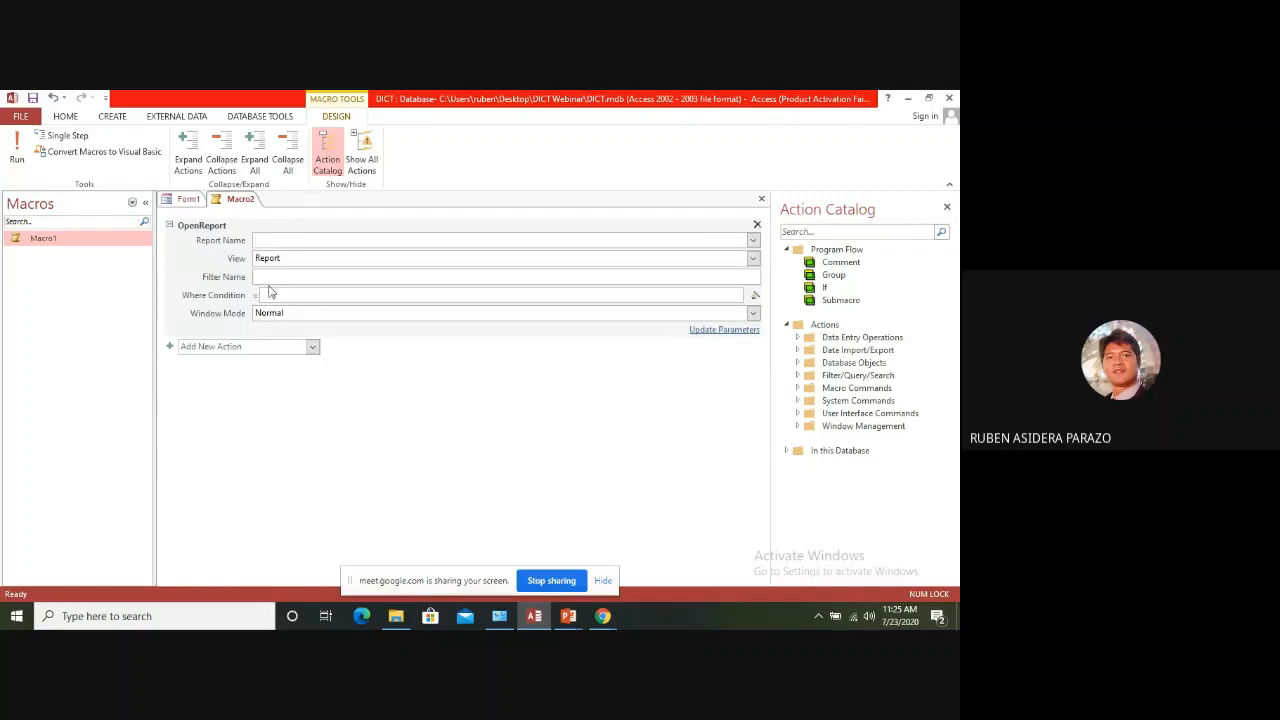
# Set the OpenReport action's report name to Query6 and save the macro as Macro2
pyautogui.click(753, 241)
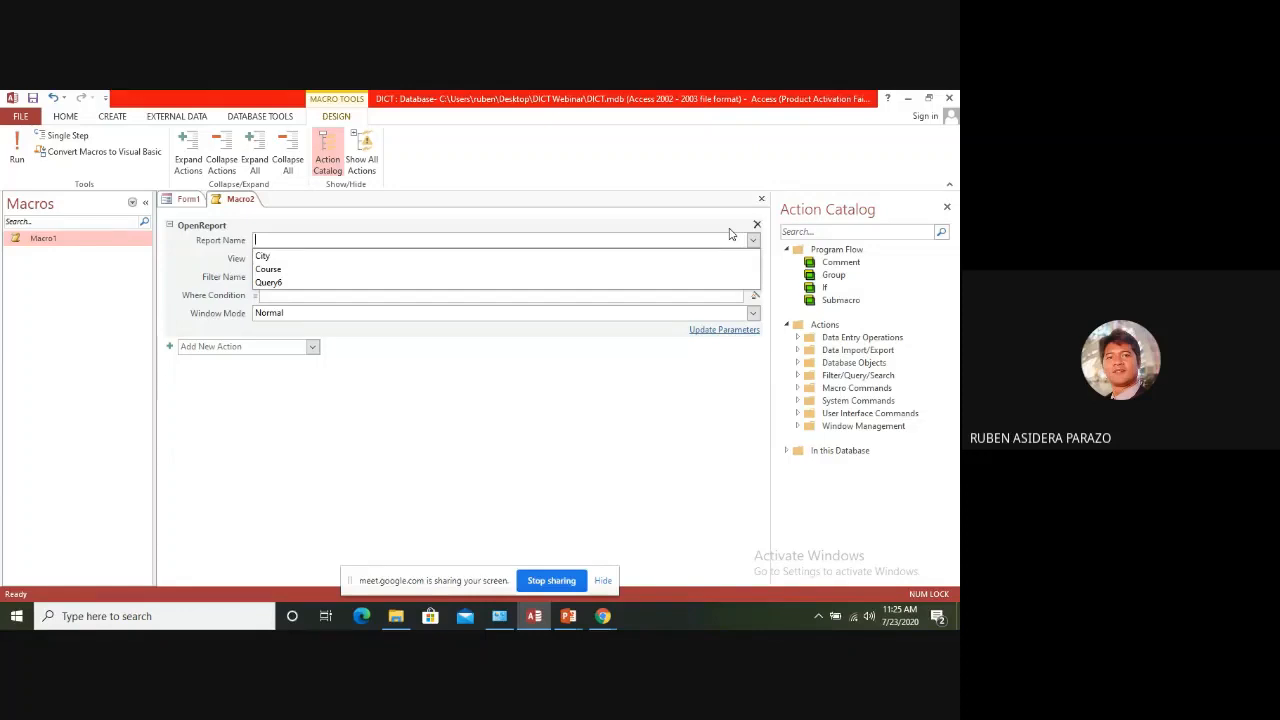
pyautogui.click(269, 284)
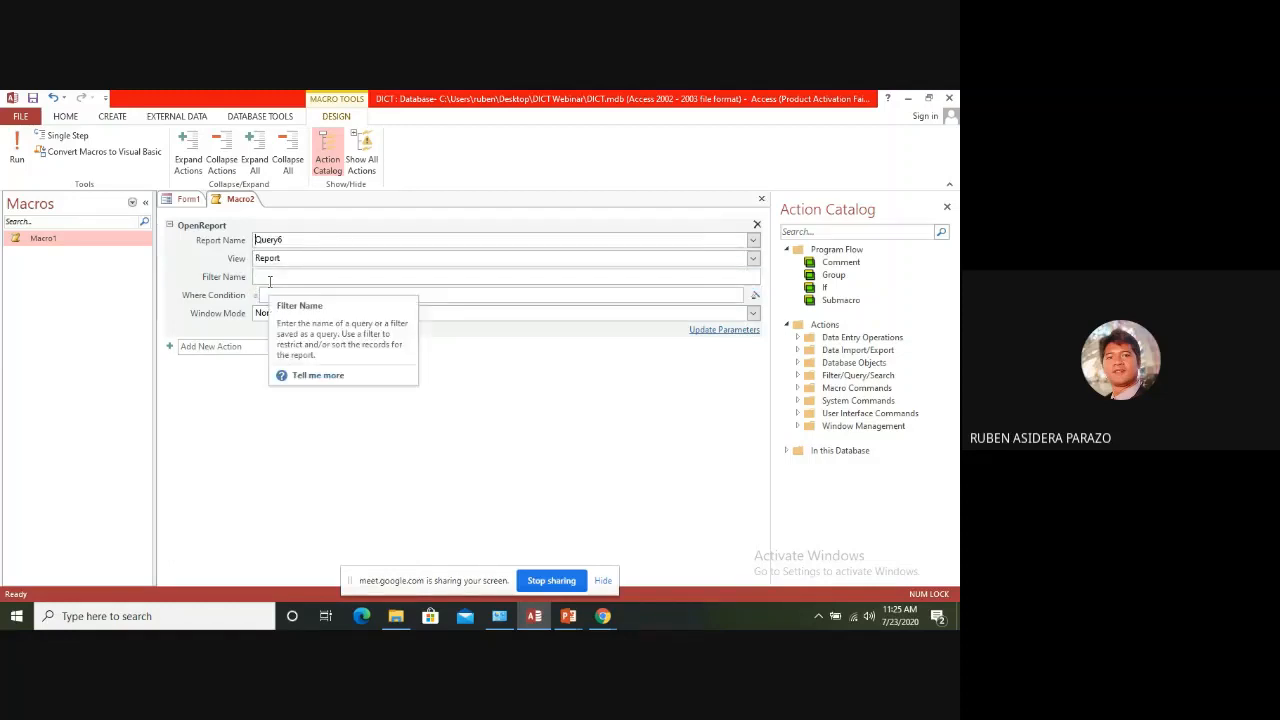
pyautogui.click(453, 462)
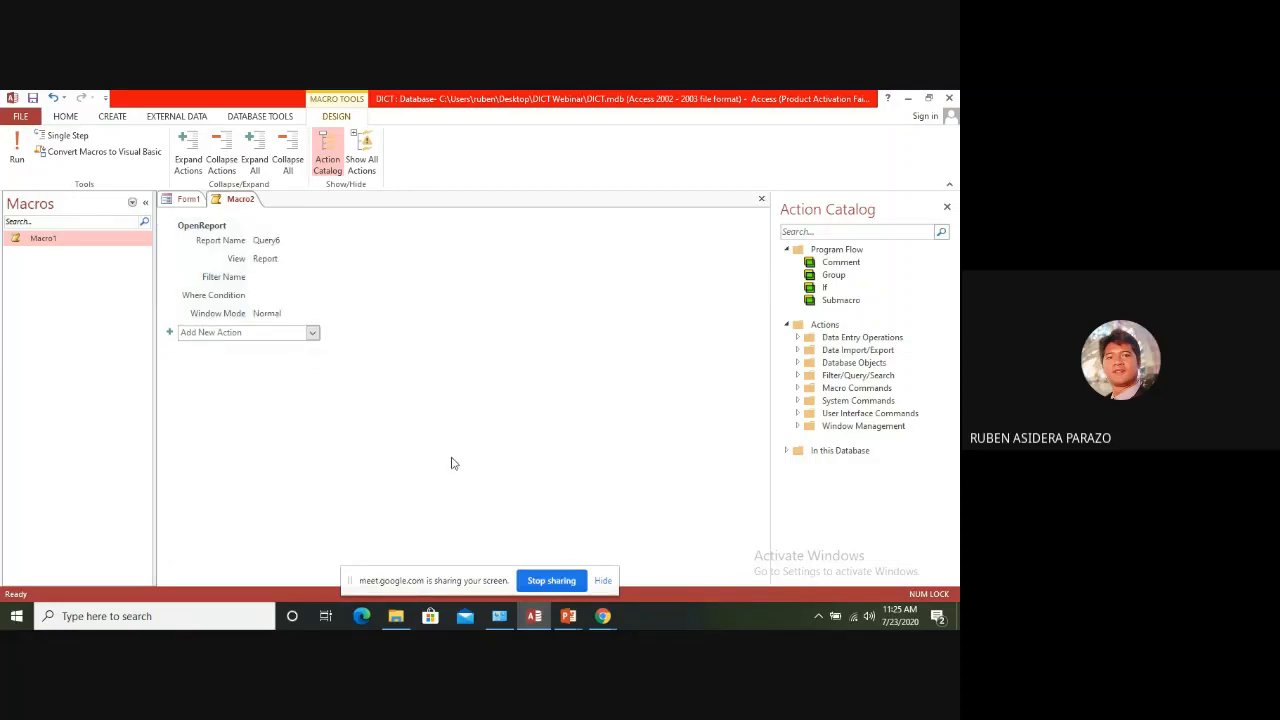
pyautogui.click(33, 99)
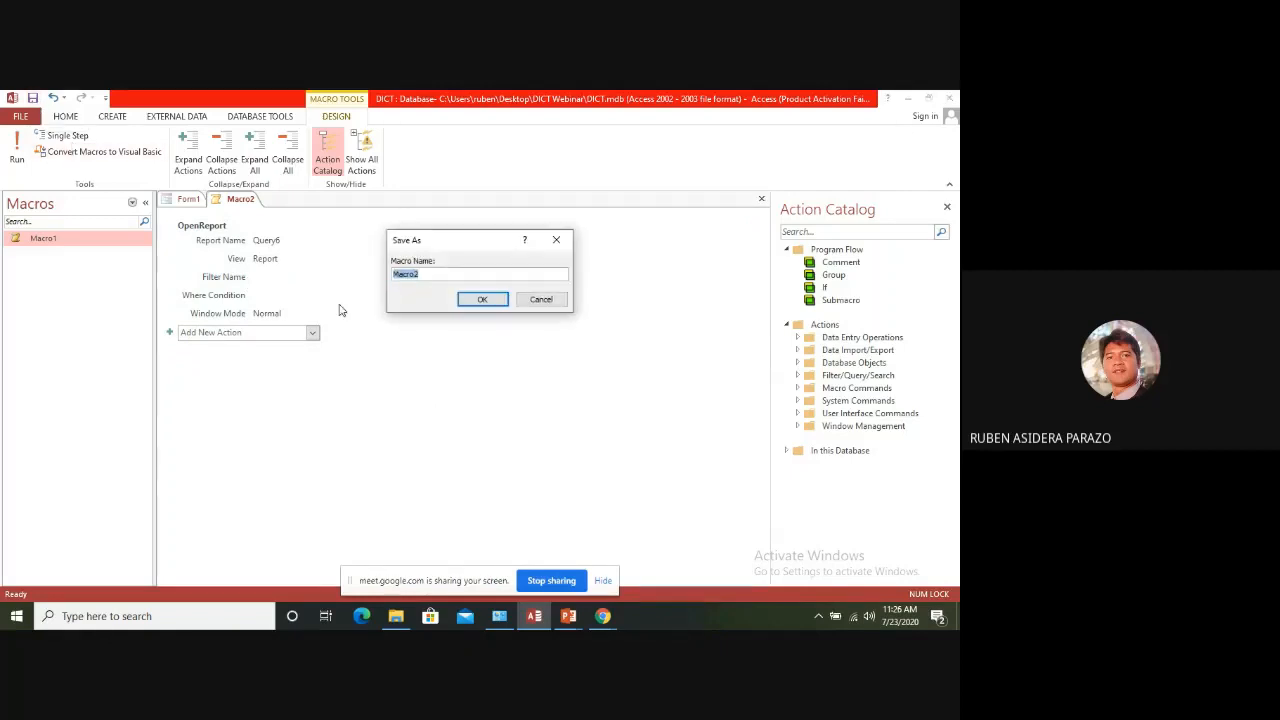
pyautogui.click(484, 300)
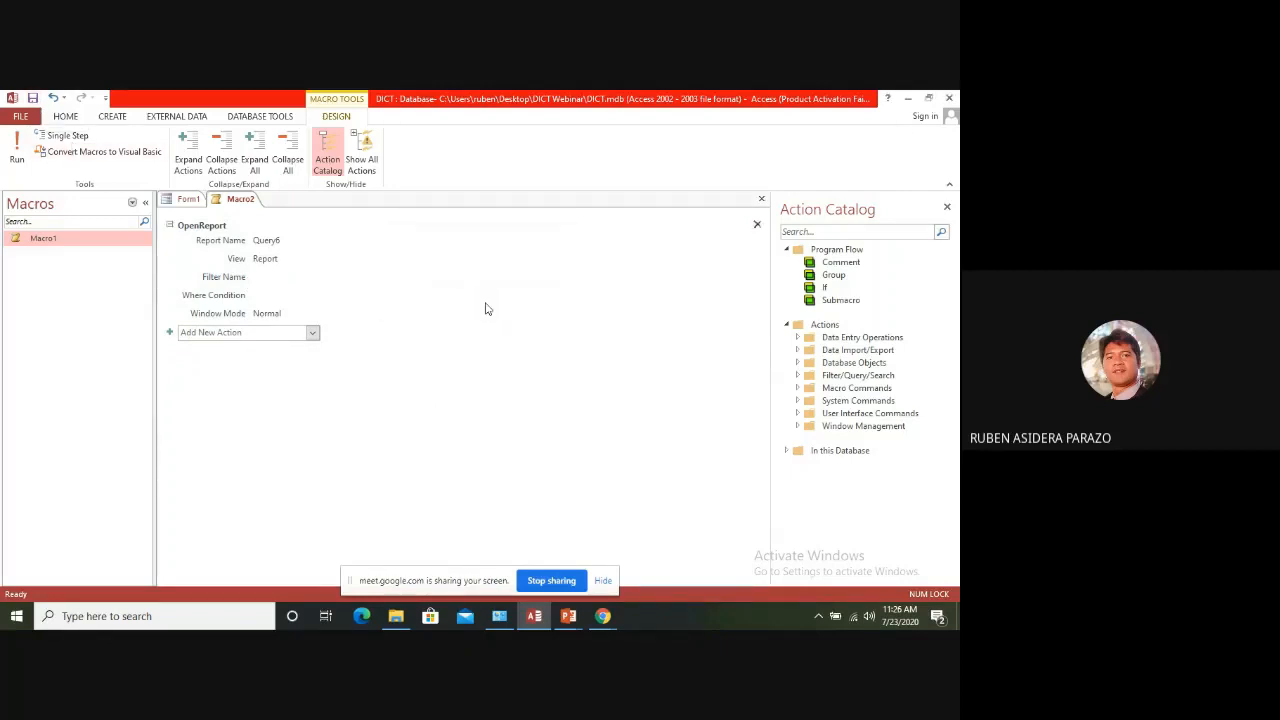
# Delete the OpenReport action from Macro2 and close the macro, saving its changes
pyautogui.click(757, 224)
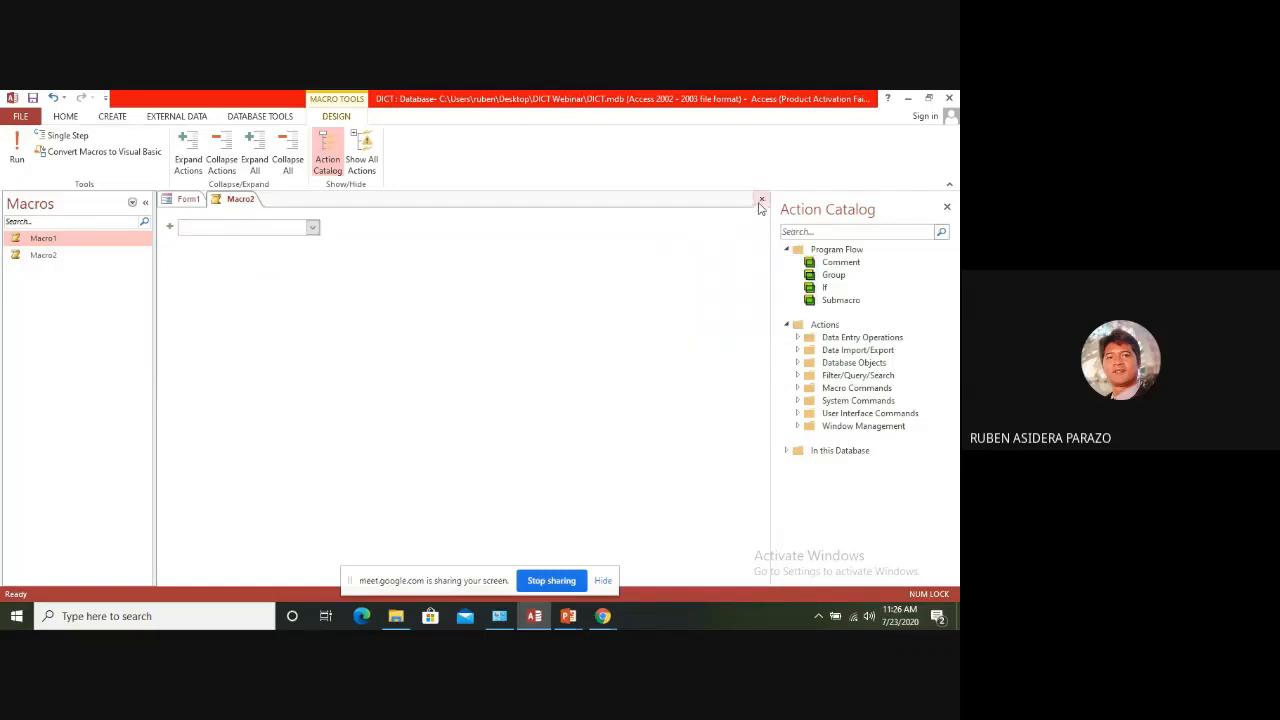
pyautogui.click(762, 201)
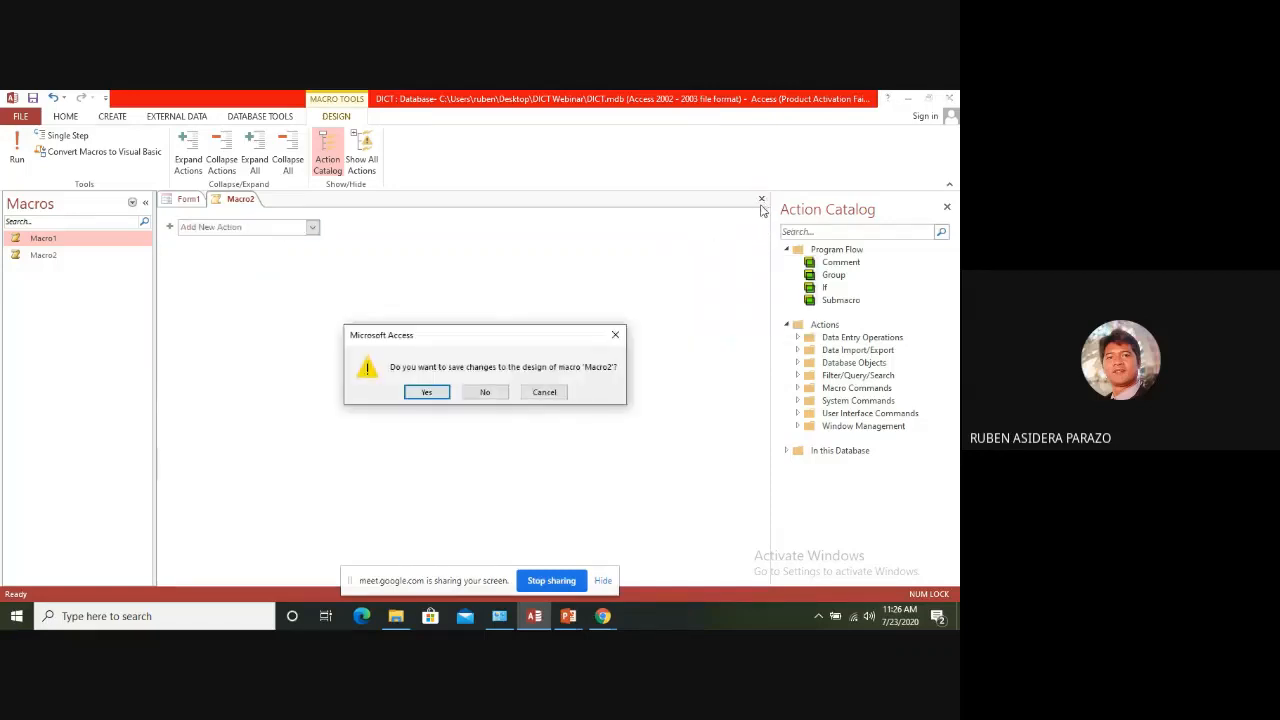
pyautogui.click(424, 391)
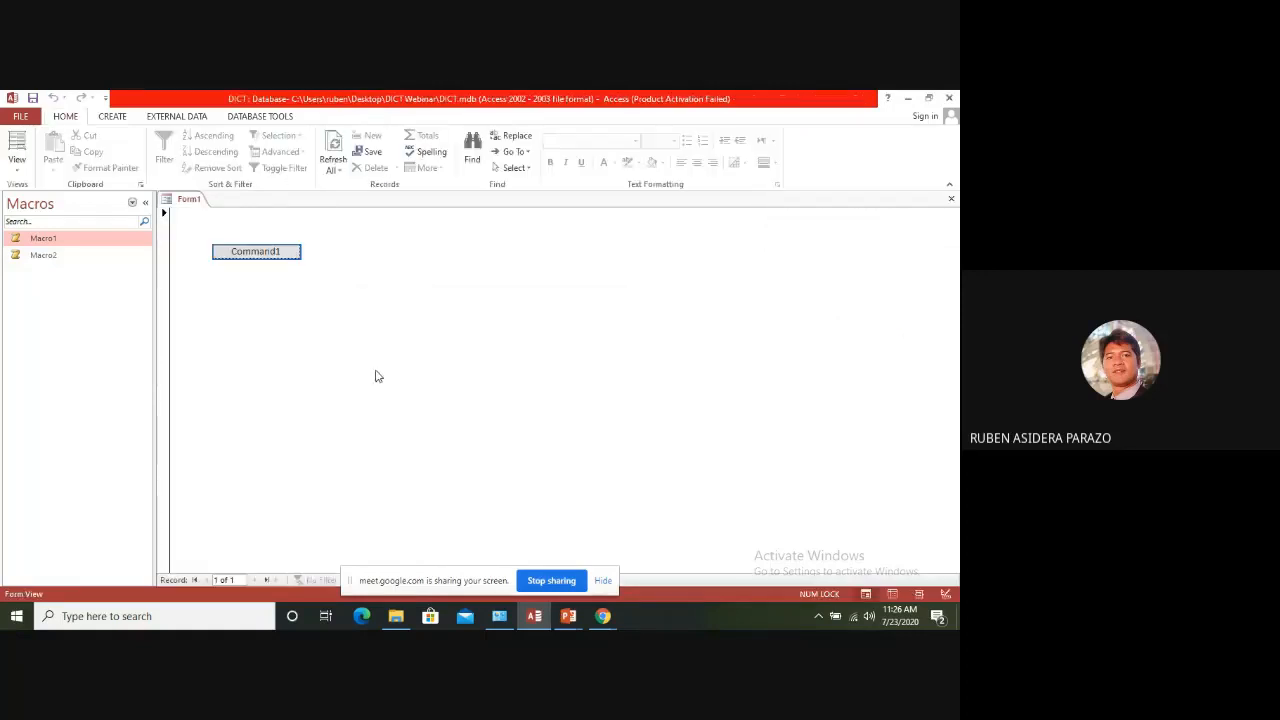
# Test the Command1 button on Form1 twice, returning to Form1 each time
pyautogui.click(266, 252)
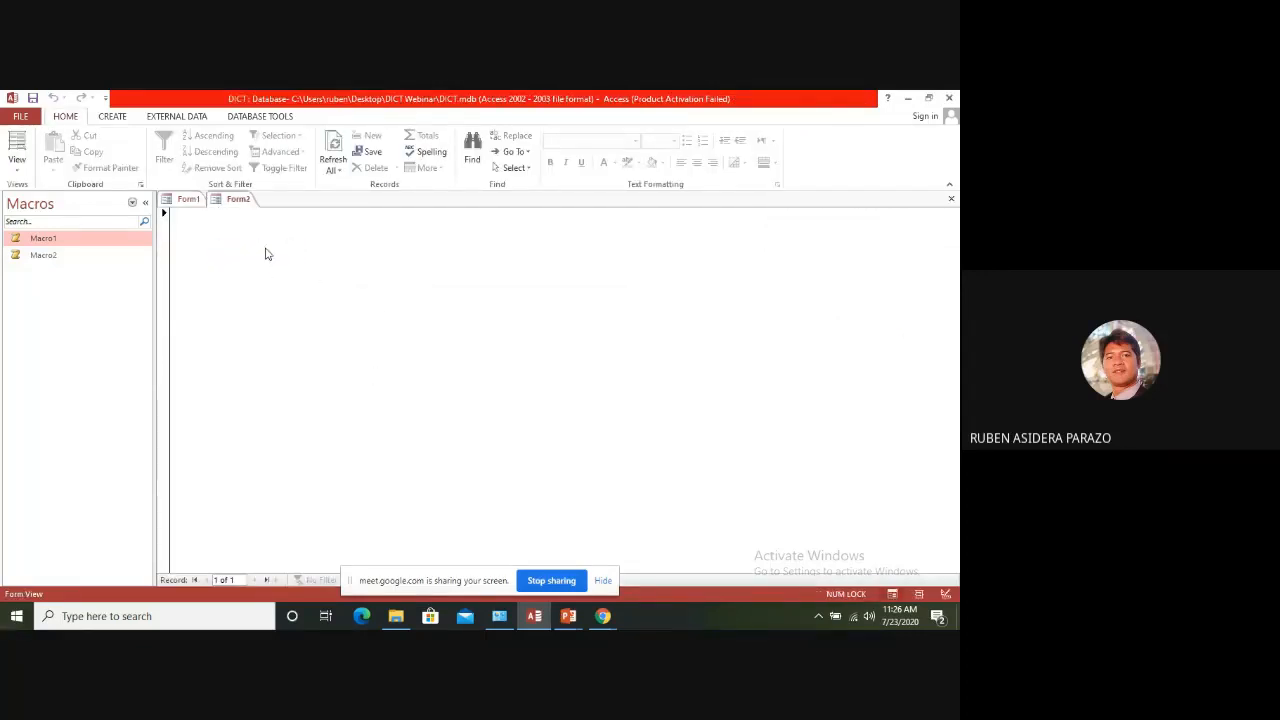
pyautogui.click(188, 200)
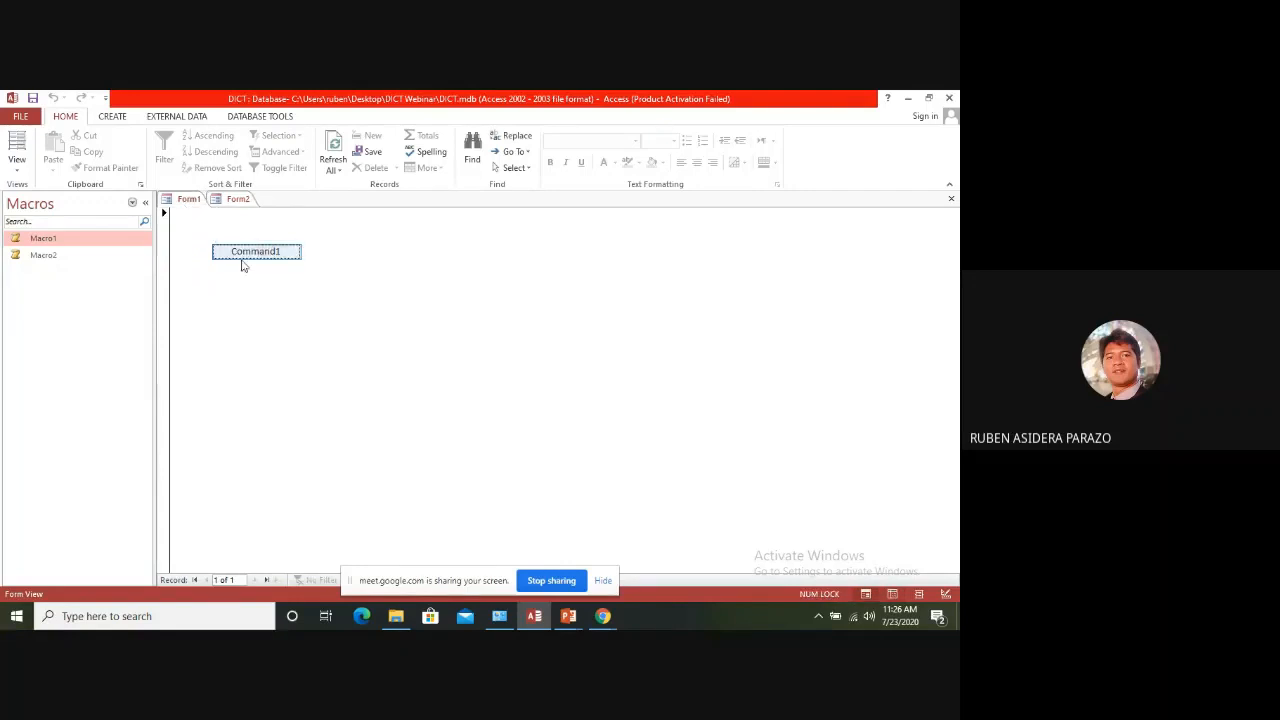
pyautogui.click(244, 258)
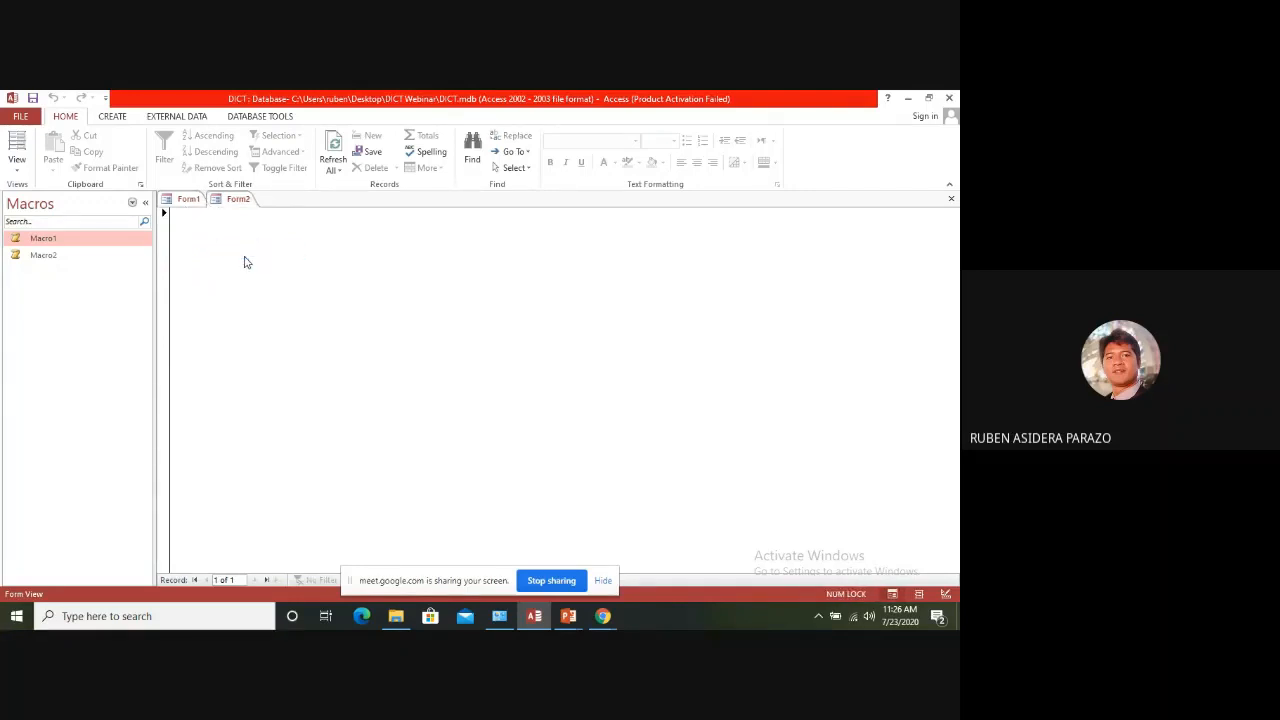
pyautogui.click(189, 201)
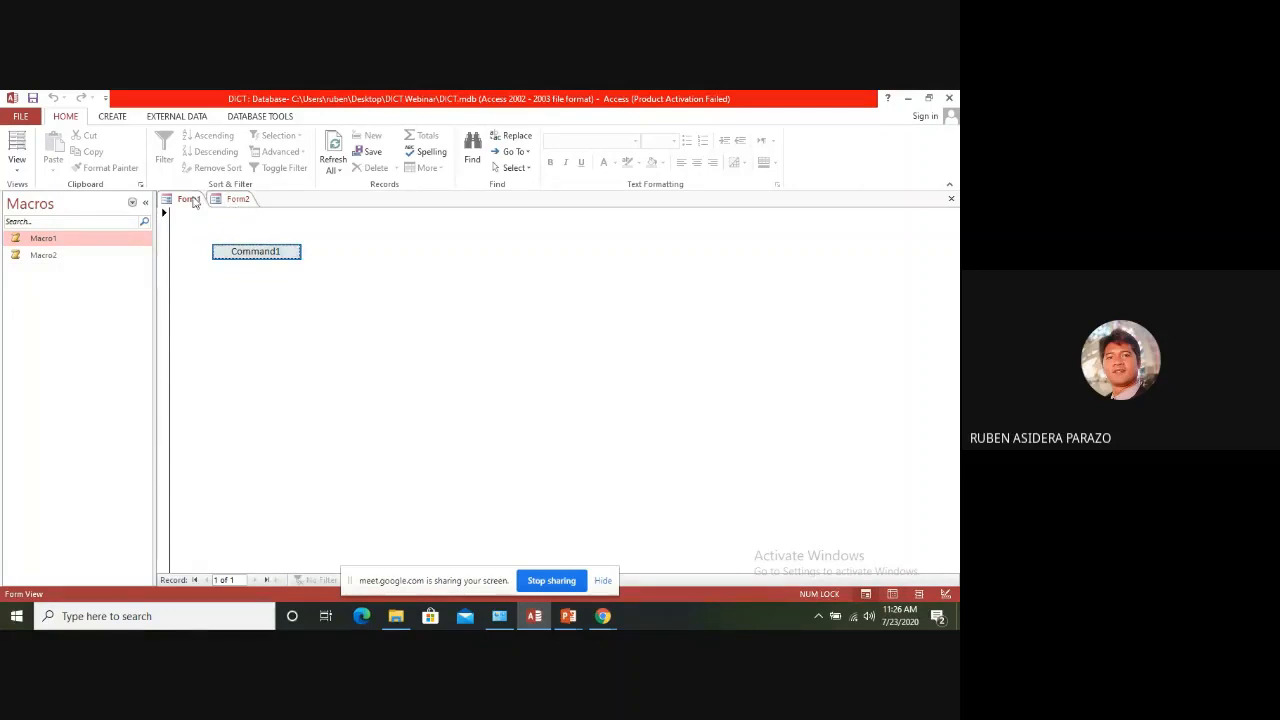
# Switch Form1 to Design View, inspect the macro behind Command1 with the Action Catalog hidden, and return to Form1
pyautogui.rightClick(194, 199)
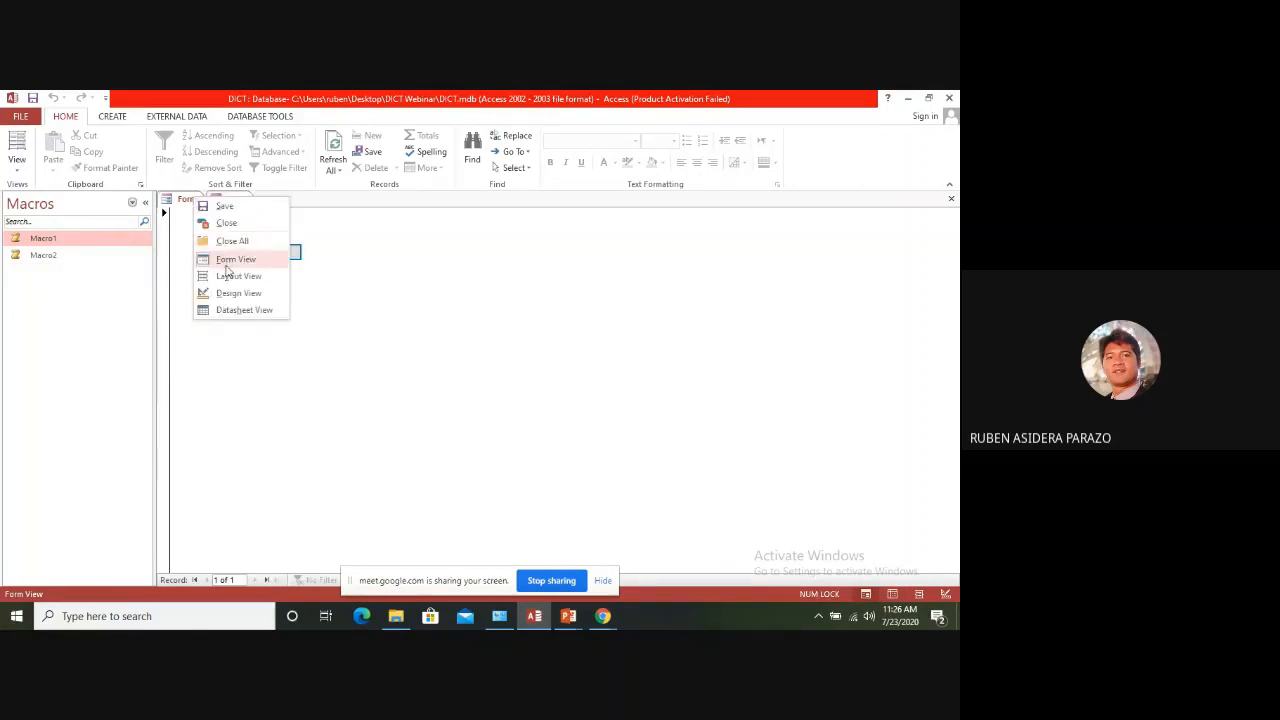
pyautogui.click(251, 292)
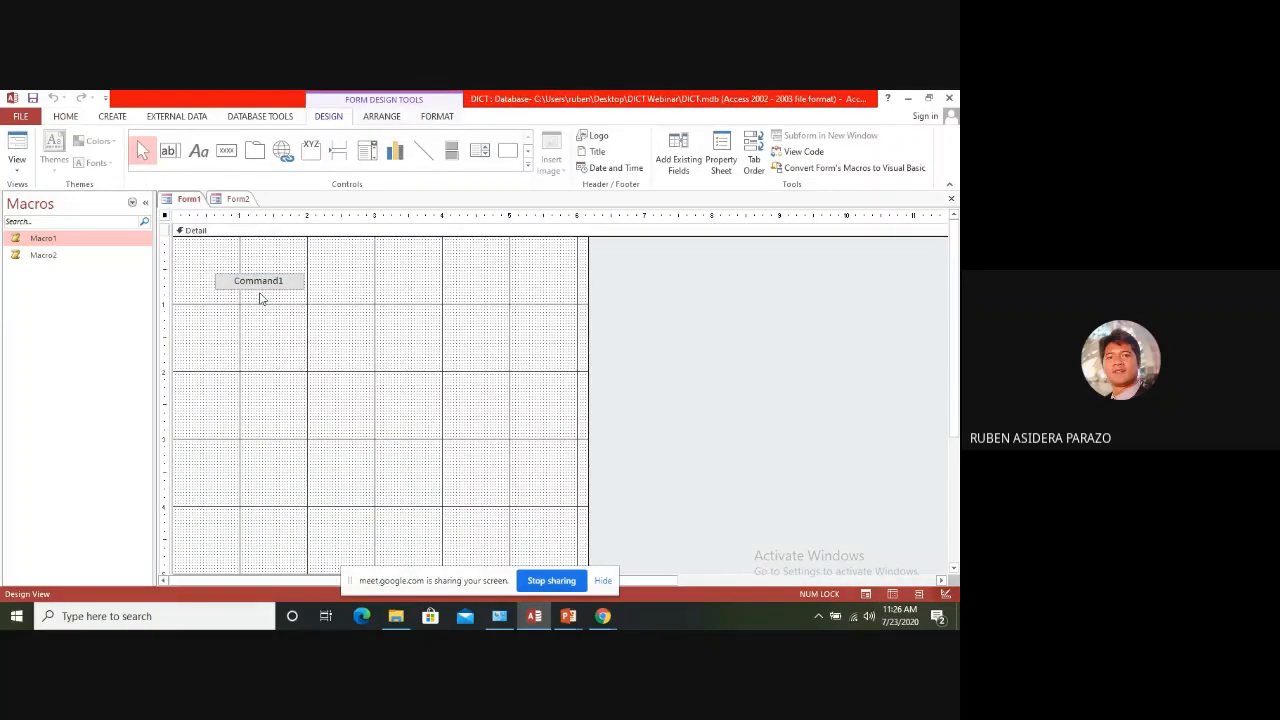
pyautogui.rightClick(272, 281)
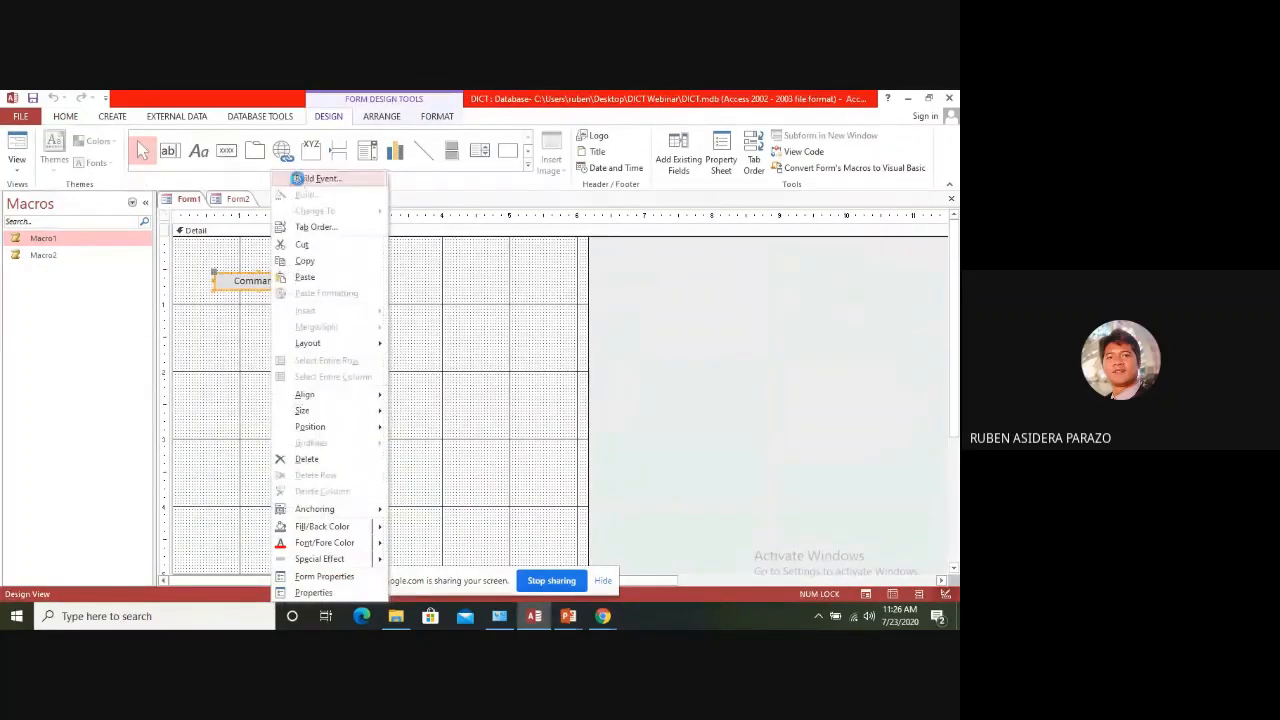
pyautogui.click(297, 178)
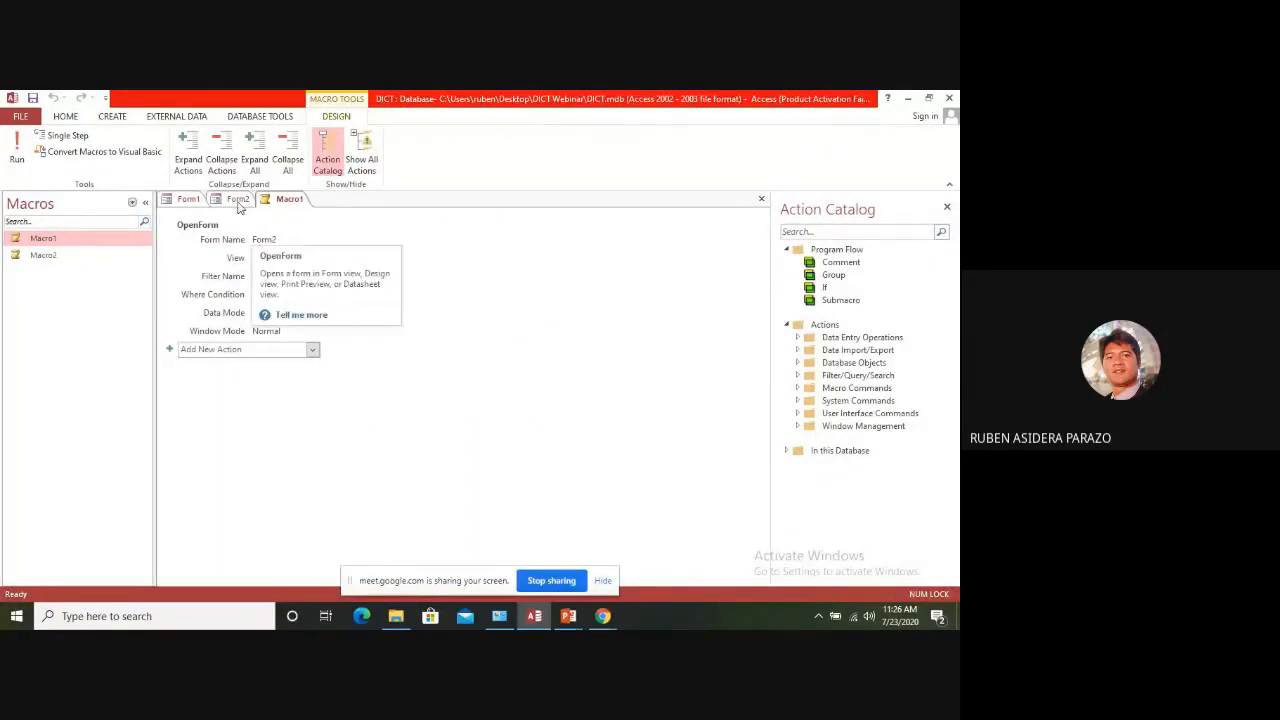
pyautogui.click(947, 210)
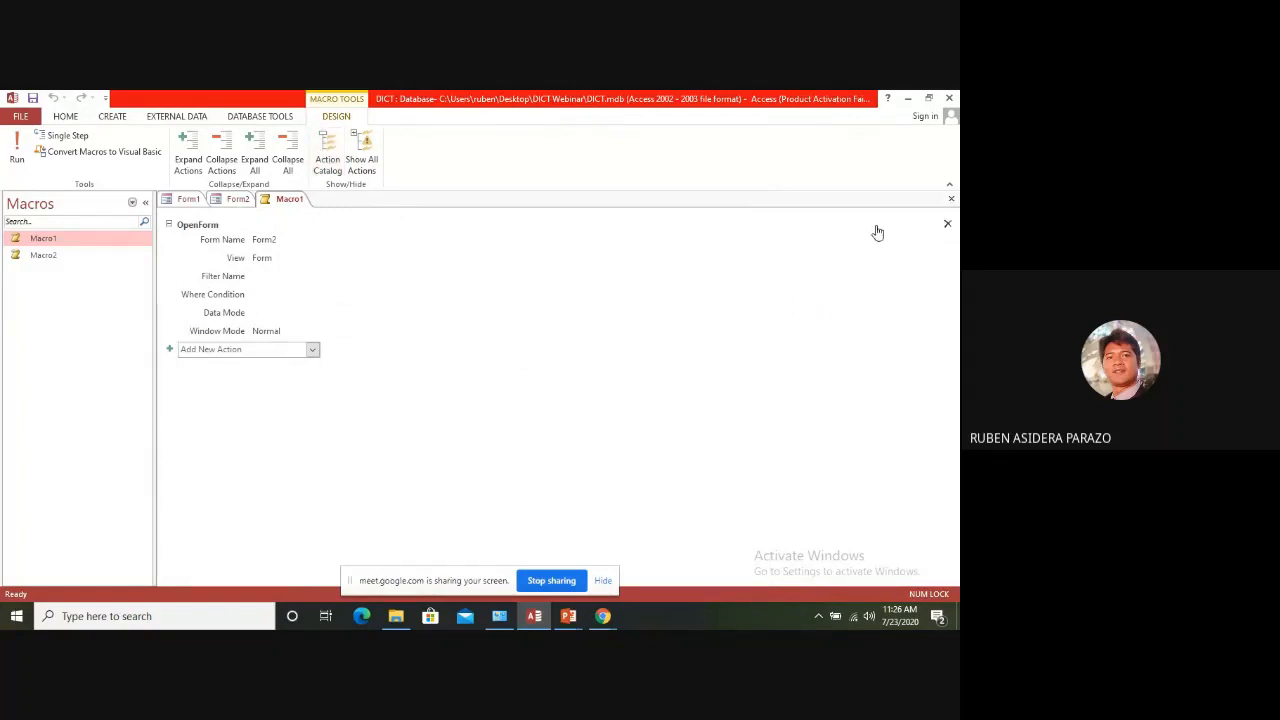
pyautogui.click(188, 199)
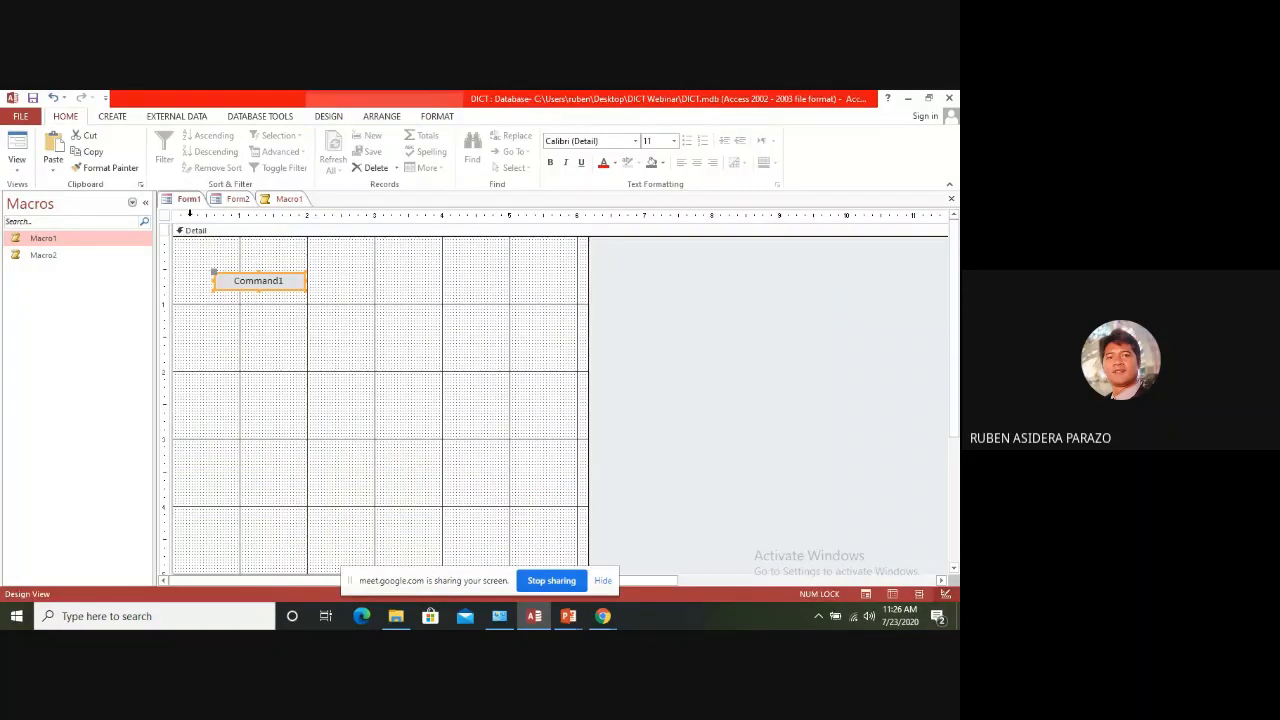
# Set Form1's form-level On Click event to Macro2 and select Macro2 in the list of macros
pyautogui.rightClick(257, 280)
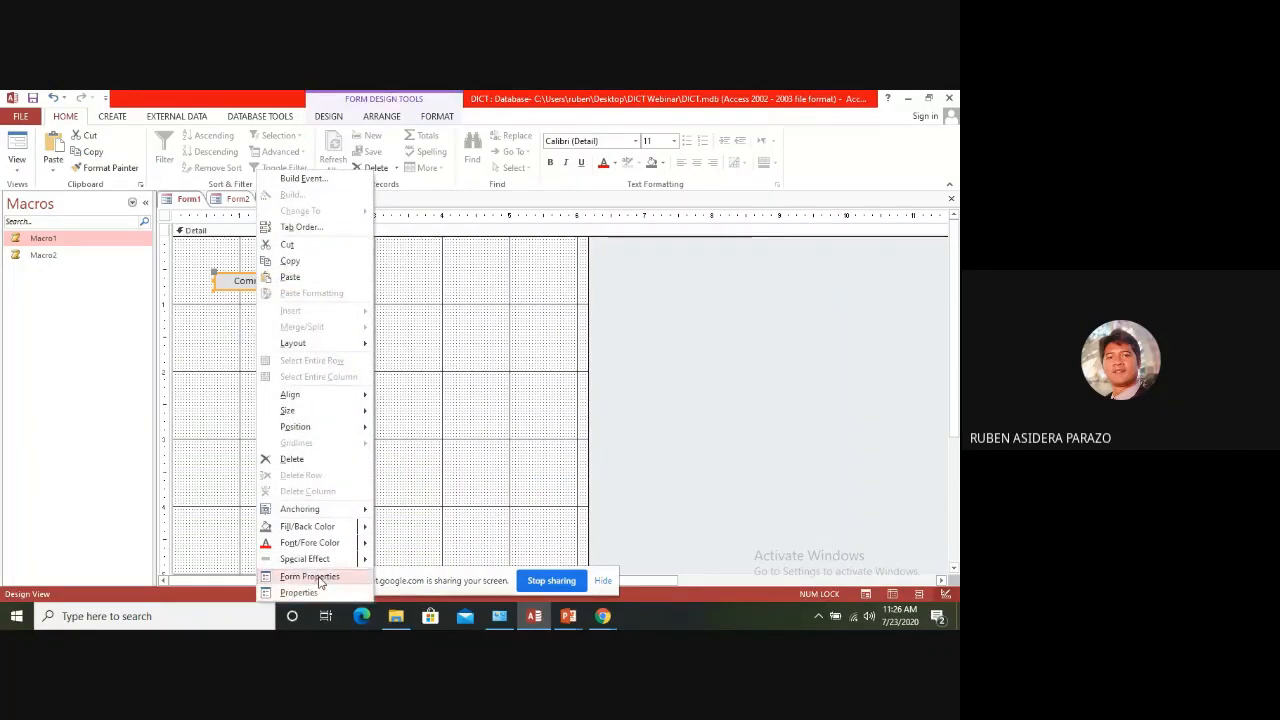
pyautogui.click(318, 577)
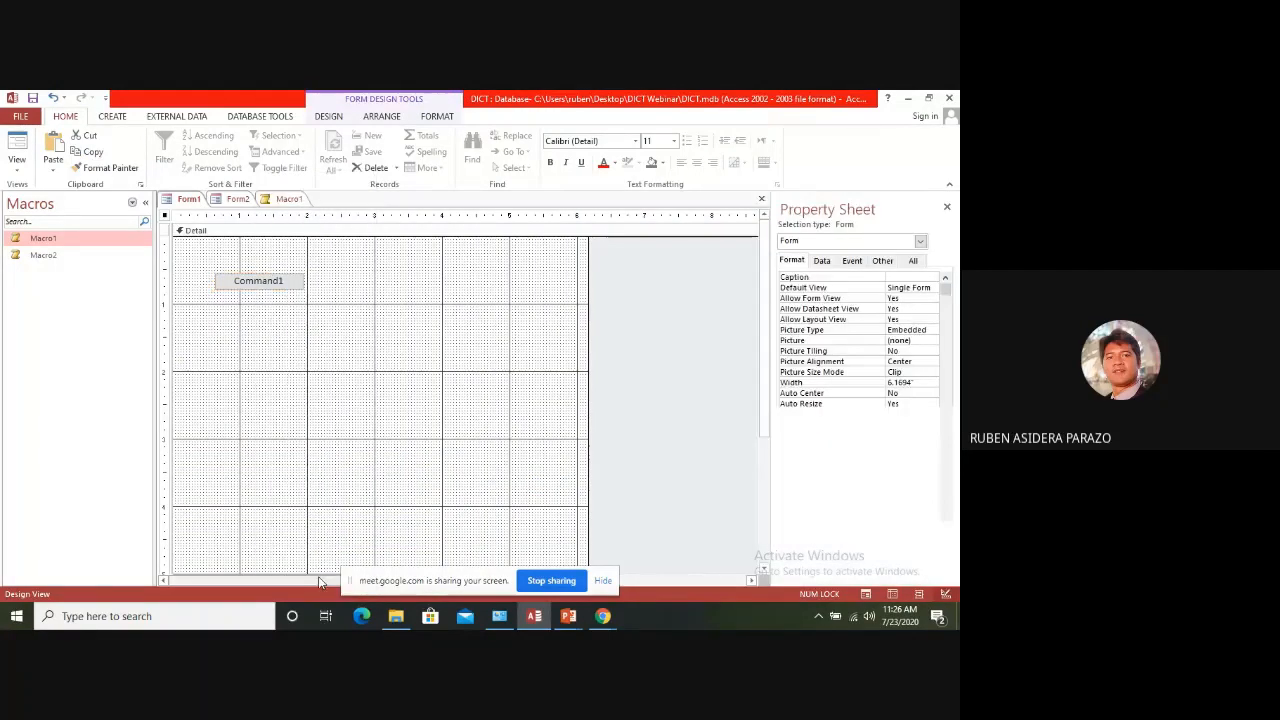
pyautogui.click(851, 261)
pyautogui.click(913, 298)
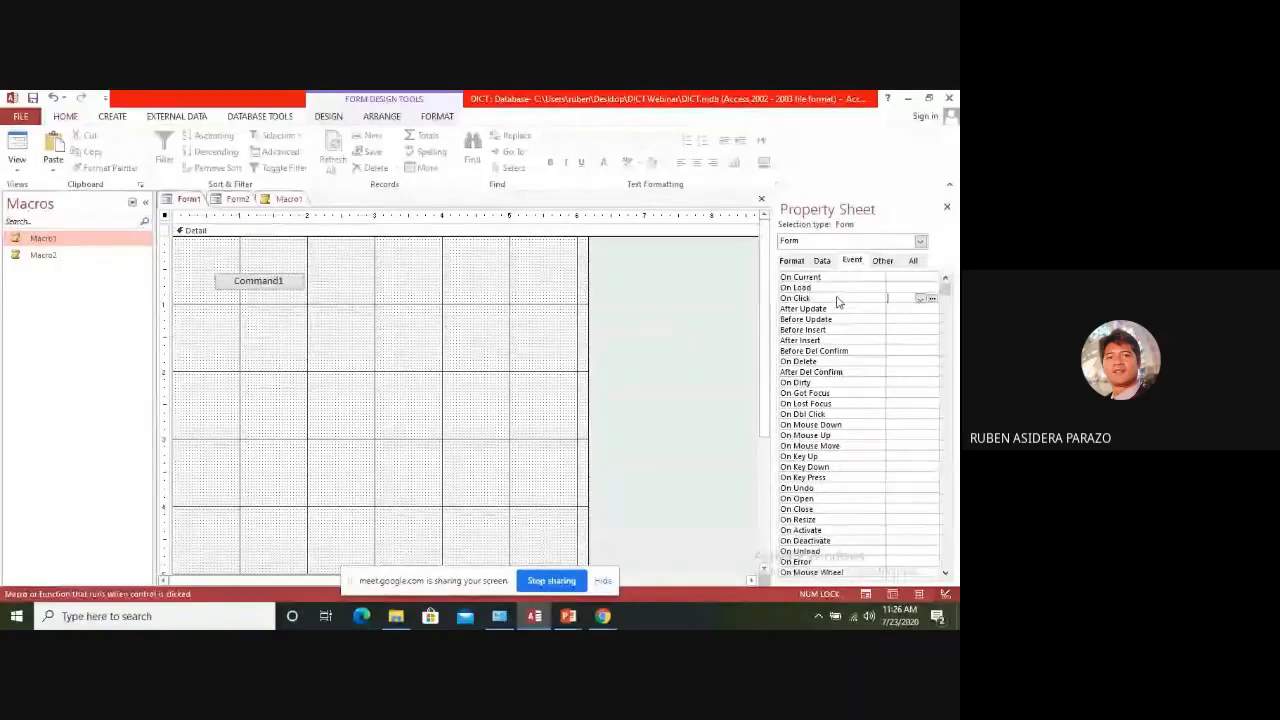
pyautogui.click(919, 298)
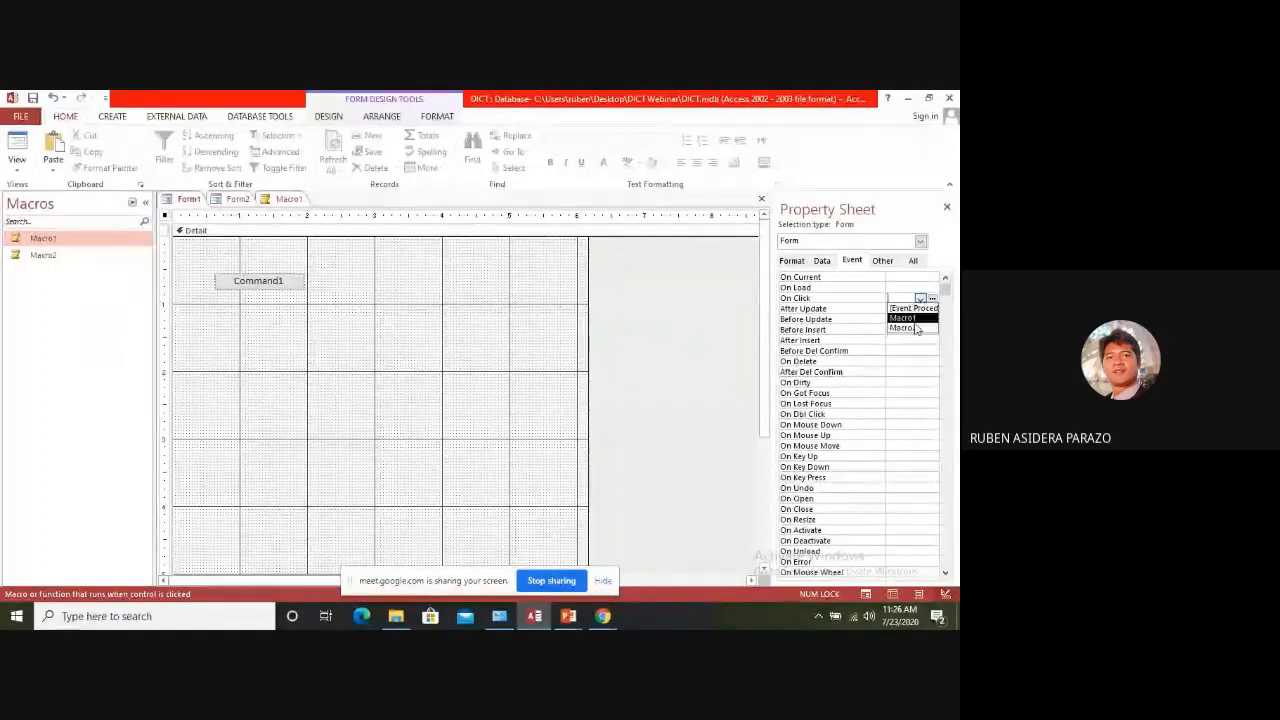
pyautogui.click(913, 328)
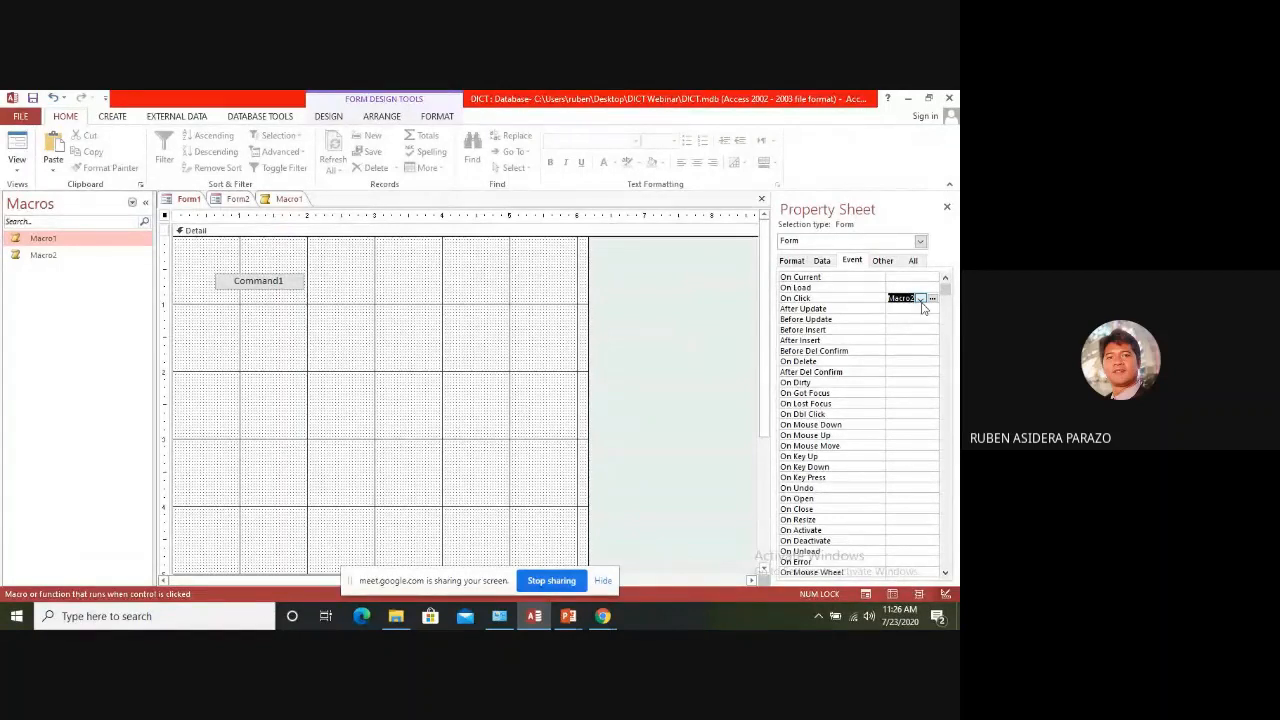
pyautogui.click(918, 299)
pyautogui.click(913, 326)
pyautogui.click(50, 254)
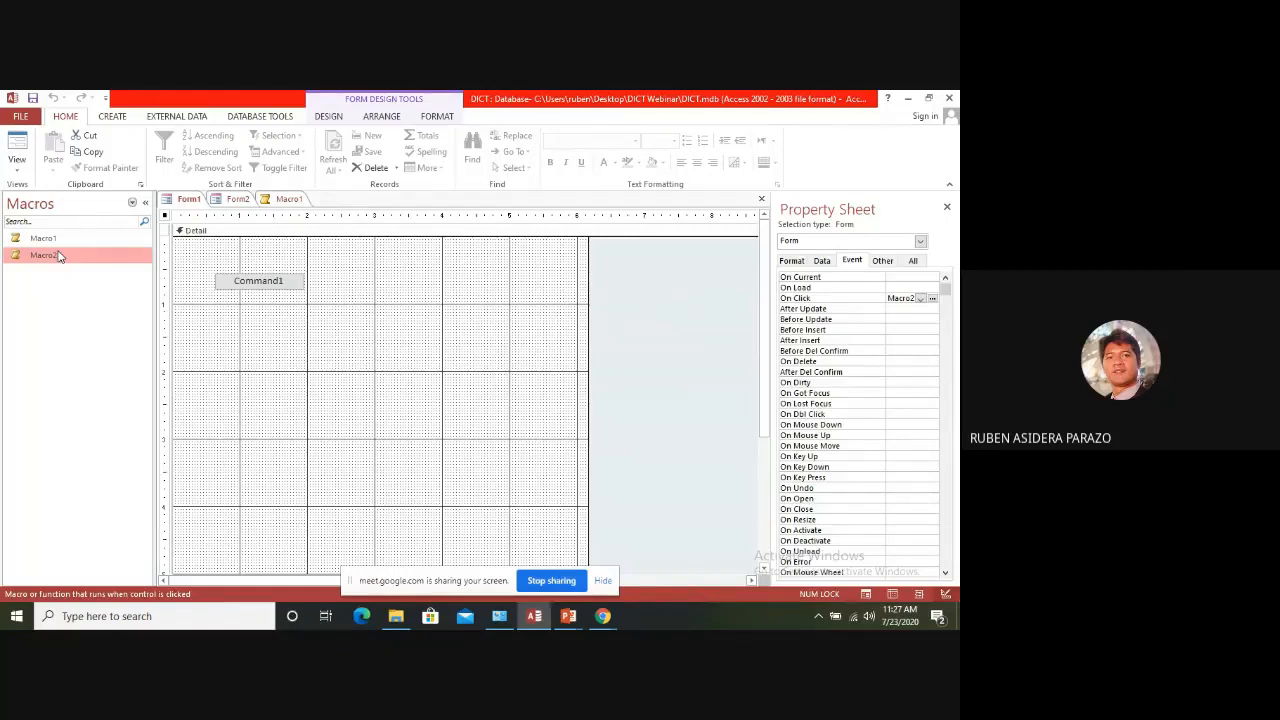
# Switch Form1 to Form View and test the Command1 button
pyautogui.rightClick(190, 201)
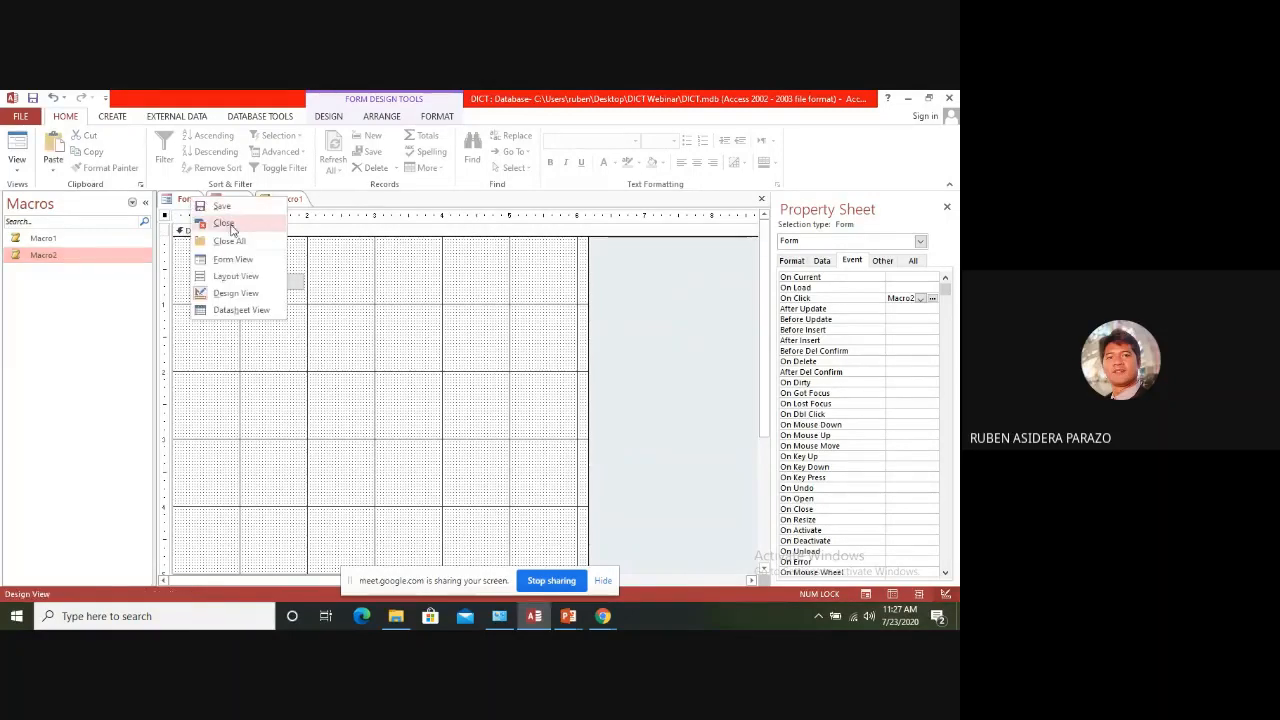
pyautogui.click(246, 293)
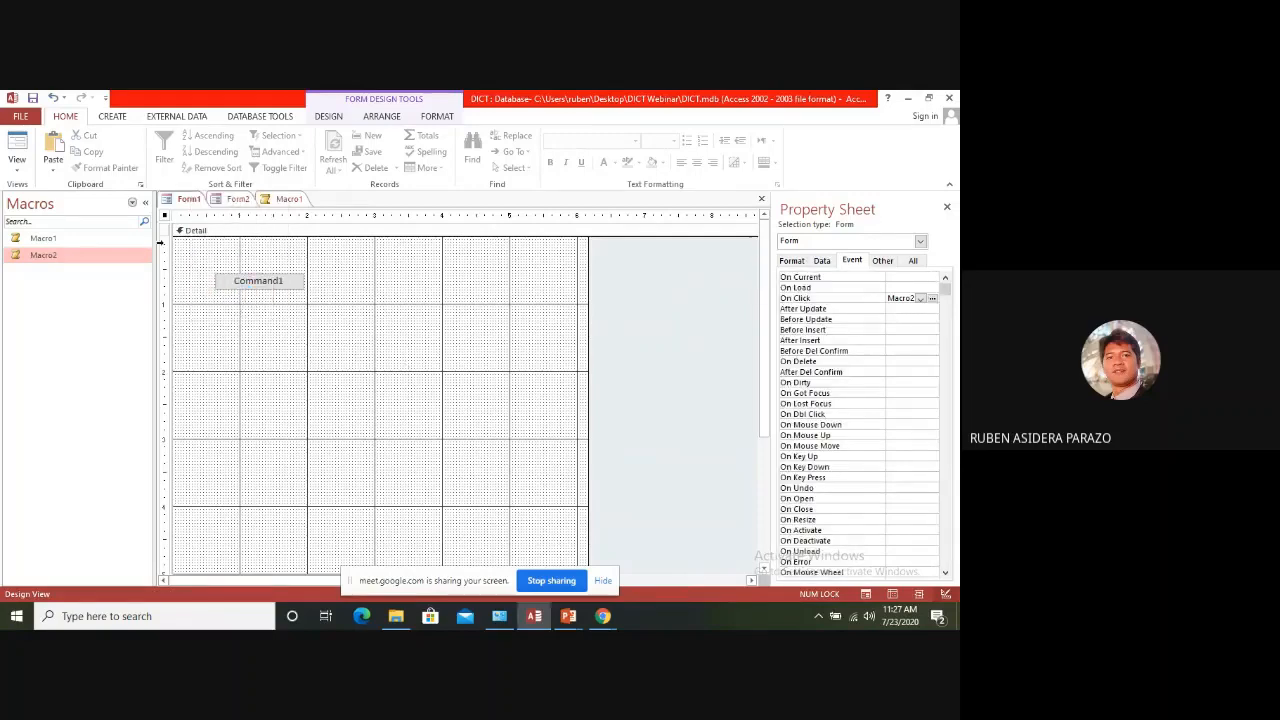
pyautogui.rightClick(186, 199)
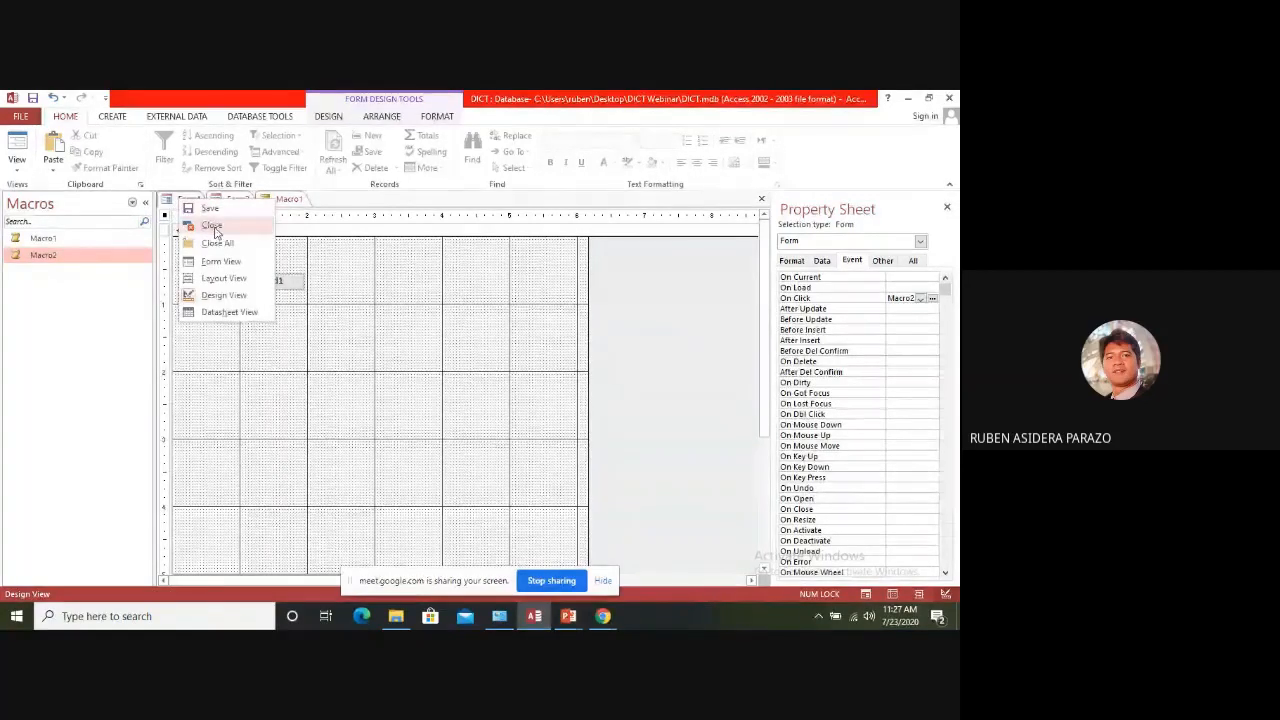
pyautogui.click(221, 261)
pyautogui.click(262, 256)
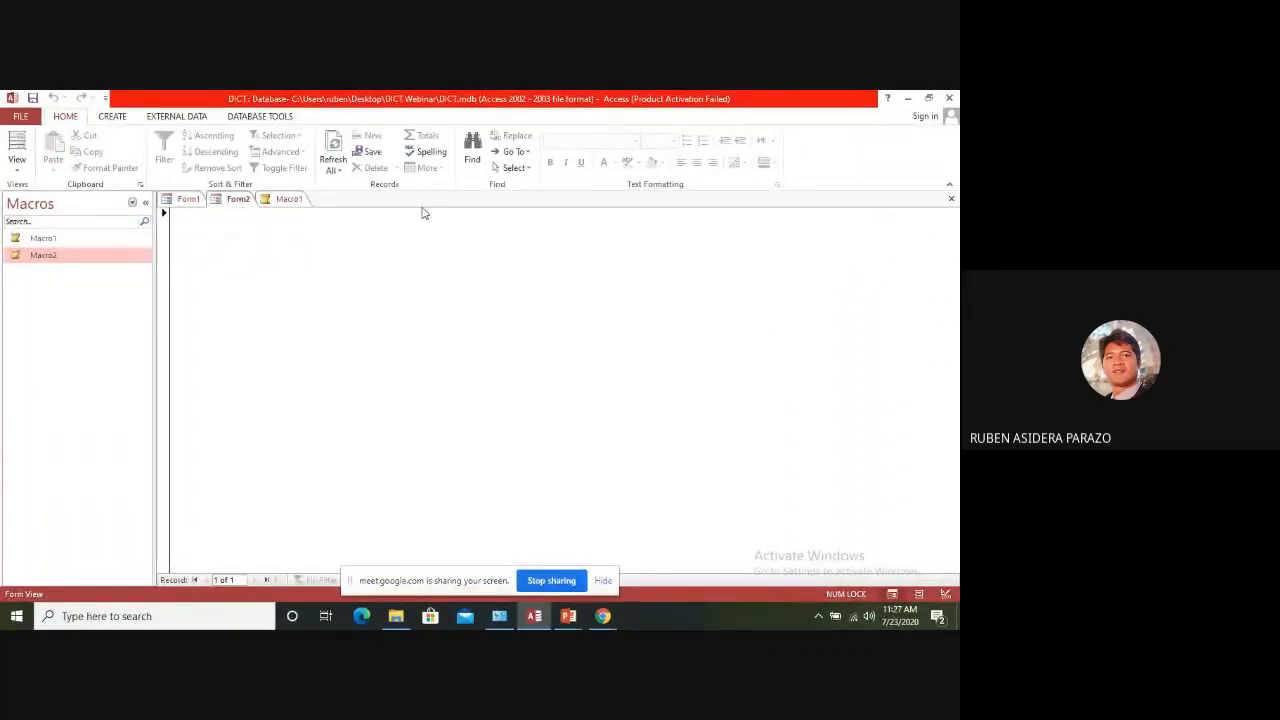
# Close Form2 and Form1, saving the changes to Form1's design
pyautogui.click(951, 199)
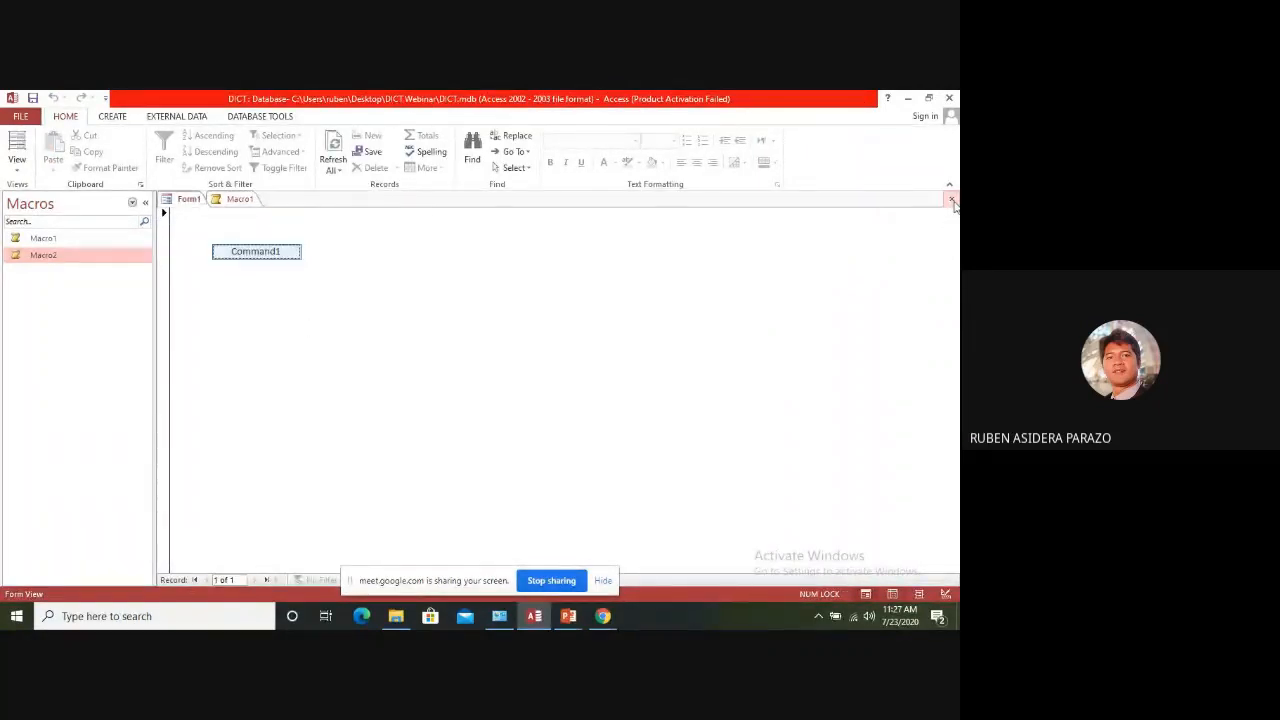
pyautogui.click(951, 200)
pyautogui.click(427, 392)
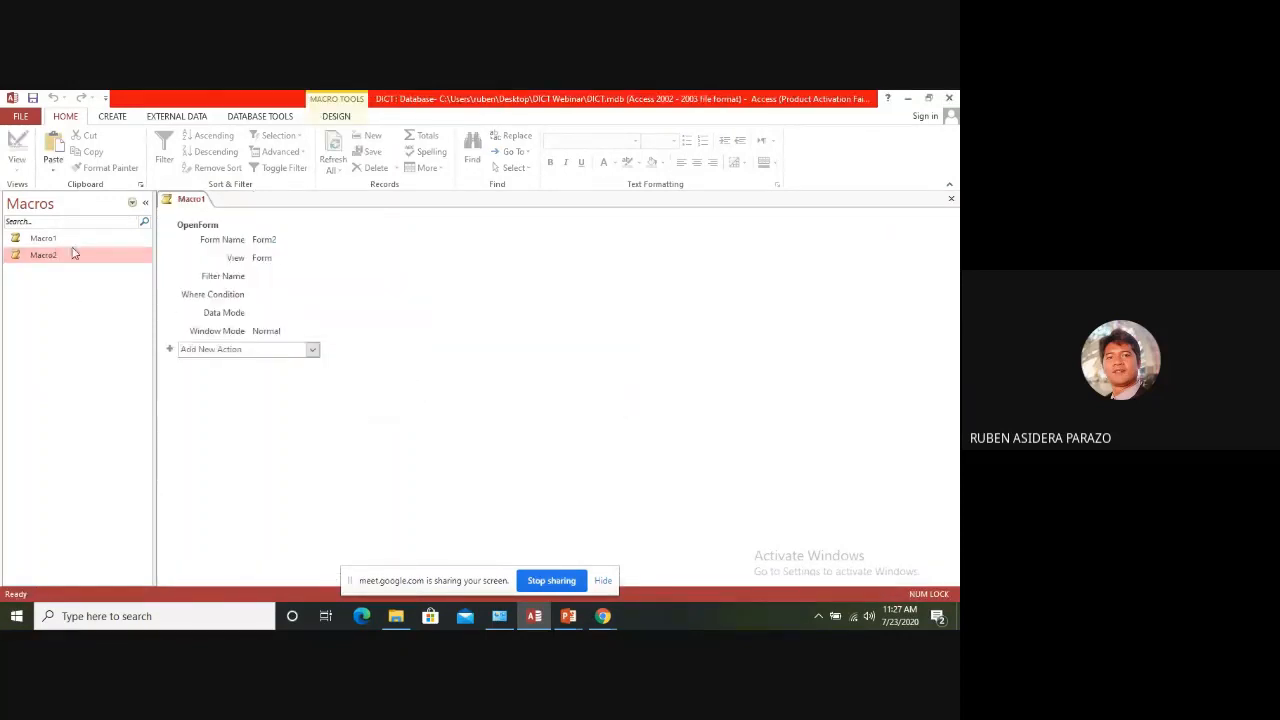
# Open Macro2 in Design View for its Query6 OpenReport action, and close the Query6 report
pyautogui.click(40, 255)
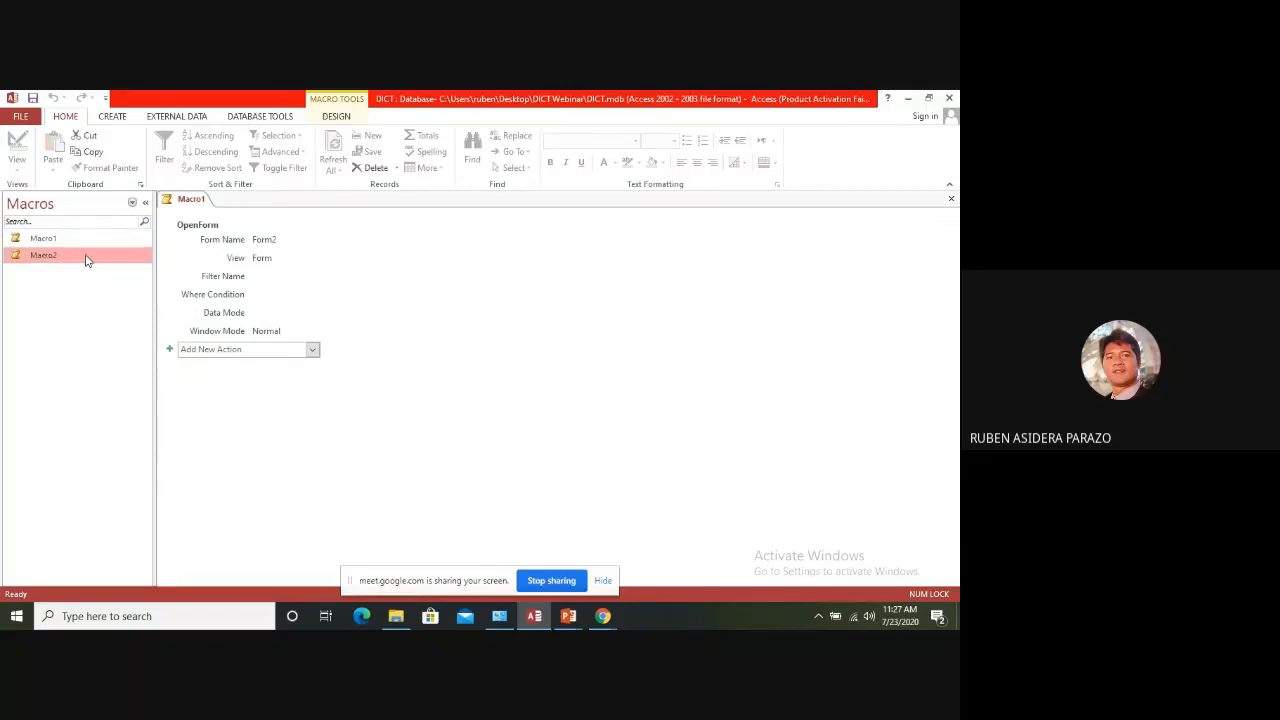
pyautogui.click(58, 244)
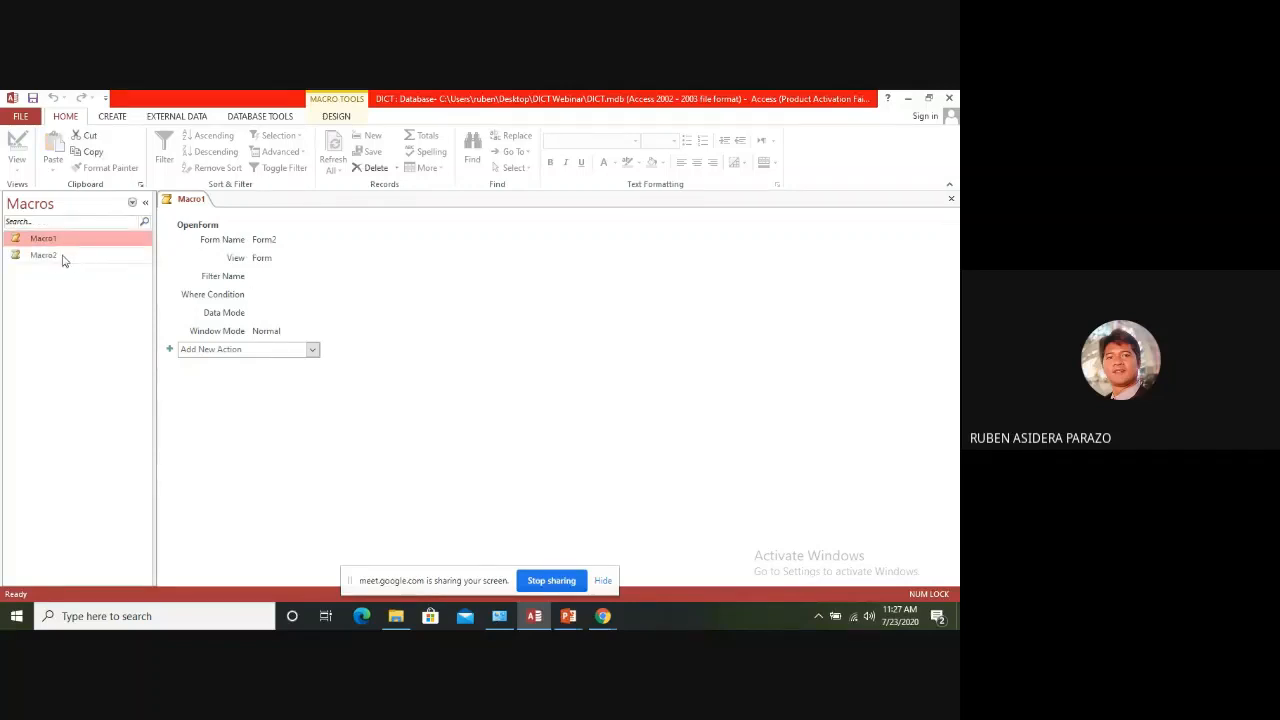
pyautogui.click(69, 258)
pyautogui.rightClick(71, 259)
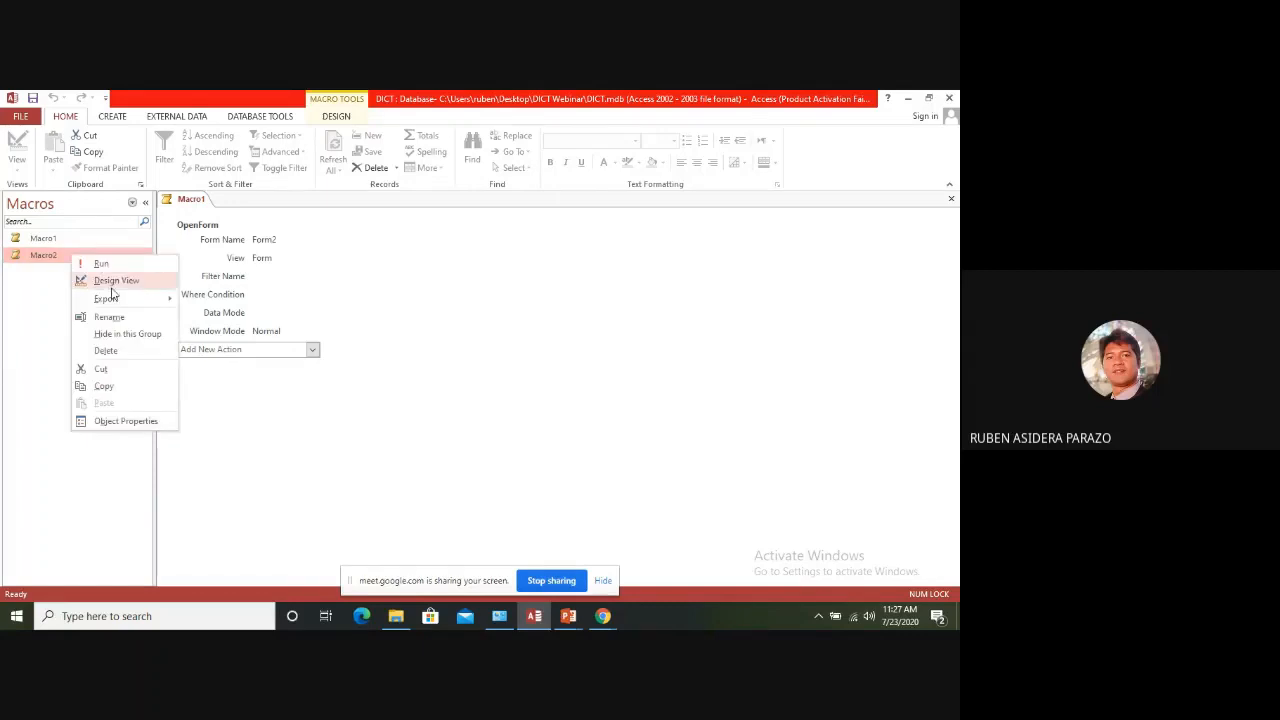
pyautogui.click(113, 283)
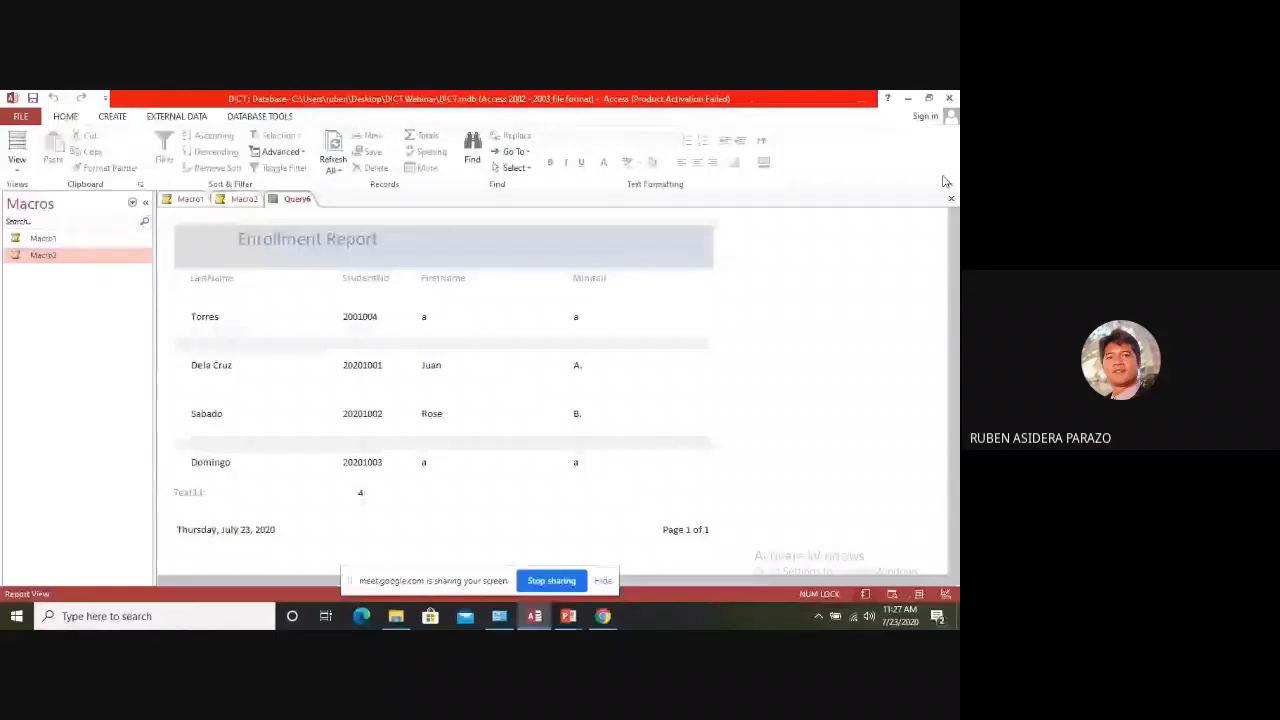
pyautogui.click(951, 198)
# List the database's forms and open Form1 in Design View
pyautogui.click(131, 204)
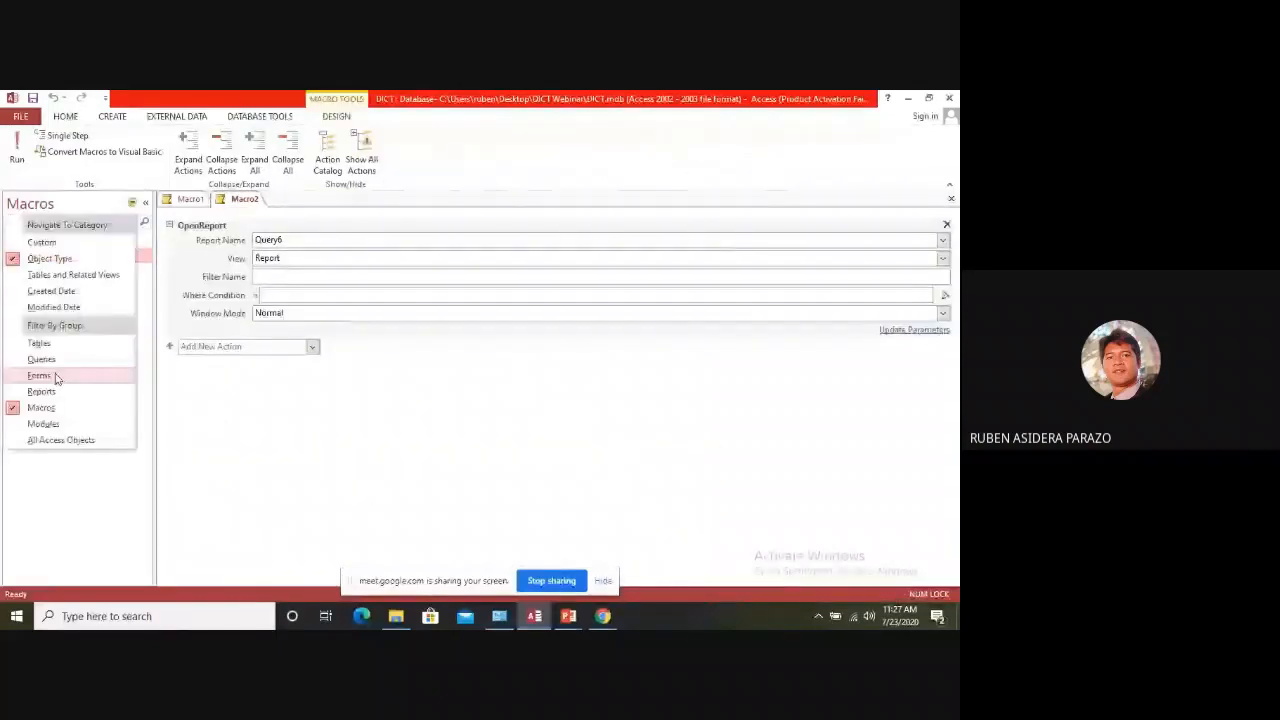
pyautogui.click(57, 376)
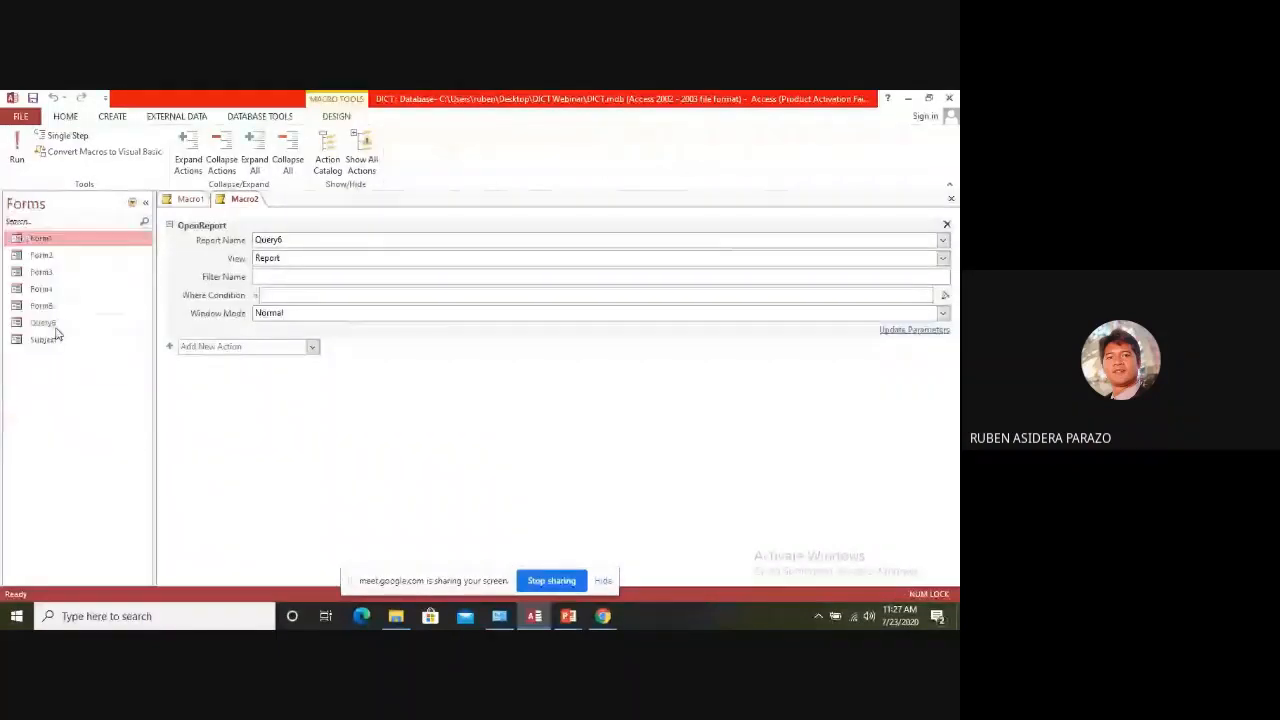
pyautogui.doubleClick(74, 243)
pyautogui.rightClick(296, 199)
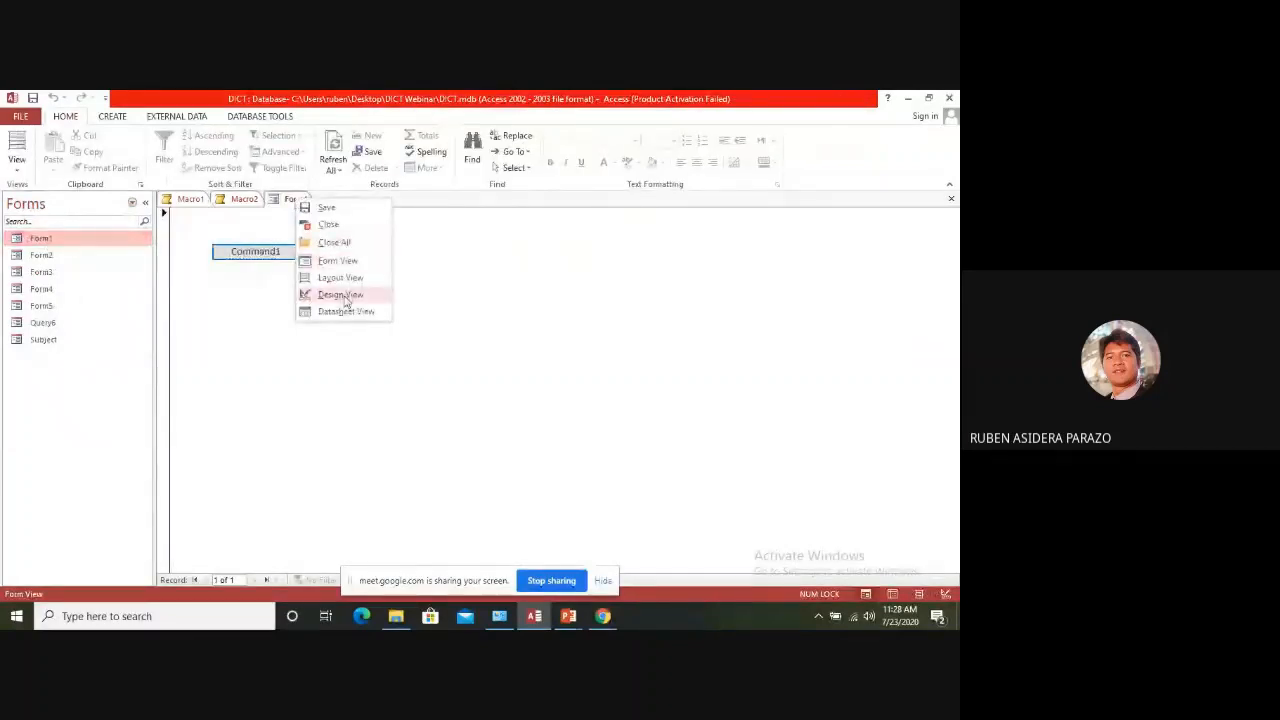
pyautogui.click(340, 295)
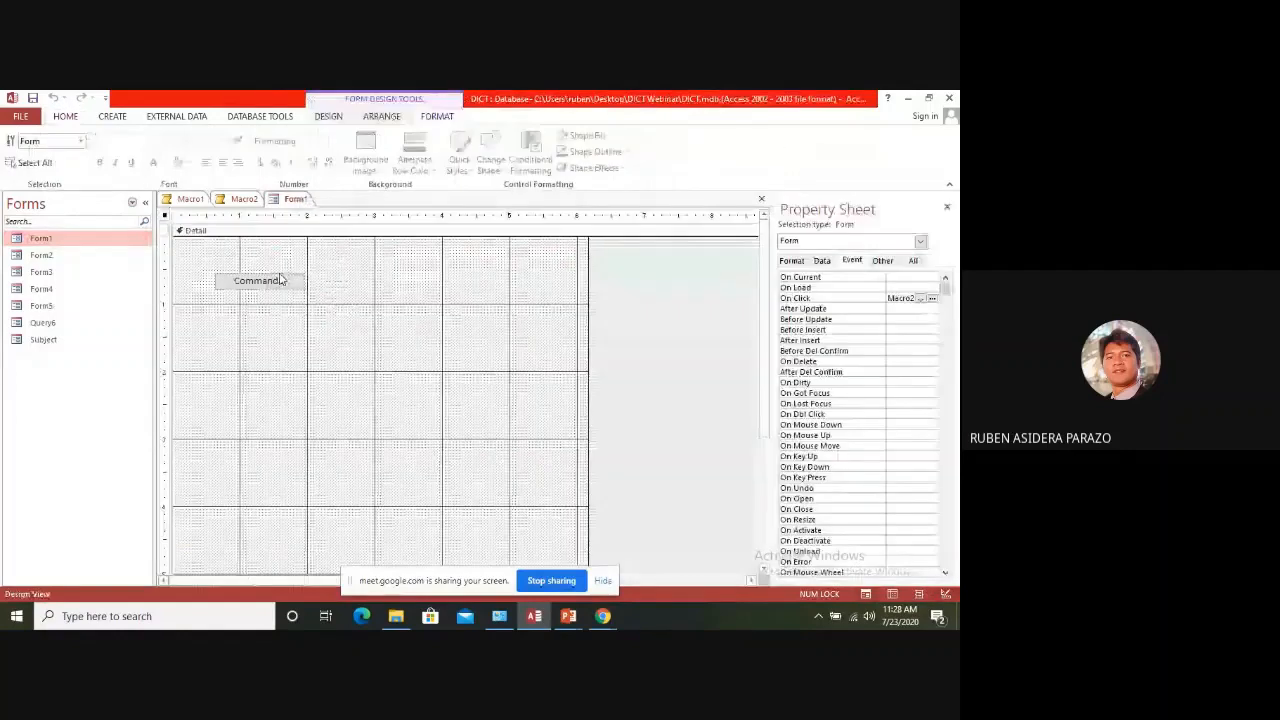
# Set Command1's On Click event to Macro2 and close the Property Sheet
pyautogui.click(282, 280)
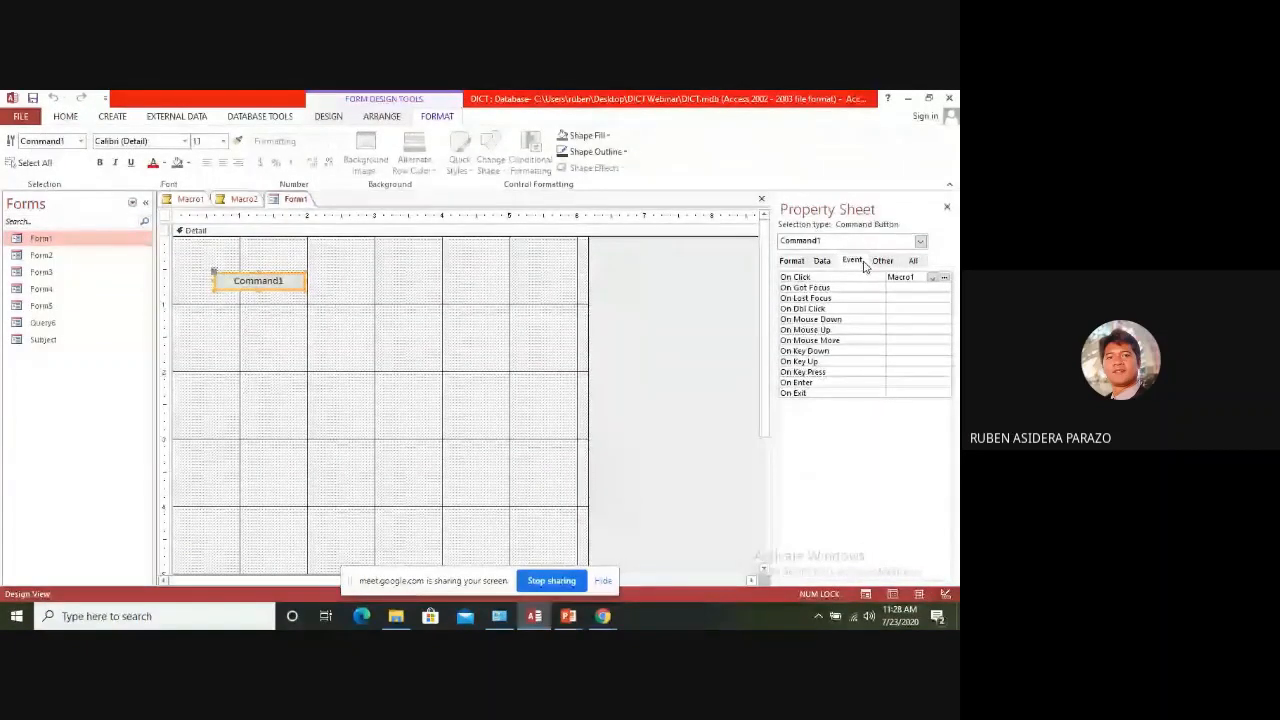
pyautogui.click(931, 277)
pyautogui.click(919, 306)
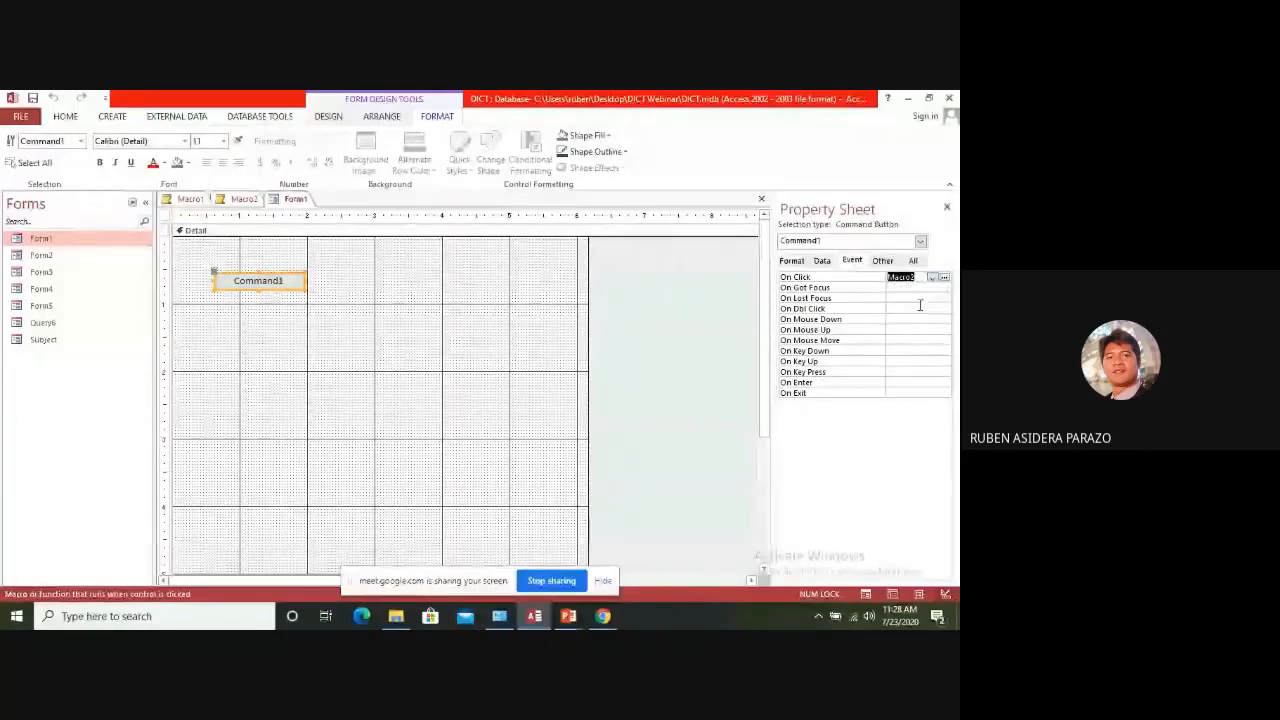
pyautogui.click(946, 207)
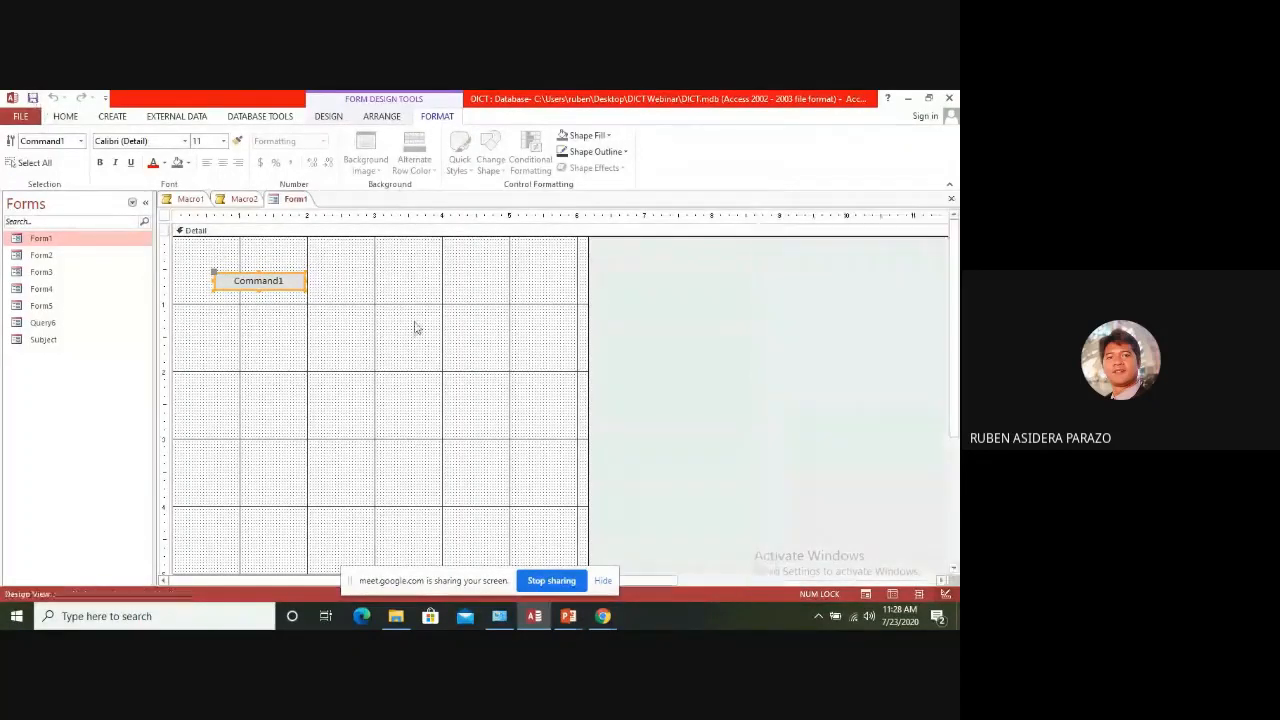
# Show Form1 in Form View and run Command1 to test its macro
pyautogui.rightClick(292, 201)
pyautogui.click(344, 264)
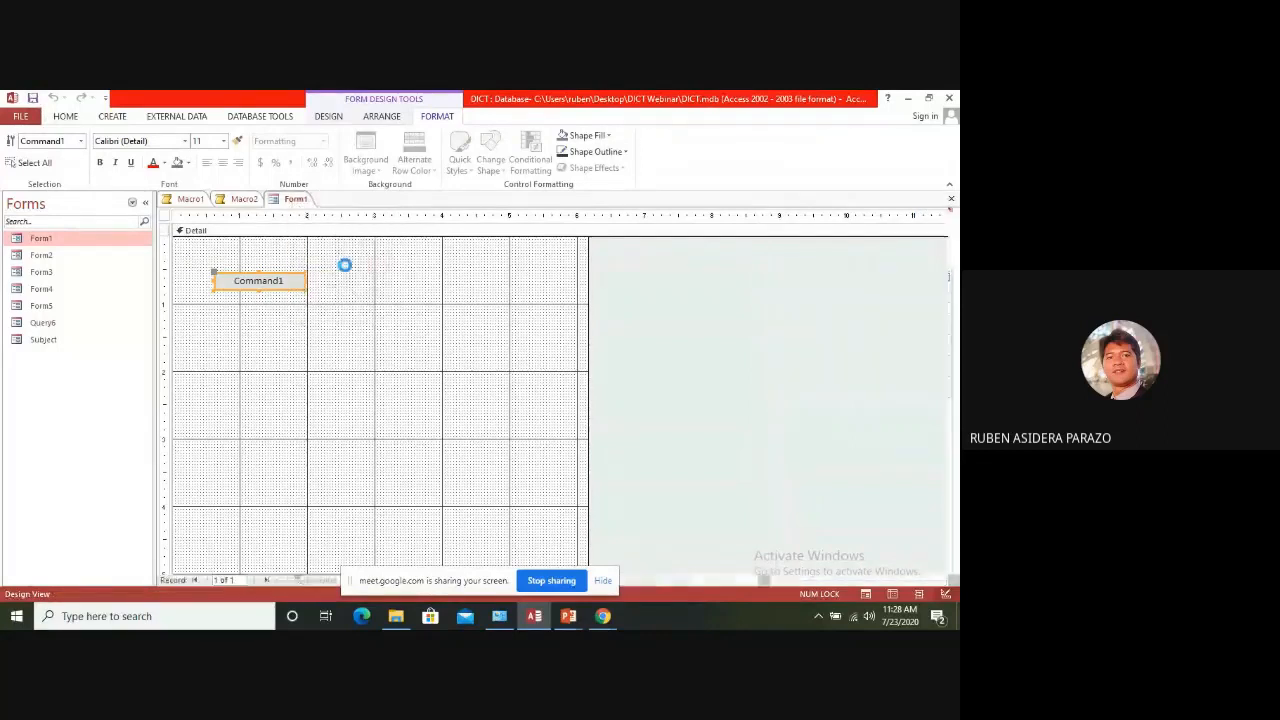
pyautogui.click(268, 256)
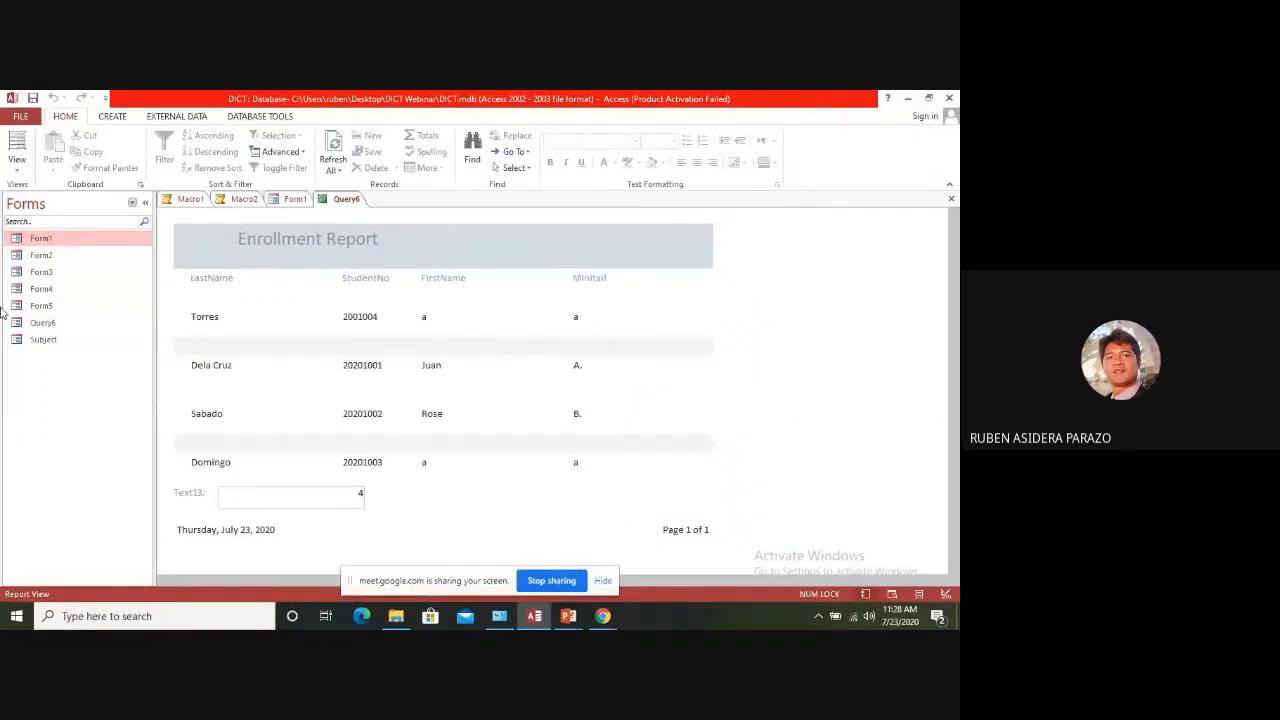
# Collapse and delete the OpenReport action in Macro2, and close the macro with its changes saved
pyautogui.click(245, 199)
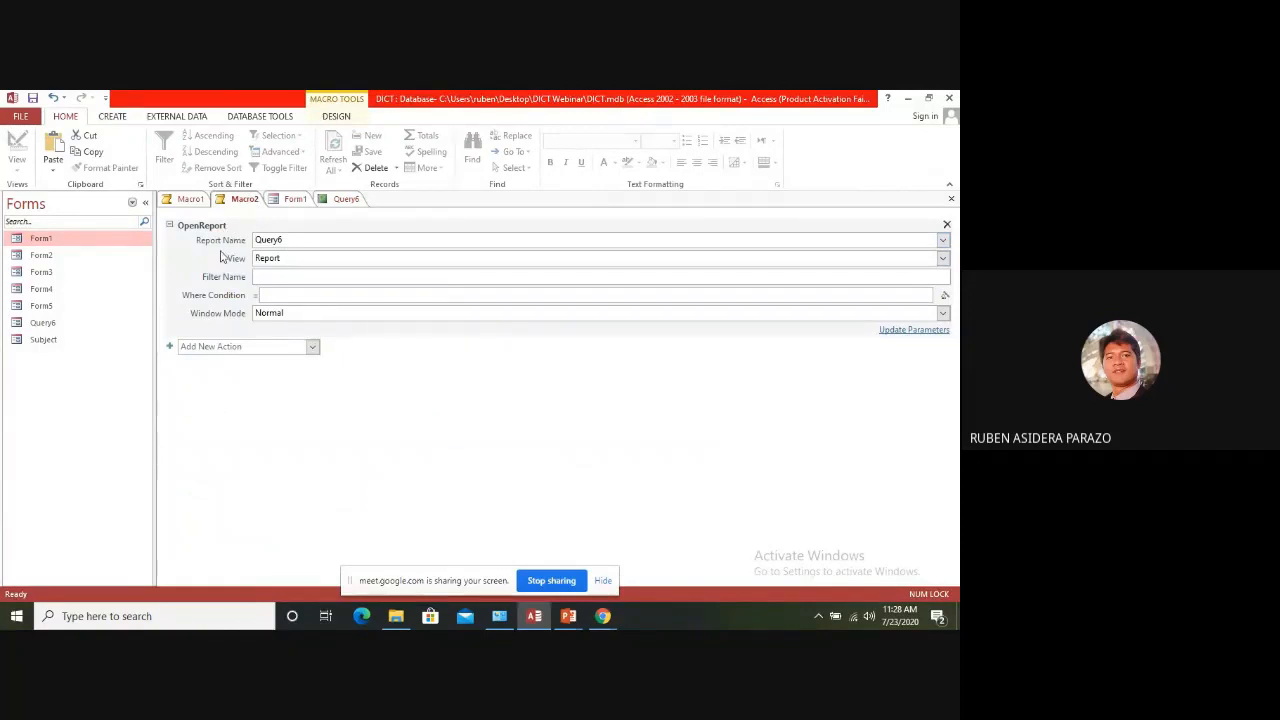
pyautogui.click(170, 226)
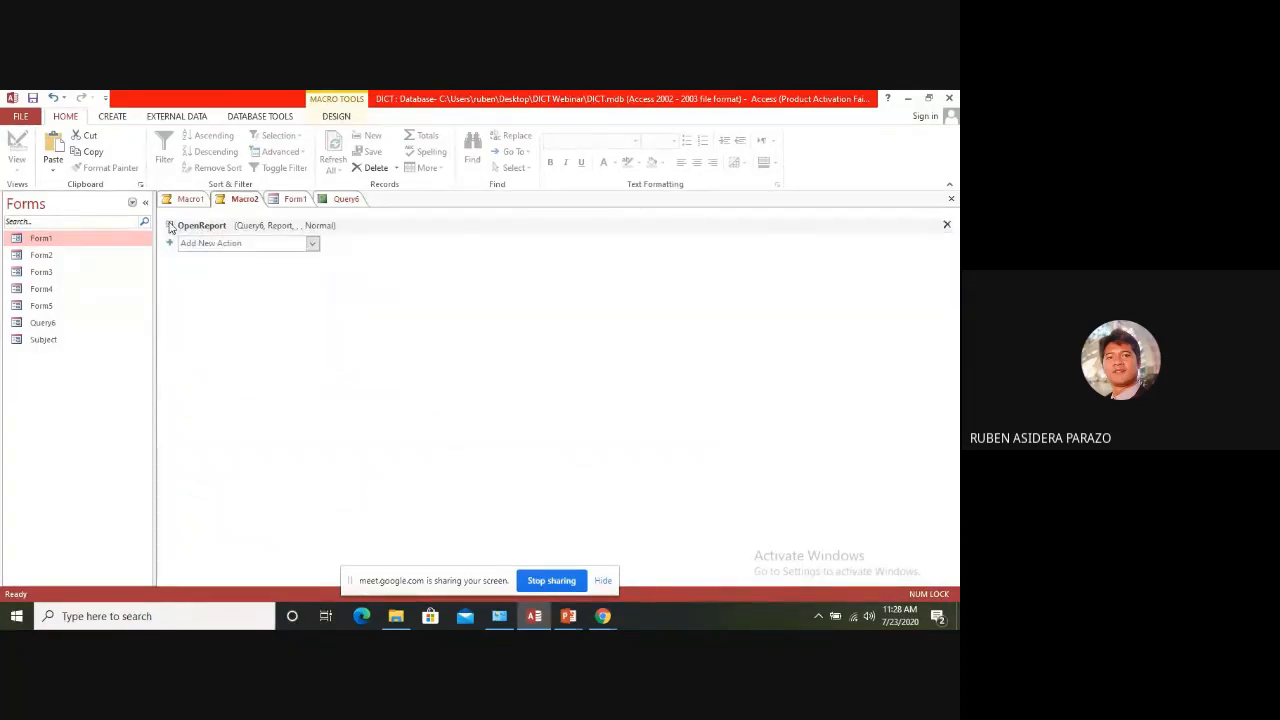
pyautogui.click(946, 224)
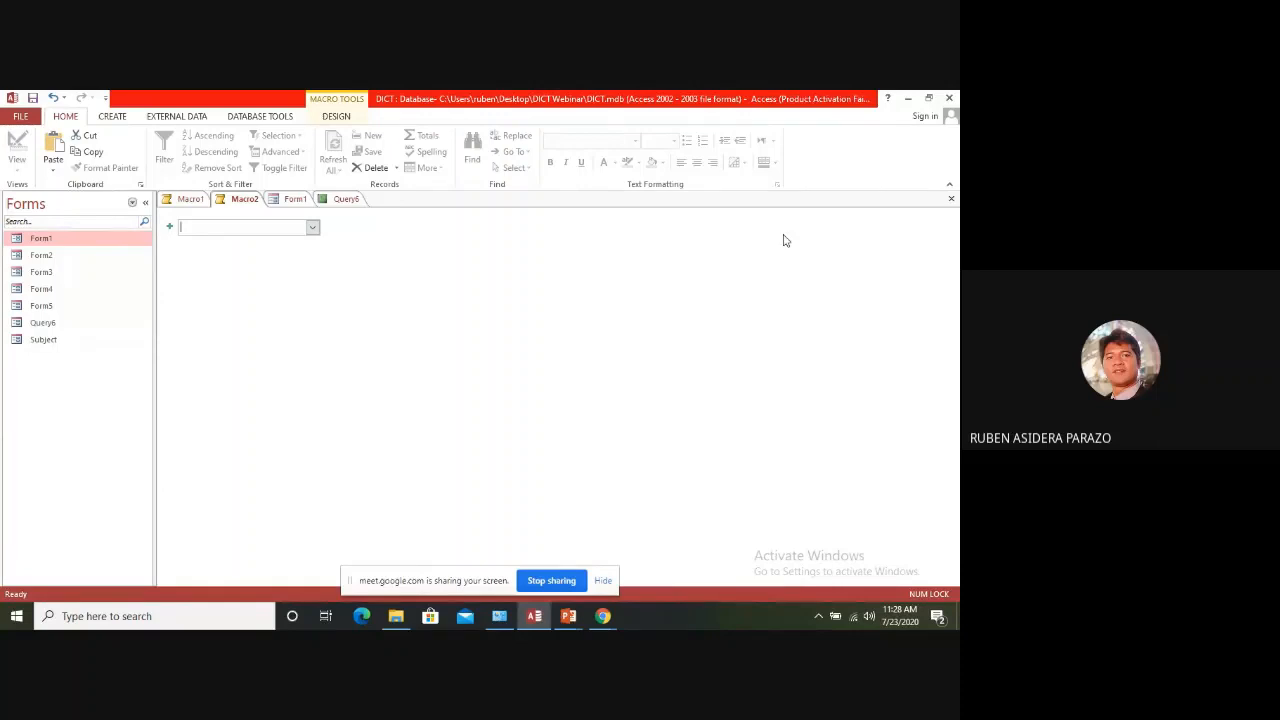
pyautogui.click(951, 199)
pyautogui.click(427, 395)
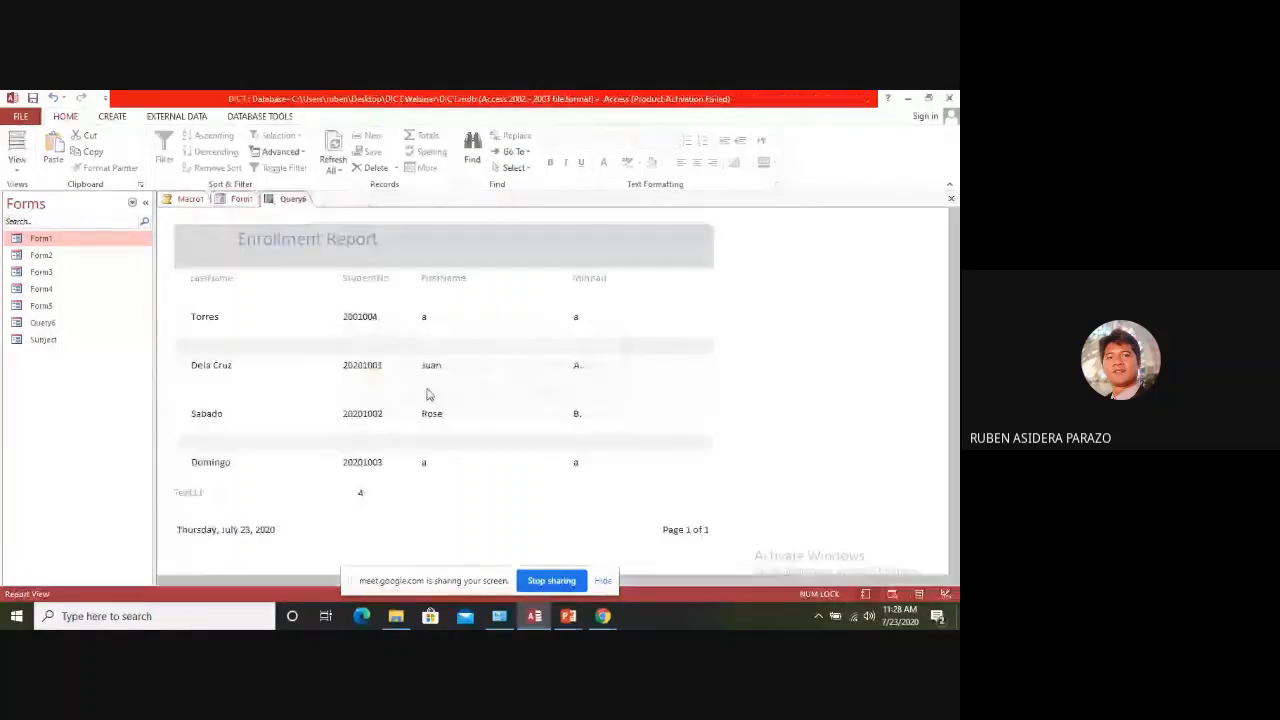
# List the database's macros and create a new macro with an OpenQuery action
pyautogui.click(131, 204)
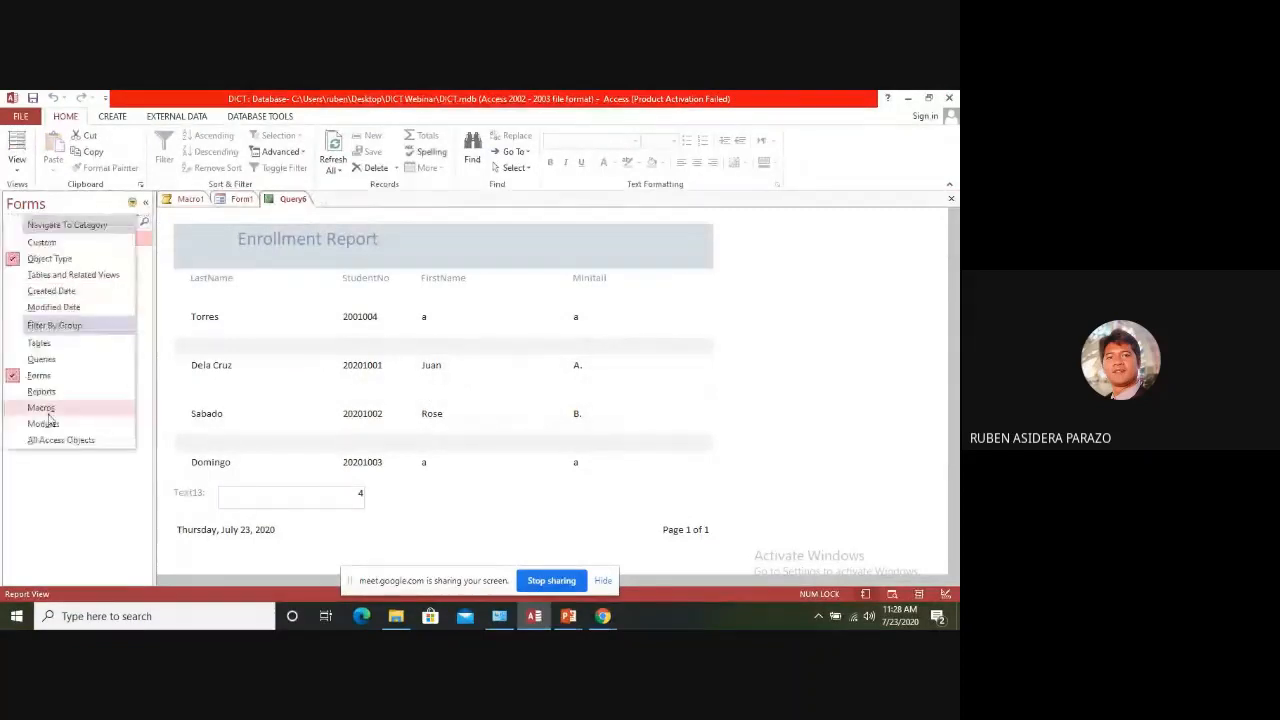
pyautogui.click(40, 408)
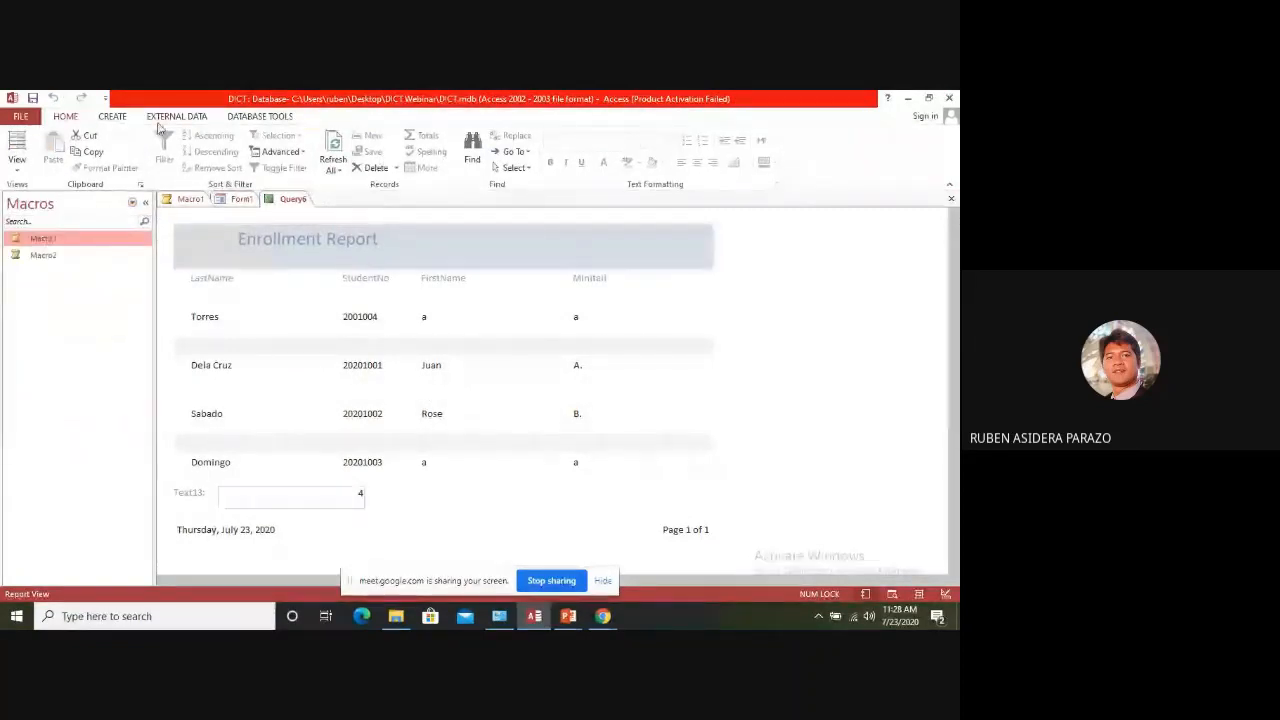
pyautogui.click(112, 116)
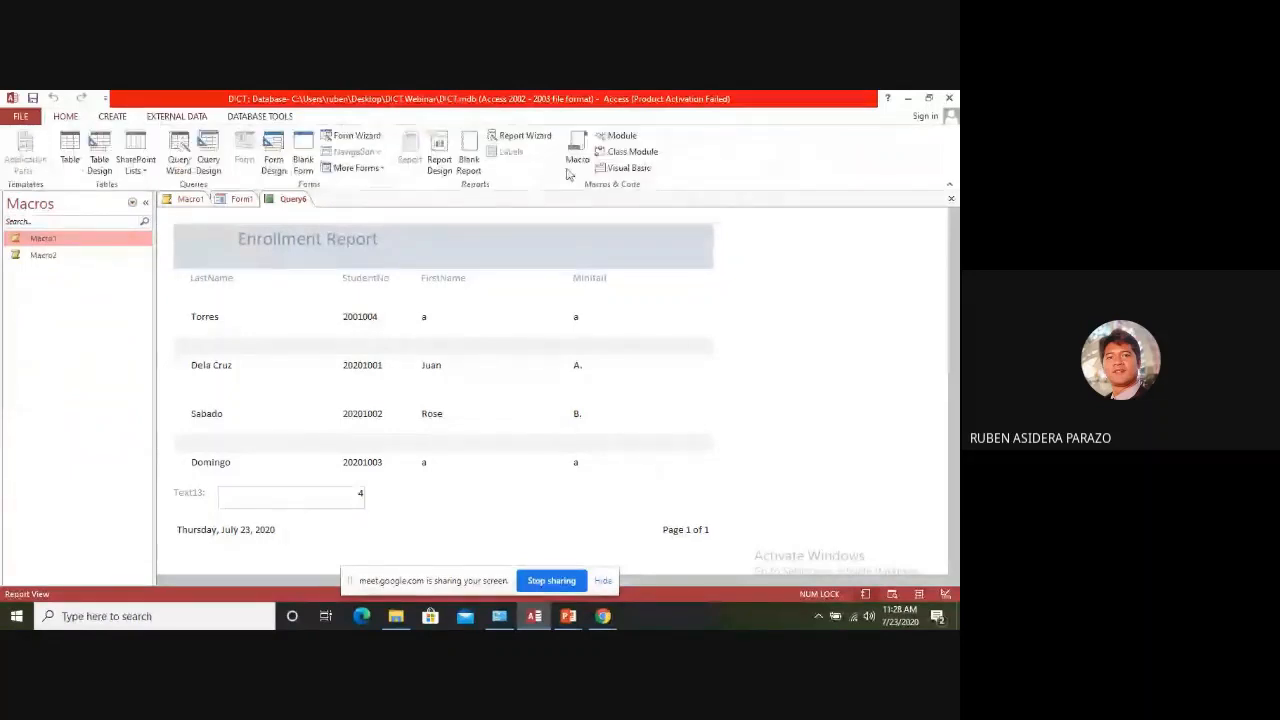
pyautogui.click(566, 148)
pyautogui.click(313, 229)
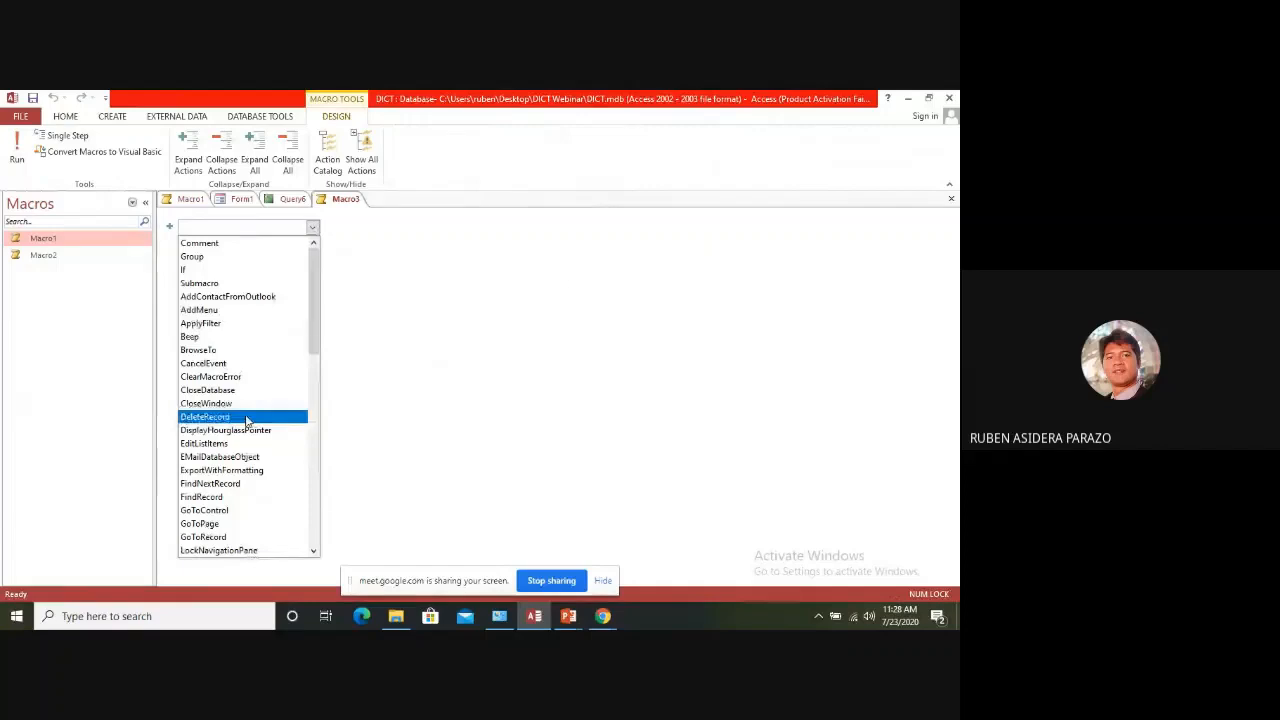
pyautogui.write('OnError')
pyautogui.click(313, 551)
pyautogui.click(313, 551)
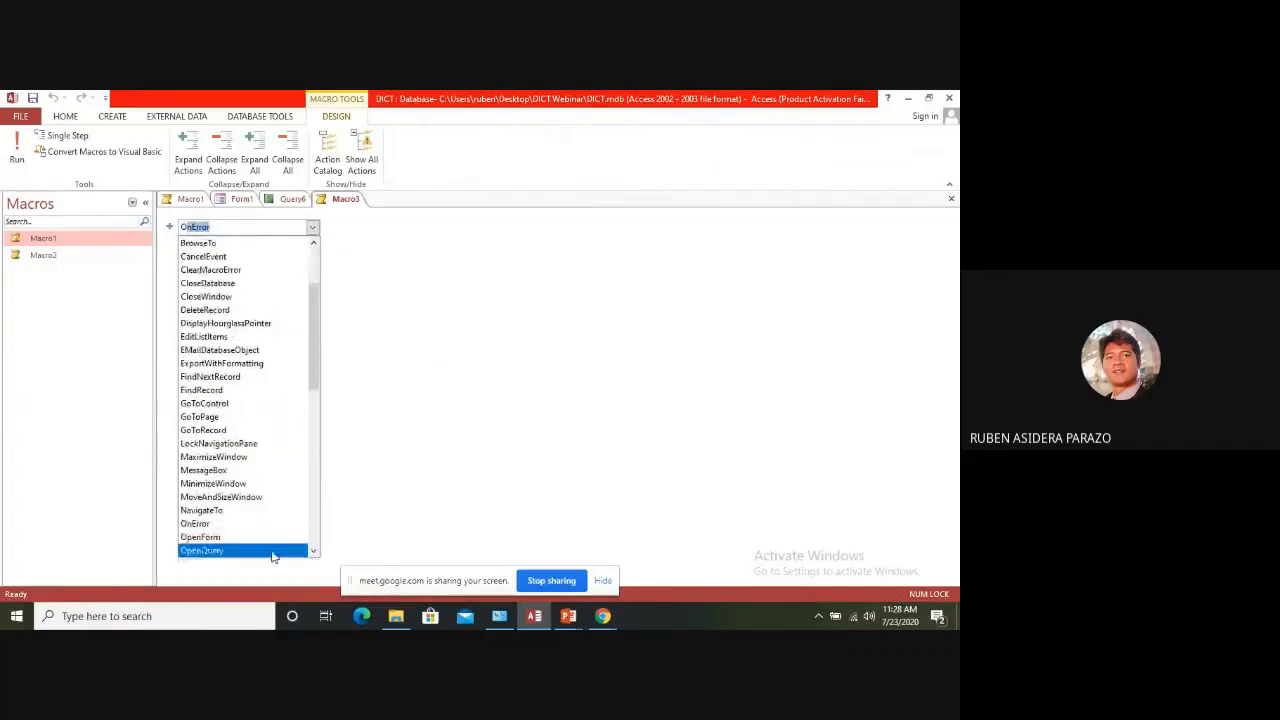
pyautogui.click(271, 551)
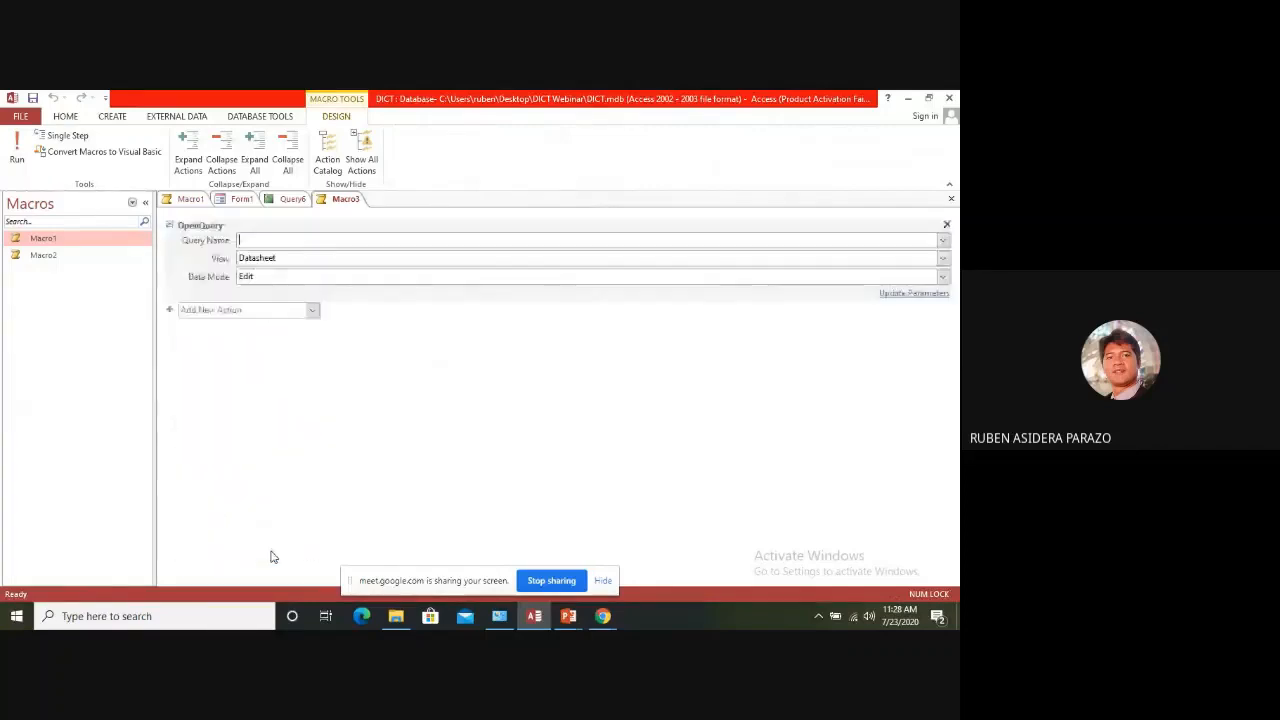
# Set the OpenQuery action to open Query6 in Datasheet view with the Read Only data mode
pyautogui.click(942, 241)
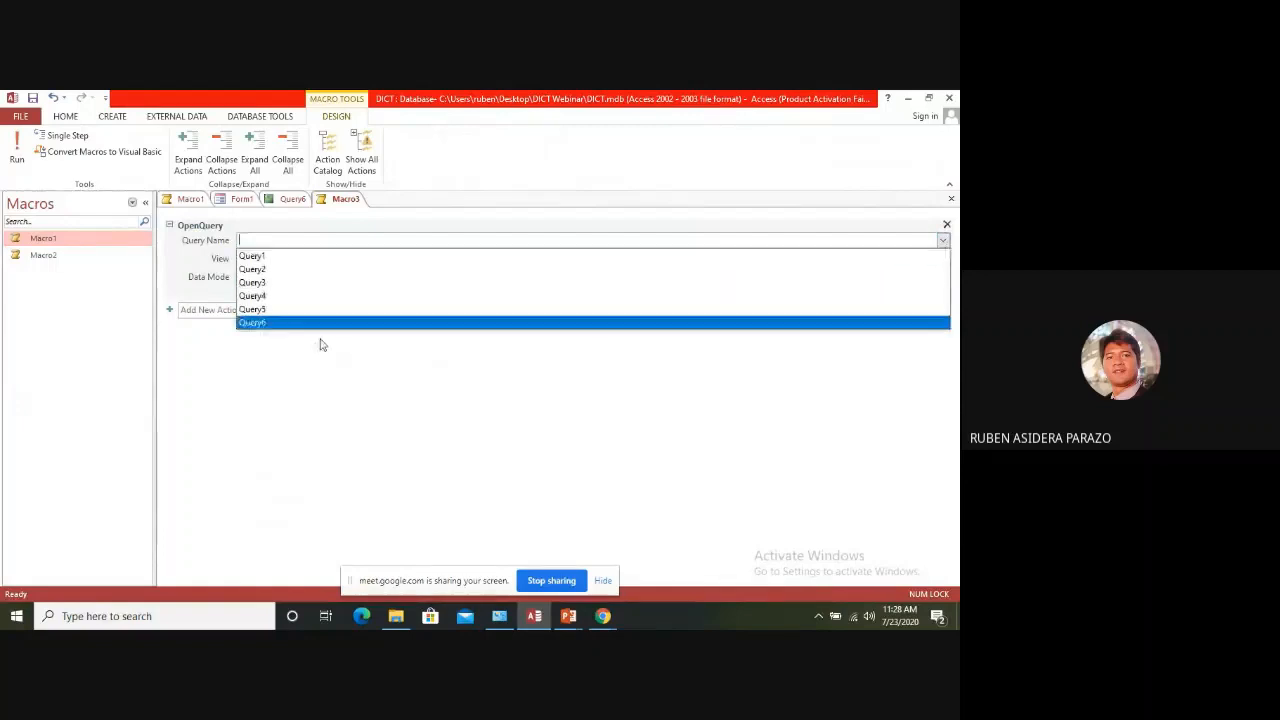
pyautogui.click(266, 323)
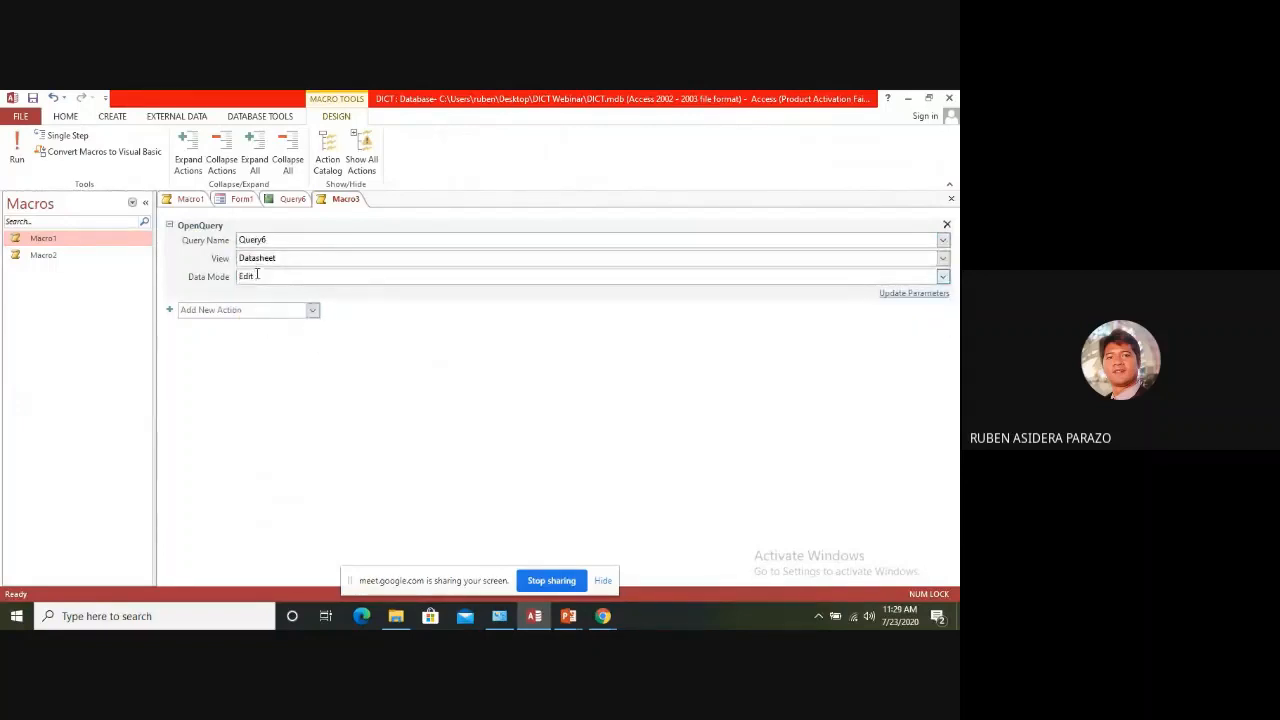
pyautogui.click(943, 259)
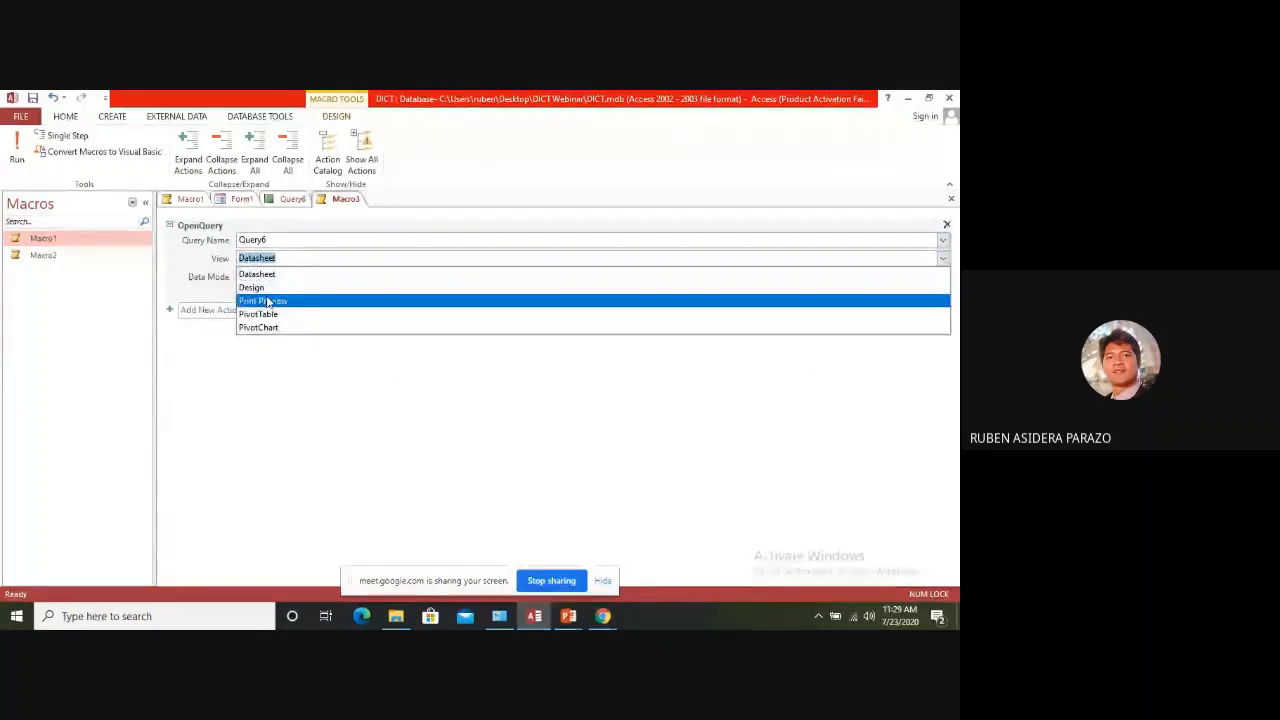
pyautogui.click(391, 375)
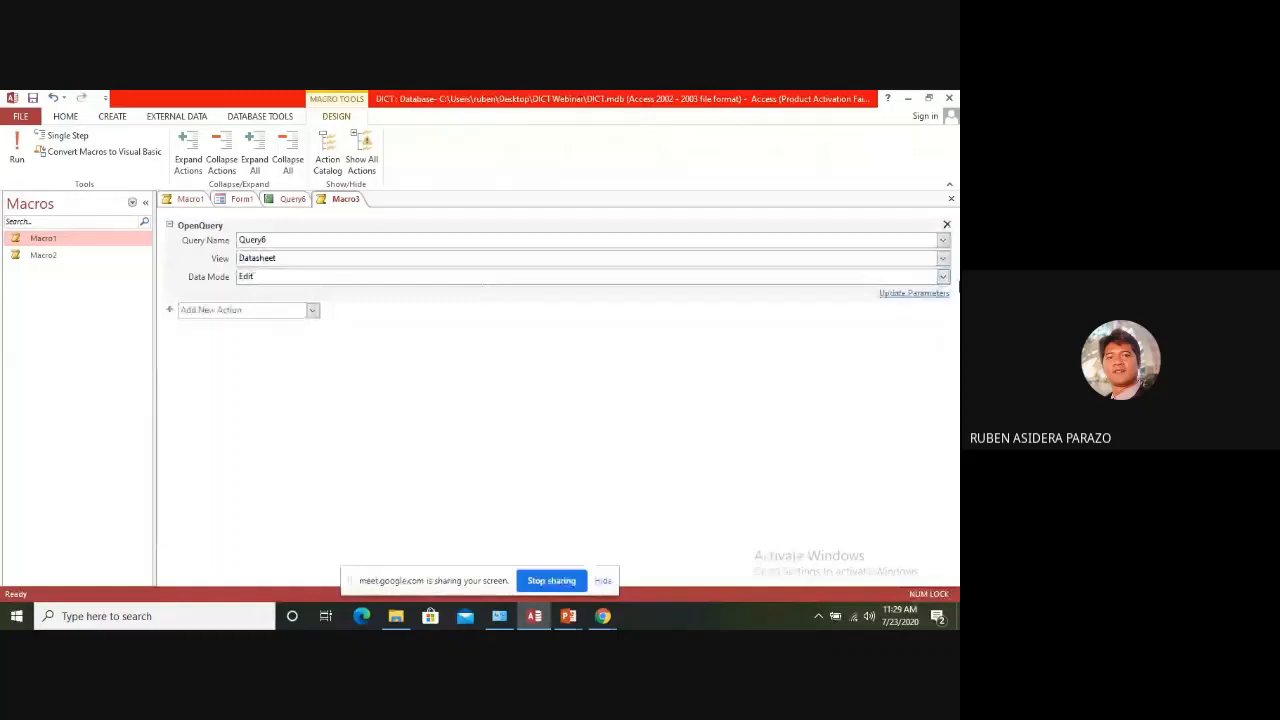
pyautogui.click(943, 277)
pyautogui.click(560, 315)
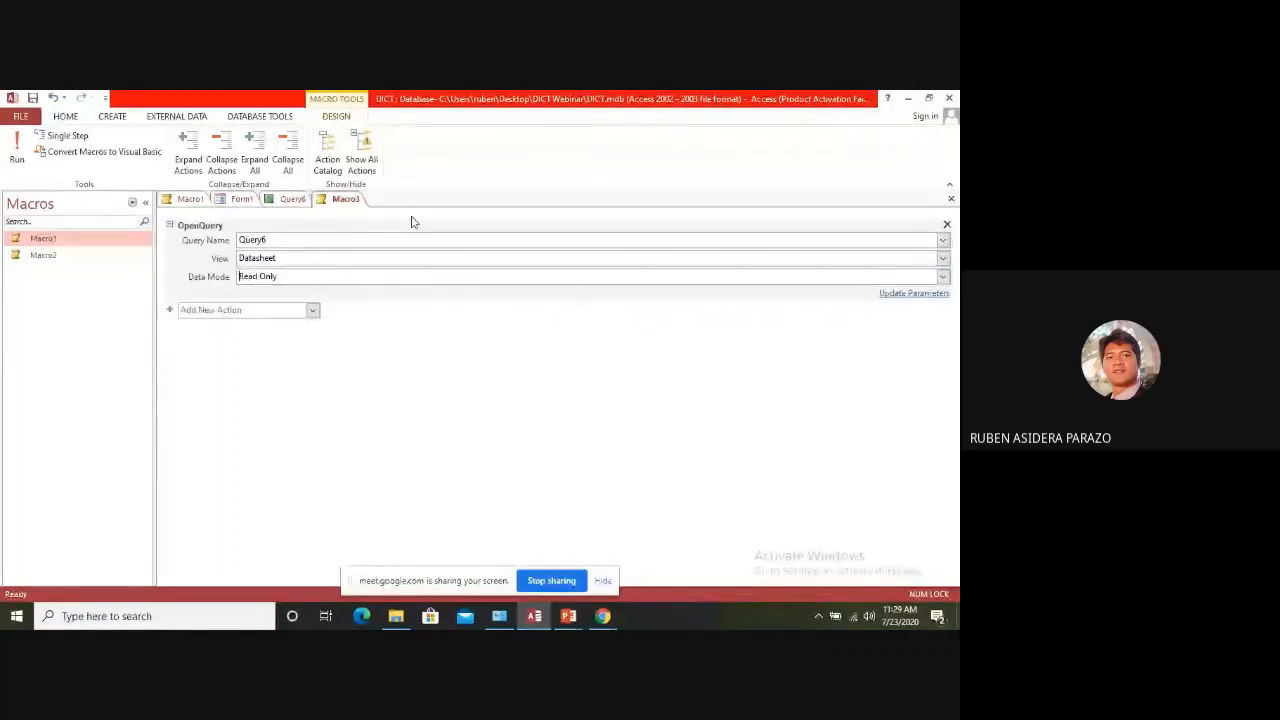
# Save the macro as Macro3, run it to test the query, and close the resulting Query6 datasheet
pyautogui.hotkey('ctrl', 's')
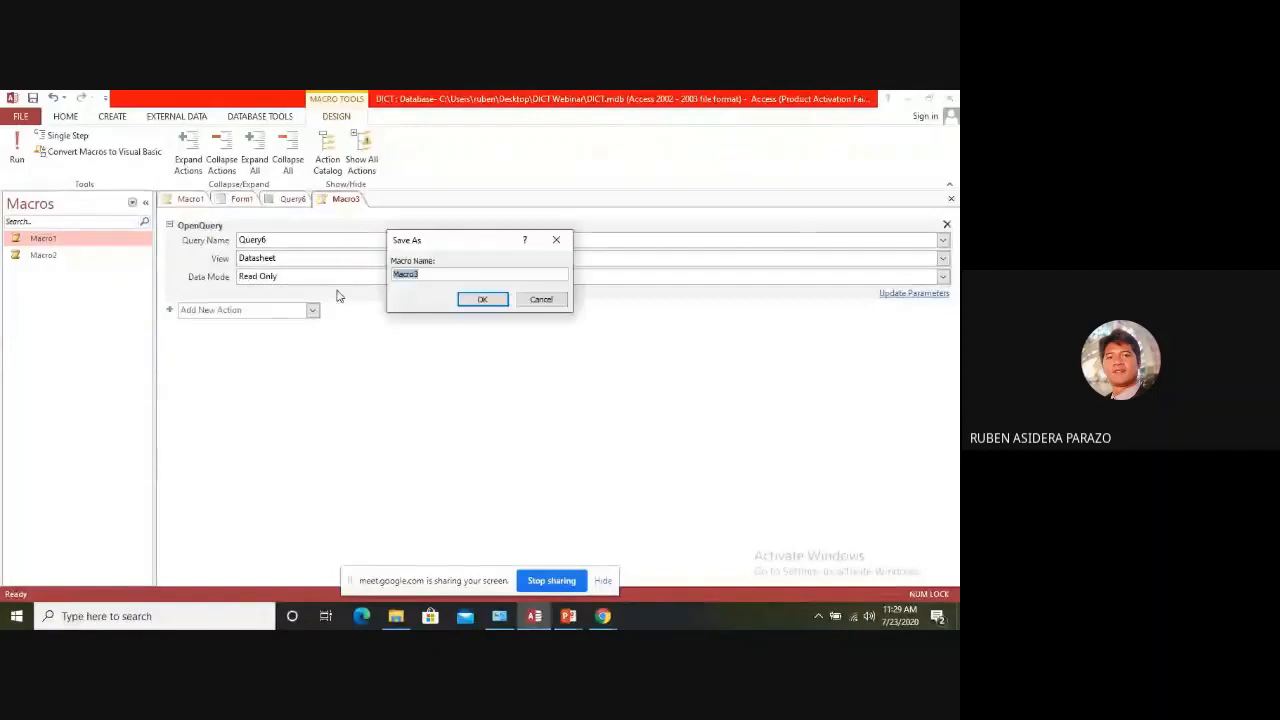
pyautogui.click(480, 302)
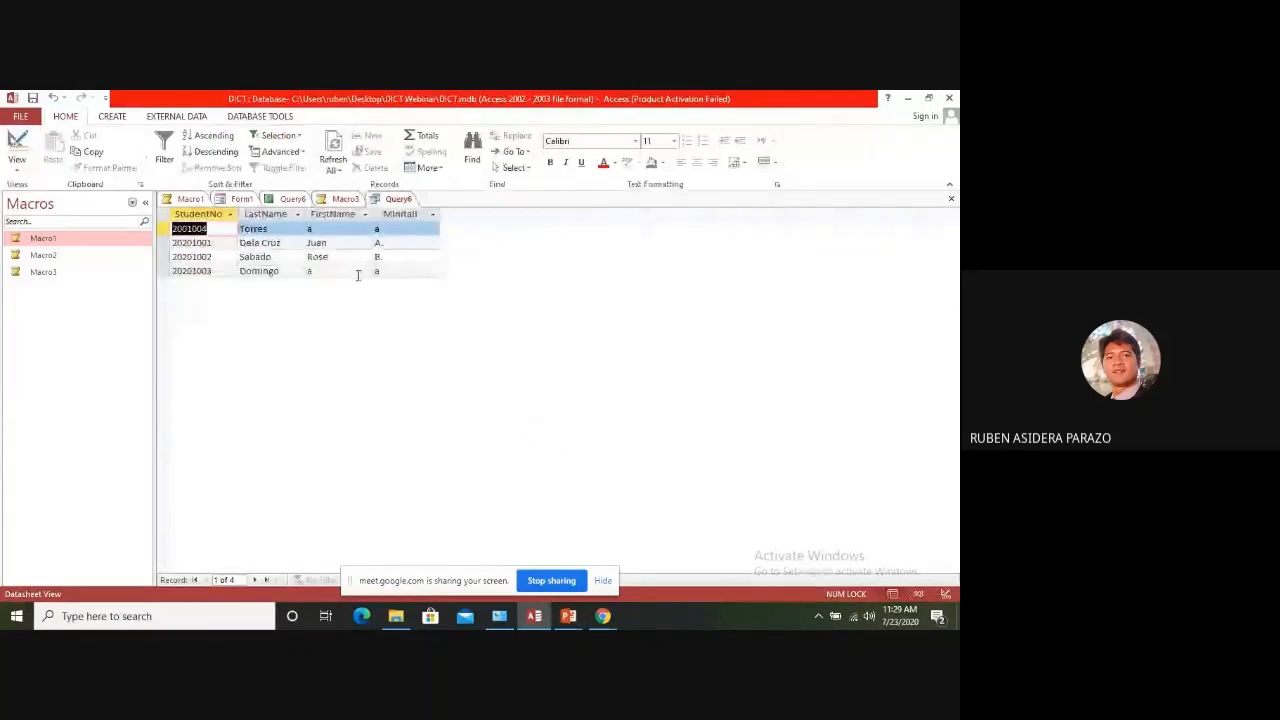
pyautogui.click(950, 199)
# Show Form1 in Design View and add a second command button below Command1 without using the wizard
pyautogui.click(237, 200)
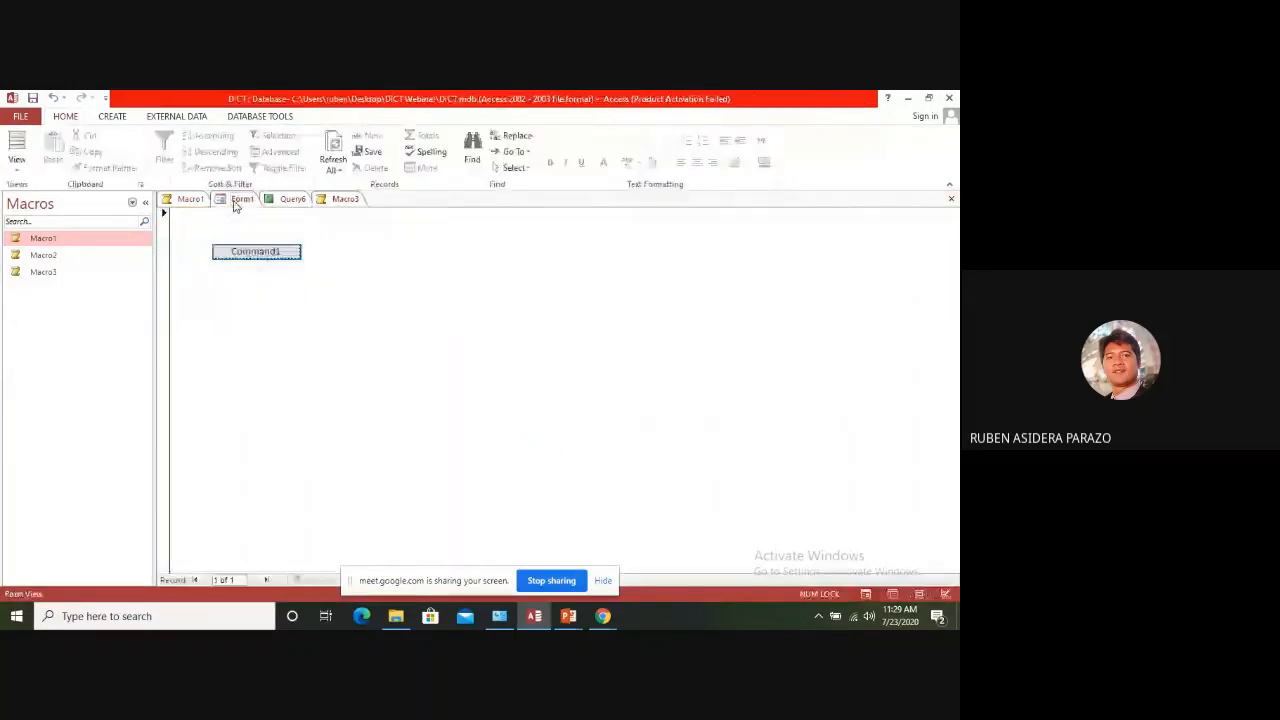
pyautogui.rightClick(236, 204)
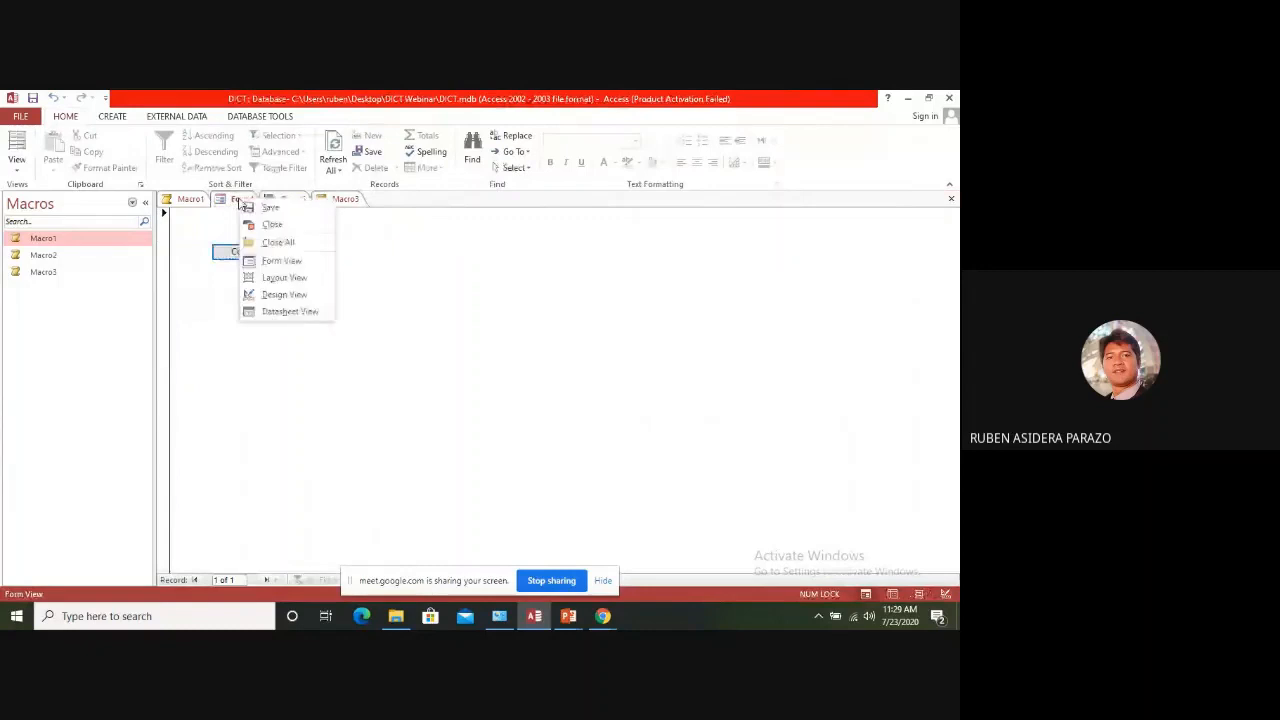
pyautogui.click(286, 295)
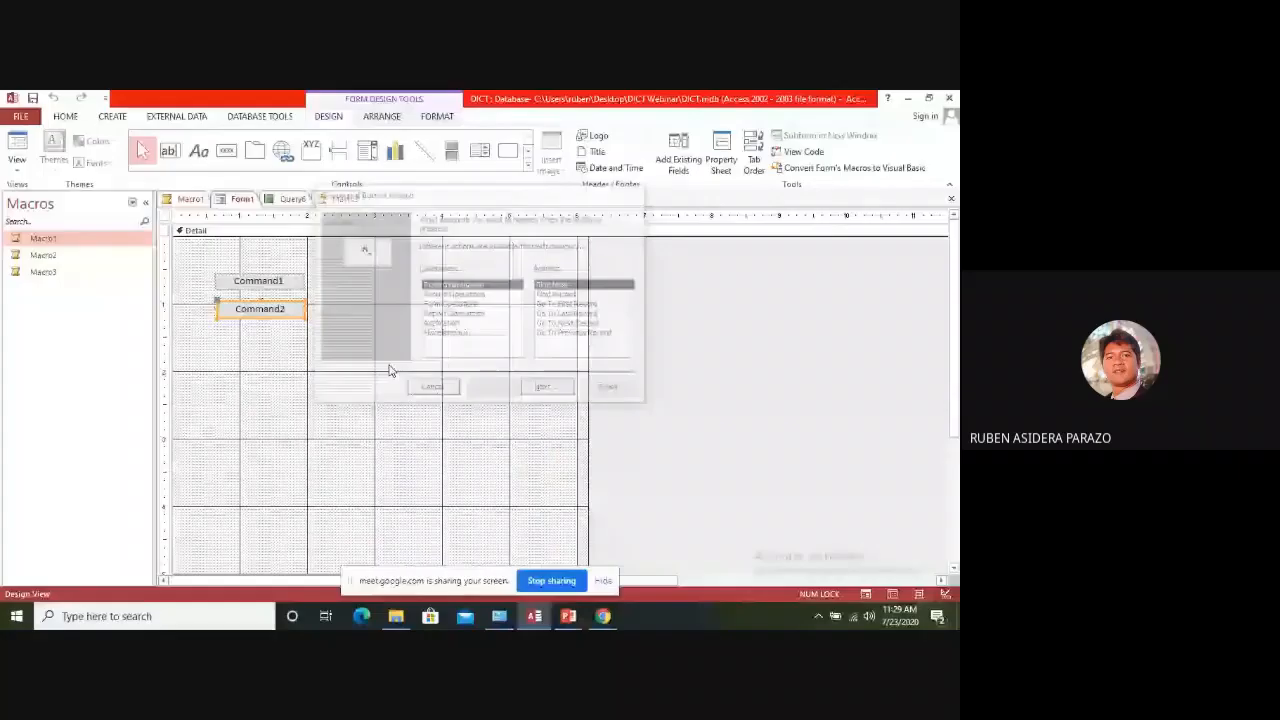
pyautogui.click(376, 318)
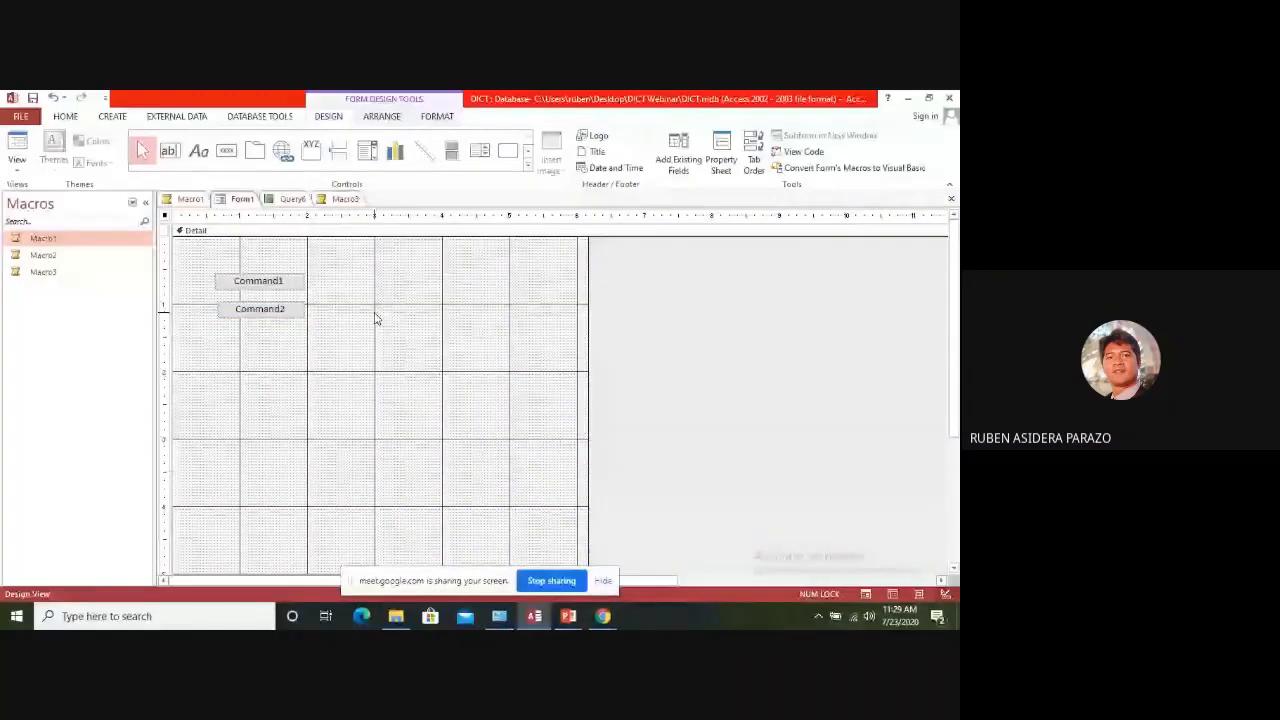
# Set Command2's On Click event to Macro3 and close the Property Sheet
pyautogui.rightClick(291, 311)
pyautogui.click(283, 449)
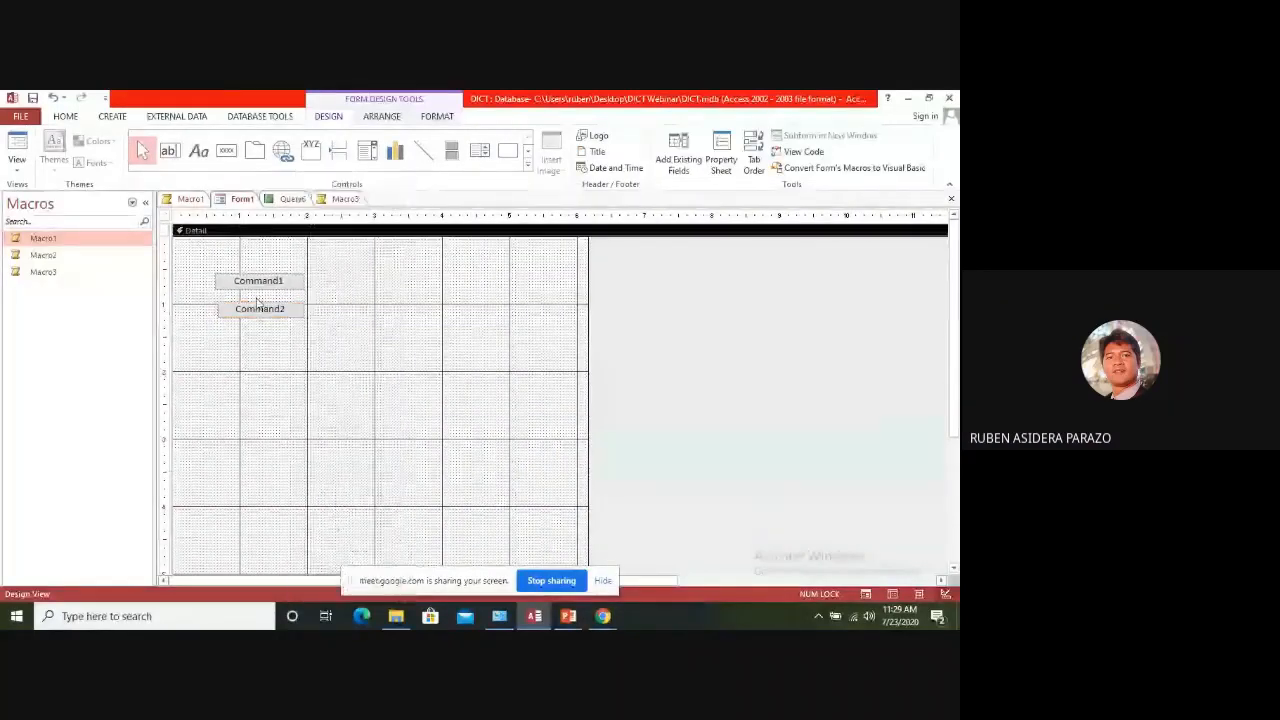
pyautogui.click(264, 311)
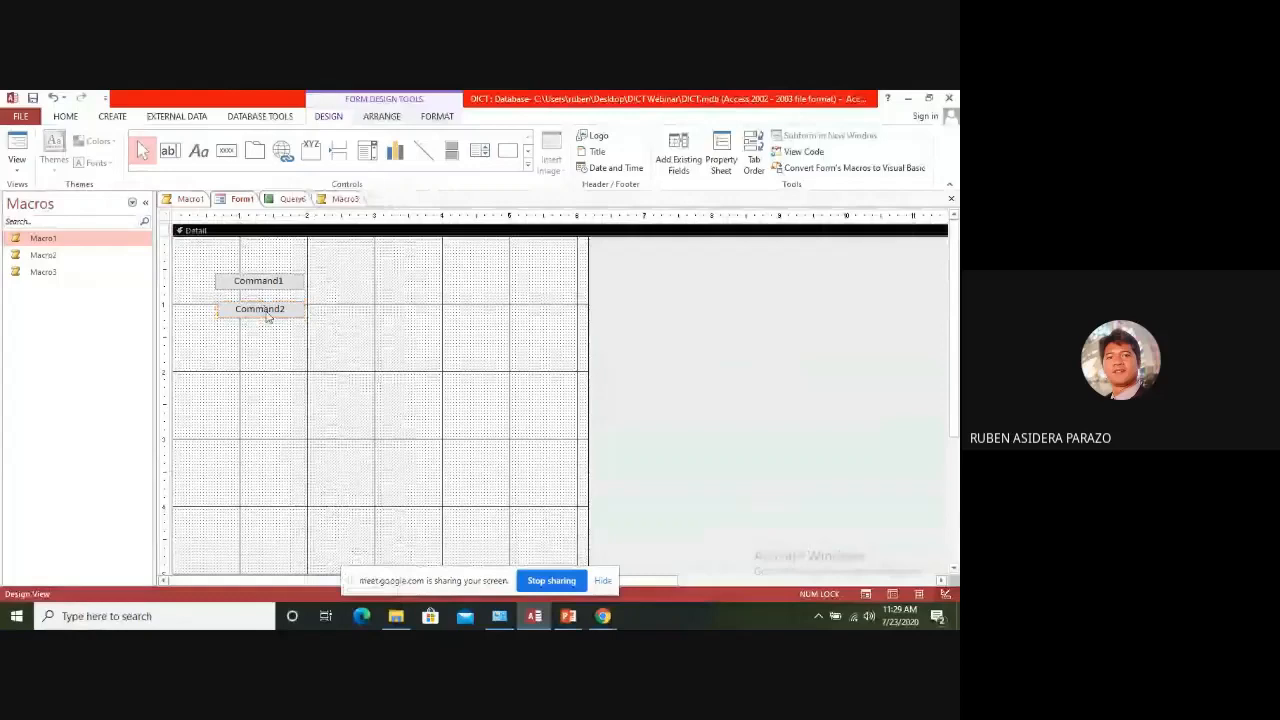
pyautogui.rightClick(268, 318)
pyautogui.click(340, 584)
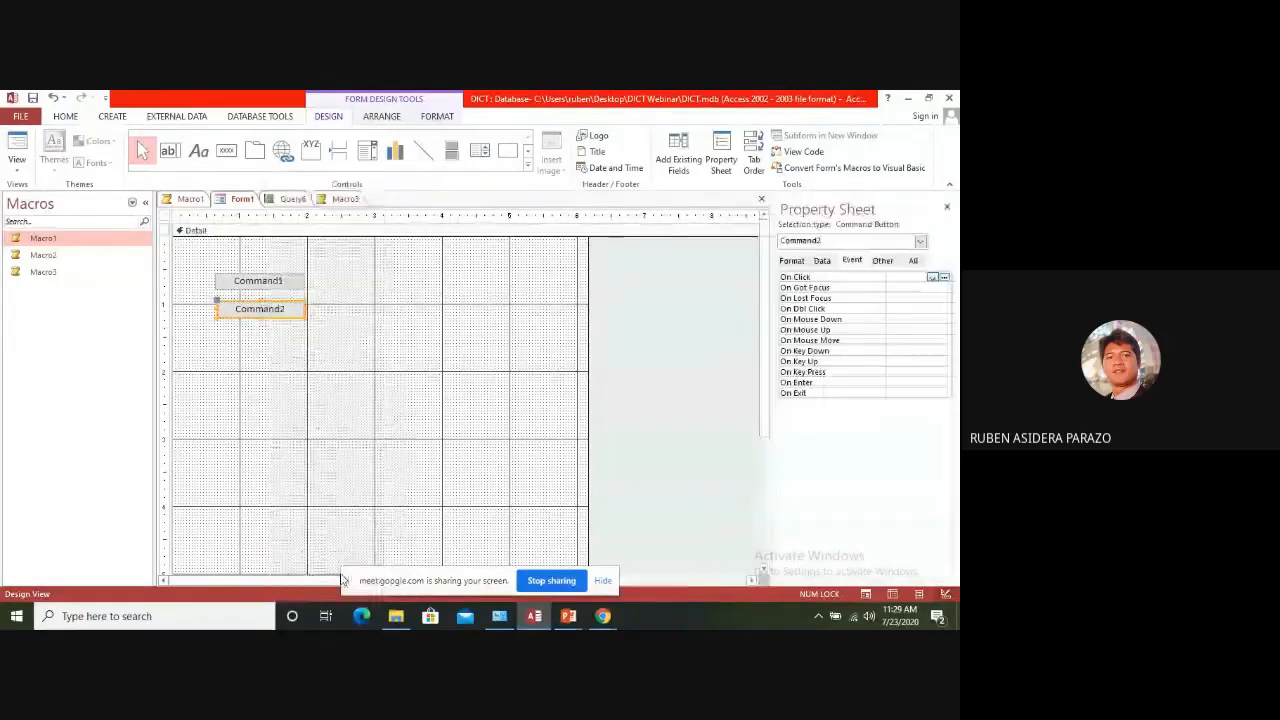
pyautogui.click(932, 277)
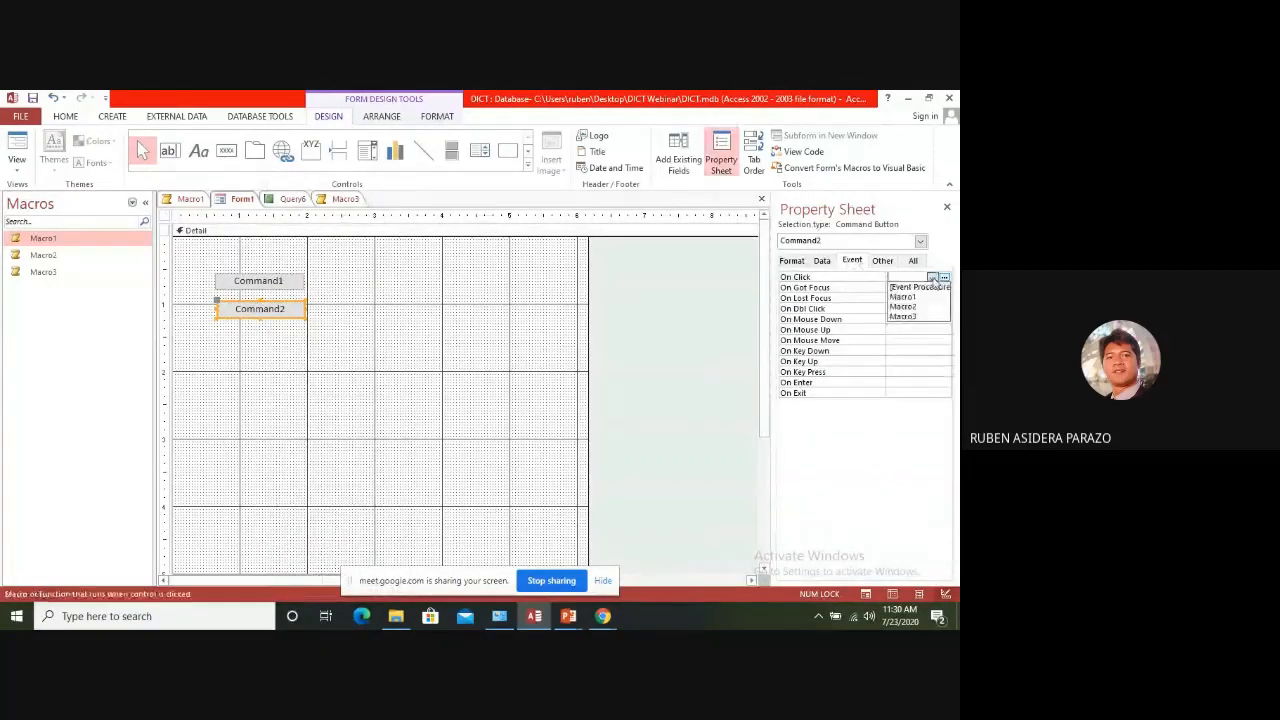
pyautogui.click(903, 316)
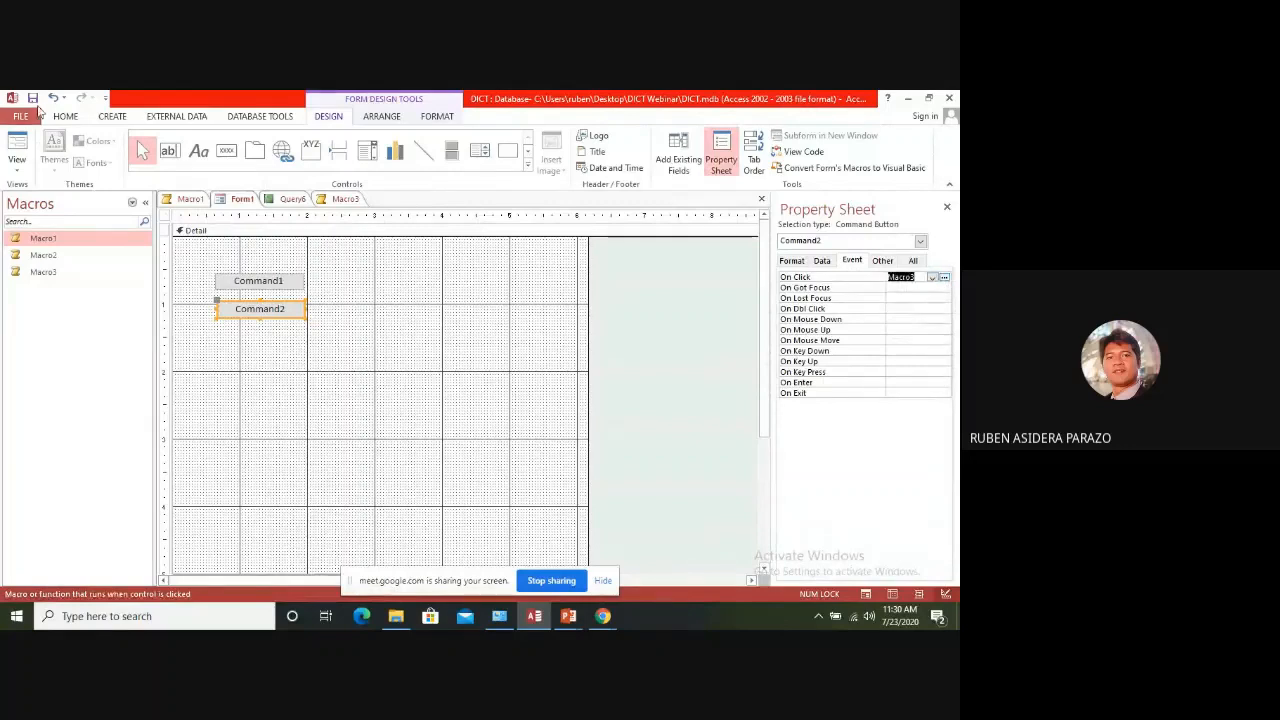
pyautogui.click(946, 207)
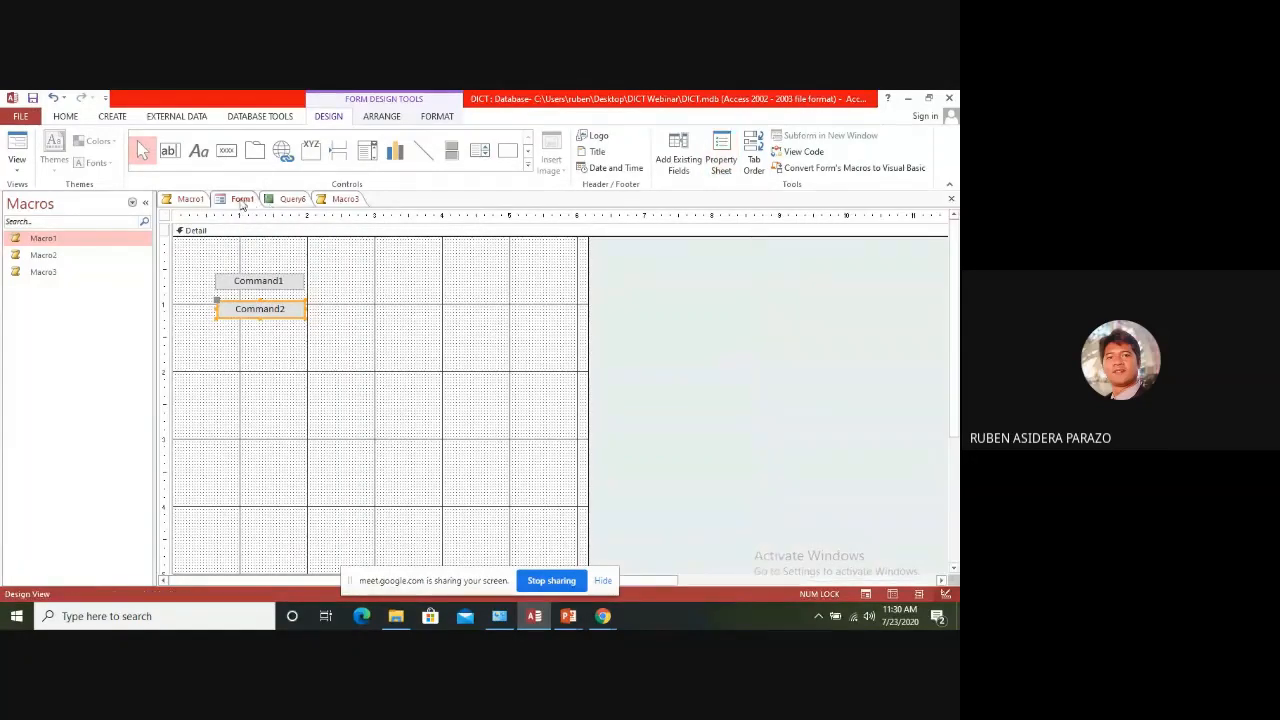
# Show Form1 in Form View, run Command2 to test its macro, and close the Query6 datasheet
pyautogui.rightClick(242, 203)
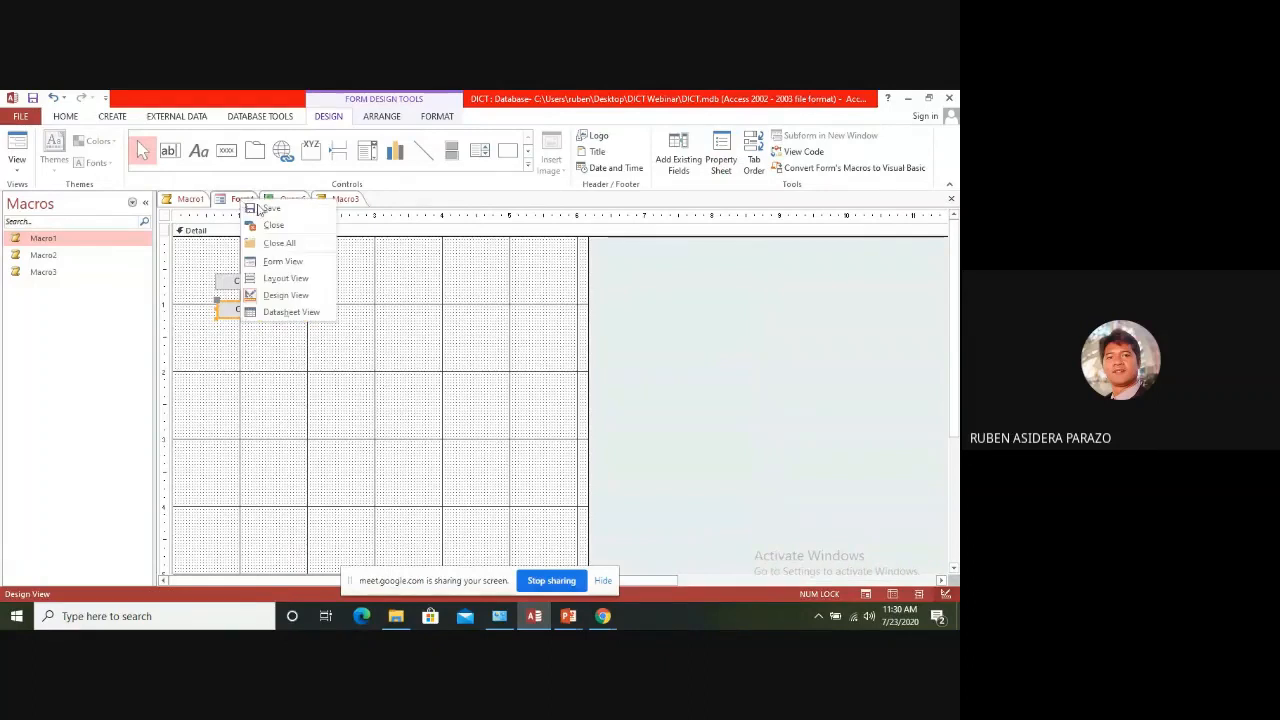
pyautogui.click(285, 262)
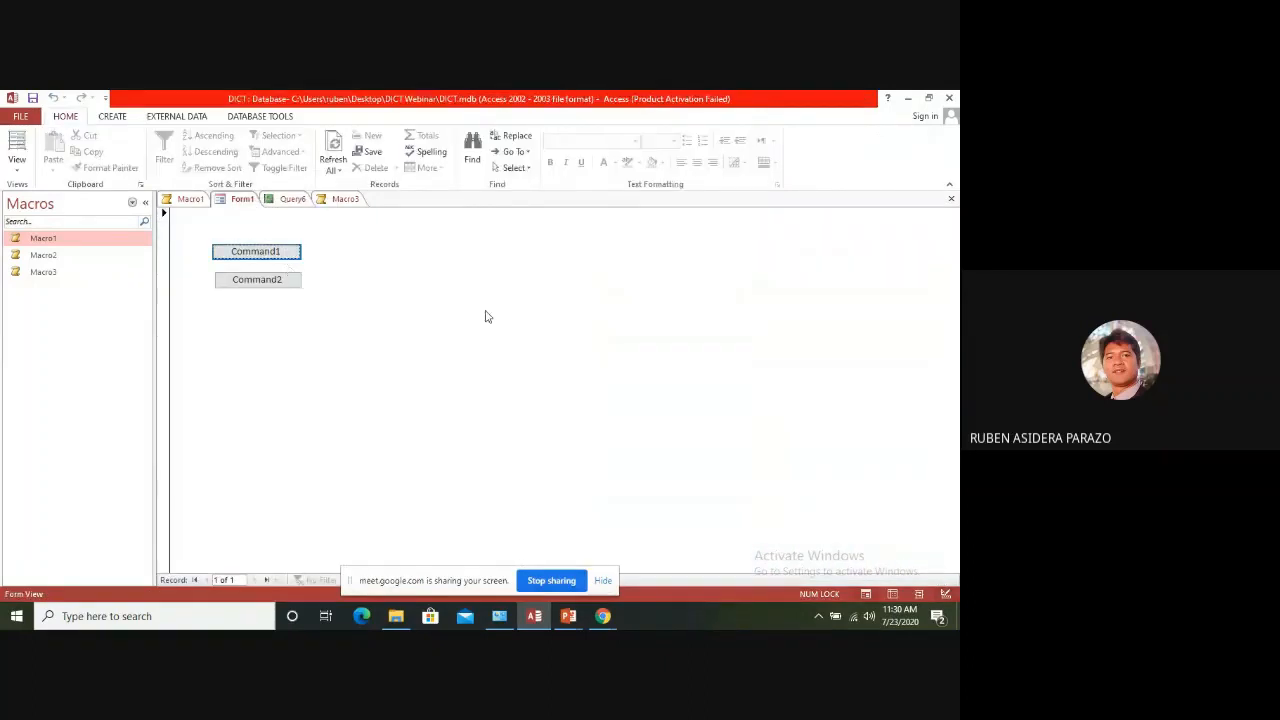
pyautogui.click(257, 283)
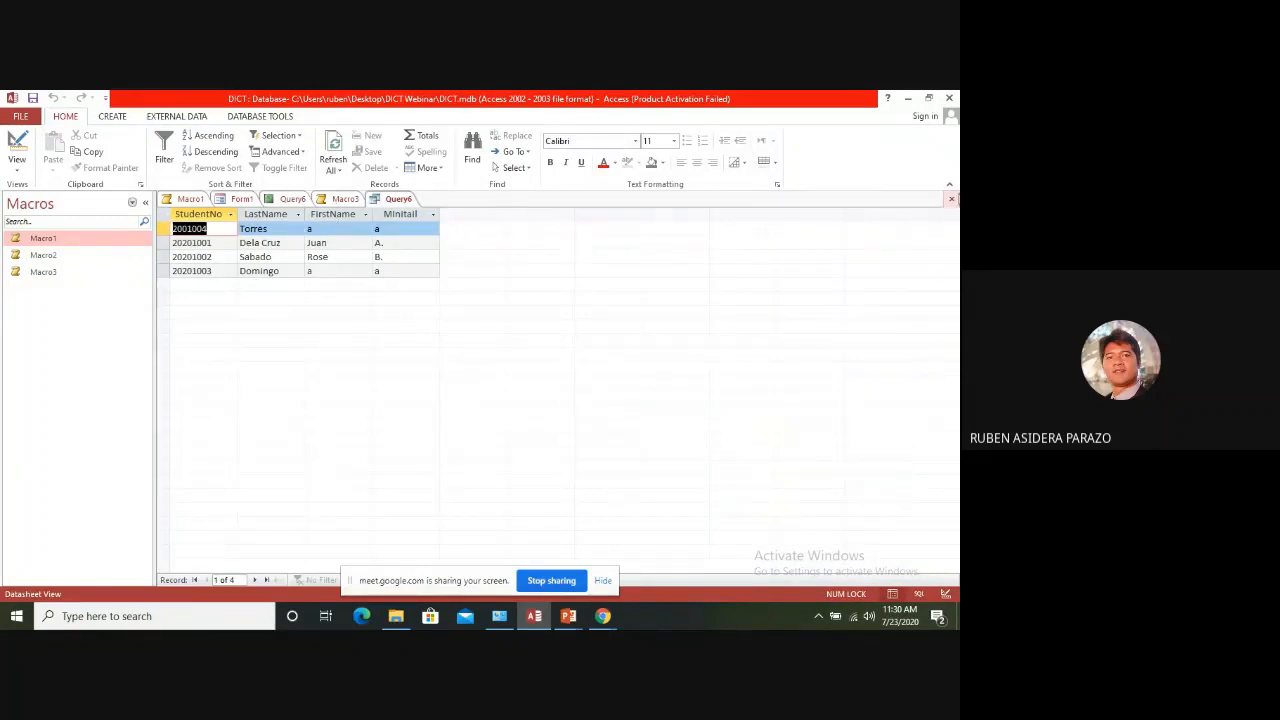
pyautogui.click(951, 199)
# Close Form1, Macro3, the Query6 report and Macro1
pyautogui.click(952, 200)
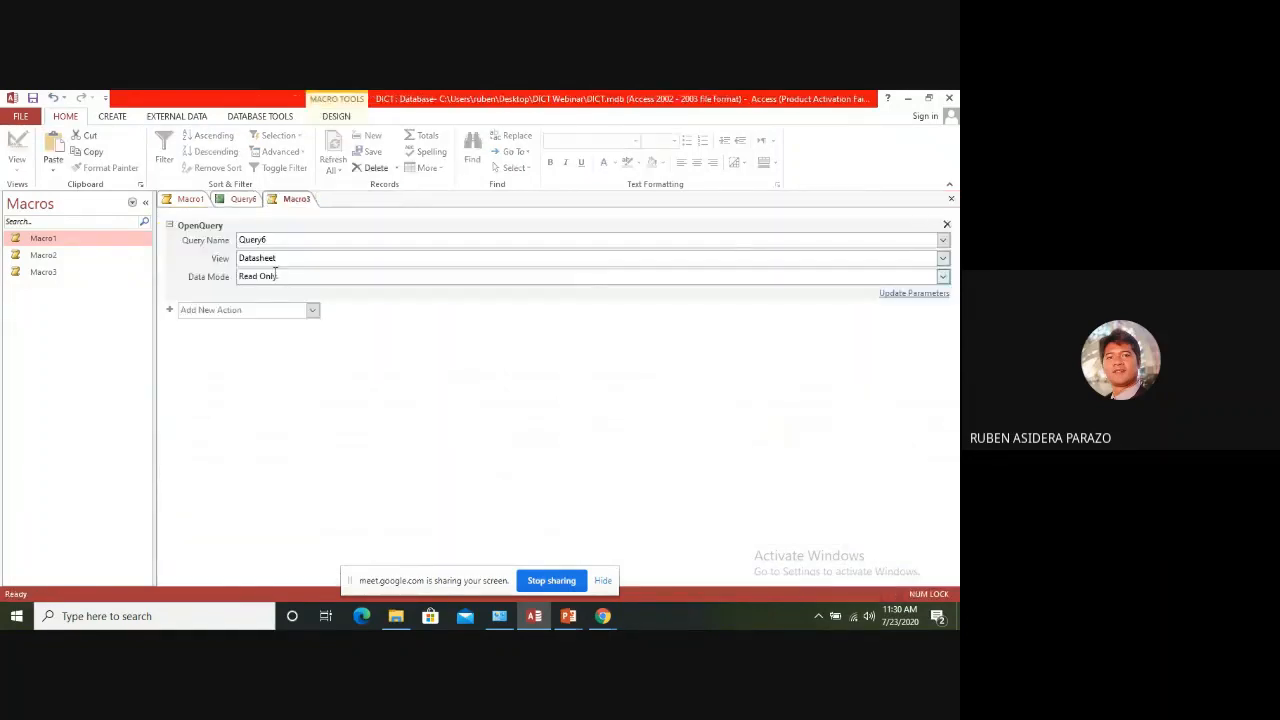
pyautogui.click(951, 200)
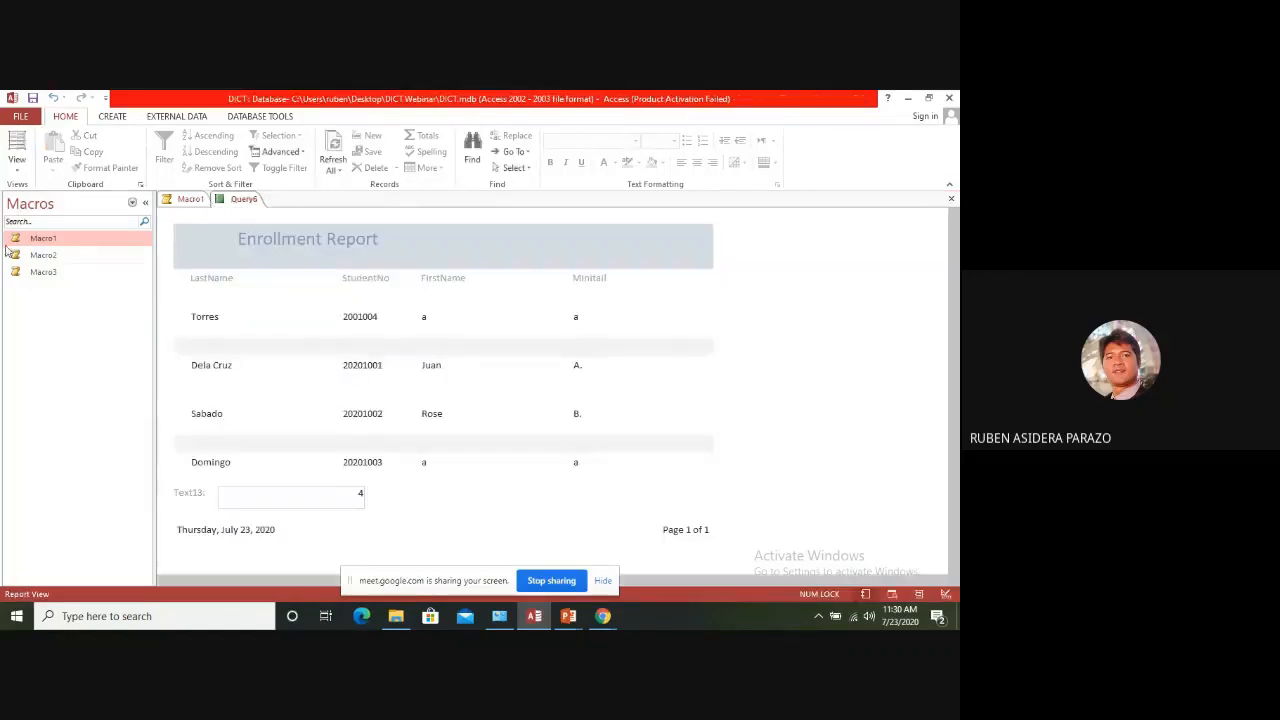
pyautogui.click(951, 199)
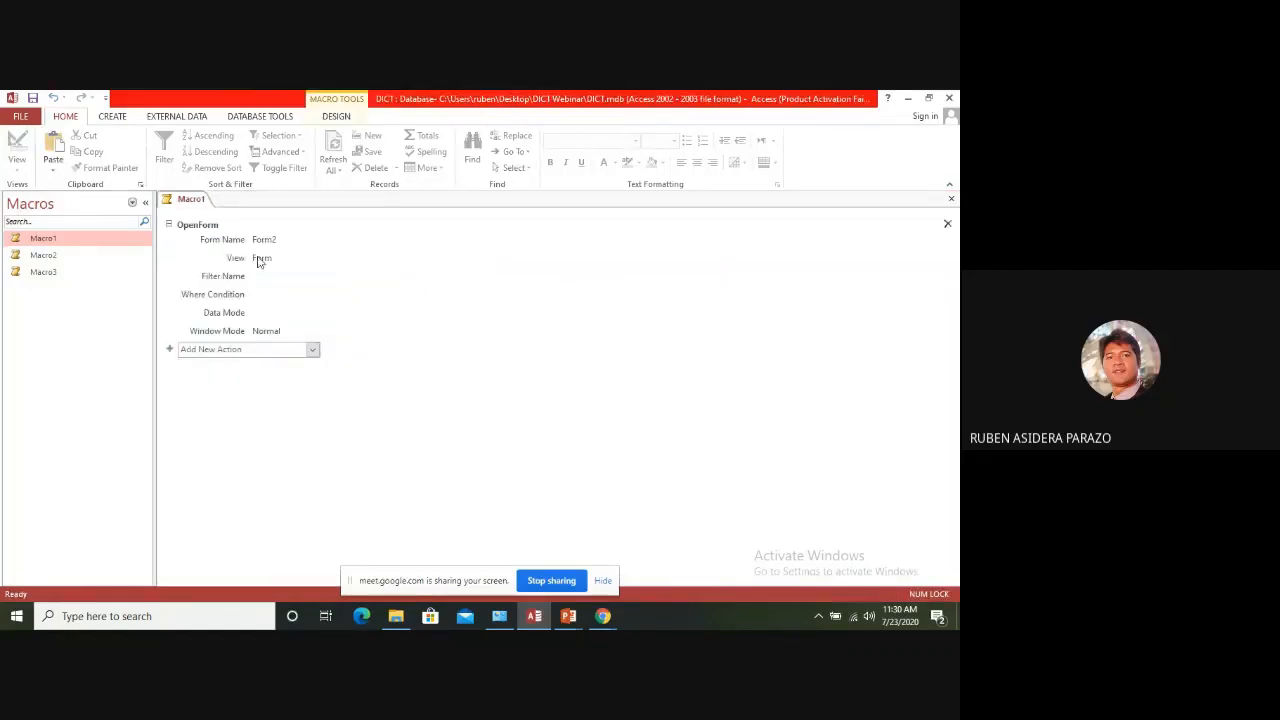
pyautogui.click(951, 199)
# List the database's forms, open Form1, and run Command2 to test its macro again
pyautogui.click(133, 203)
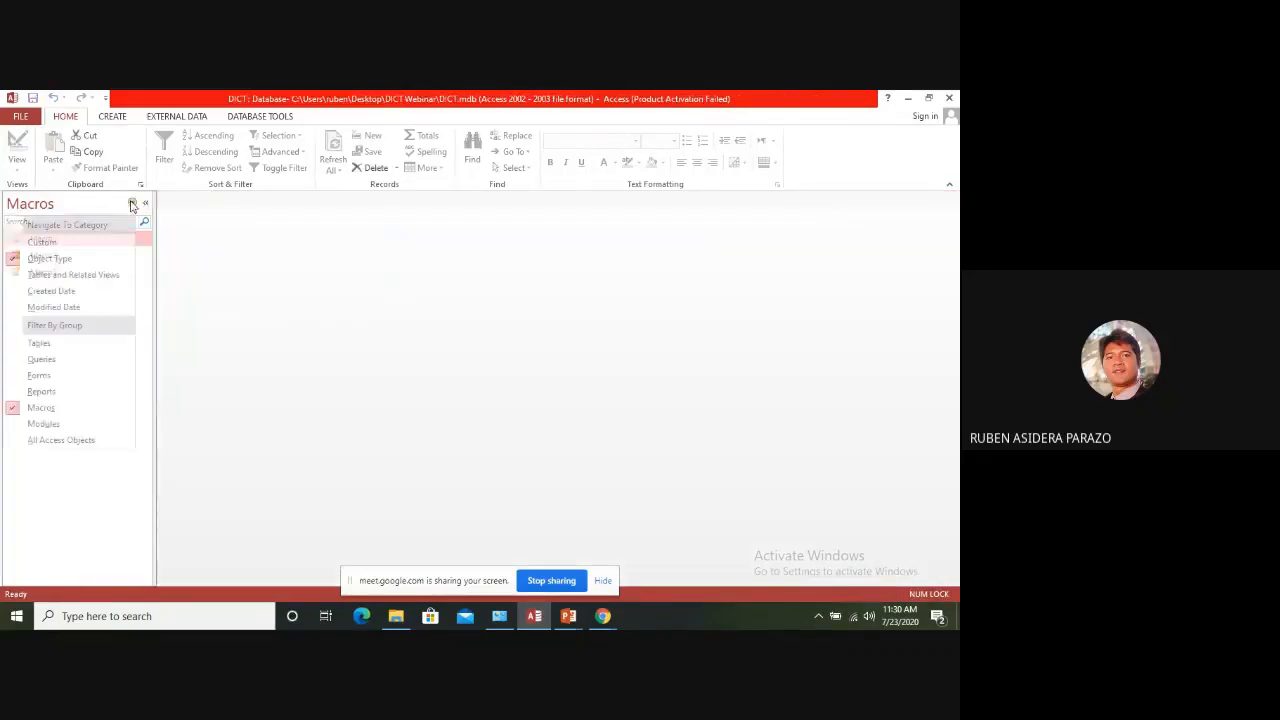
pyautogui.click(38, 375)
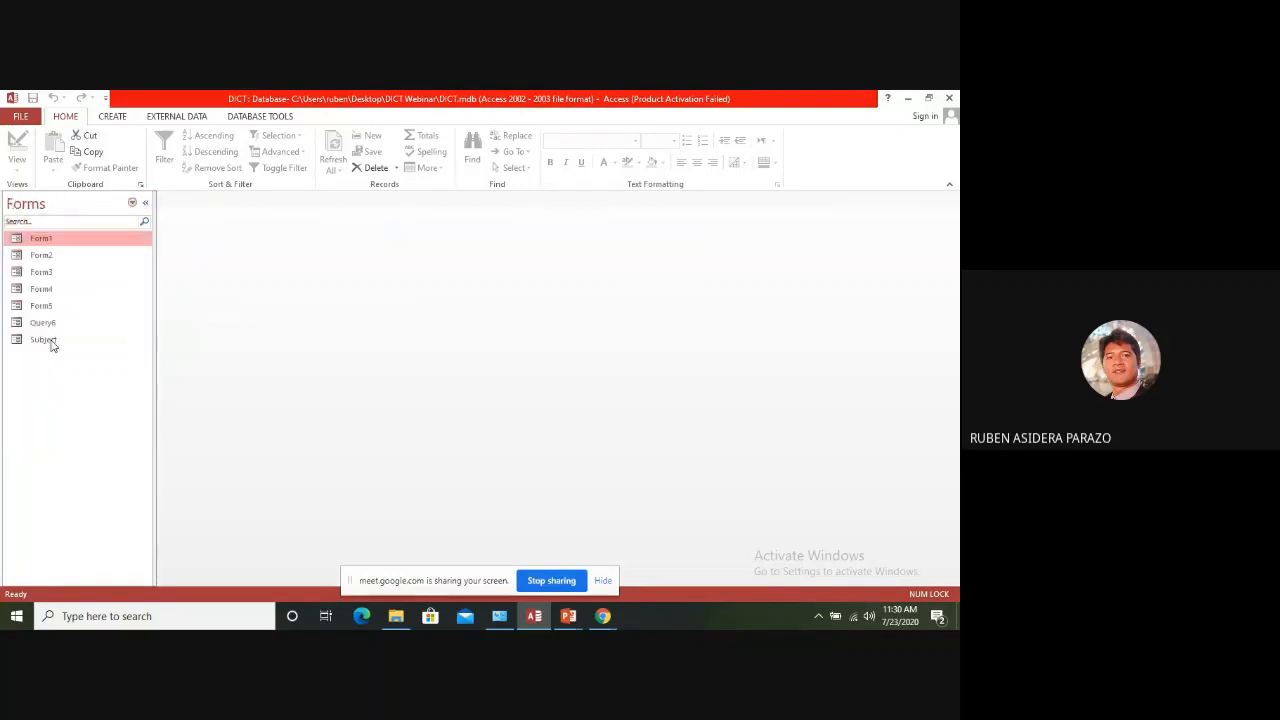
pyautogui.doubleClick(50, 240)
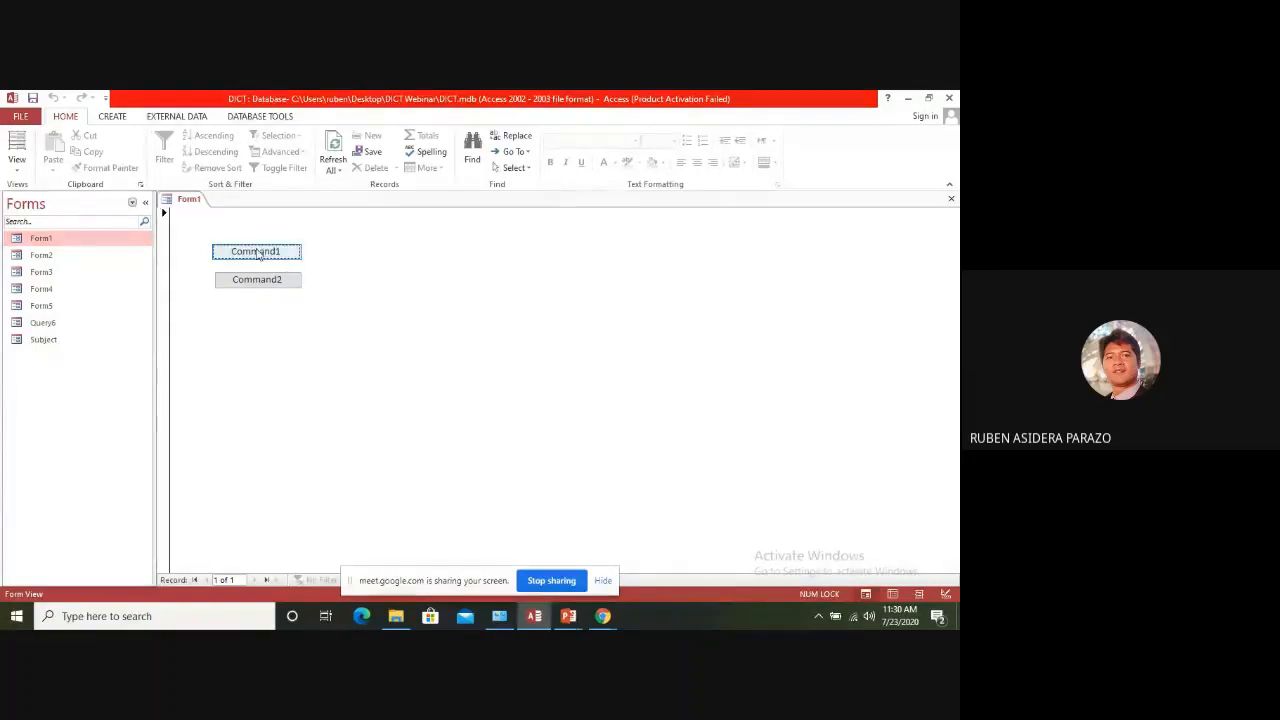
pyautogui.click(270, 281)
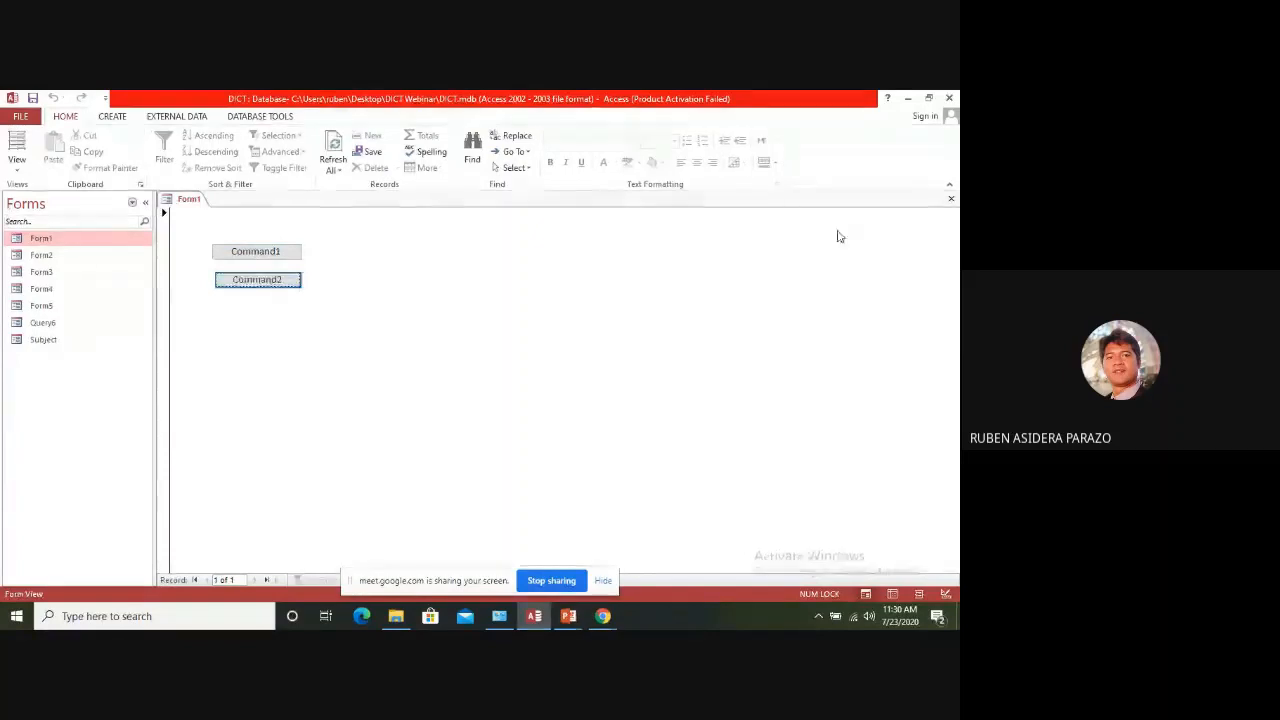
# Show Form1 in Design View, choose Macro2 for Command1's On Click event, and close the Property Sheet
pyautogui.rightClick(186, 199)
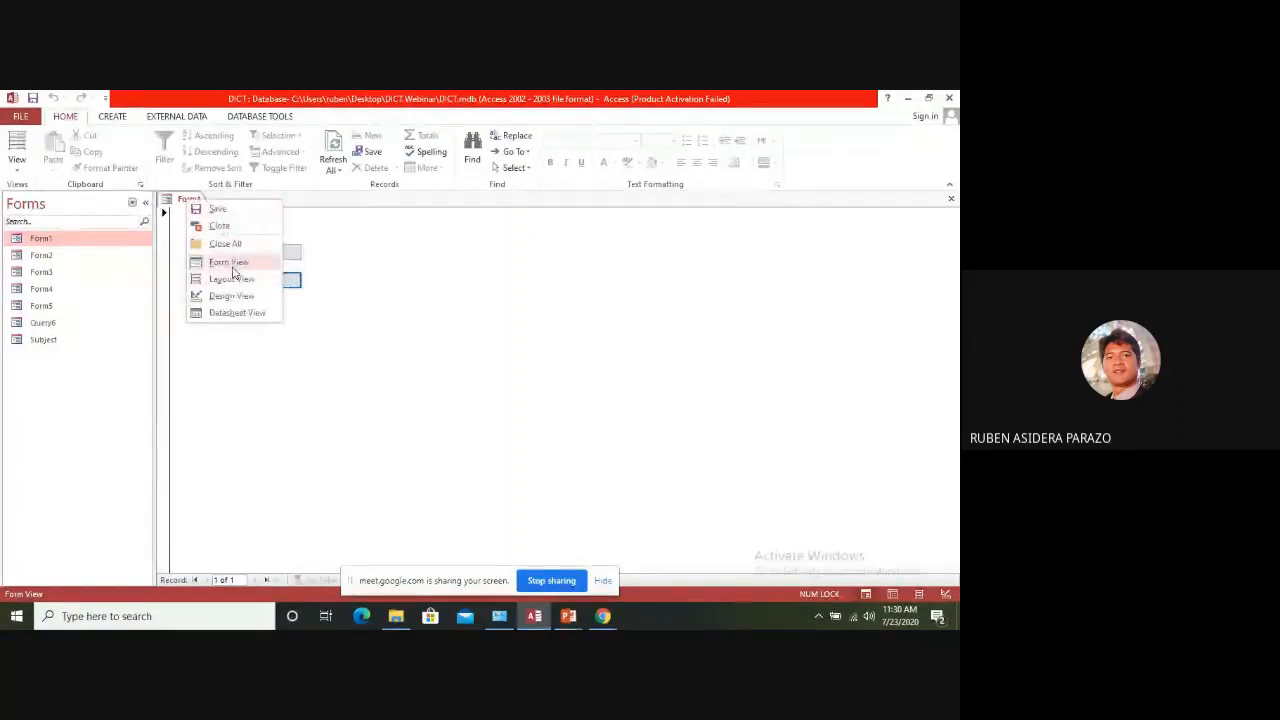
pyautogui.click(235, 299)
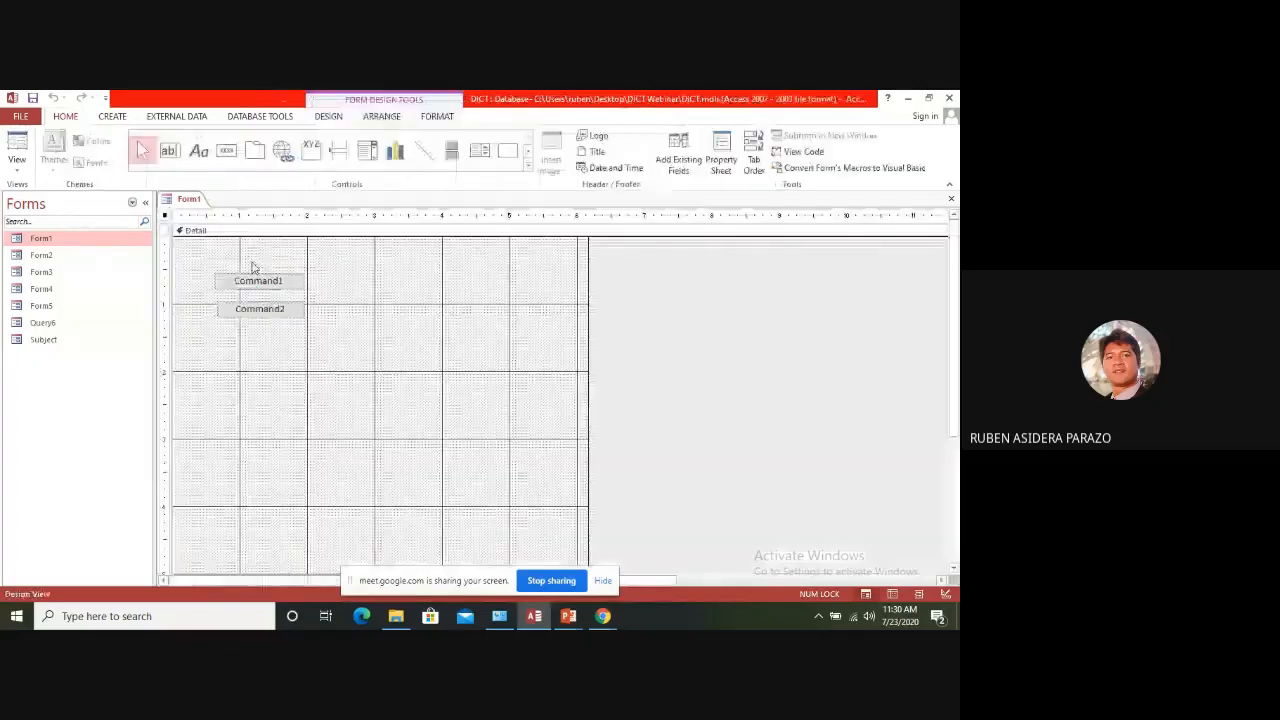
pyautogui.rightClick(254, 278)
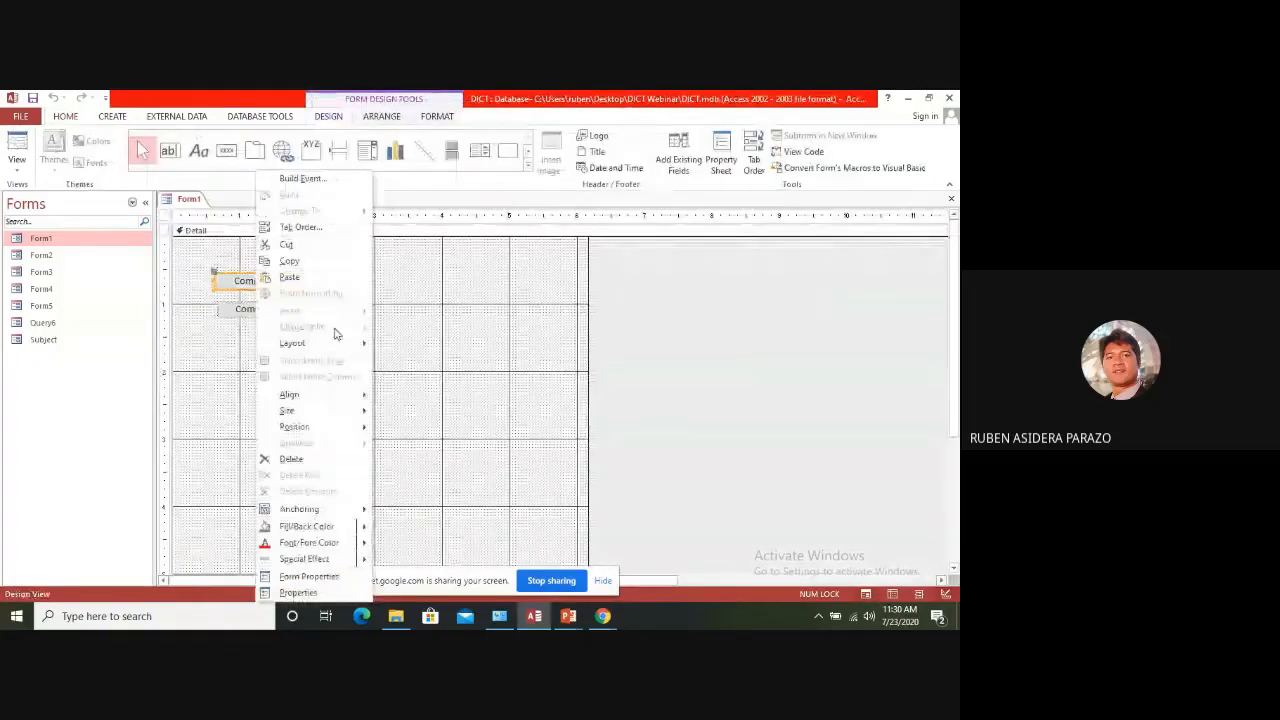
pyautogui.click(292, 592)
pyautogui.click(932, 278)
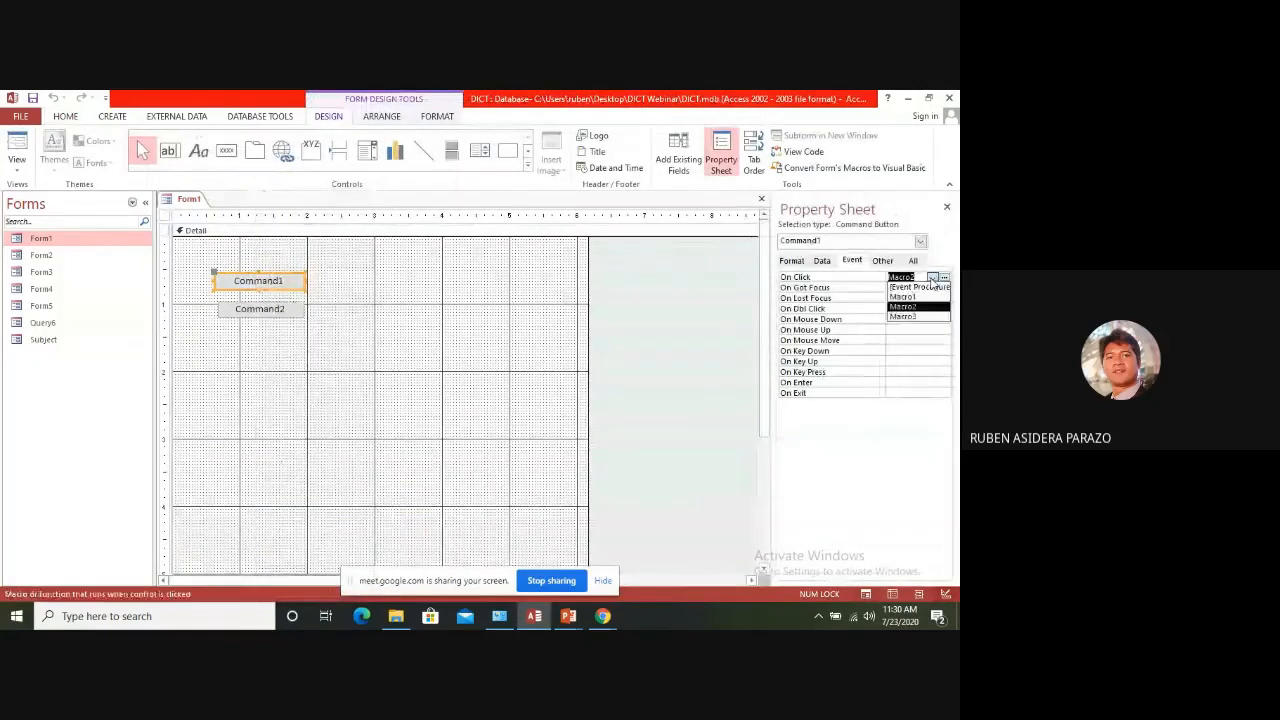
pyautogui.click(910, 305)
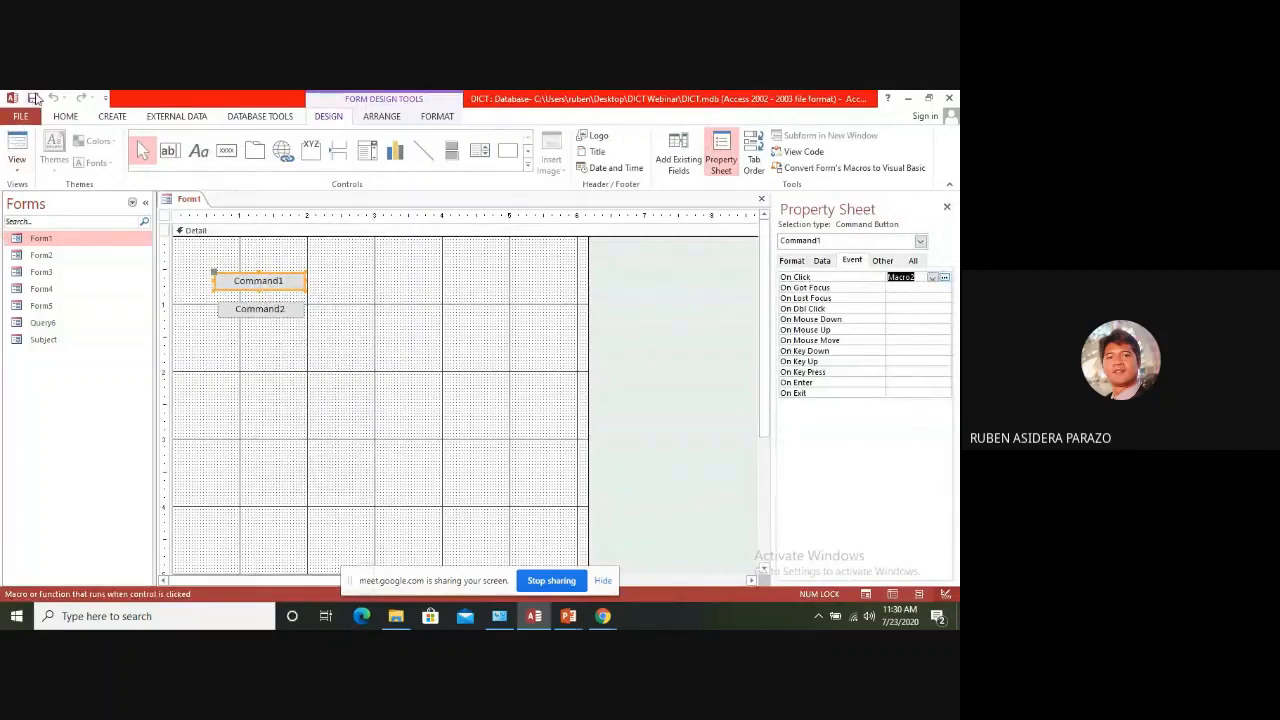
pyautogui.click(946, 207)
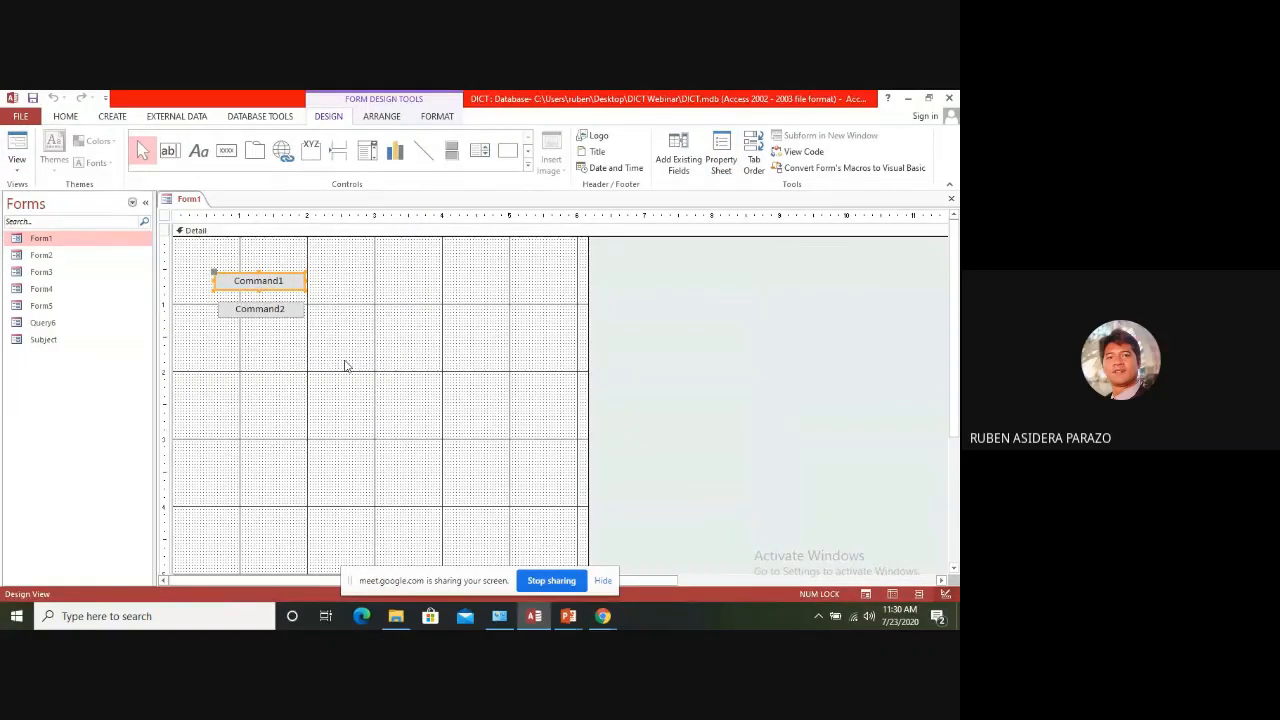
# Show Form1 in Form View, run Command2 to open Query6, and return to the form
pyautogui.click(17, 145)
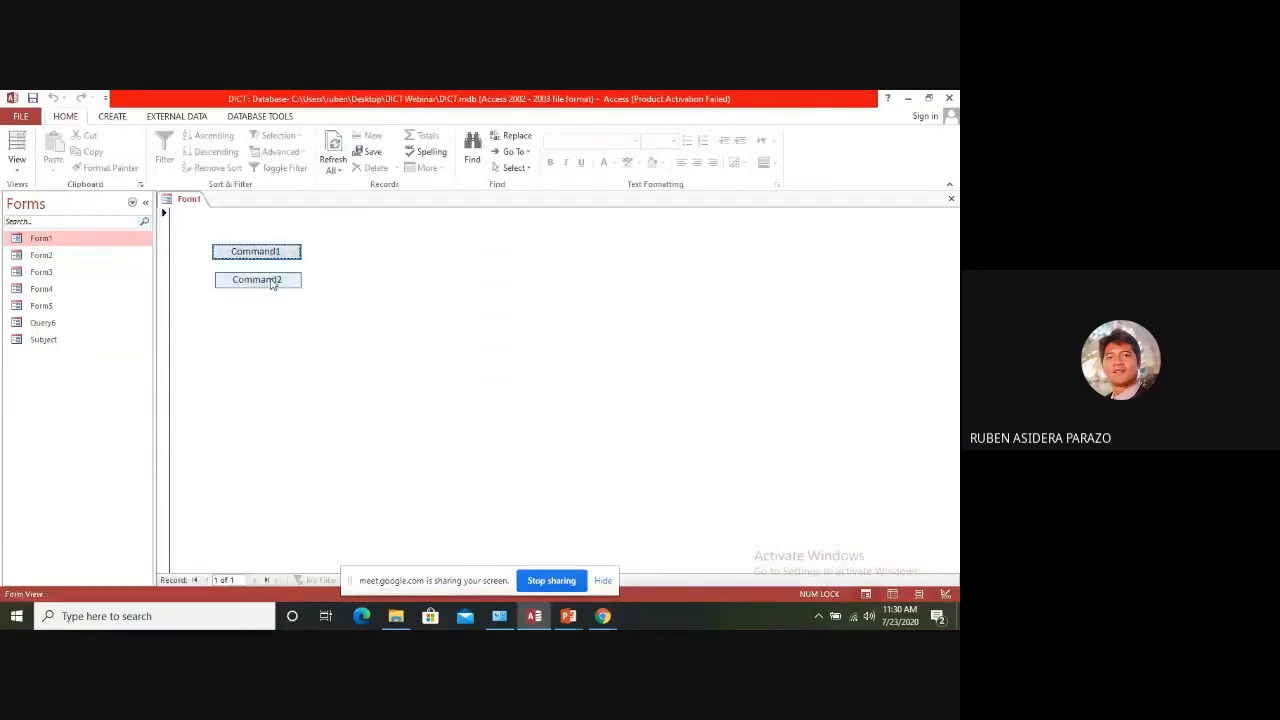
pyautogui.click(270, 282)
pyautogui.click(188, 199)
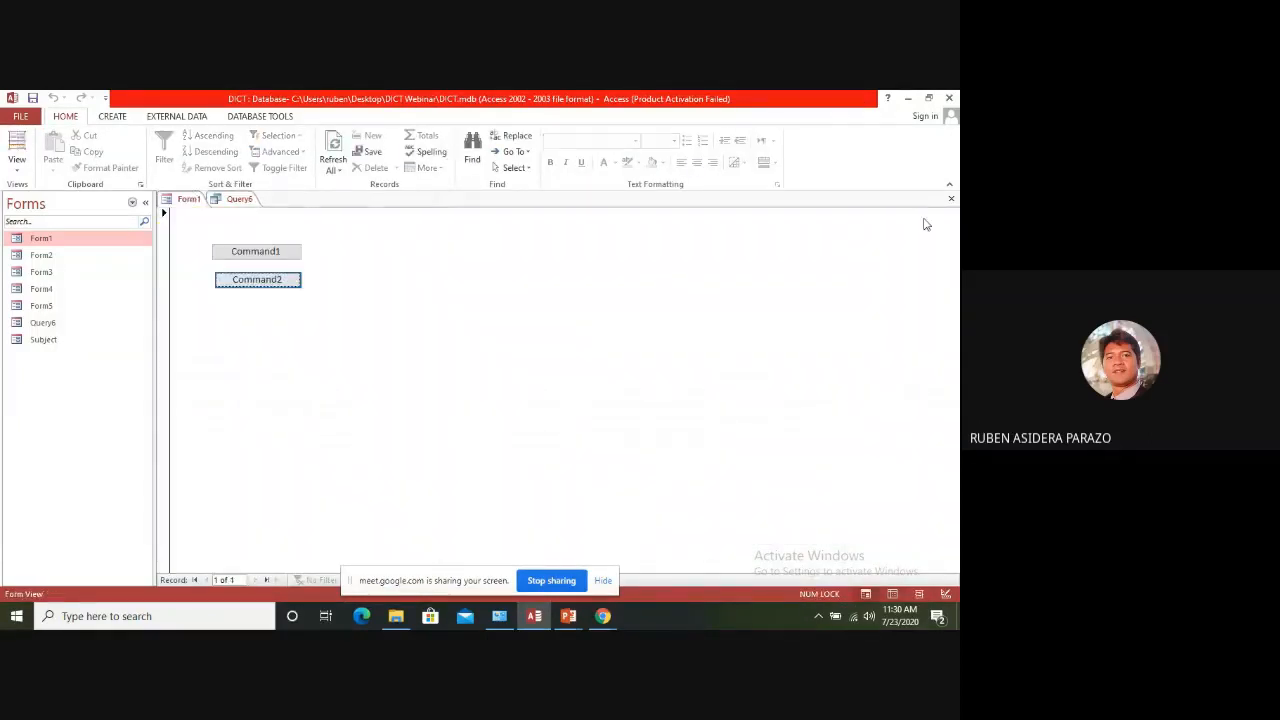
# Show Form1 in Design View and move Command1 and Command2 together further down to free space above them
pyautogui.rightClick(187, 203)
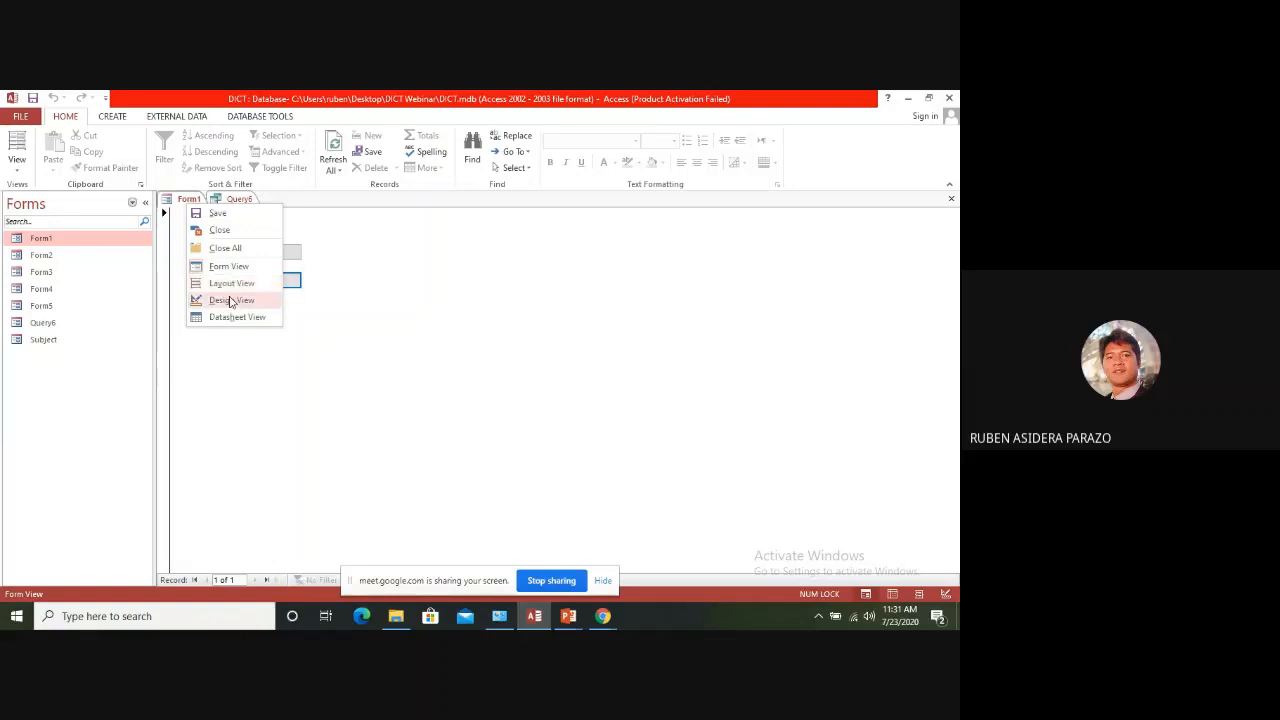
pyautogui.click(231, 301)
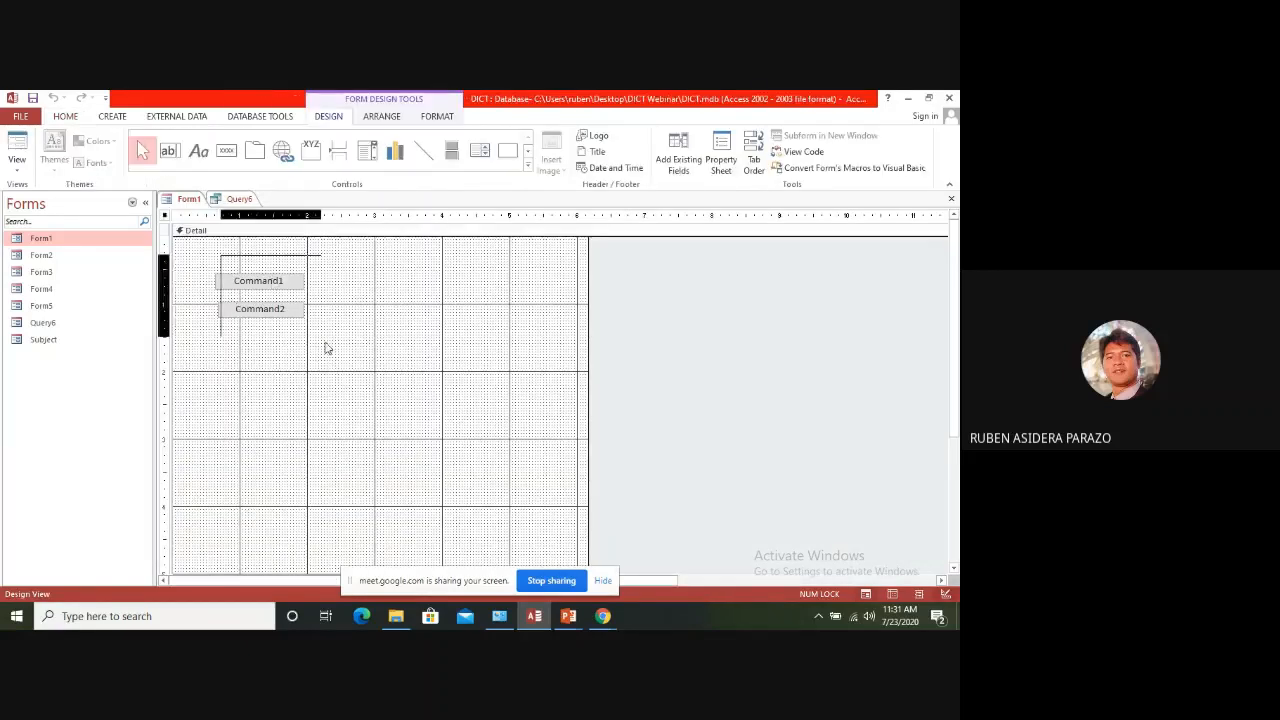
pyautogui.moveTo(285, 330); pyautogui.dragTo(305, 392)
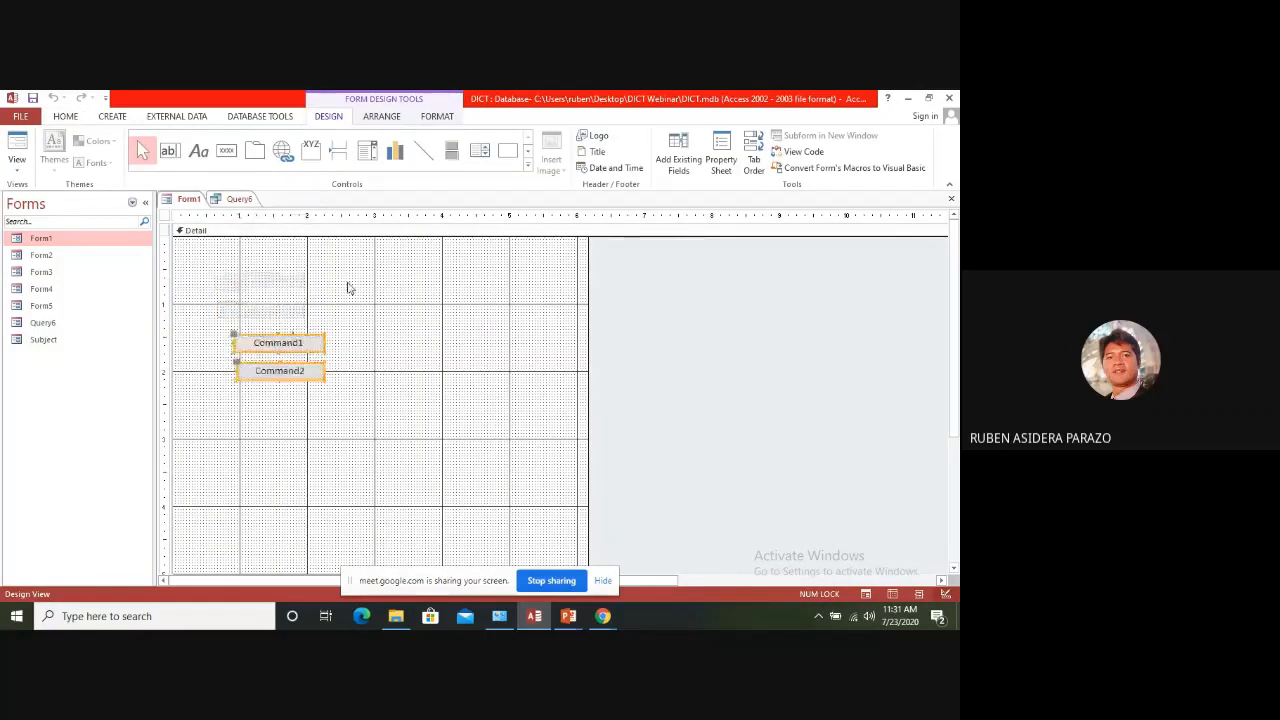
pyautogui.click(349, 286)
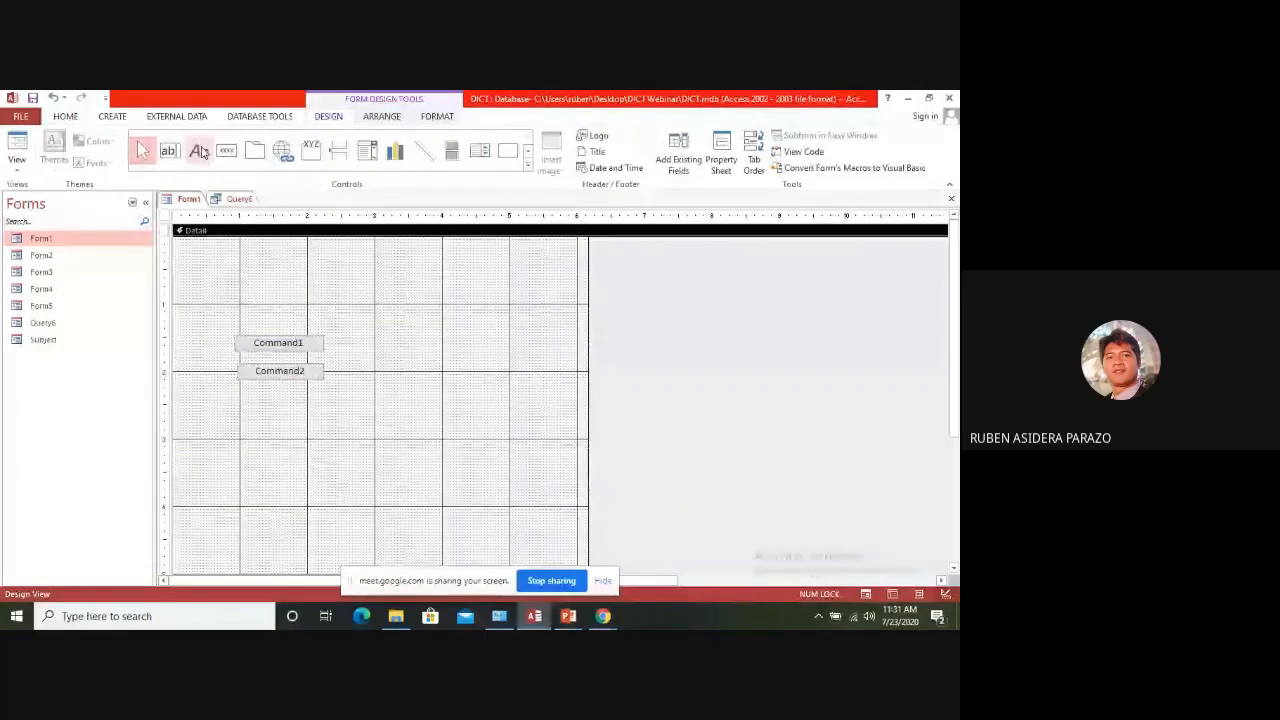
# Add a wide label reading "Main Menu" above the two command buttons on Form1
pyautogui.click(200, 151)
pyautogui.moveTo(193, 245); pyautogui.dragTo(505, 297)
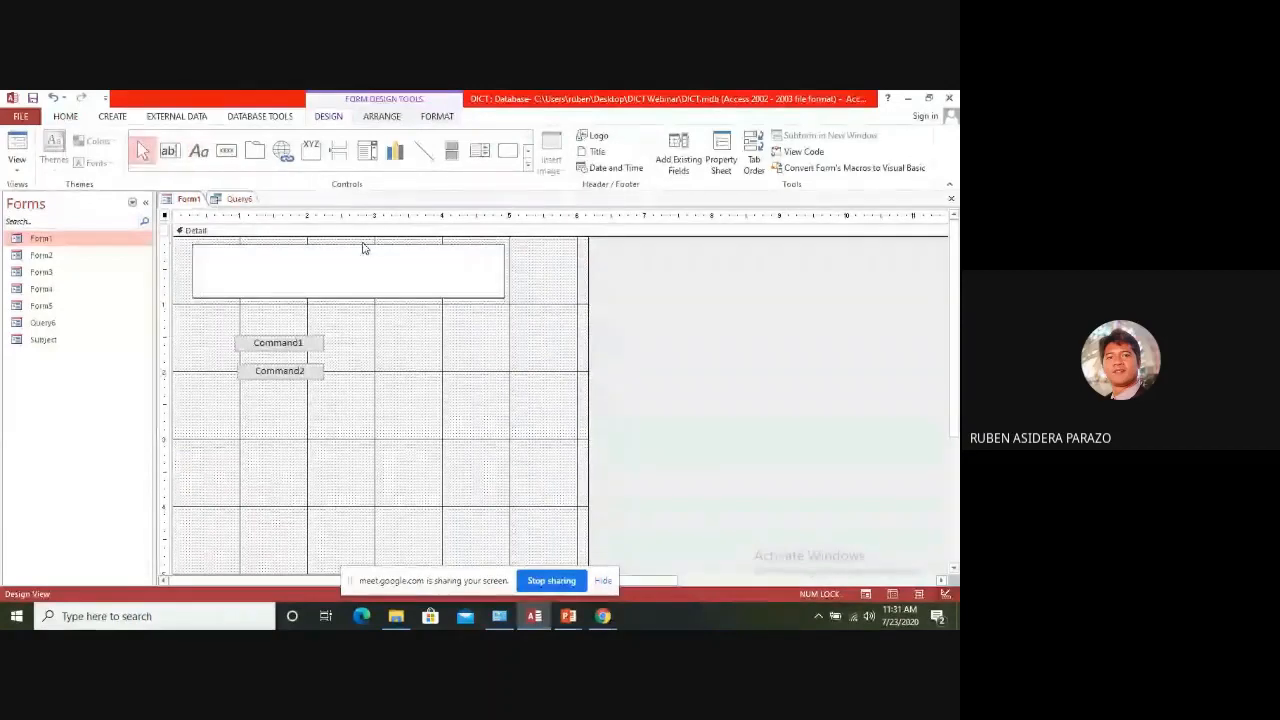
pyautogui.write('Main Menu')
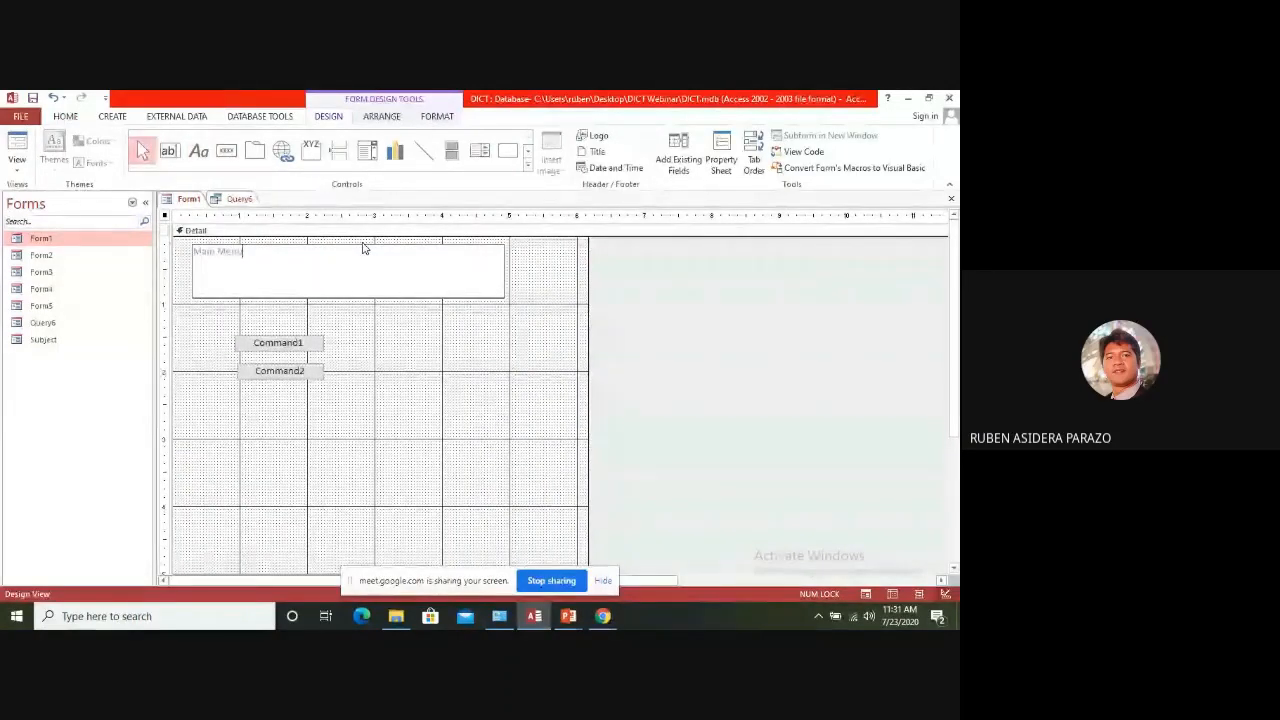
pyautogui.press('Return')
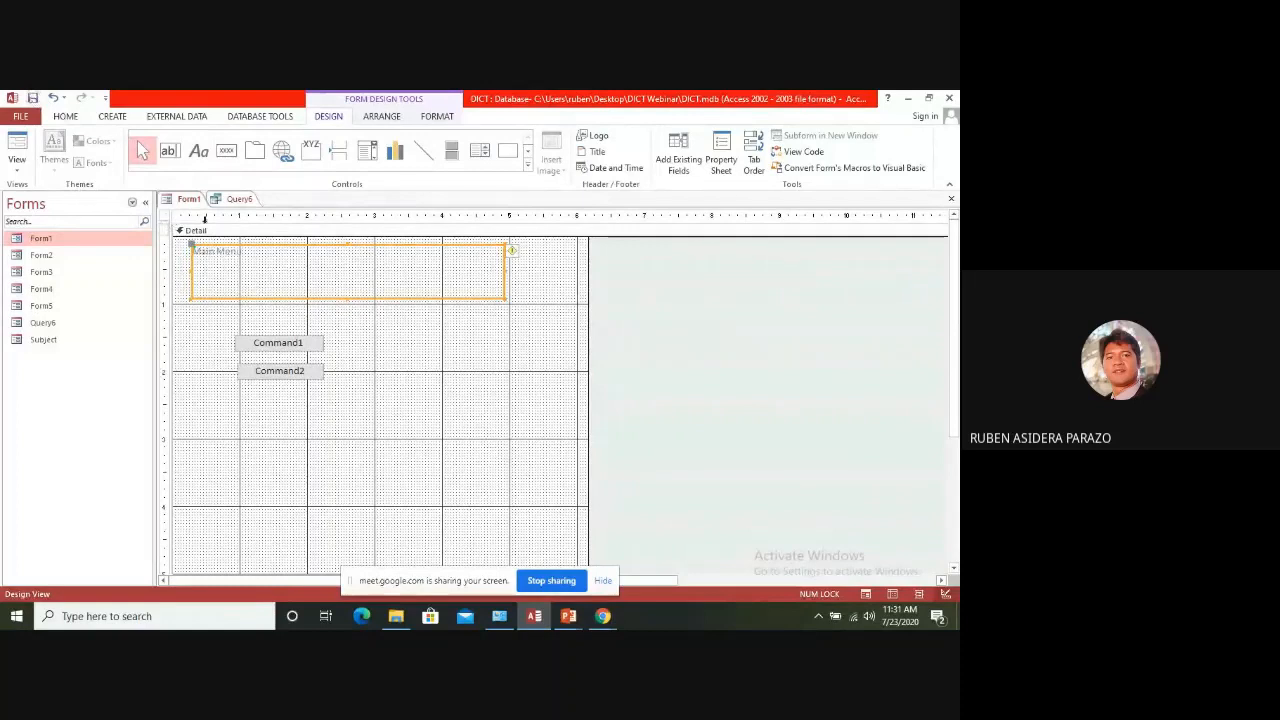
# Show Form1 in Form View to check the new layout, and close the form
pyautogui.rightClick(188, 199)
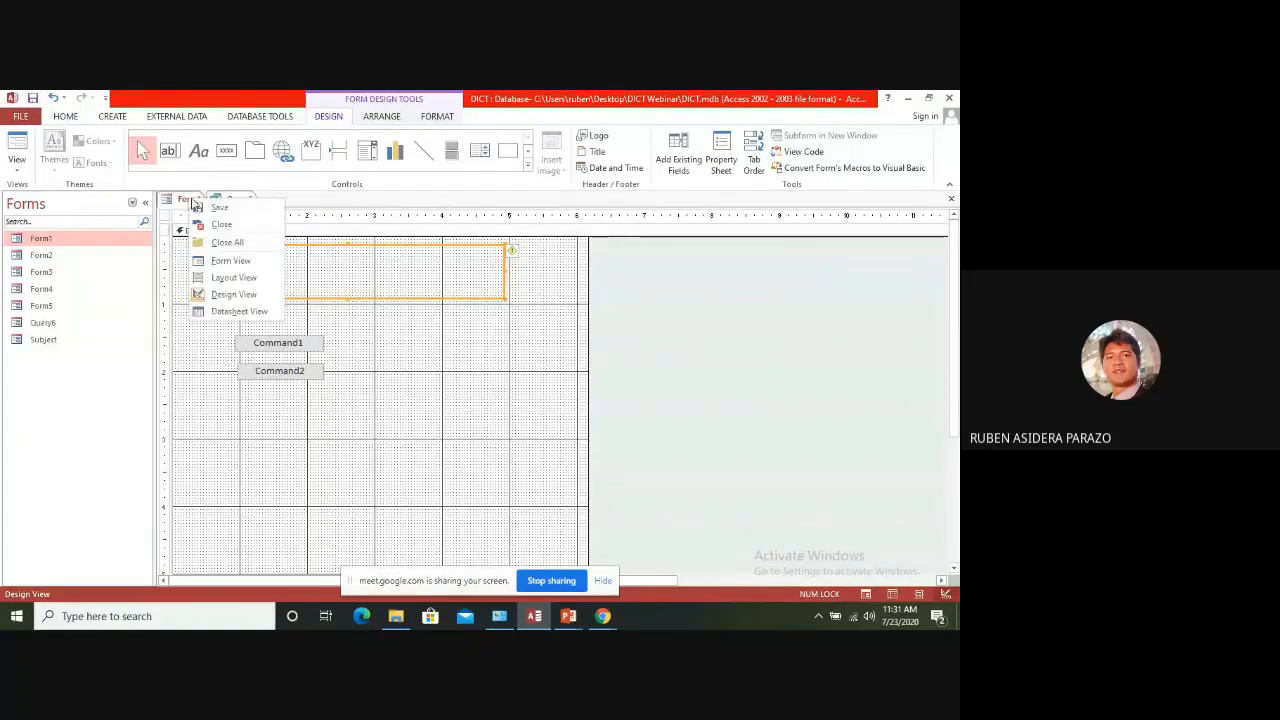
pyautogui.click(231, 261)
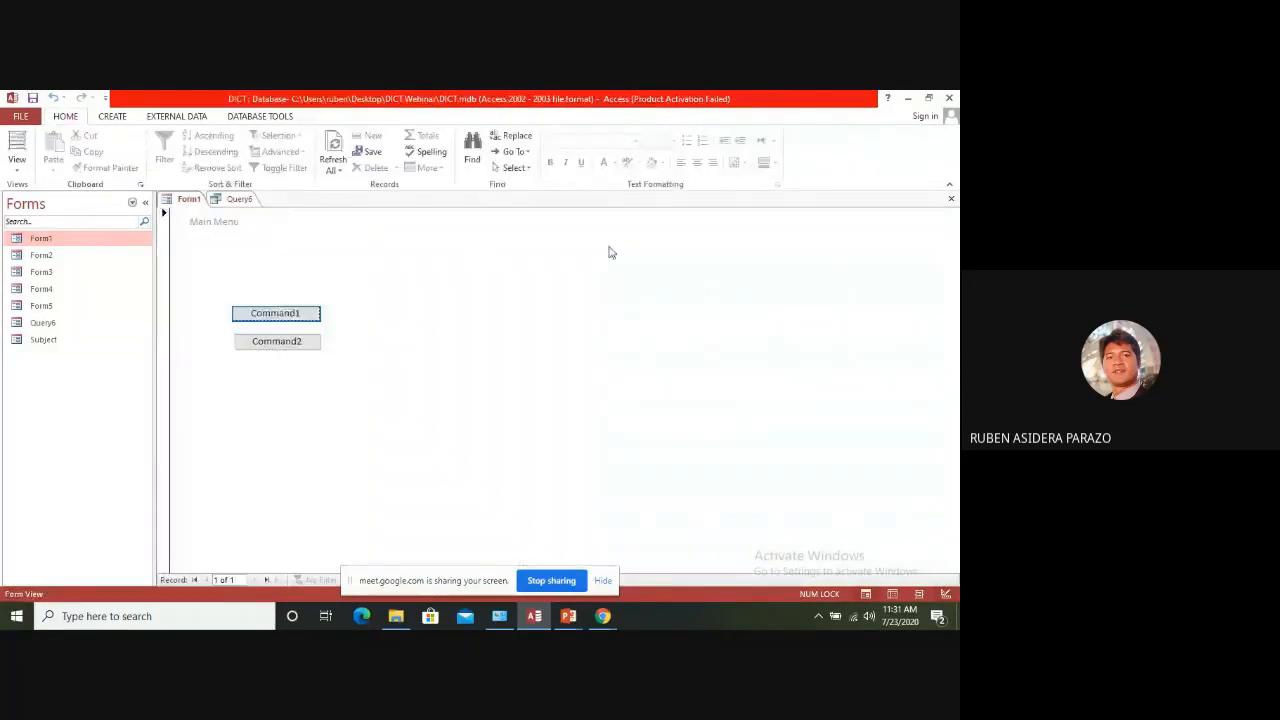
pyautogui.click(951, 198)
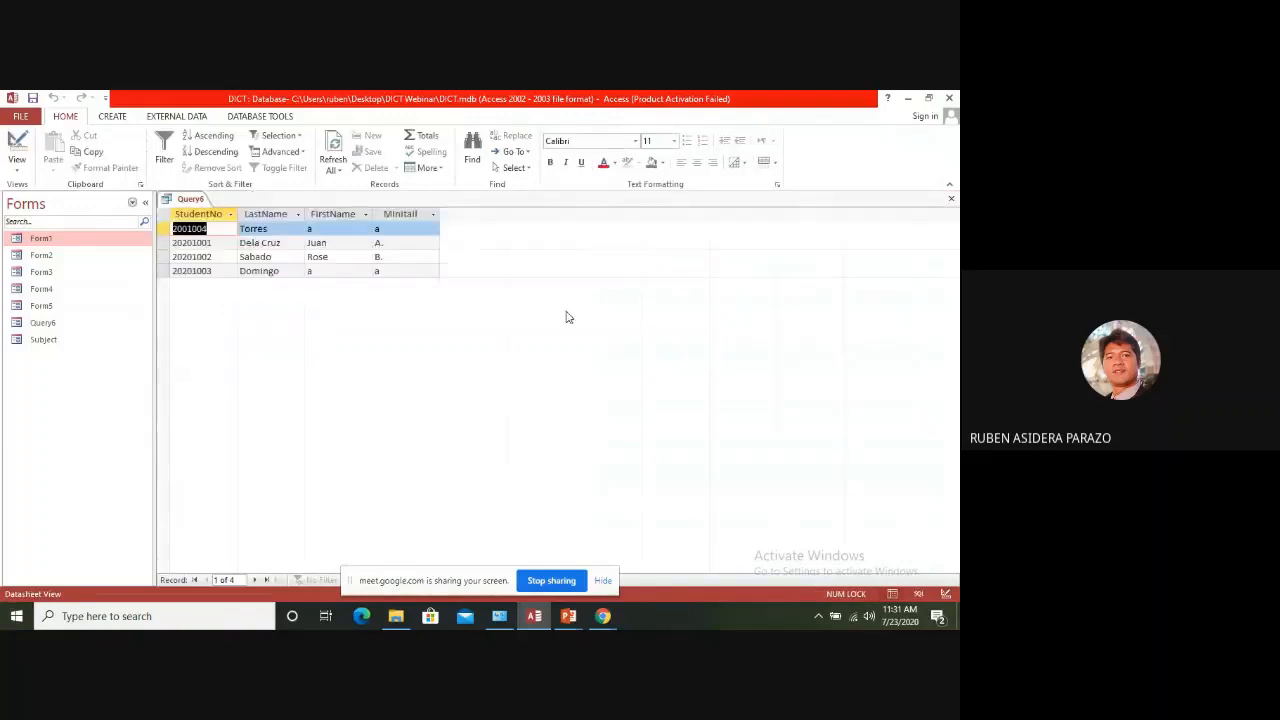
# List the database's macros and open Macro2 in Design View
pyautogui.click(132, 202)
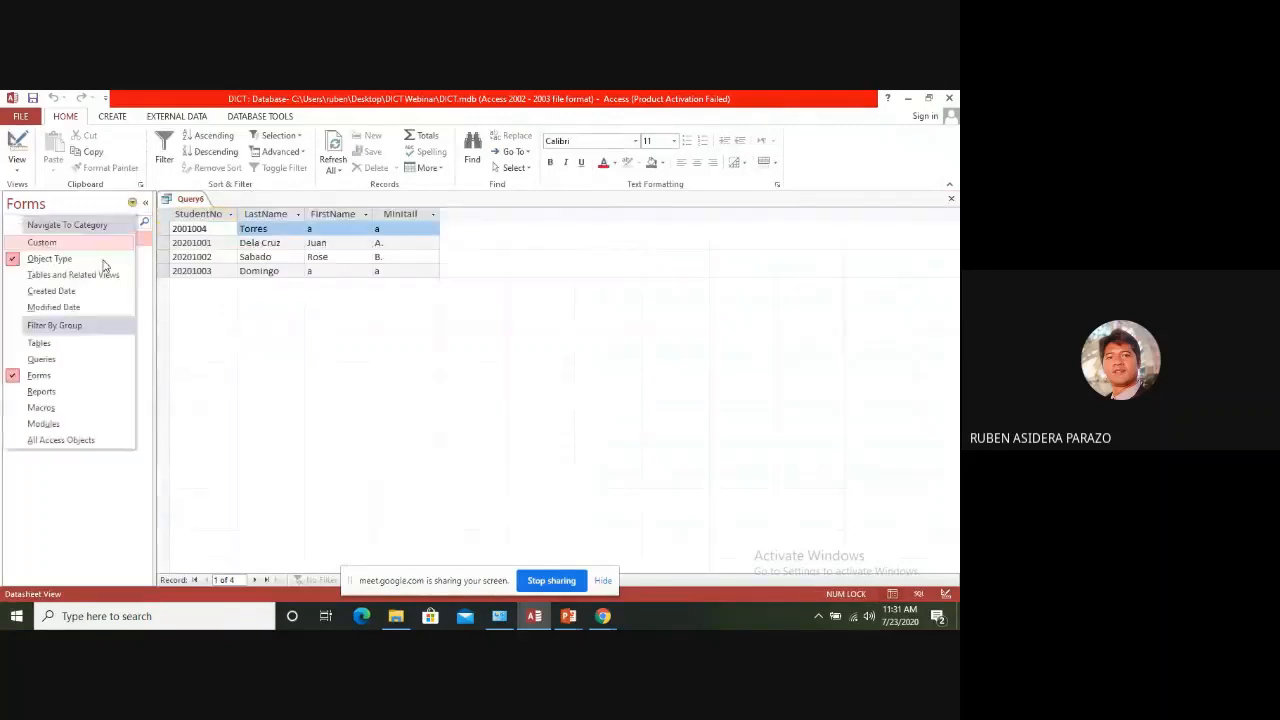
pyautogui.click(41, 409)
pyautogui.click(41, 256)
pyautogui.rightClick(41, 256)
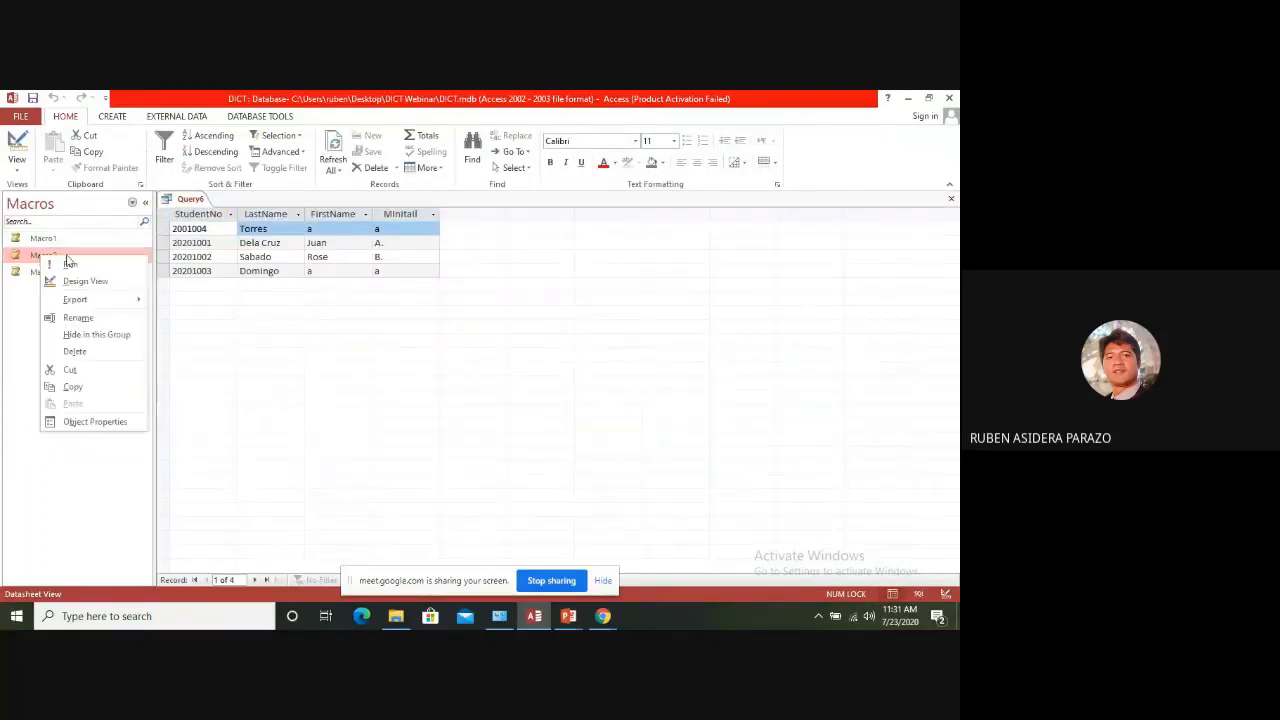
pyautogui.click(82, 282)
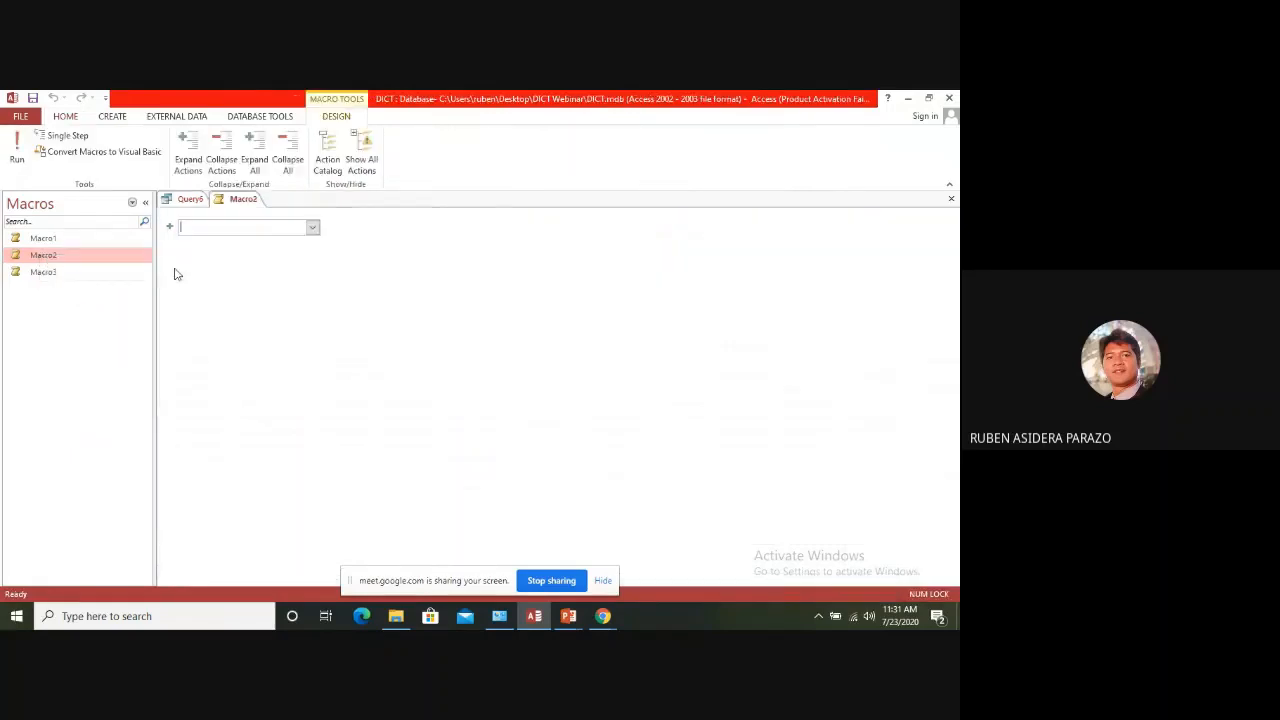
# Add an OpenReport action for the Query6 report to Macro2, and test the macro by running it and closing the report
pyautogui.click(313, 228)
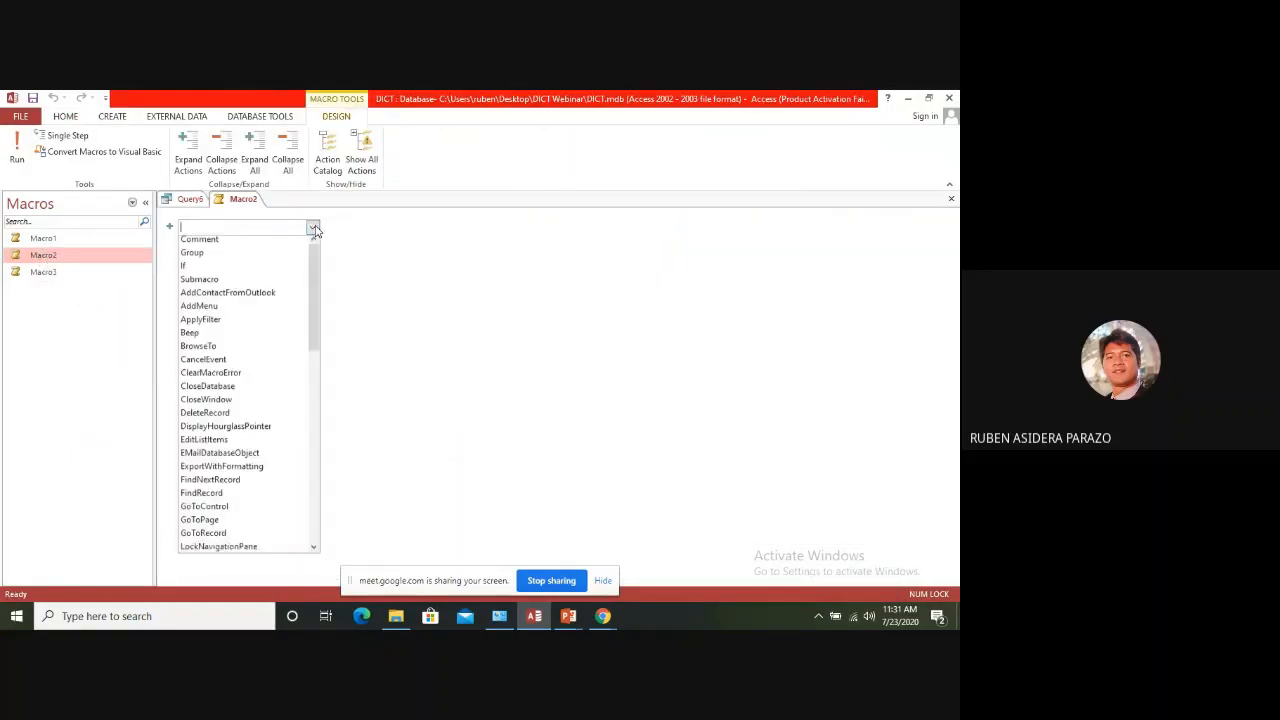
pyautogui.write('OnError')
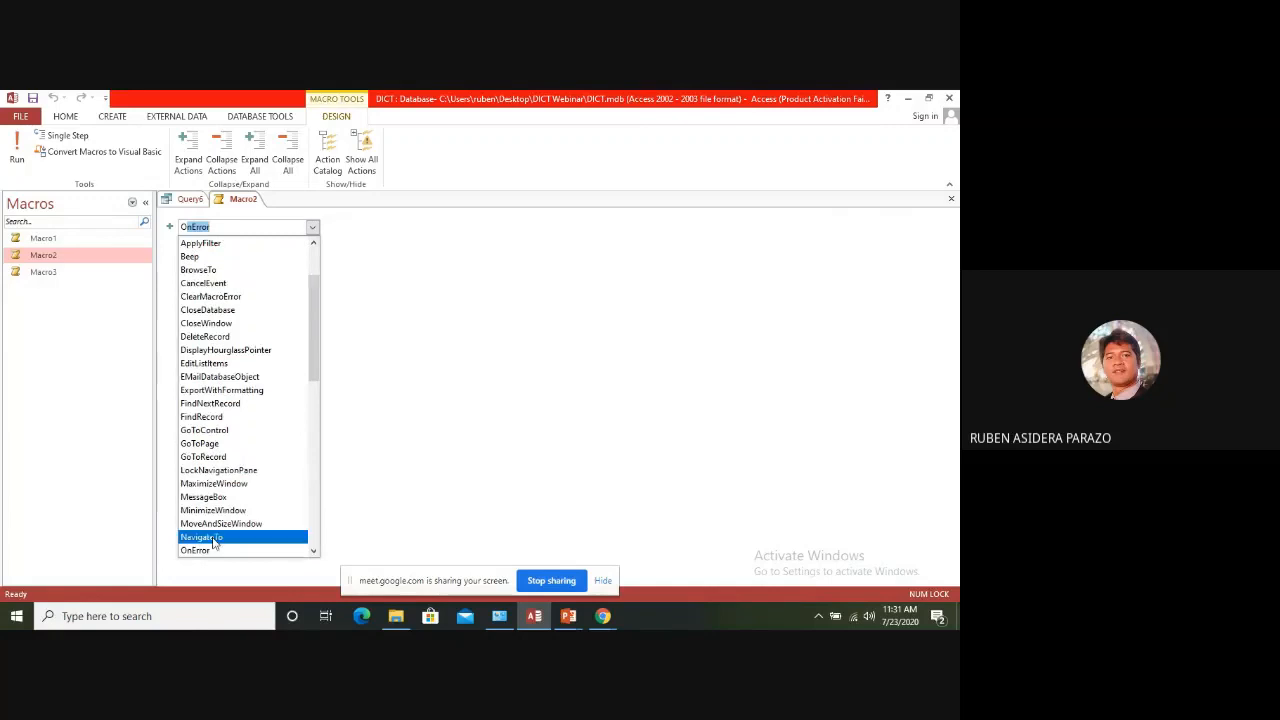
pyautogui.click(313, 551)
pyautogui.click(313, 551)
pyautogui.click(313, 551)
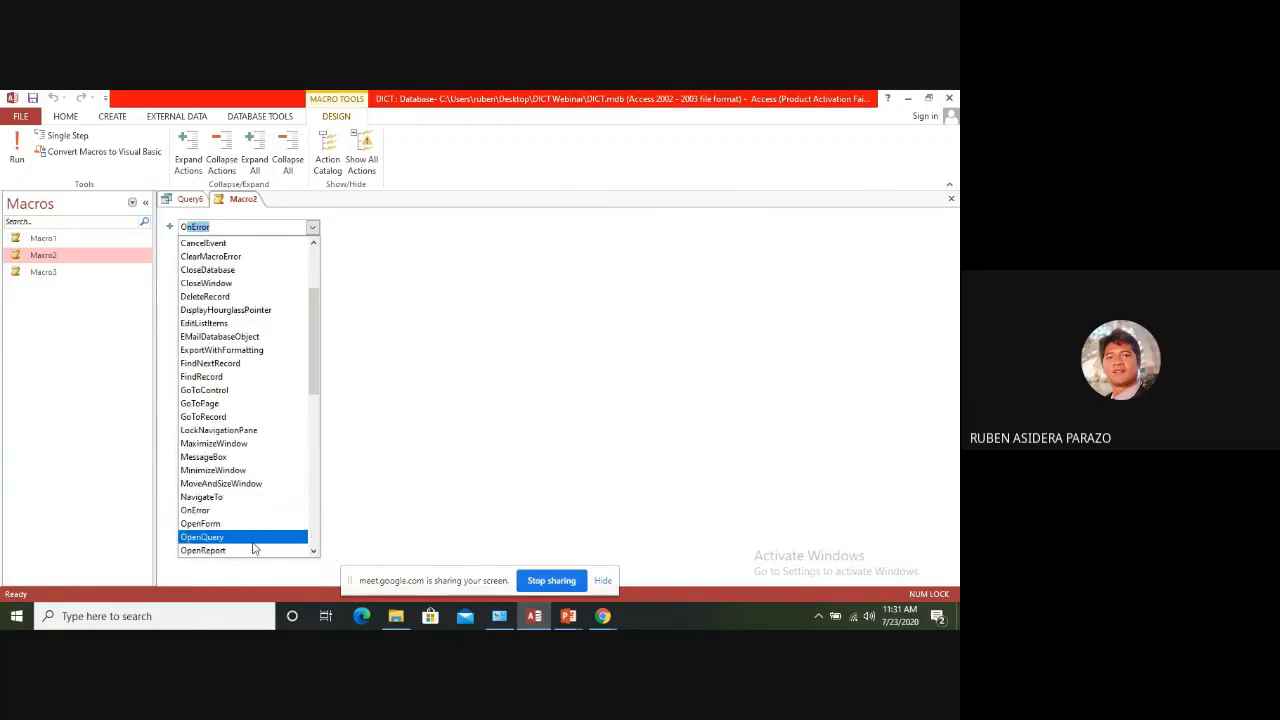
pyautogui.click(245, 549)
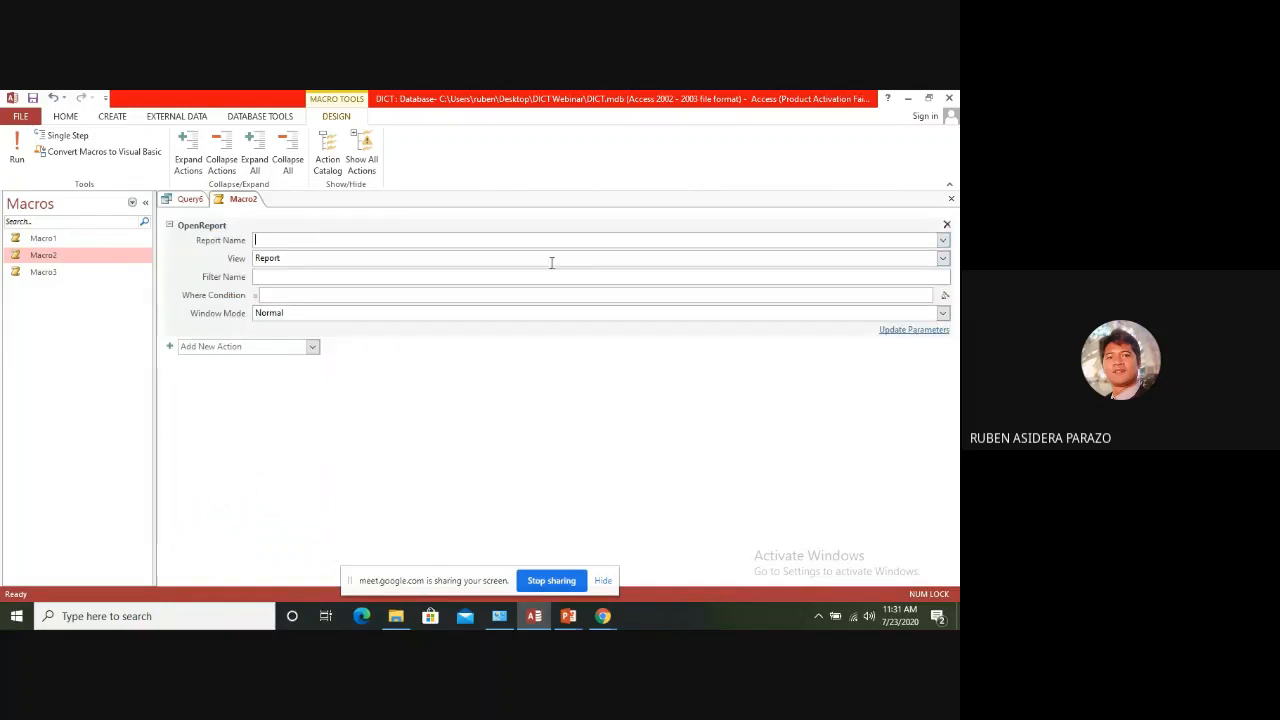
pyautogui.click(943, 240)
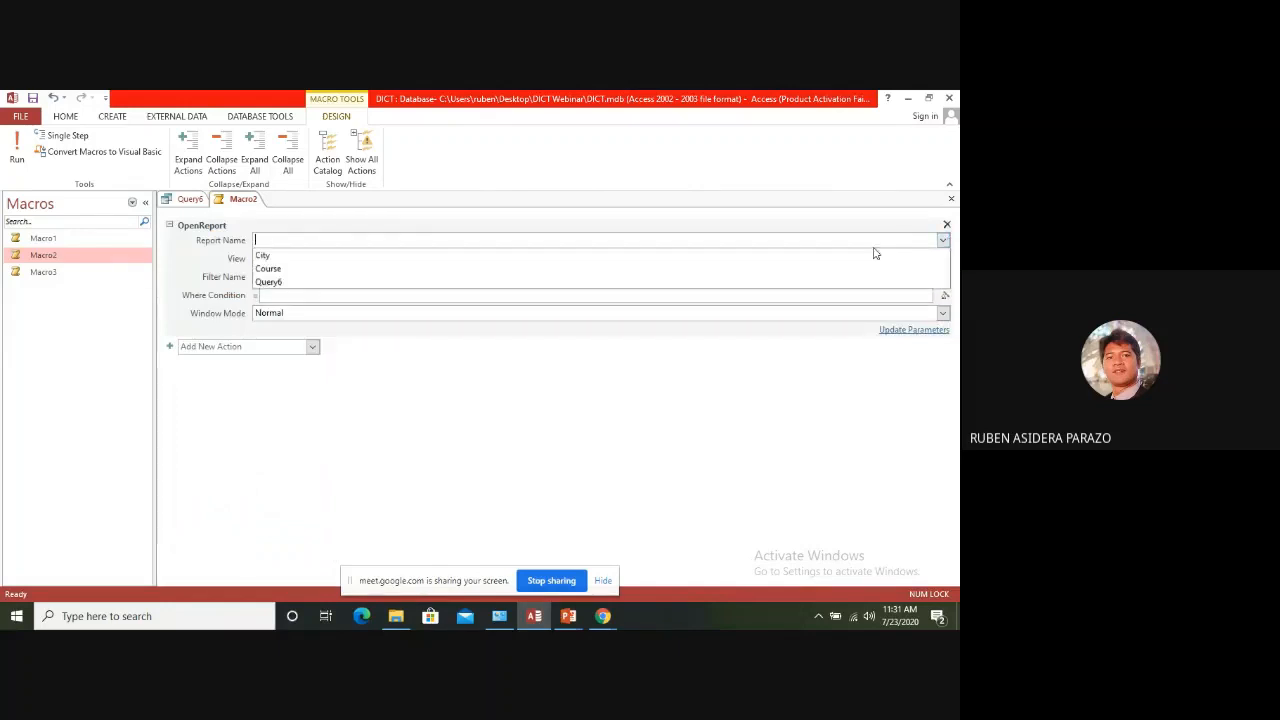
pyautogui.click(394, 284)
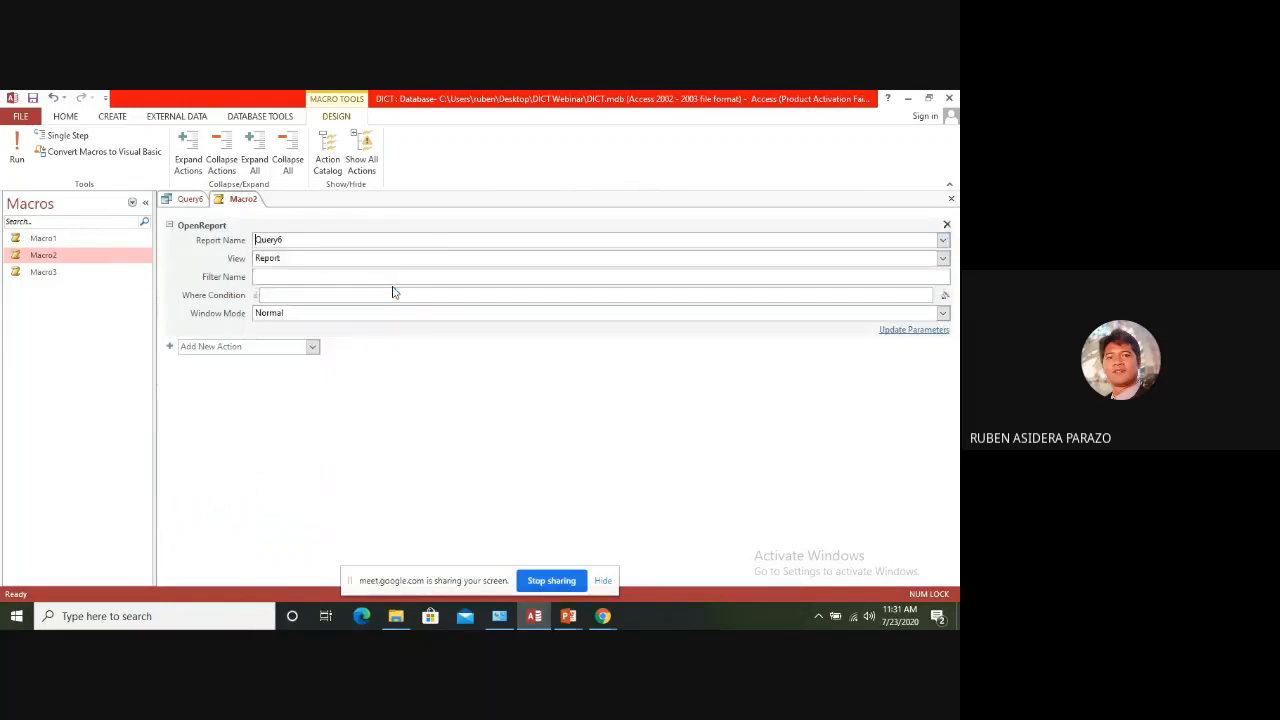
pyautogui.click(28, 141)
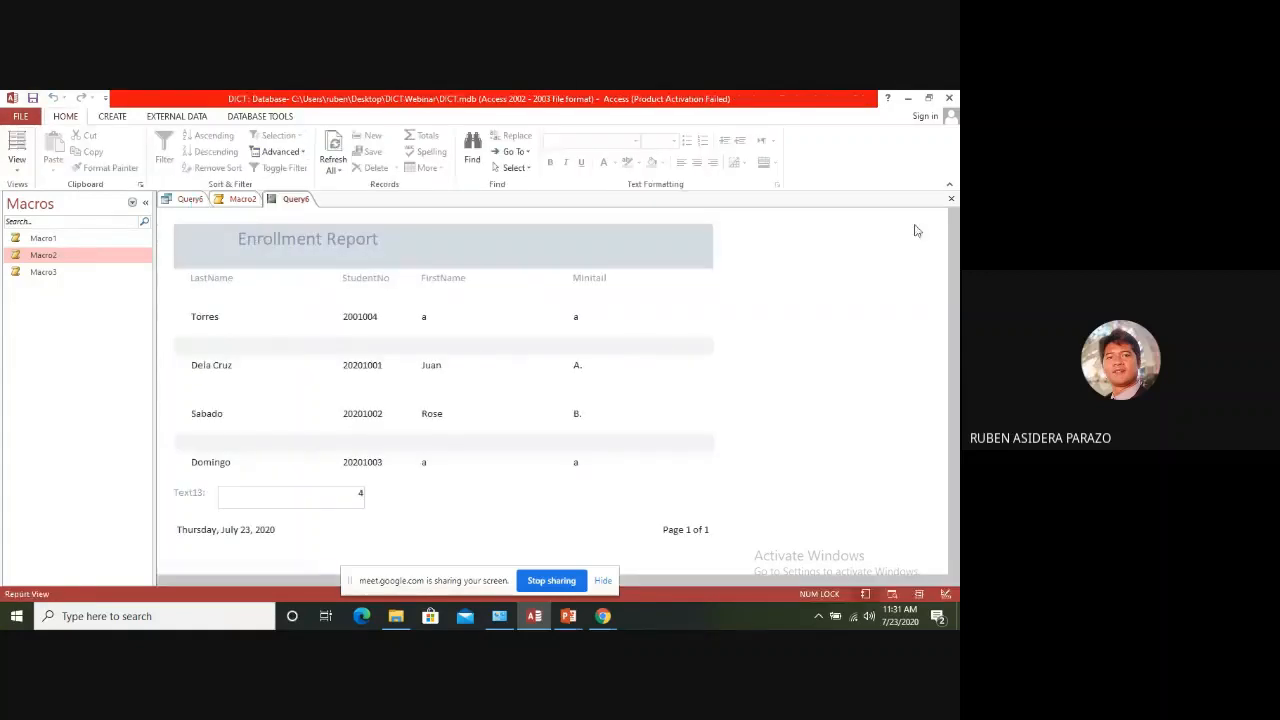
pyautogui.click(951, 199)
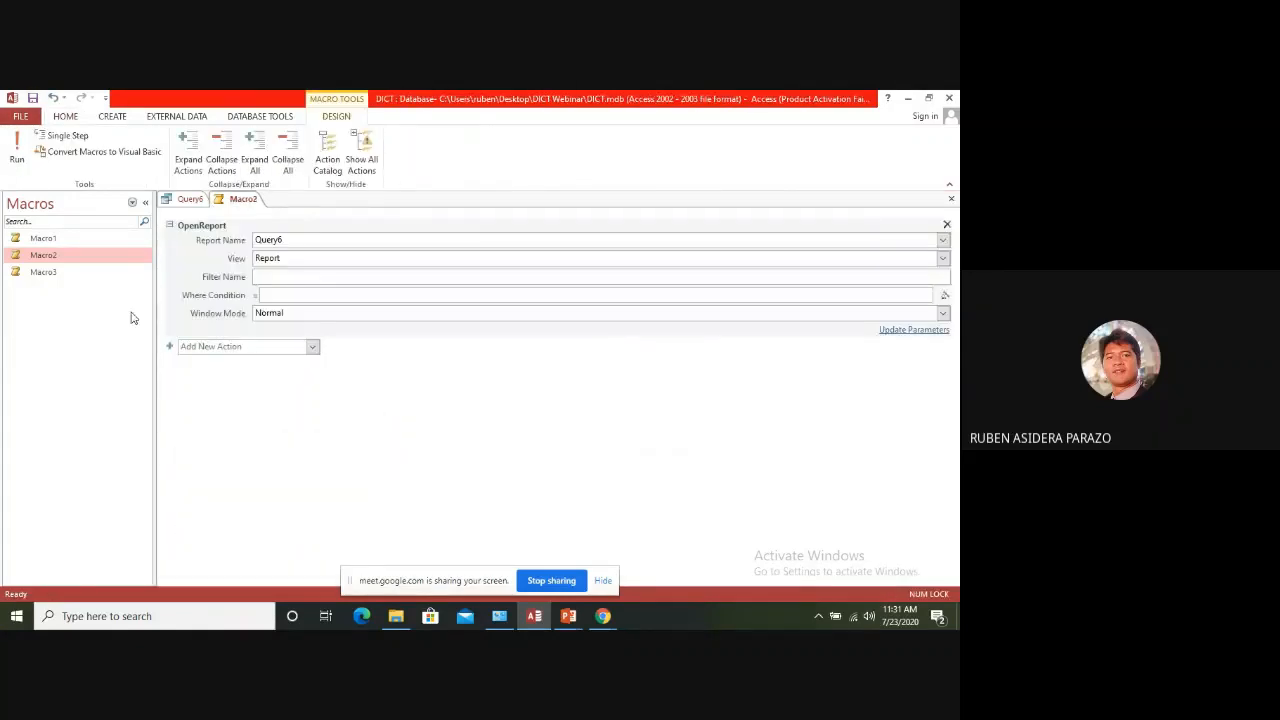
# Open Form1 from the list of forms and test Command1 and Command2, closing the report and query they show
pyautogui.click(132, 203)
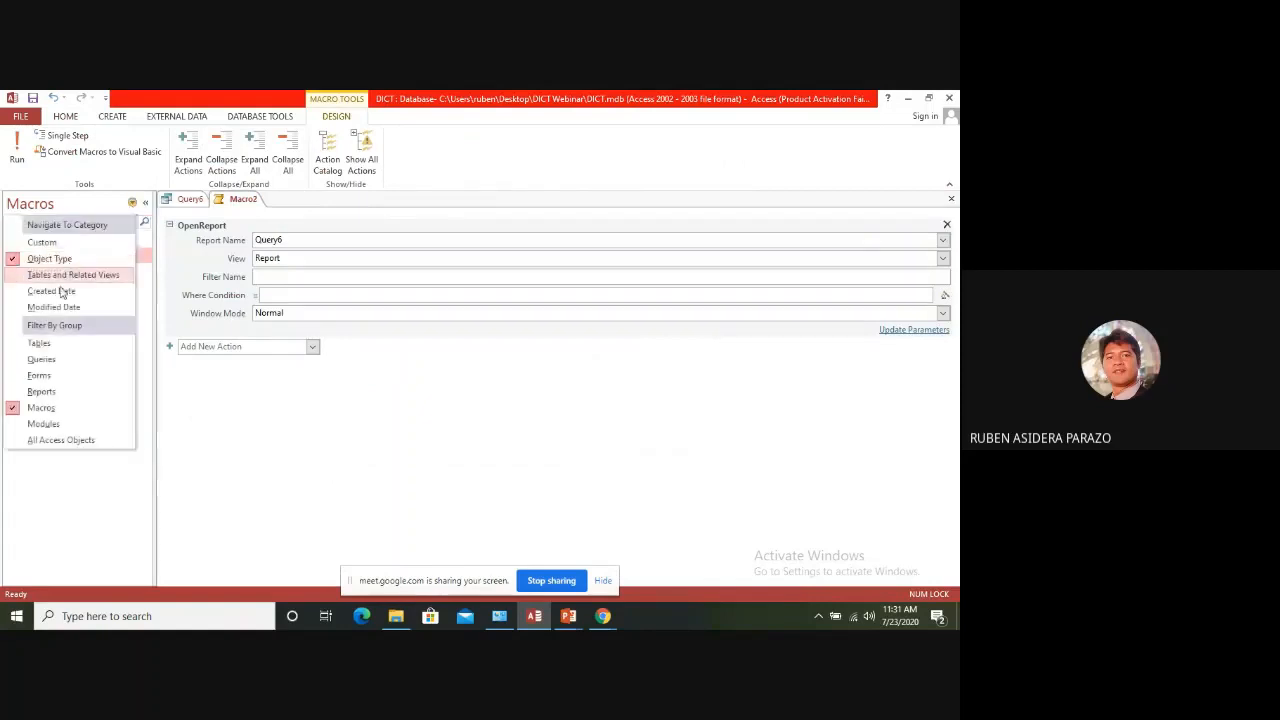
pyautogui.click(40, 376)
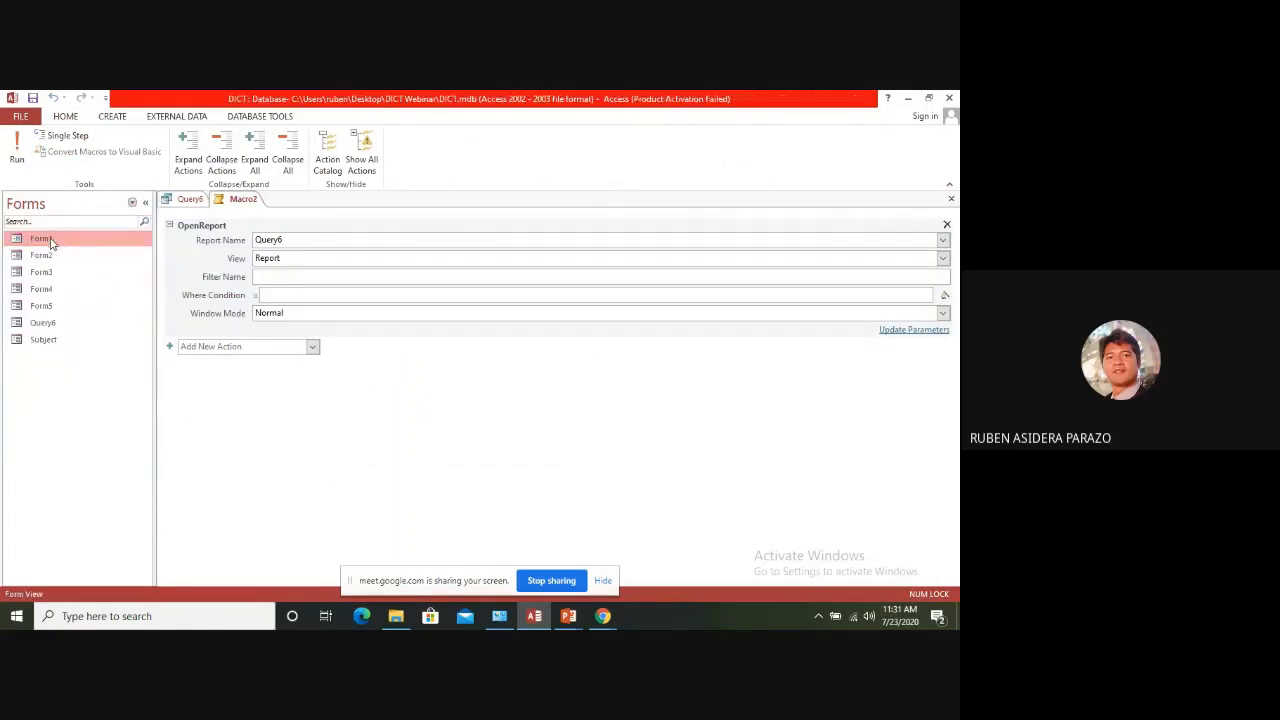
pyautogui.doubleClick(52, 241)
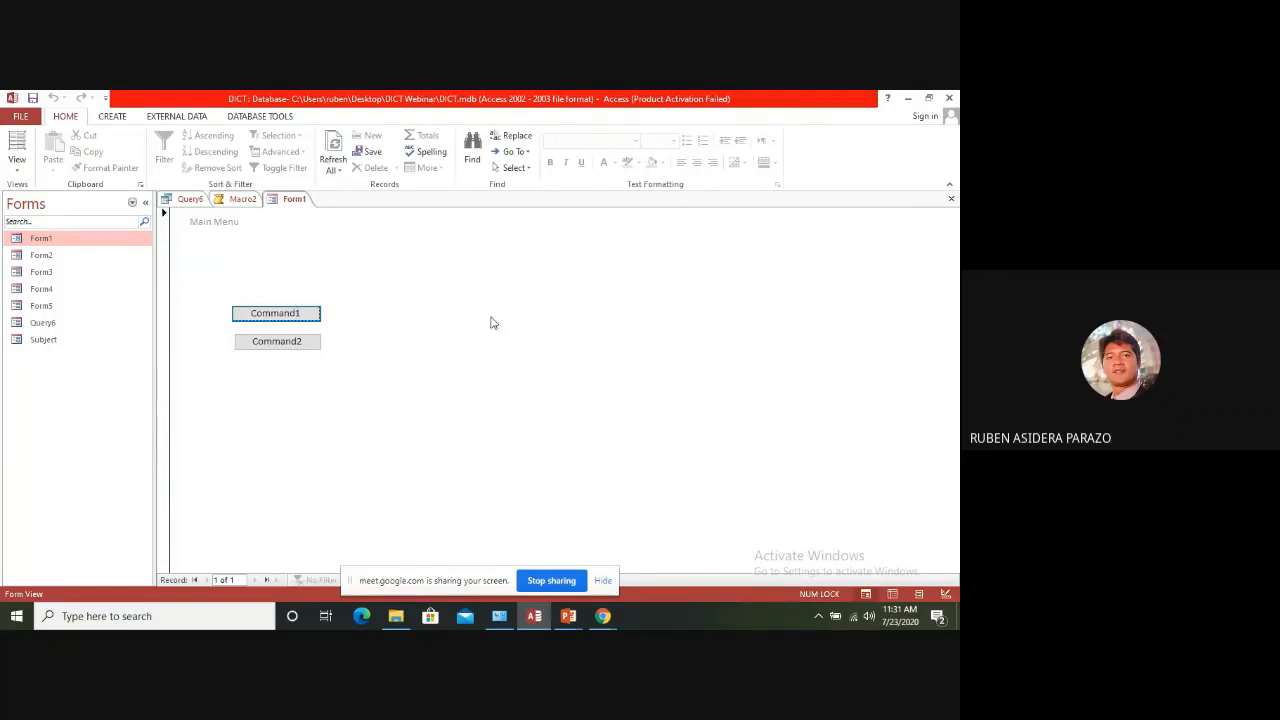
pyautogui.click(276, 316)
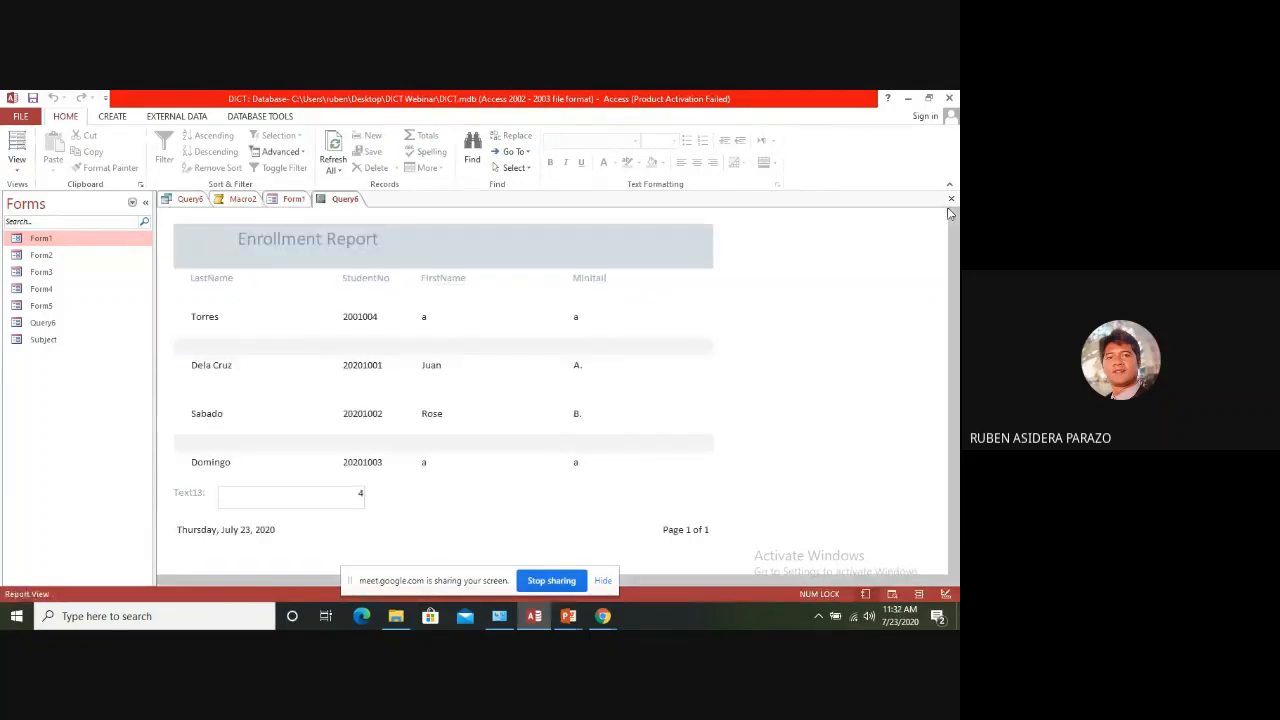
pyautogui.click(951, 199)
pyautogui.click(280, 343)
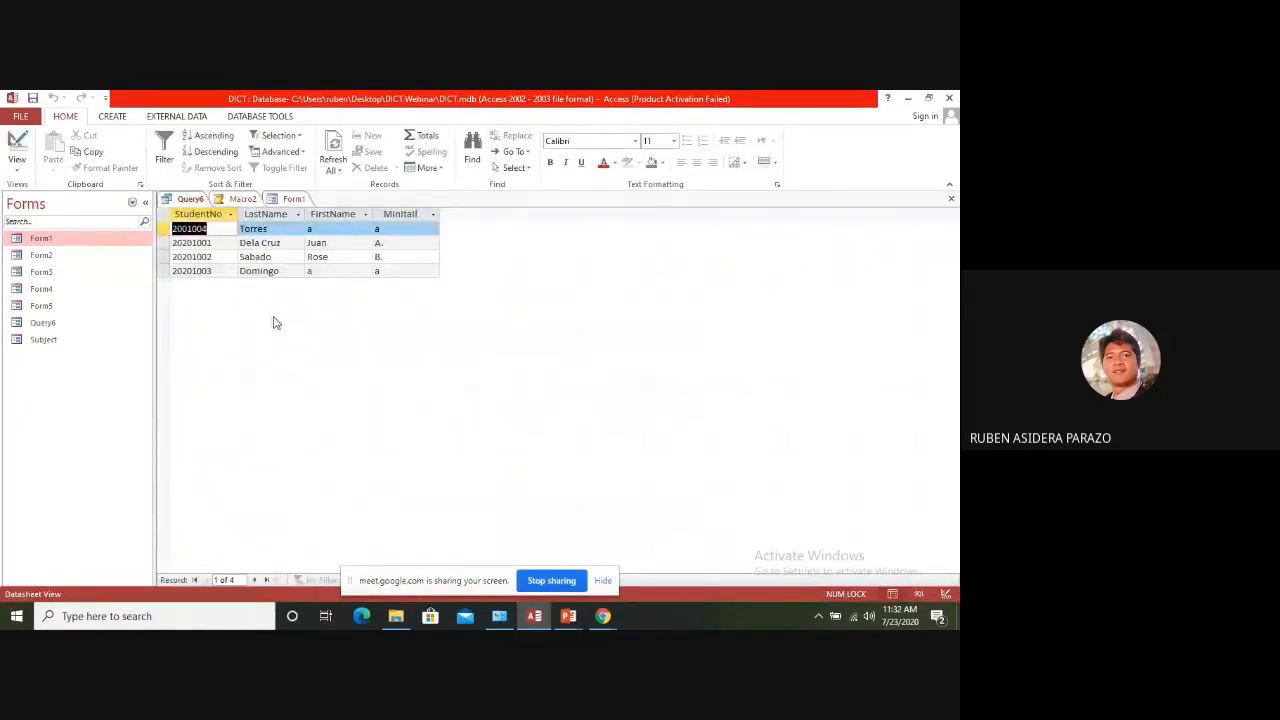
pyautogui.click(951, 199)
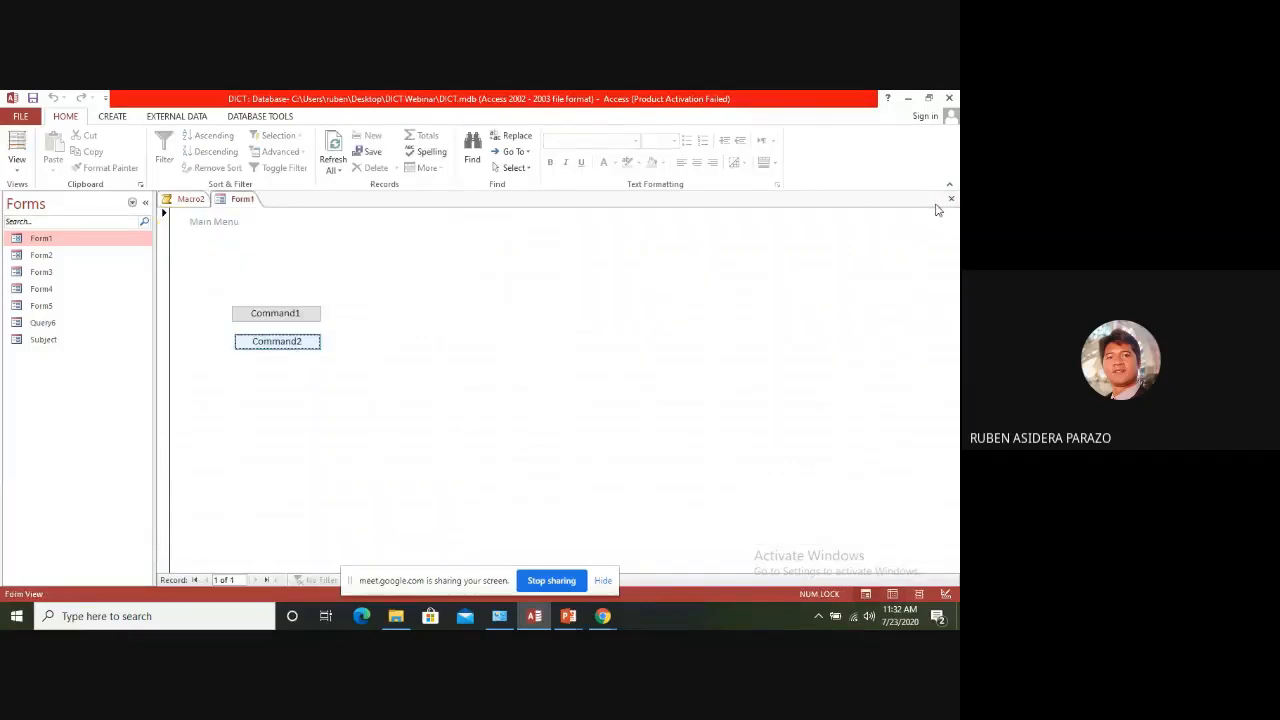